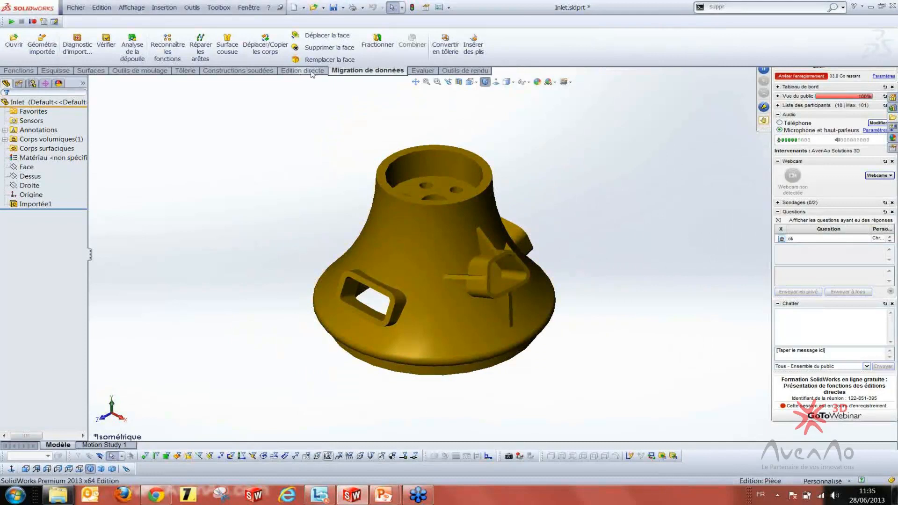
pyautogui.click(299, 71)
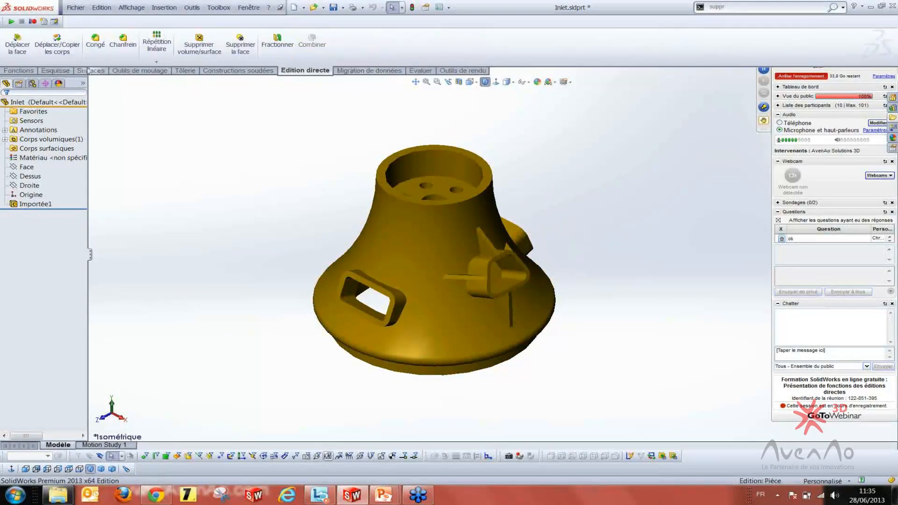
pyautogui.click(358, 71)
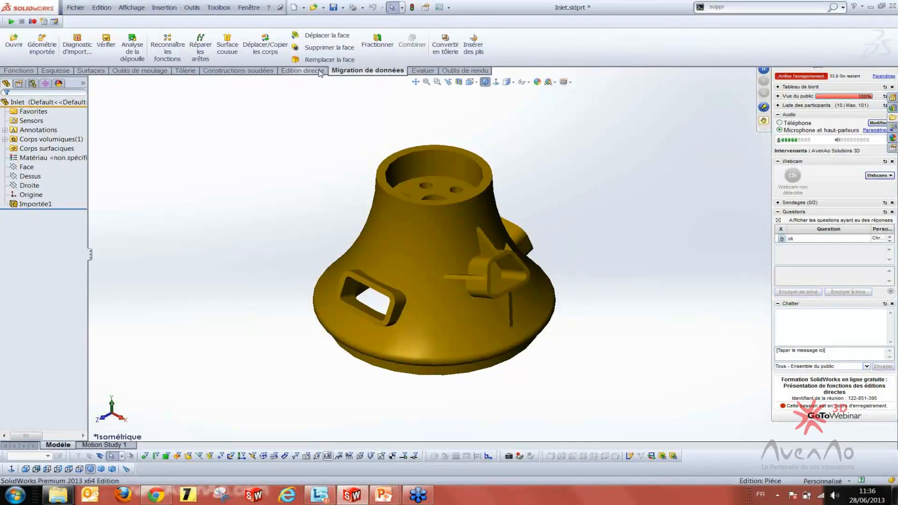
pyautogui.rightClick(300, 74)
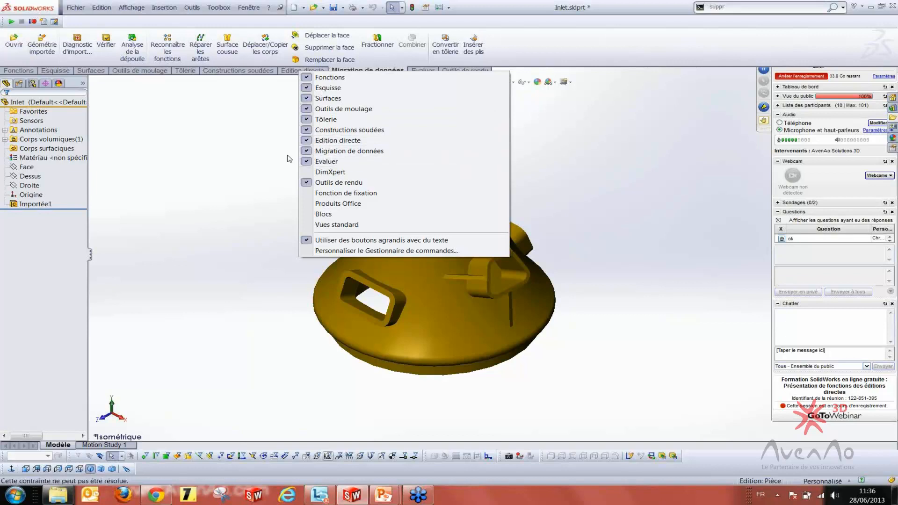
pyautogui.click(236, 159)
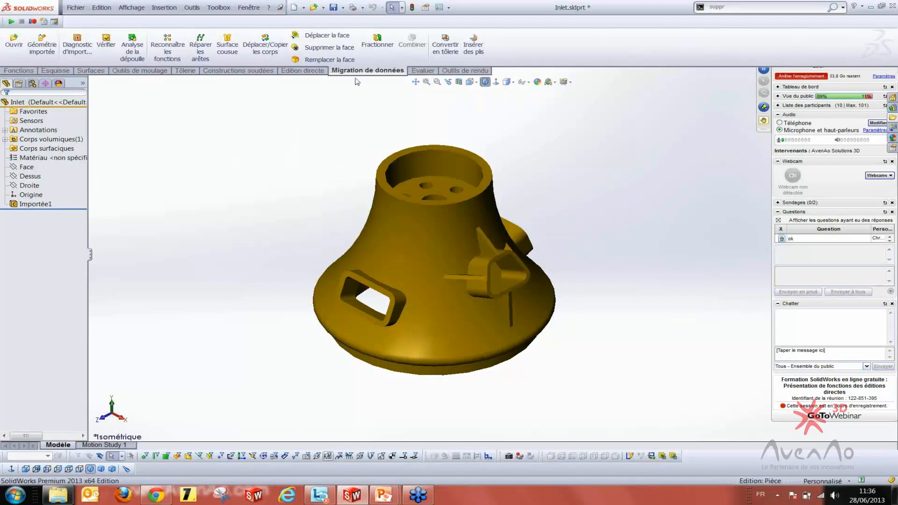
# Open the command manager customization, view the list of available commands by category, and cancel without changing anything
pyautogui.rightClick(381, 74)
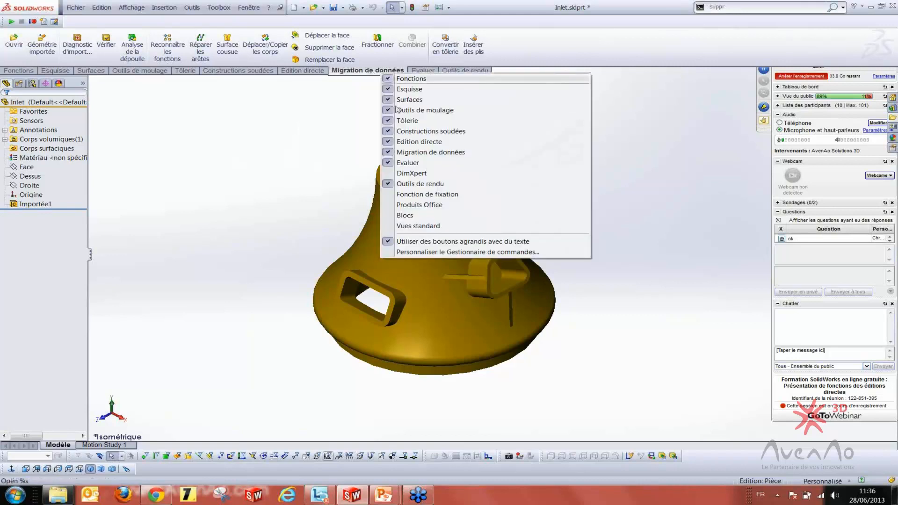
pyautogui.click(425, 253)
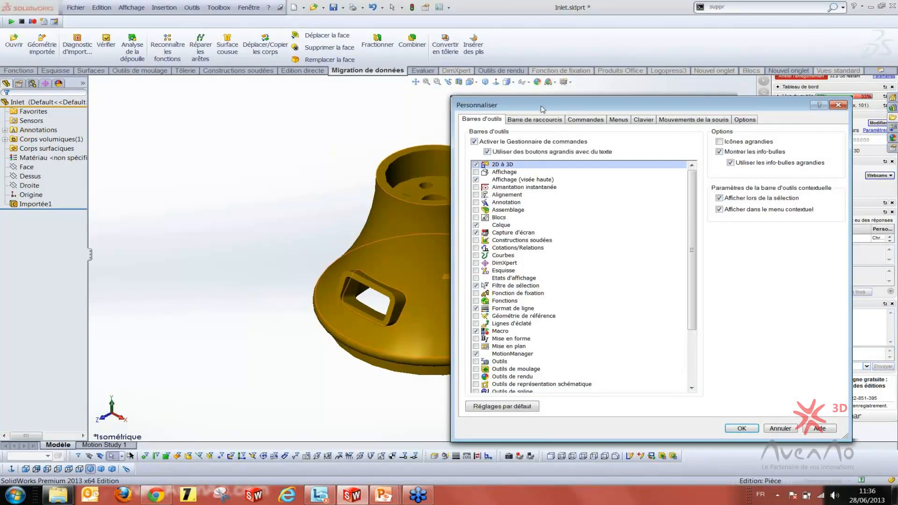
pyautogui.moveTo(541, 109); pyautogui.dragTo(262, 113)
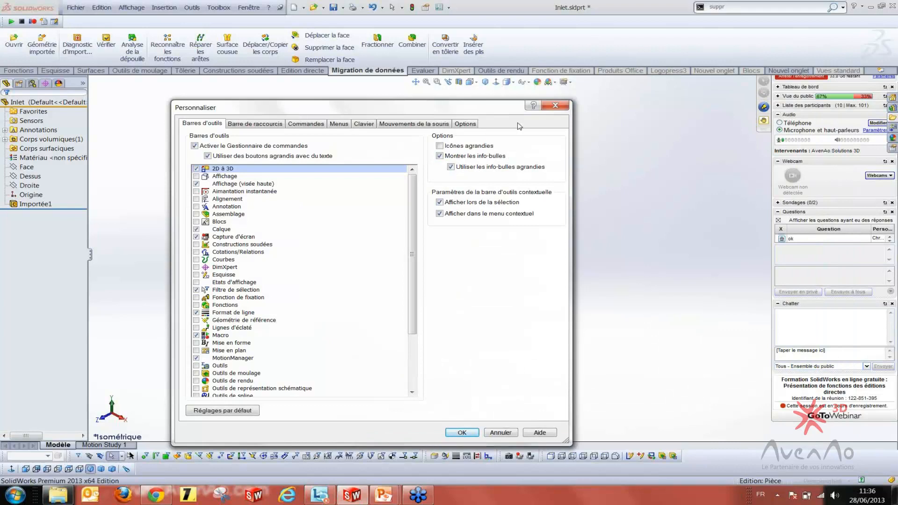
pyautogui.click(709, 60)
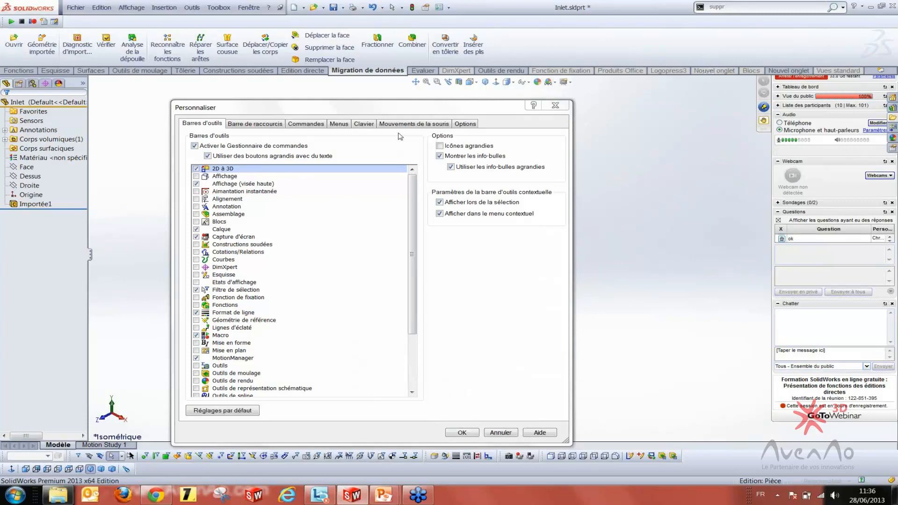
pyautogui.moveTo(330, 107); pyautogui.dragTo(404, 107)
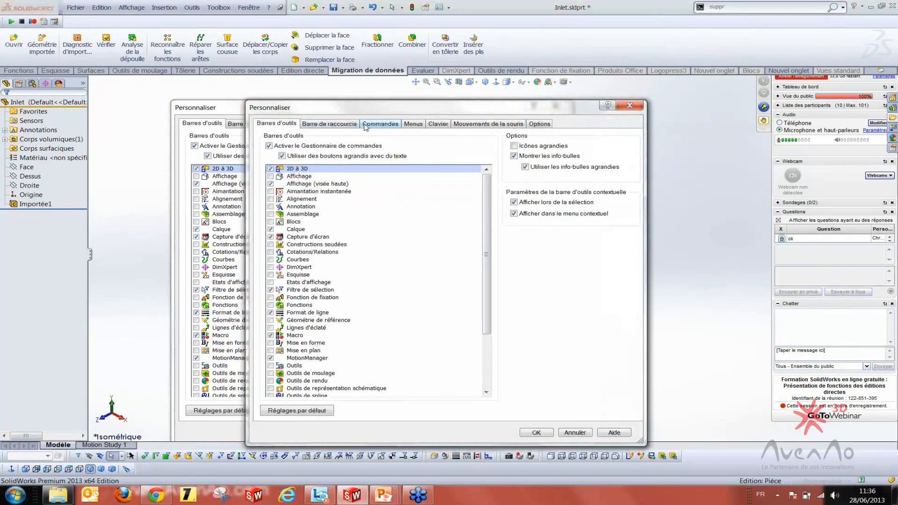
pyautogui.click(364, 125)
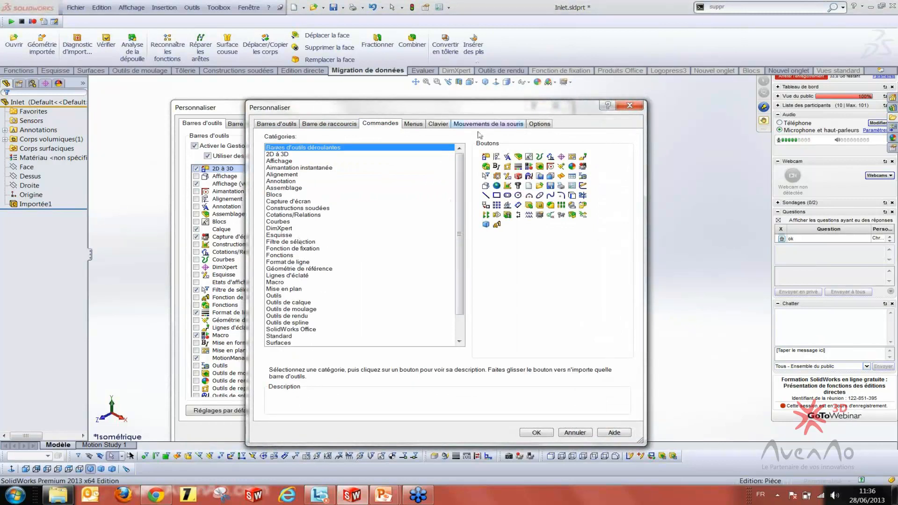
pyautogui.click(575, 433)
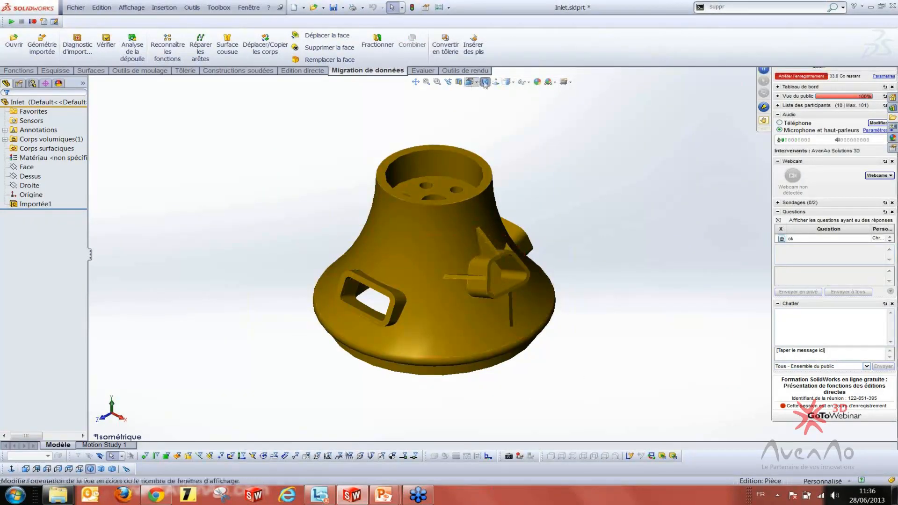
# Set the part's display style to shaded with edges
pyautogui.click(507, 83)
pyautogui.click(508, 92)
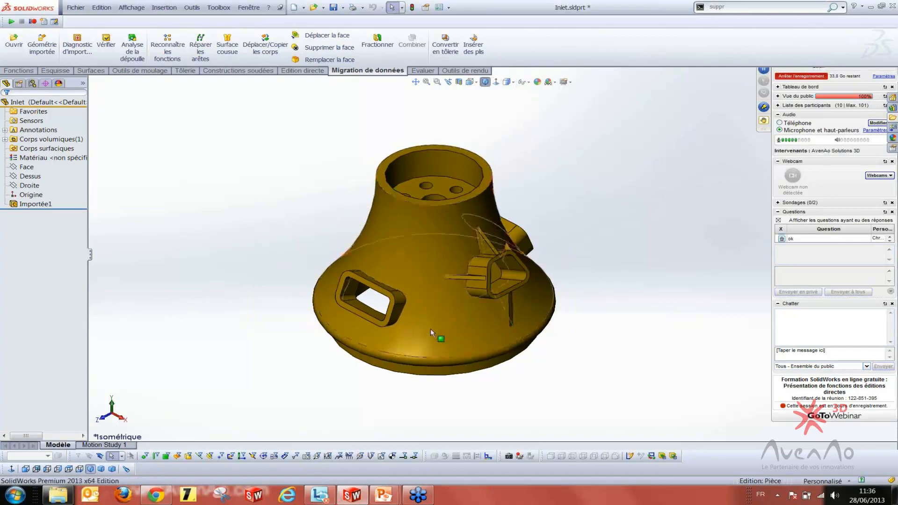
# Examine the ribs and the projecting rectangular openings around the lower part of the imported cone body
pyautogui.scroll(-2, 430, 328)
pyautogui.moveTo(519, 286); pyautogui.dragTo(563, 313, button='middle')
pyautogui.scroll(-5, 538, 323)
pyautogui.scroll(6, 486, 262)
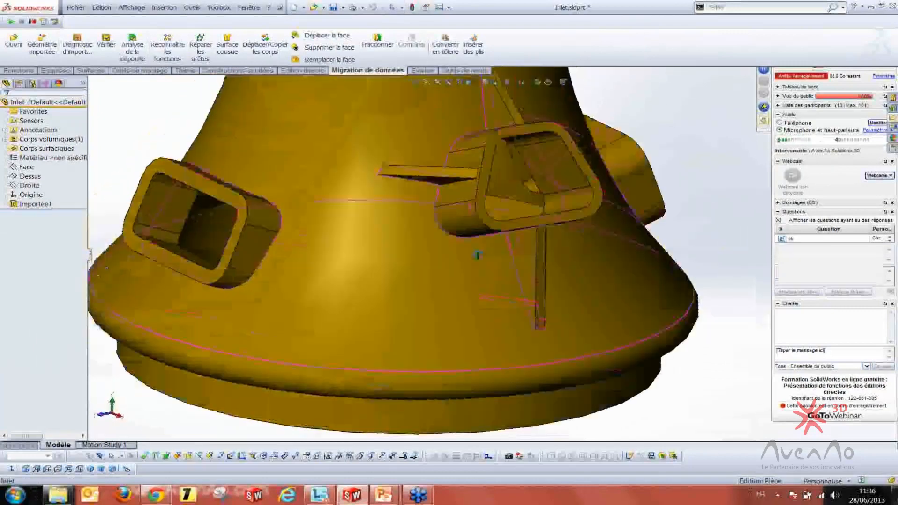
pyautogui.scroll(-2, 486, 313)
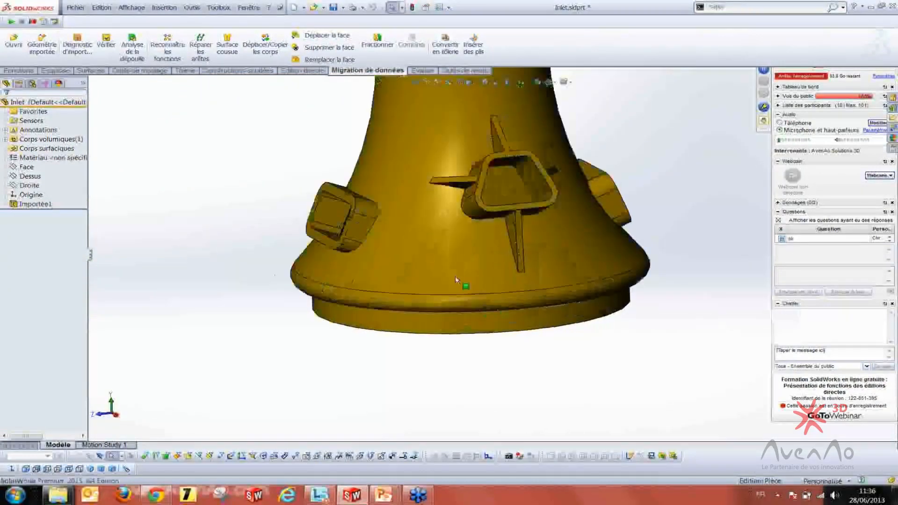
pyautogui.moveTo(455, 276); pyautogui.dragTo(476, 255, button='middle')
pyautogui.scroll(-4, 432, 246)
pyautogui.scroll(5, 414, 254)
pyautogui.scroll(-3, 475, 255)
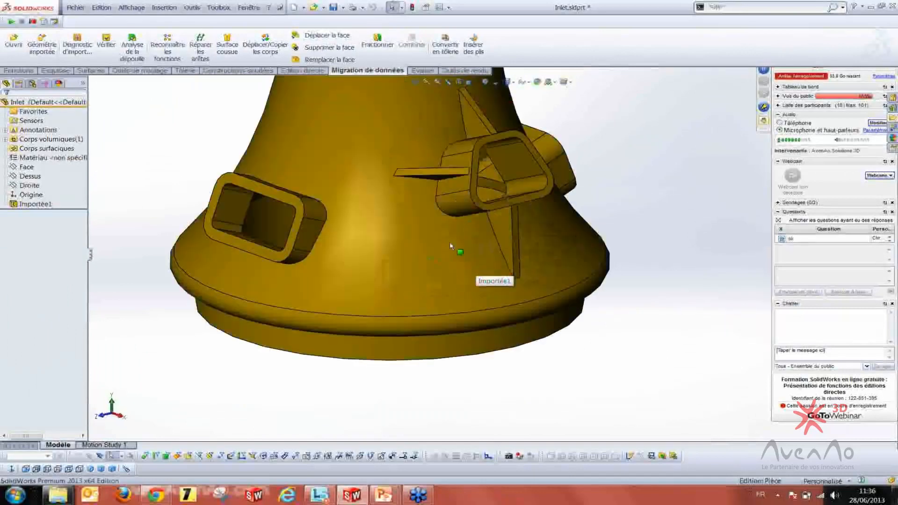
pyautogui.scroll(-4, 504, 235)
pyautogui.moveTo(494, 221); pyautogui.dragTo(495, 217, button='middle')
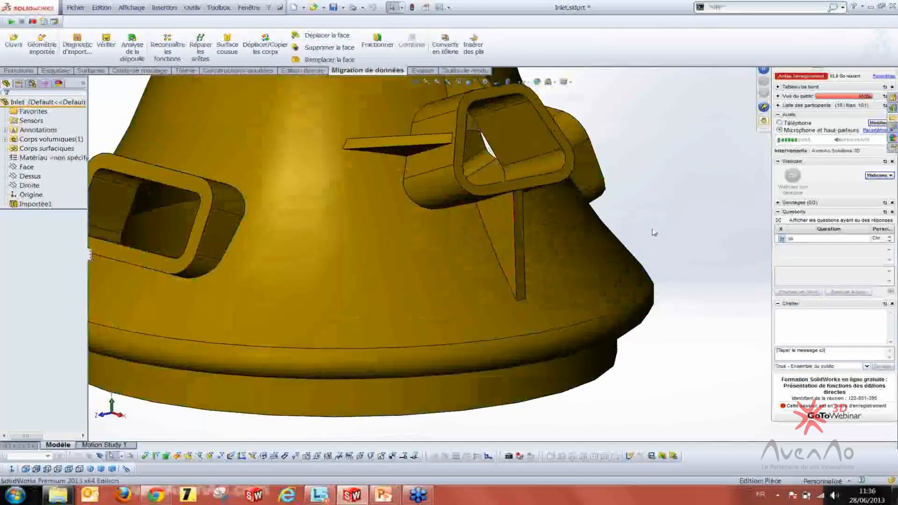
# Switch to the PowerPoint slide show to review the Volumique slide, and return to the Inlet part in SolidWorks
pyautogui.hotkey('alt', 'Tab')
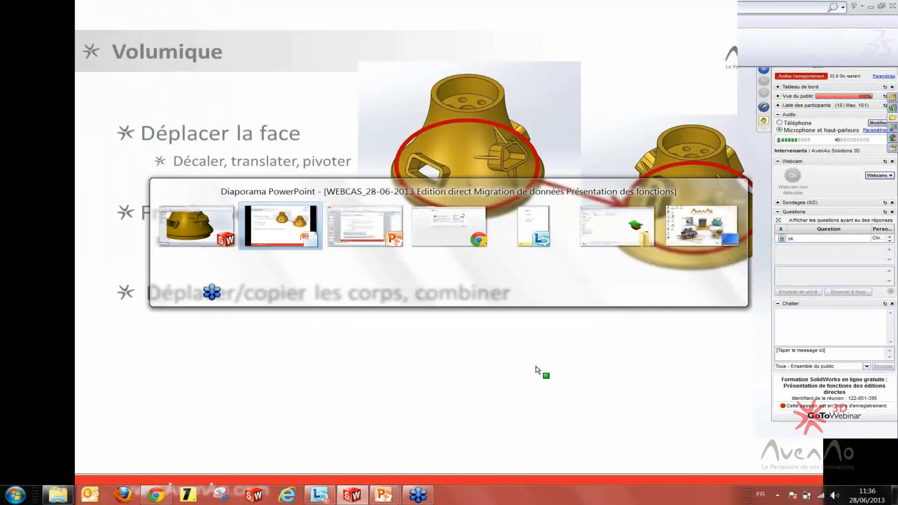
pyautogui.click(537, 367)
pyautogui.moveTo(537, 368); pyautogui.dragTo(482, 317, button='middle')
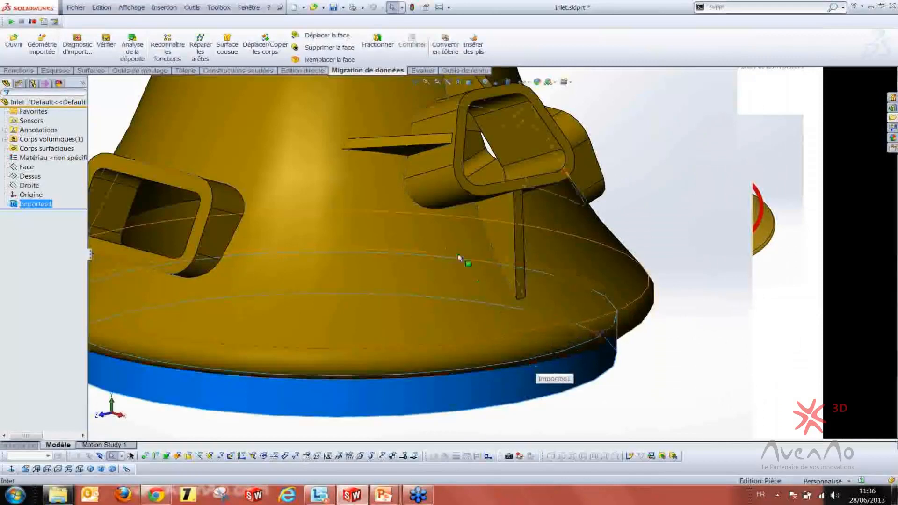
pyautogui.click(662, 244)
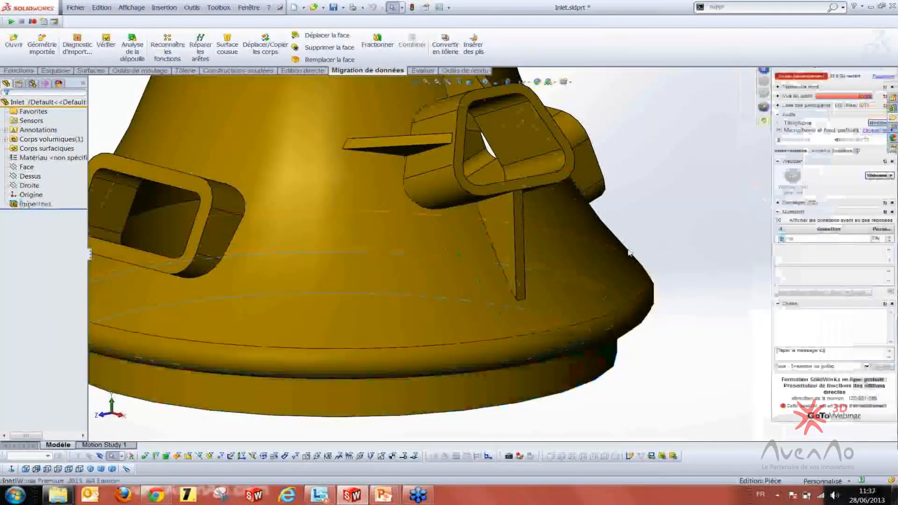
pyautogui.press('super+Tab')
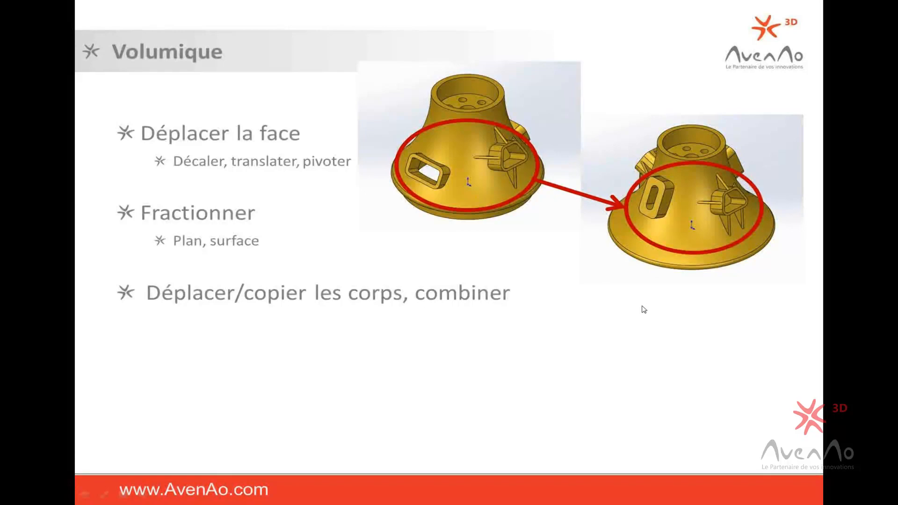
pyautogui.press('super+Tab')
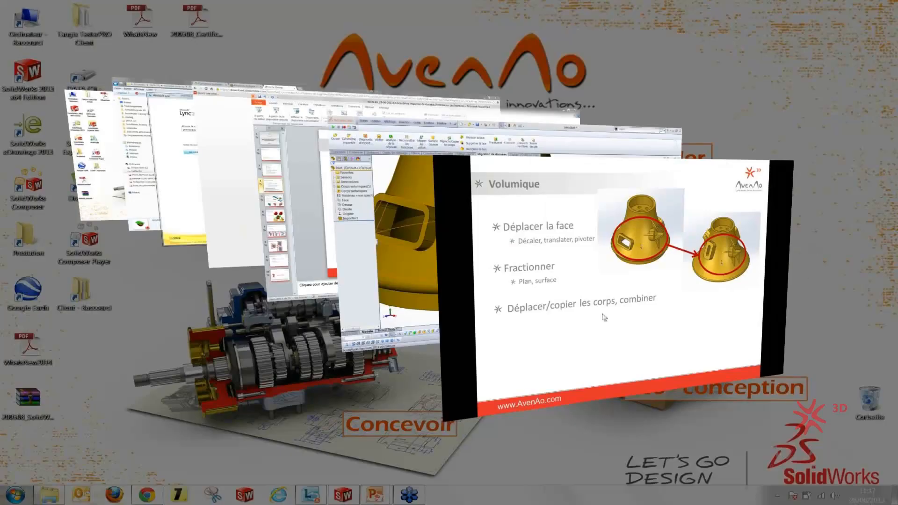
pyautogui.click(385, 250)
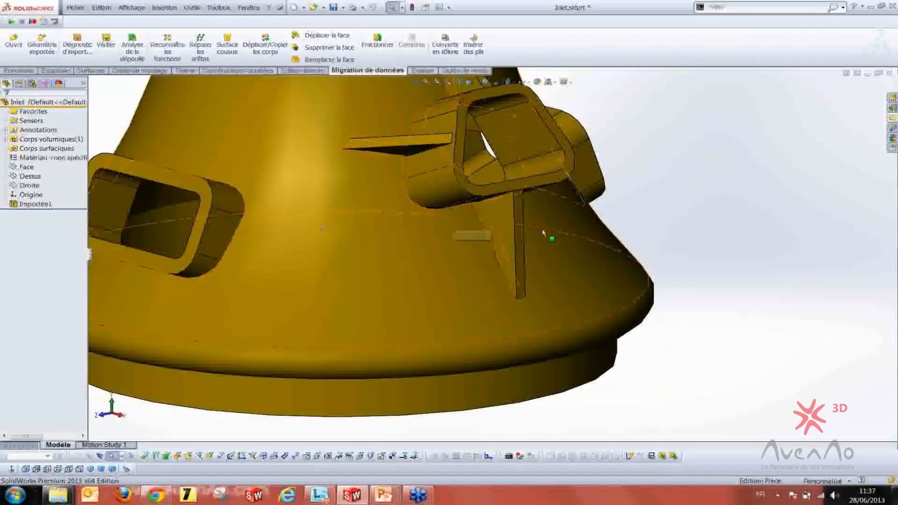
# Start the Move Face command (Déplacer la face) from the direct editing tools and set its mode to Translate
pyautogui.press('f')
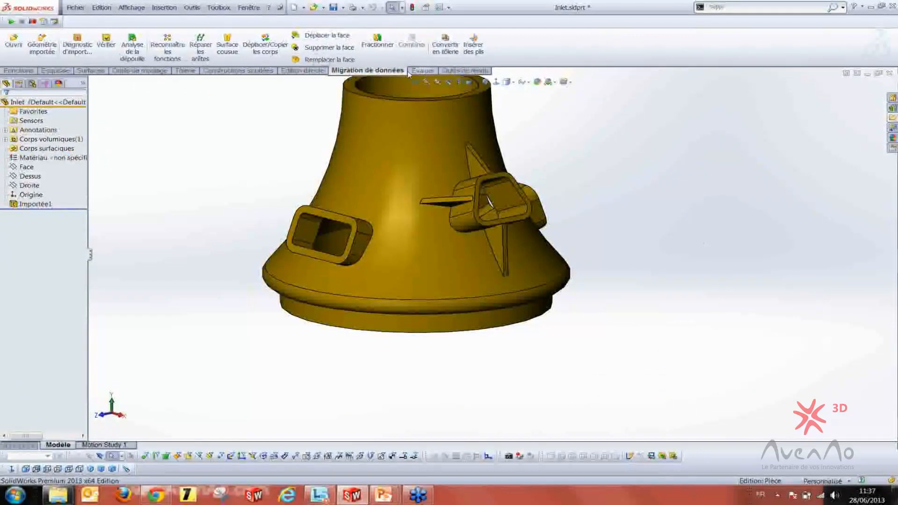
pyautogui.click(309, 71)
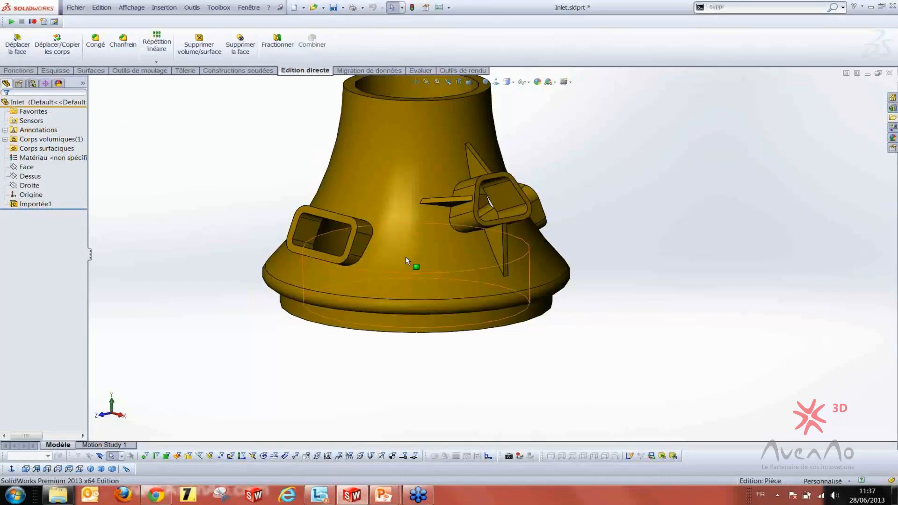
pyautogui.scroll(-5, 506, 238)
pyautogui.moveTo(414, 240)
pyautogui.mouseDown(button='middle')
pyautogui.moveTo(401, 200)
pyautogui.moveTo(418, 238)
pyautogui.mouseUp(button='middle')
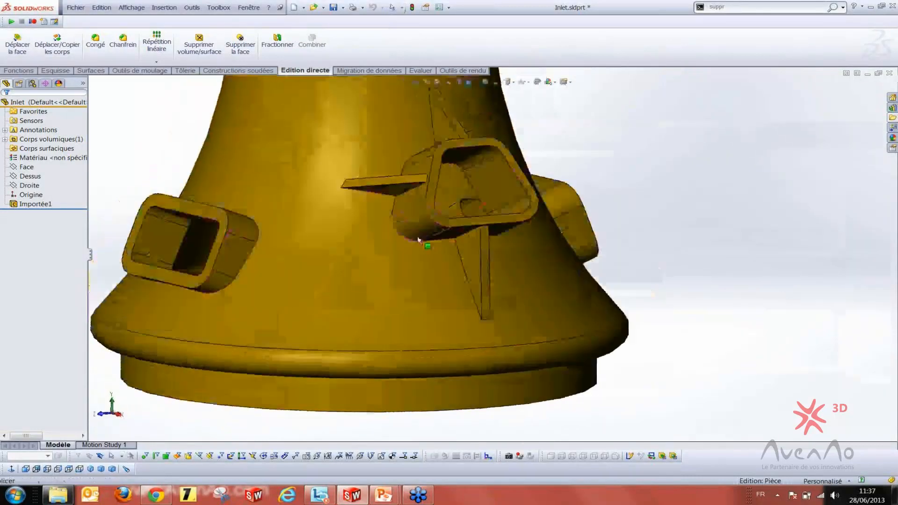
pyautogui.scroll(-3, 418, 238)
pyautogui.click(13, 49)
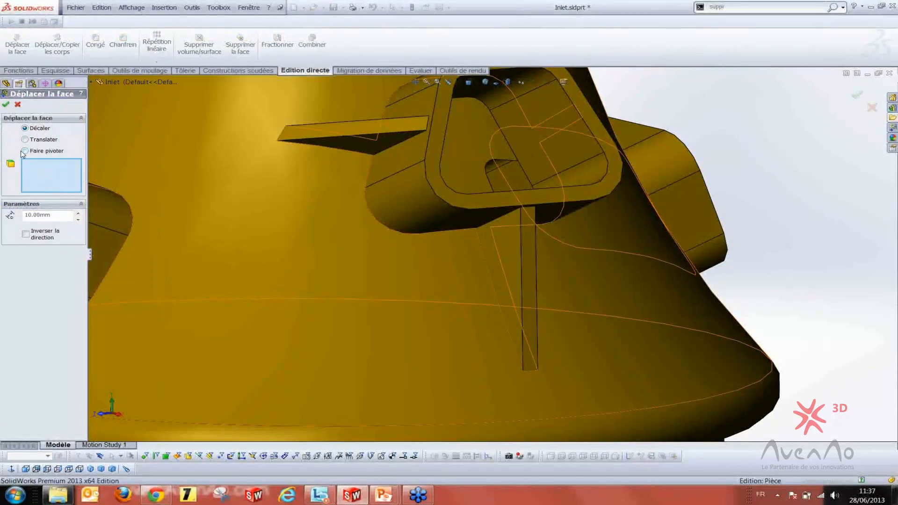
pyautogui.moveTo(486, 209); pyautogui.dragTo(557, 223, button='middle')
pyautogui.scroll(4, 478, 264)
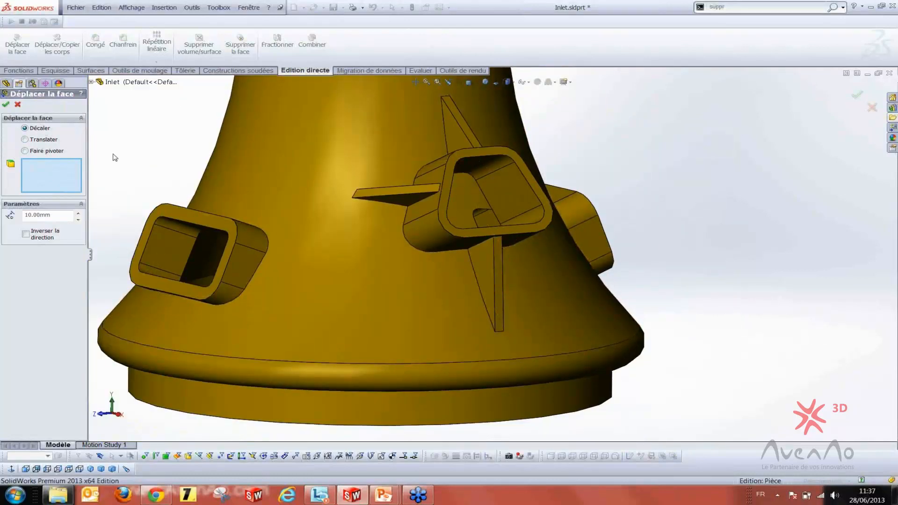
pyautogui.scroll(4, 491, 252)
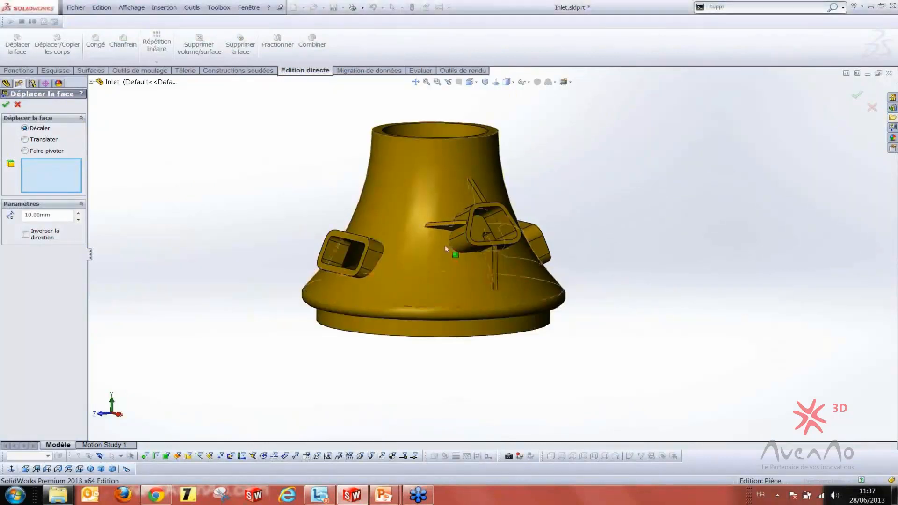
pyautogui.moveTo(445, 249); pyautogui.dragTo(425, 258, button='middle')
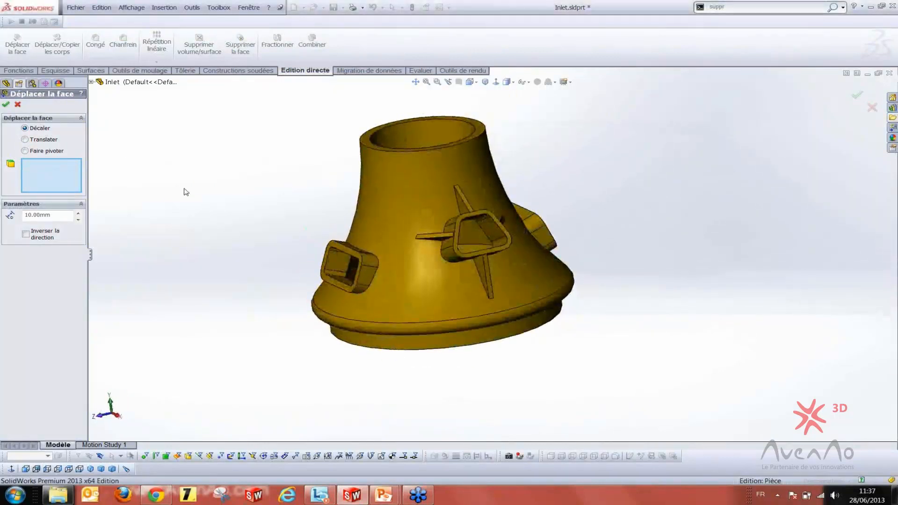
pyautogui.scroll(-6, 471, 267)
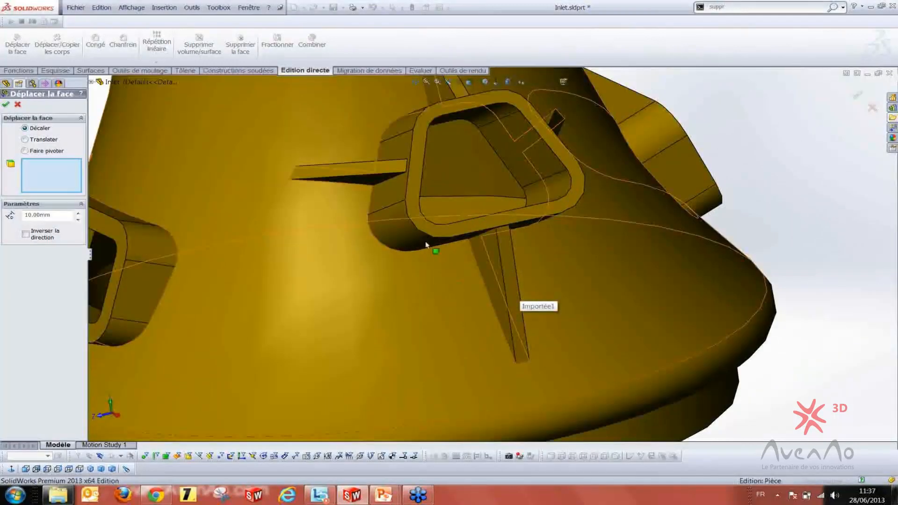
pyautogui.moveTo(451, 265); pyautogui.dragTo(437, 226, button='middle')
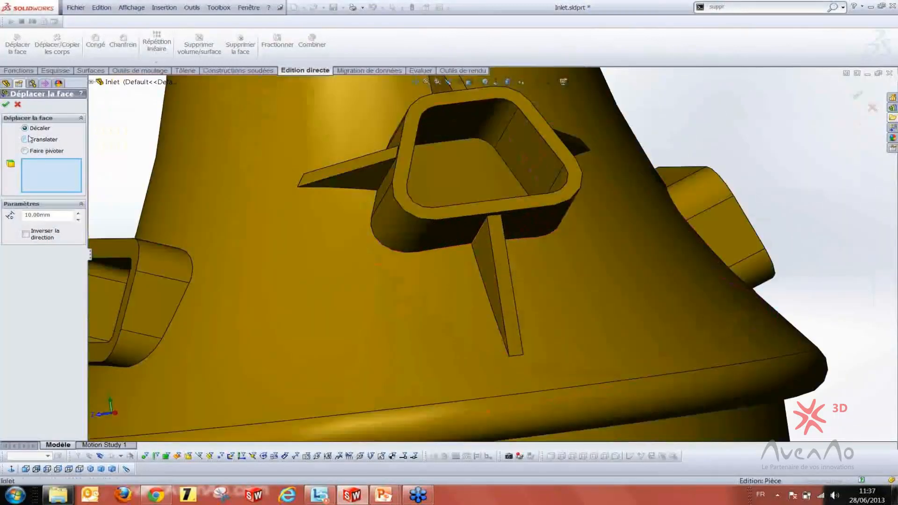
pyautogui.click(25, 139)
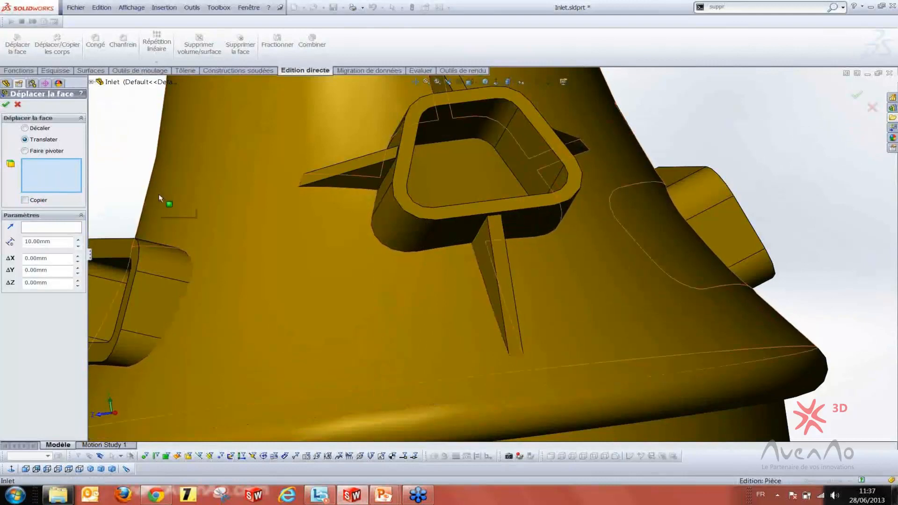
# Select the front face and both side faces of the rib below the opening as the faces to translate
pyautogui.moveTo(433, 251); pyautogui.dragTo(490, 234, button='middle')
pyautogui.click(485, 253)
pyautogui.click(487, 238)
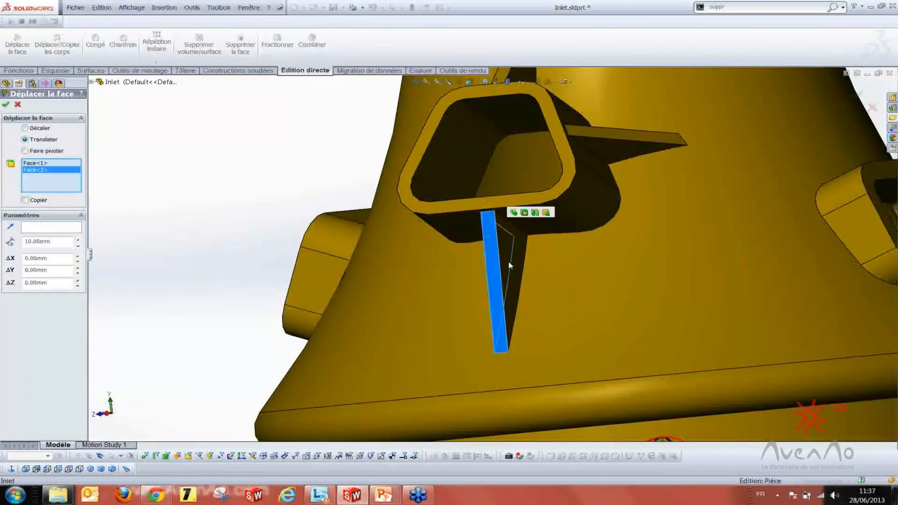
pyautogui.click(515, 264)
pyautogui.moveTo(493, 278); pyautogui.dragTo(557, 261, button='middle')
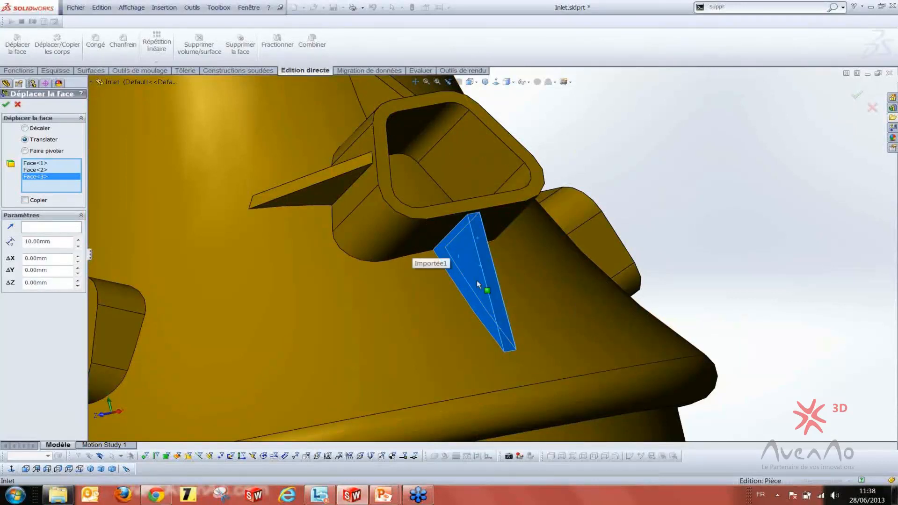
pyautogui.moveTo(412, 257); pyautogui.dragTo(348, 262, button='middle')
pyautogui.scroll(4, 461, 336)
pyautogui.scroll(-3, 454, 334)
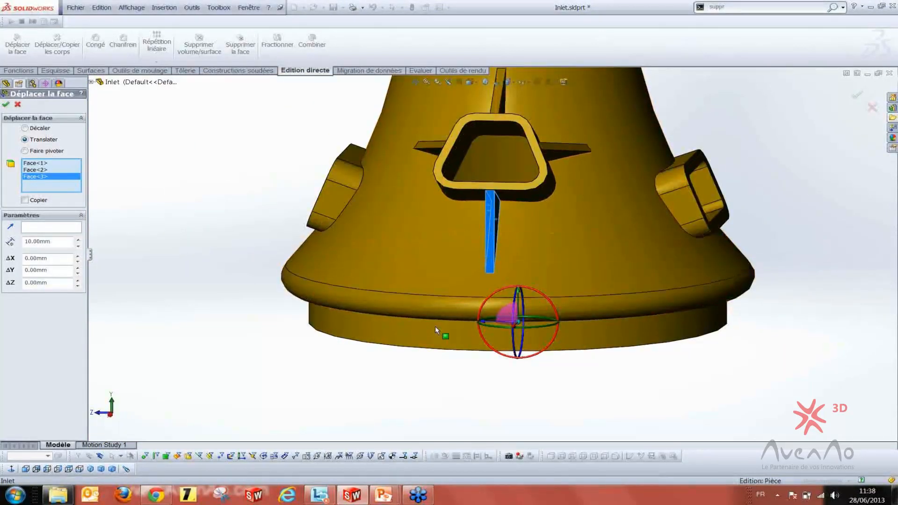
# Set the lower front edge of the opening's frame as the translation direction for the selected rib faces
pyautogui.moveTo(445, 185); pyautogui.dragTo(459, 175, button='middle')
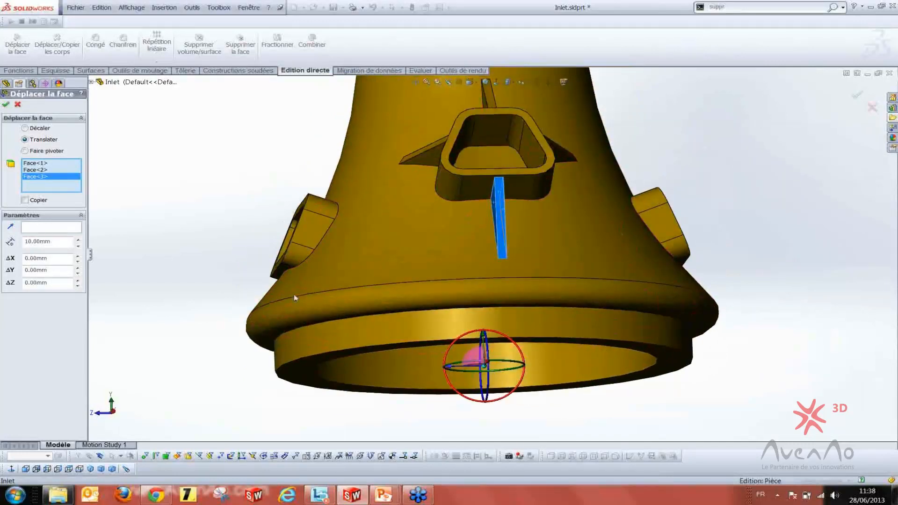
pyautogui.click(39, 229)
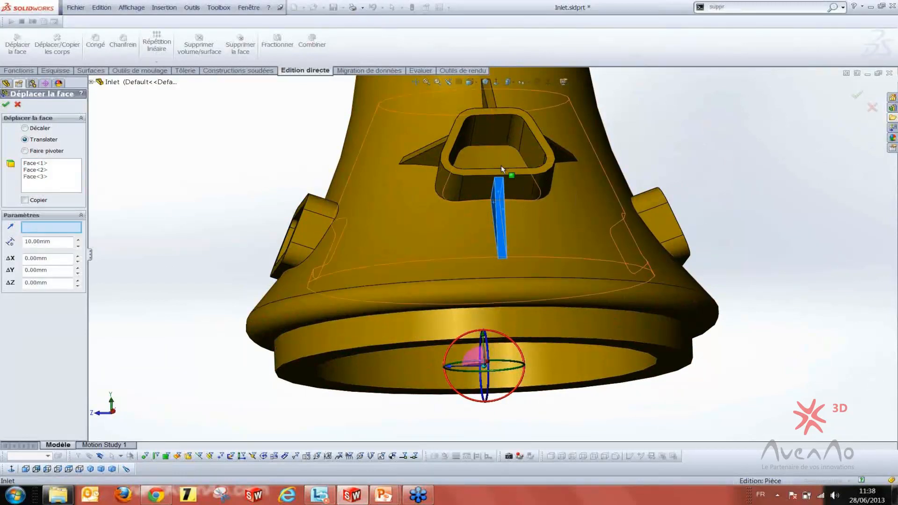
pyautogui.scroll(-4, 475, 201)
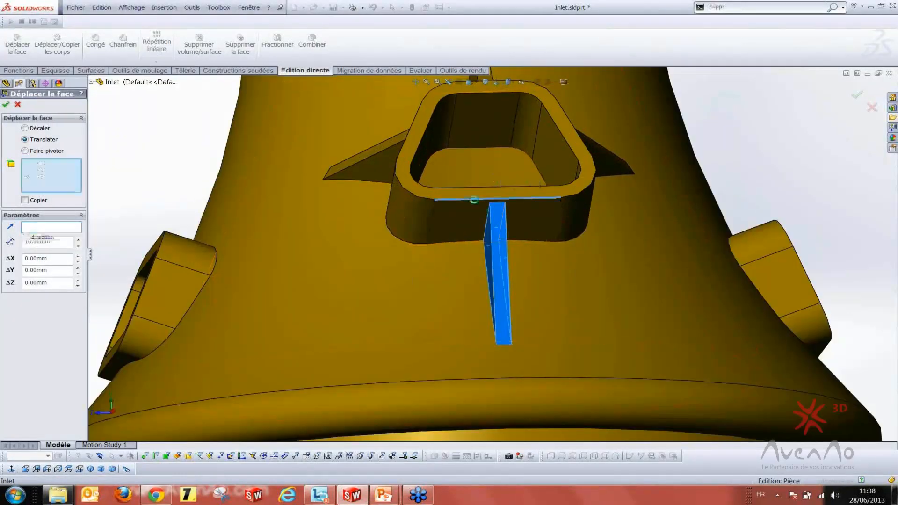
pyautogui.click(476, 202)
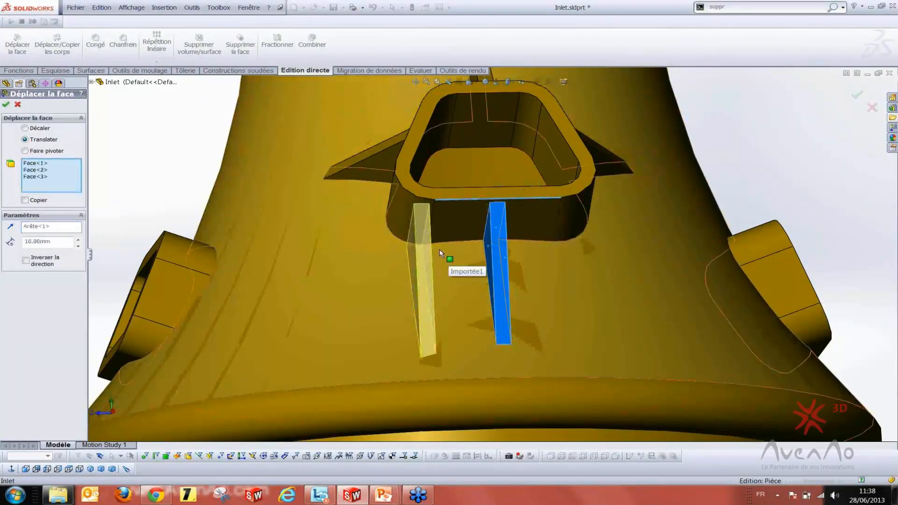
# Try reversing the direction of the rib translation and restore the original direction
pyautogui.scroll(6, 440, 249)
pyautogui.moveTo(283, 240); pyautogui.dragTo(330, 253, button='middle')
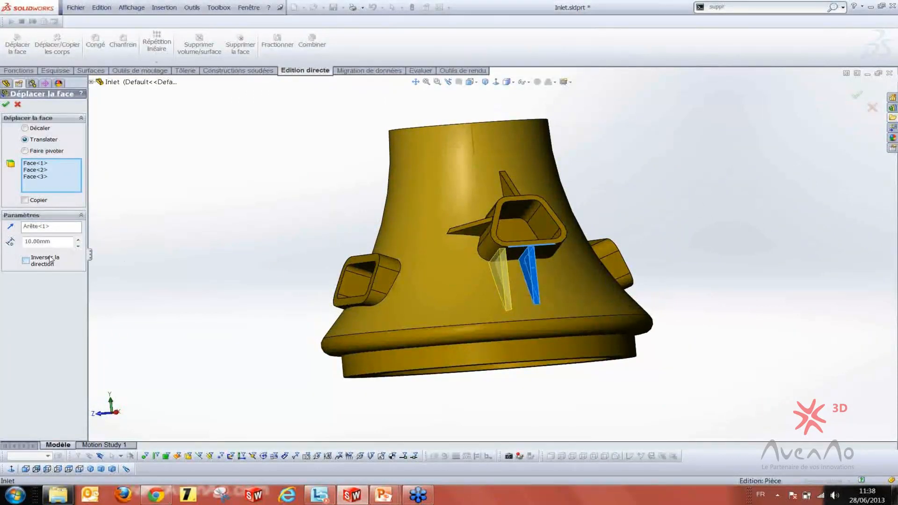
pyautogui.click(26, 260)
pyautogui.click(26, 260)
pyautogui.click(27, 261)
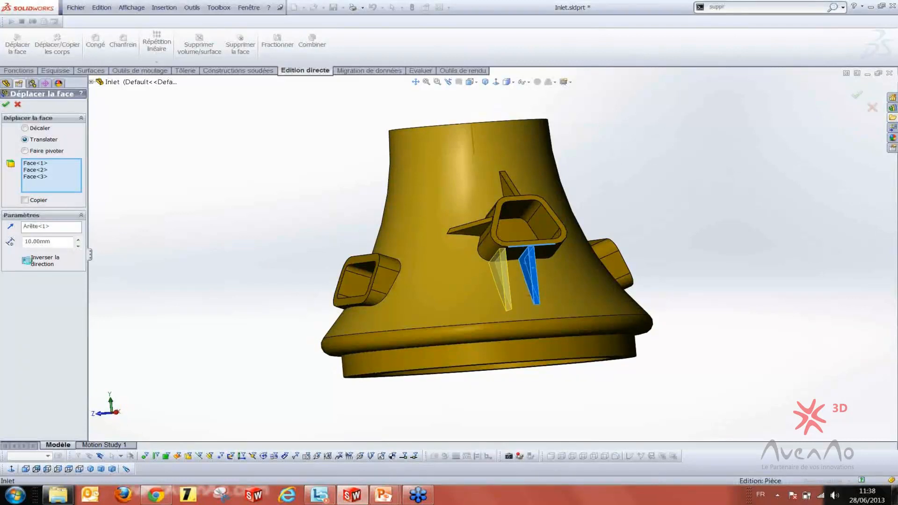
pyautogui.click(26, 261)
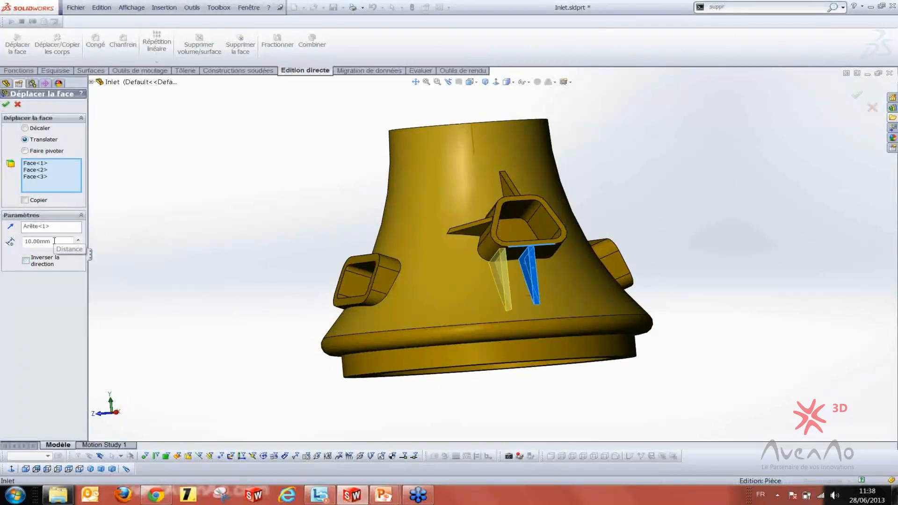
# Set the rib's translation distance to 5 mm and check the previewed position under the opening
pyautogui.moveTo(55, 242); pyautogui.dragTo(2, 238)
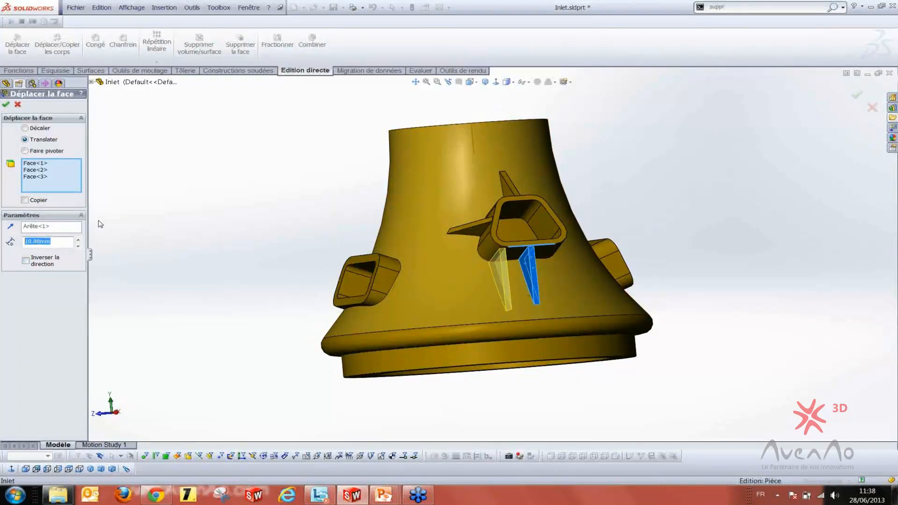
pyautogui.scroll(-5, 465, 257)
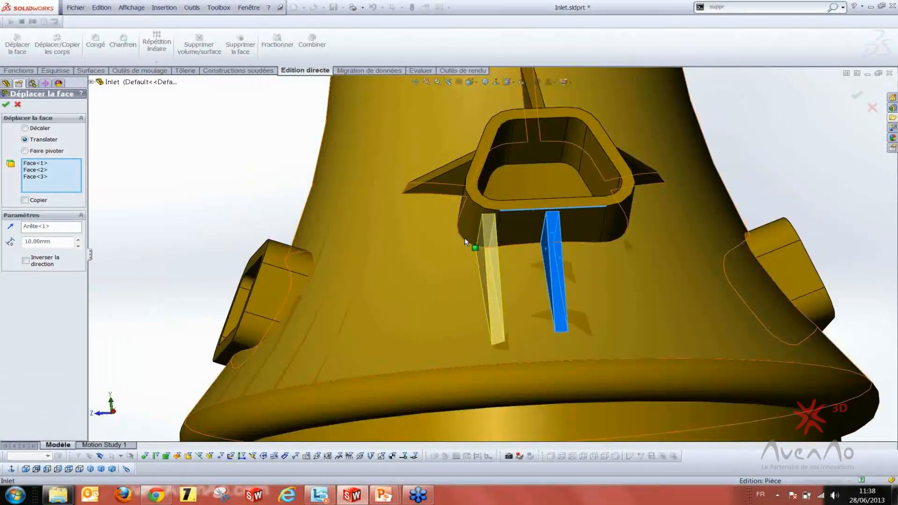
pyautogui.moveTo(464, 239); pyautogui.dragTo(493, 250, button='middle')
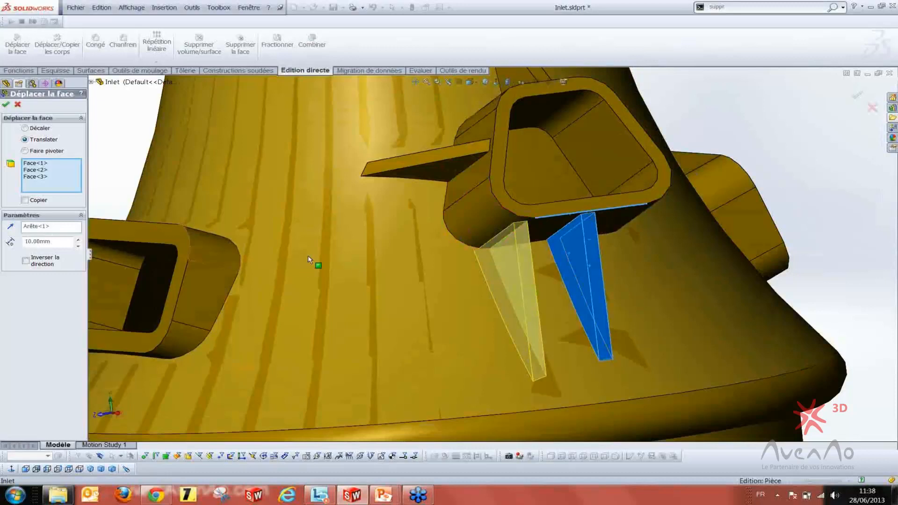
pyautogui.doubleClick(55, 240)
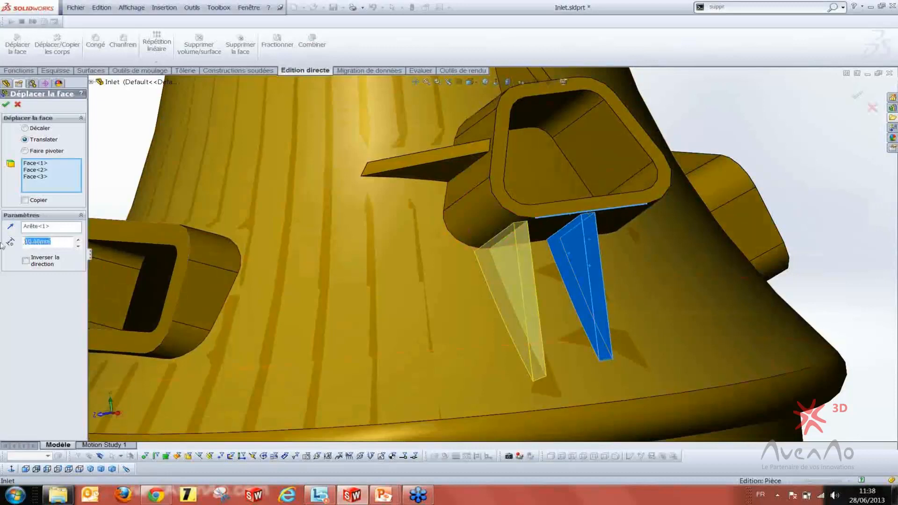
pyautogui.write('5')
pyautogui.press('Return')
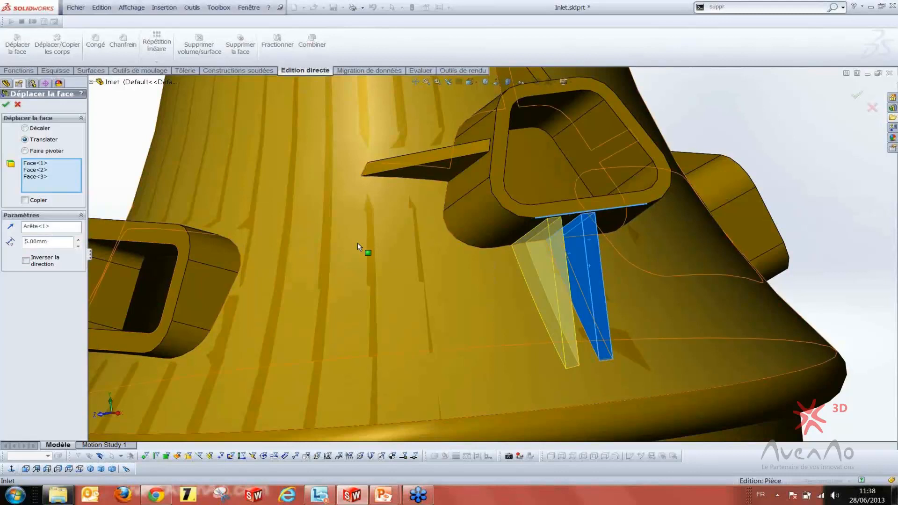
# Set the rib's translation distance to 7 mm and apply the face move
pyautogui.moveTo(335, 227); pyautogui.dragTo(323, 227, button='middle')
pyautogui.moveTo(61, 241); pyautogui.dragTo(0, 253)
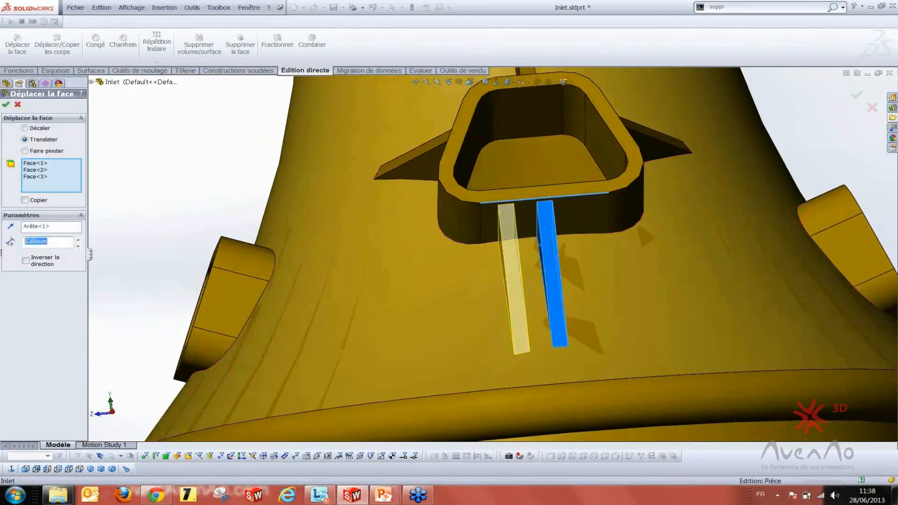
pyautogui.write('7')
pyautogui.press('Return')
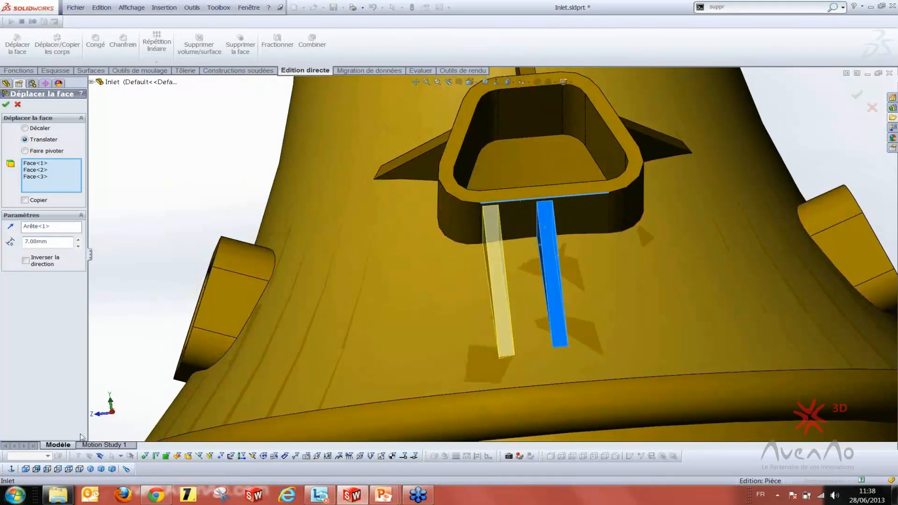
pyautogui.moveTo(369, 219); pyautogui.dragTo(603, 209, button='middle')
pyautogui.scroll(-1, 561, 276)
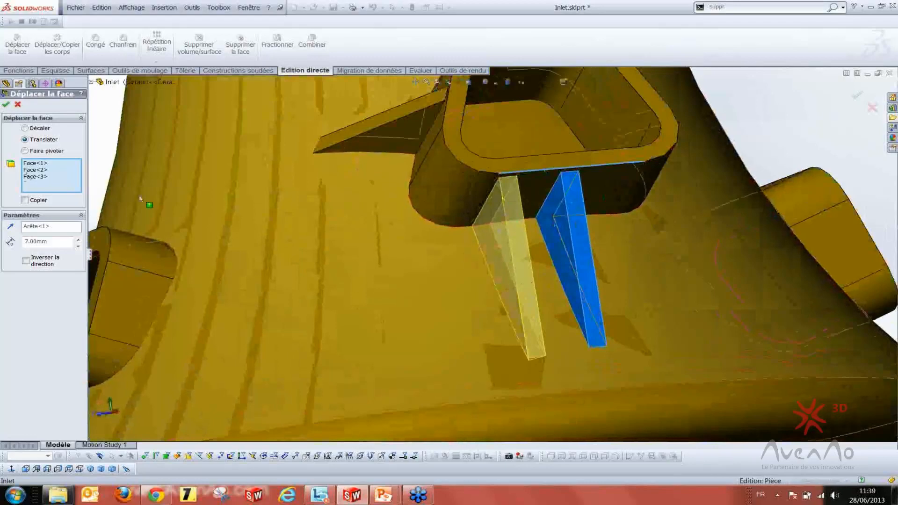
pyautogui.click(6, 105)
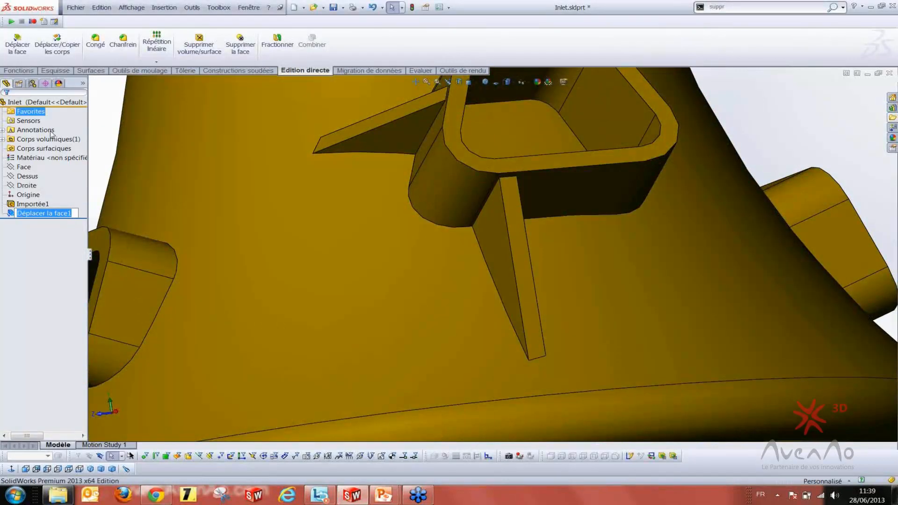
# Start another Move Face translation (Déplacer la face) and select the front face and both side faces of the moved rib
pyautogui.scroll(4, 580, 225)
pyautogui.moveTo(580, 225); pyautogui.dragTo(495, 193, button='middle')
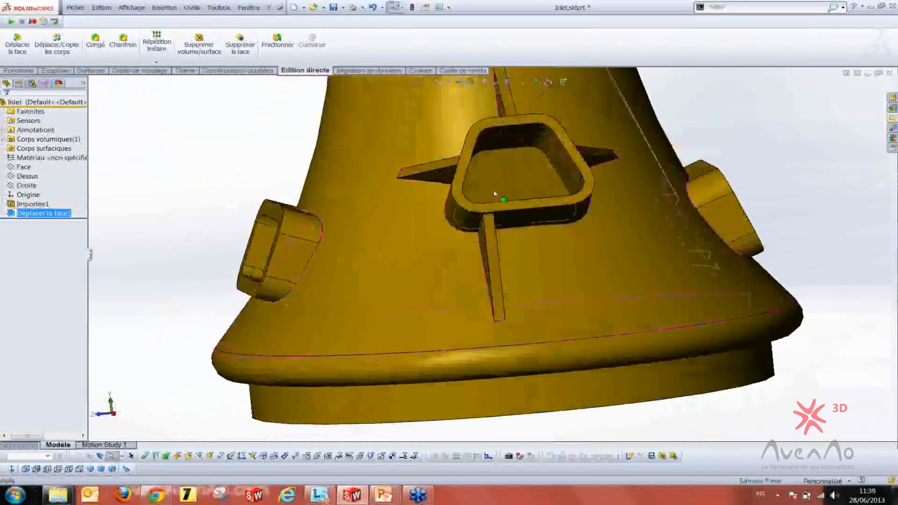
pyautogui.click(167, 212)
pyautogui.moveTo(465, 257); pyautogui.dragTo(470, 239, button='middle')
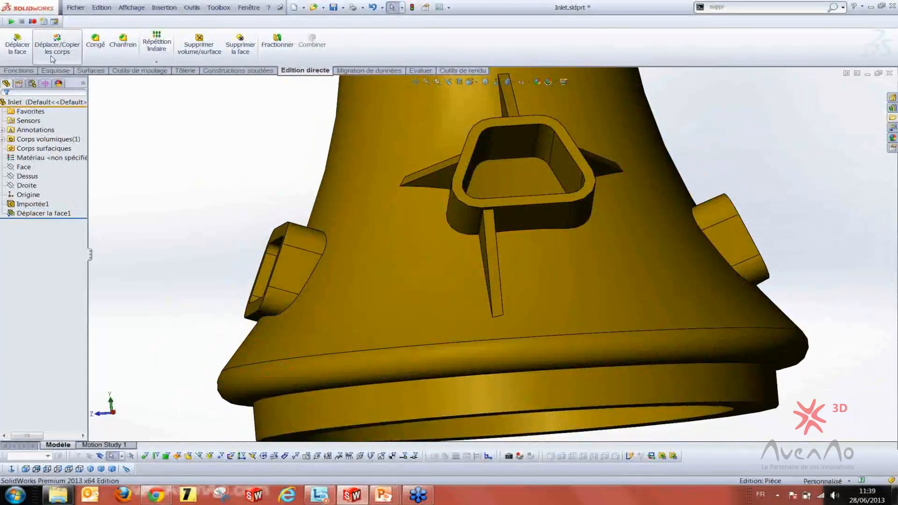
pyautogui.click(18, 48)
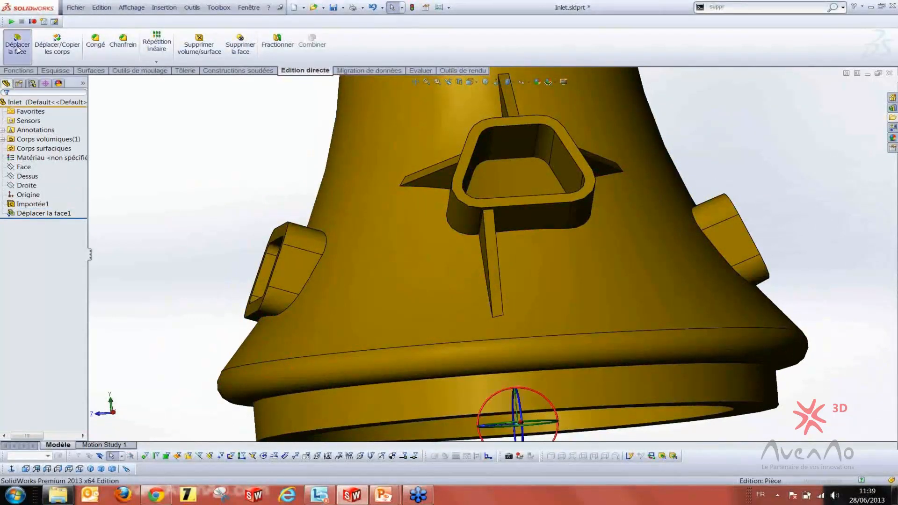
pyautogui.click(490, 226)
pyautogui.moveTo(468, 251); pyautogui.dragTo(500, 245, button='middle')
pyautogui.click(493, 243)
pyautogui.click(508, 244)
# Use the lower front edge of the opening's frame as the translation direction and reverse it
pyautogui.click(60, 227)
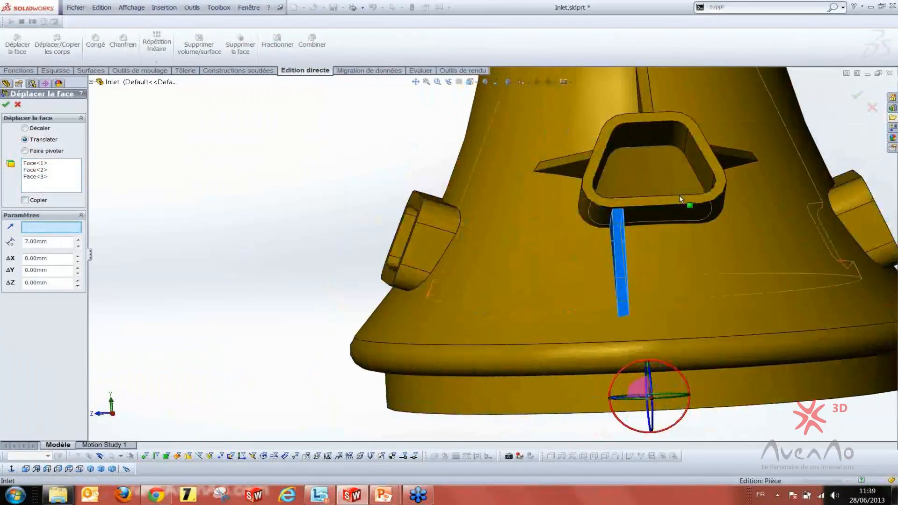
pyautogui.click(672, 207)
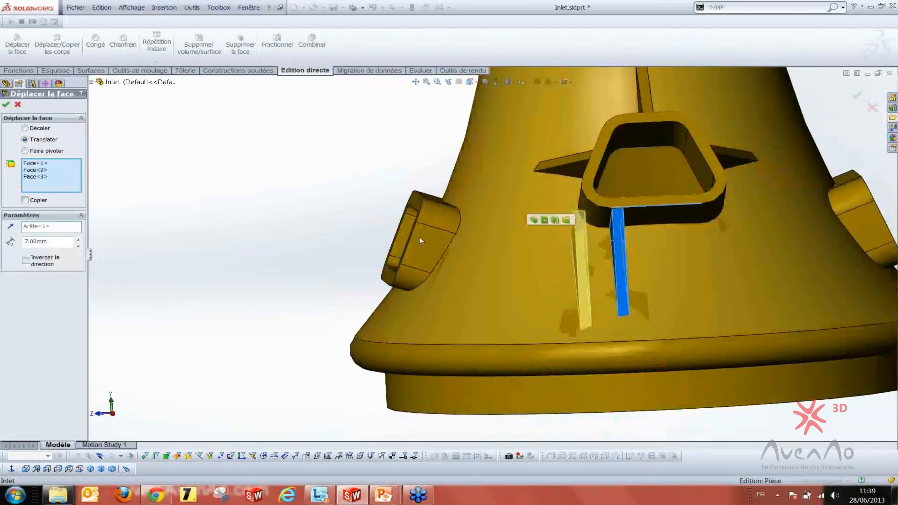
pyautogui.click(25, 261)
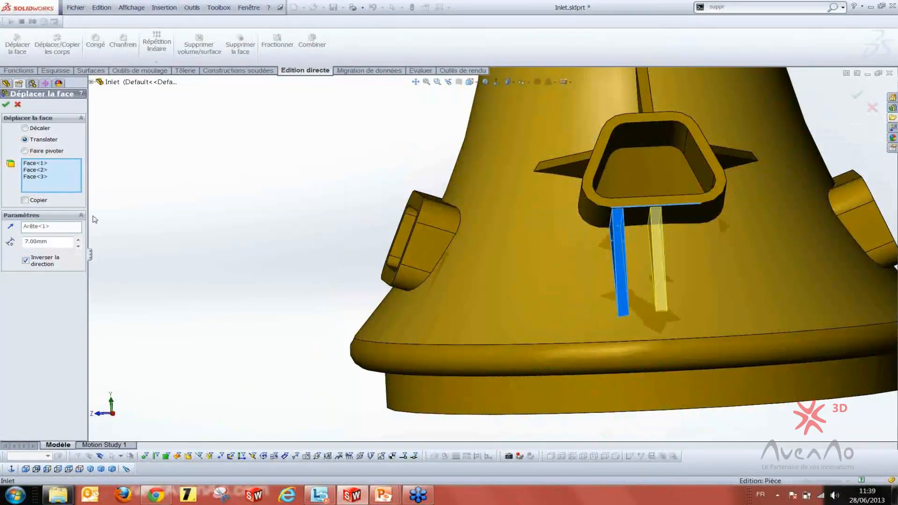
# Set the second translation distance to 14 mm and apply the face move
pyautogui.moveTo(49, 245); pyautogui.dragTo(1, 241)
pyautogui.write('14')
pyautogui.press('Return')
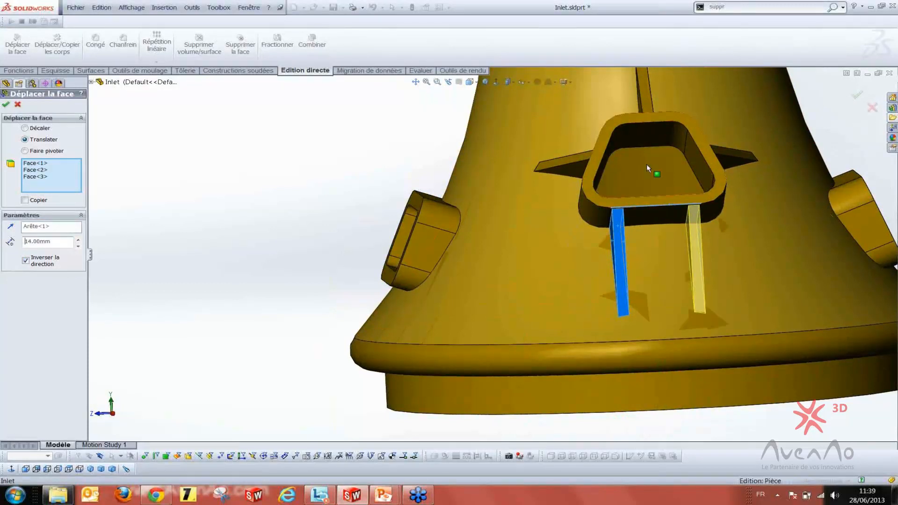
pyautogui.moveTo(673, 249); pyautogui.dragTo(682, 255, button='middle')
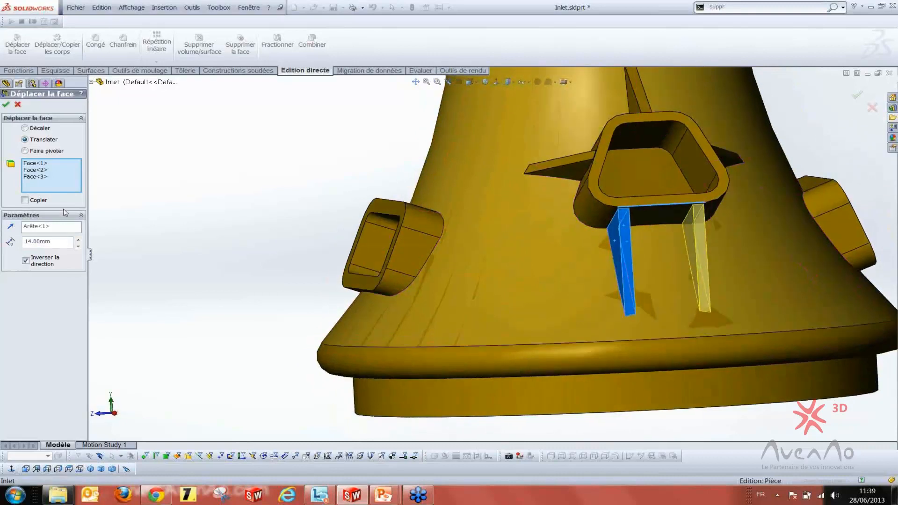
pyautogui.click(6, 106)
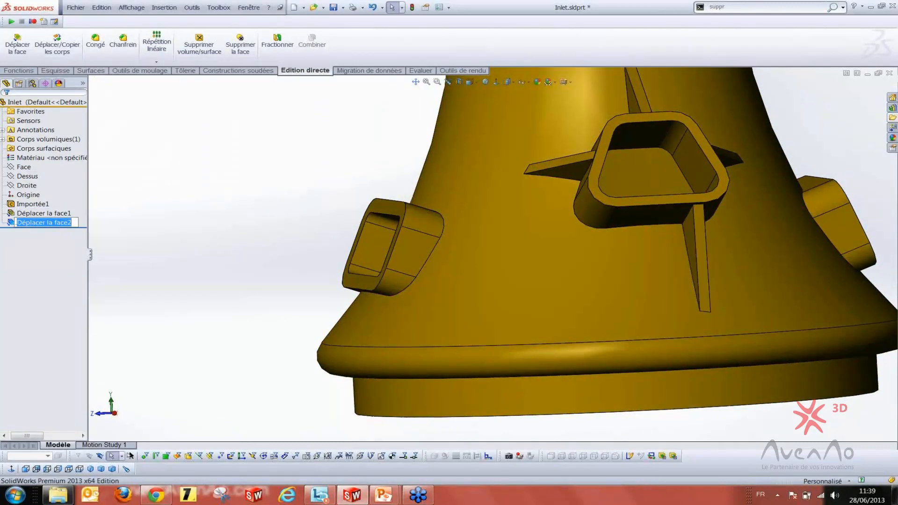
# Edit the second face move to enable the copy option (Copier), so a second rib is created under the opening
pyautogui.click(10, 222)
pyautogui.click(21, 200)
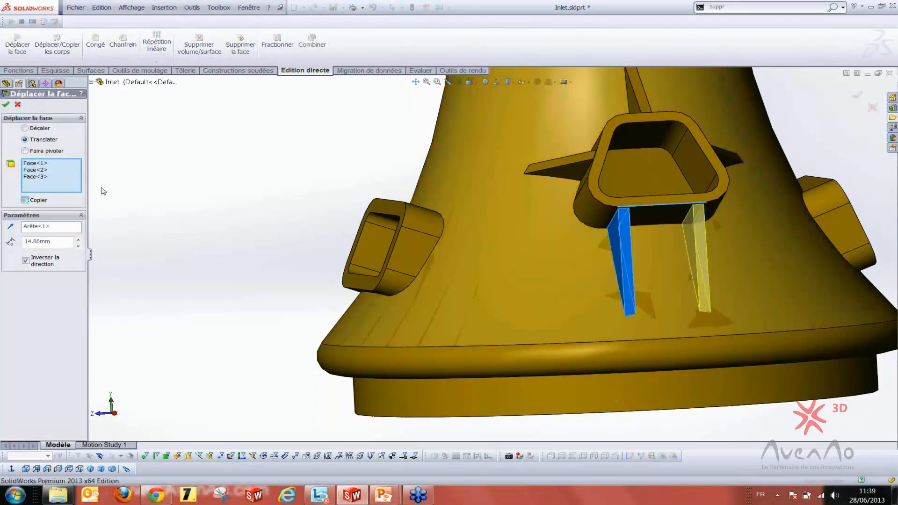
pyautogui.click(25, 199)
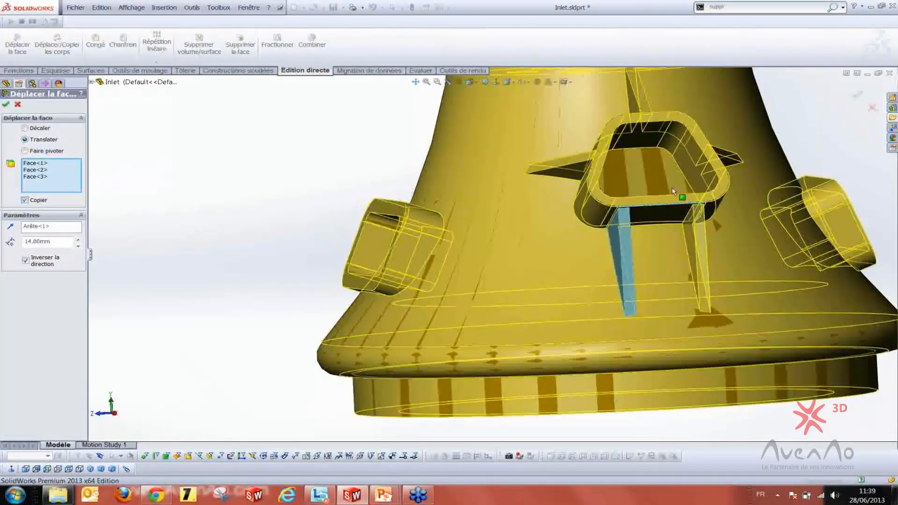
pyautogui.click(5, 104)
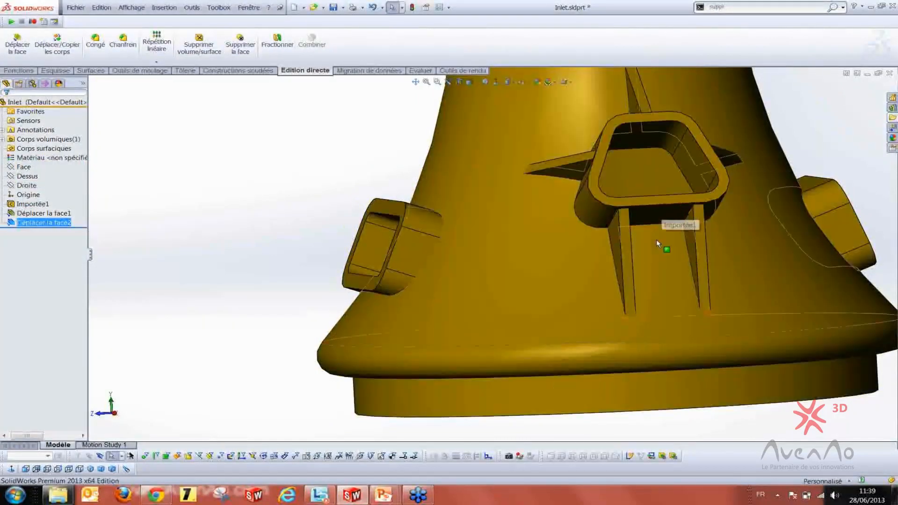
pyautogui.scroll(1, 655, 241)
pyautogui.moveTo(656, 242)
pyautogui.mouseDown(button='middle')
pyautogui.moveTo(648, 206)
pyautogui.moveTo(657, 243)
pyautogui.mouseUp(button='middle')
pyautogui.click(382, 230)
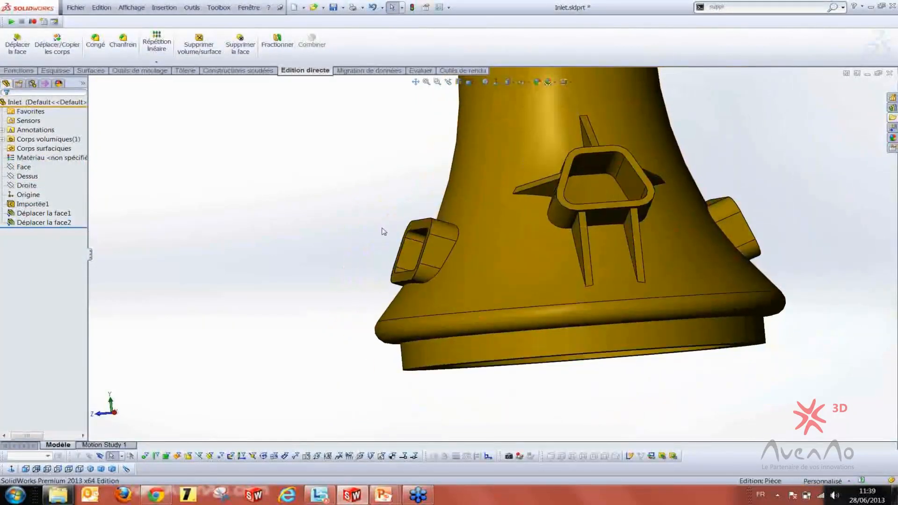
pyautogui.scroll(1, 496, 245)
pyautogui.moveTo(525, 258); pyautogui.dragTo(591, 289, button='middle')
pyautogui.scroll(3, 356, 252)
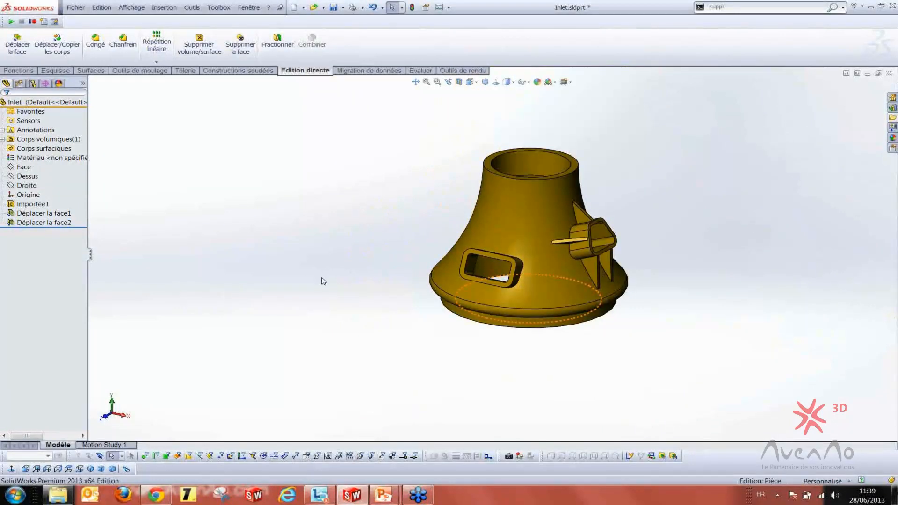
# Switch to the PowerPoint slide show to review the target shape on the Volumique slide, and return to SolidWorks
pyautogui.press('super+Tab')
pyautogui.click(382, 260)
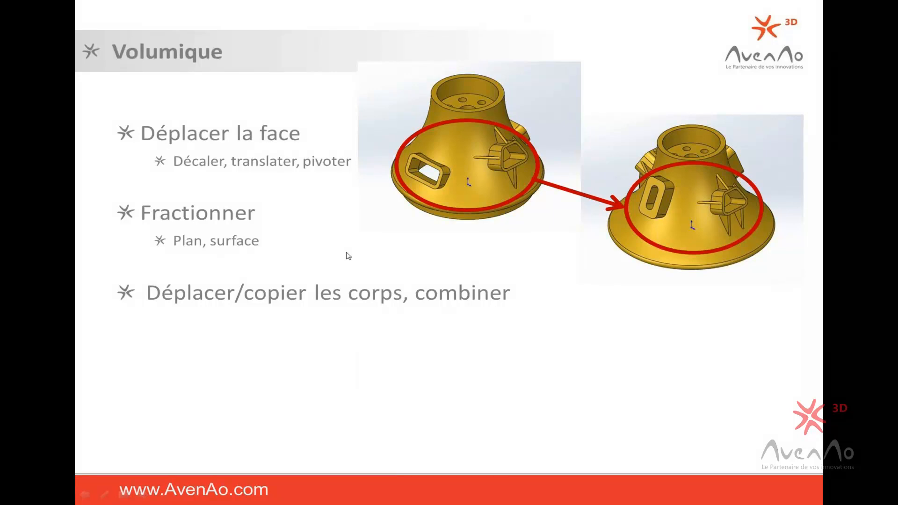
pyautogui.press('super+Tab')
pyautogui.click(404, 243)
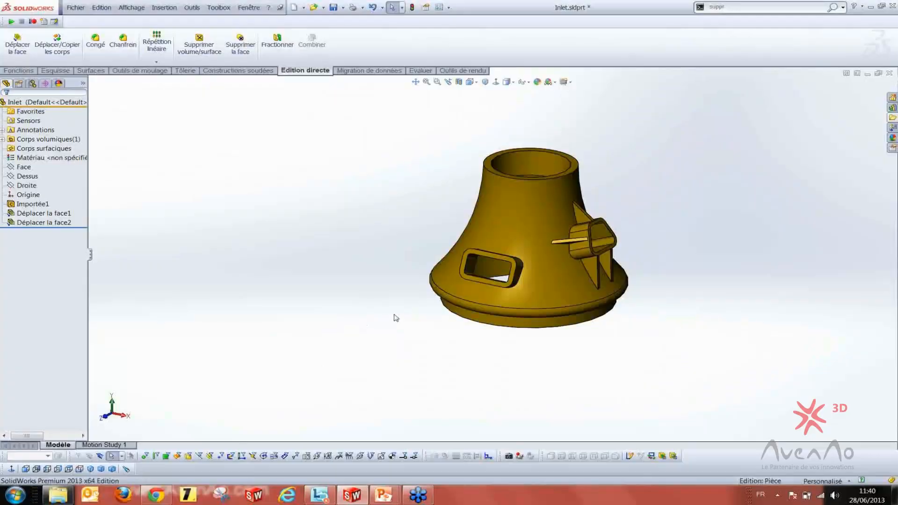
# Start a face move in translation mode and select the front face of the rectangular opening's frame together with its connected inner and outer faces
pyautogui.scroll(-4, 470, 272)
pyautogui.moveTo(421, 229); pyautogui.dragTo(397, 218, button='middle')
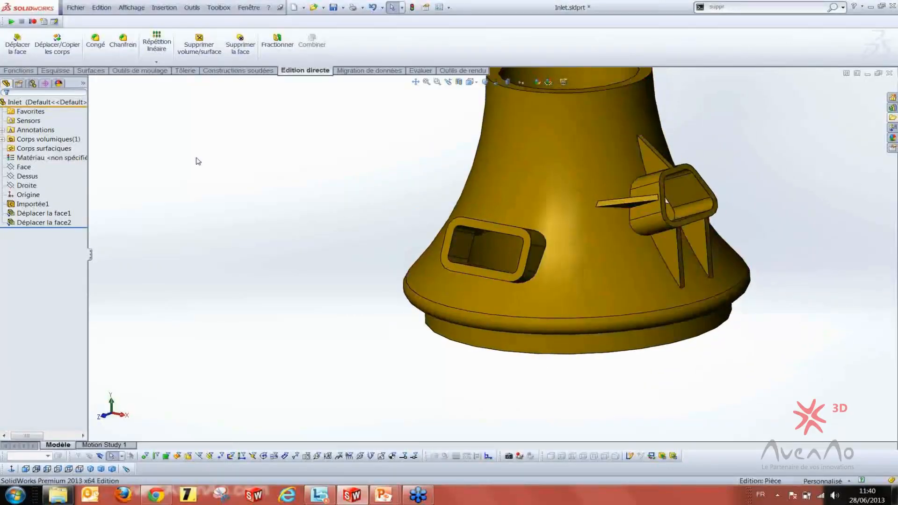
pyautogui.click(22, 52)
pyautogui.scroll(-3, 483, 238)
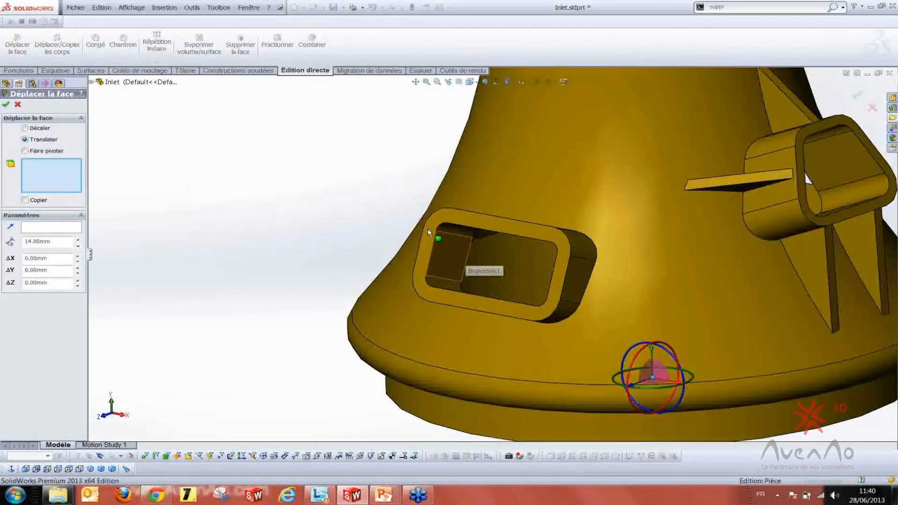
pyautogui.click(431, 245)
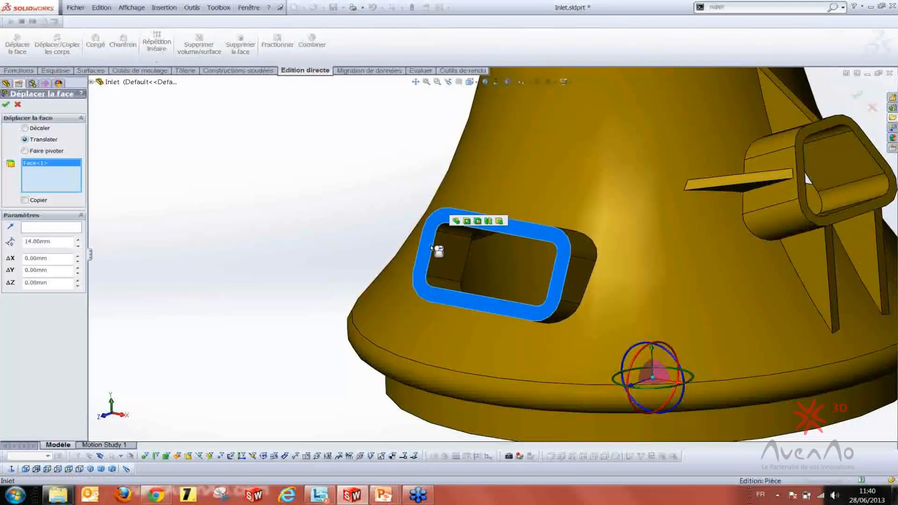
pyautogui.click(488, 223)
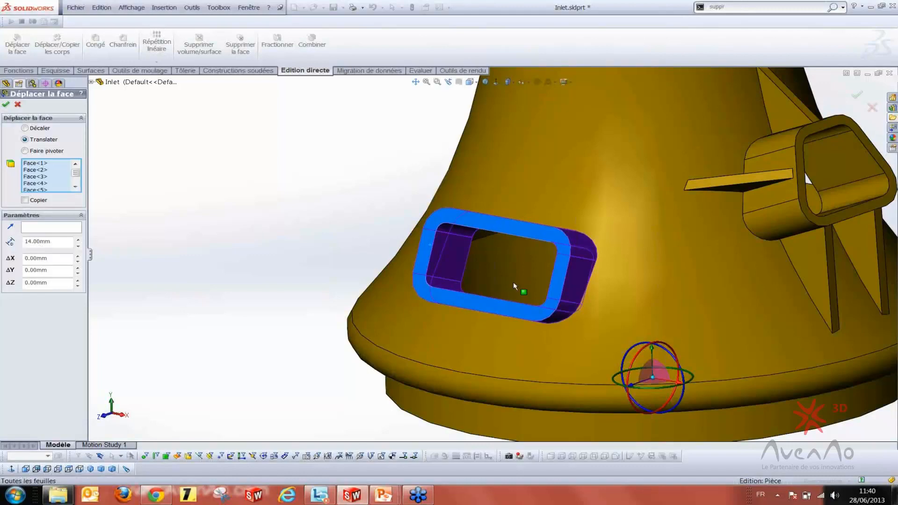
# Translate the selected opening frame upward along the cone by about 27 mm, chiefly in Y, and apply the face move
pyautogui.moveTo(536, 279); pyautogui.dragTo(499, 218, button='middle')
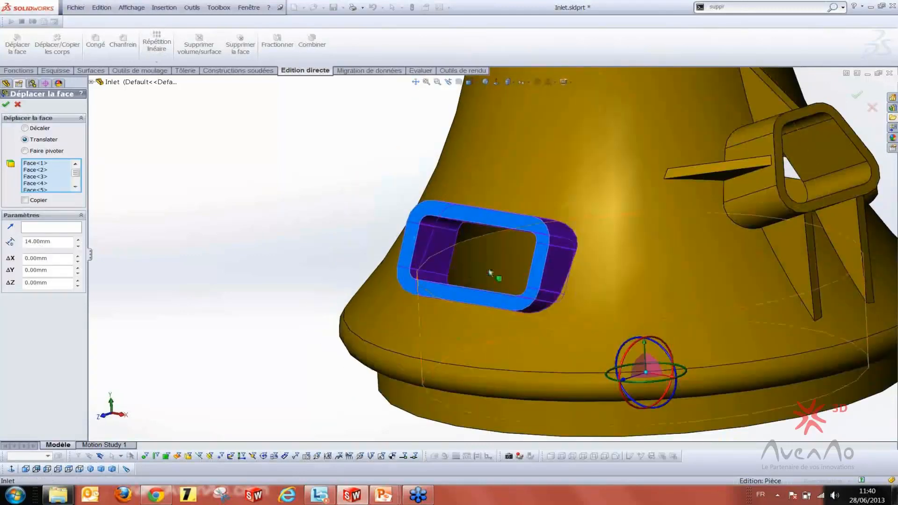
pyautogui.moveTo(491, 294); pyautogui.dragTo(417, 323, button='middle')
pyautogui.scroll(-4, 505, 282)
pyautogui.moveTo(487, 283); pyautogui.dragTo(501, 236, button='middle')
pyautogui.scroll(7, 500, 236)
pyautogui.scroll(-3, 503, 143)
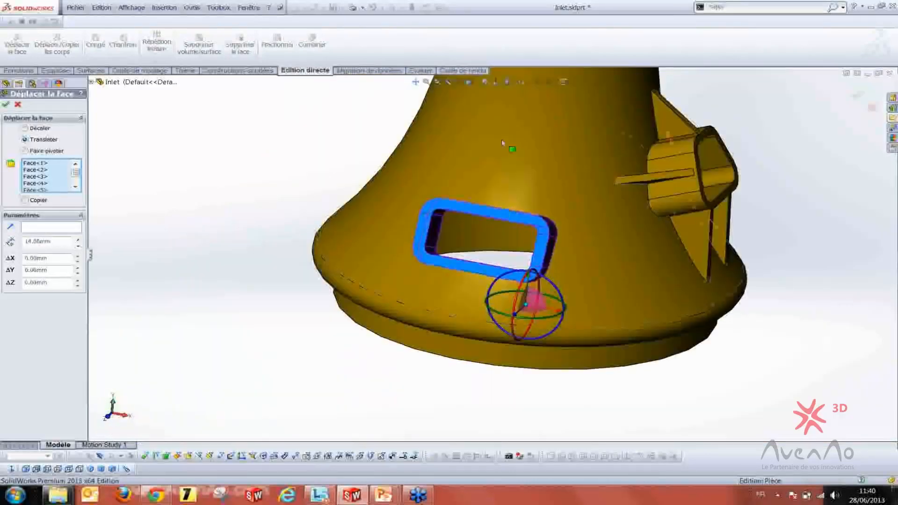
pyautogui.click(496, 83)
pyautogui.scroll(-2, 472, 154)
pyautogui.scroll(2, 478, 186)
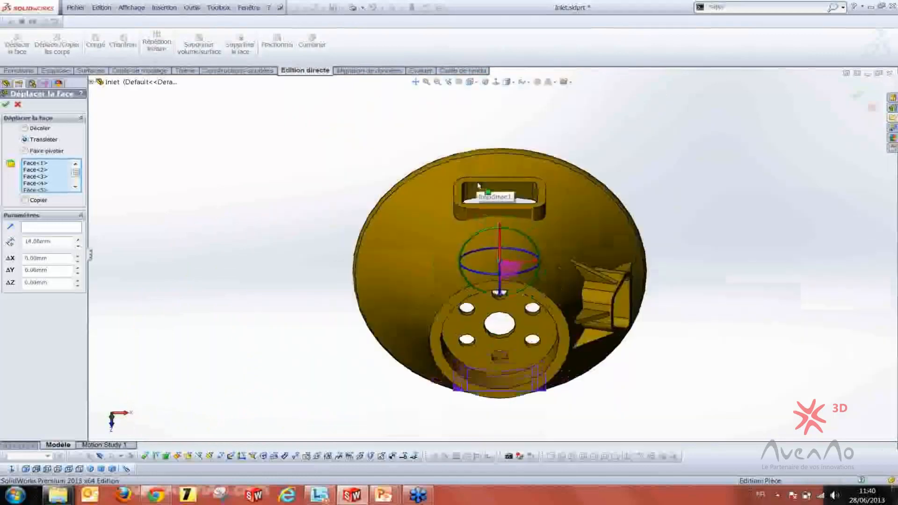
pyautogui.moveTo(478, 186); pyautogui.dragTo(465, 369, button='middle')
pyautogui.scroll(-2, 480, 370)
pyautogui.scroll(-3, 464, 351)
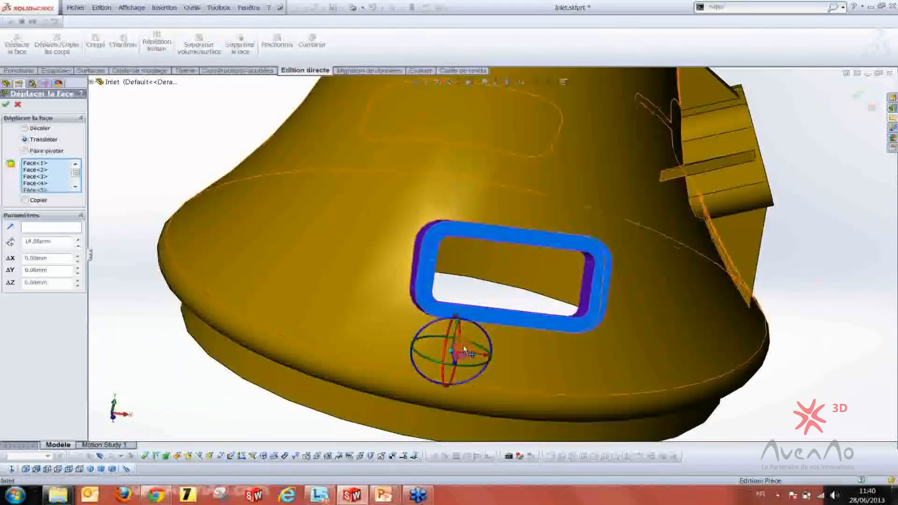
pyautogui.moveTo(465, 352); pyautogui.dragTo(492, 226)
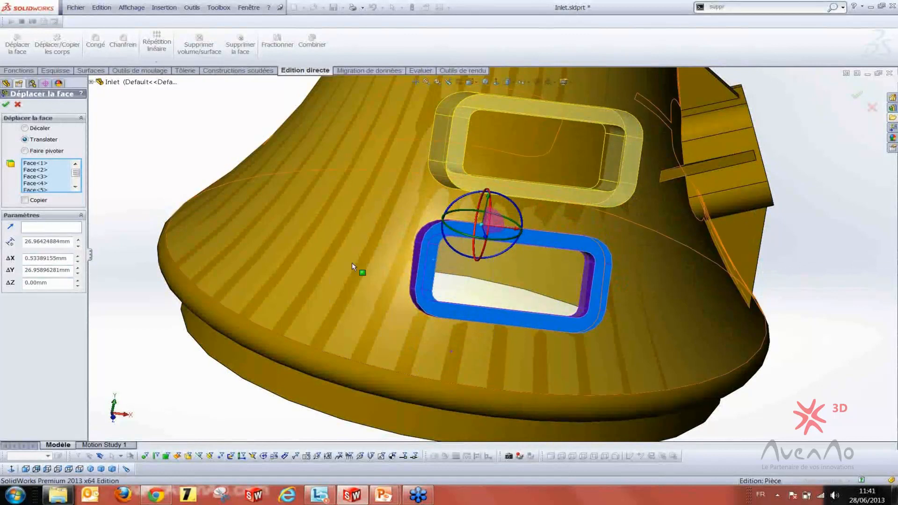
pyautogui.moveTo(351, 262); pyautogui.dragTo(298, 261, button='middle')
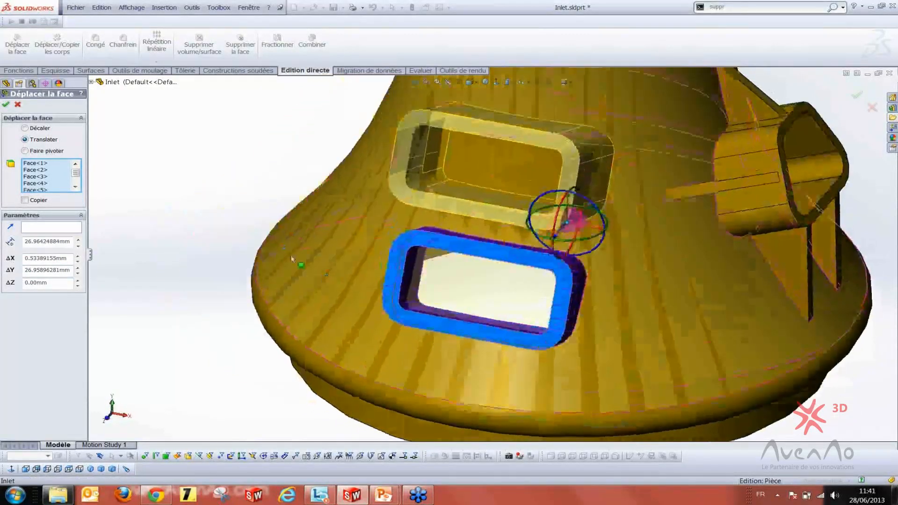
pyautogui.scroll(3, 322, 217)
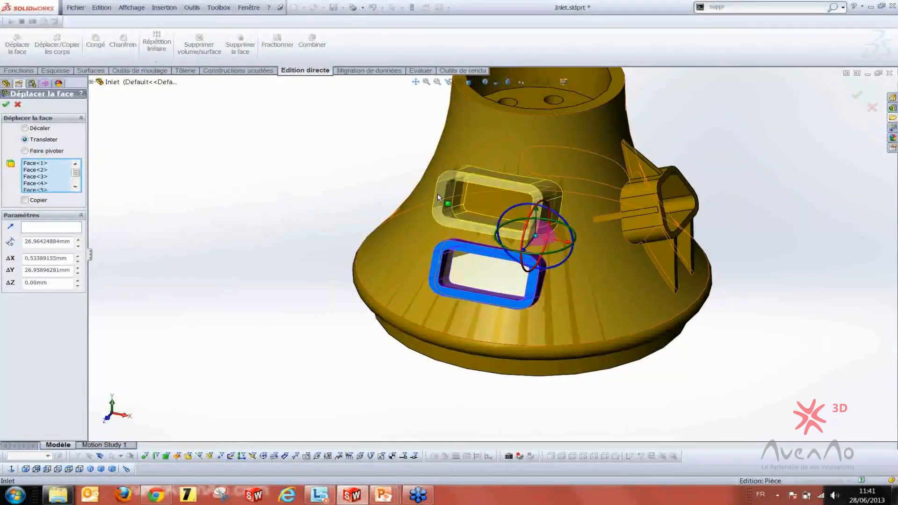
pyautogui.click(6, 106)
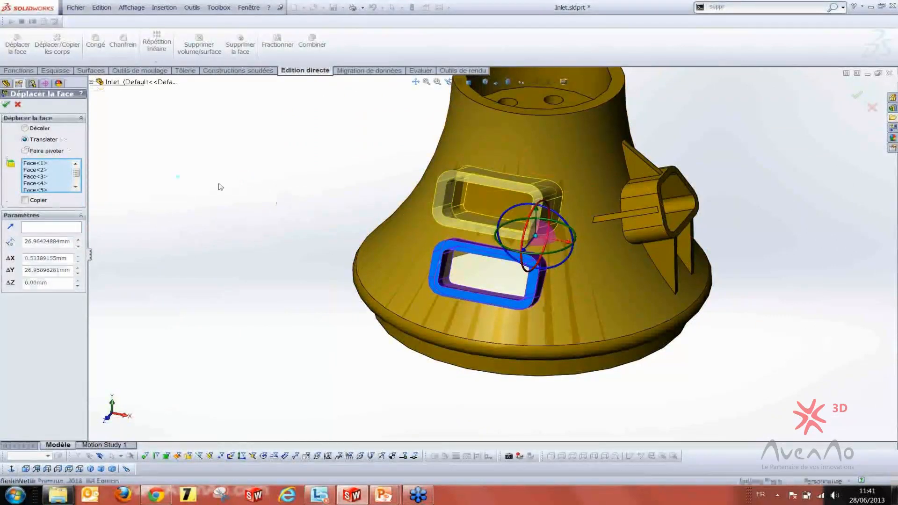
# Start another face move on the front end face of the opening's frame as an offset of 5 mm
pyautogui.moveTo(484, 238); pyautogui.dragTo(367, 261, button='middle')
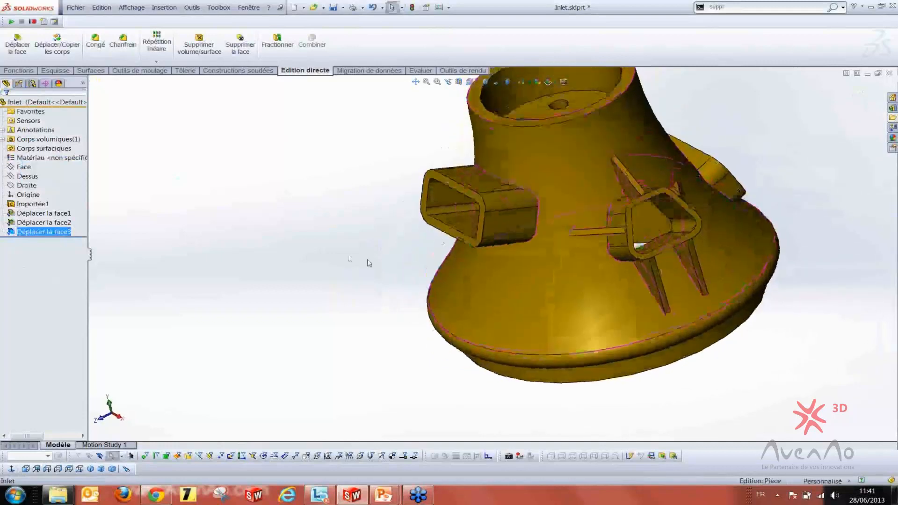
pyautogui.click(17, 45)
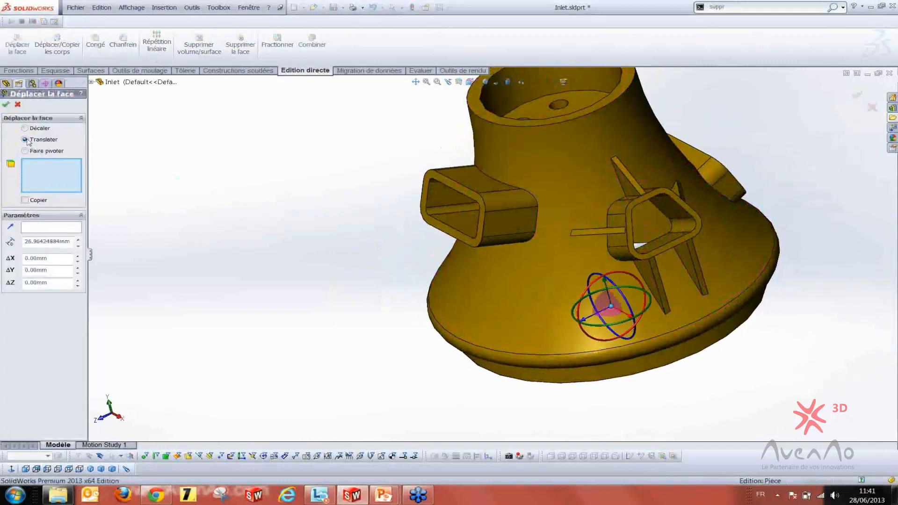
pyautogui.scroll(-2, 426, 204)
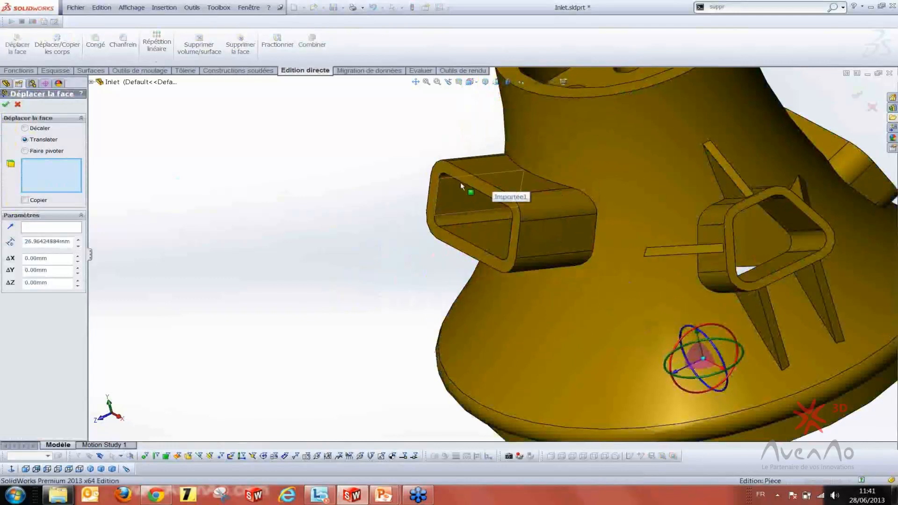
pyautogui.click(464, 180)
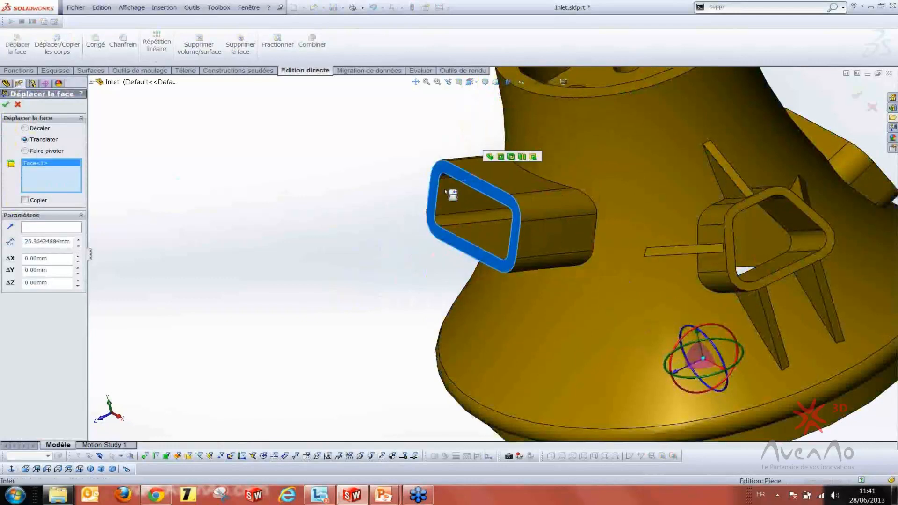
pyautogui.click(25, 127)
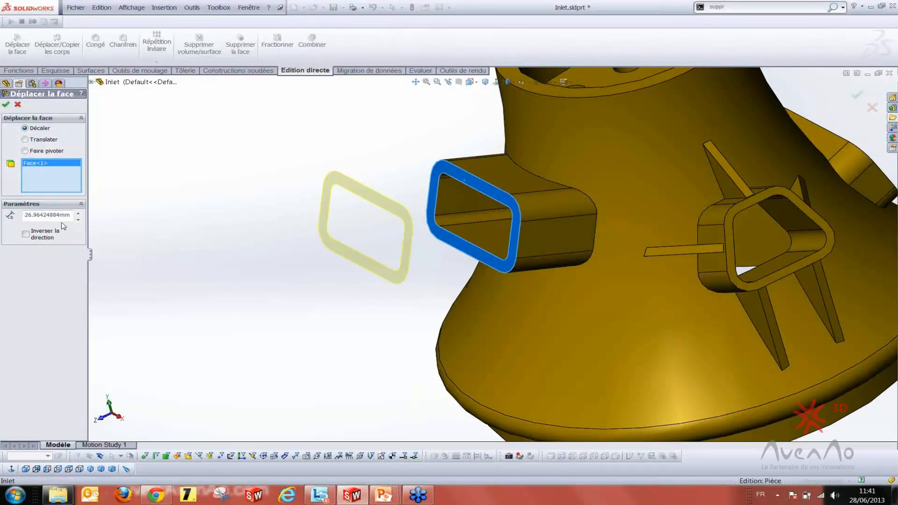
pyautogui.doubleClick(30, 216)
pyautogui.write('5')
pyautogui.press('Return')
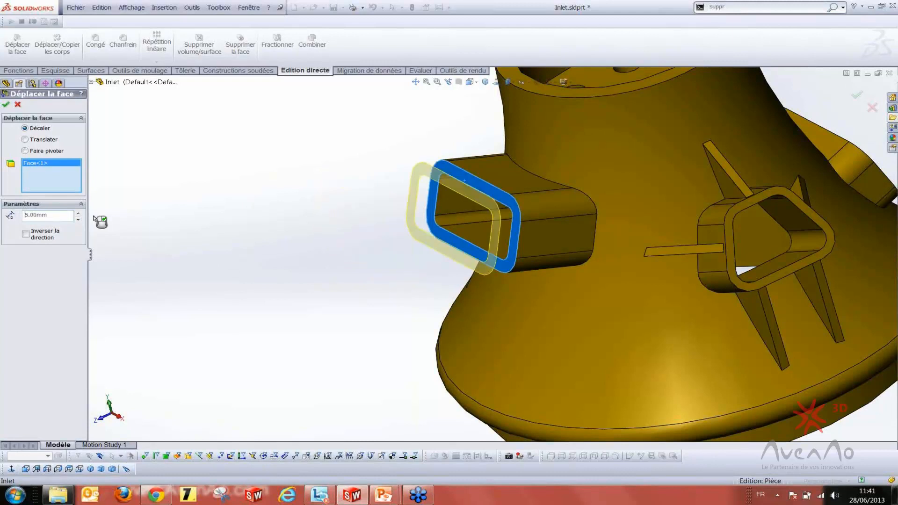
# Reverse the offset direction so the frame's front face moves back toward the body, and apply the face move
pyautogui.click(34, 236)
pyautogui.moveTo(475, 209); pyautogui.dragTo(420, 230, button='middle')
pyautogui.scroll(-4, 420, 164)
pyautogui.scroll(4, 513, 325)
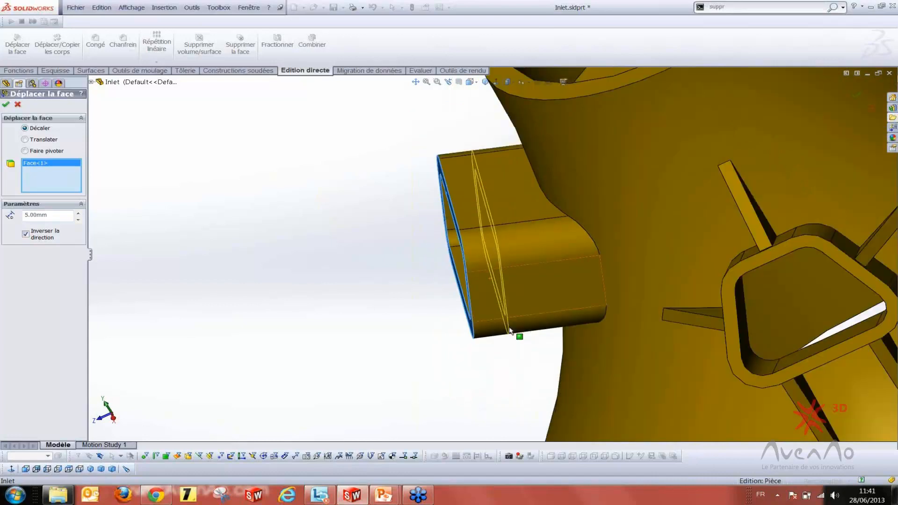
pyautogui.moveTo(511, 329); pyautogui.dragTo(549, 297, button='middle')
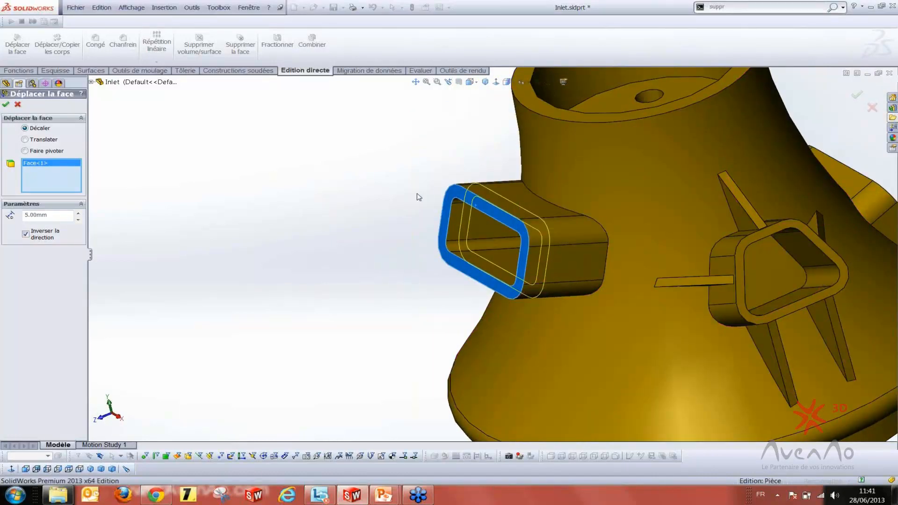
pyautogui.click(6, 106)
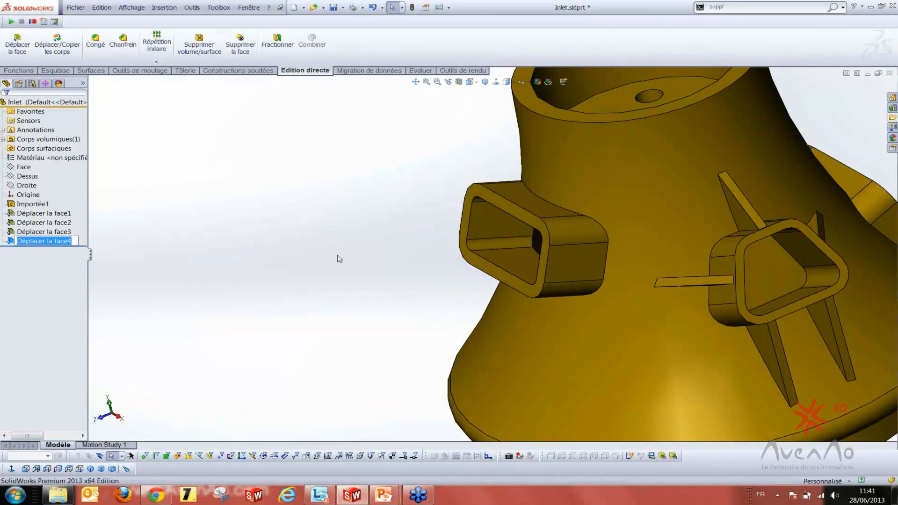
pyautogui.scroll(6, 339, 258)
pyautogui.press('Return')
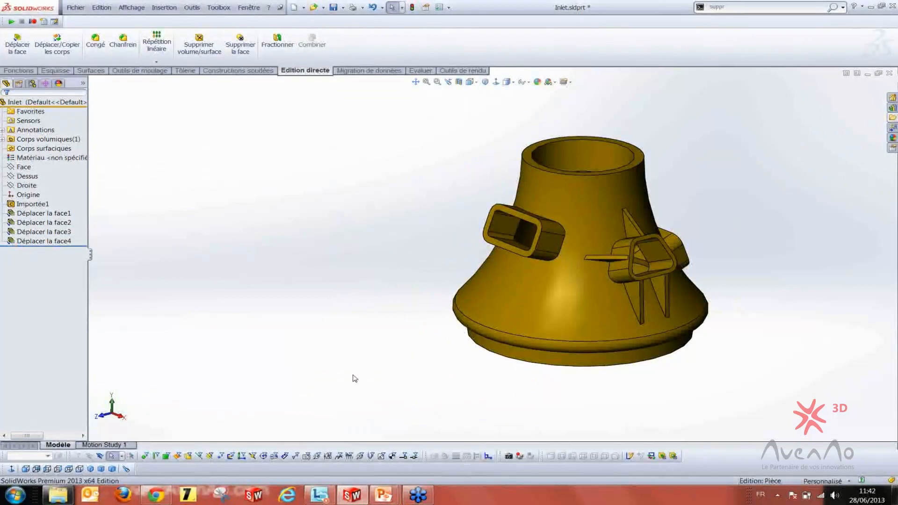
# Switch to the PowerPoint slide show to compare the target shape of the opening, and return to SolidWorks
pyautogui.press('super+Tab')
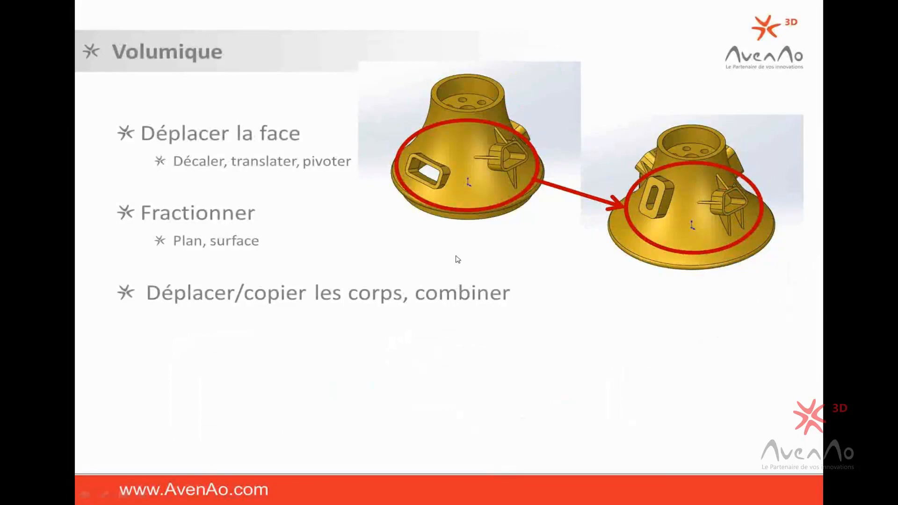
pyautogui.press('super+Tab')
pyautogui.click(409, 256)
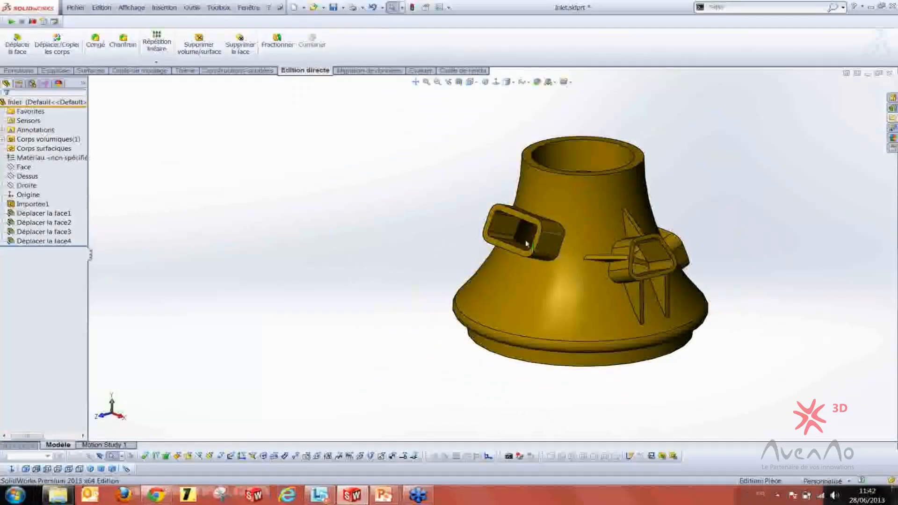
pyautogui.scroll(-1, 510, 251)
pyautogui.moveTo(511, 251); pyautogui.dragTo(586, 278, button='middle')
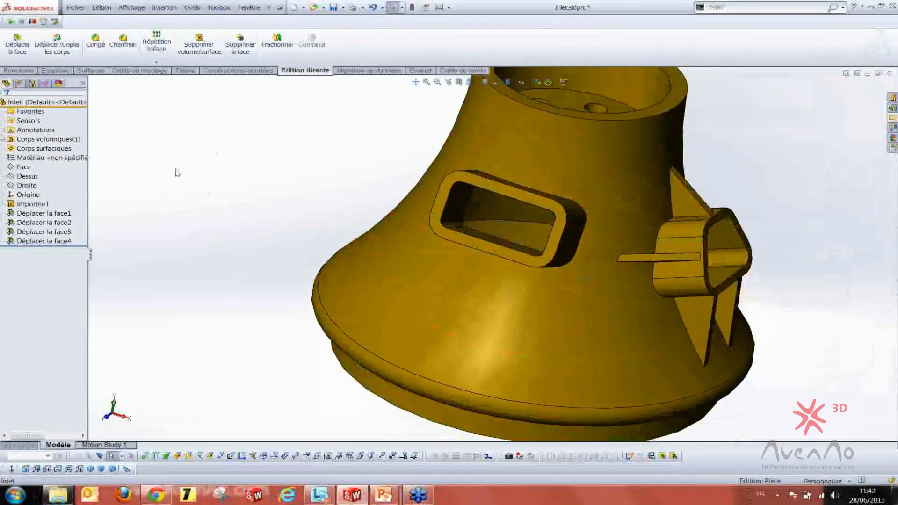
pyautogui.click(18, 44)
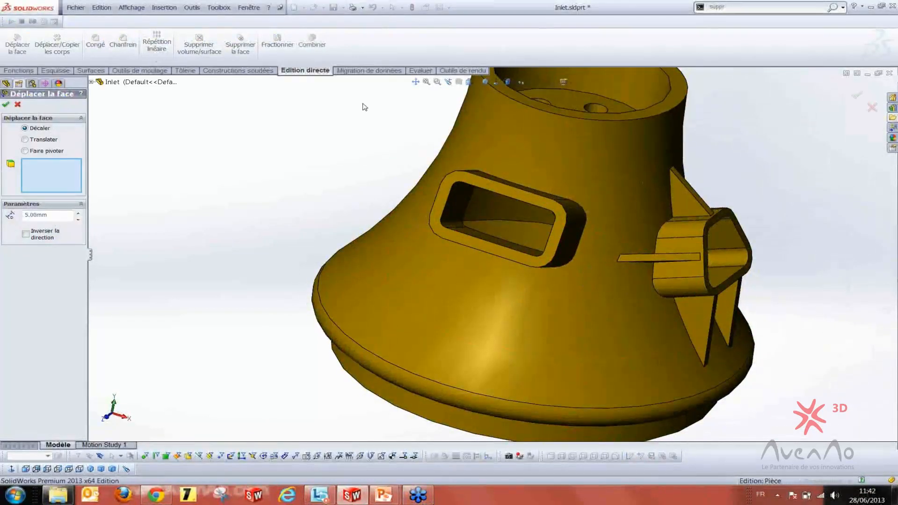
pyautogui.click(42, 151)
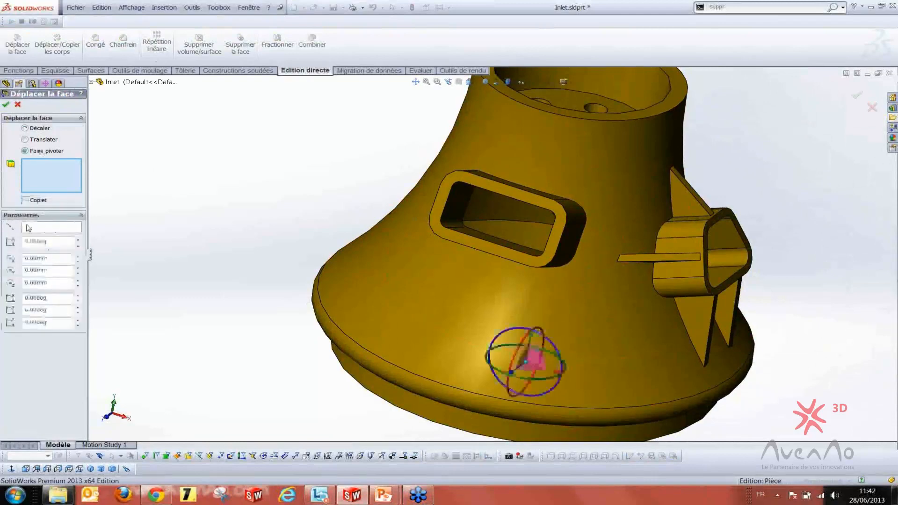
pyautogui.moveTo(457, 248); pyautogui.dragTo(432, 236, button='middle')
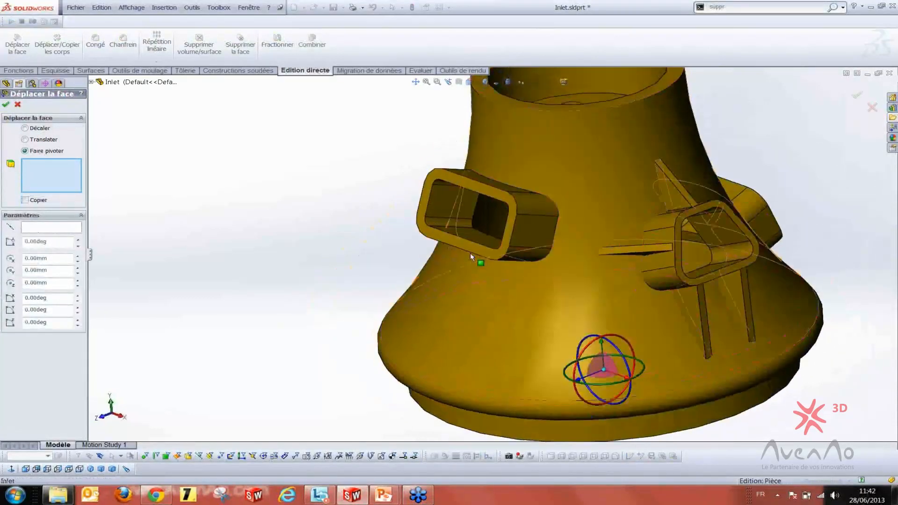
pyautogui.click(18, 105)
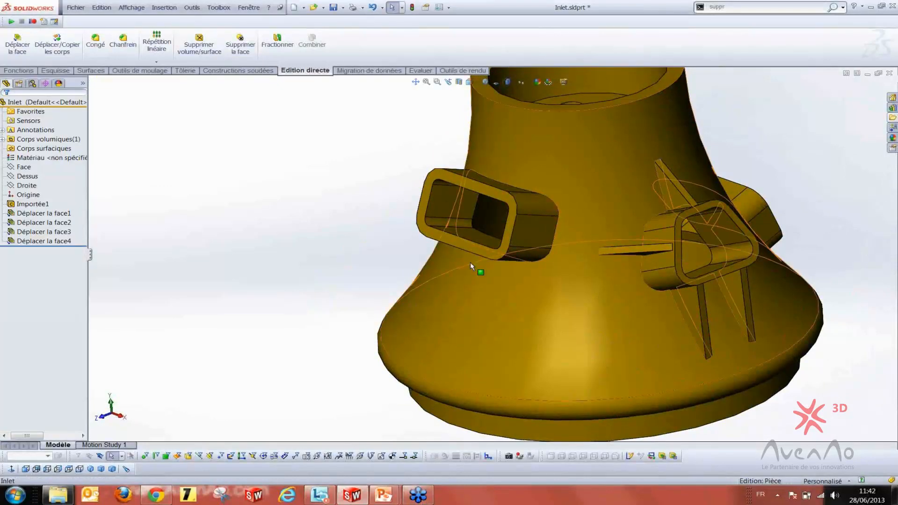
# Create a reference plane midway between the two outer side faces of the rectangular opening's frame
pyautogui.scroll(3, 470, 262)
pyautogui.moveTo(471, 263); pyautogui.dragTo(502, 270, button='middle')
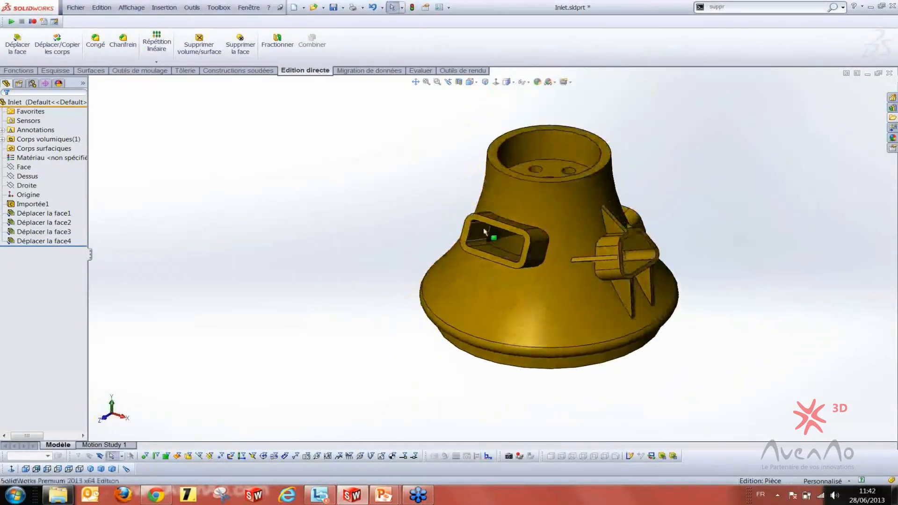
pyautogui.scroll(-4, 486, 247)
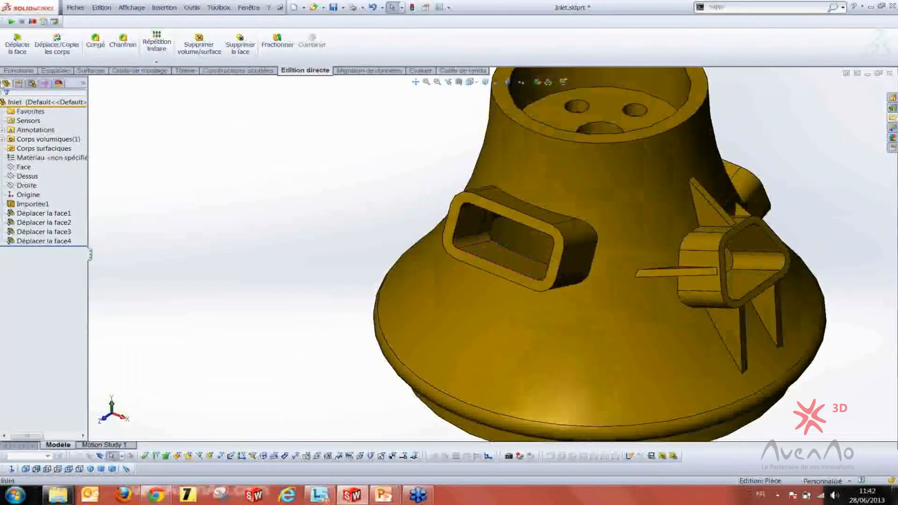
pyautogui.click(19, 71)
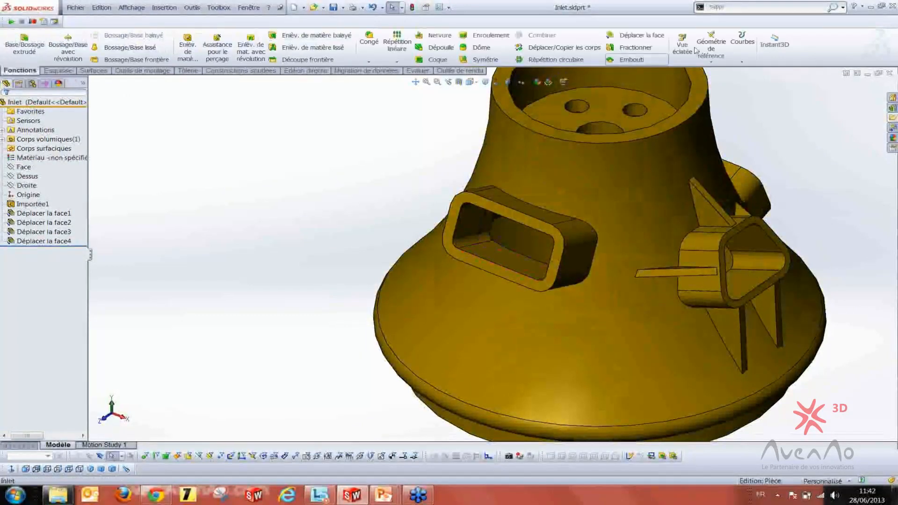
pyautogui.click(718, 50)
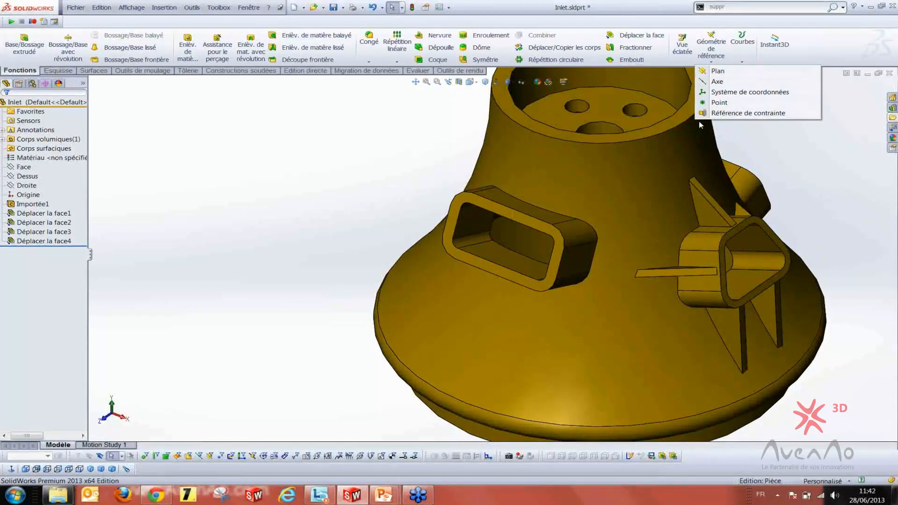
pyautogui.click(717, 70)
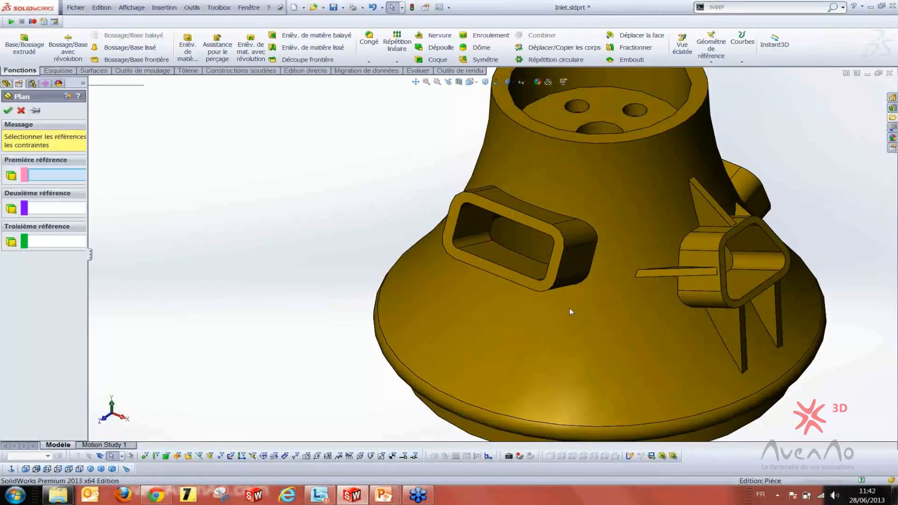
pyautogui.click(578, 261)
pyautogui.moveTo(427, 248); pyautogui.dragTo(565, 257, button='middle')
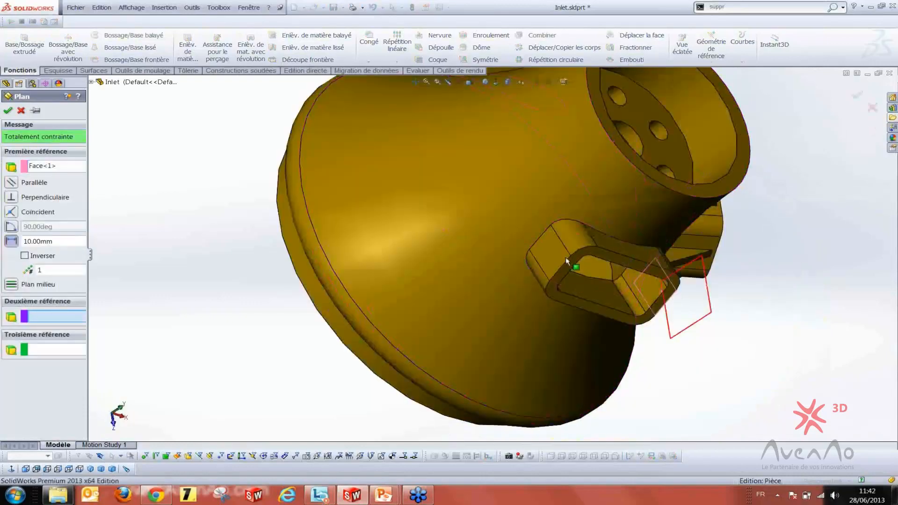
pyautogui.click(566, 257)
pyautogui.moveTo(568, 291); pyautogui.dragTo(487, 261, button='middle')
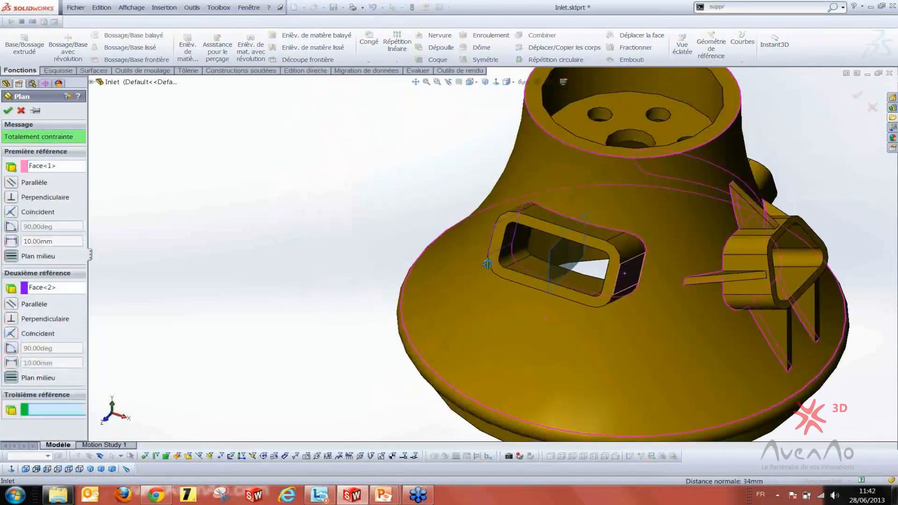
pyautogui.click(7, 111)
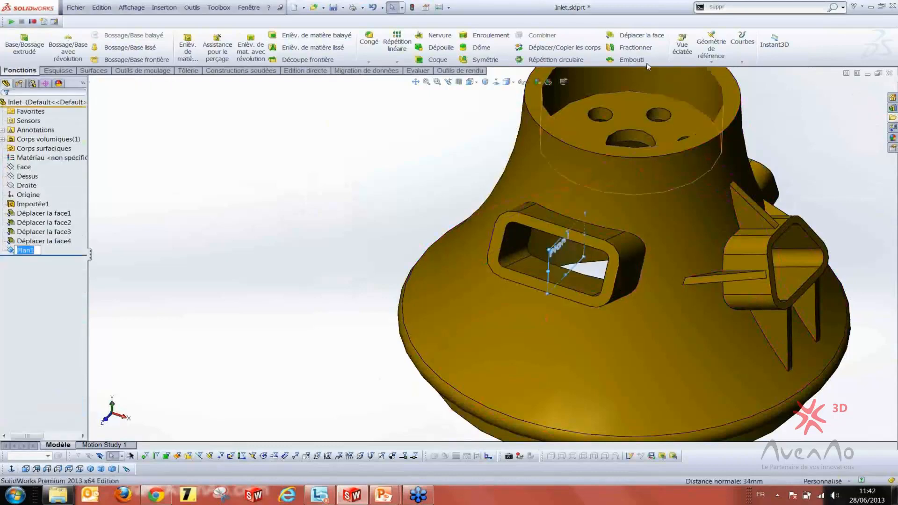
# Start a second reference plane and pick the upper and lower faces of the opening's frame as references
pyautogui.click(709, 46)
pyautogui.click(716, 70)
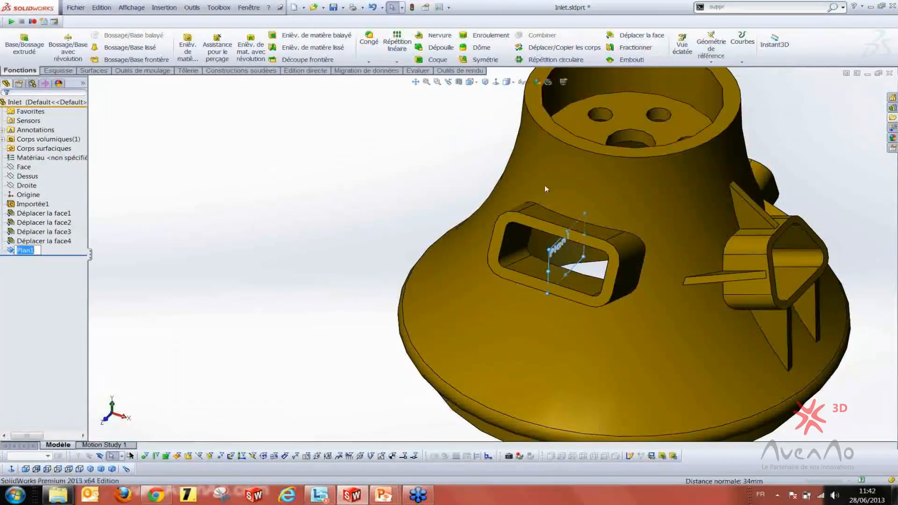
pyautogui.click(530, 249)
pyautogui.moveTo(525, 297); pyautogui.dragTo(534, 260, button='middle')
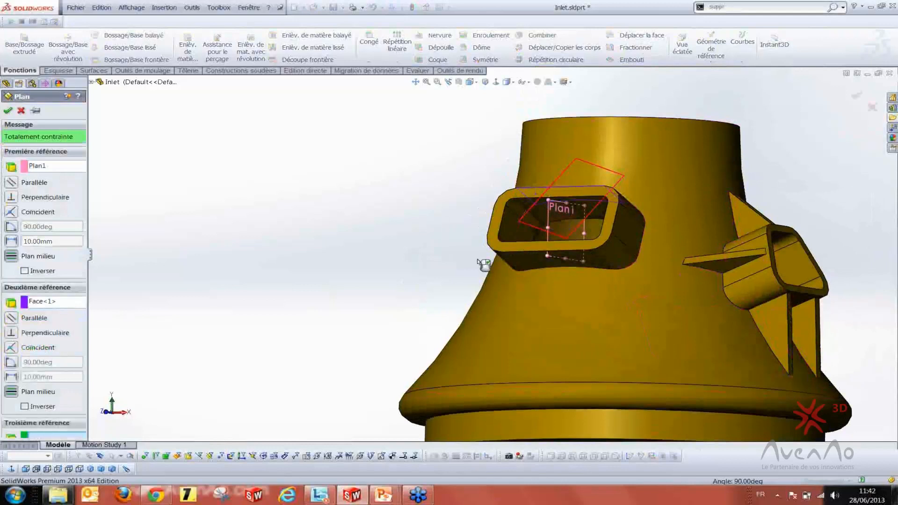
pyautogui.click(505, 261)
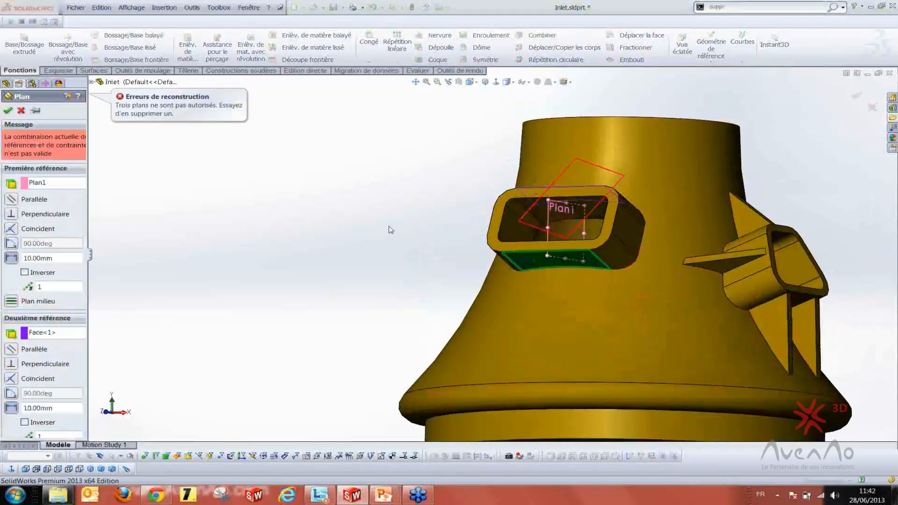
# Clear all references picked for the second plane, including the preselected first plane
pyautogui.click(52, 333)
pyautogui.scroll(-3, 28, 354)
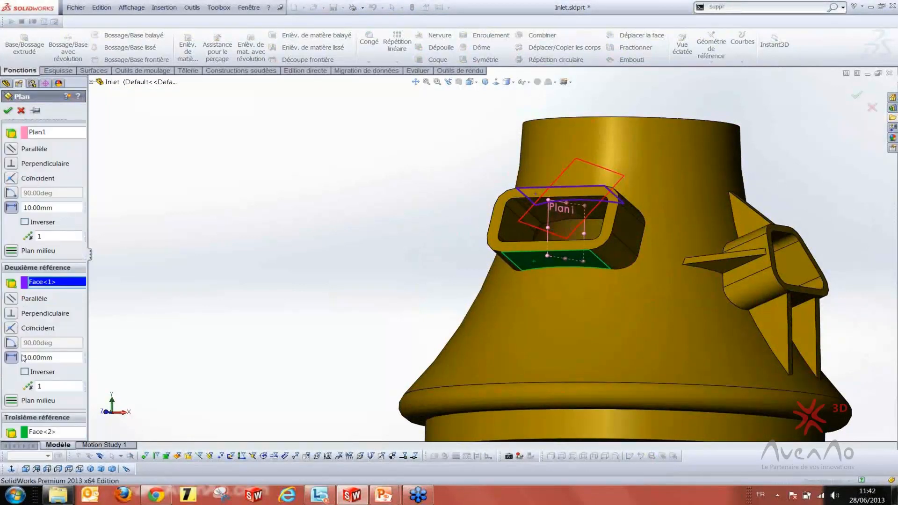
pyautogui.click(42, 411)
pyautogui.press('Delete')
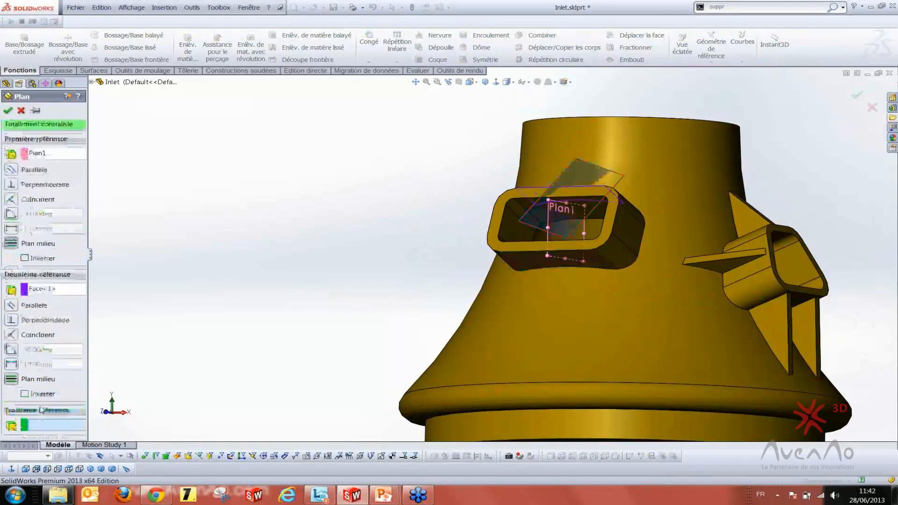
pyautogui.click(38, 290)
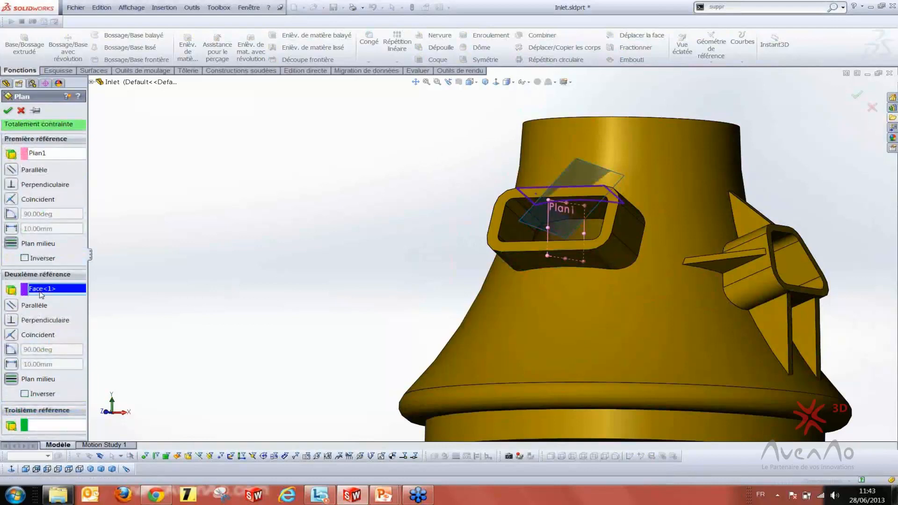
pyautogui.press('Delete')
pyautogui.moveTo(415, 211); pyautogui.dragTo(423, 262, button='middle')
pyautogui.click(51, 166)
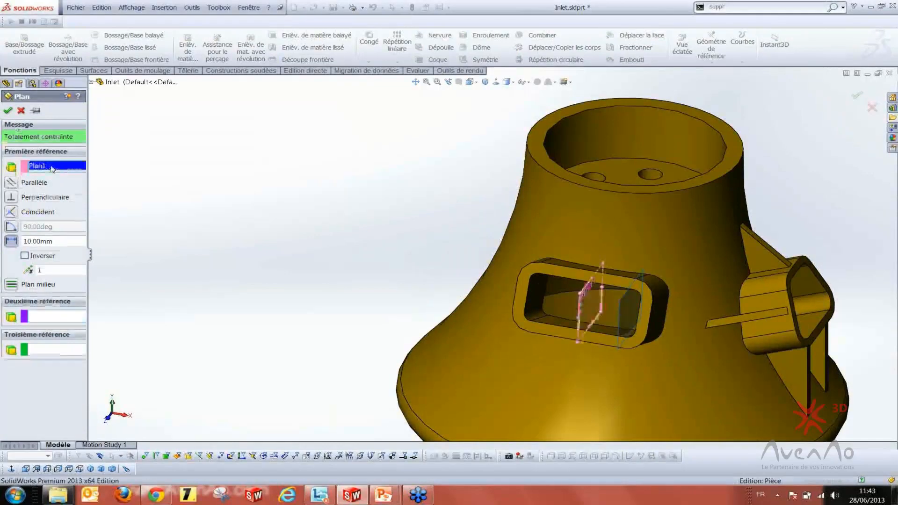
pyautogui.press('Delete')
# Define the second reference plane midway between the upper and lower faces of the opening's frame and confirm it
pyautogui.moveTo(601, 274); pyautogui.dragTo(580, 314, button='middle')
pyautogui.scroll(-3, 717, 121)
pyautogui.click(666, 162)
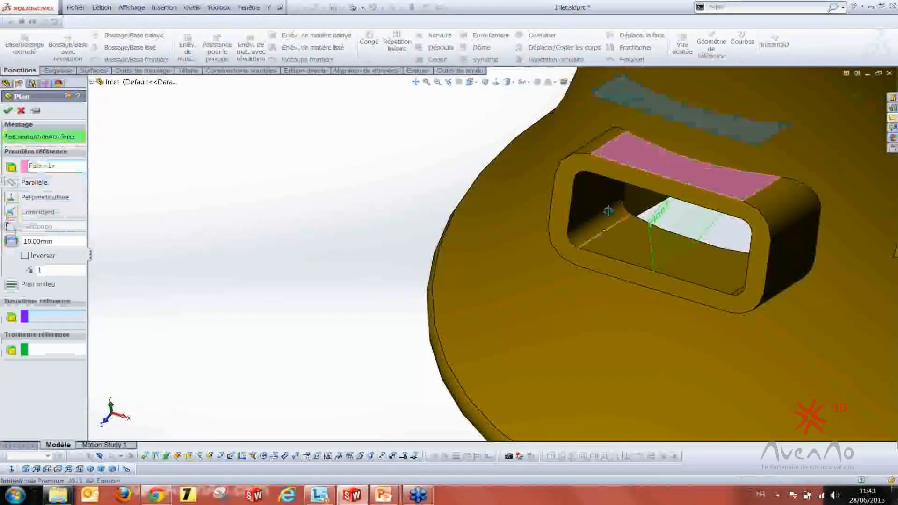
pyautogui.moveTo(601, 236); pyautogui.dragTo(627, 229, button='middle')
pyautogui.click(627, 233)
pyautogui.moveTo(606, 191); pyautogui.dragTo(617, 258, button='middle')
pyautogui.click(7, 113)
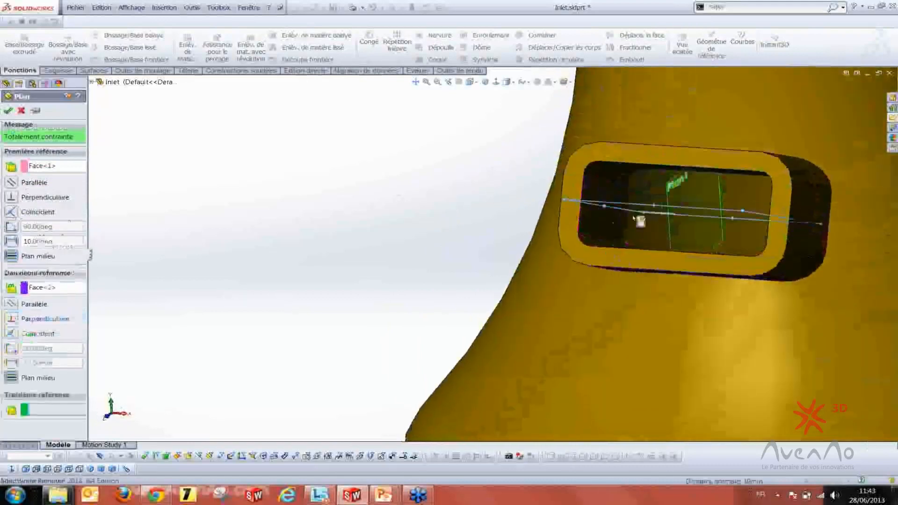
# Examine how the two mid-planes cross inside the rectangular opening
pyautogui.click(444, 240)
pyautogui.scroll(3, 444, 242)
pyautogui.moveTo(454, 269); pyautogui.dragTo(456, 273, button='middle')
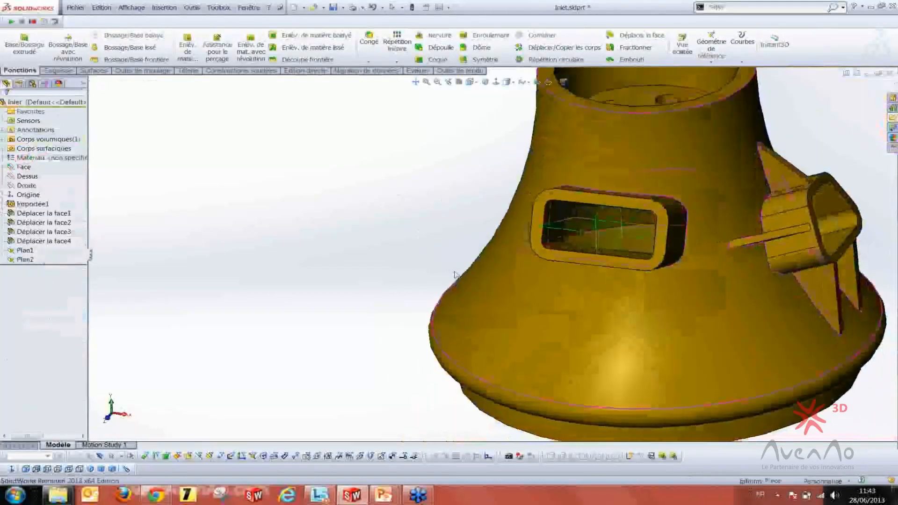
pyautogui.scroll(-4, 616, 240)
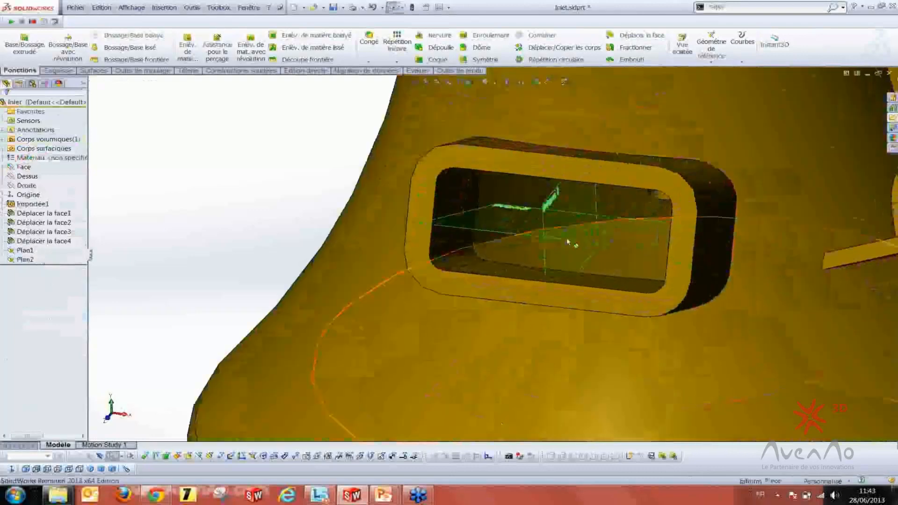
pyautogui.moveTo(568, 243); pyautogui.dragTo(564, 229, button='middle')
pyautogui.scroll(1, 564, 230)
pyautogui.scroll(-2, 562, 336)
pyautogui.moveTo(554, 339); pyautogui.dragTo(550, 344, button='middle')
pyautogui.scroll(5, 550, 344)
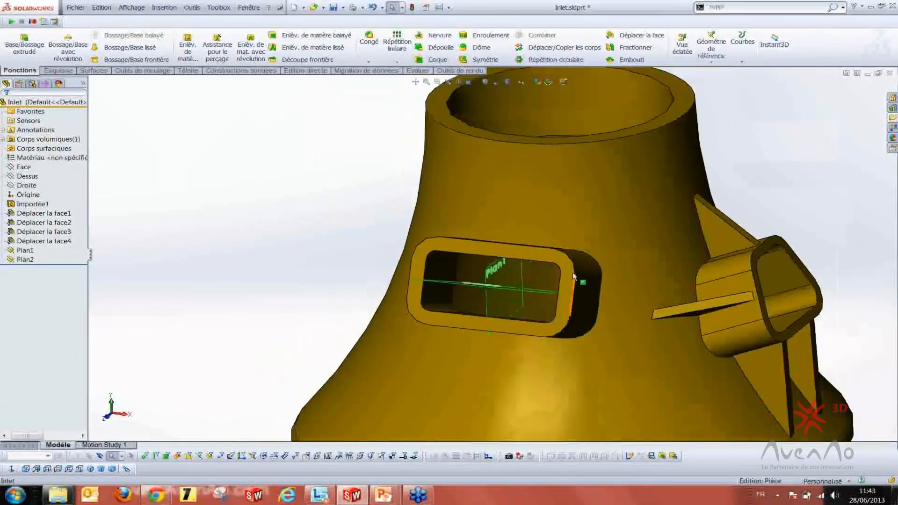
pyautogui.scroll(5, 492, 296)
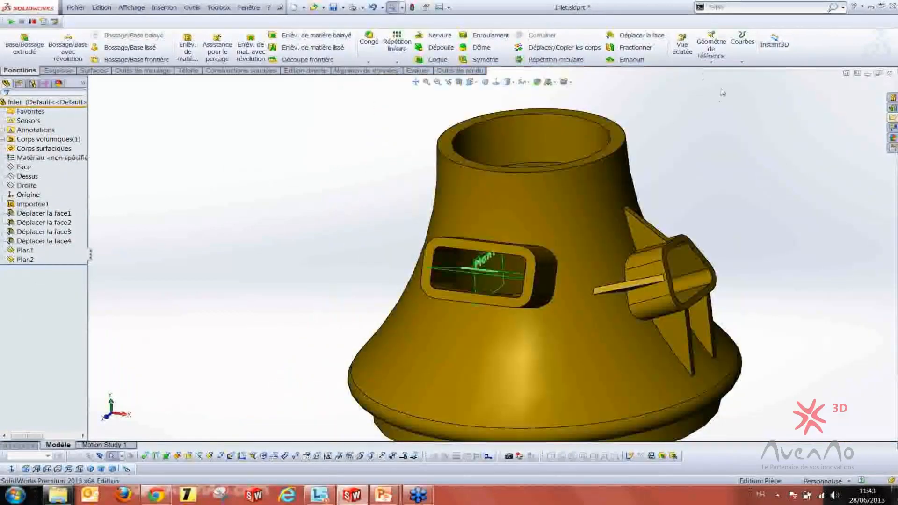
# Create a reference axis at the intersection of Plan1 and Plan2, using the two-planes option
pyautogui.click(711, 43)
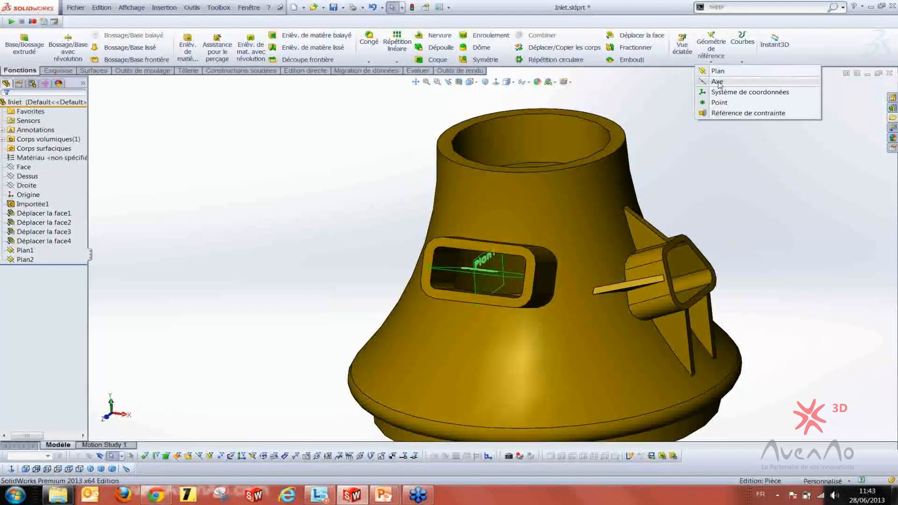
pyautogui.click(718, 83)
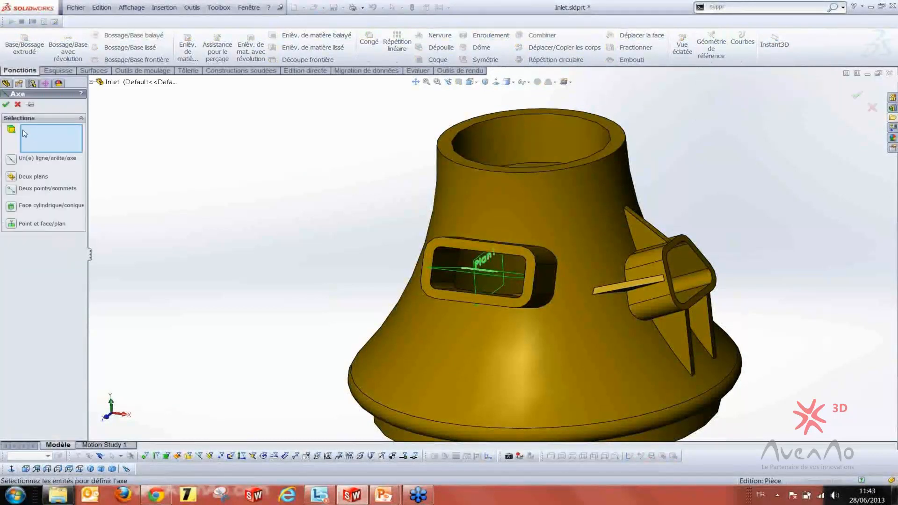
pyautogui.click(10, 180)
pyautogui.click(456, 273)
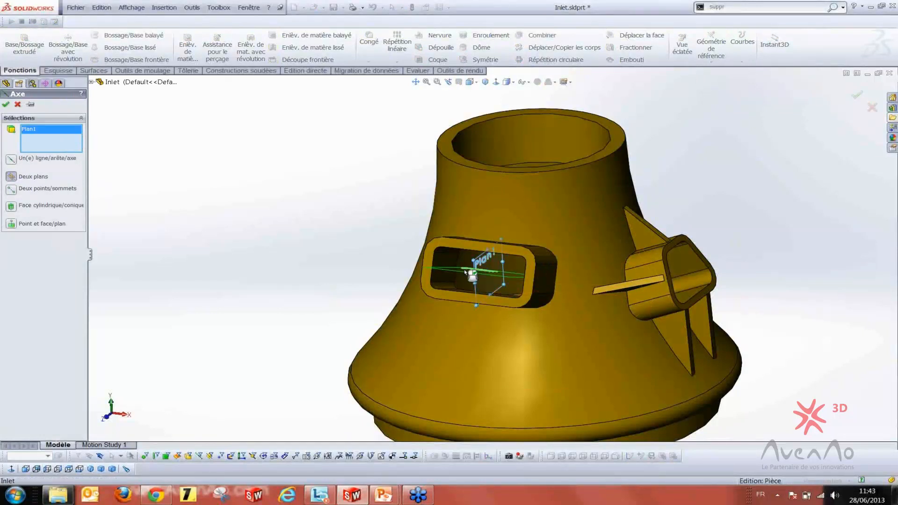
pyautogui.click(457, 273)
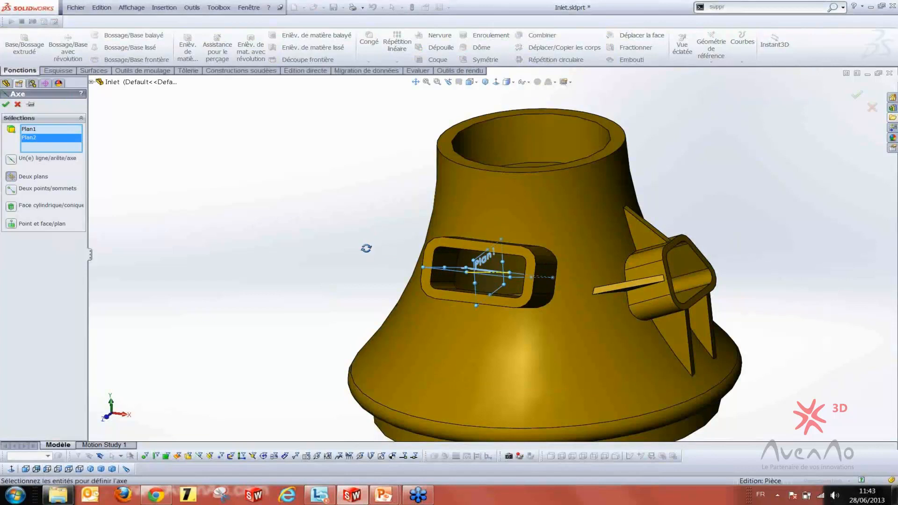
pyautogui.click(5, 104)
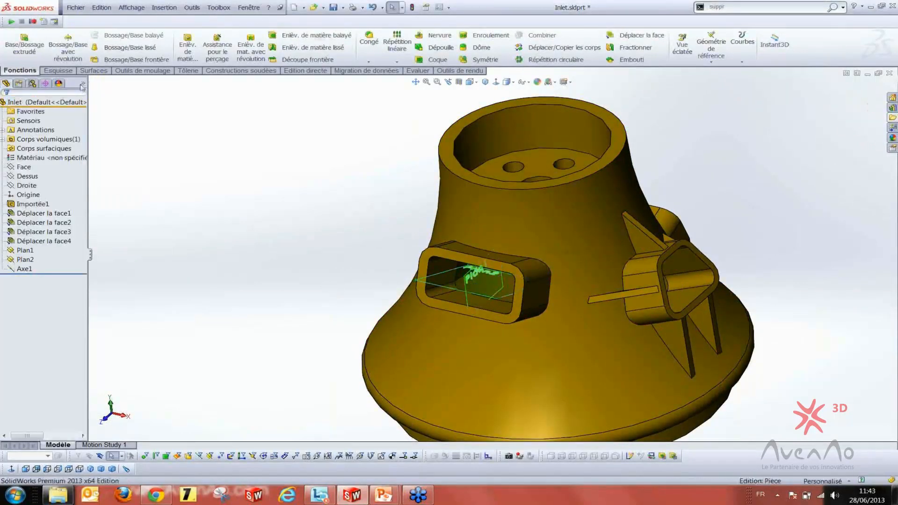
# Show the display states beside the feature tree and hide both mid-planes
pyautogui.click(83, 85)
pyautogui.click(94, 257)
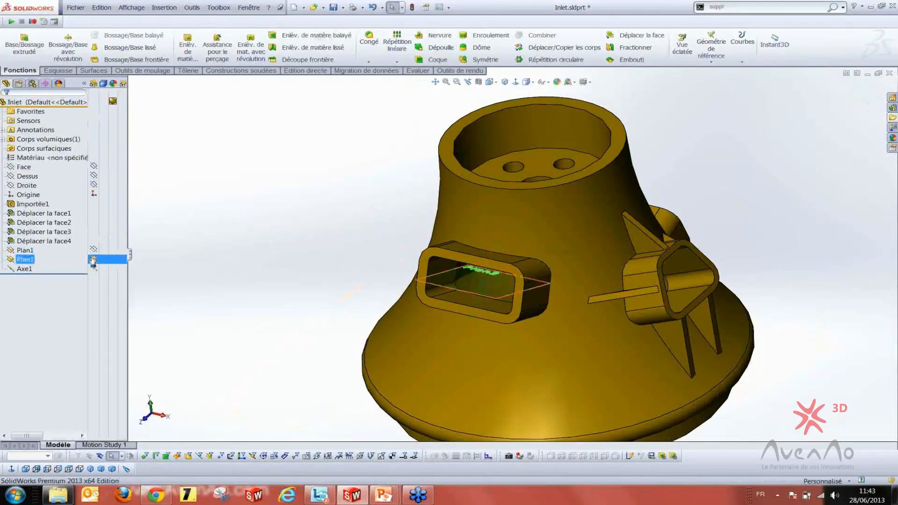
pyautogui.press('f')
pyautogui.moveTo(361, 274); pyautogui.dragTo(472, 162, button='middle')
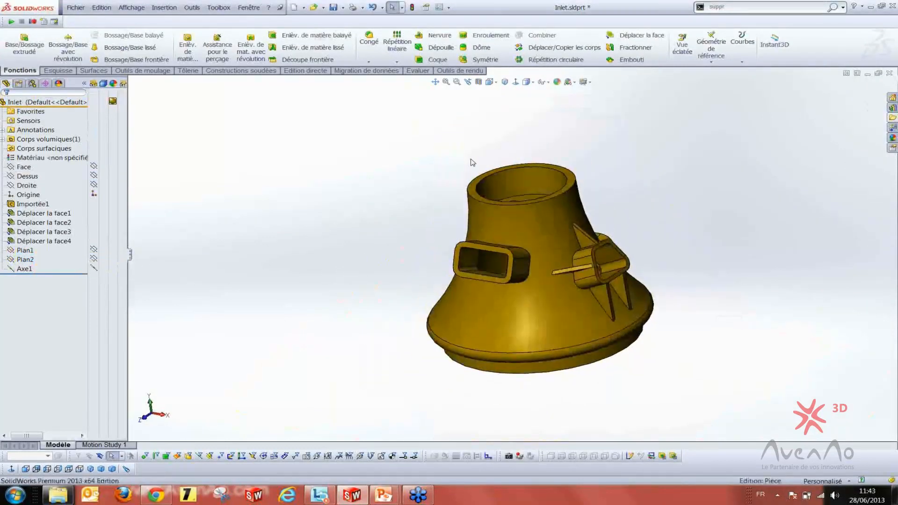
# Turn on the display of reference axes and check the new axis running through the opening
pyautogui.scroll(-2, 499, 269)
pyautogui.moveTo(505, 271); pyautogui.dragTo(507, 284, button='middle')
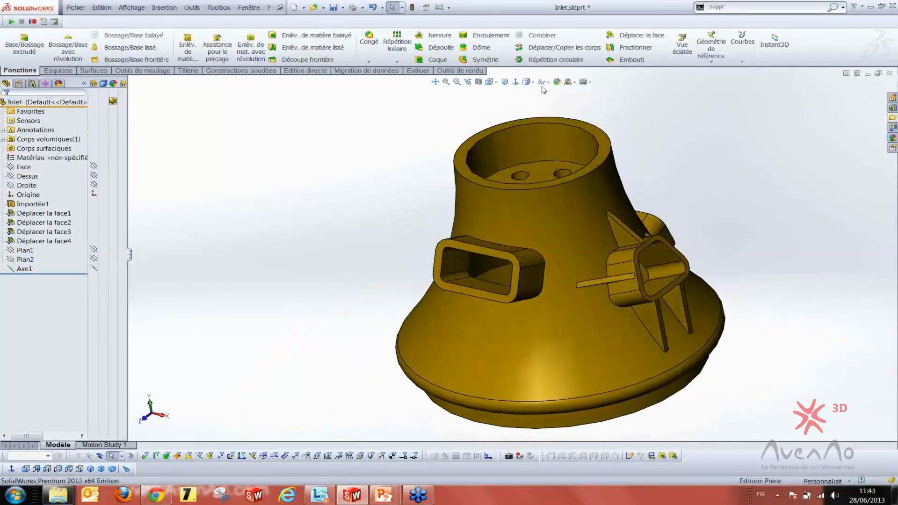
pyautogui.click(543, 82)
pyautogui.click(544, 104)
pyautogui.moveTo(442, 273); pyautogui.dragTo(463, 283, button='middle')
pyautogui.scroll(-3, 471, 290)
pyautogui.scroll(-2, 471, 290)
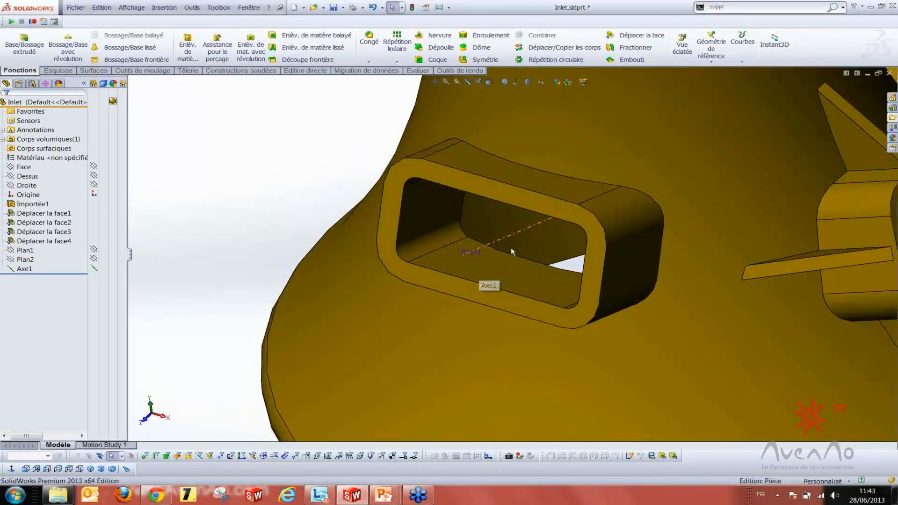
pyautogui.scroll(8, 511, 247)
pyautogui.scroll(-3, 647, 241)
pyautogui.moveTo(561, 373); pyautogui.dragTo(441, 296, button='middle')
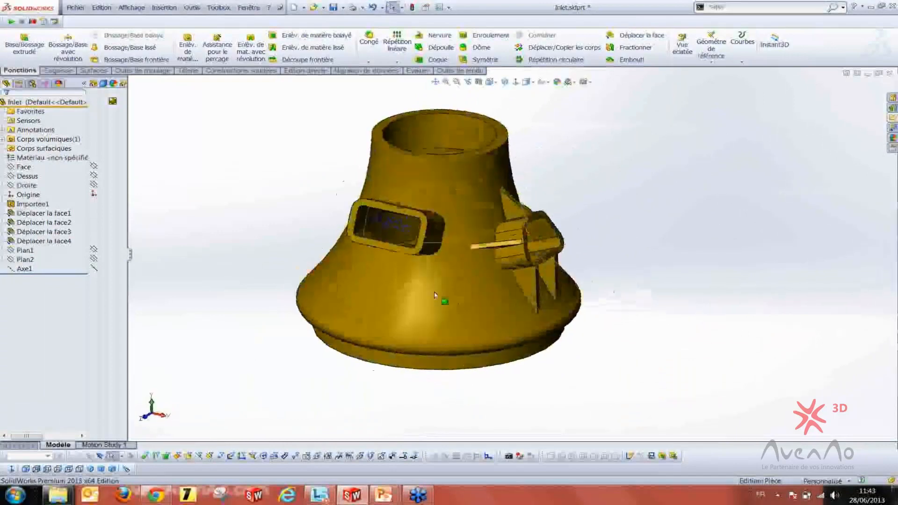
pyautogui.scroll(-4, 433, 301)
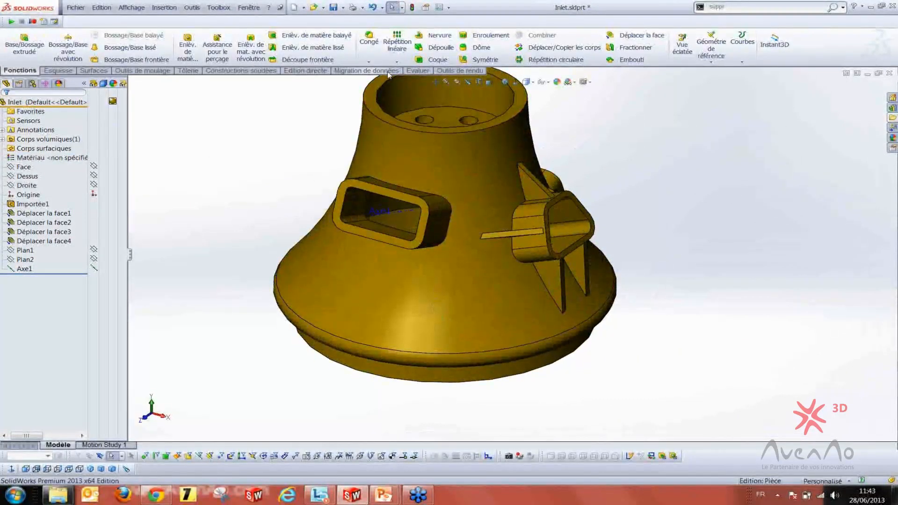
# Rotate all the faces of the rectangular opening's frame by 90° about Axe1 using Move Face
pyautogui.click(305, 70)
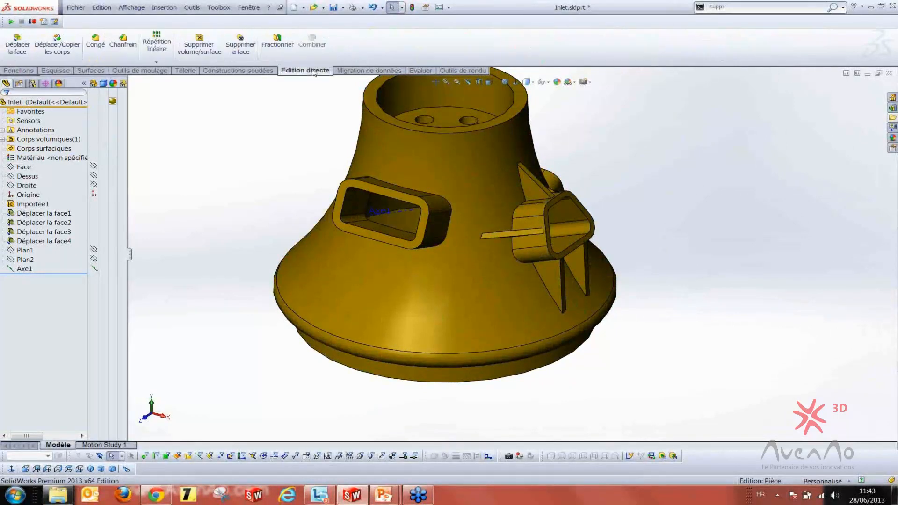
pyautogui.click(17, 49)
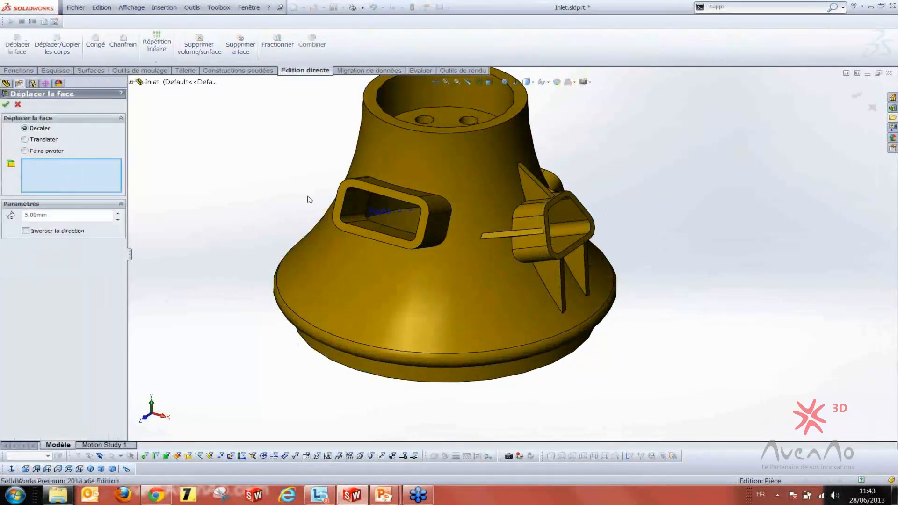
pyautogui.scroll(-3, 309, 199)
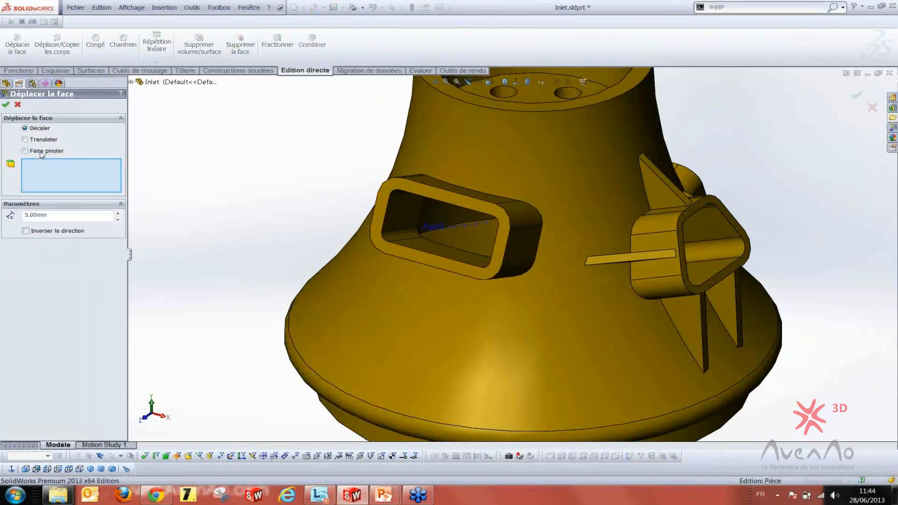
pyautogui.click(25, 151)
pyautogui.click(88, 231)
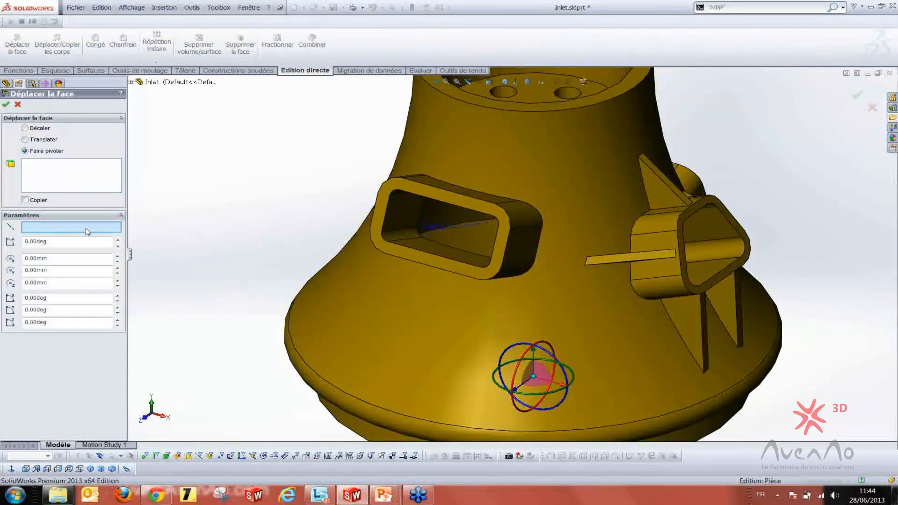
pyautogui.click(439, 229)
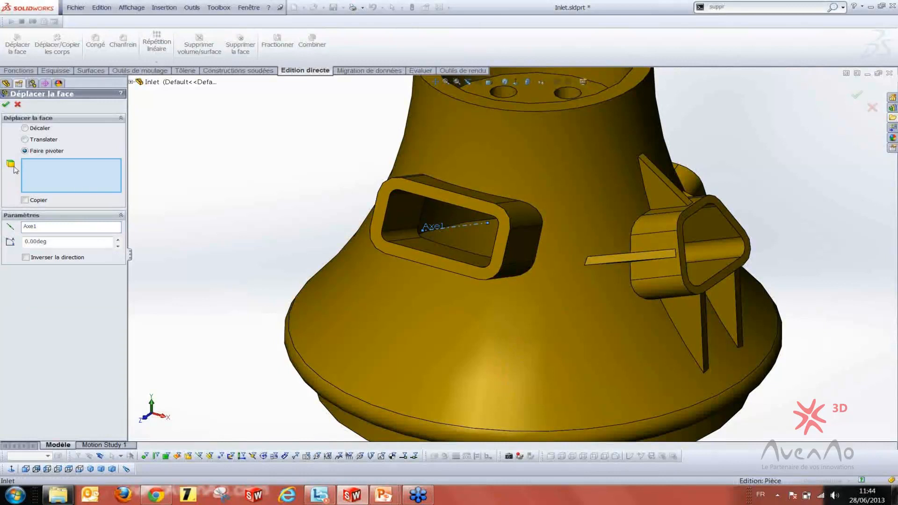
pyautogui.click(378, 213)
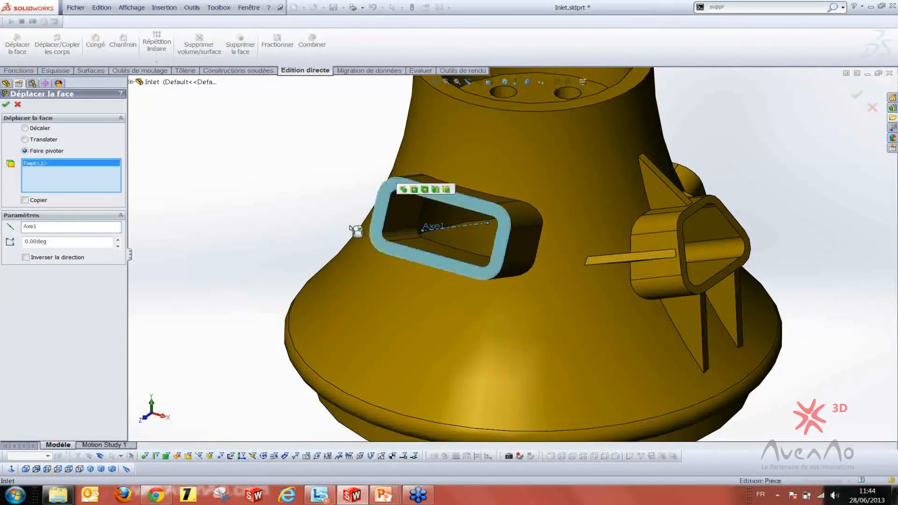
pyautogui.click(437, 190)
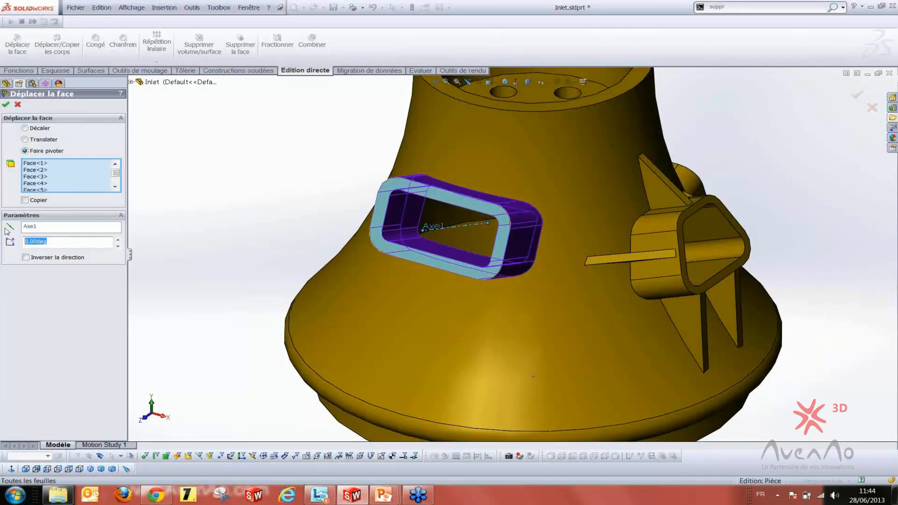
pyautogui.write('9')
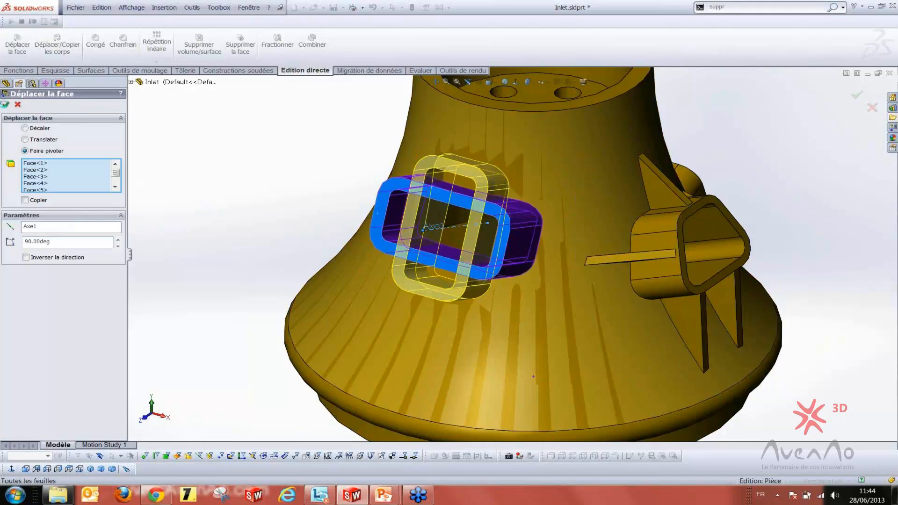
pyautogui.scroll(3, 323, 223)
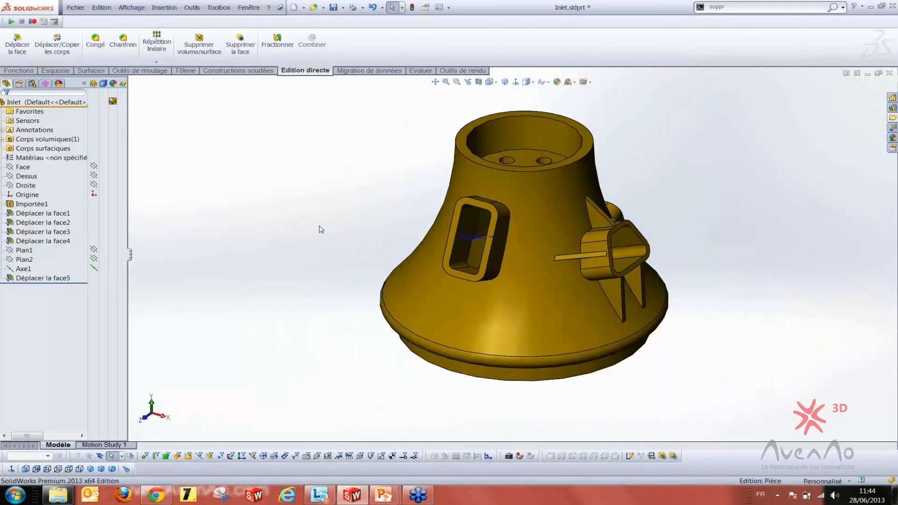
# Switch from the presentation slide back to the Inlet part in SolidWorks
pyautogui.moveTo(321, 230); pyautogui.dragTo(311, 219, button='middle')
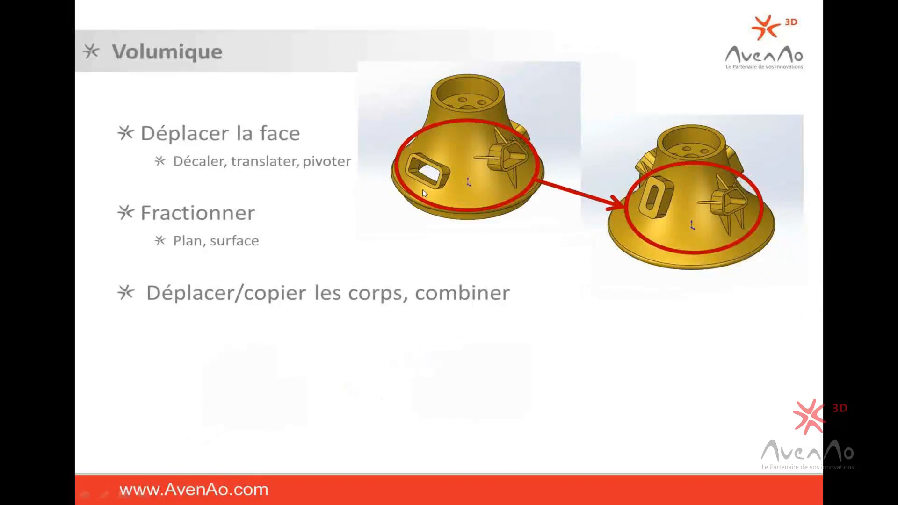
pyautogui.press('super+Tab')
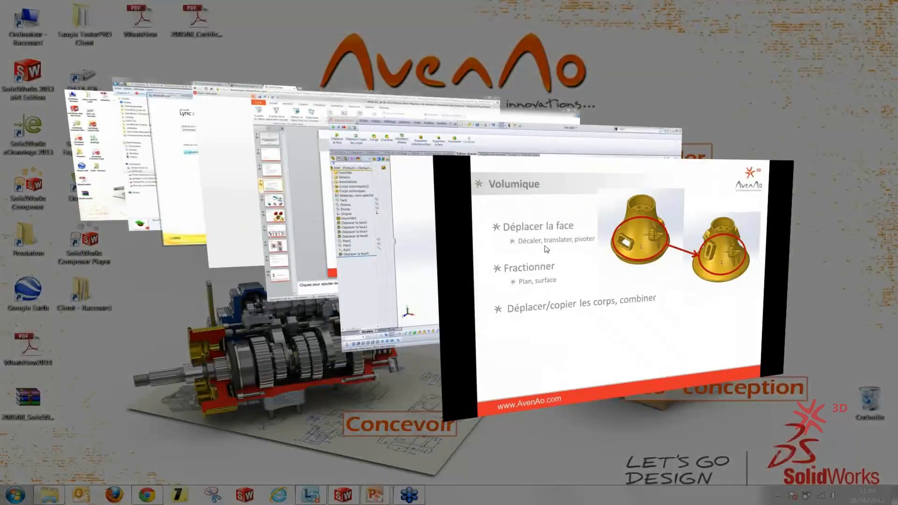
pyautogui.click(389, 232)
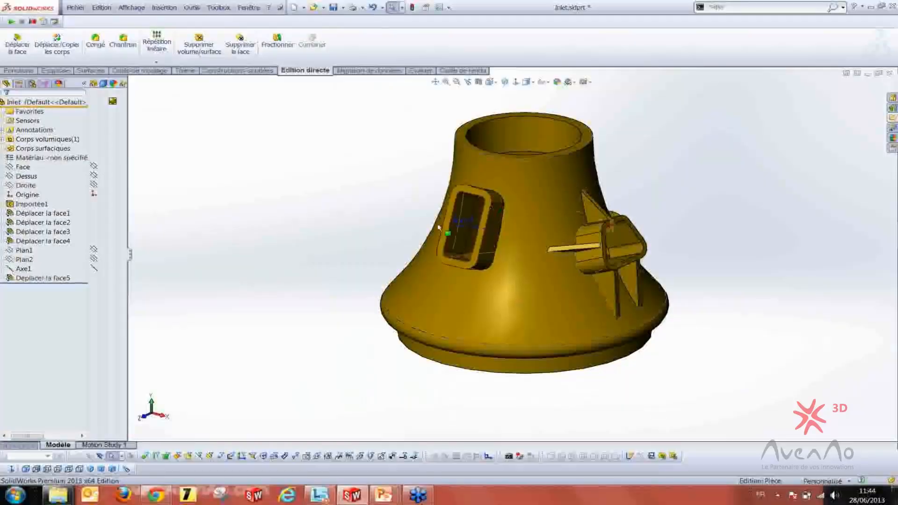
# Turn off the display of reference axes and temporary axes on the part
pyautogui.scroll(-3, 409, 218)
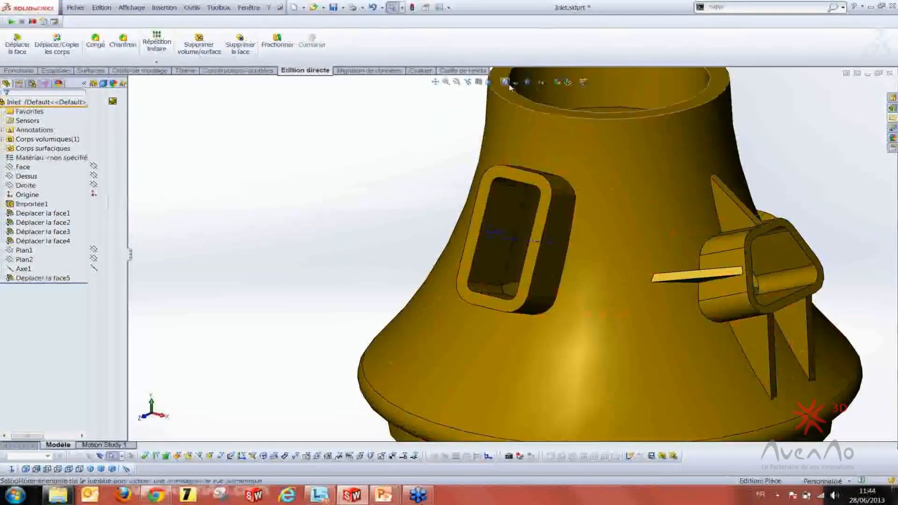
pyautogui.click(543, 83)
pyautogui.click(551, 104)
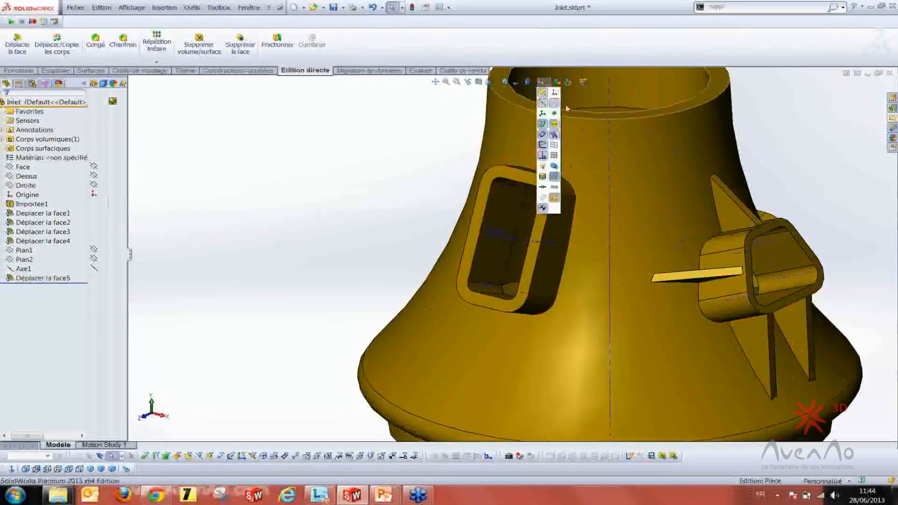
pyautogui.click(554, 103)
pyautogui.click(386, 169)
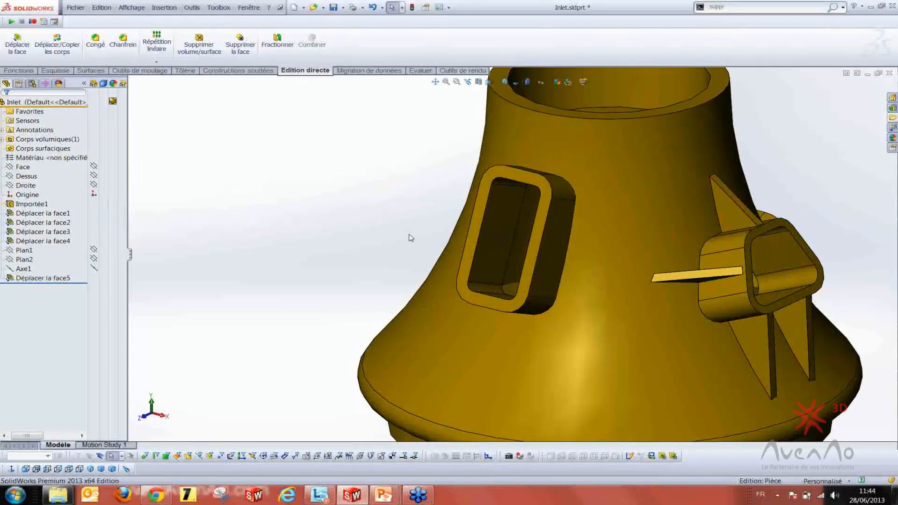
# Examine the rotated opening and its rounded inner corners from several angles
pyautogui.scroll(6, 439, 237)
pyautogui.moveTo(448, 252); pyautogui.dragTo(470, 265, button='middle')
pyautogui.scroll(-4, 500, 248)
pyautogui.scroll(-5, 501, 247)
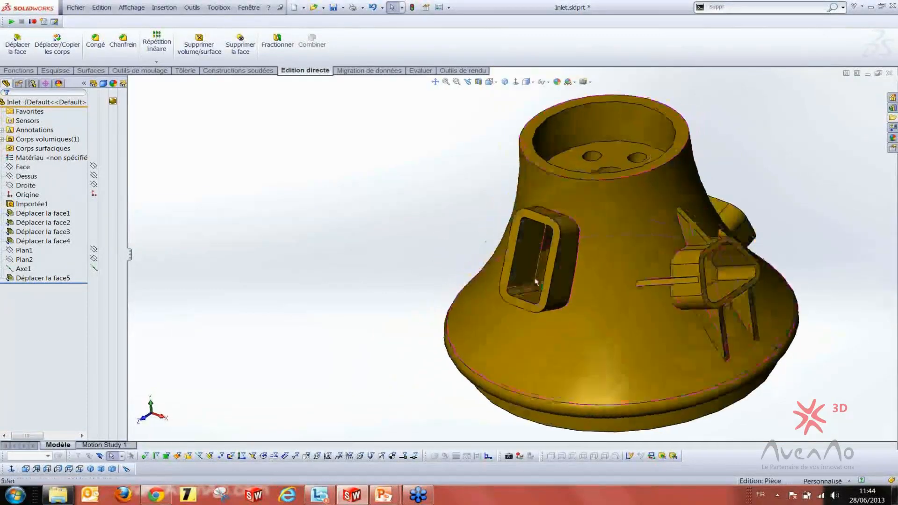
pyautogui.moveTo(500, 211); pyautogui.dragTo(548, 235, button='middle')
pyautogui.scroll(5, 500, 206)
pyautogui.scroll(-5, 500, 222)
pyautogui.scroll(3, 500, 221)
pyautogui.click(519, 213)
pyautogui.click(555, 216)
pyautogui.scroll(3, 552, 266)
pyautogui.moveTo(552, 267); pyautogui.dragTo(475, 334, button='middle')
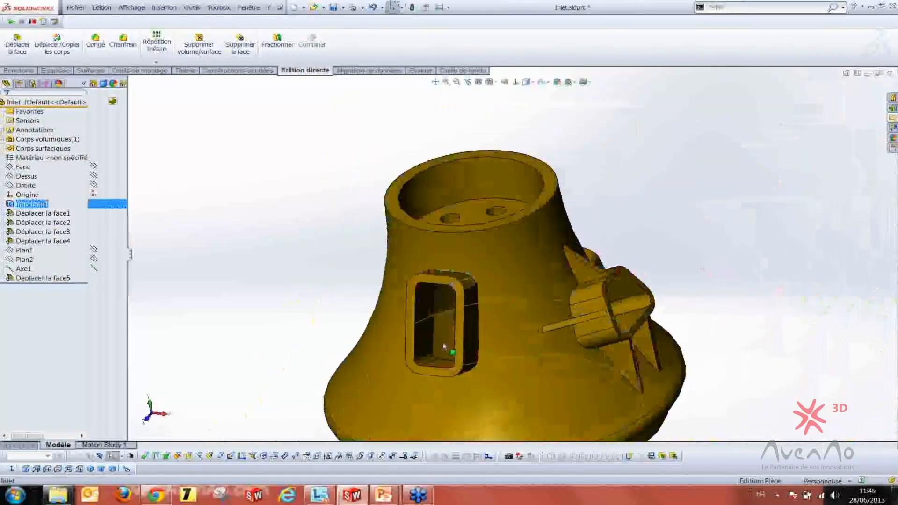
pyautogui.scroll(-3, 428, 346)
pyautogui.click(425, 362)
pyautogui.moveTo(447, 367); pyautogui.dragTo(489, 369, button='middle')
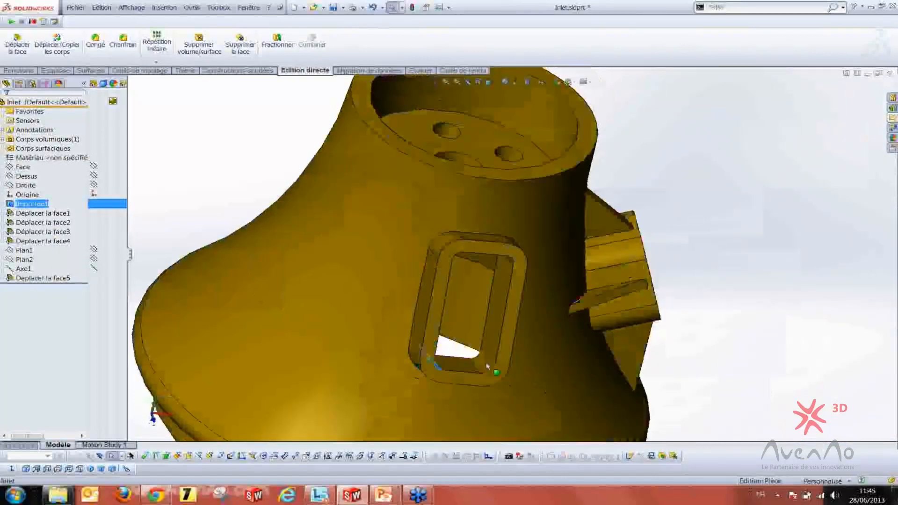
pyautogui.click(486, 364)
pyautogui.click(249, 171)
pyautogui.scroll(2, 239, 139)
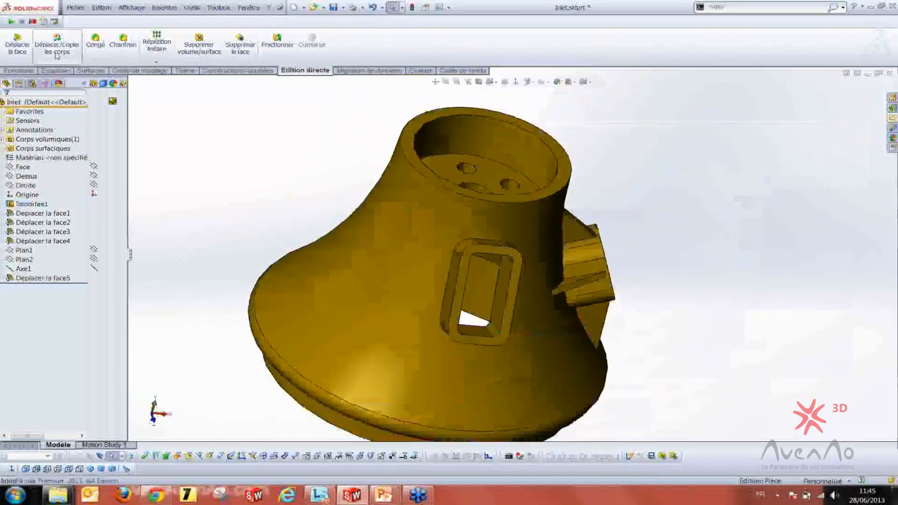
# Delete the four rounded inner corner faces of the rectangular opening, using the delete-and-patch option (Supprimer et combler les discontinuités)
pyautogui.click(243, 53)
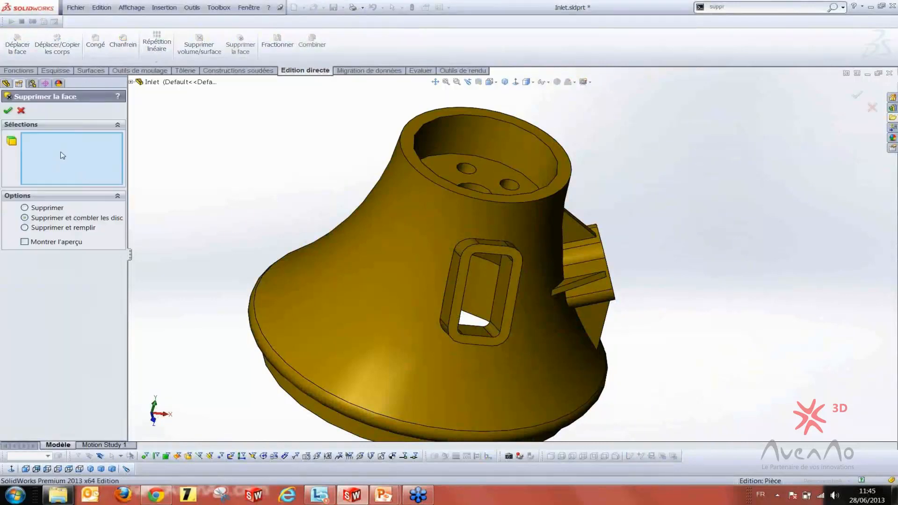
pyautogui.moveTo(413, 277); pyautogui.dragTo(383, 304, button='middle')
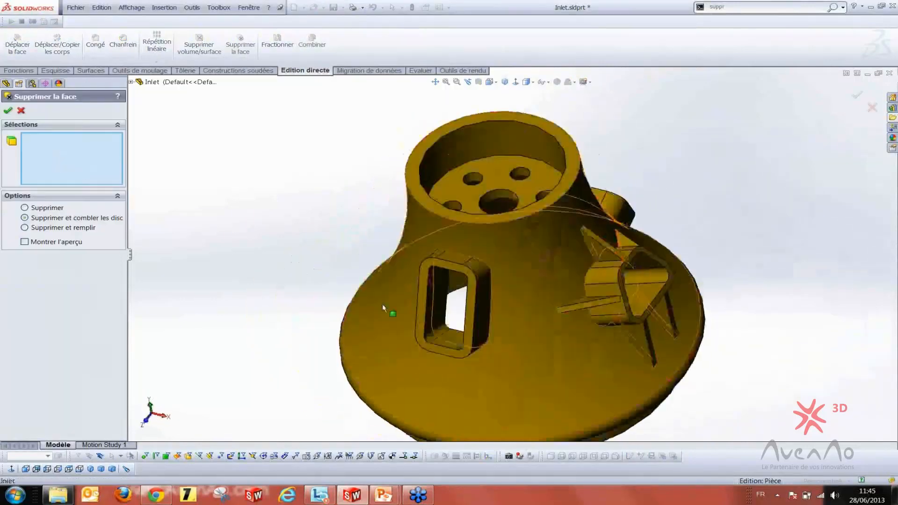
pyautogui.scroll(-5, 436, 318)
pyautogui.click(438, 319)
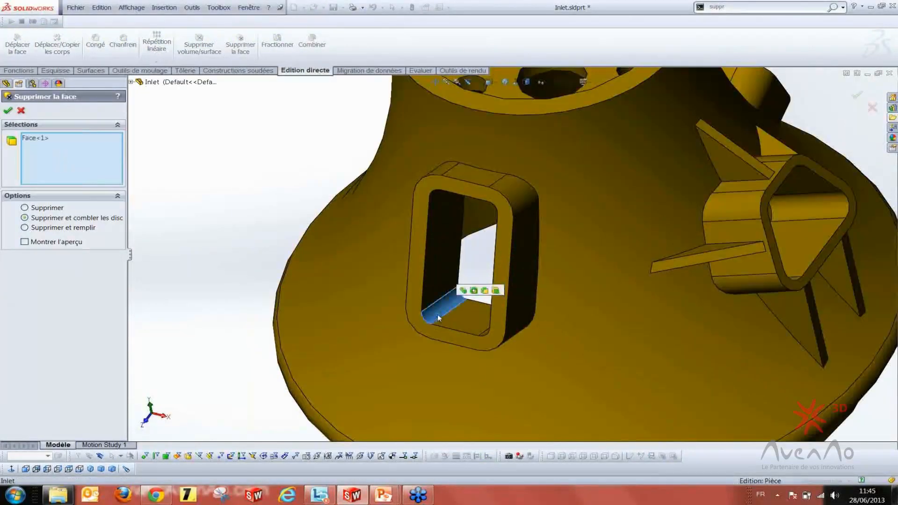
pyautogui.moveTo(447, 319); pyautogui.dragTo(451, 208, button='middle')
pyautogui.click(484, 327)
pyautogui.click(460, 213)
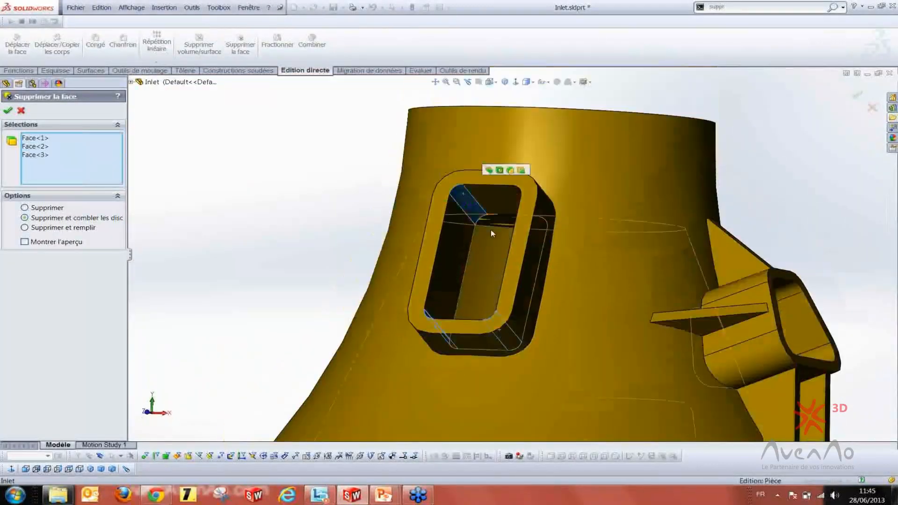
pyautogui.moveTo(491, 229); pyautogui.dragTo(629, 231, button='middle')
pyautogui.scroll(-2, 637, 232)
pyautogui.click(641, 224)
pyautogui.scroll(2, 425, 215)
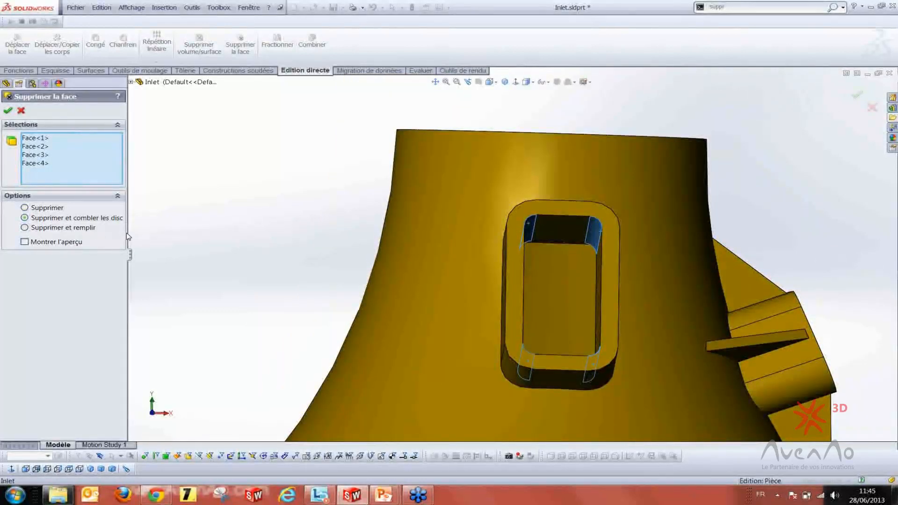
pyautogui.moveTo(127, 234); pyautogui.dragTo(178, 235)
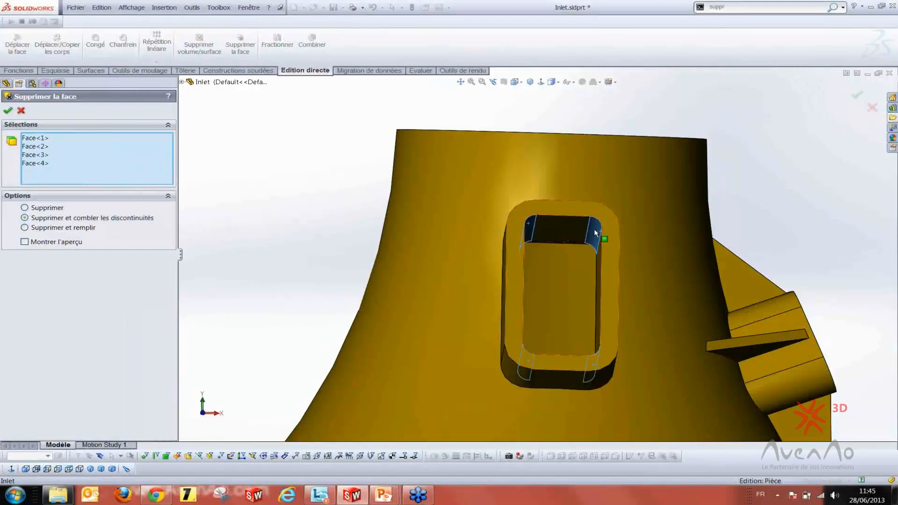
pyautogui.moveTo(578, 244); pyautogui.dragTo(548, 283, button='middle')
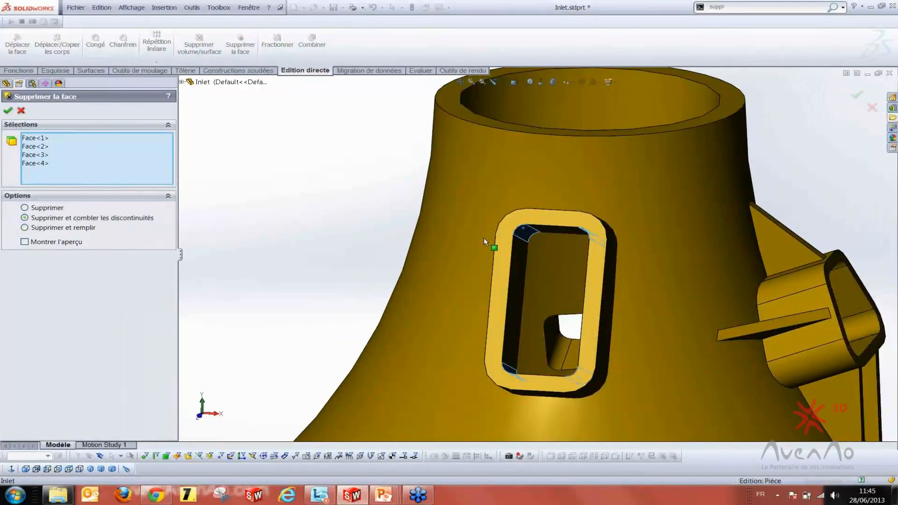
pyautogui.press('f')
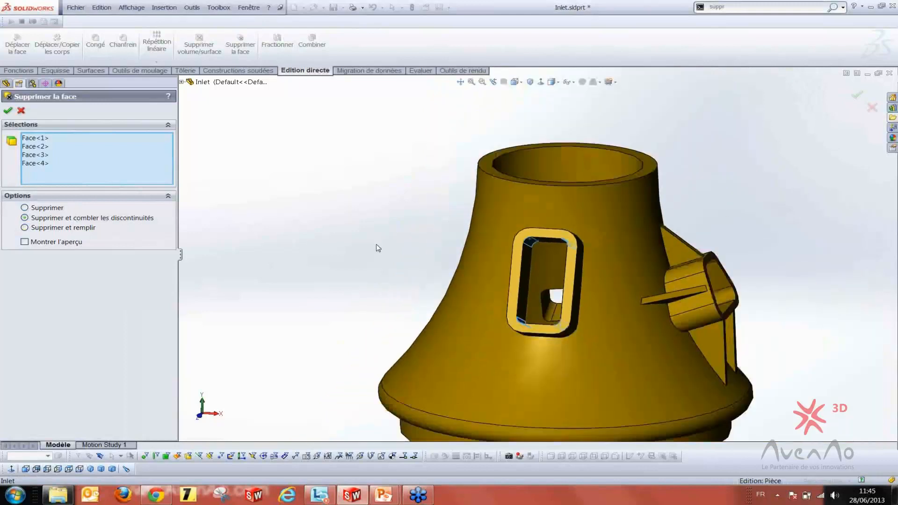
pyautogui.click(8, 111)
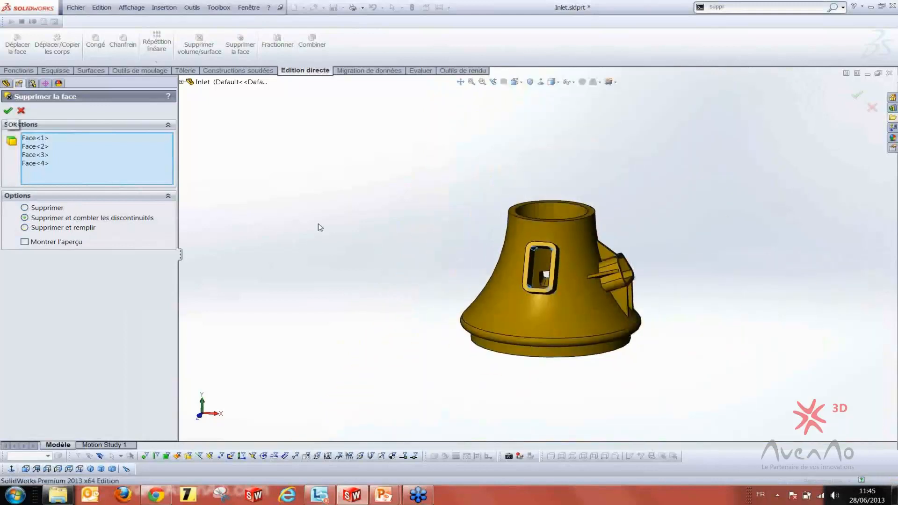
# Inspect the inner corners and walls of the rectangular opening from different angles
pyautogui.scroll(-3, 520, 313)
pyautogui.scroll(-3, 519, 312)
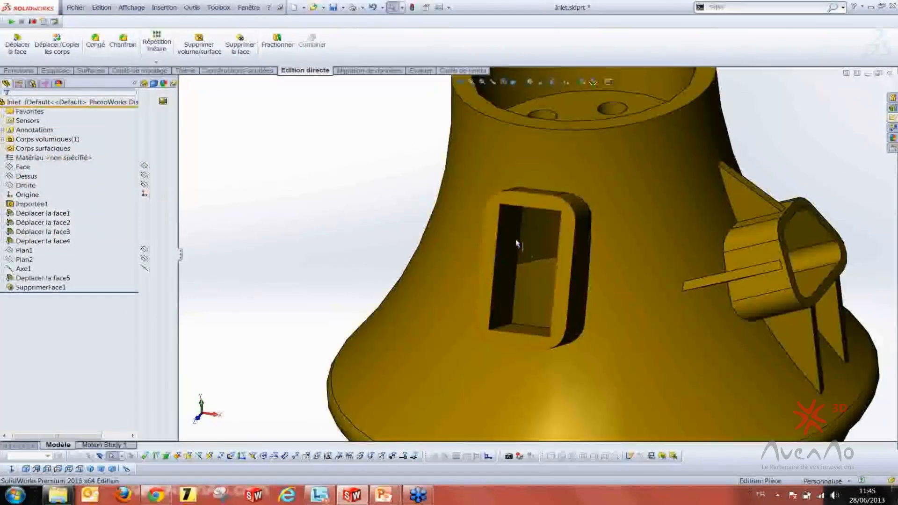
pyautogui.moveTo(516, 282); pyautogui.dragTo(611, 264, button='middle')
pyautogui.scroll(2, 538, 260)
pyautogui.scroll(-2, 551, 260)
pyautogui.scroll(1, 612, 265)
pyautogui.scroll(-4, 767, 264)
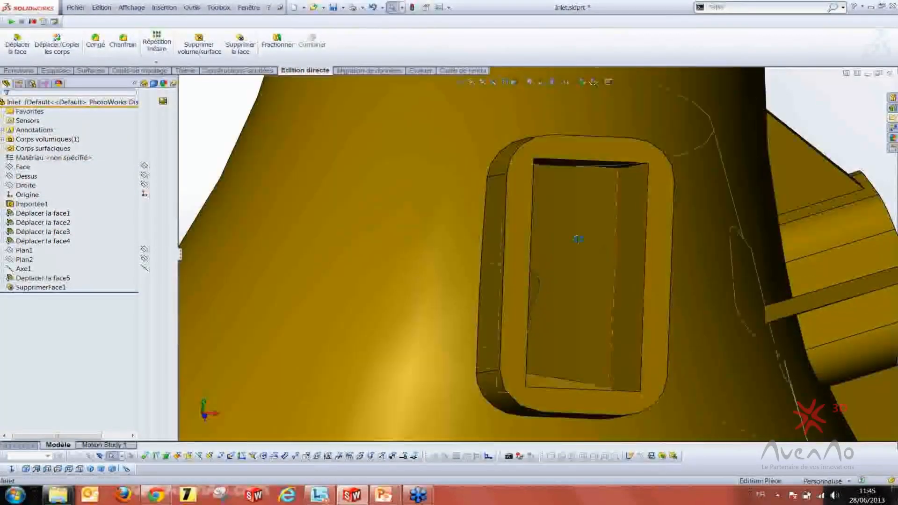
pyautogui.moveTo(579, 239); pyautogui.dragTo(559, 234, button='middle')
pyautogui.scroll(3, 559, 234)
pyautogui.moveTo(394, 198); pyautogui.dragTo(444, 209, button='middle')
pyautogui.moveTo(459, 255); pyautogui.dragTo(724, 285, button='middle')
pyautogui.scroll(-2, 723, 285)
pyautogui.scroll(4, 581, 222)
pyautogui.moveTo(581, 223); pyautogui.dragTo(496, 232, button='middle')
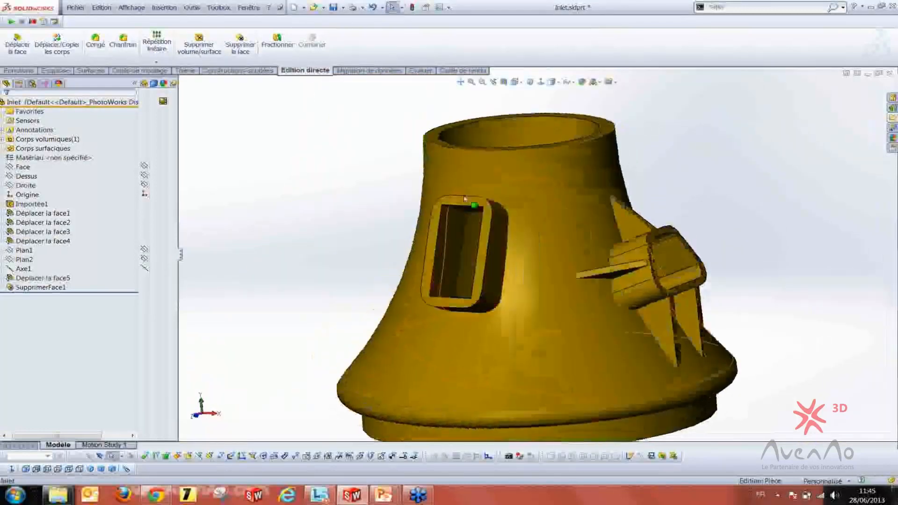
# Set up a face move in offset mode (Décaler) with the four inner walls of the rectangular opening selected
pyautogui.click(16, 47)
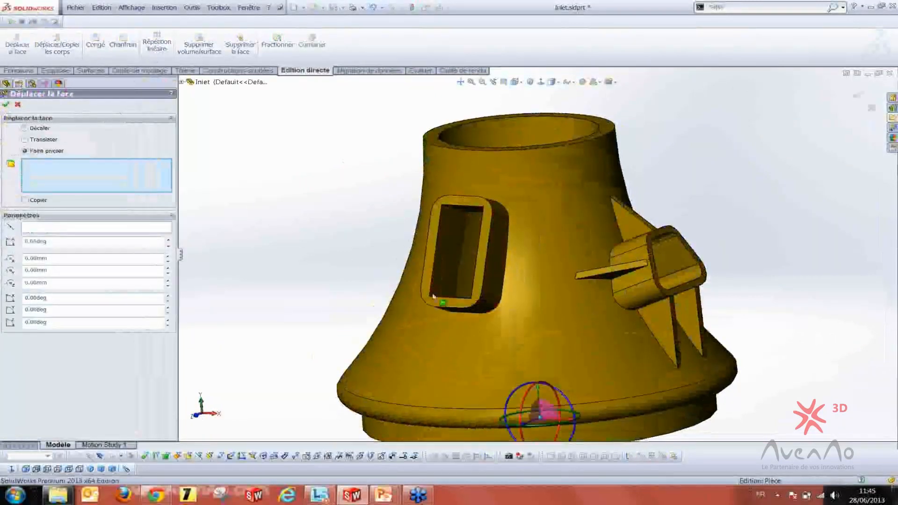
pyautogui.click(34, 130)
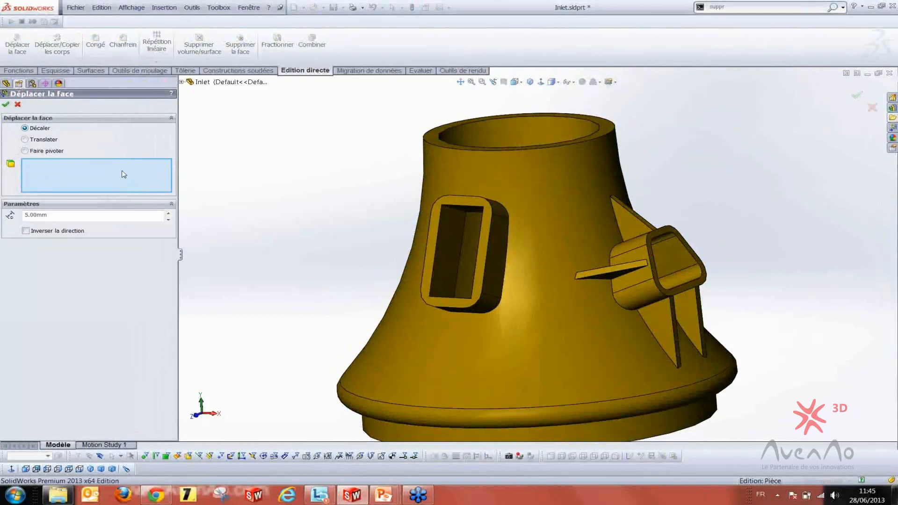
pyautogui.click(443, 248)
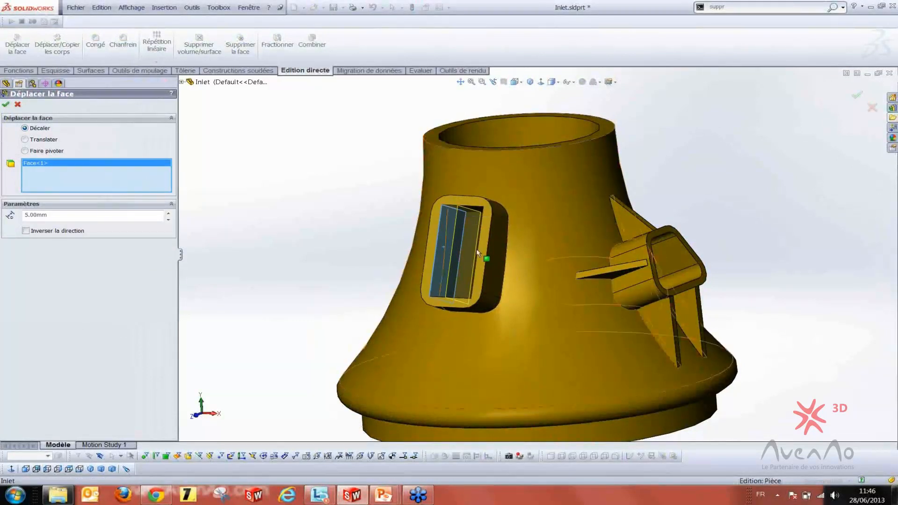
pyautogui.moveTo(487, 269); pyautogui.dragTo(608, 274, button='middle')
pyautogui.scroll(-3, 504, 183)
pyautogui.click(503, 182)
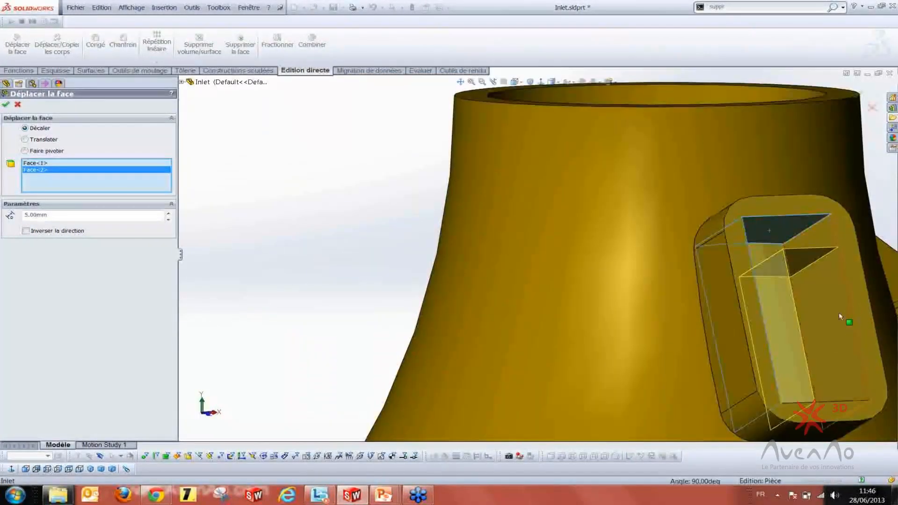
pyautogui.click(826, 313)
pyautogui.scroll(4, 778, 297)
pyautogui.moveTo(762, 290); pyautogui.dragTo(662, 330, button='middle')
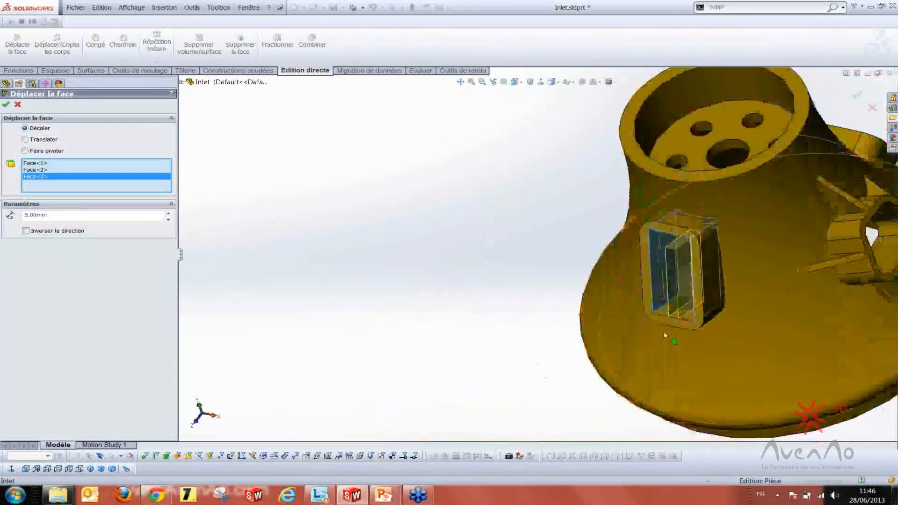
pyautogui.scroll(-4, 662, 328)
pyautogui.click(657, 300)
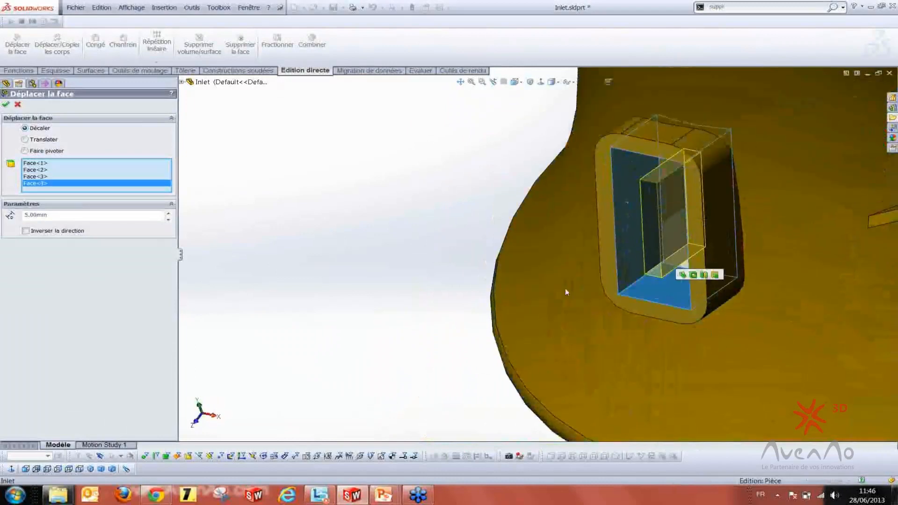
pyautogui.scroll(5, 565, 288)
pyautogui.scroll(-3, 593, 226)
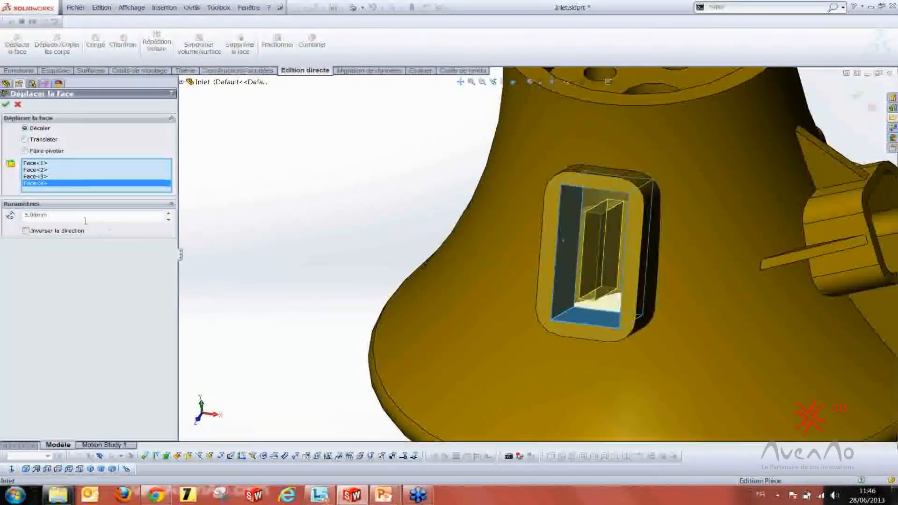
# Offset the four selected inner walls by 3.5 mm in the default direction so the opening becomes narrower
pyautogui.moveTo(52, 216); pyautogui.dragTo(24, 216)
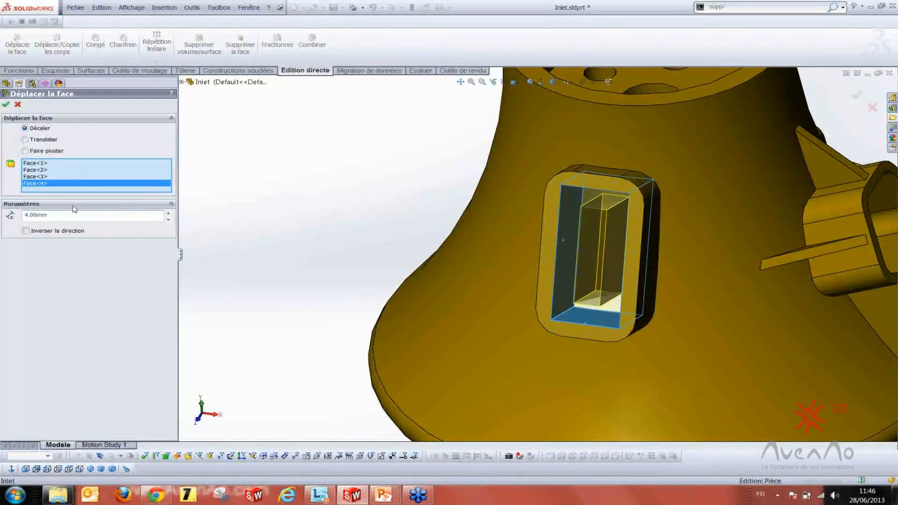
pyautogui.press('Return')
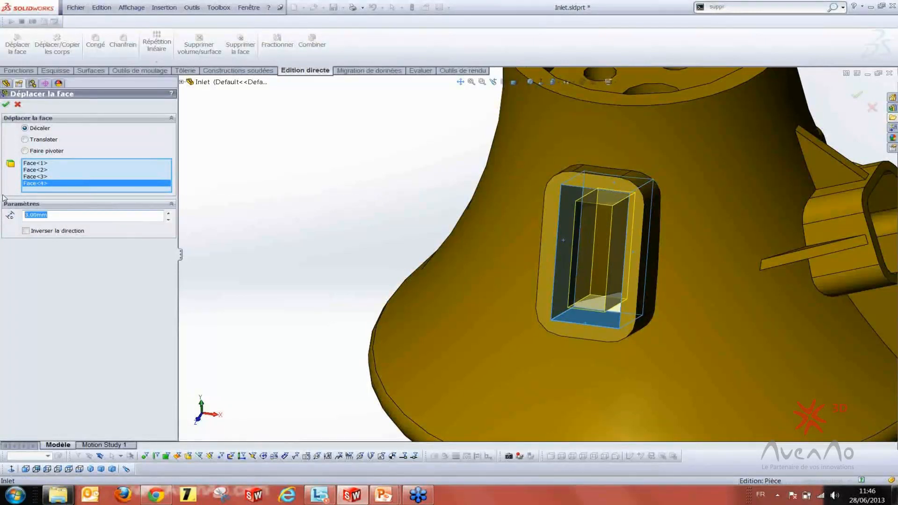
pyautogui.press('Return')
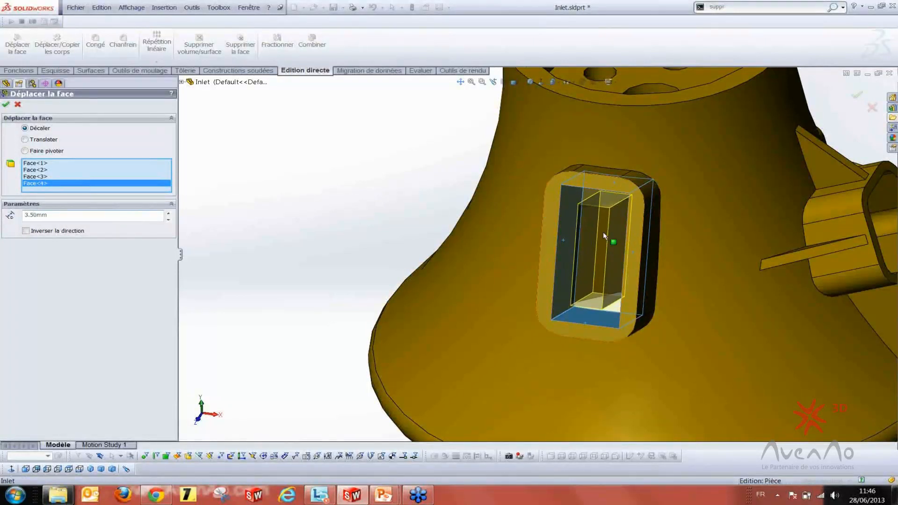
pyautogui.moveTo(603, 231); pyautogui.dragTo(580, 180, button='middle')
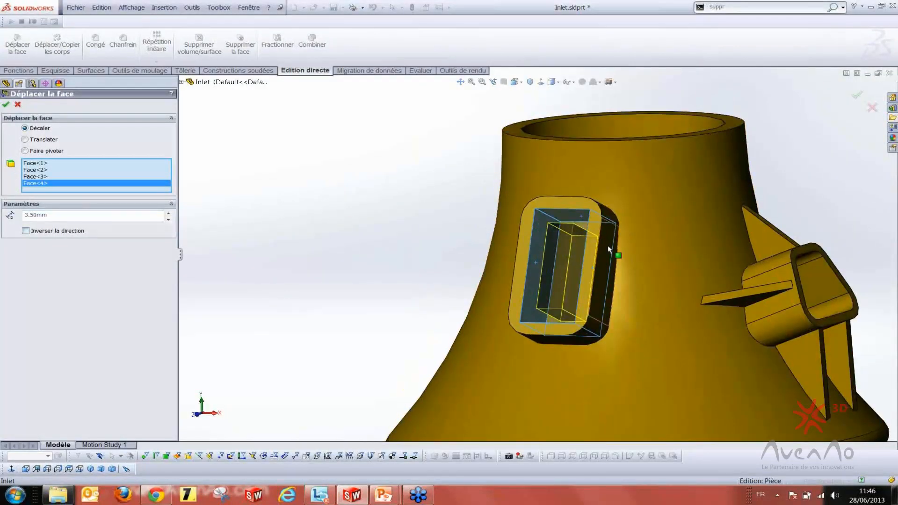
pyautogui.moveTo(608, 246); pyautogui.dragTo(411, 256, button='middle')
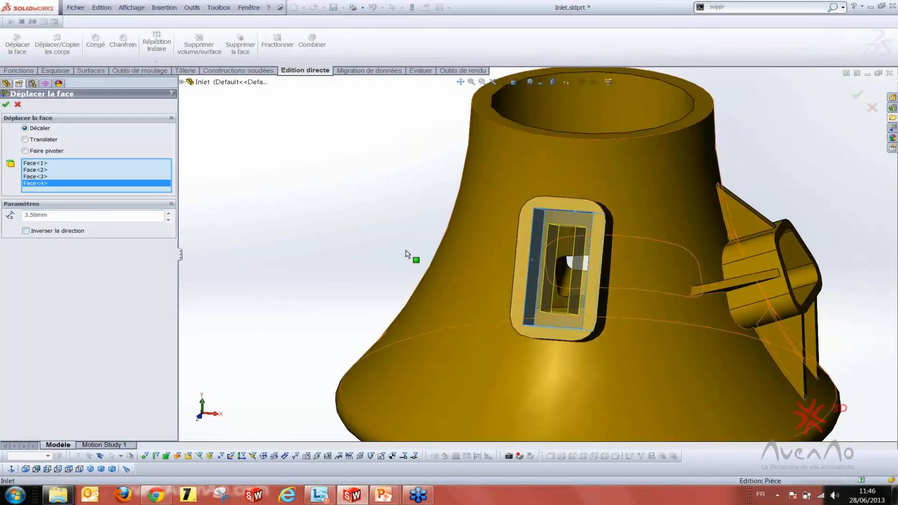
pyautogui.click(26, 231)
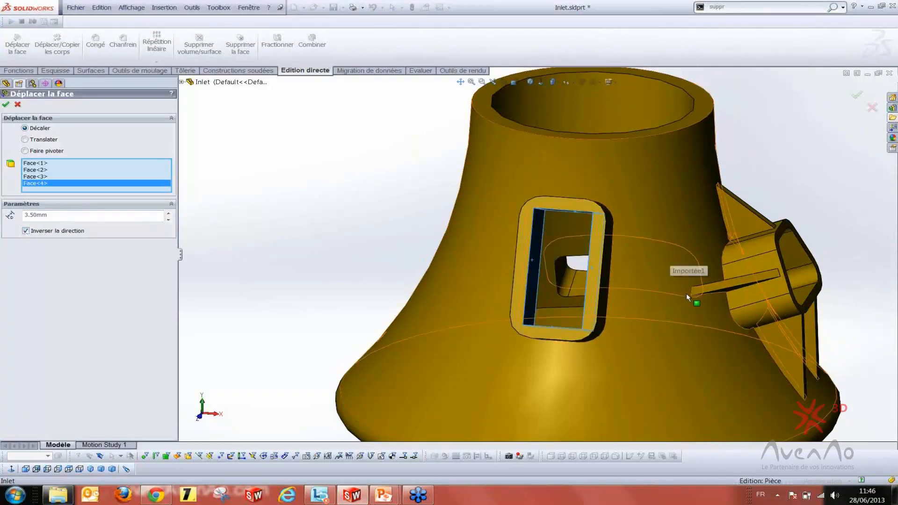
pyautogui.scroll(4, 687, 293)
pyautogui.click(41, 232)
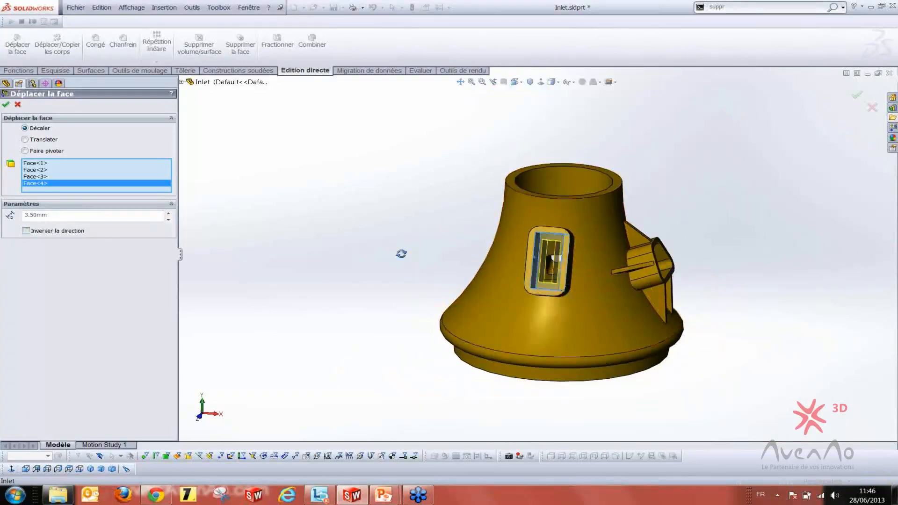
pyautogui.moveTo(401, 254); pyautogui.dragTo(375, 267, button='middle')
pyautogui.click(6, 105)
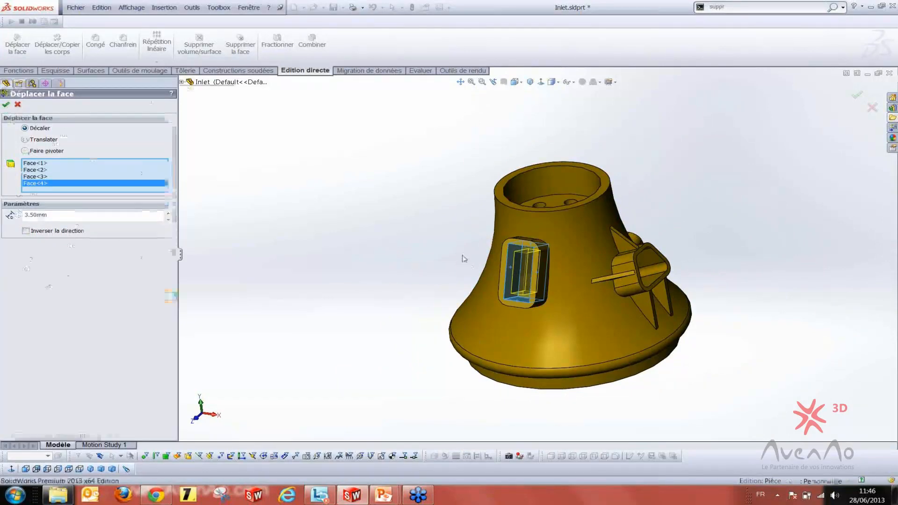
# Start a full round fillet (Congé avec suppression de faces) for the narrowed rectangular opening
pyautogui.scroll(-5, 505, 267)
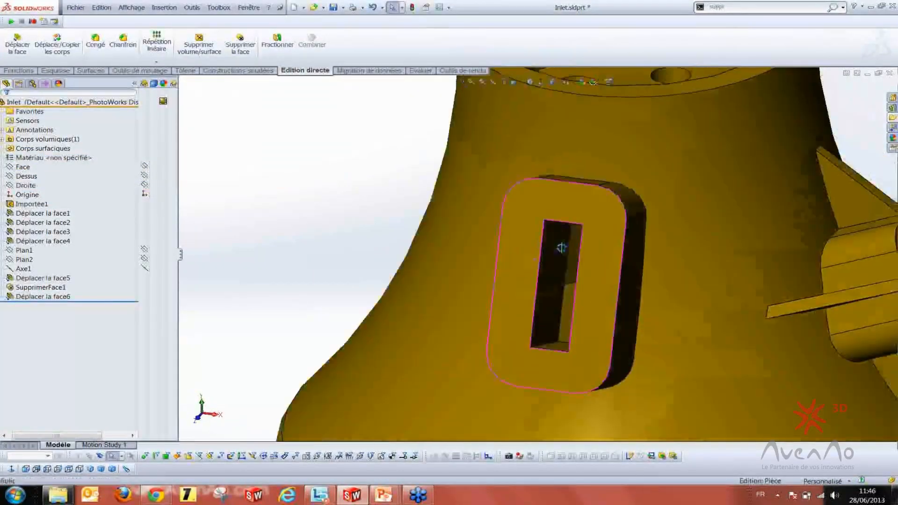
pyautogui.scroll(-3, 509, 240)
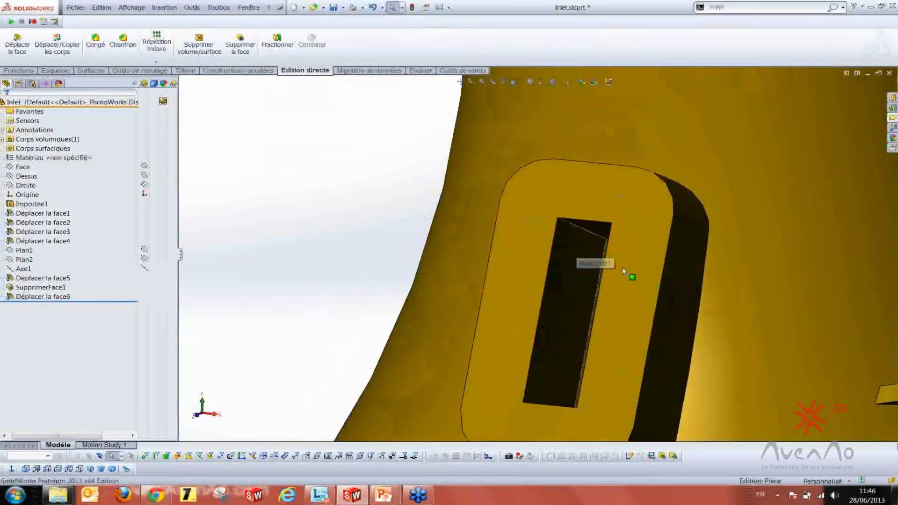
pyautogui.scroll(2, 603, 252)
pyautogui.moveTo(605, 285); pyautogui.dragTo(587, 248, button='middle')
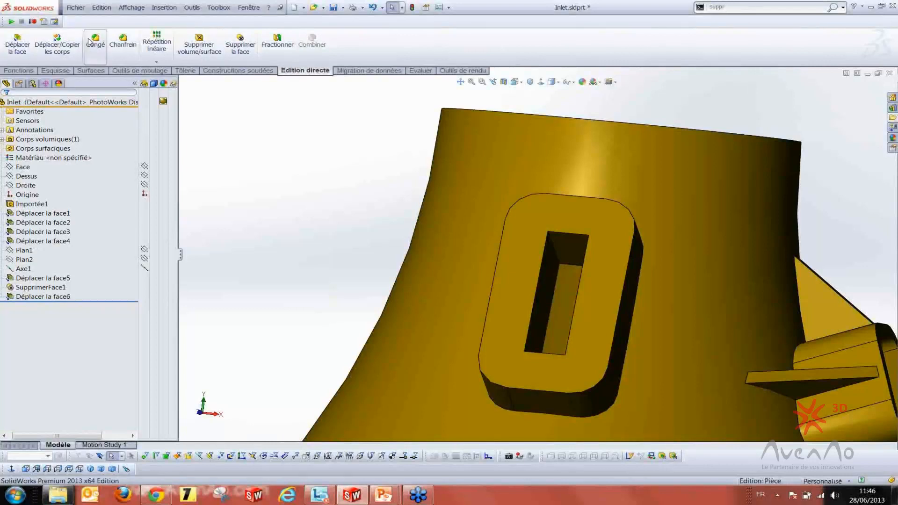
pyautogui.click(95, 41)
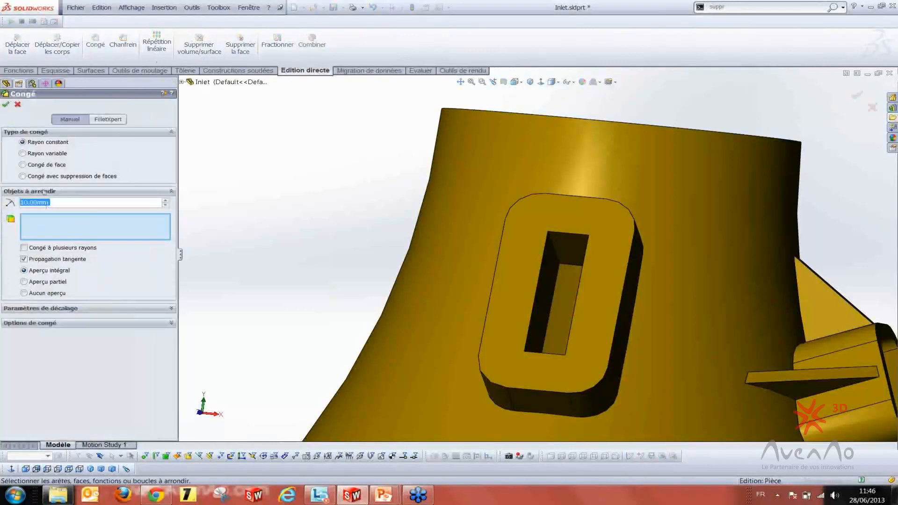
pyautogui.click(23, 176)
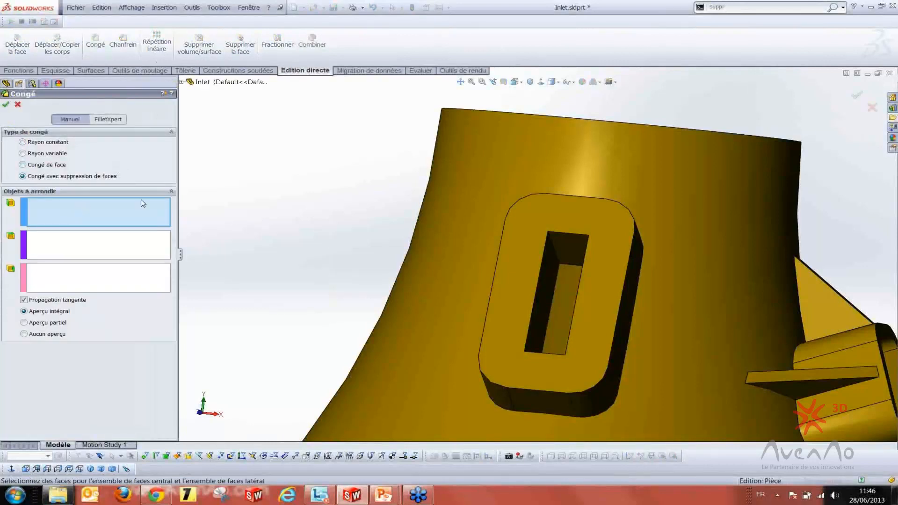
# Choose one long inner wall of the opening as the fillet's first side face set
pyautogui.scroll(4, 561, 331)
pyautogui.moveTo(561, 330); pyautogui.dragTo(538, 351, button='middle')
pyautogui.scroll(-4, 523, 270)
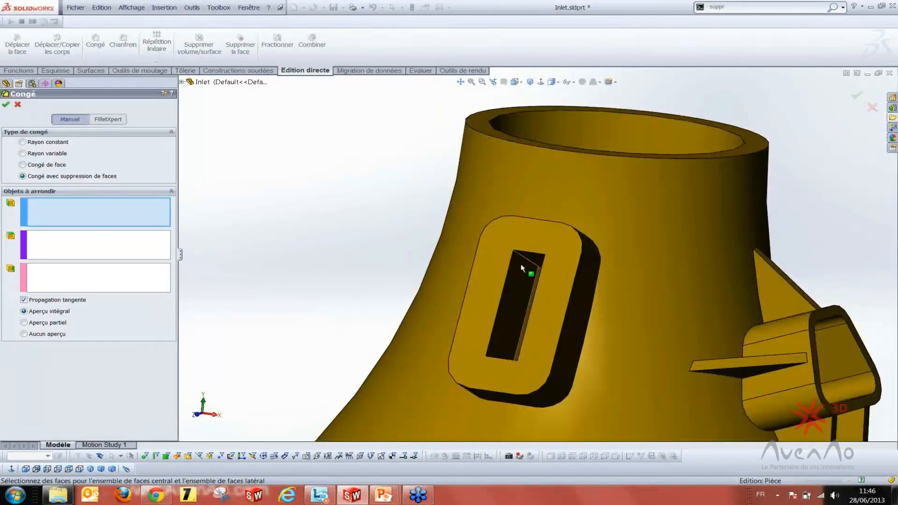
pyautogui.scroll(-3, 522, 270)
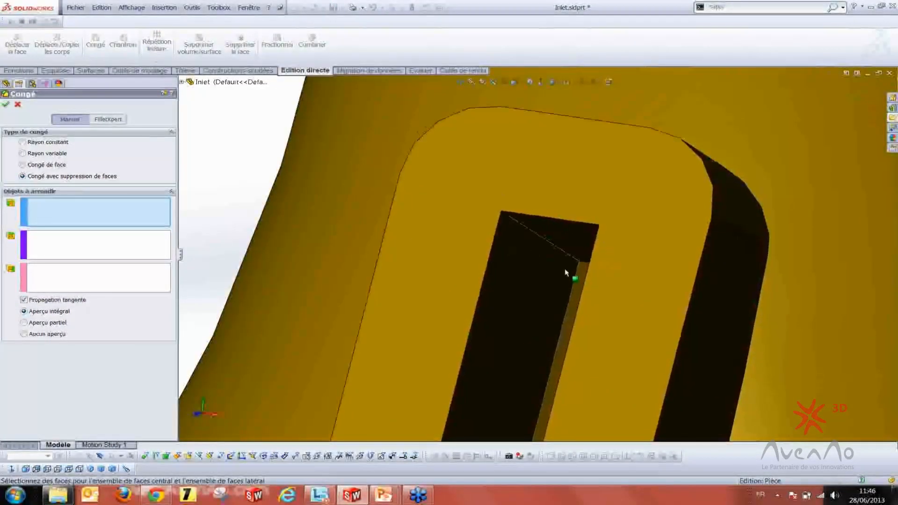
pyautogui.scroll(3, 565, 272)
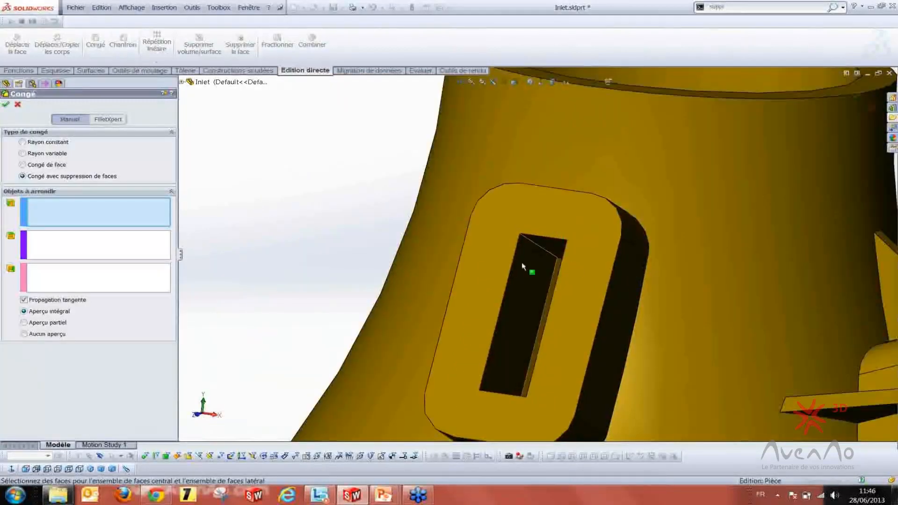
pyautogui.scroll(3, 533, 269)
pyautogui.moveTo(544, 288); pyautogui.dragTo(503, 299, button='middle')
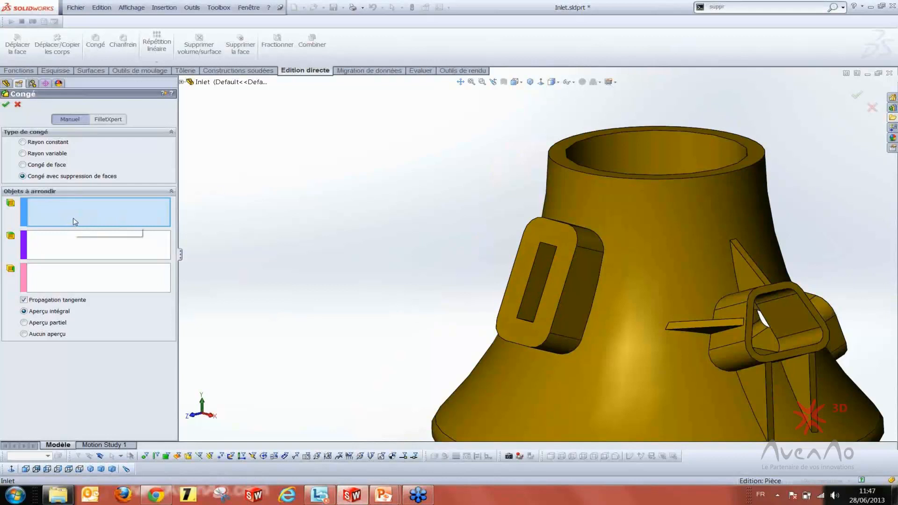
pyautogui.scroll(-3, 508, 266)
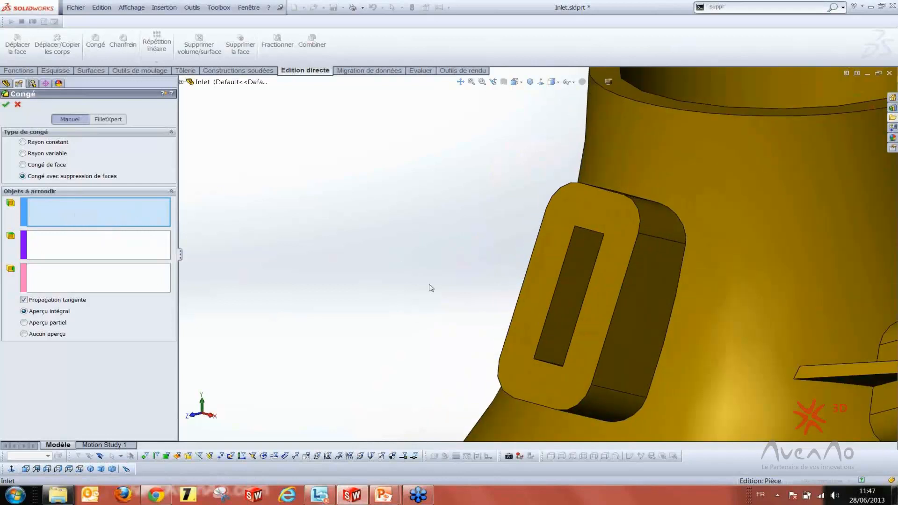
pyautogui.click(580, 265)
pyautogui.scroll(5, 580, 265)
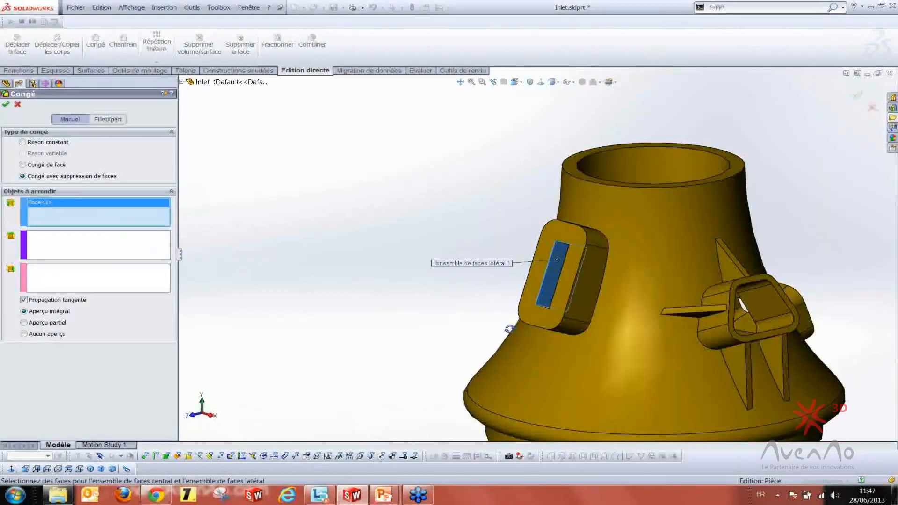
pyautogui.moveTo(510, 329); pyautogui.dragTo(578, 347, button='middle')
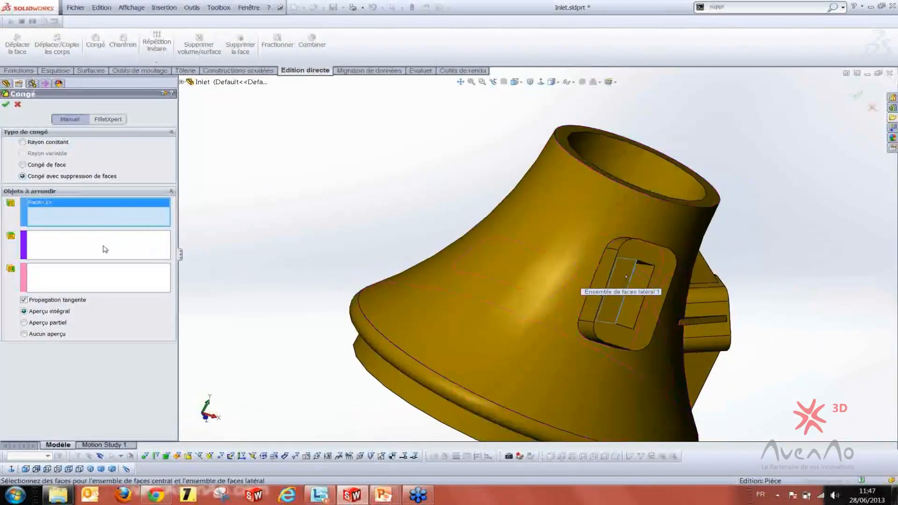
# Choose the upper short inner wall of the opening as the fillet's center face set
pyautogui.click(71, 247)
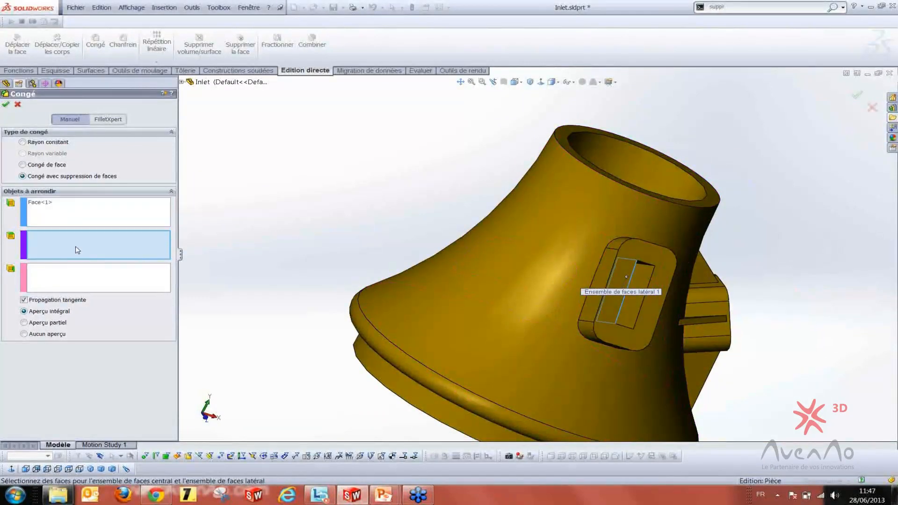
pyautogui.moveTo(467, 283); pyautogui.dragTo(569, 238, button='middle')
pyautogui.scroll(3, 569, 238)
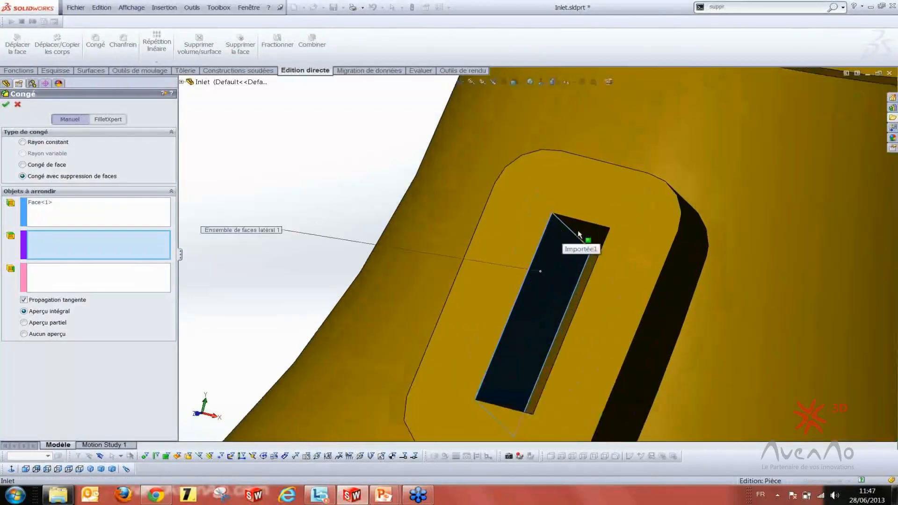
pyautogui.click(570, 234)
pyautogui.scroll(-2, 575, 248)
# Choose the opposite long inner wall as the second side face set and apply the full round fillet to the opening's upper end
pyautogui.click(51, 279)
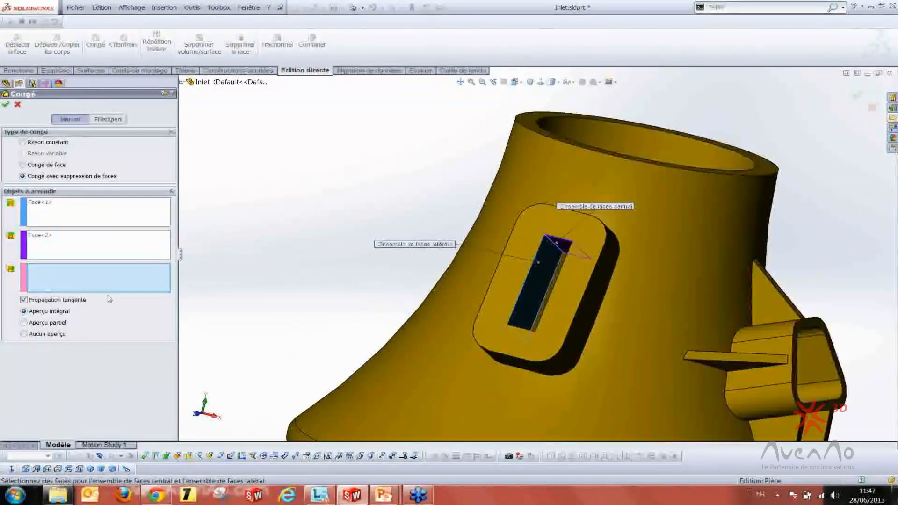
pyautogui.moveTo(378, 324); pyautogui.dragTo(444, 310, button='middle')
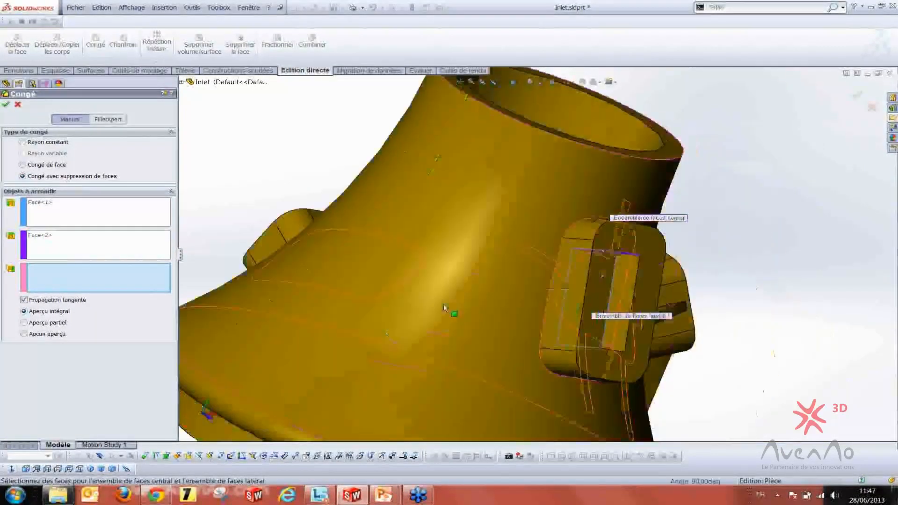
pyautogui.click(624, 281)
pyautogui.moveTo(361, 283); pyautogui.dragTo(412, 269, button='middle')
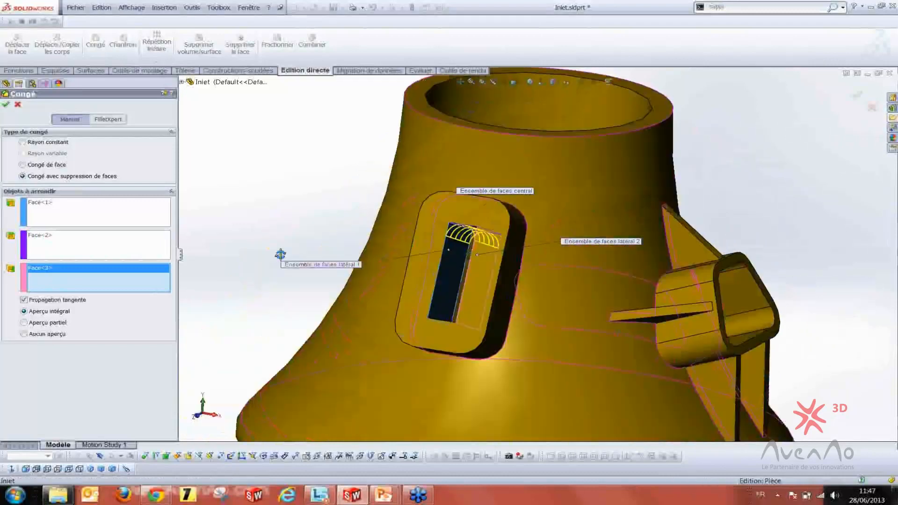
pyautogui.scroll(4, 460, 247)
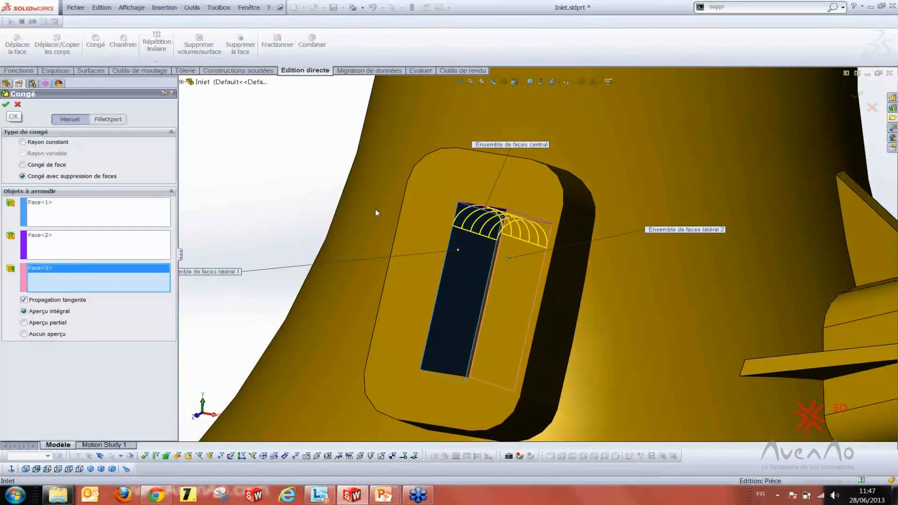
pyautogui.click(6, 105)
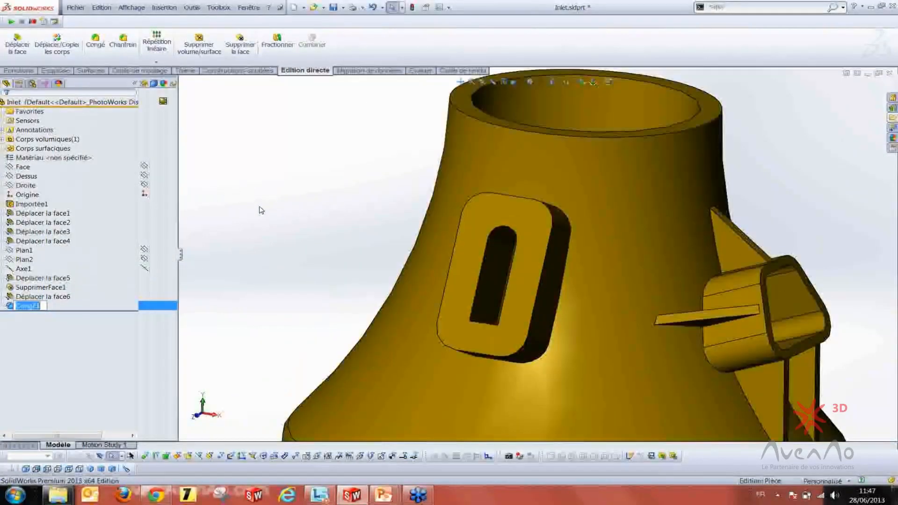
pyautogui.click(262, 211)
pyautogui.scroll(1, 261, 210)
pyautogui.scroll(-2, 427, 355)
pyautogui.moveTo(412, 346); pyautogui.dragTo(473, 388, button='middle')
pyautogui.scroll(5, 243, 130)
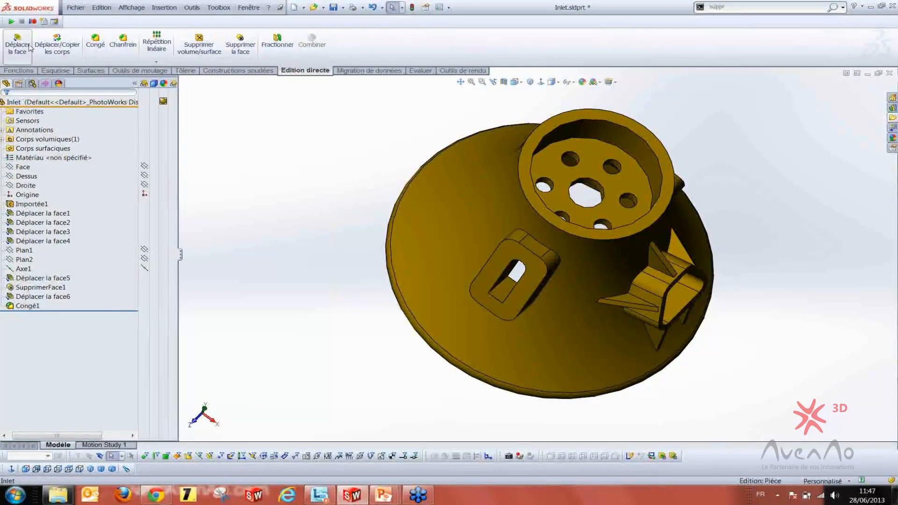
# Start a second full round fillet on the narrowed opening with one long inner wall as the first side face set
pyautogui.click(95, 41)
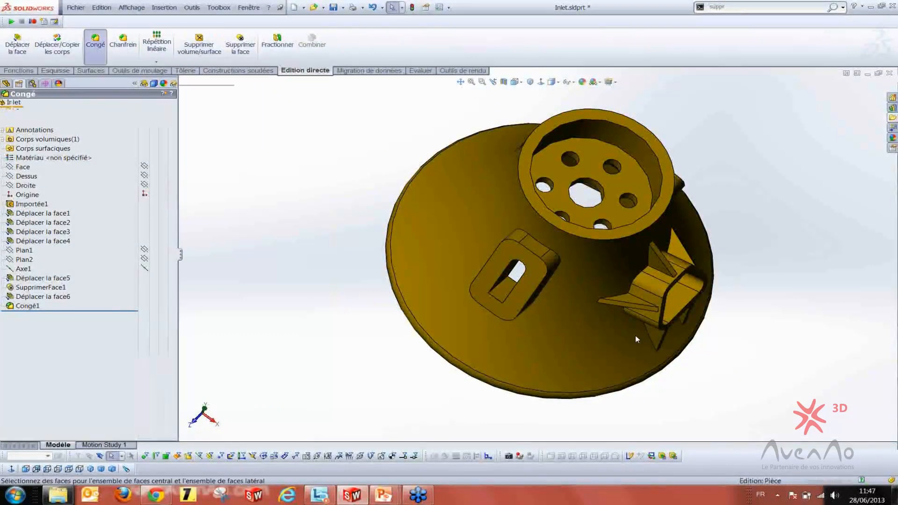
pyautogui.scroll(-3, 635, 335)
pyautogui.scroll(-2, 470, 281)
pyautogui.scroll(-3, 461, 217)
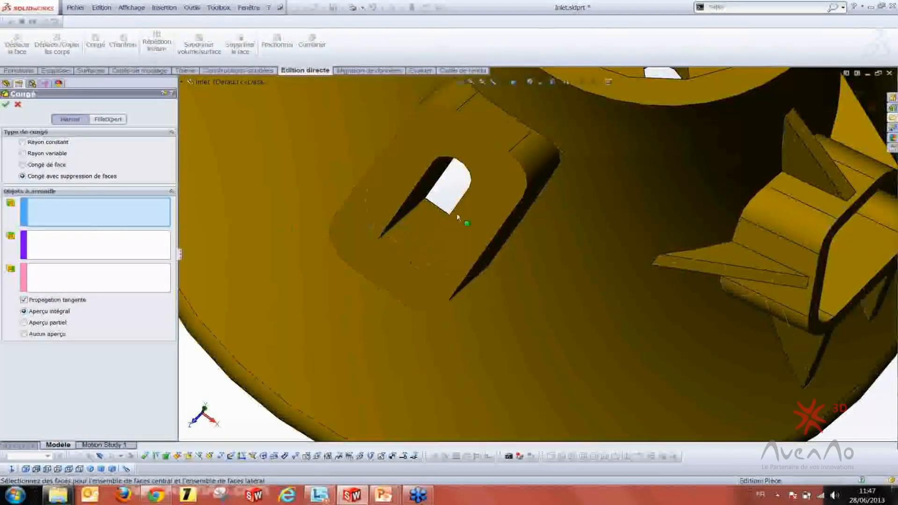
pyautogui.moveTo(447, 181); pyautogui.dragTo(433, 187, button='middle')
pyautogui.click(433, 187)
# Choose the lower short inner wall as center set and the opposite long wall as second side set, and apply the full round fillet
pyautogui.scroll(2, 421, 248)
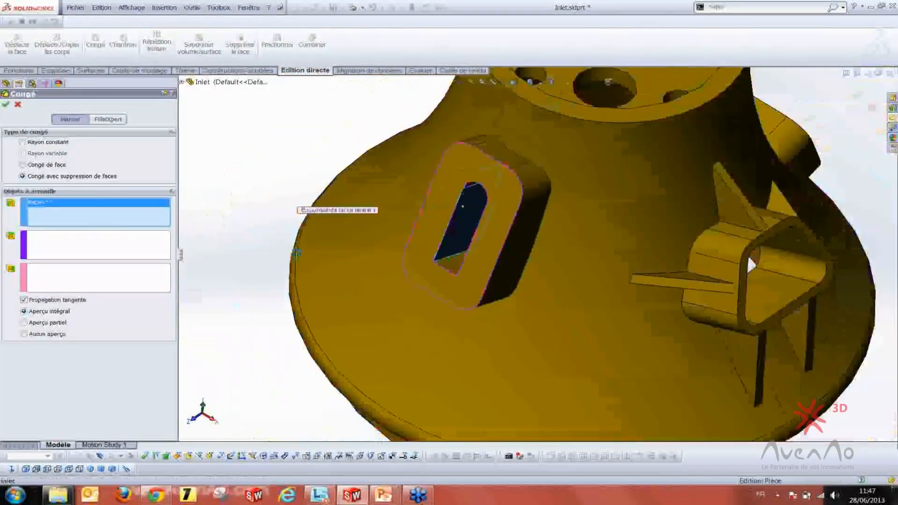
pyautogui.moveTo(421, 248); pyautogui.dragTo(390, 245, button='middle')
pyautogui.rightClick(389, 245)
pyautogui.click(449, 263)
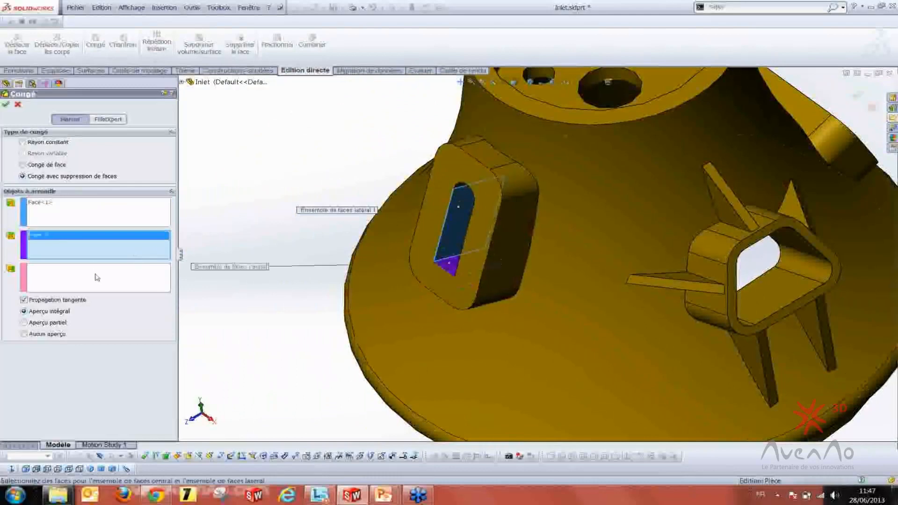
pyautogui.moveTo(433, 286); pyautogui.dragTo(378, 217, button='middle')
pyautogui.click(473, 237)
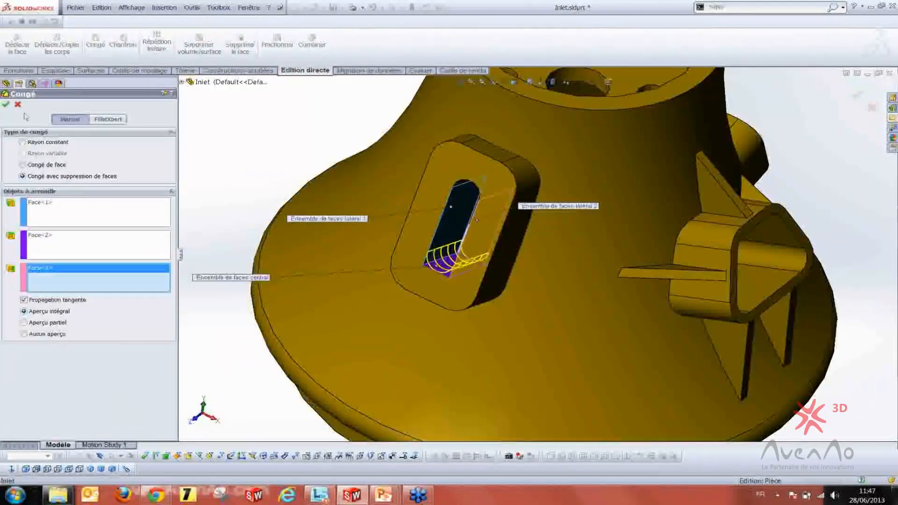
pyautogui.click(6, 106)
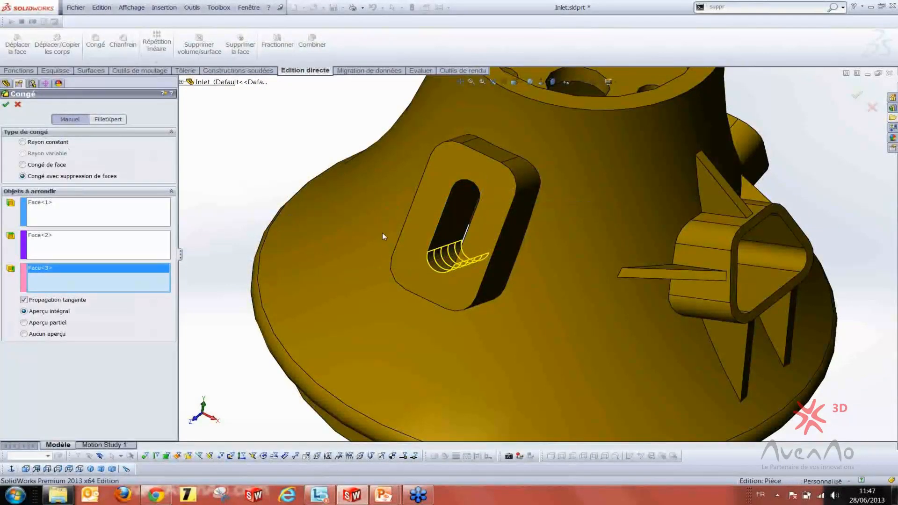
# Examine the rounded slot and the other framed openings around the conical body
pyautogui.scroll(5, 375, 232)
pyautogui.moveTo(324, 240); pyautogui.dragTo(374, 210, button='middle')
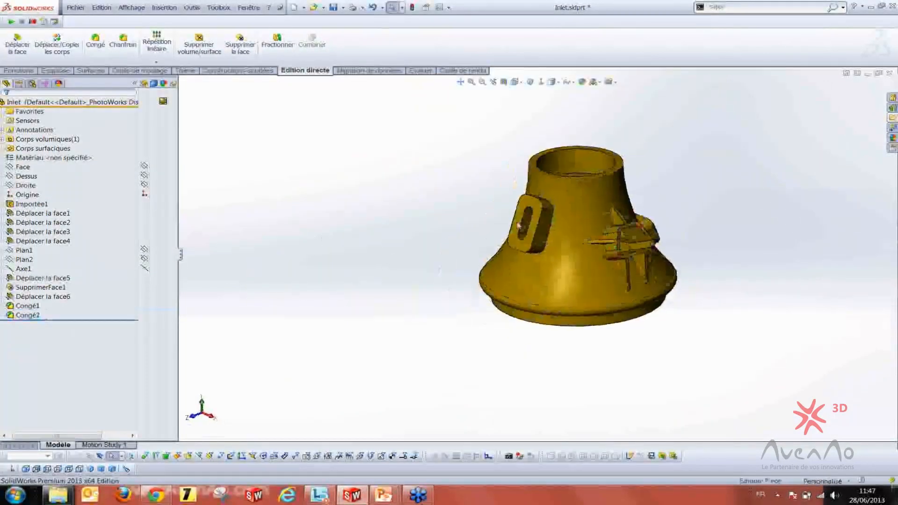
pyautogui.moveTo(552, 244); pyautogui.dragTo(484, 215, button='middle')
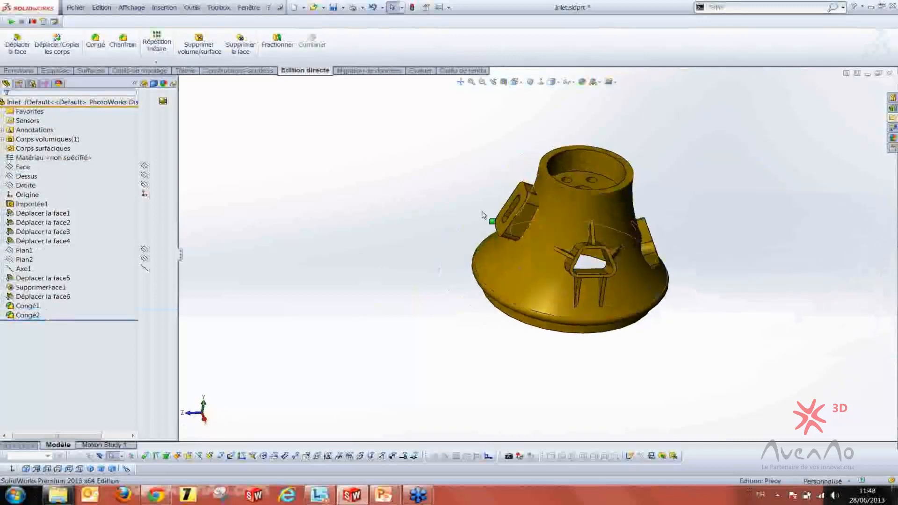
pyautogui.moveTo(611, 234); pyautogui.dragTo(676, 251, button='middle')
pyautogui.scroll(-3, 676, 251)
pyautogui.moveTo(588, 233); pyautogui.dragTo(524, 301, button='middle')
pyautogui.scroll(-3, 645, 233)
pyautogui.scroll(5, 603, 257)
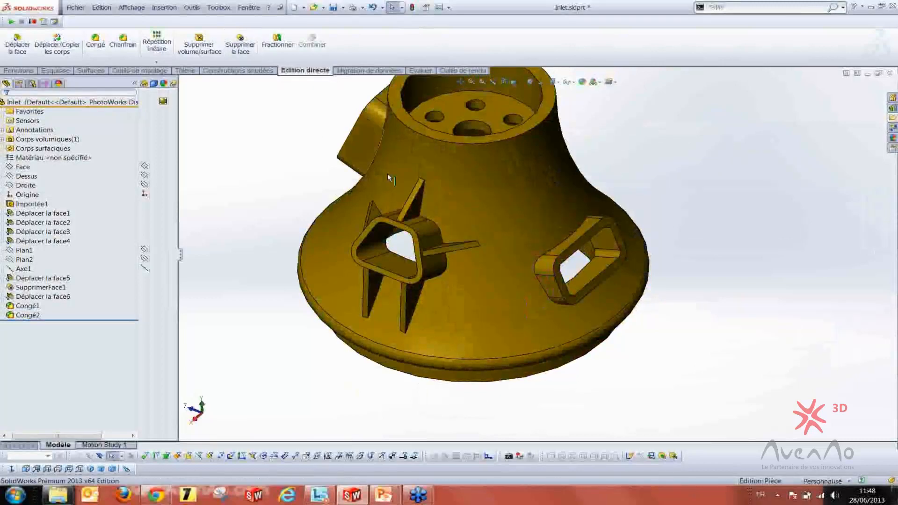
pyautogui.moveTo(427, 198); pyautogui.dragTo(446, 198, button='middle')
# Delete and patch all connected faces of the other rectangular opening's frame, on the far side of the ribbed opening
pyautogui.click(246, 50)
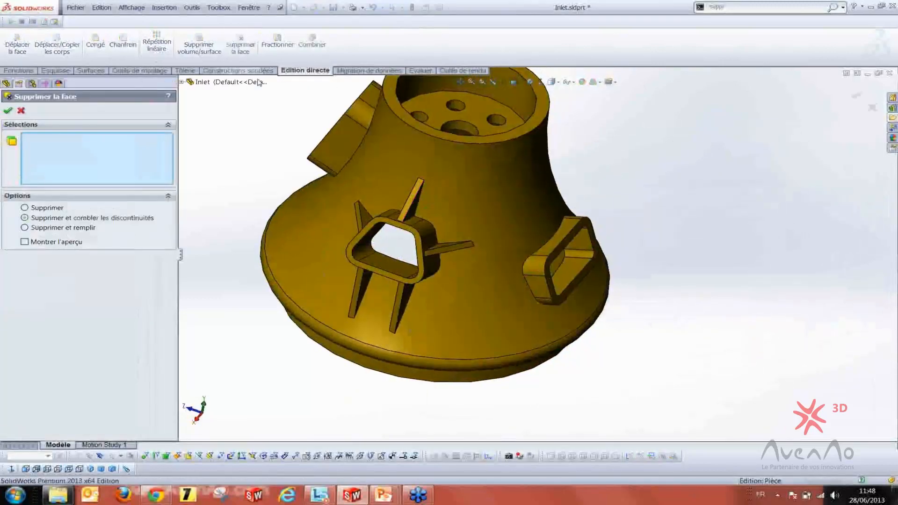
pyautogui.moveTo(542, 274); pyautogui.dragTo(552, 244, button='middle')
pyautogui.scroll(-5, 538, 241)
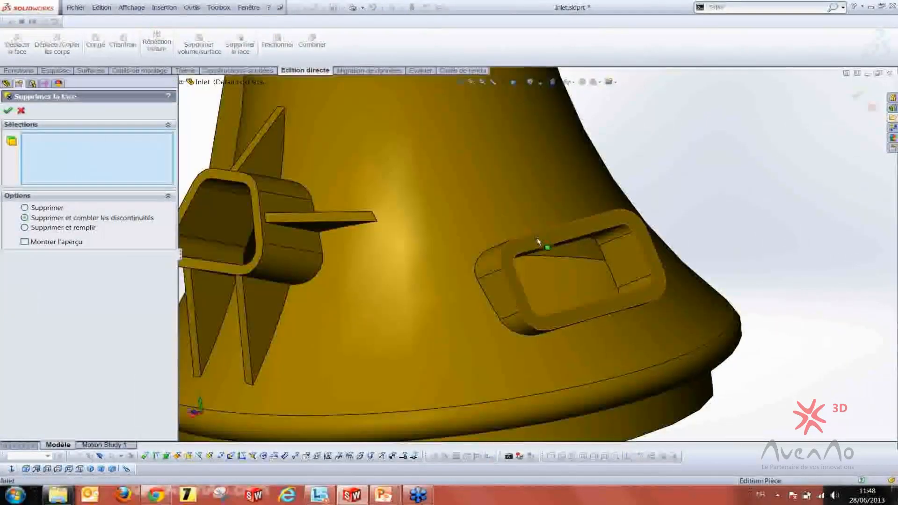
pyautogui.click(552, 240)
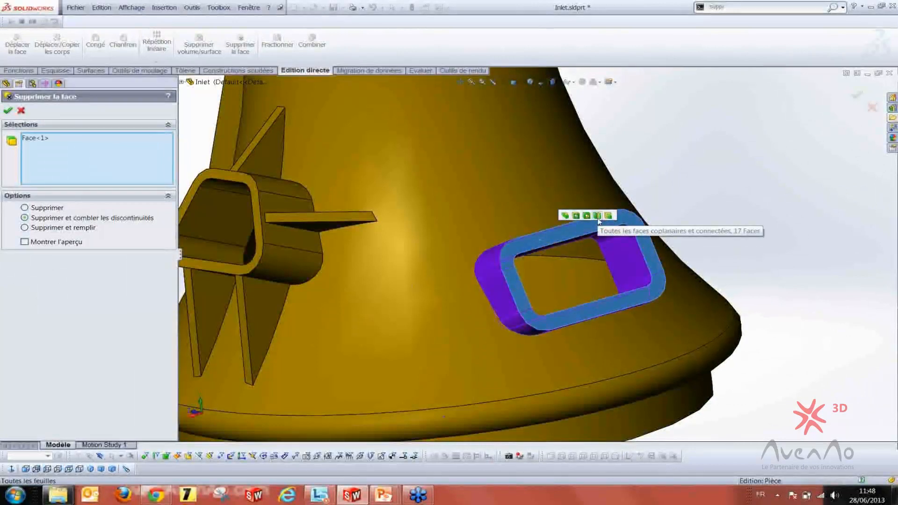
pyautogui.click(597, 218)
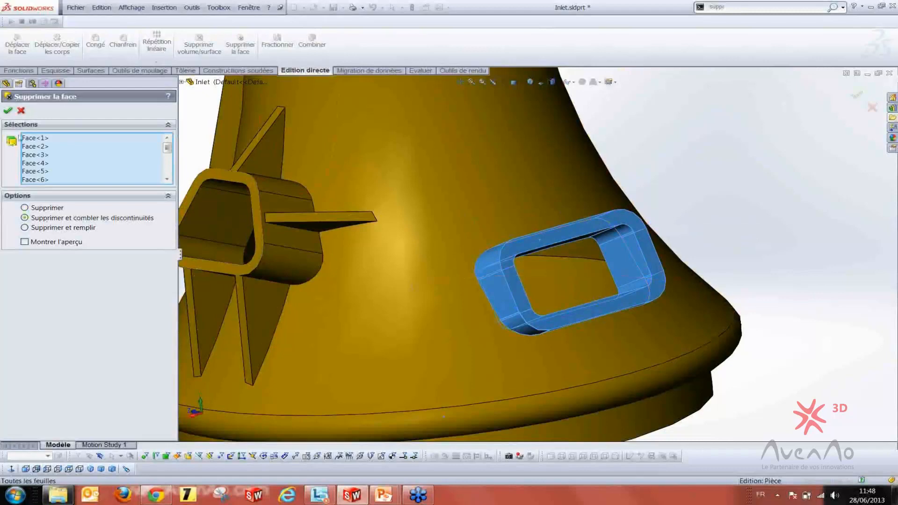
pyautogui.scroll(4, 561, 289)
pyautogui.moveTo(572, 291); pyautogui.dragTo(534, 333, button='middle')
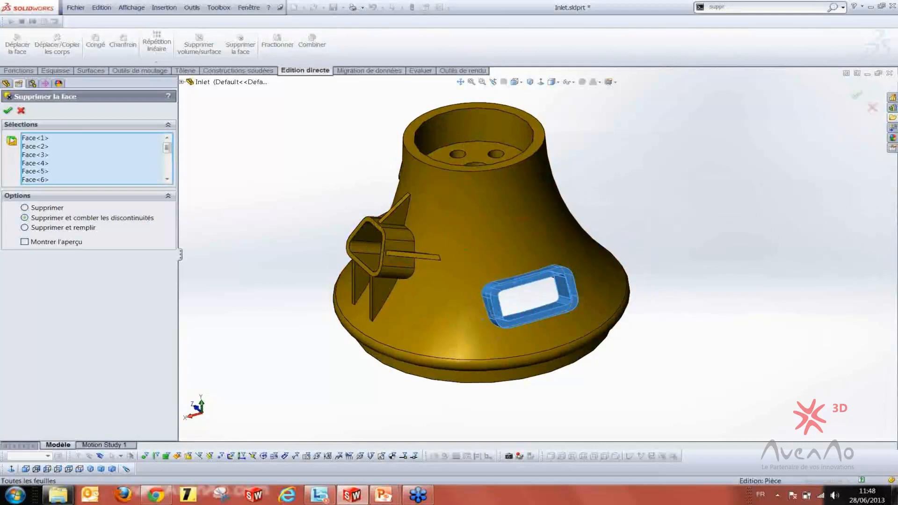
pyautogui.click(8, 112)
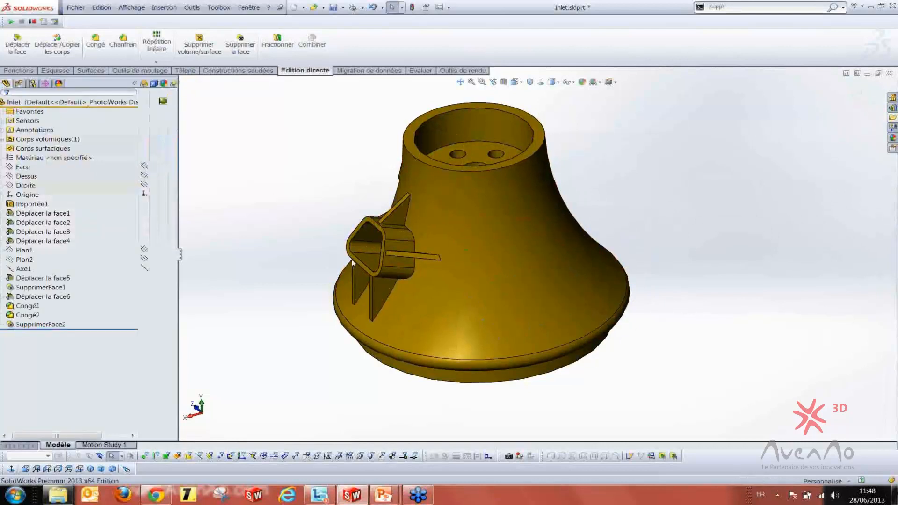
pyautogui.scroll(5, 491, 287)
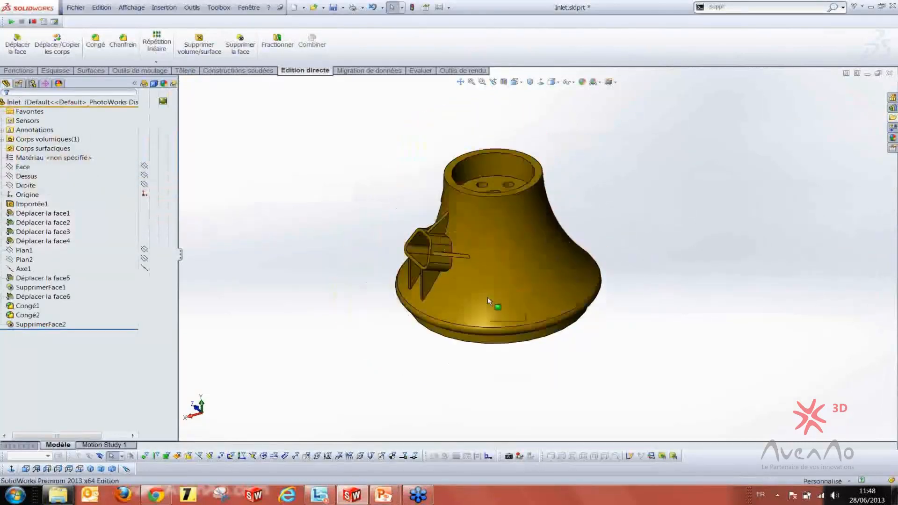
pyautogui.moveTo(486, 295); pyautogui.dragTo(496, 262, button='middle')
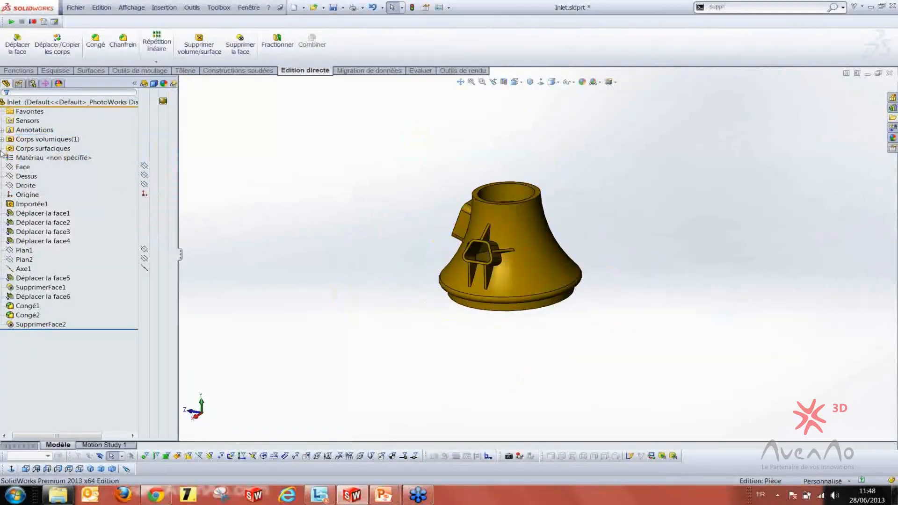
pyautogui.click(157, 233)
pyautogui.moveTo(378, 297); pyautogui.dragTo(527, 247, button='middle')
pyautogui.scroll(-3, 498, 228)
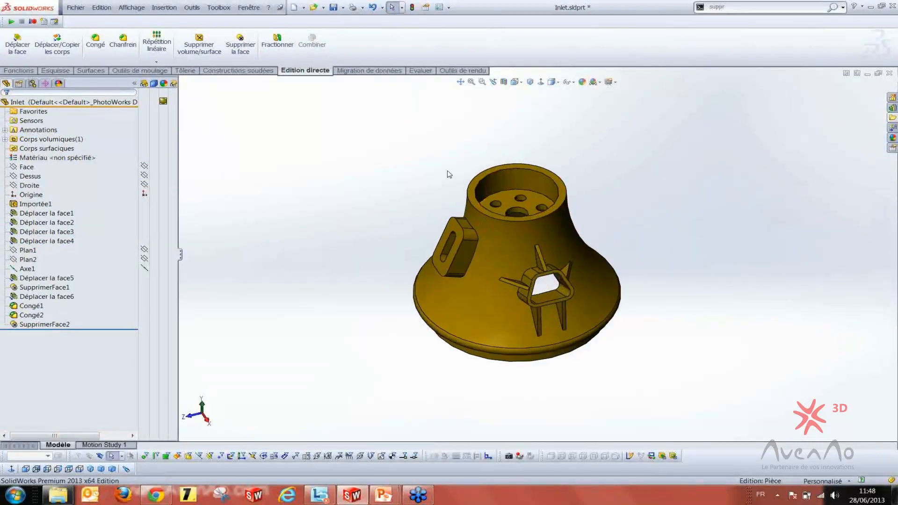
pyautogui.click(161, 63)
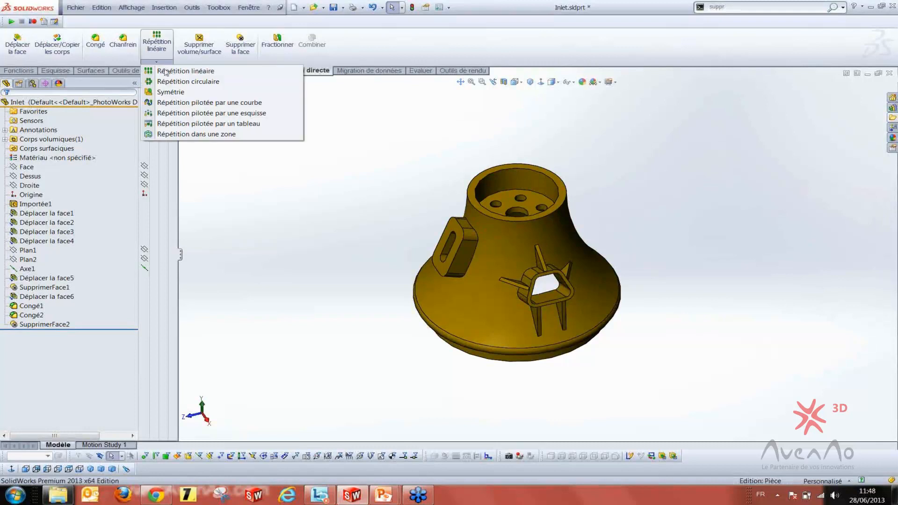
pyautogui.click(372, 238)
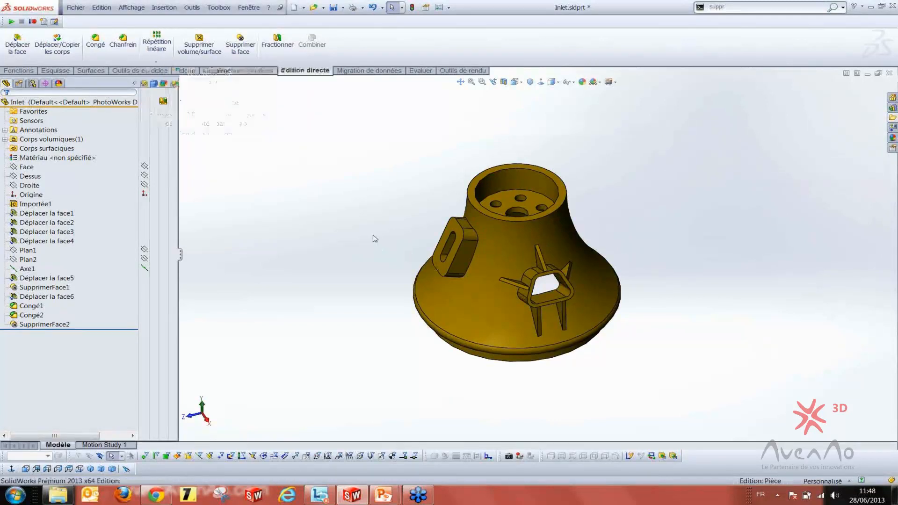
pyautogui.scroll(-3, 470, 248)
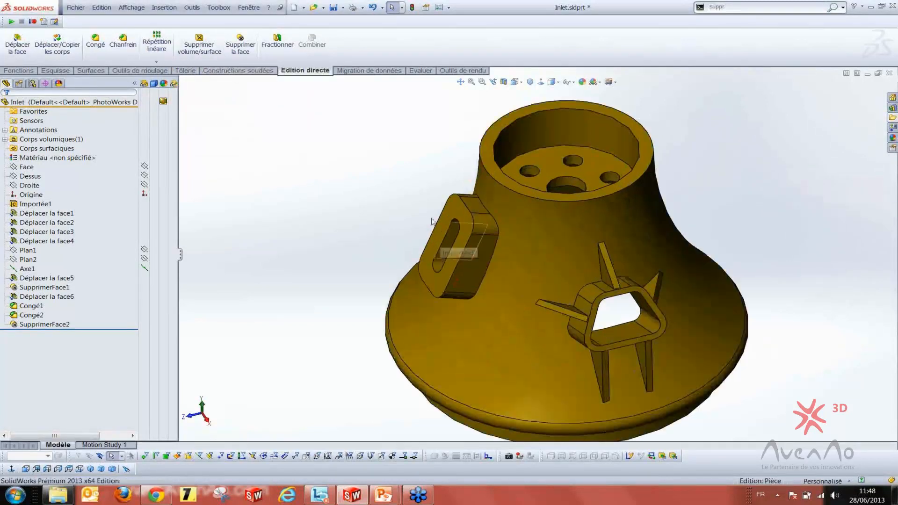
pyautogui.scroll(5, 529, 309)
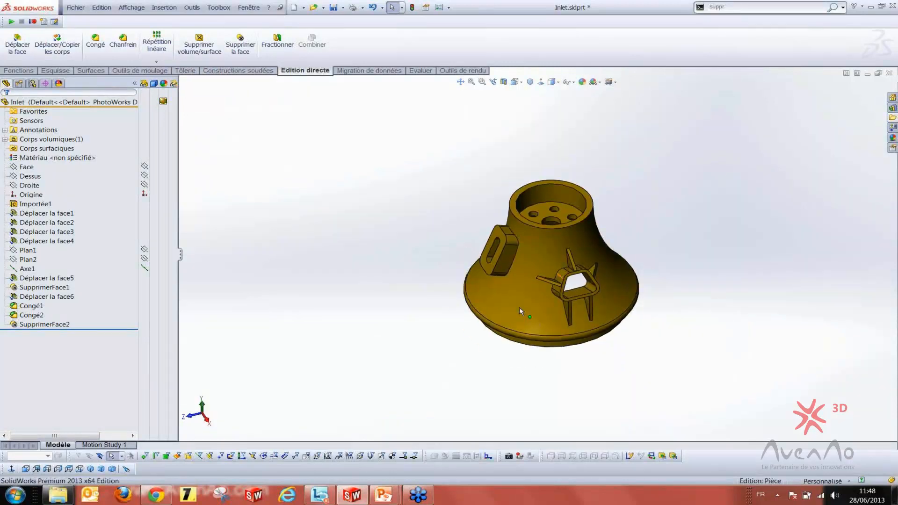
pyautogui.moveTo(517, 304)
pyautogui.mouseDown(button='middle')
pyautogui.moveTo(499, 293)
pyautogui.moveTo(516, 310)
pyautogui.mouseUp(button='middle')
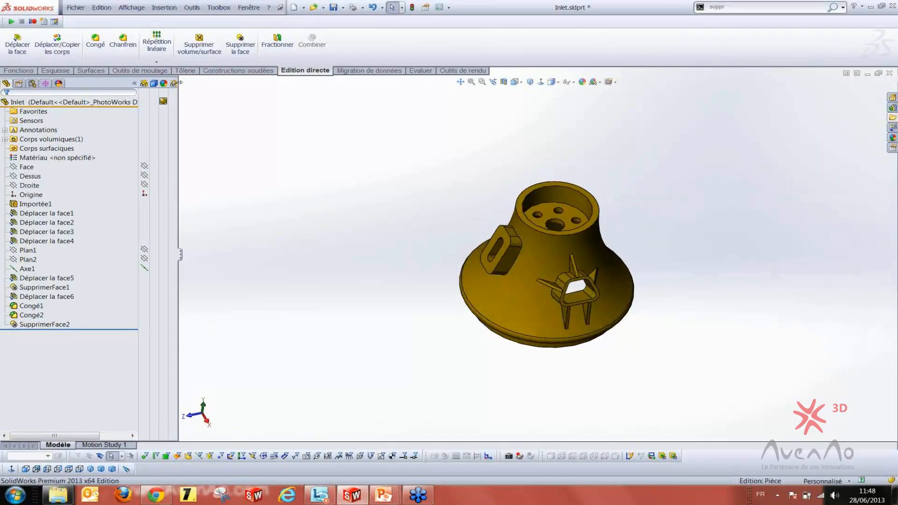
# Start a circular pattern of faces and choose the slotted frame's front face as the first face to repeat
pyautogui.click(160, 63)
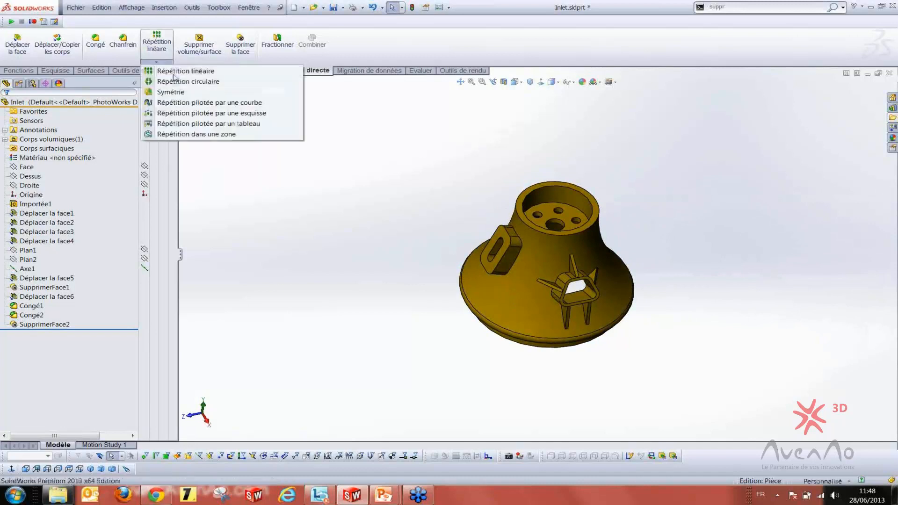
pyautogui.click(209, 81)
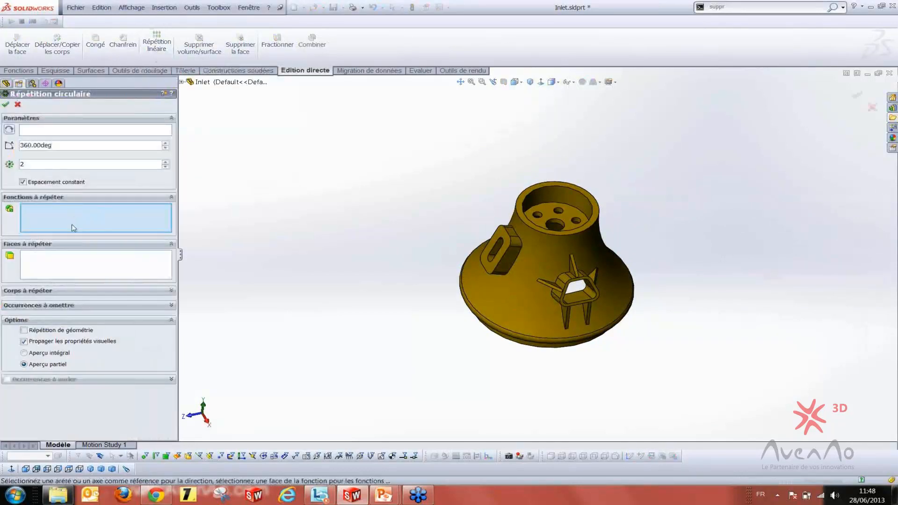
pyautogui.click(51, 197)
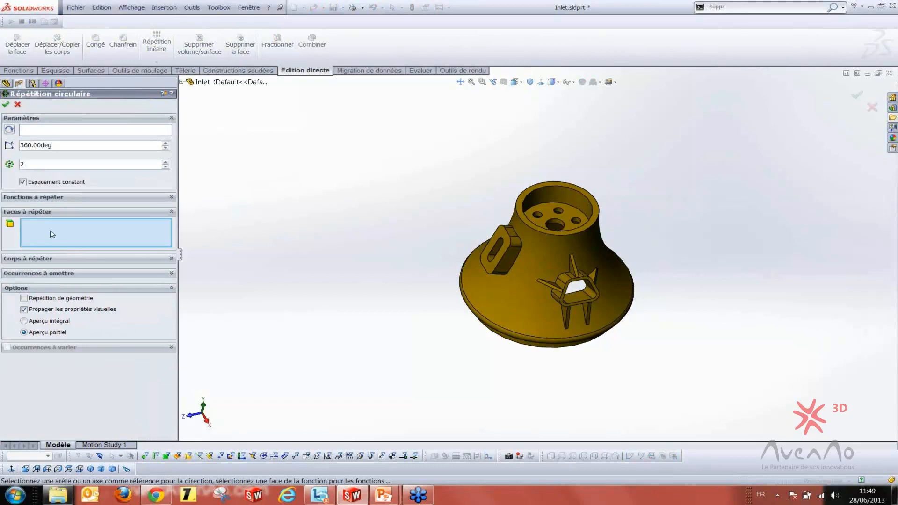
pyautogui.scroll(-3, 515, 249)
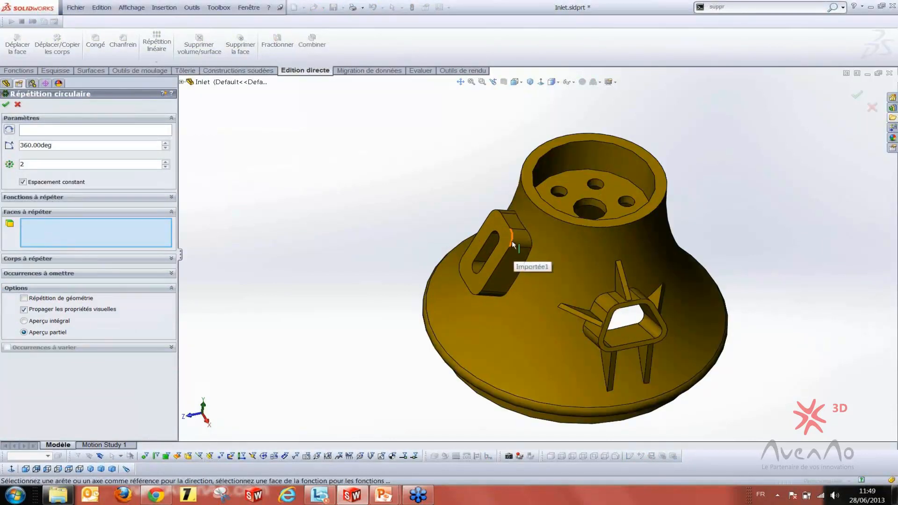
pyautogui.click(500, 250)
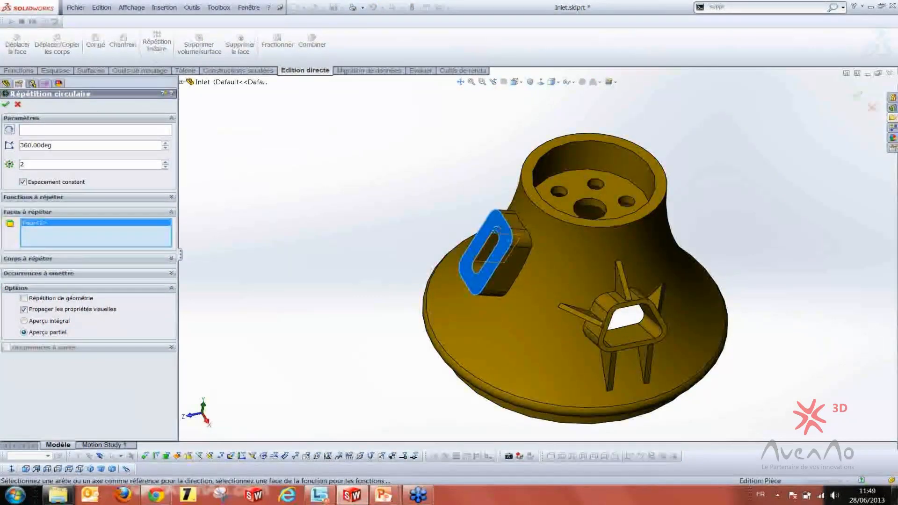
# Add the frame's tangent outer side faces and the slot's tangent inner walls to the faces to repeat
pyautogui.moveTo(500, 253); pyautogui.dragTo(499, 276, button='middle')
pyautogui.scroll(-2, 499, 276)
pyautogui.rightClick(506, 246)
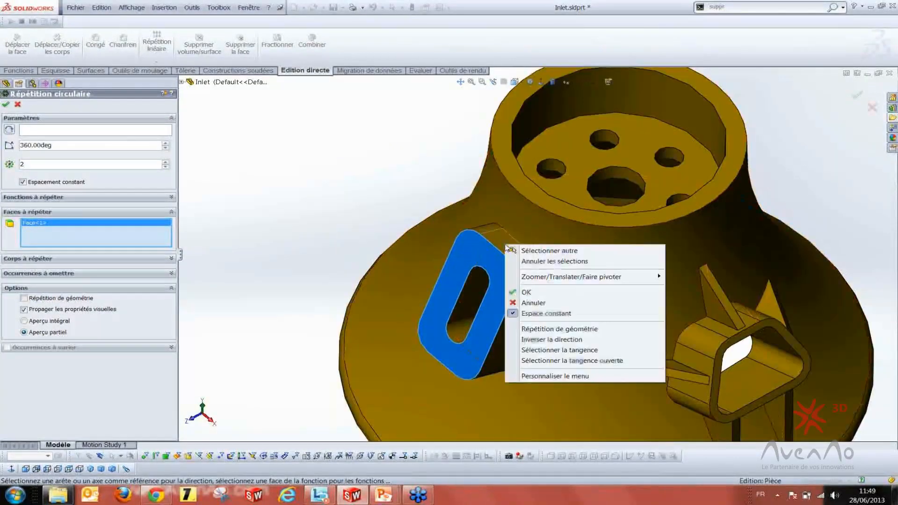
pyautogui.click(582, 350)
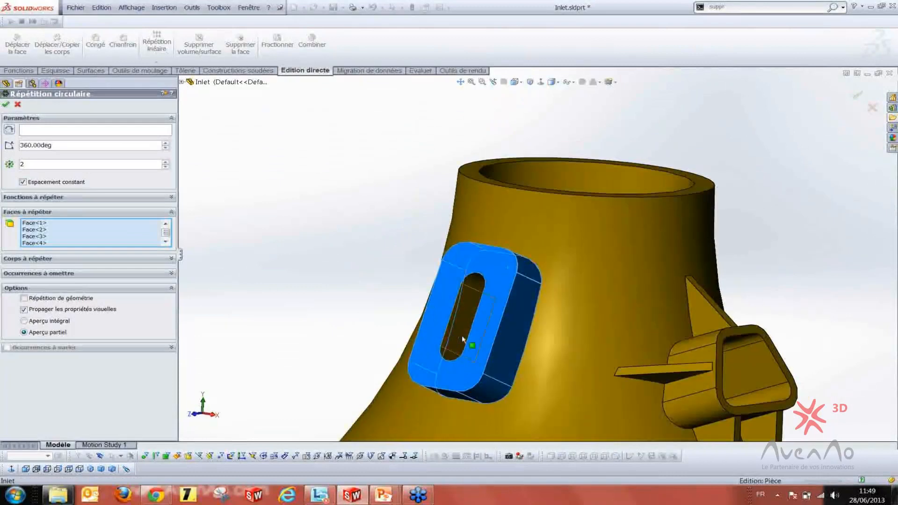
pyautogui.moveTo(512, 253); pyautogui.dragTo(456, 346, button='middle')
pyautogui.rightClick(457, 346)
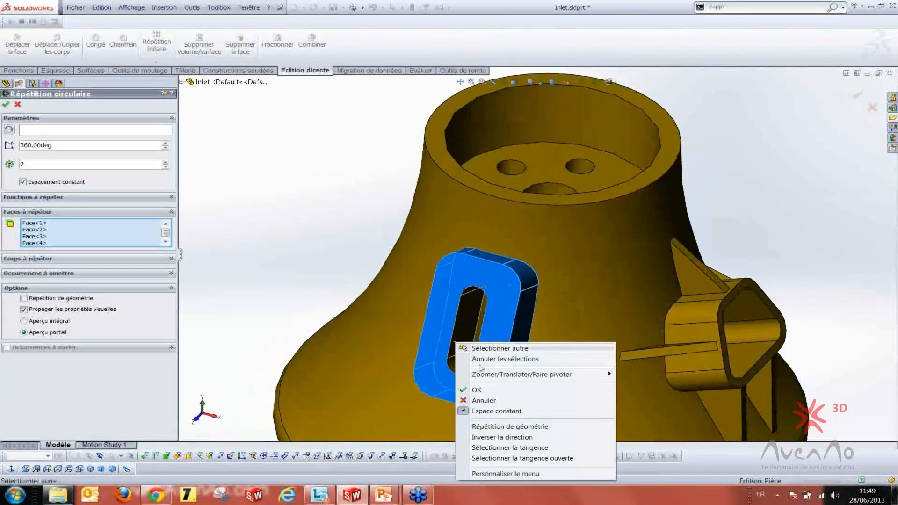
pyautogui.click(538, 446)
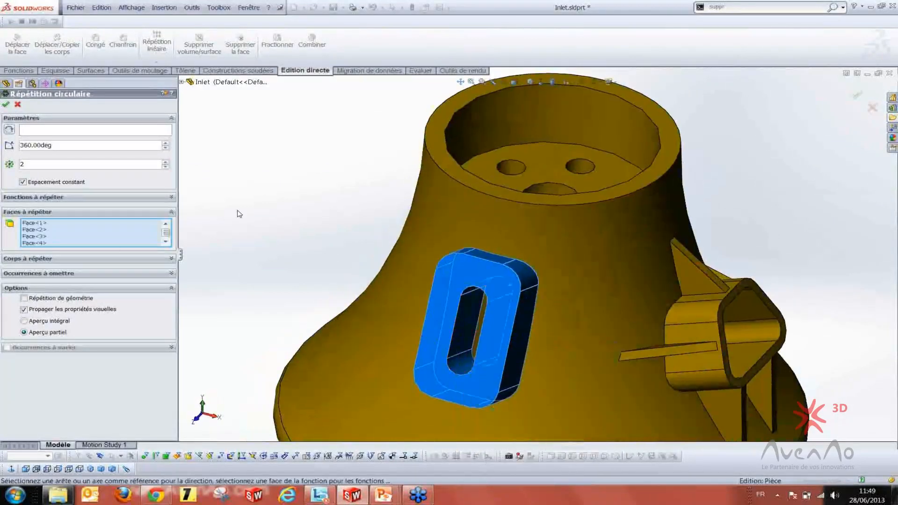
# Use the cylindrical inner face of the upper collar as the circular pattern's axis
pyautogui.press('f')
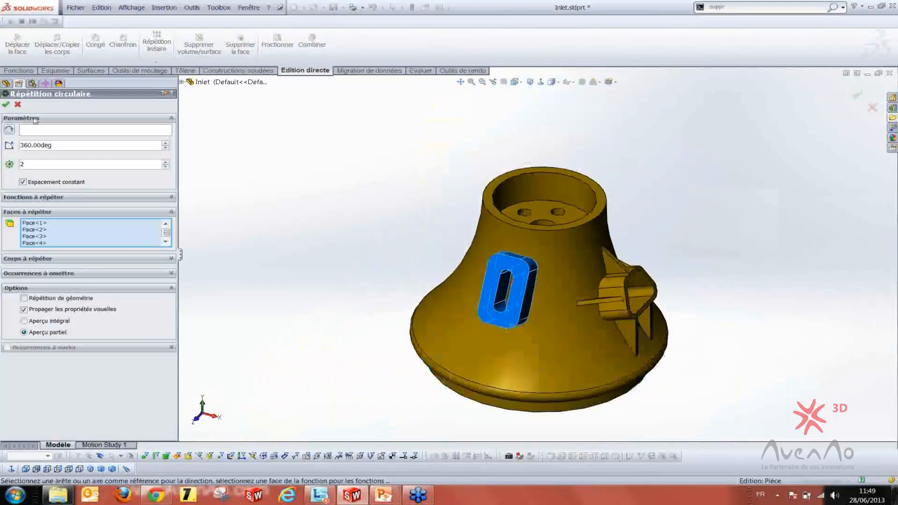
pyautogui.click(53, 135)
pyautogui.moveTo(416, 202); pyautogui.dragTo(523, 190, button='middle')
pyautogui.click(521, 187)
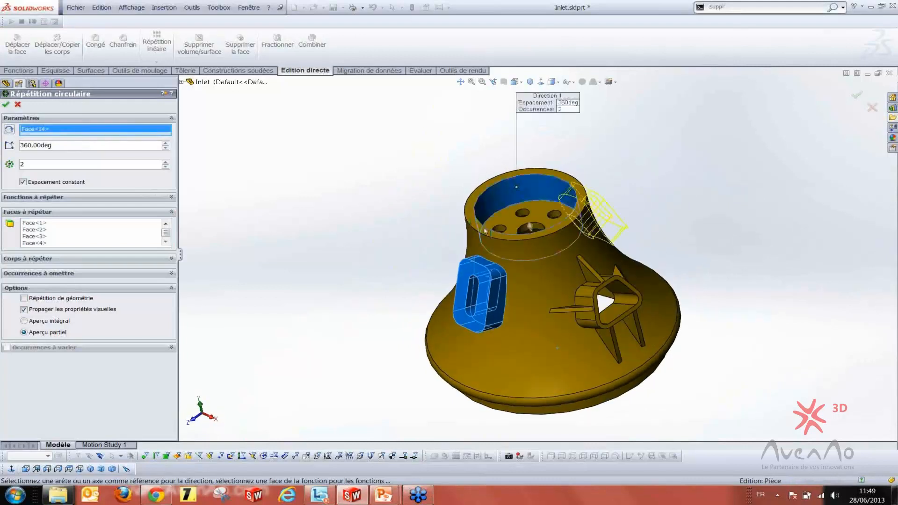
pyautogui.moveTo(391, 237); pyautogui.dragTo(353, 259, button='middle')
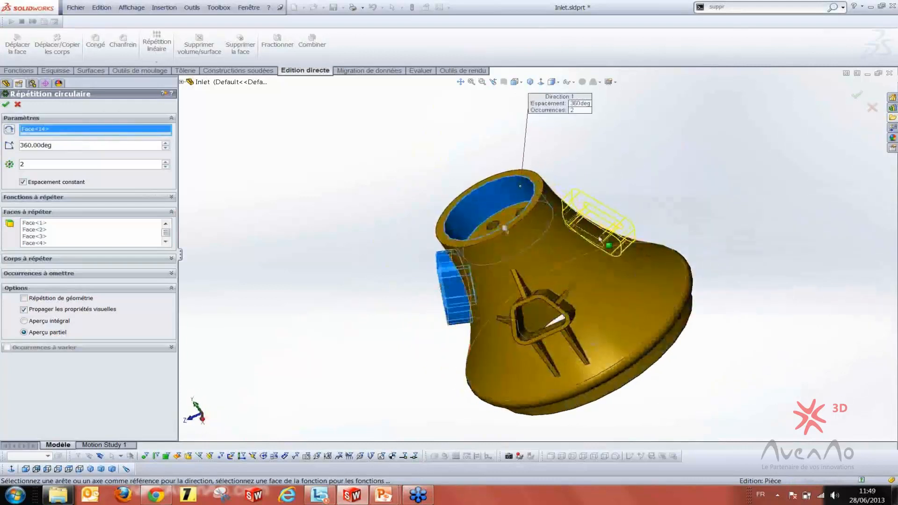
# Complete the circular pattern of the slotted frame's faces with 2 equally spaced occurrences over 360°
pyautogui.scroll(-2, 608, 243)
pyautogui.moveTo(574, 241); pyautogui.dragTo(590, 237, button='middle')
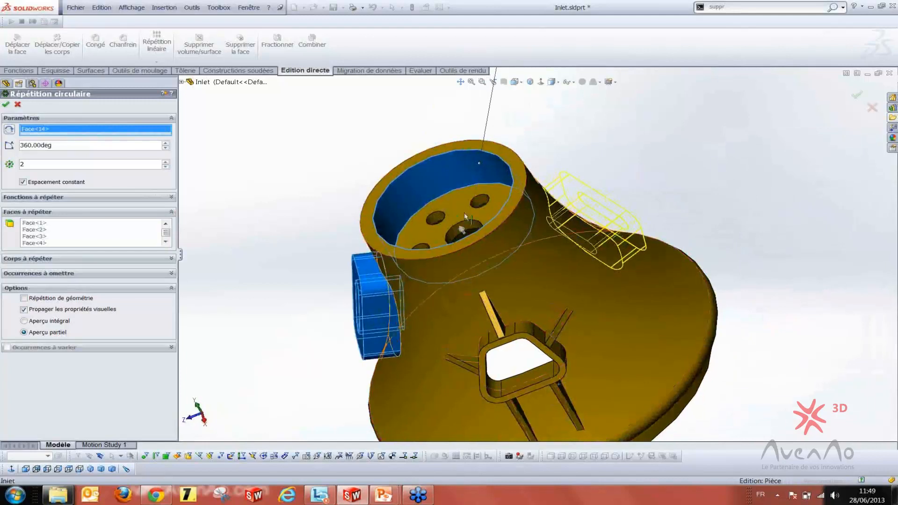
pyautogui.scroll(2, 431, 252)
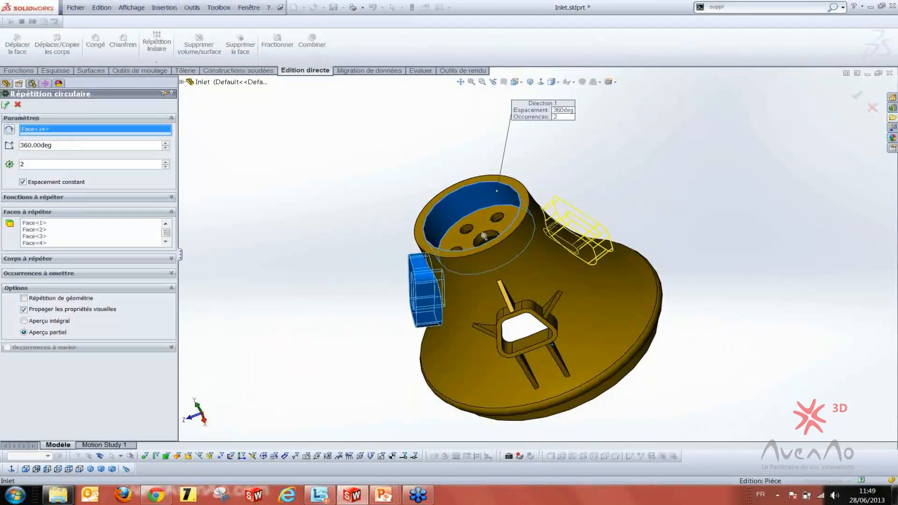
pyautogui.click(5, 104)
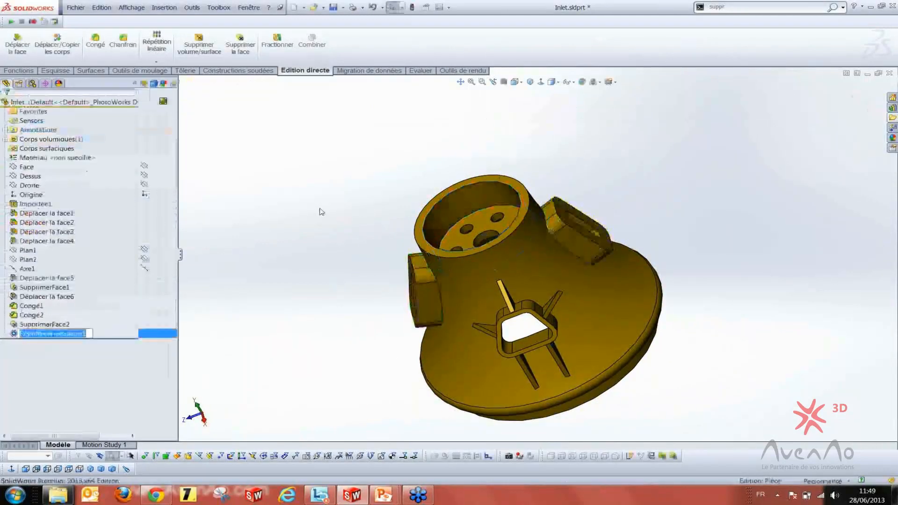
pyautogui.moveTo(504, 255); pyautogui.dragTo(451, 345, button='middle')
pyautogui.scroll(-3, 552, 311)
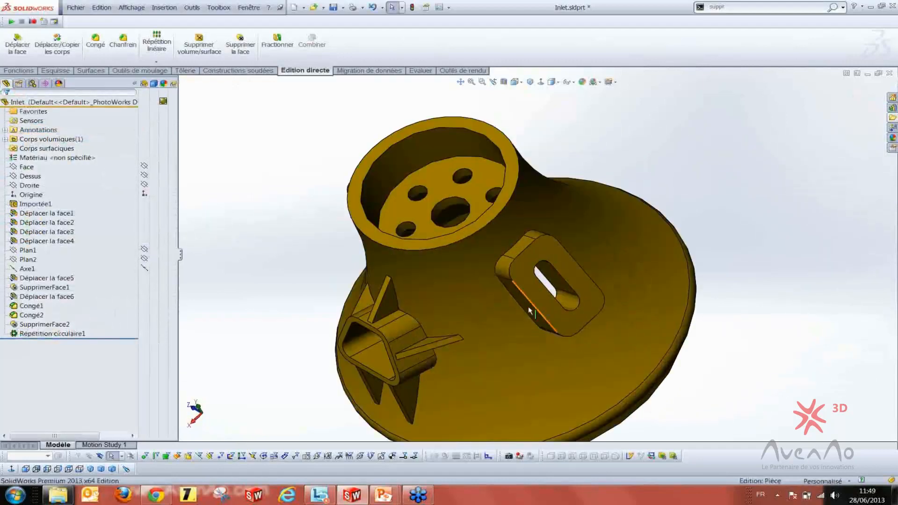
pyautogui.scroll(3, 530, 310)
pyautogui.moveTo(321, 313); pyautogui.dragTo(402, 398, button='middle')
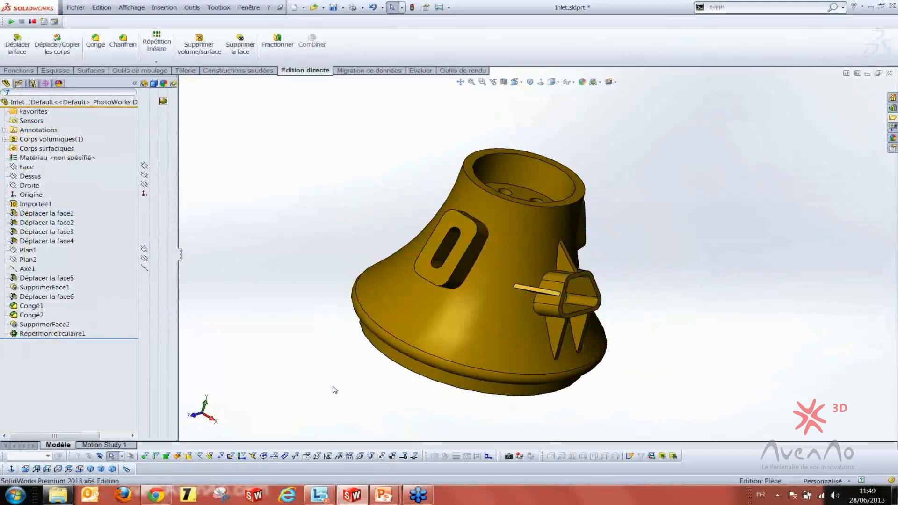
# Switch to the PowerPoint slideshow and advance the Volumique slide to the split handle illustration
pyautogui.press('super+Tab')
pyautogui.click(403, 280)
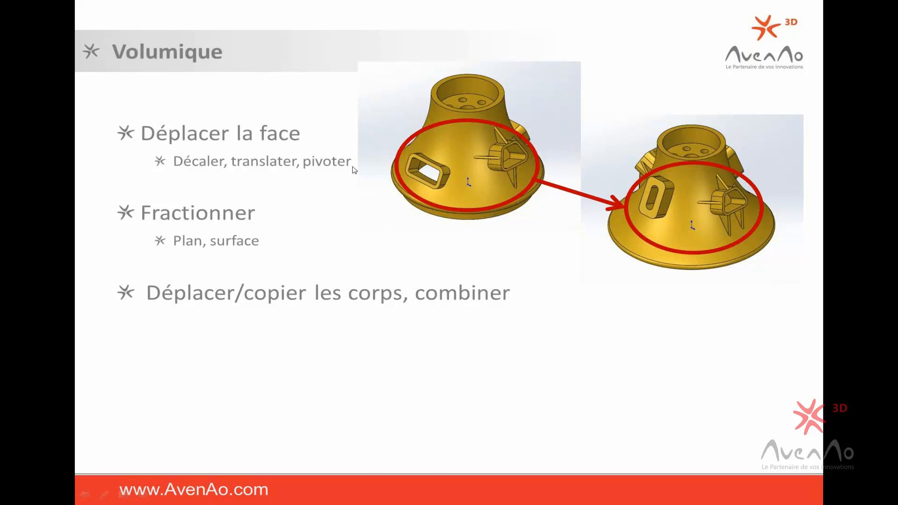
pyautogui.click(372, 213)
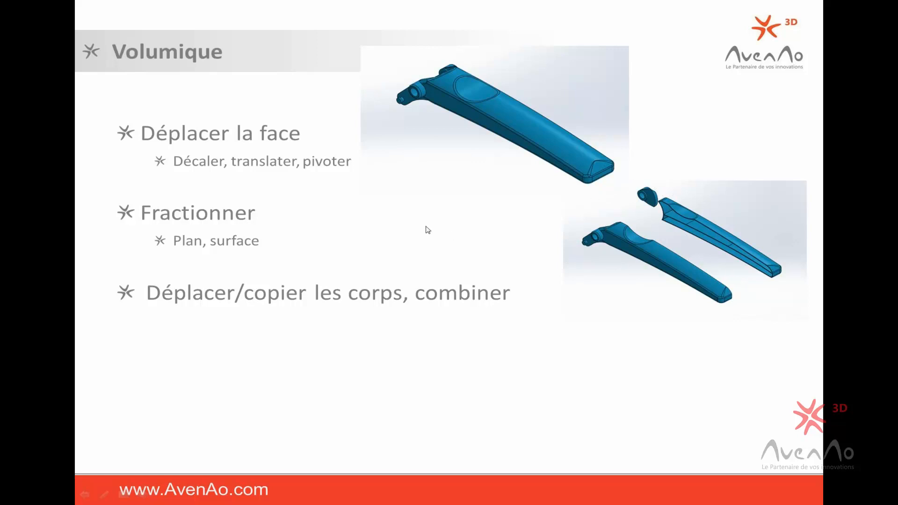
# Return to SolidWorks and browse for a file to open in the Fractionner folder under Volumique
pyautogui.press('super+Tab')
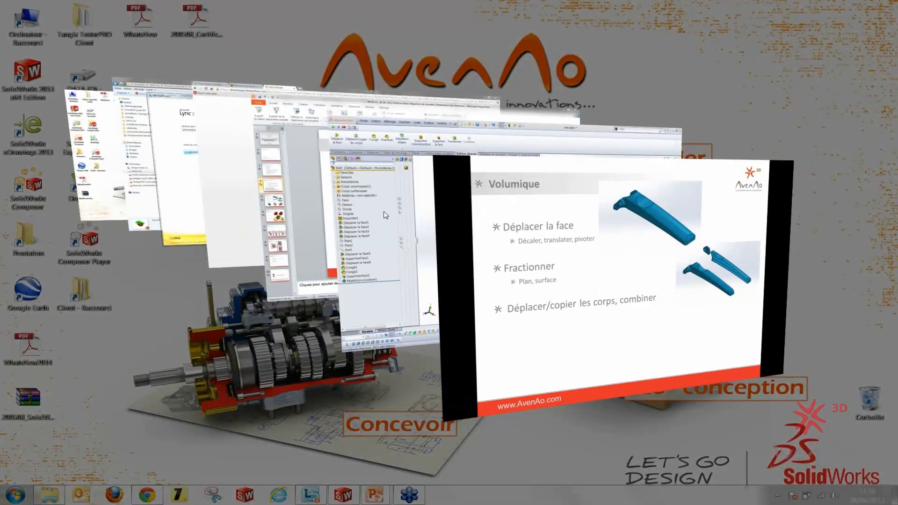
pyautogui.click(384, 215)
pyautogui.scroll(-3, 369, 199)
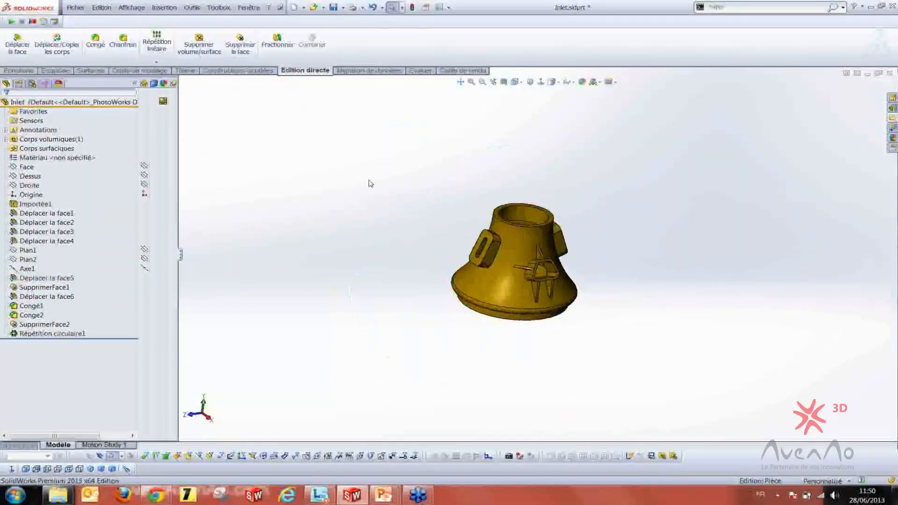
pyautogui.scroll(2, 423, 207)
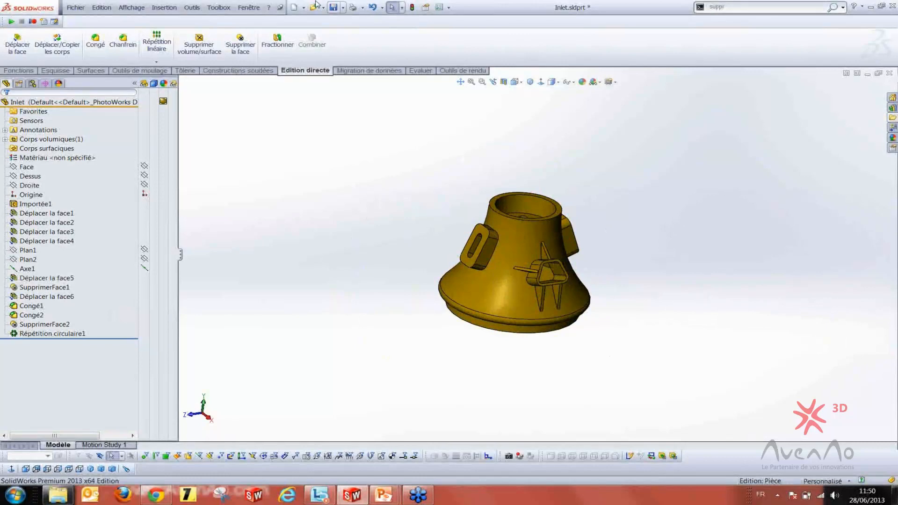
pyautogui.hotkey('ctrl', 'o')
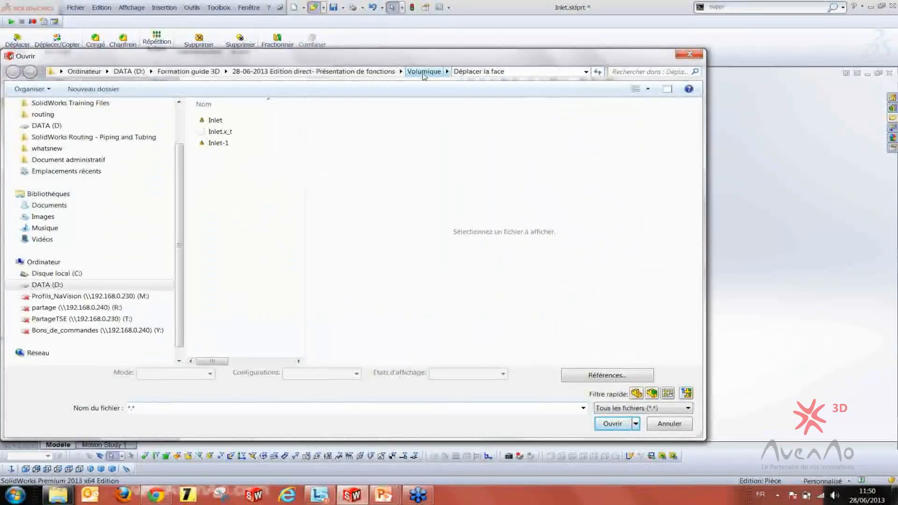
pyautogui.click(313, 71)
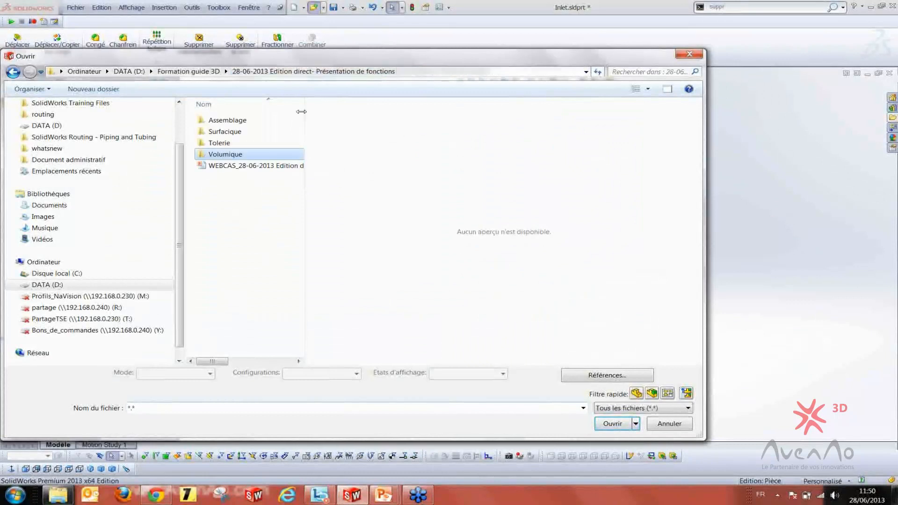
pyautogui.doubleClick(216, 154)
pyautogui.doubleClick(222, 143)
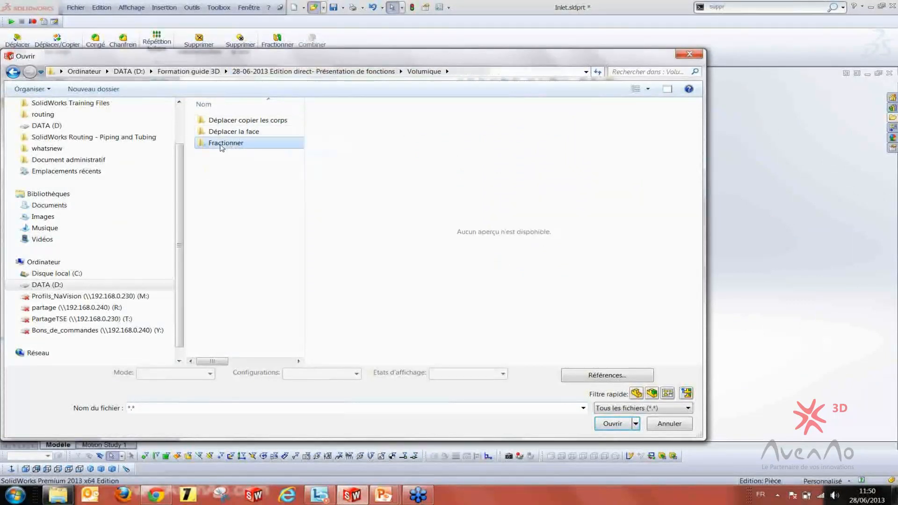
# Open Poignée.x_t, declining both the import diagnostics and the feature recognition
pyautogui.click(218, 133)
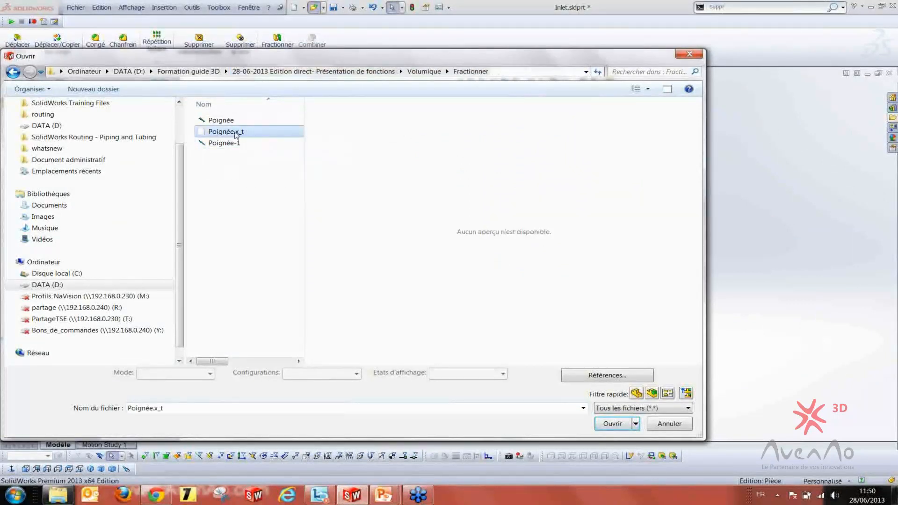
pyautogui.doubleClick(209, 135)
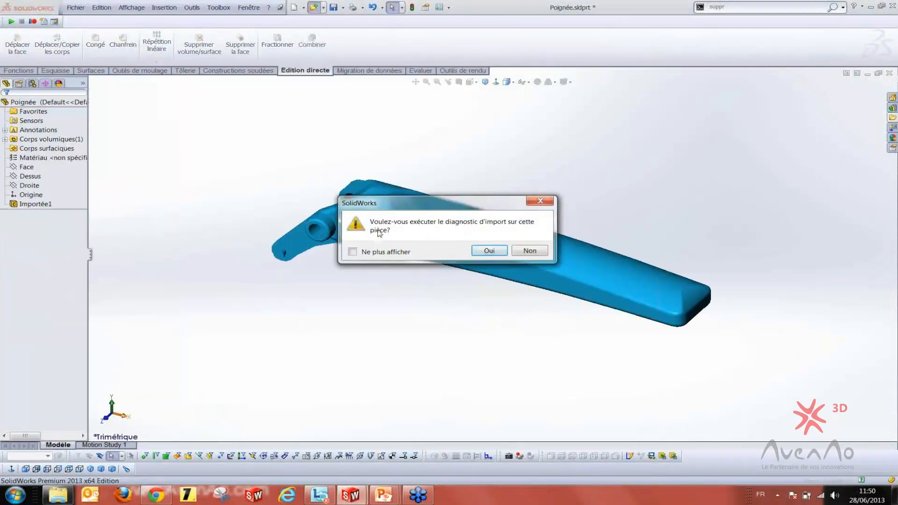
pyautogui.click(529, 250)
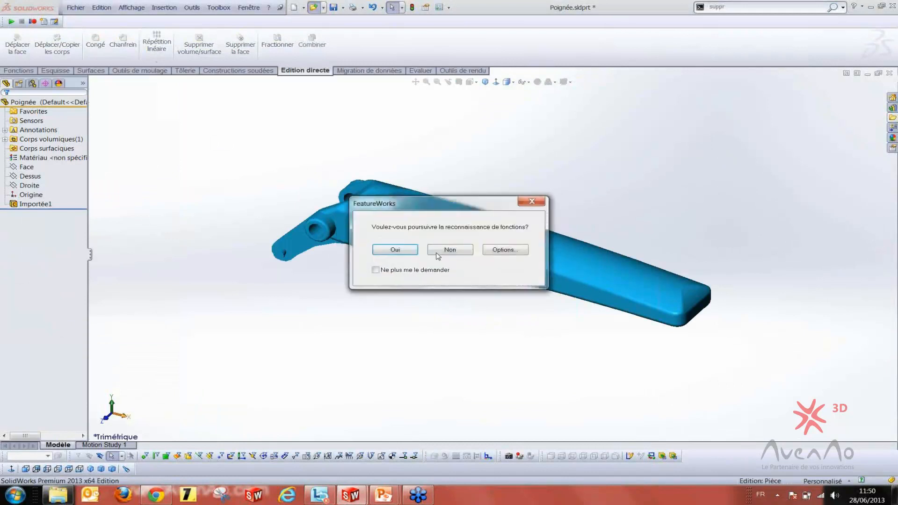
pyautogui.click(452, 249)
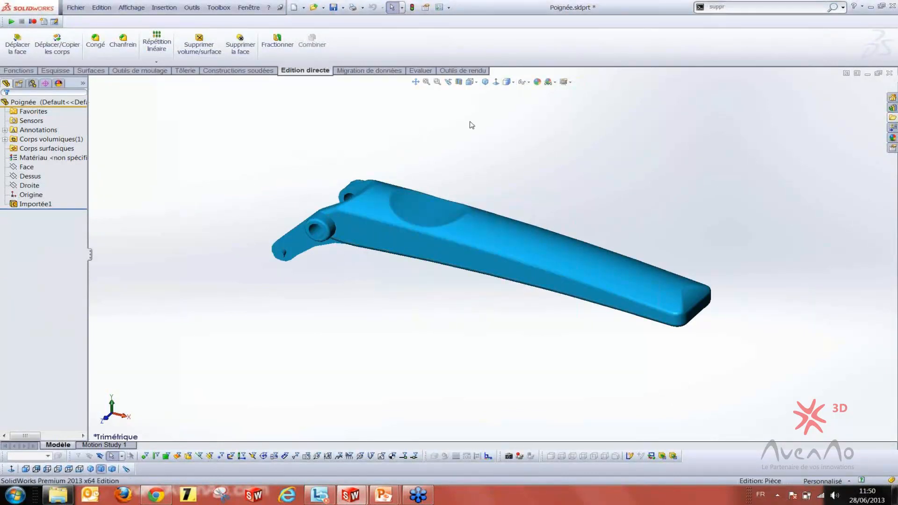
# Examine where the Face plane passes through the handle, then clear the selection
pyautogui.click(24, 168)
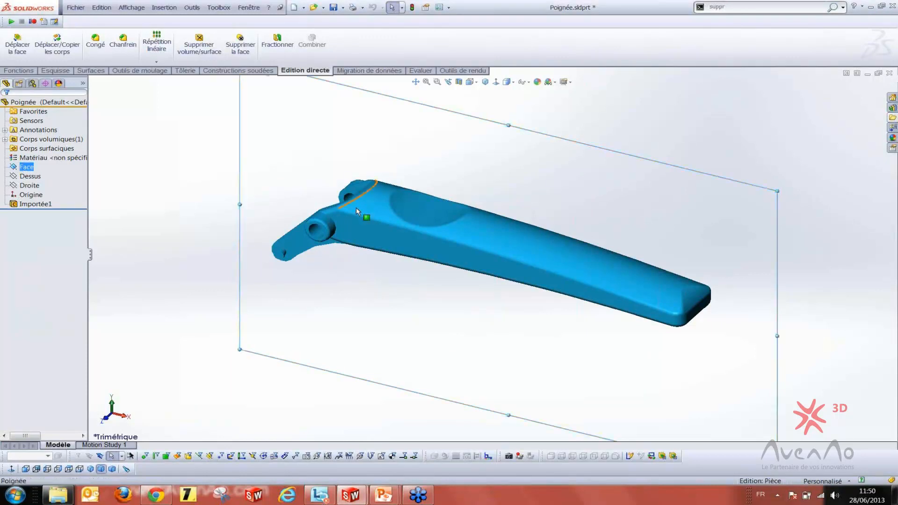
pyautogui.moveTo(357, 209); pyautogui.dragTo(318, 311, button='middle')
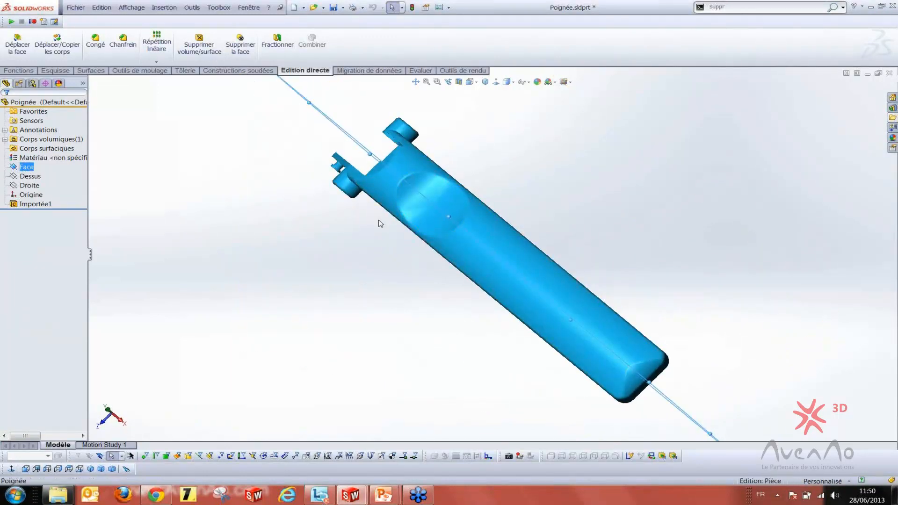
pyautogui.moveTo(380, 224); pyautogui.dragTo(459, 173, button='middle')
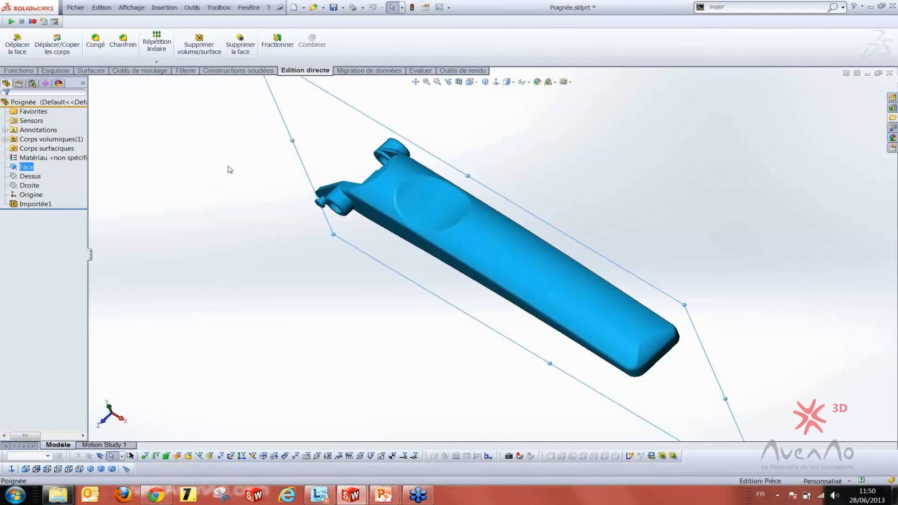
pyautogui.click(501, 154)
# Display the handle shaded with edges and orient it to the isometric view
pyautogui.click(525, 86)
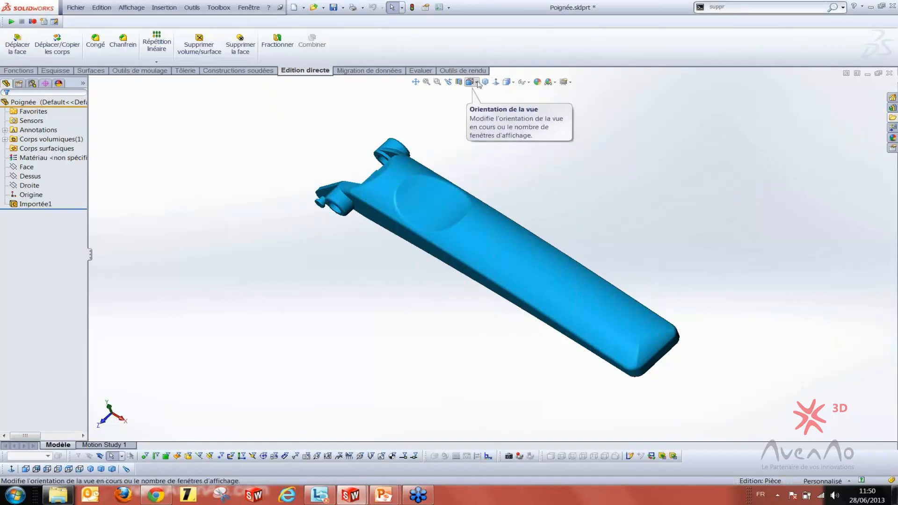
pyautogui.click(507, 83)
pyautogui.click(511, 95)
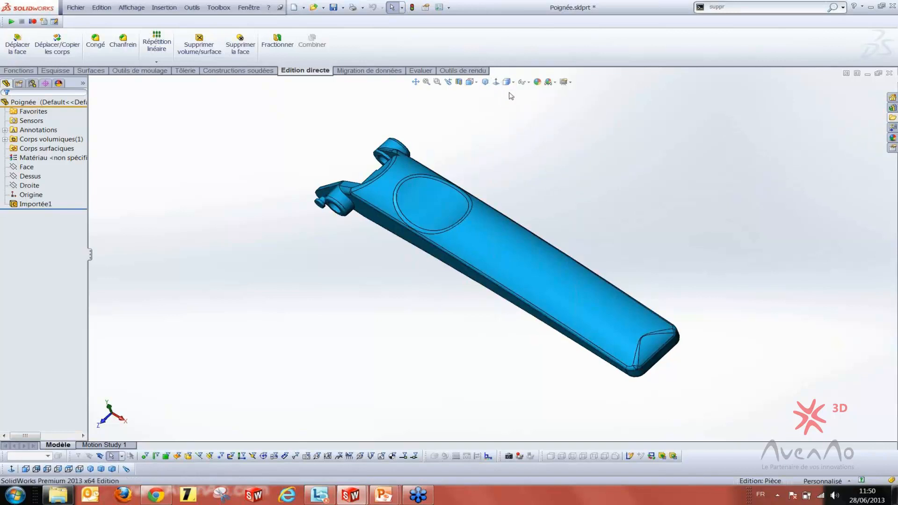
pyautogui.moveTo(359, 328); pyautogui.dragTo(553, 179, button='middle')
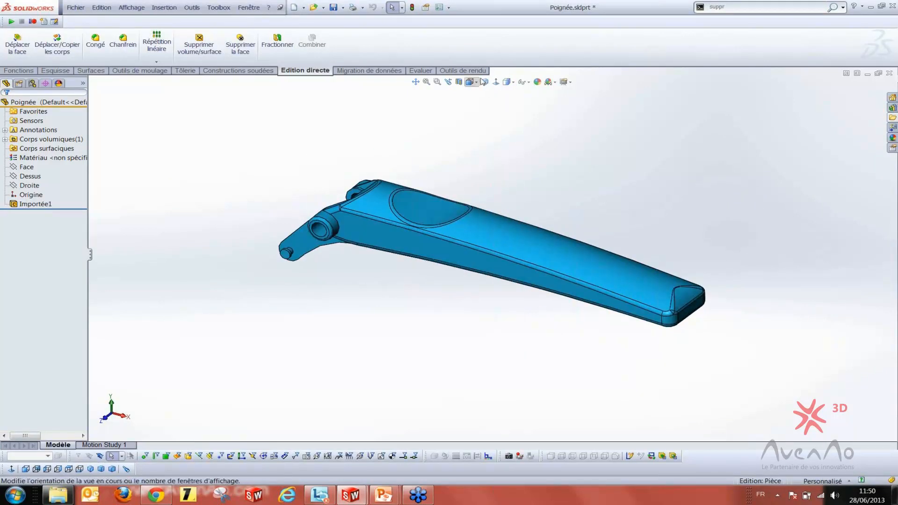
pyautogui.click(489, 84)
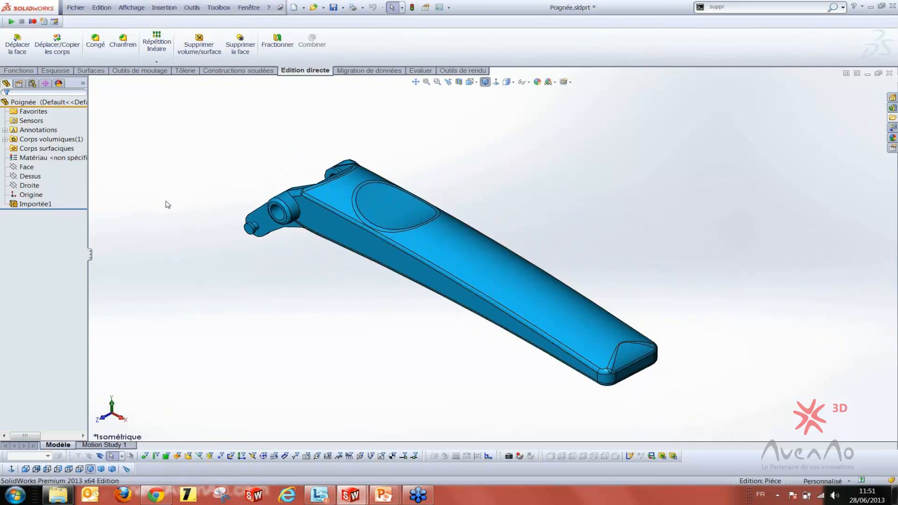
# Split the handle with the Face plane as the trimming tool, keeping both resulting bodies as separate solids
pyautogui.click(44, 149)
pyautogui.click(29, 168)
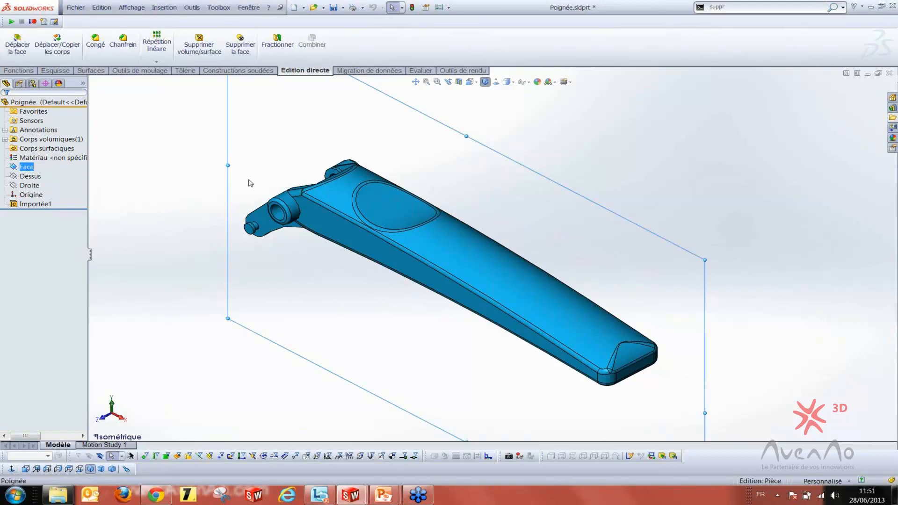
pyautogui.scroll(3, 261, 222)
pyautogui.moveTo(262, 227); pyautogui.dragTo(227, 131, button='middle')
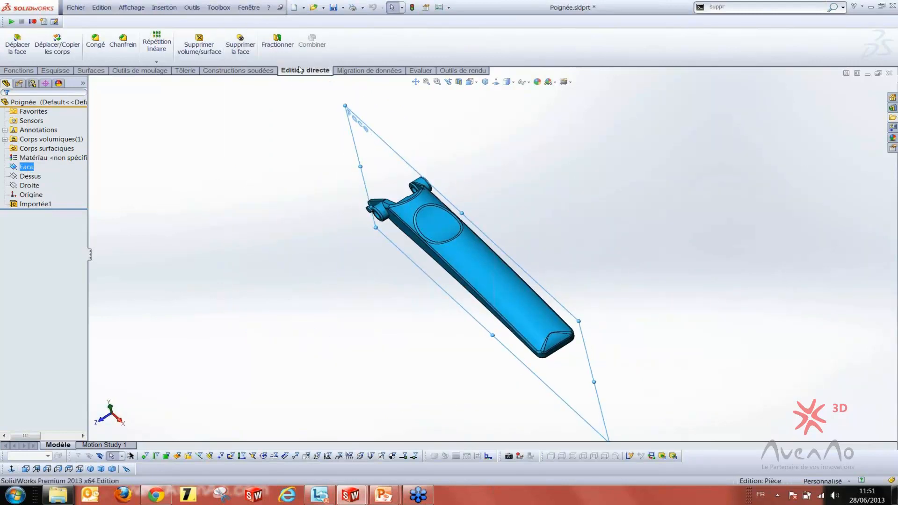
pyautogui.click(278, 54)
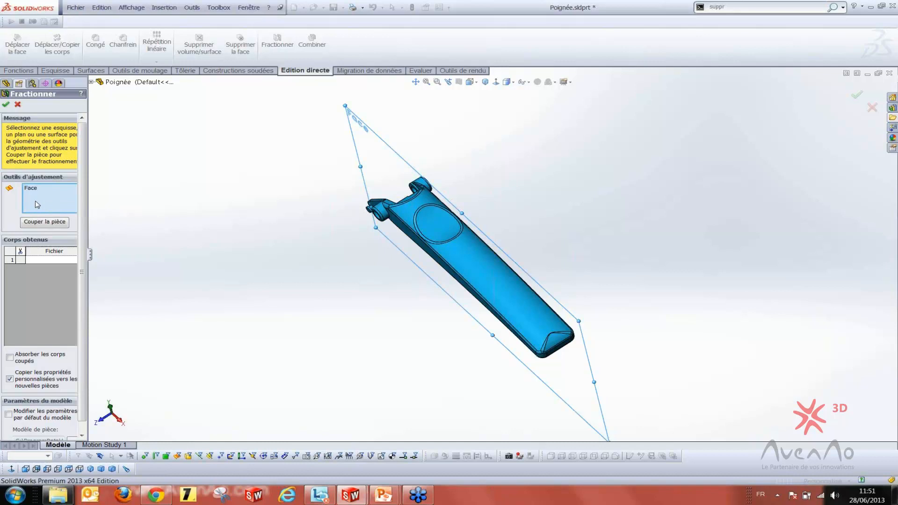
pyautogui.click(34, 223)
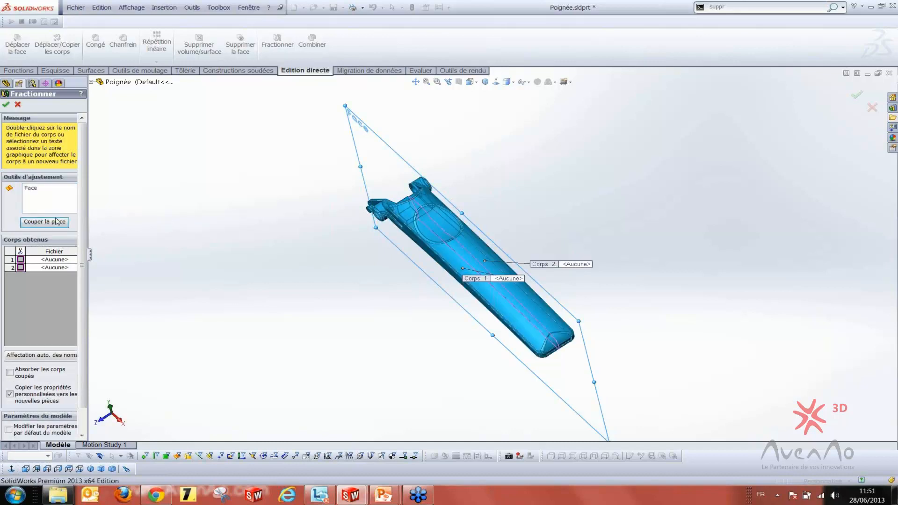
pyautogui.click(20, 266)
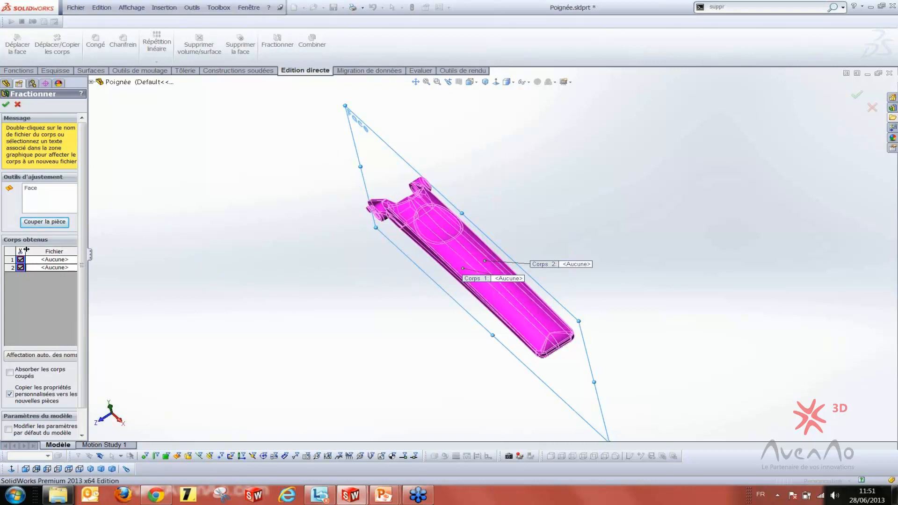
pyautogui.click(6, 104)
pyautogui.click(276, 239)
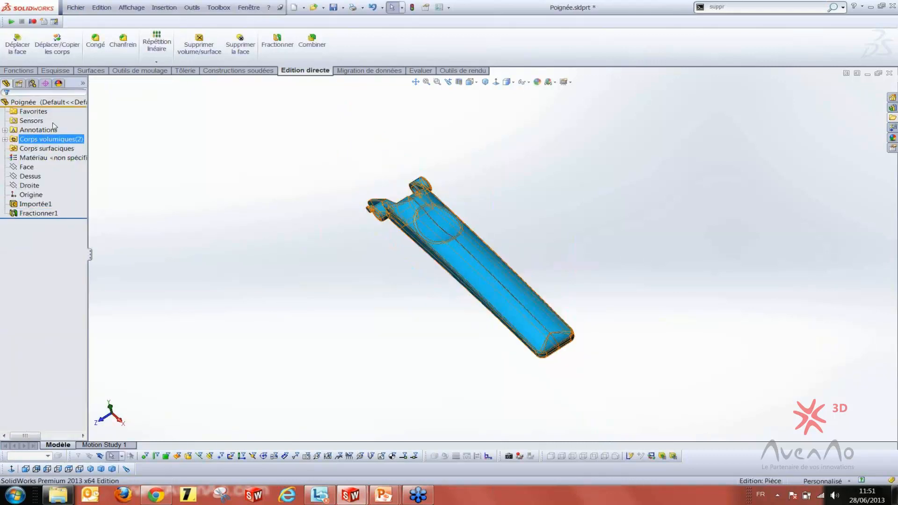
# List the solid bodies with their display states and hide Fractionner1[1], leaving only Fractionner1[2] shown
pyautogui.click(83, 84)
pyautogui.click(4, 139)
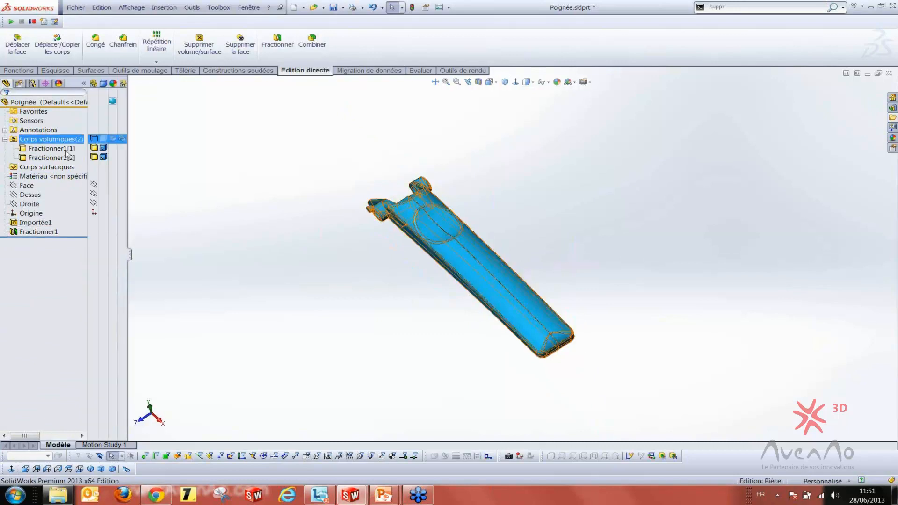
pyautogui.click(95, 158)
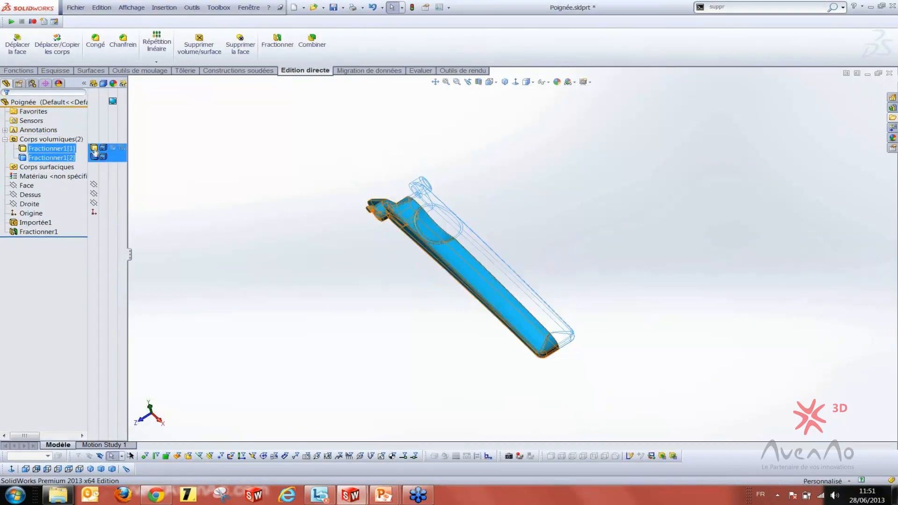
pyautogui.click(94, 148)
pyautogui.click(181, 175)
pyautogui.click(93, 158)
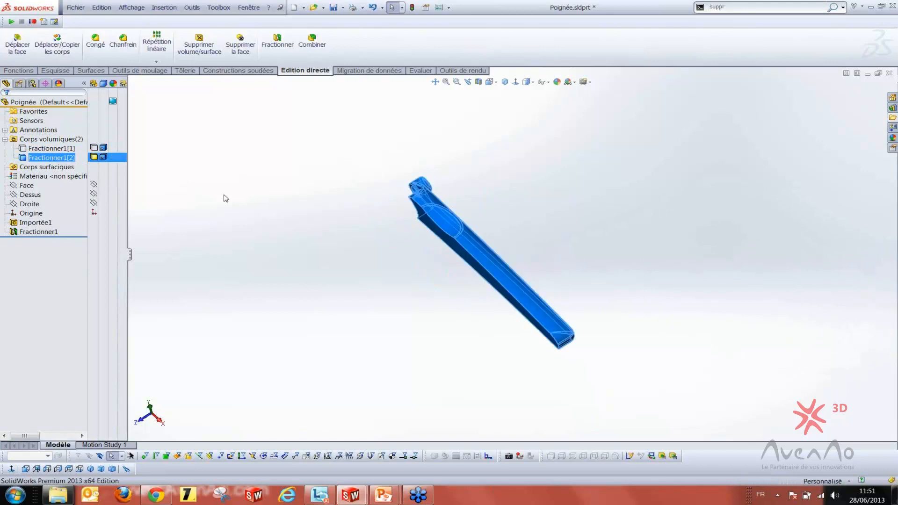
pyautogui.moveTo(285, 218); pyautogui.dragTo(499, 291, button='middle')
pyautogui.scroll(-5, 523, 276)
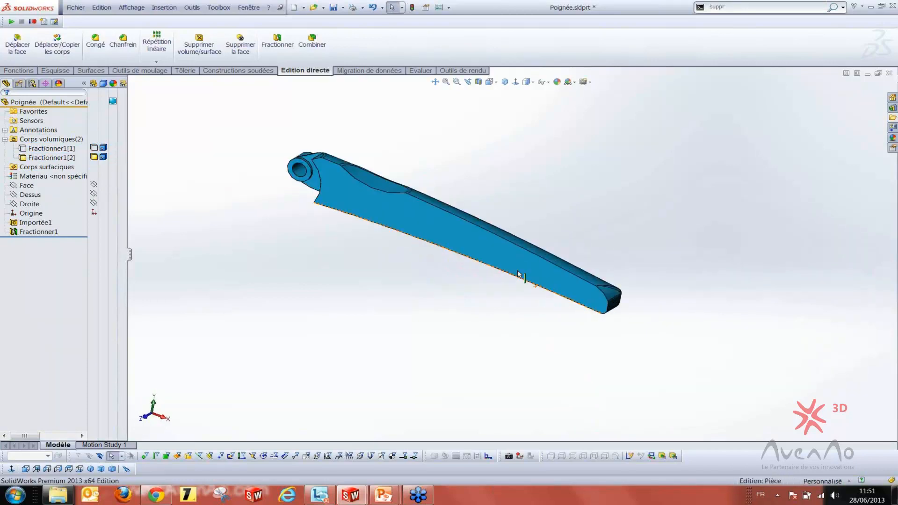
pyautogui.scroll(3, 295, 131)
pyautogui.moveTo(319, 217); pyautogui.dragTo(349, 212, button='middle')
pyautogui.scroll(-3, 422, 268)
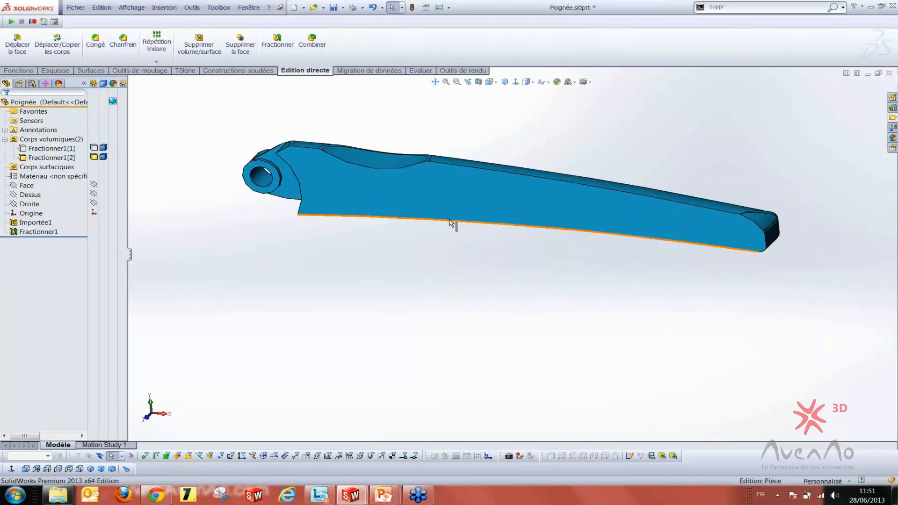
# Define a 0.5 mm thick shell on the visible handle half, with its large flat cut face removed
pyautogui.scroll(3, 423, 224)
pyautogui.moveTo(422, 224); pyautogui.dragTo(534, 223, button='middle')
pyautogui.scroll(-2, 534, 223)
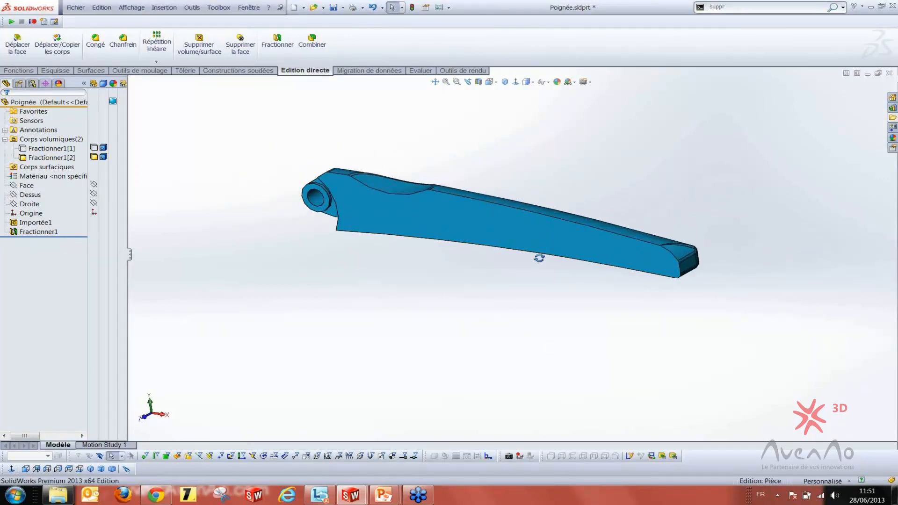
pyautogui.moveTo(539, 258); pyautogui.dragTo(557, 281, button='middle')
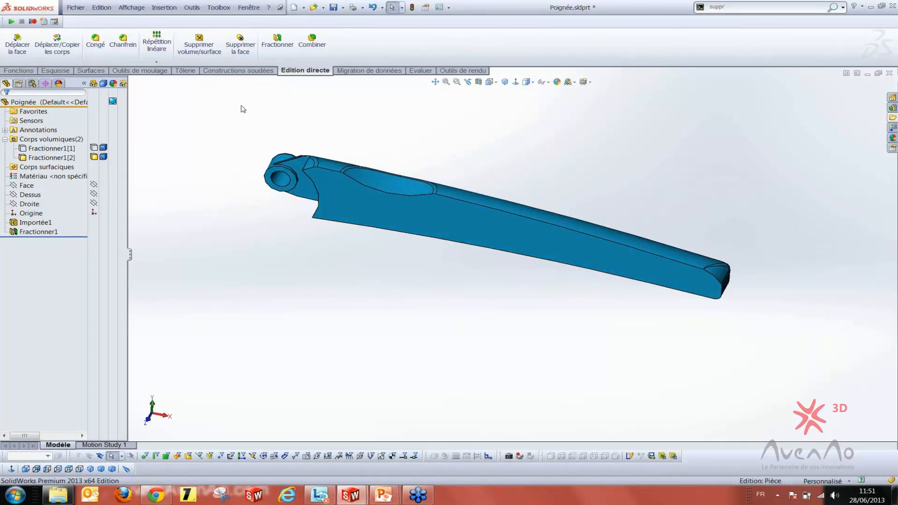
pyautogui.click(19, 71)
pyautogui.click(425, 60)
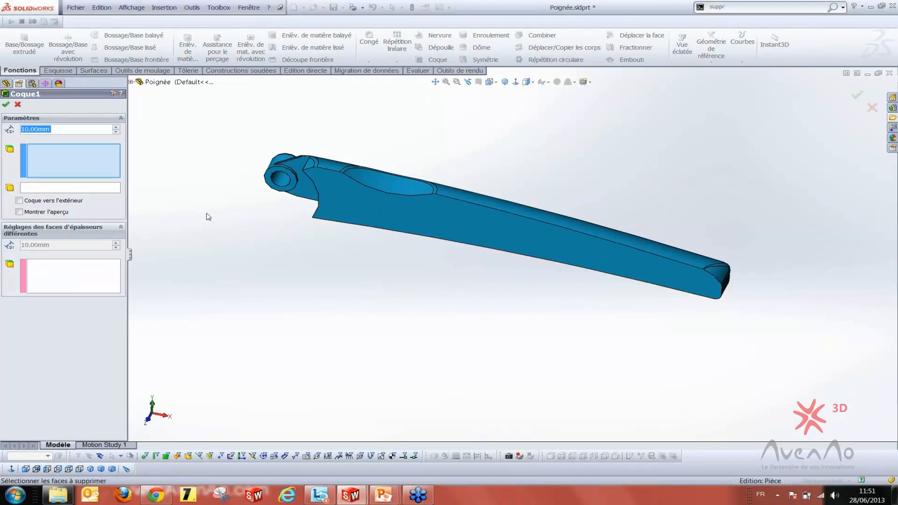
pyautogui.write('0.5')
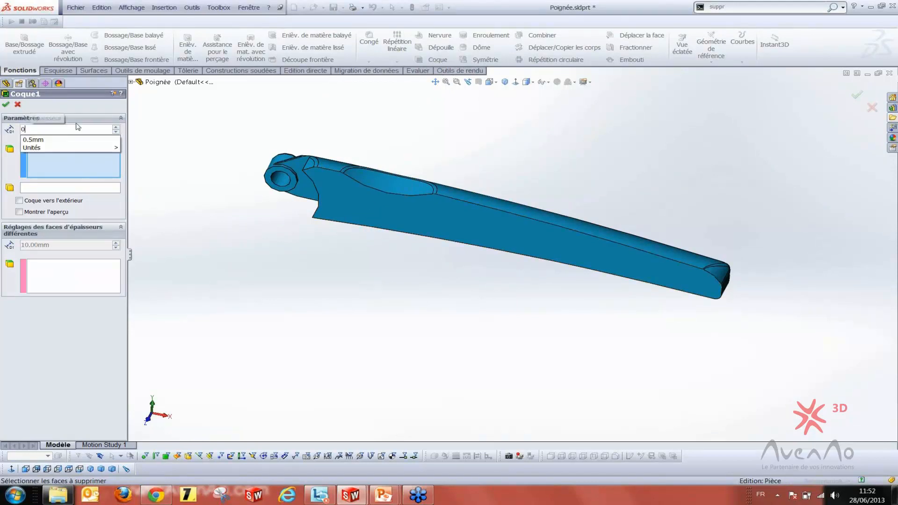
pyautogui.press('Return')
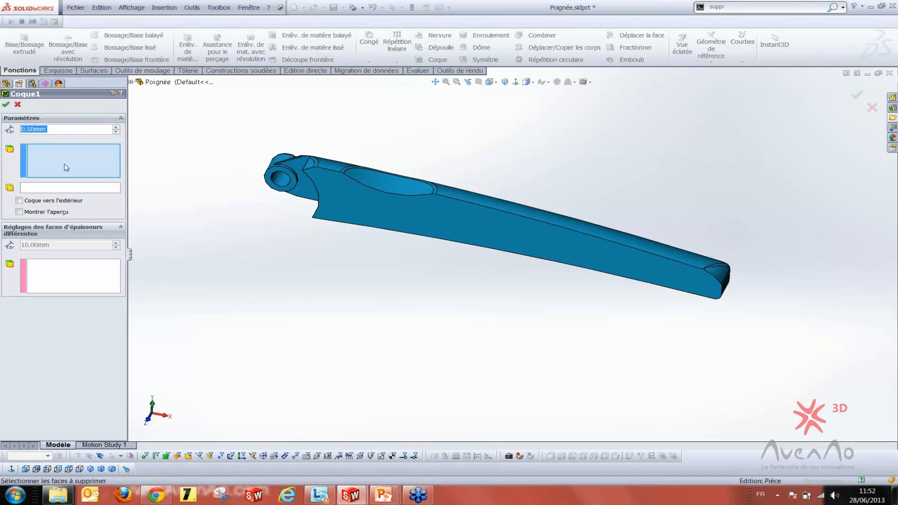
pyautogui.click(410, 212)
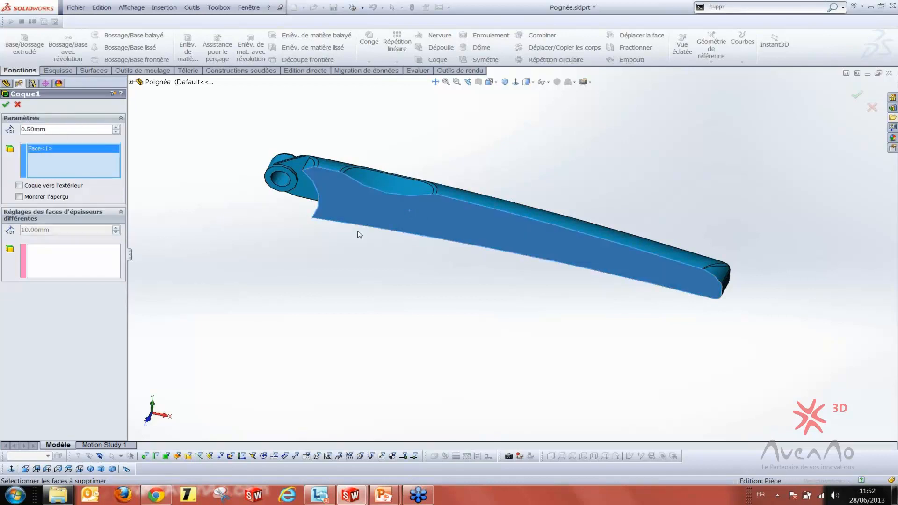
# Preview the shell around the handle's pivot end, turn the preview off and create the shell
pyautogui.click(24, 186)
pyautogui.click(19, 196)
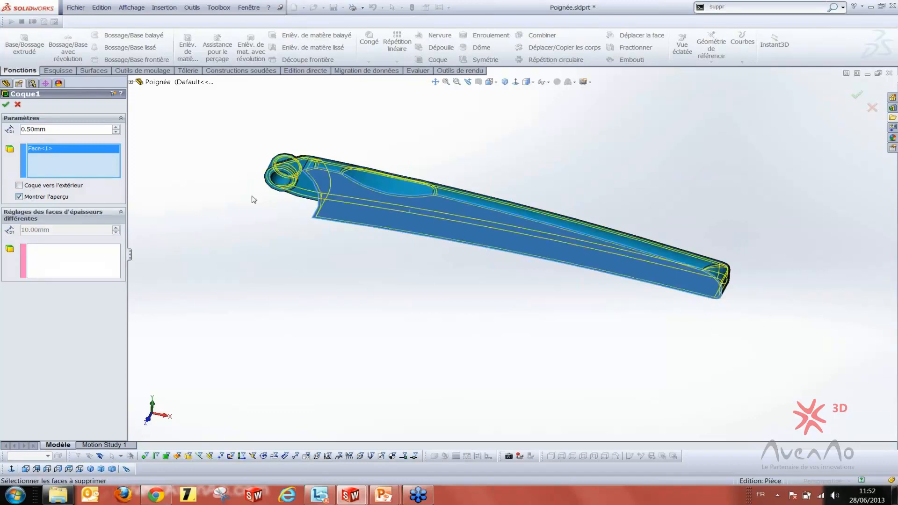
pyautogui.scroll(-4, 331, 188)
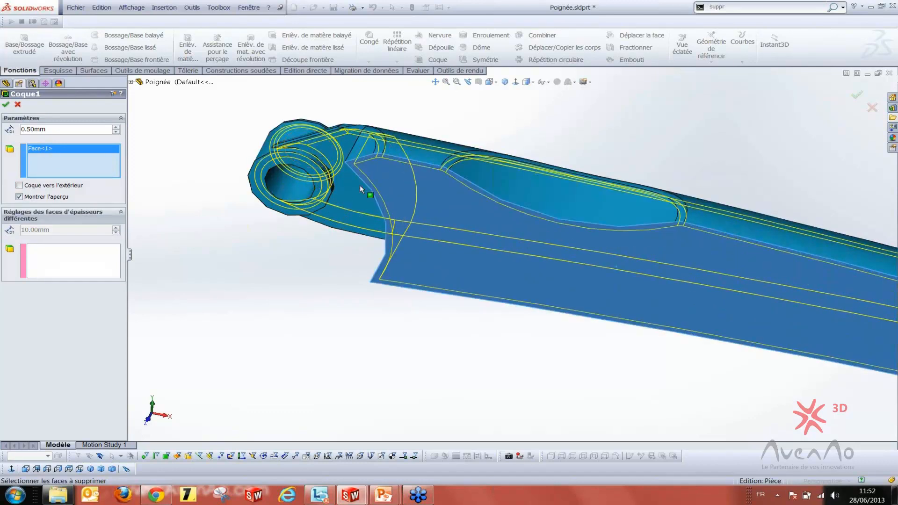
pyautogui.click(33, 198)
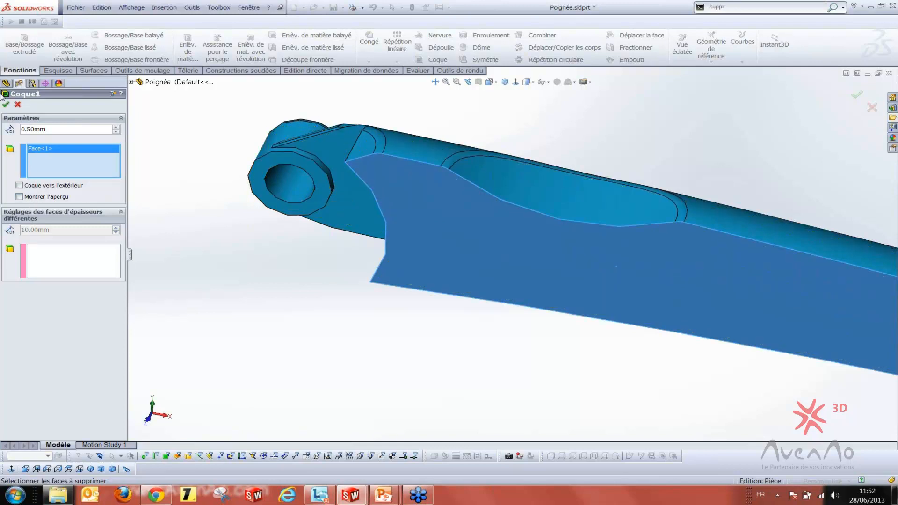
pyautogui.click(7, 104)
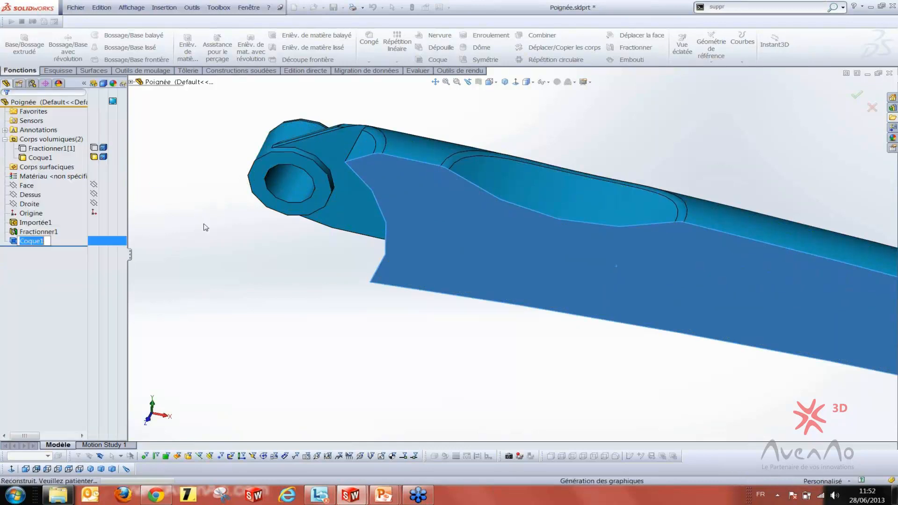
pyautogui.click(295, 242)
pyautogui.scroll(4, 296, 237)
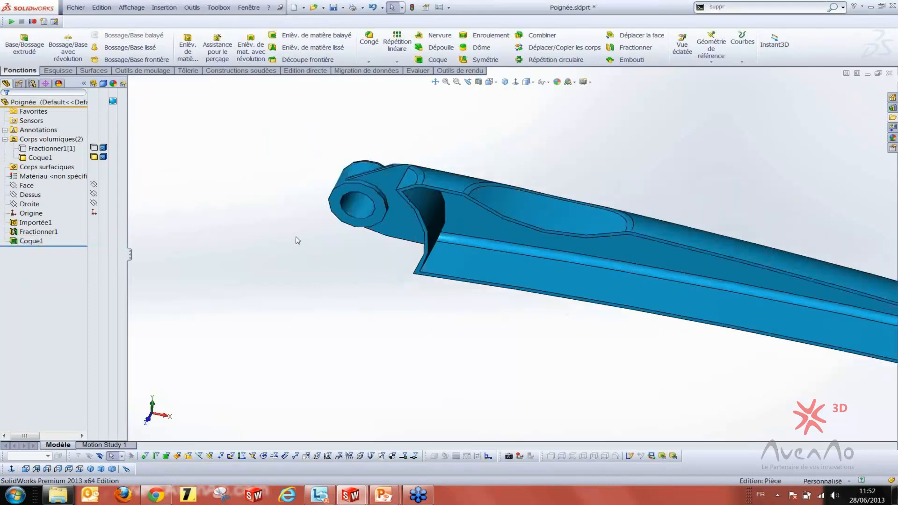
# Section the shelled handle with the Droite plane offset about -48 mm and examine the wall thickness inside the pivot end
pyautogui.click(479, 83)
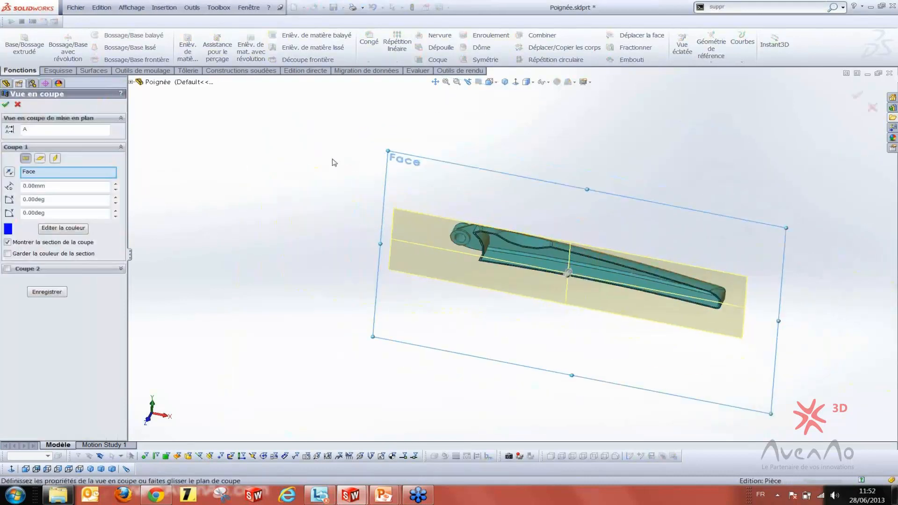
pyautogui.click(55, 158)
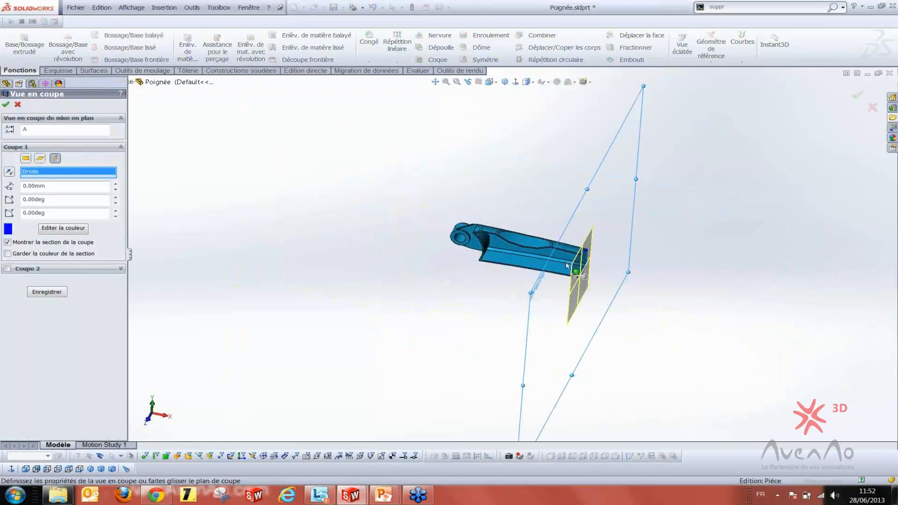
pyautogui.moveTo(533, 221); pyautogui.dragTo(540, 234, button='middle')
pyautogui.click(505, 82)
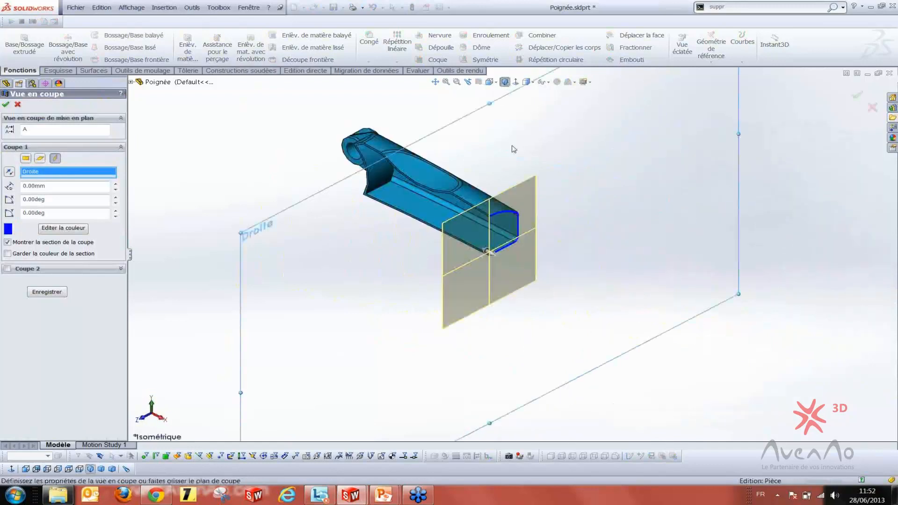
pyautogui.scroll(-1, 509, 177)
pyautogui.scroll(-2, 480, 211)
pyautogui.moveTo(475, 308); pyautogui.dragTo(223, 171)
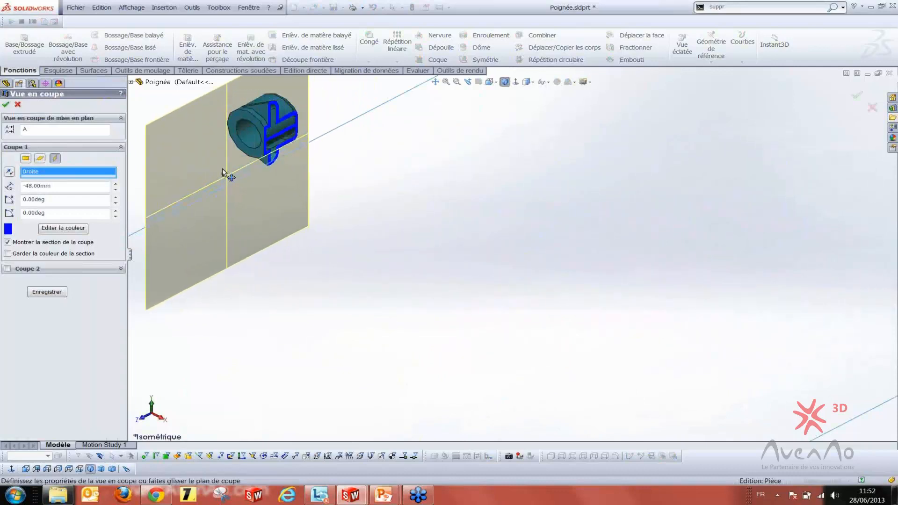
pyautogui.click(5, 105)
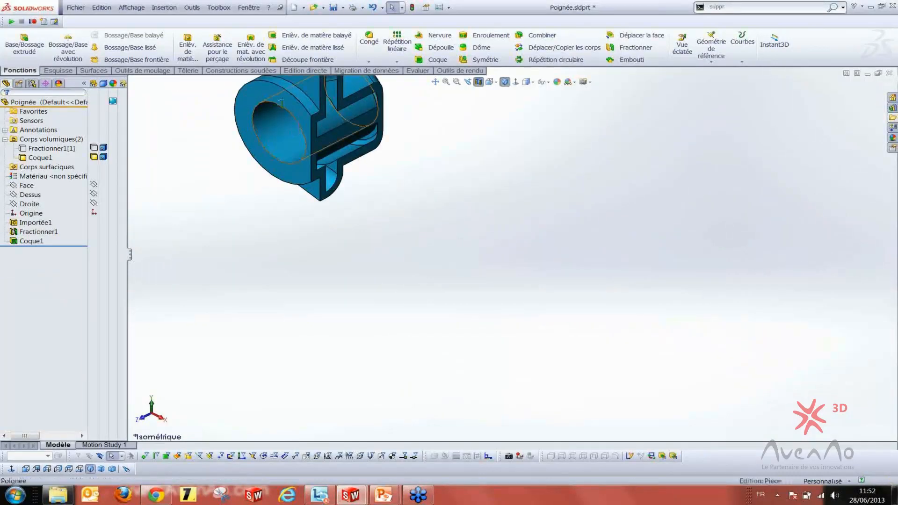
pyautogui.scroll(2, 392, 121)
pyautogui.scroll(-2, 391, 123)
pyautogui.moveTo(440, 194); pyautogui.dragTo(427, 207, button='middle')
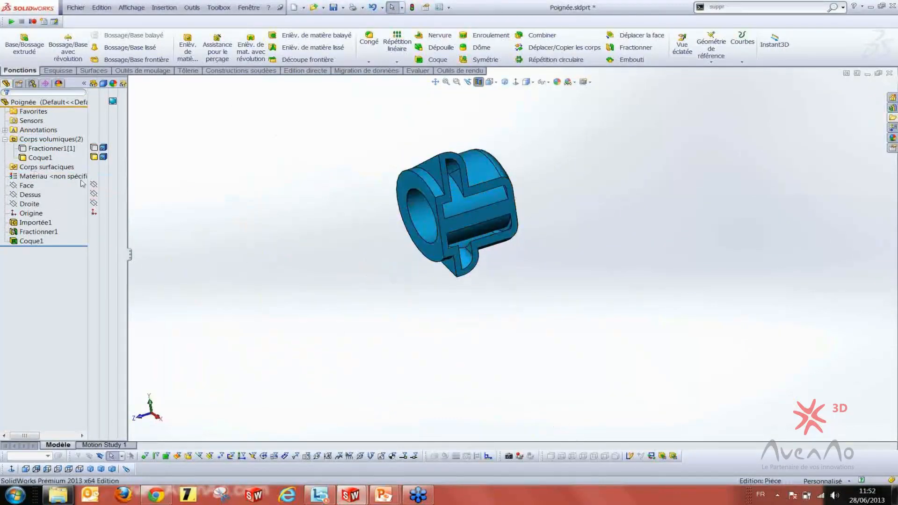
# Delete the shell feature Coque1 from the handle
pyautogui.click(32, 242)
pyautogui.press('Delete')
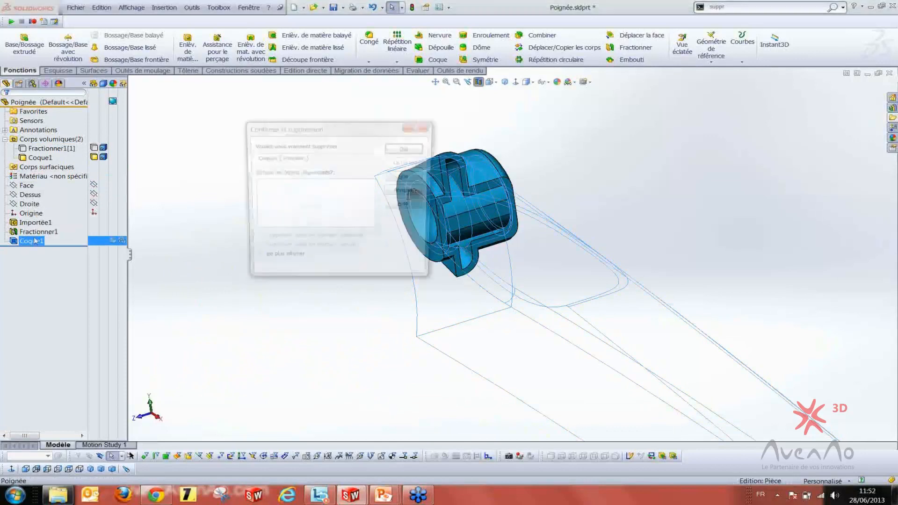
pyautogui.click(406, 149)
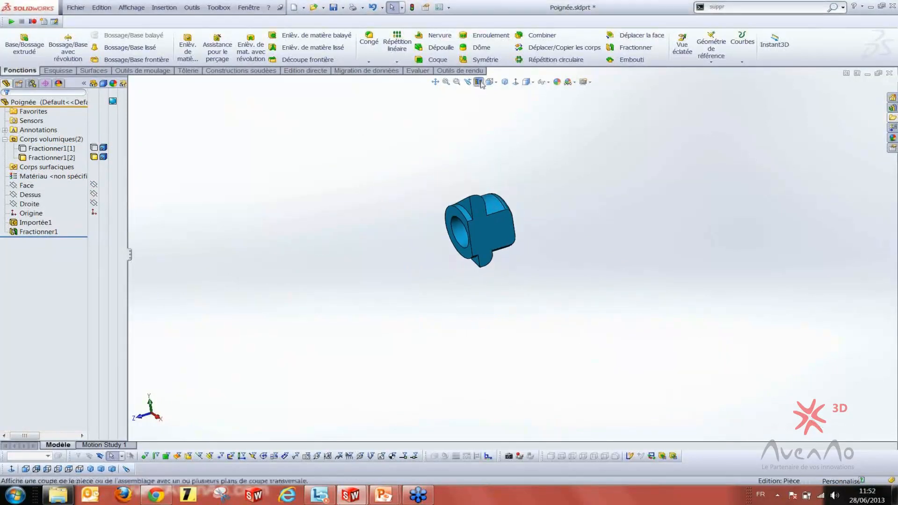
# Turn off the section view, examine the curved step face beside the pivot end and collapse the solid bodies list
pyautogui.moveTo(424, 86); pyautogui.dragTo(419, 299, button='middle')
pyautogui.scroll(-2, 436, 326)
pyautogui.click(474, 340)
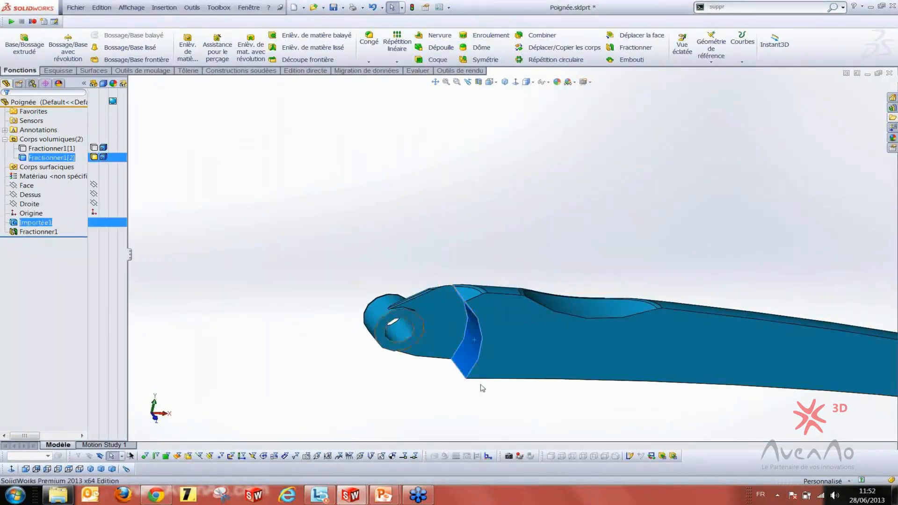
pyautogui.moveTo(457, 324); pyautogui.dragTo(513, 315, button='middle')
pyautogui.scroll(-2, 513, 315)
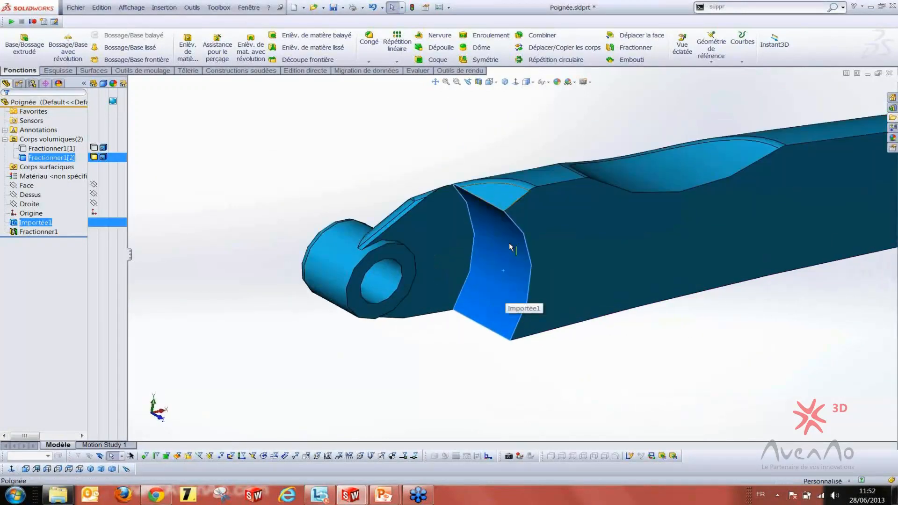
pyautogui.click(261, 182)
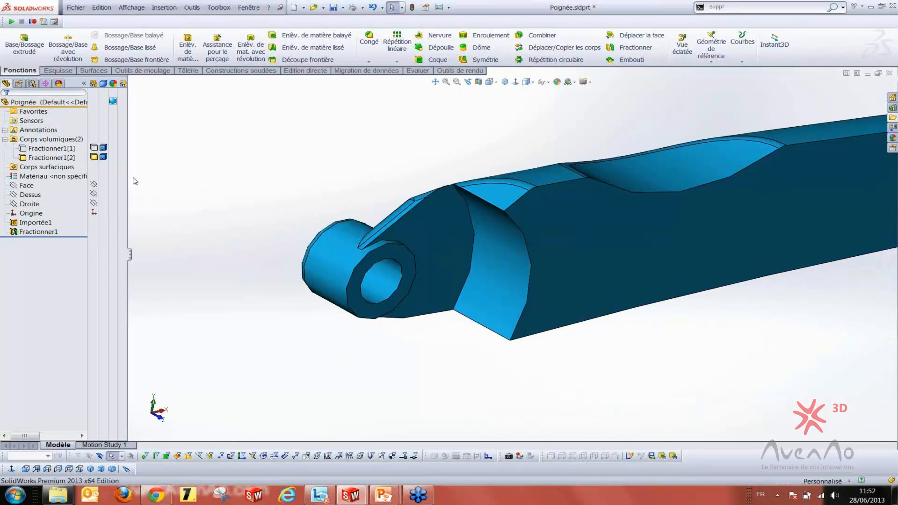
pyautogui.click(5, 140)
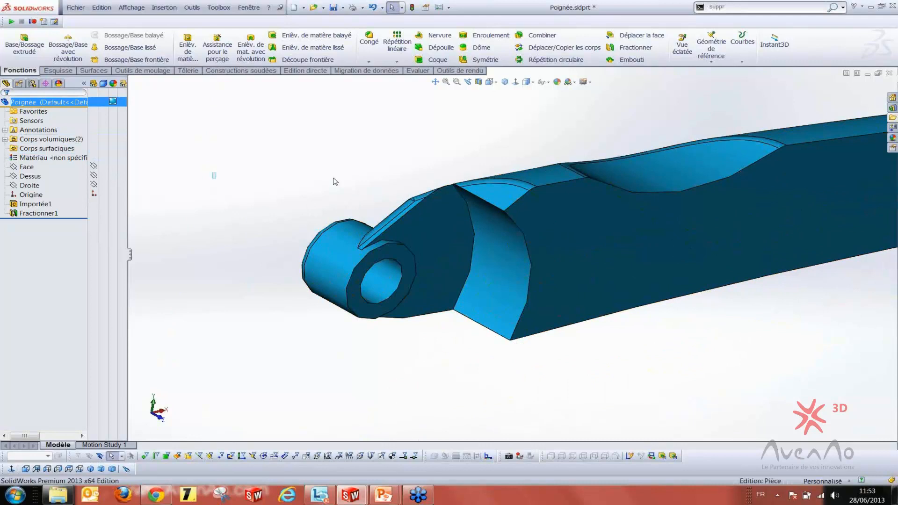
pyautogui.scroll(3, 519, 279)
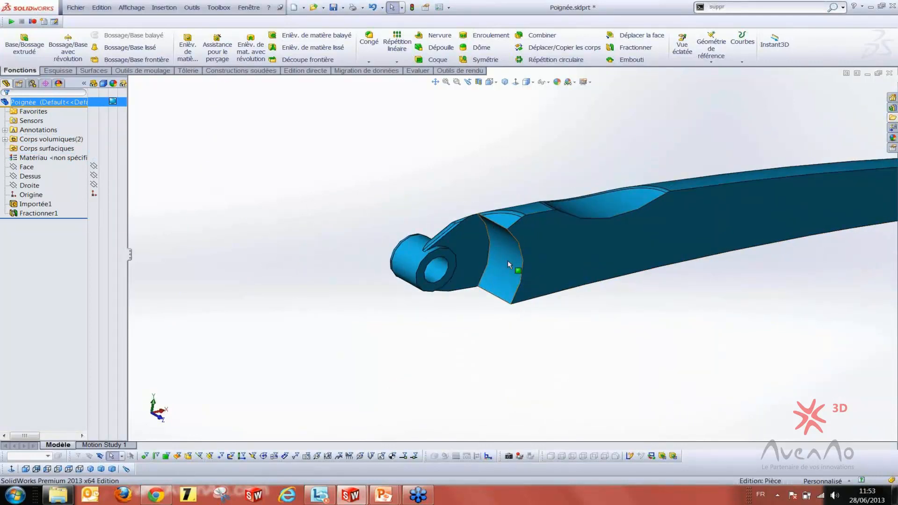
pyautogui.click(94, 71)
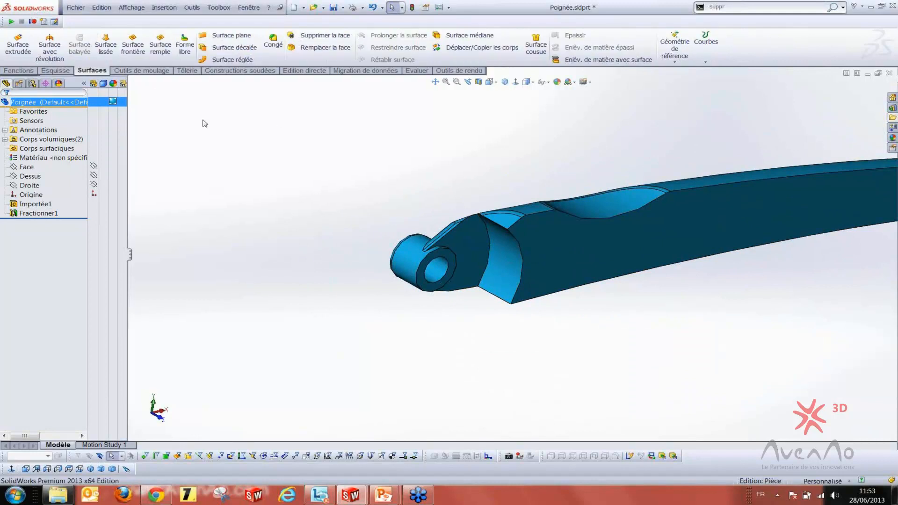
pyautogui.click(368, 71)
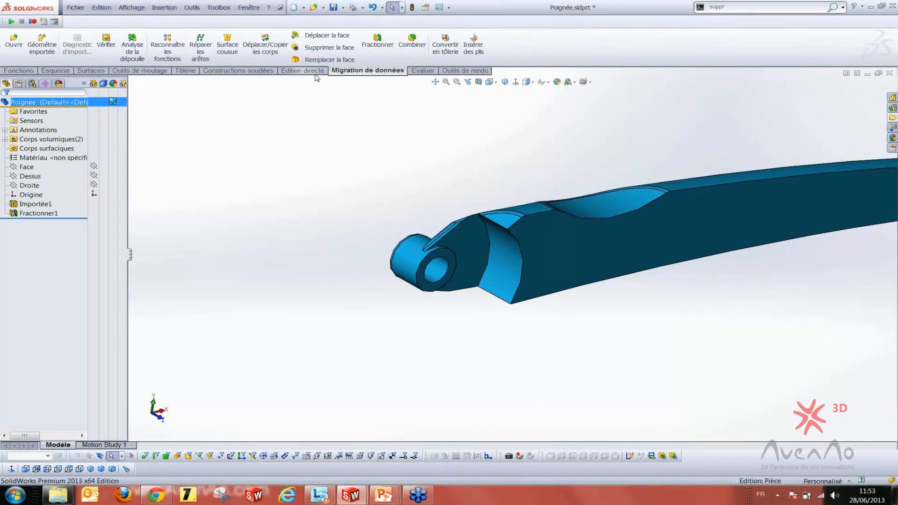
pyautogui.click(315, 71)
pyautogui.click(357, 72)
# Copy the curved step face beside the pivot end as a surface, using Offset Surface with a 0 mm distance
pyautogui.click(87, 71)
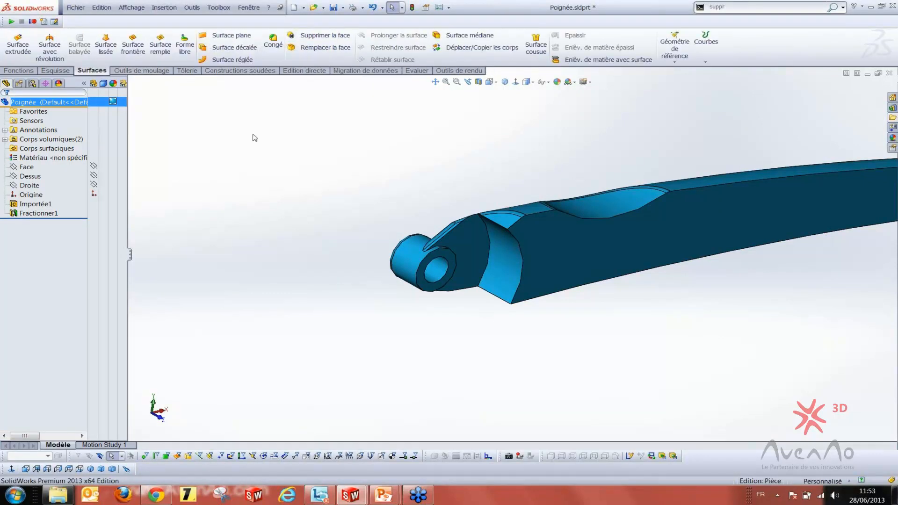
pyautogui.click(216, 48)
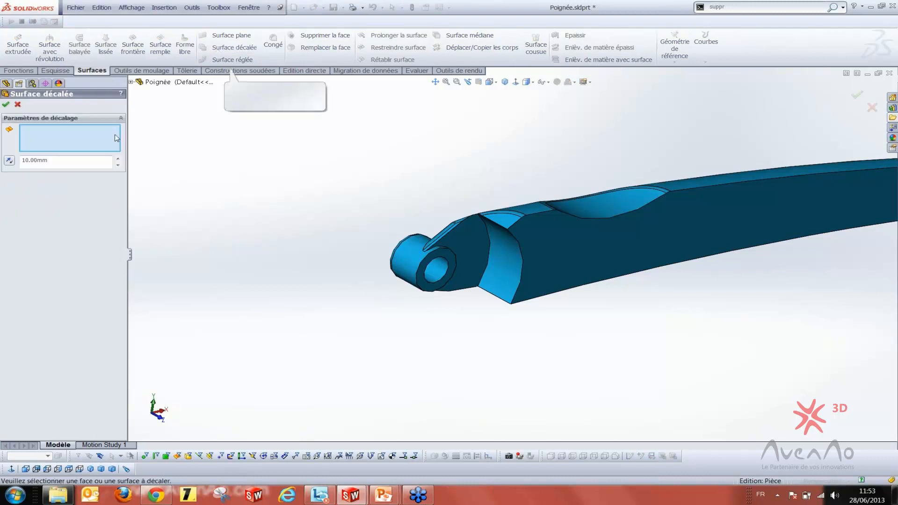
pyautogui.click(496, 263)
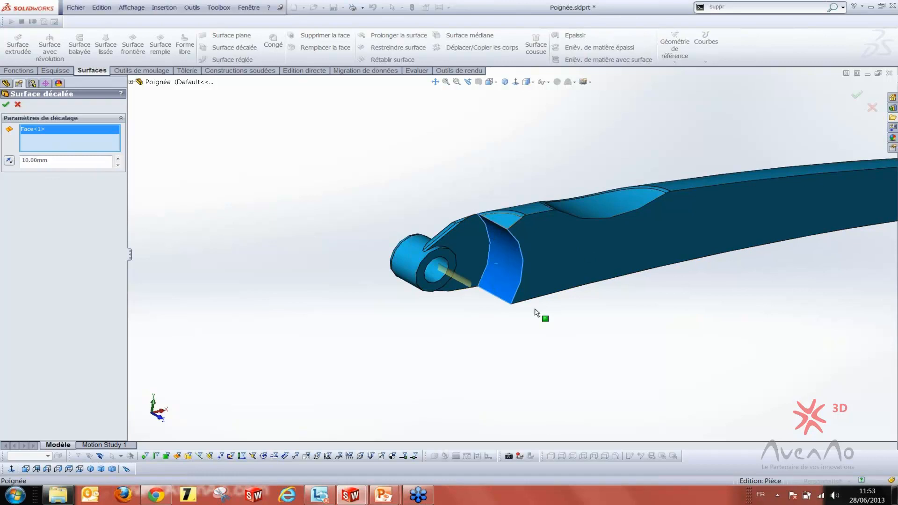
pyautogui.moveTo(66, 164); pyautogui.dragTo(1, 164)
pyautogui.write('0')
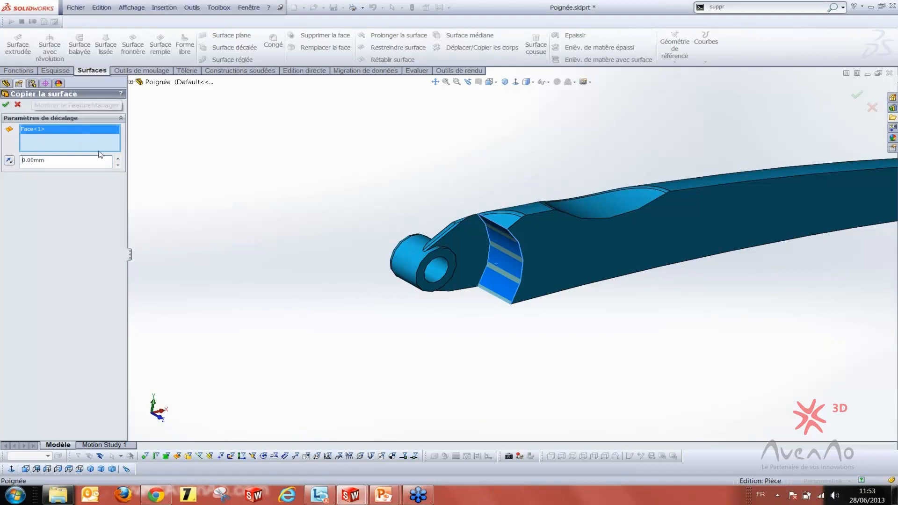
pyautogui.click(118, 159)
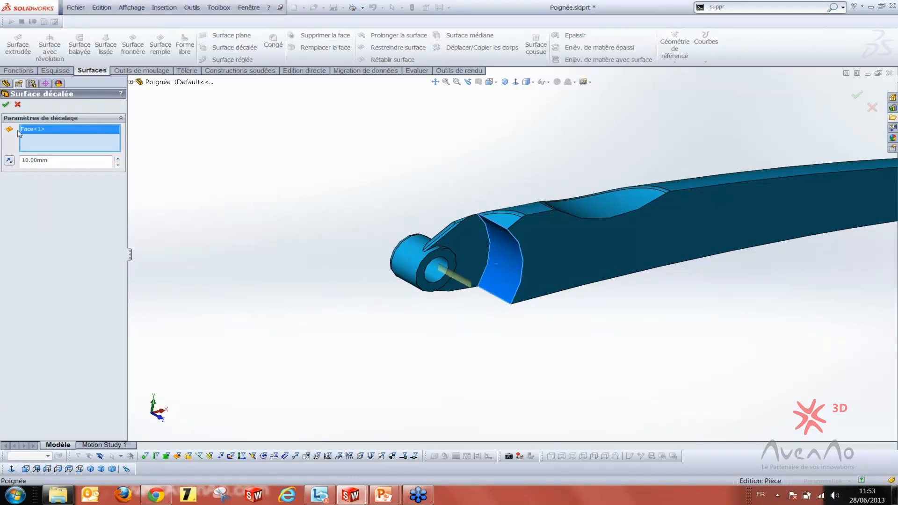
pyautogui.click(118, 165)
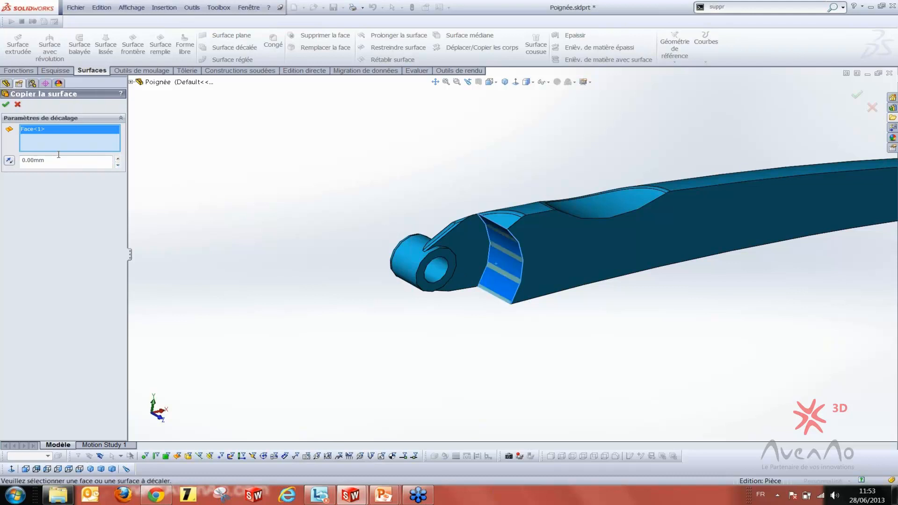
pyautogui.click(7, 102)
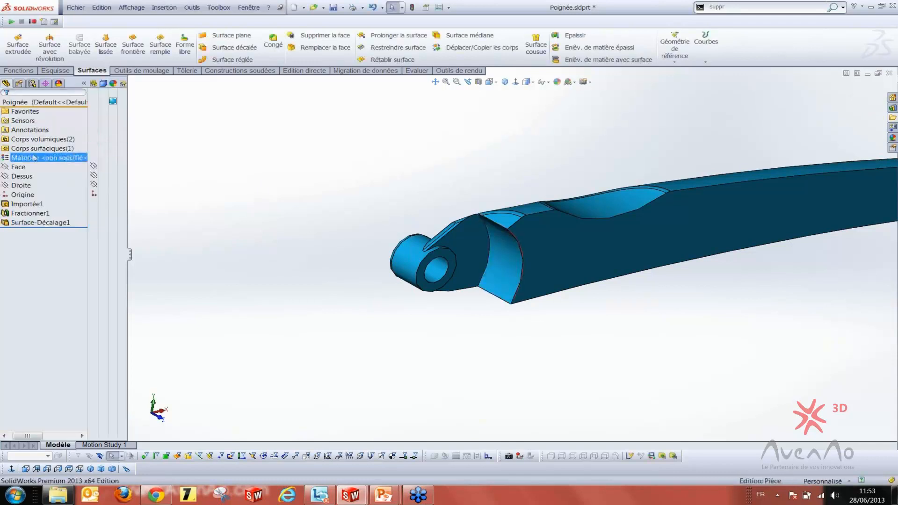
# List the surface bodies and select the surface copied from the curved step face
pyautogui.click(10, 140)
pyautogui.click(12, 149)
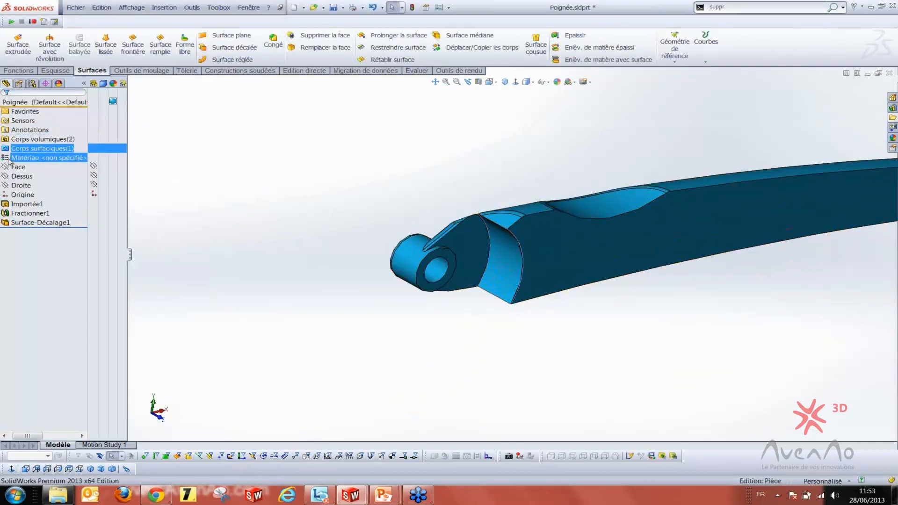
pyautogui.click(5, 148)
pyautogui.click(56, 158)
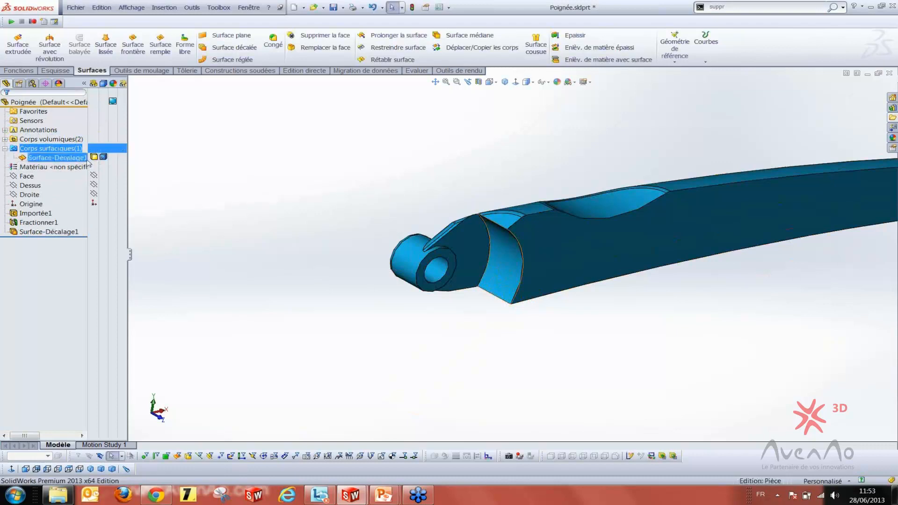
# Expand the solid bodies list and hide the handle body Fractionner1[2] to isolate the copied curved surface
pyautogui.click(94, 157)
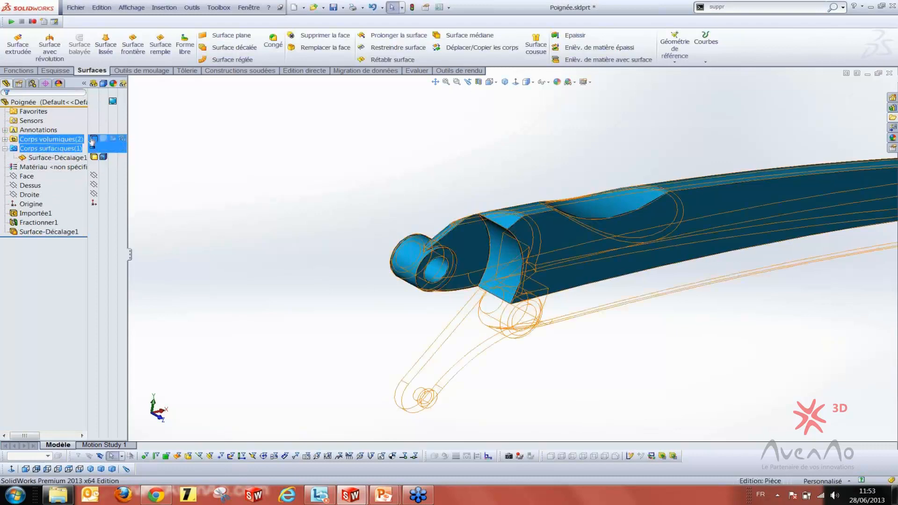
pyautogui.click(5, 140)
pyautogui.click(94, 158)
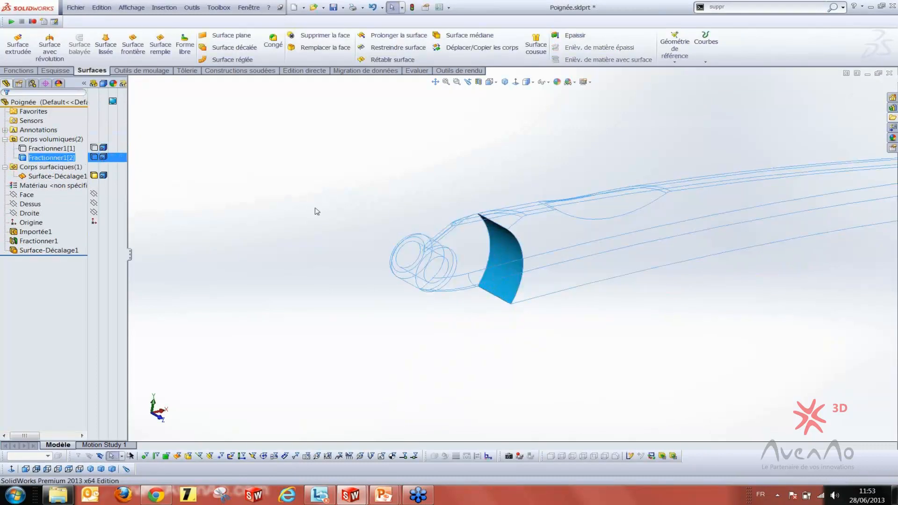
pyautogui.click(373, 240)
pyautogui.moveTo(415, 232)
pyautogui.mouseDown(button='middle')
pyautogui.moveTo(423, 256)
pyautogui.moveTo(419, 242)
pyautogui.mouseUp(button='middle')
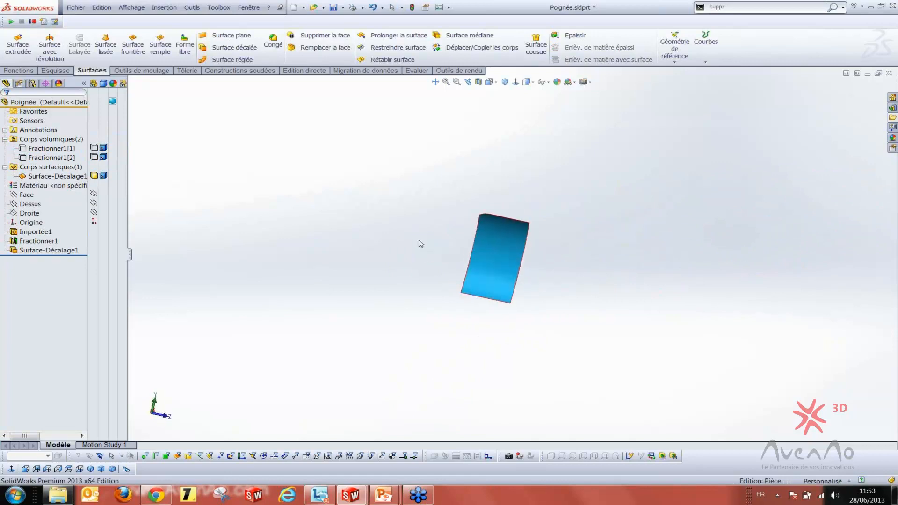
# Redisplay the handle body to examine how the copied surface sits against the pivot end, and hide the body again
pyautogui.click(95, 158)
pyautogui.click(266, 224)
pyautogui.moveTo(517, 268); pyautogui.dragTo(492, 274, button='middle')
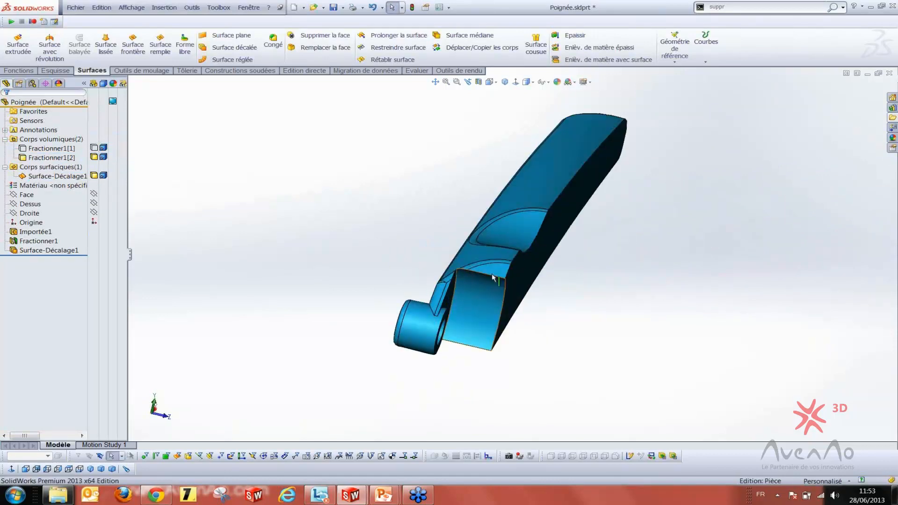
pyautogui.scroll(-3, 492, 273)
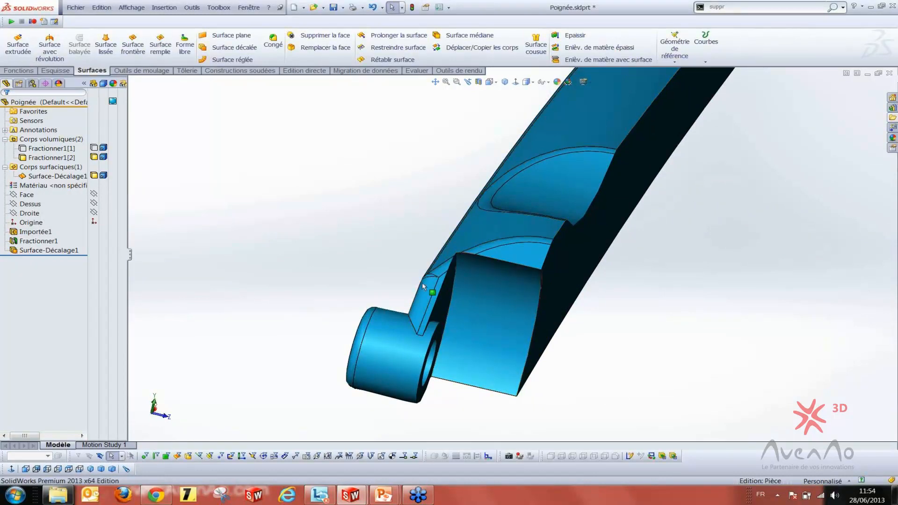
pyautogui.click(110, 159)
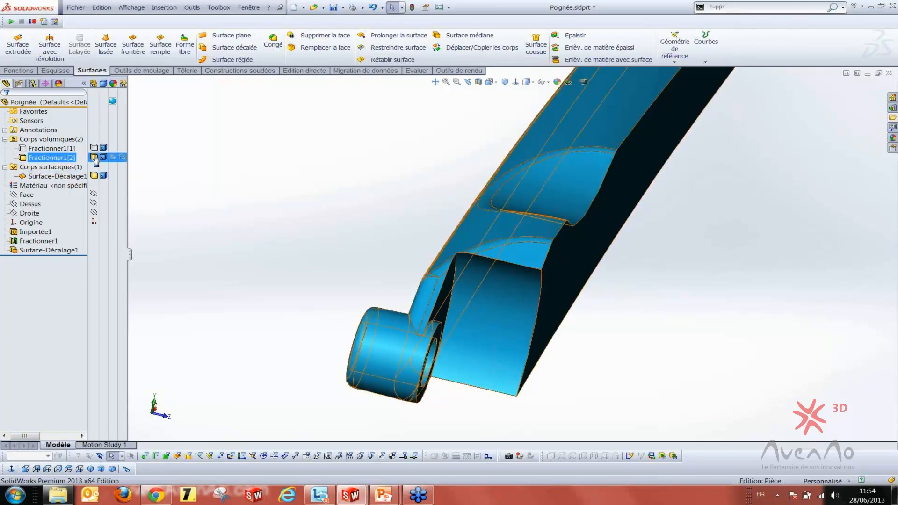
pyautogui.click(94, 158)
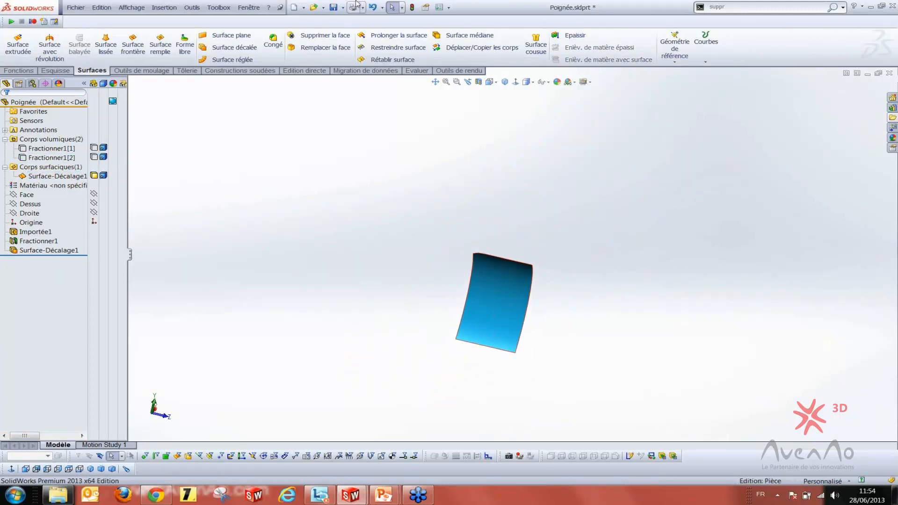
# Start an Extend Surface on the copied surface's curved edge facing the pivot end, with a 5 mm distance
pyautogui.click(384, 37)
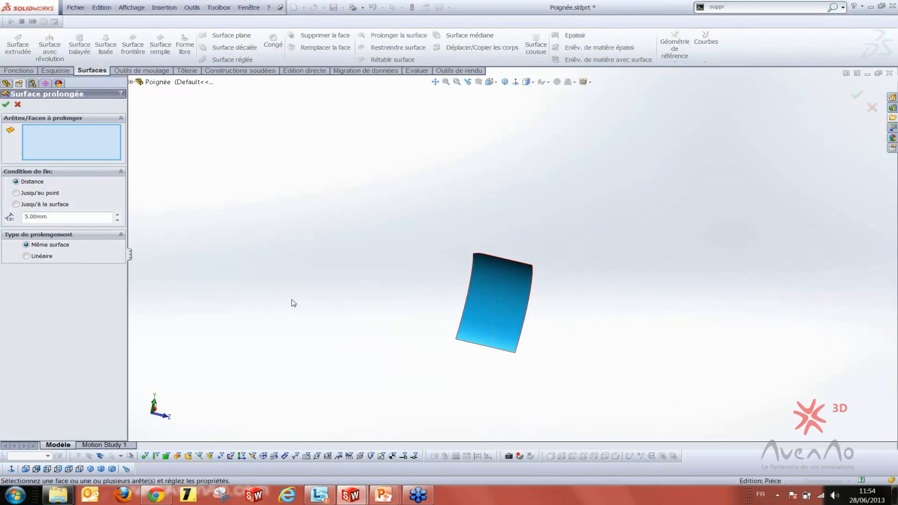
pyautogui.click(469, 292)
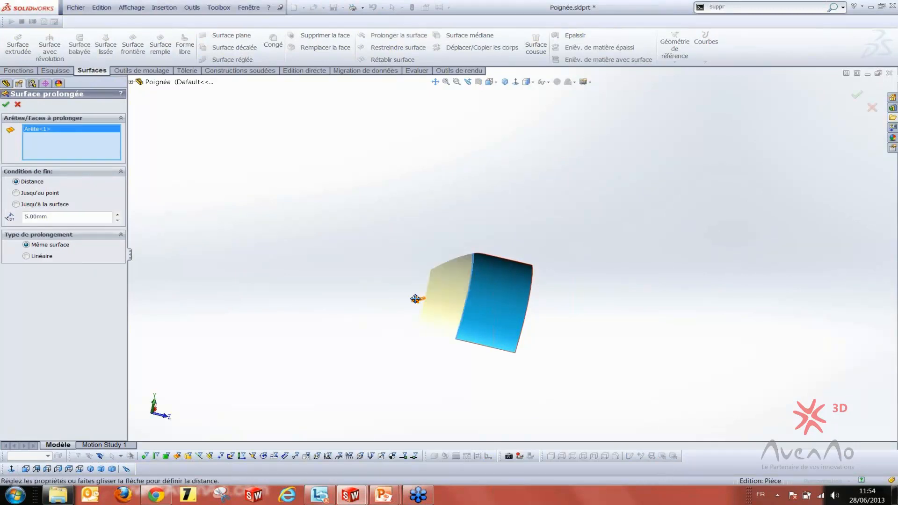
pyautogui.moveTo(436, 281); pyautogui.dragTo(398, 291, button='middle')
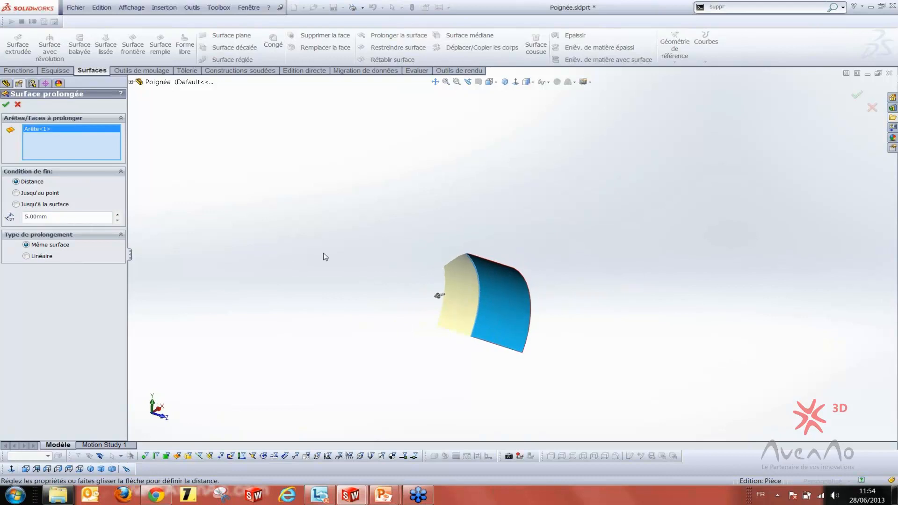
# Try the linear extension type and compare its preview with the same-surface extension
pyautogui.click(27, 256)
pyautogui.click(33, 247)
pyautogui.click(33, 257)
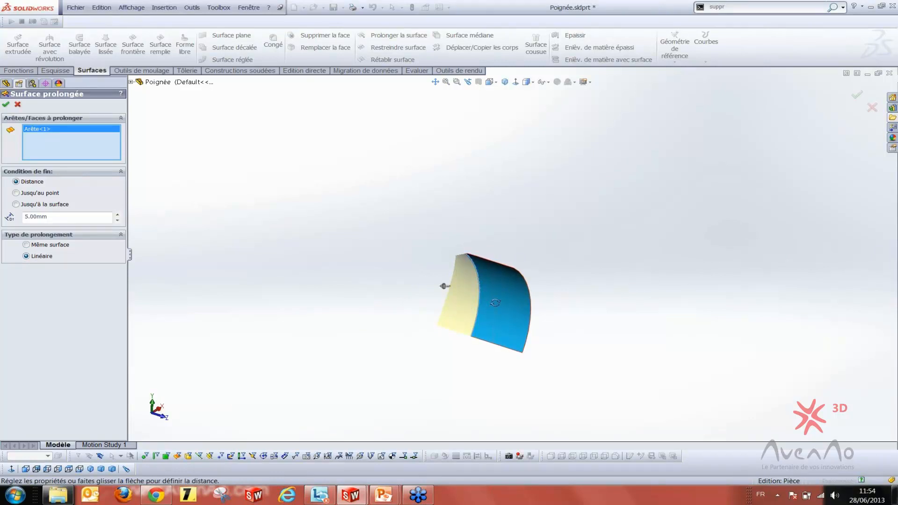
pyautogui.moveTo(506, 347)
pyautogui.mouseDown(button='middle')
pyautogui.moveTo(519, 352)
pyautogui.moveTo(495, 345)
pyautogui.mouseUp(button='middle')
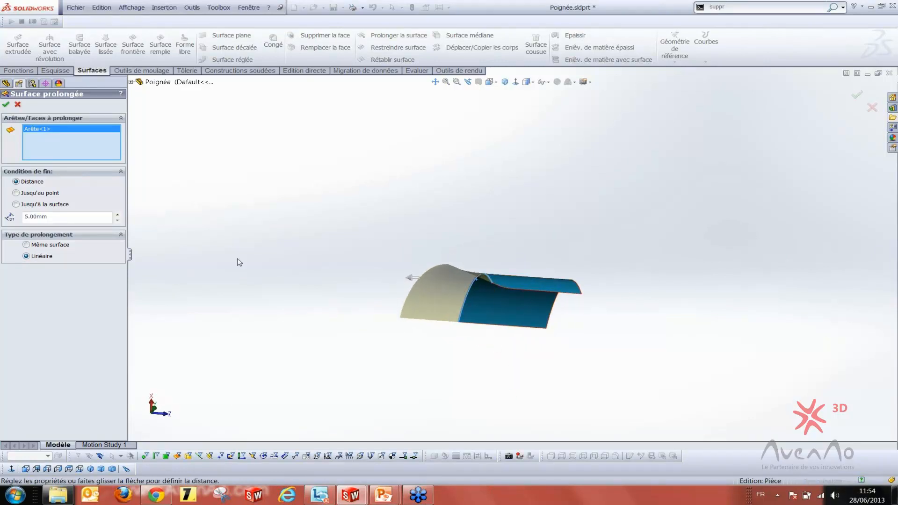
# Set the extension type to same surface, check the preview's curvature and complete the surface extension
pyautogui.click(37, 247)
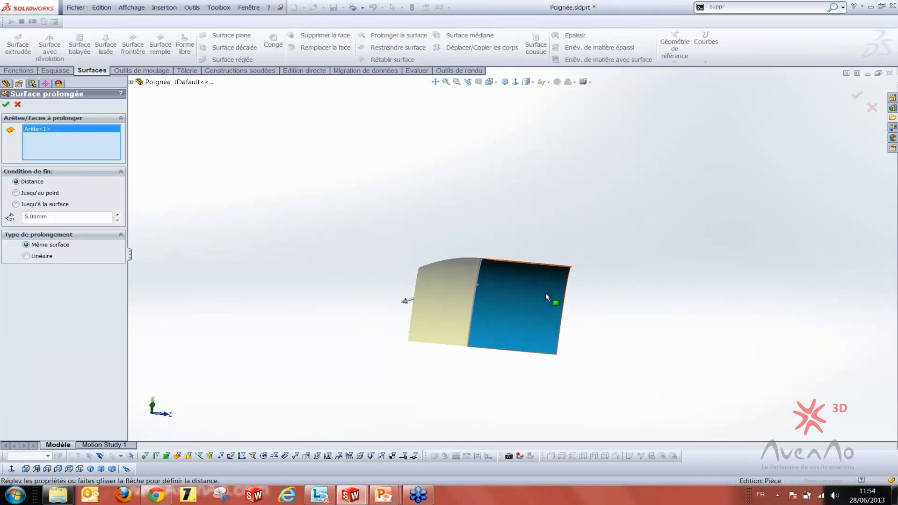
pyautogui.moveTo(538, 308); pyautogui.dragTo(511, 338, button='middle')
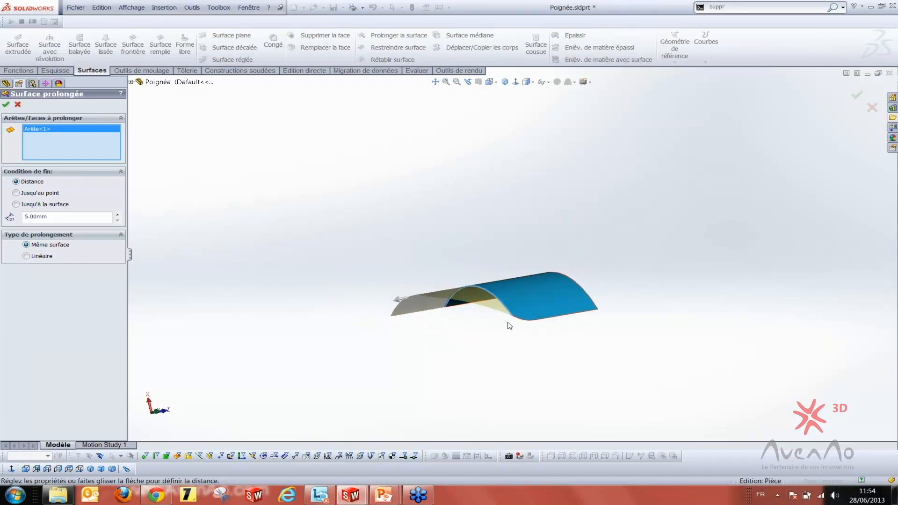
pyautogui.moveTo(392, 319); pyautogui.dragTo(406, 235, button='middle')
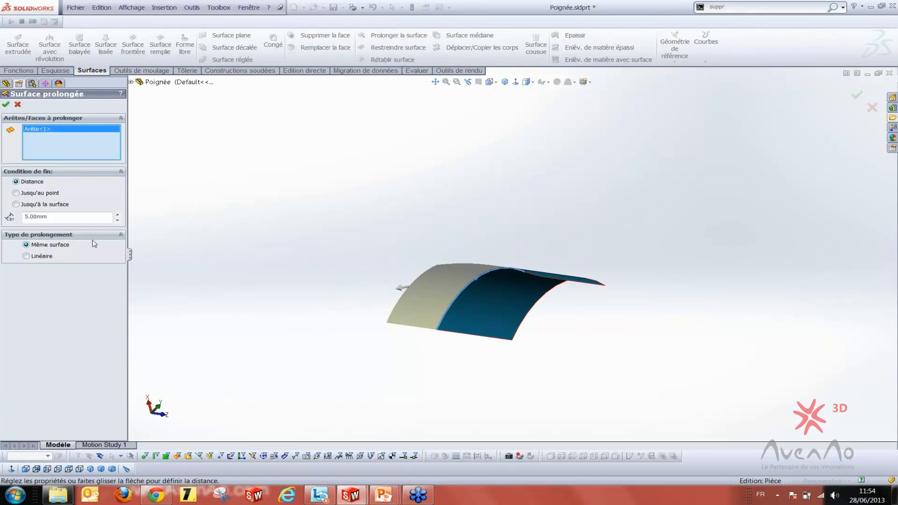
pyautogui.click(6, 106)
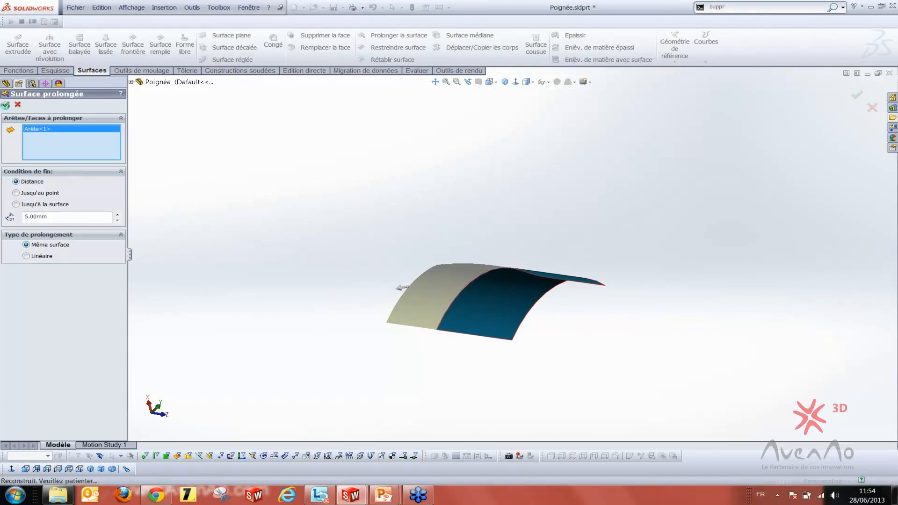
# Show the handle body Fractionner1[2] again and examine how the extended surface crosses the pivot end
pyautogui.click(103, 158)
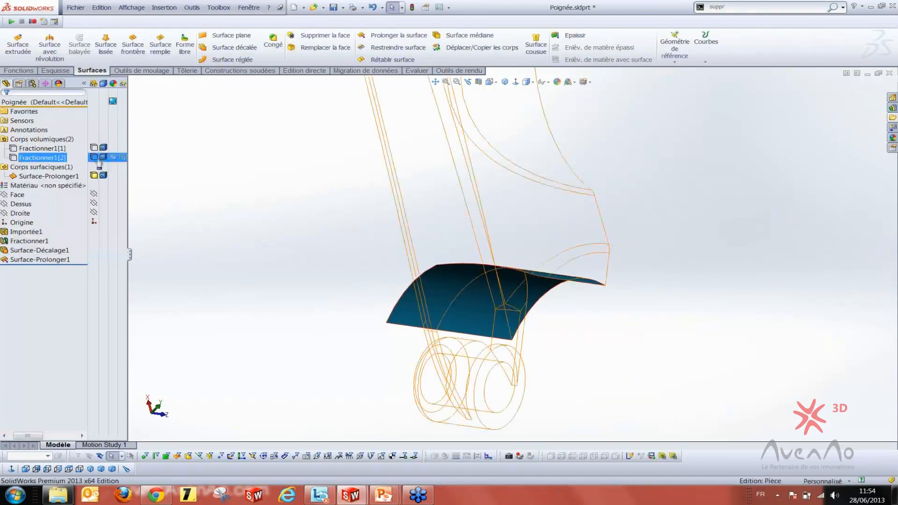
pyautogui.click(96, 158)
pyautogui.moveTo(361, 213)
pyautogui.mouseDown(button='middle')
pyautogui.moveTo(310, 191)
pyautogui.moveTo(337, 206)
pyautogui.moveTo(416, 204)
pyautogui.moveTo(407, 227)
pyautogui.mouseUp(button='middle')
pyautogui.click(318, 202)
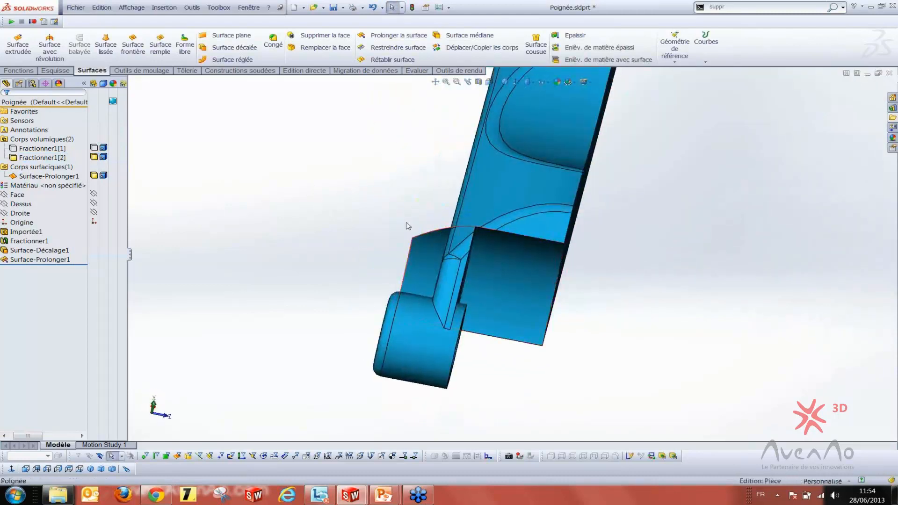
# Split the visible half of the handle with the extended surface, keeping both the pivot lug and the long arm as separate bodies
pyautogui.scroll(-4, 442, 240)
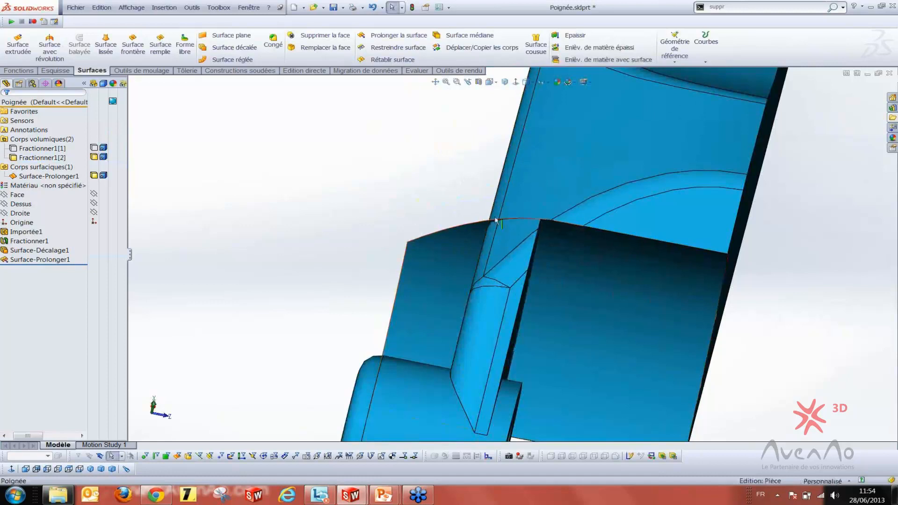
pyautogui.moveTo(456, 281)
pyautogui.mouseDown(button='middle')
pyautogui.moveTo(510, 257)
pyautogui.moveTo(476, 223)
pyautogui.moveTo(453, 284)
pyautogui.moveTo(447, 273)
pyautogui.mouseUp(button='middle')
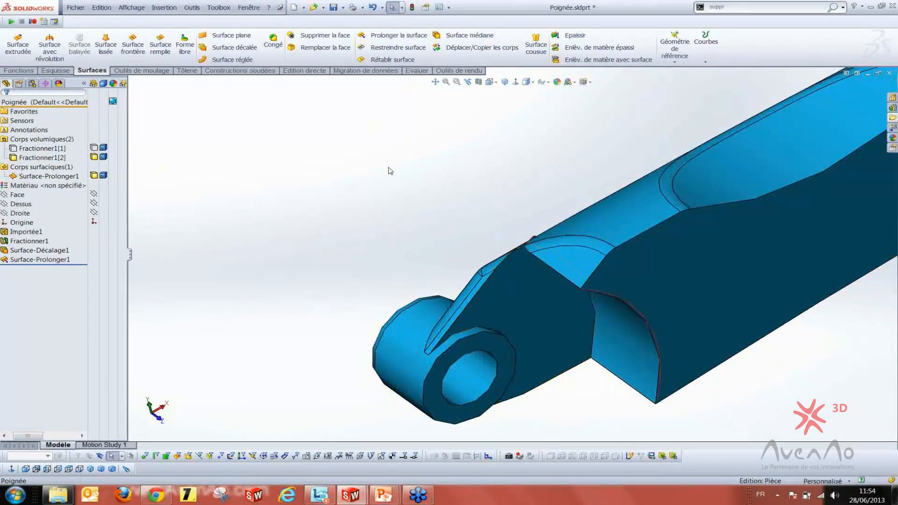
pyautogui.click(326, 71)
pyautogui.click(278, 45)
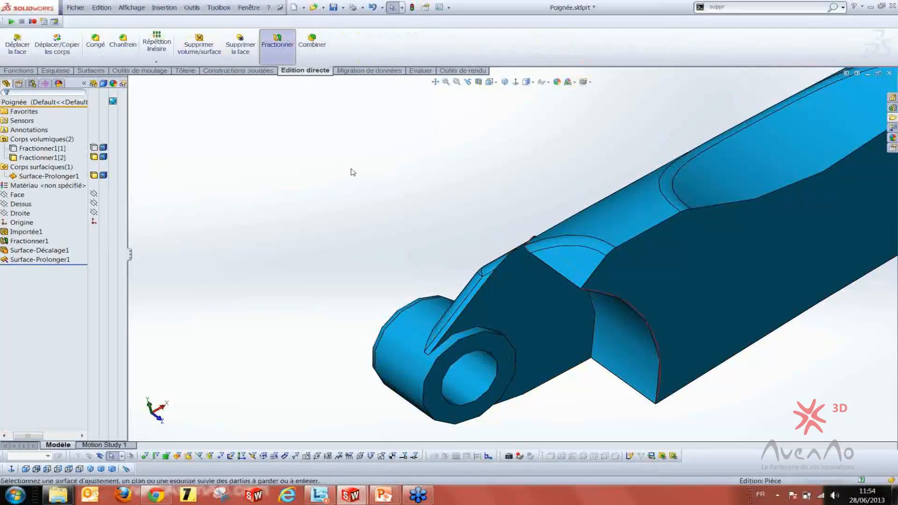
pyautogui.moveTo(549, 285); pyautogui.dragTo(517, 254, button='middle')
pyautogui.click(518, 255)
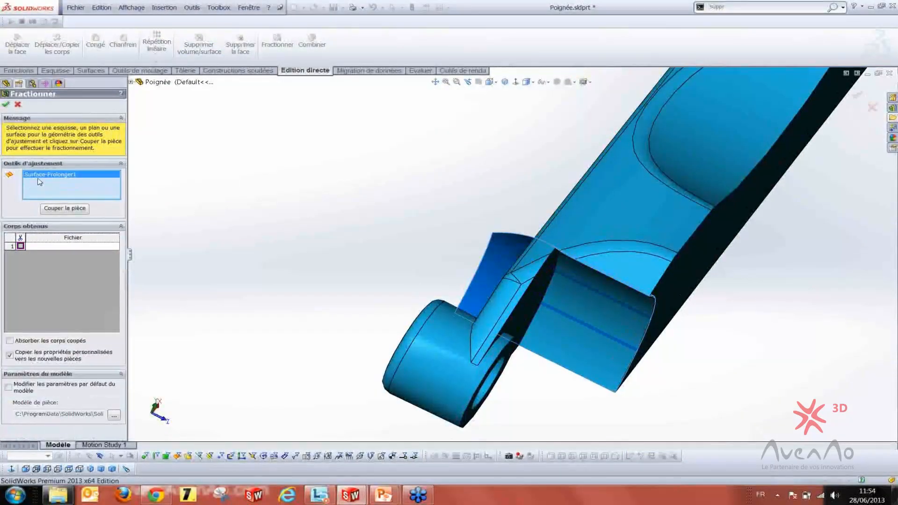
pyautogui.click(57, 208)
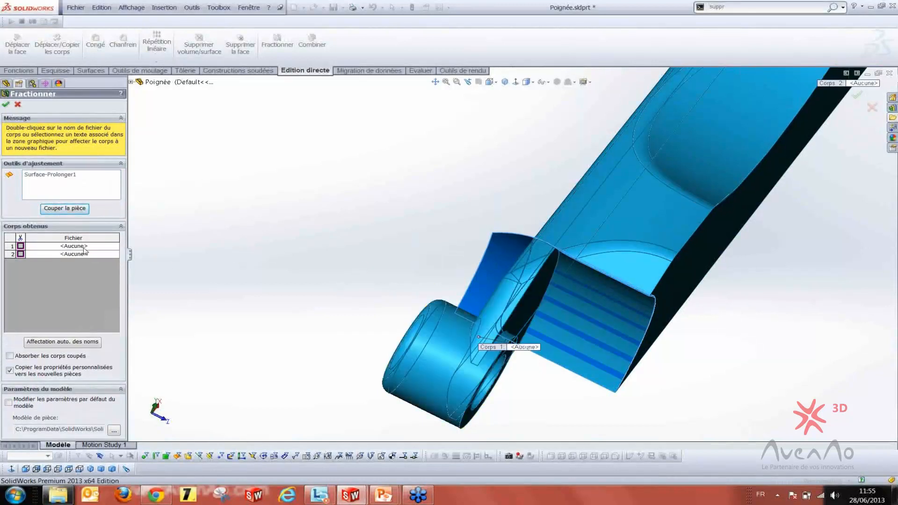
pyautogui.click(20, 246)
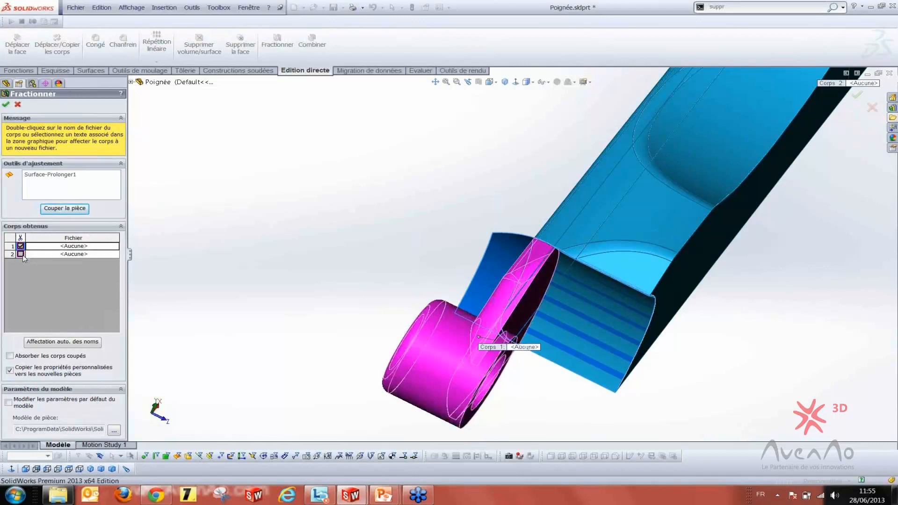
pyautogui.click(20, 254)
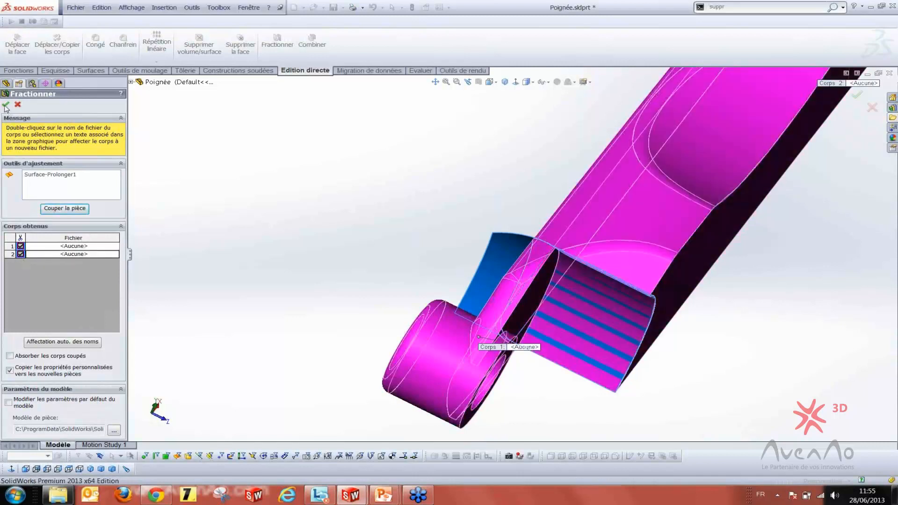
pyautogui.click(6, 105)
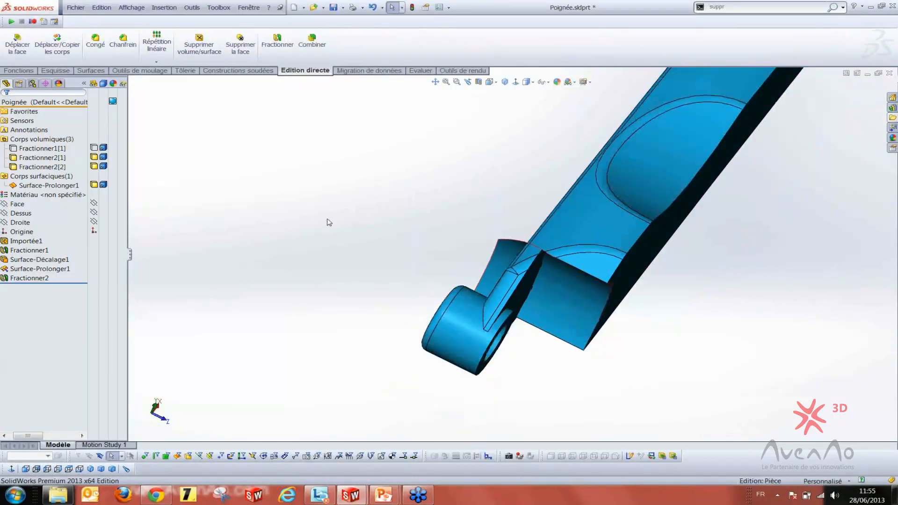
# Delete the extended surface body that cuts across the handle near the pivot lug
pyautogui.scroll(1, 327, 218)
pyautogui.moveTo(409, 227)
pyautogui.mouseDown(button='middle')
pyautogui.moveTo(394, 198)
pyautogui.moveTo(406, 220)
pyautogui.mouseUp(button='middle')
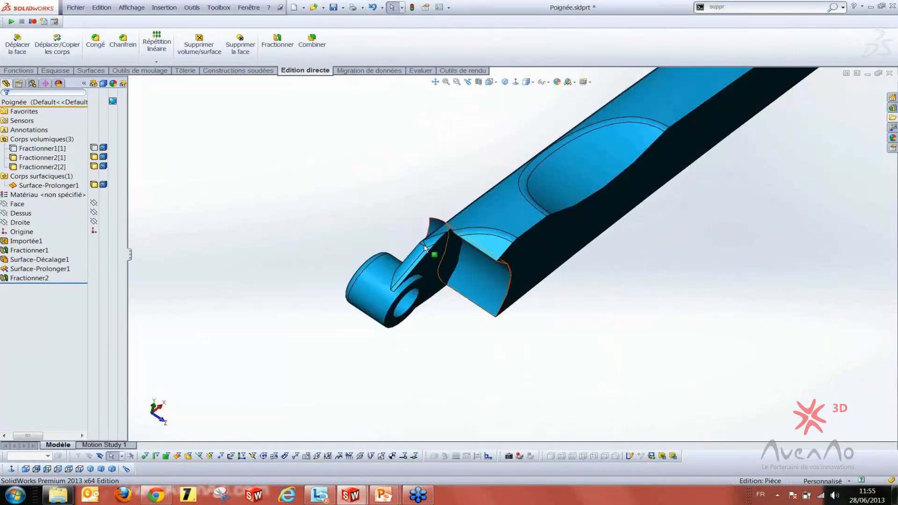
pyautogui.moveTo(473, 348); pyautogui.dragTo(469, 320, button='middle')
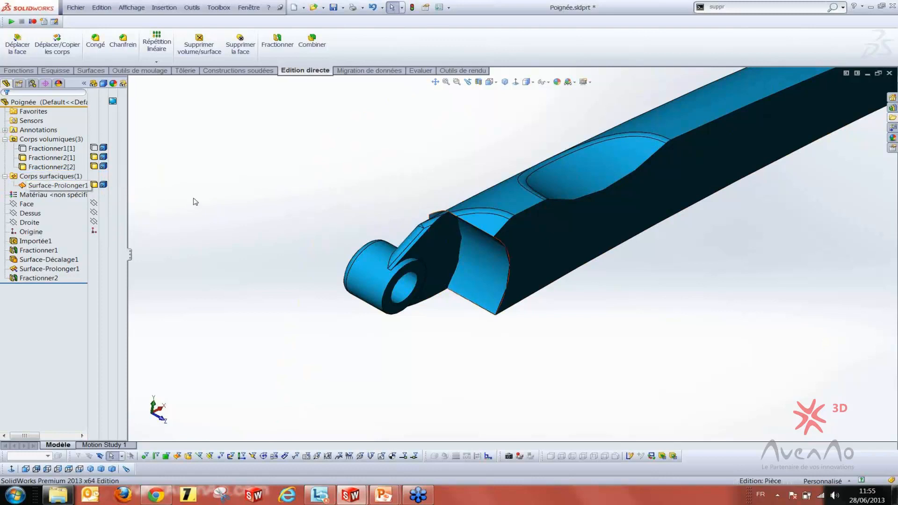
pyautogui.click(202, 52)
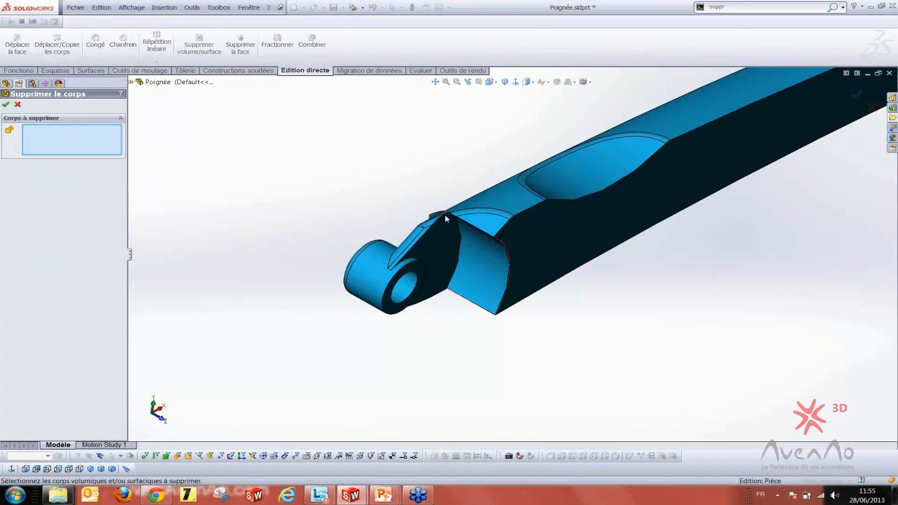
pyautogui.moveTo(445, 215); pyautogui.dragTo(360, 187, button='middle')
pyautogui.click(418, 217)
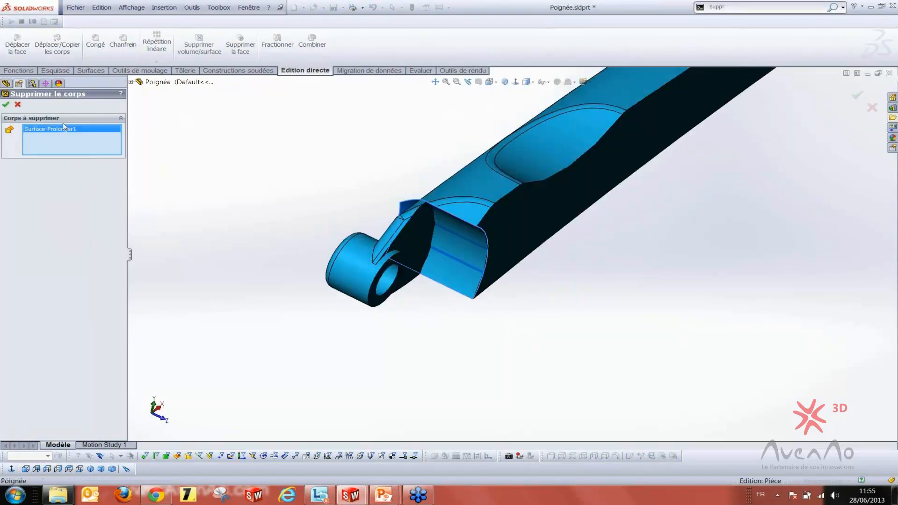
pyautogui.click(6, 105)
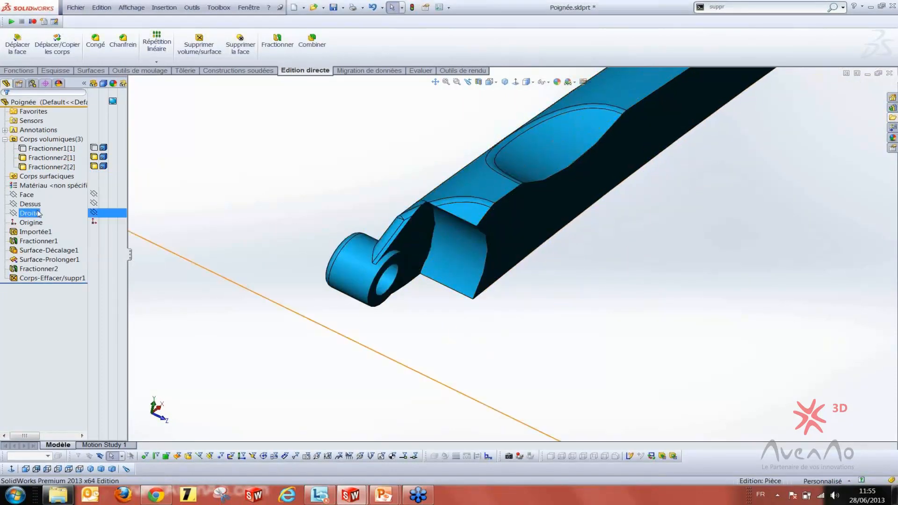
pyautogui.click(21, 280)
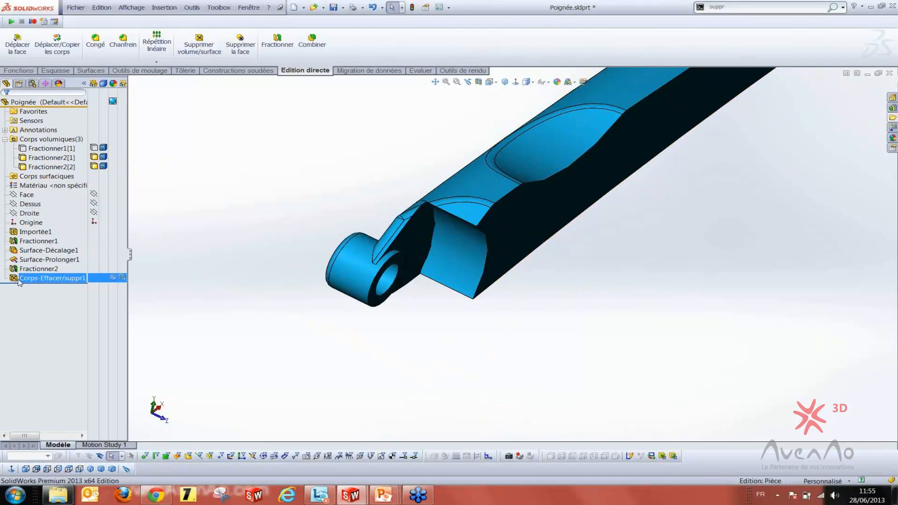
pyautogui.click(268, 220)
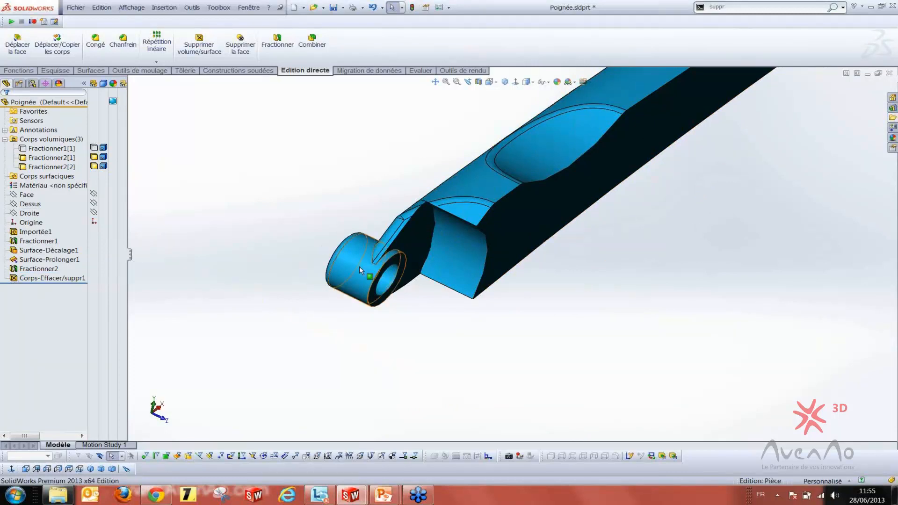
# Examine the pivot lug and arm bodies by hiding and showing each one in turn
pyautogui.moveTo(360, 266); pyautogui.dragTo(323, 234, button='middle')
pyautogui.click(93, 167)
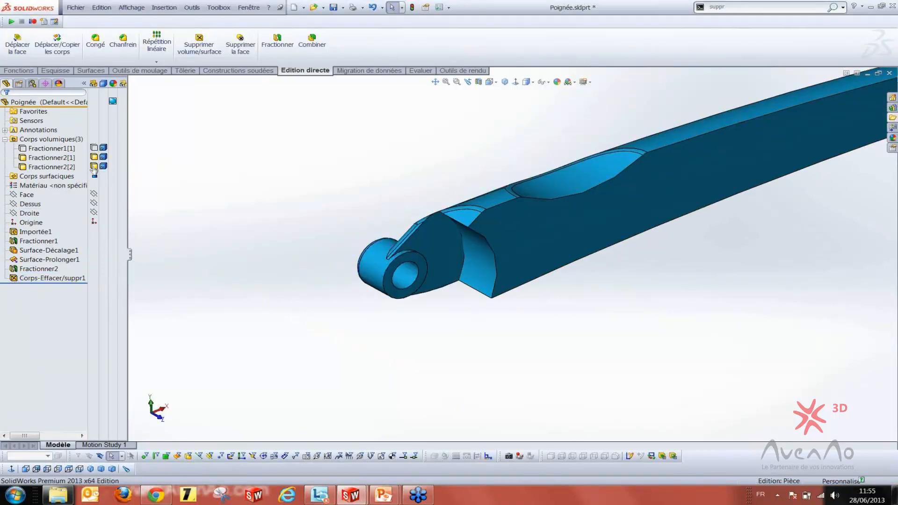
pyautogui.click(93, 157)
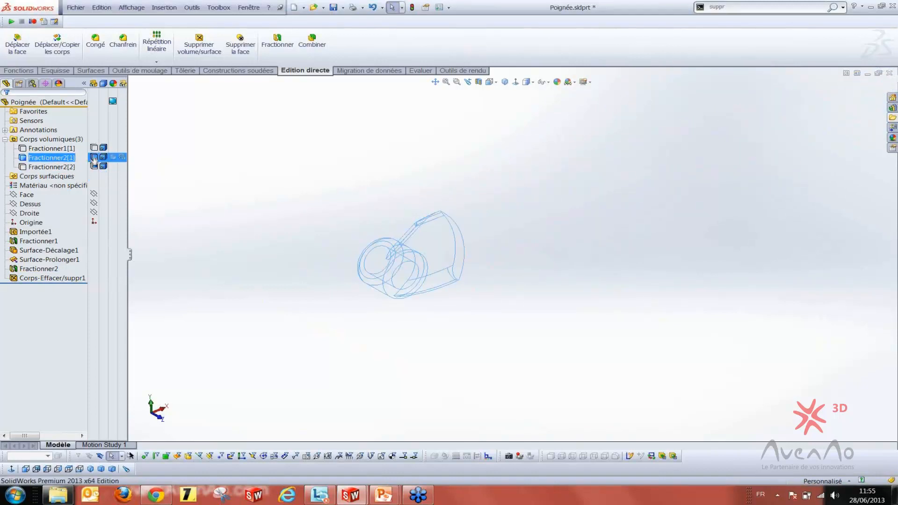
pyautogui.click(94, 166)
pyautogui.click(281, 187)
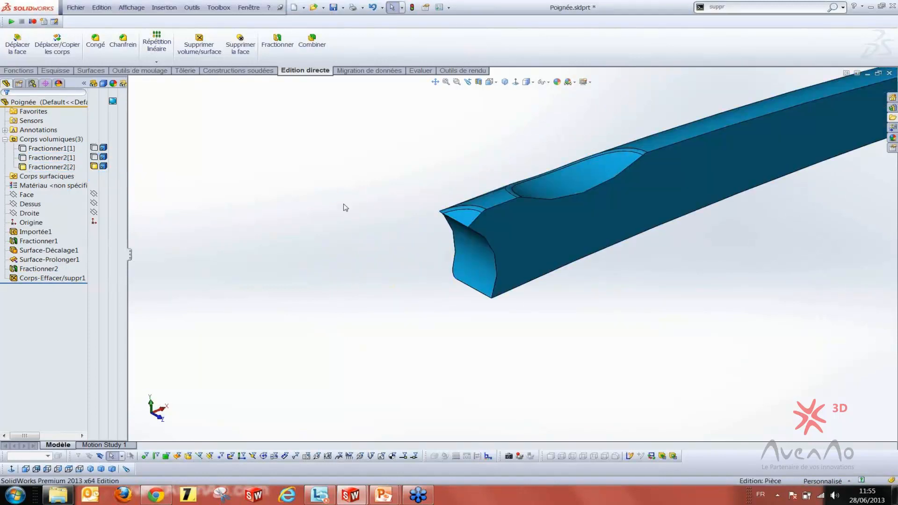
pyautogui.moveTo(339, 201); pyautogui.dragTo(301, 189, button='middle')
pyautogui.click(196, 196)
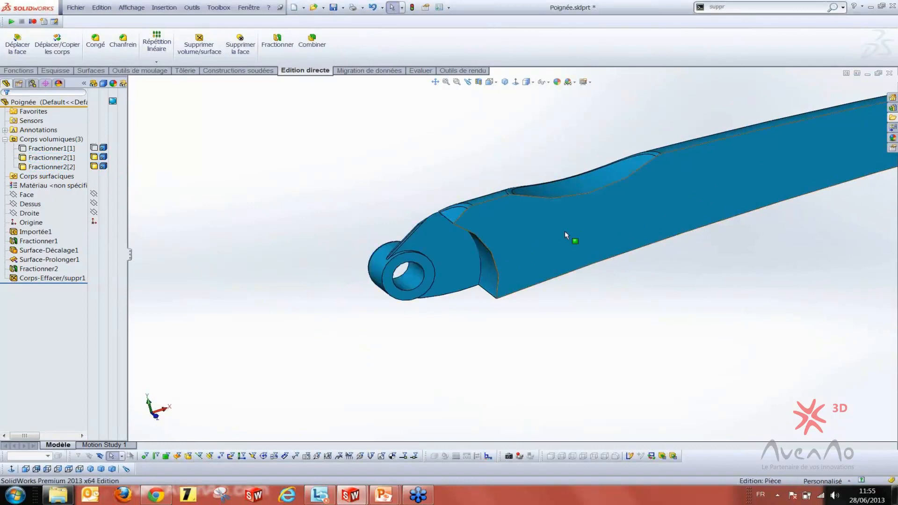
pyautogui.scroll(2, 553, 254)
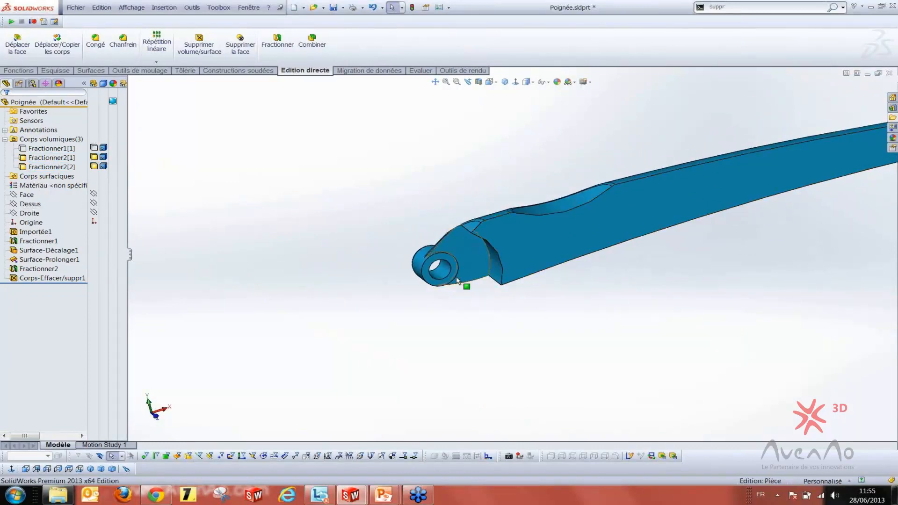
pyautogui.scroll(-2, 457, 280)
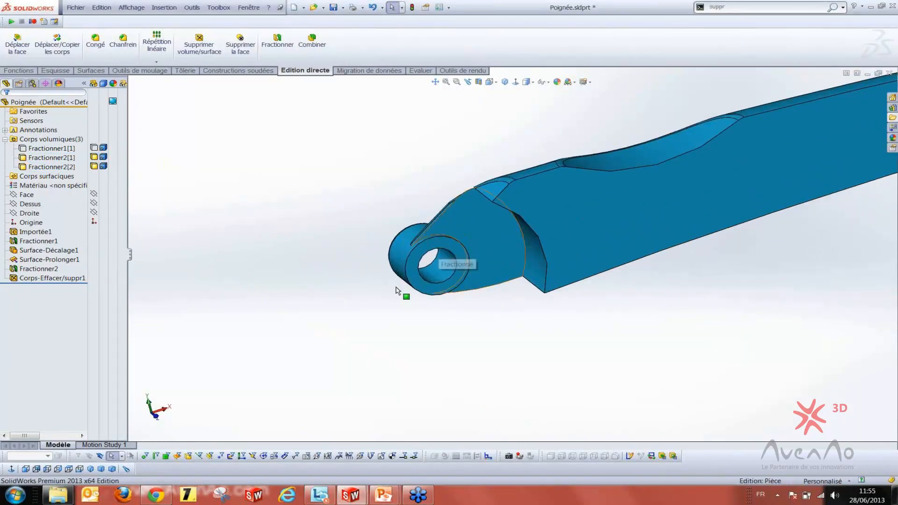
# Shell the long arm body to a 0.50 mm wall thickness, removing its large flat side face
pyautogui.click(21, 71)
pyautogui.click(439, 63)
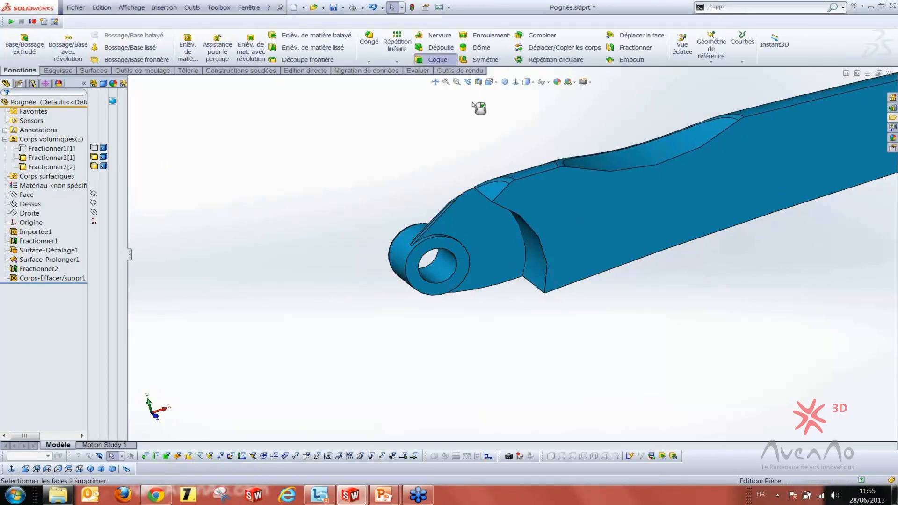
pyautogui.click(619, 208)
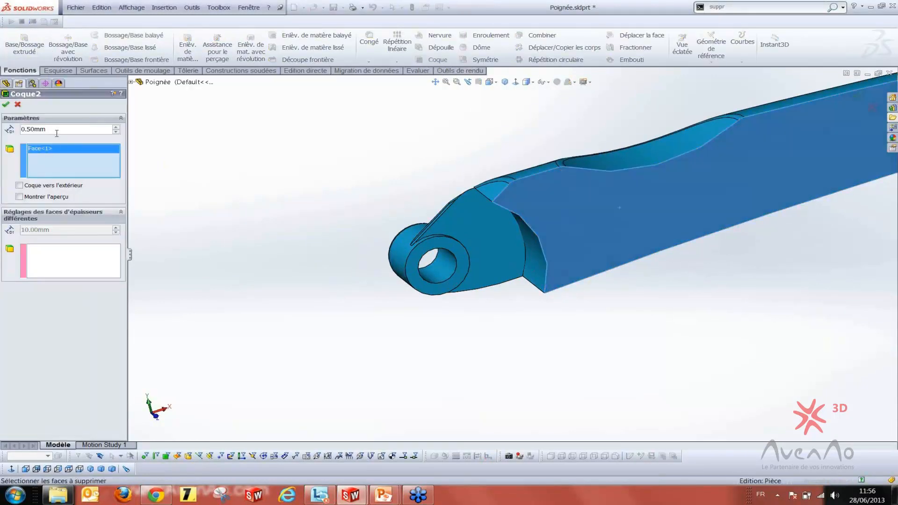
pyautogui.scroll(4, 610, 228)
pyautogui.scroll(-1, 610, 228)
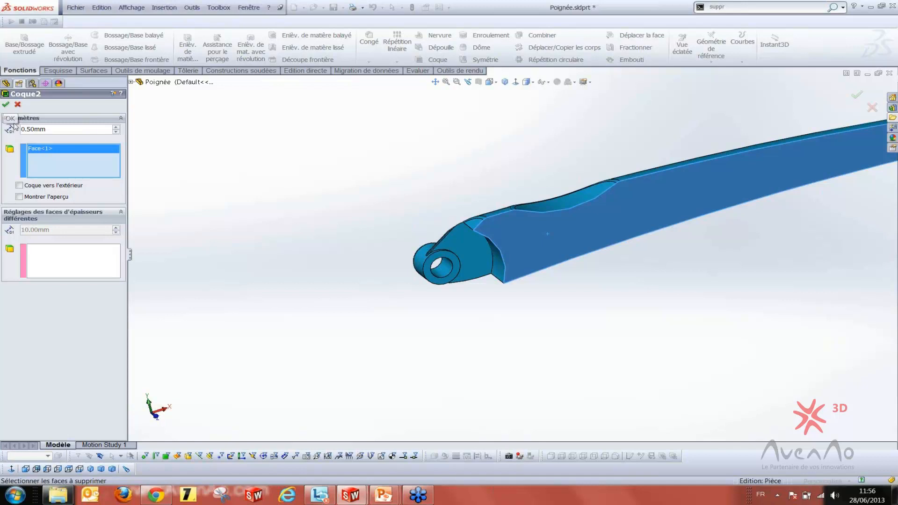
pyautogui.click(6, 105)
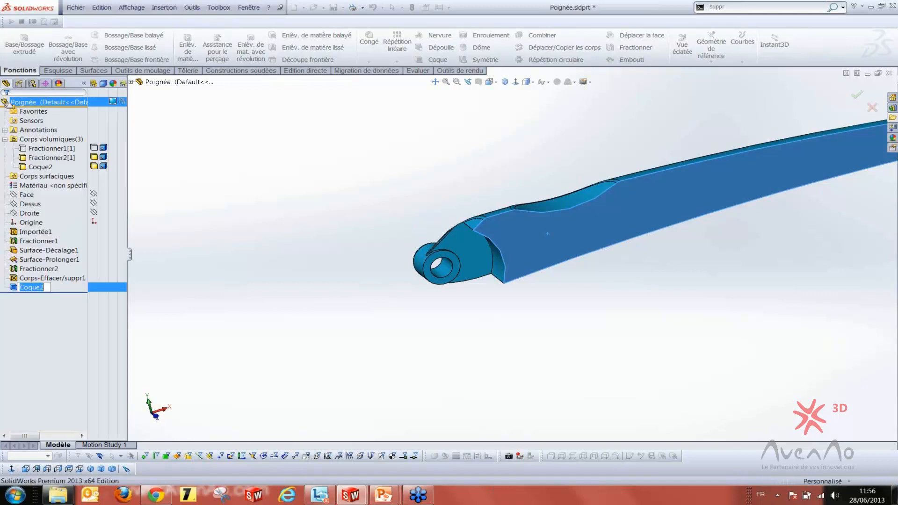
# Compare the solid pivot lug with the hollow arm by isolating the lug, restoring the arm and viewing the whole half handle
pyautogui.click(94, 166)
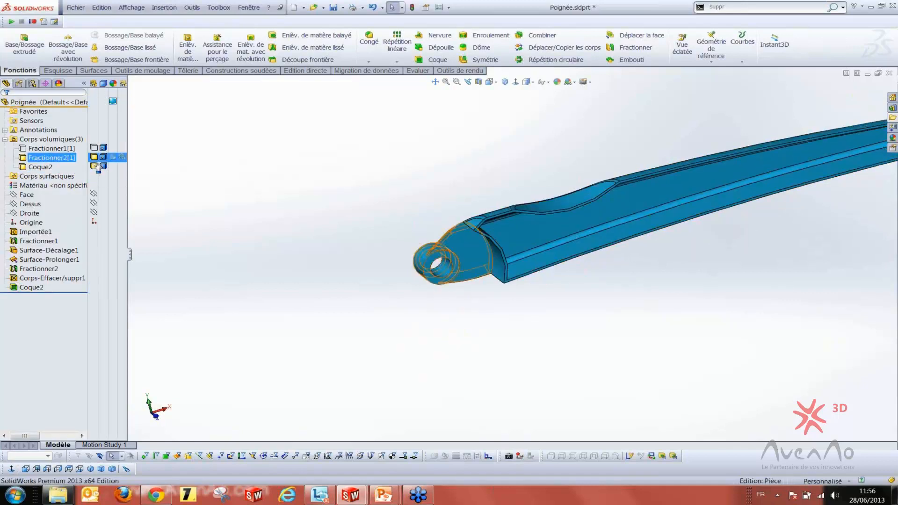
pyautogui.click(113, 161)
pyautogui.click(265, 208)
pyautogui.moveTo(461, 248); pyautogui.dragTo(406, 286, button='middle')
pyautogui.scroll(-3, 444, 248)
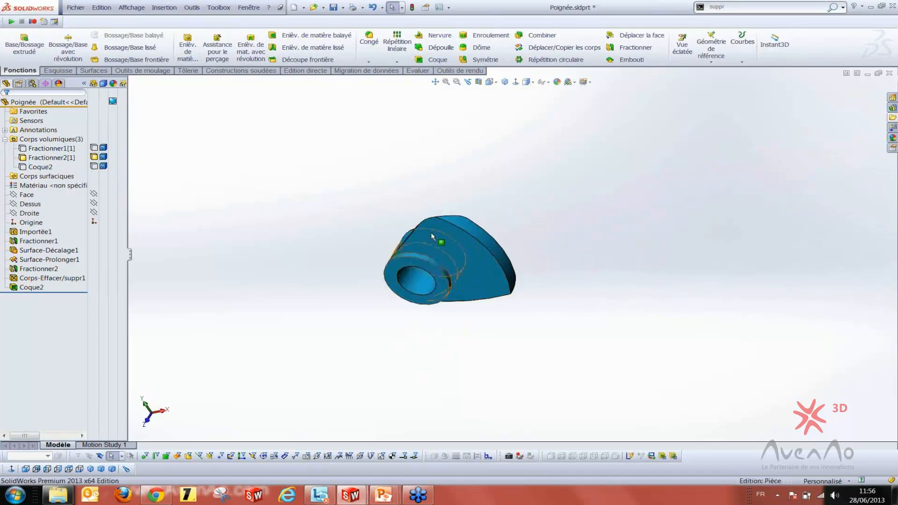
pyautogui.click(96, 167)
pyautogui.moveTo(424, 239); pyautogui.dragTo(435, 191, button='middle')
pyautogui.click(495, 95)
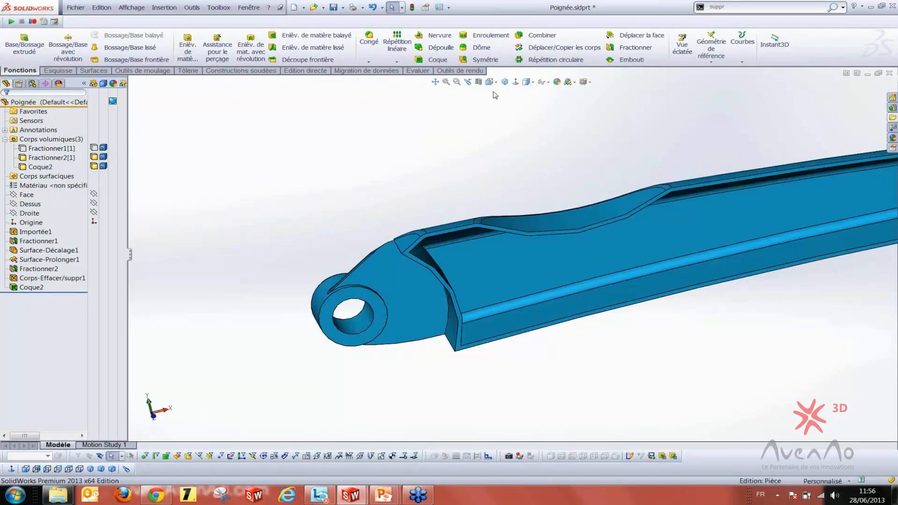
pyautogui.click(505, 83)
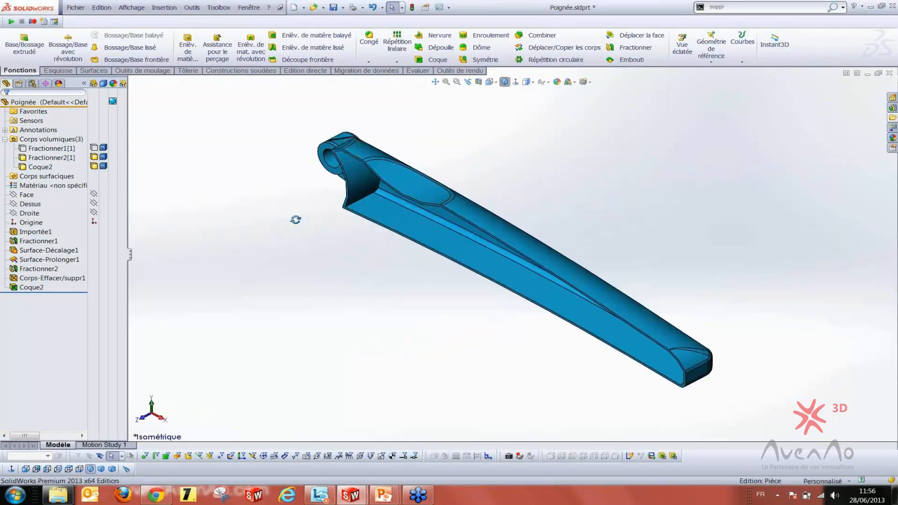
pyautogui.moveTo(295, 220); pyautogui.dragTo(330, 194, button='middle')
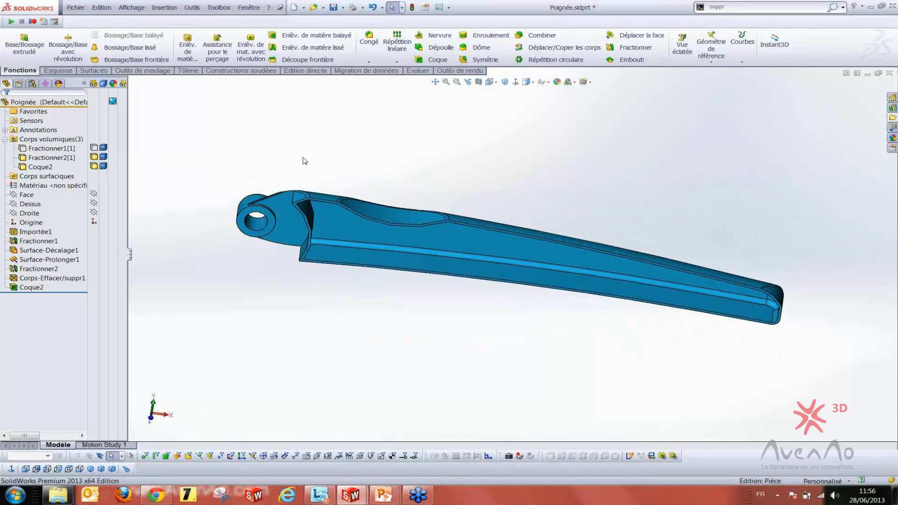
# Combine the pivot lug and the shelled arm into one body using the Add operation
pyautogui.click(354, 72)
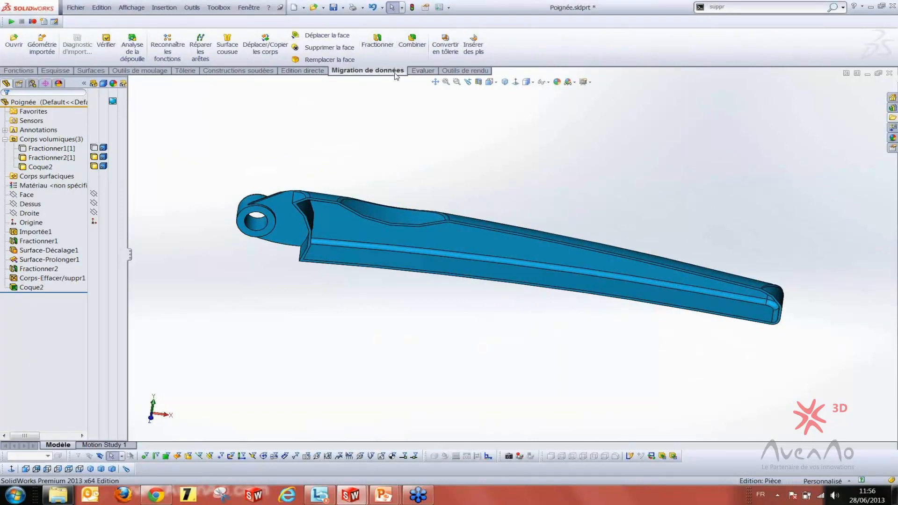
pyautogui.click(300, 72)
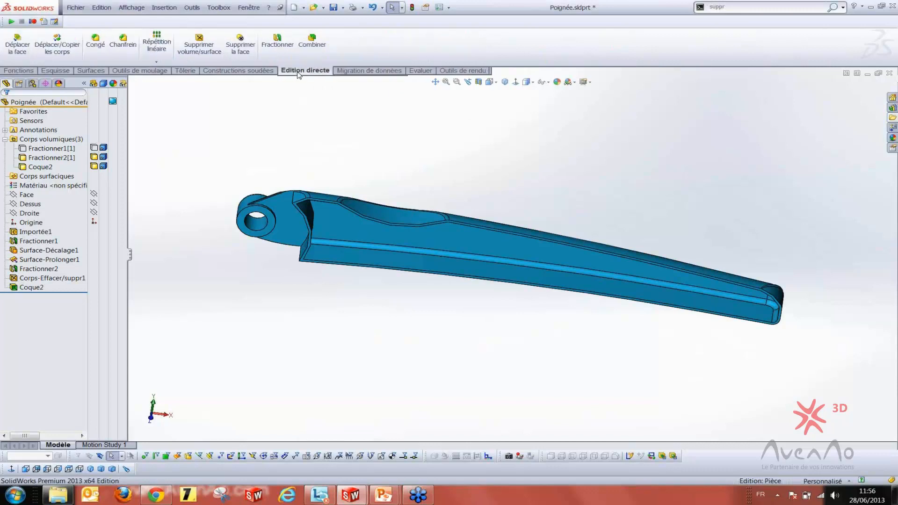
pyautogui.click(312, 44)
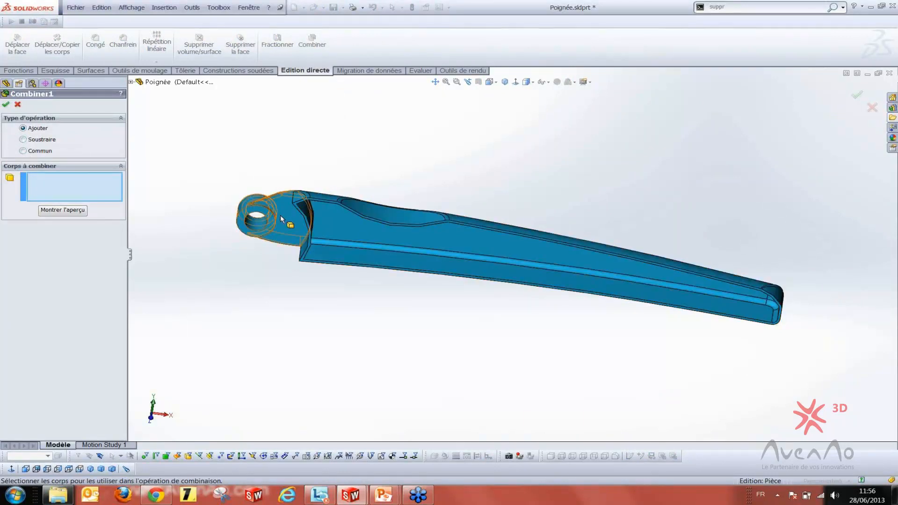
pyautogui.click(344, 241)
pyautogui.click(375, 238)
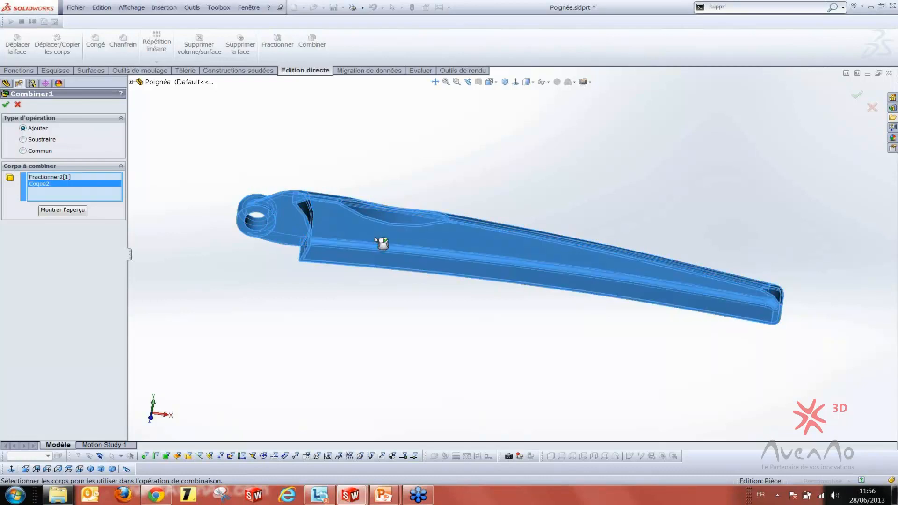
pyautogui.click(6, 104)
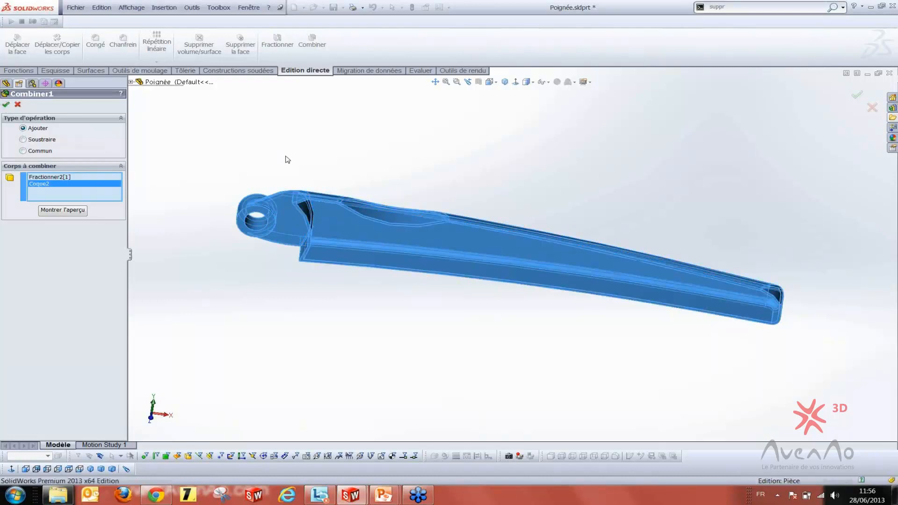
# Complete the Add combination and inspect the junction between the pivot lug and the hollow arm
pyautogui.click(298, 157)
pyautogui.moveTo(411, 285); pyautogui.dragTo(423, 305, button='middle')
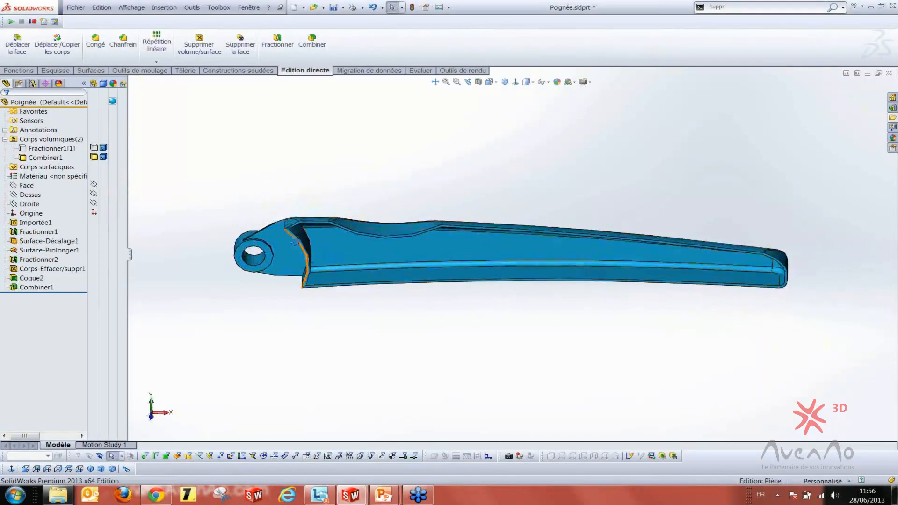
pyautogui.moveTo(344, 270); pyautogui.dragTo(283, 338, button='middle')
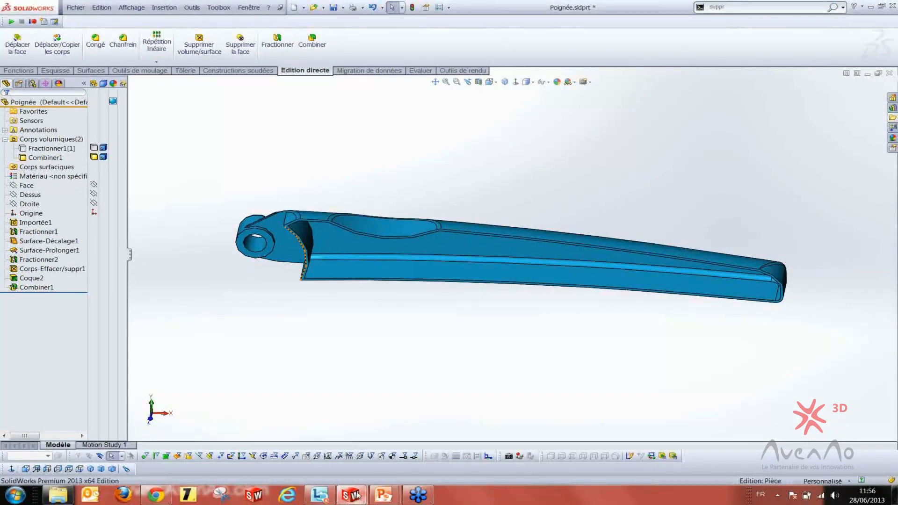
pyautogui.press('super+Tab')
pyautogui.click(394, 272)
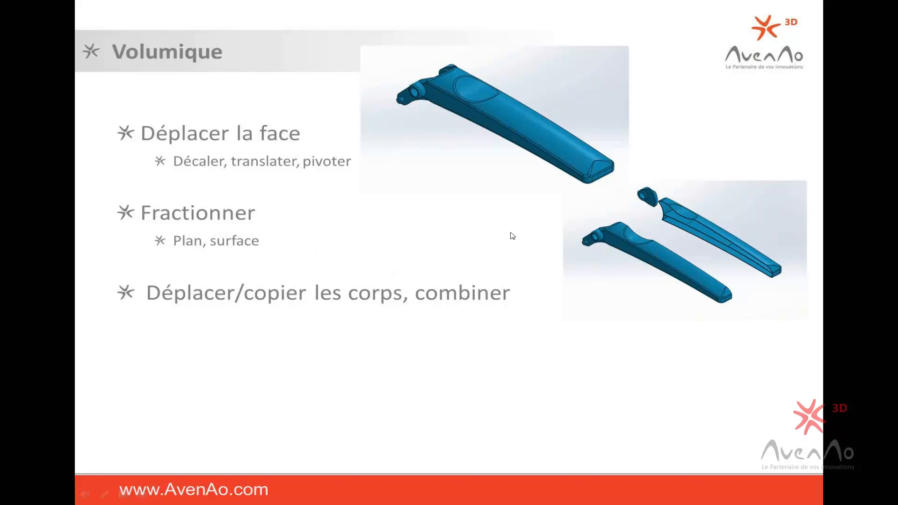
pyautogui.press('super+Tab')
pyautogui.click(413, 237)
# Start a new sketch on the flat rim face of the shelled arm
pyautogui.scroll(-2, 421, 267)
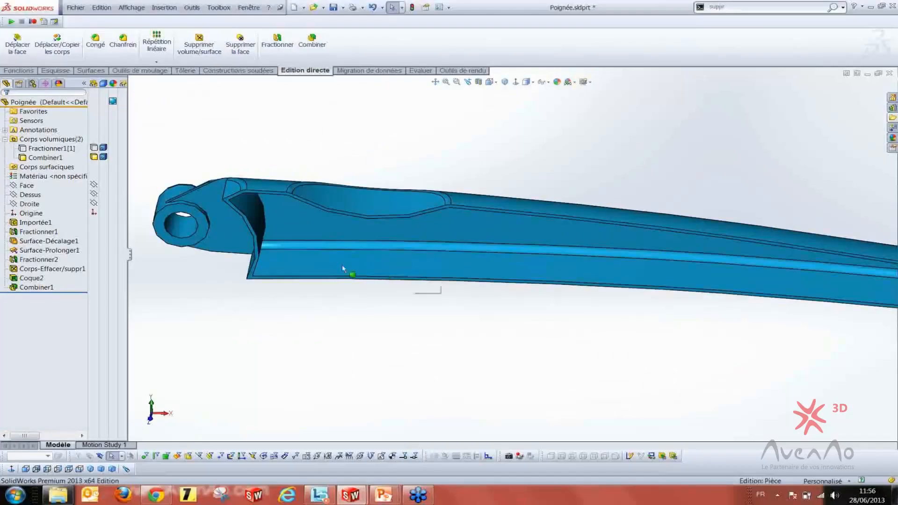
pyautogui.scroll(-3, 304, 279)
pyautogui.click(334, 273)
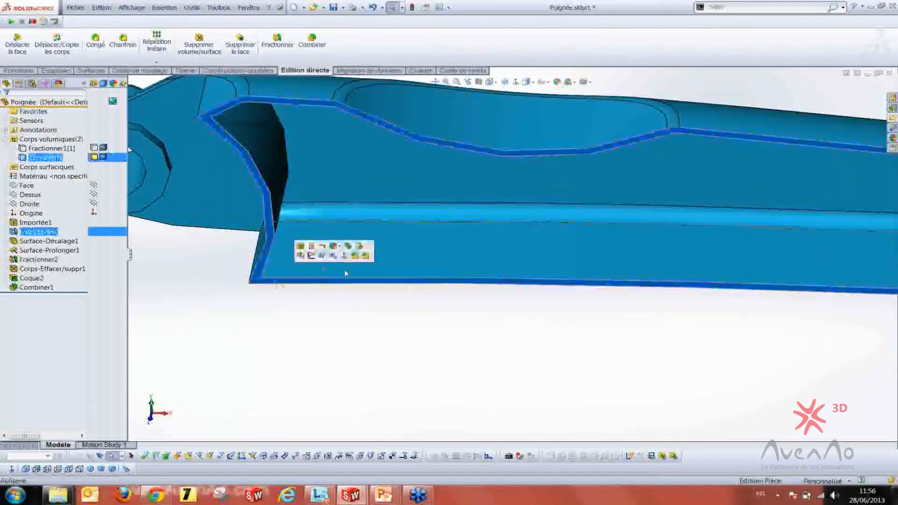
pyautogui.click(311, 256)
pyautogui.scroll(-5, 417, 283)
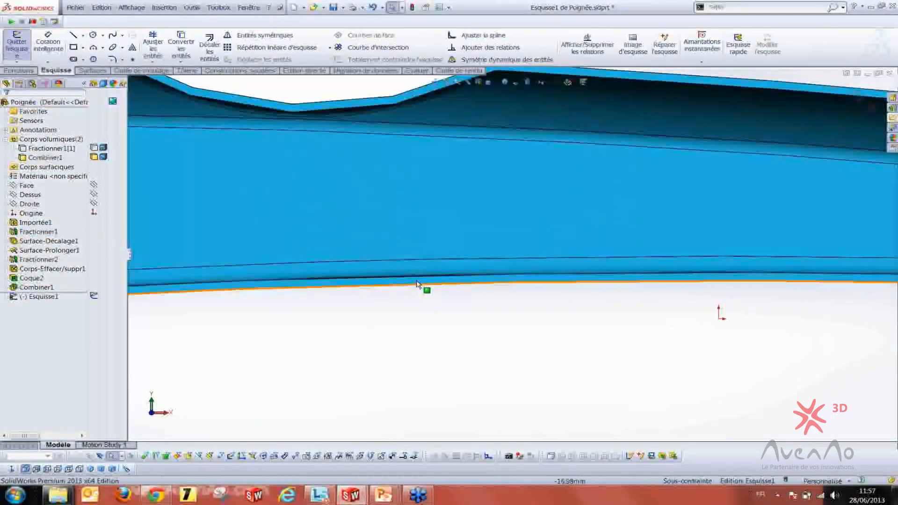
pyautogui.click(425, 281)
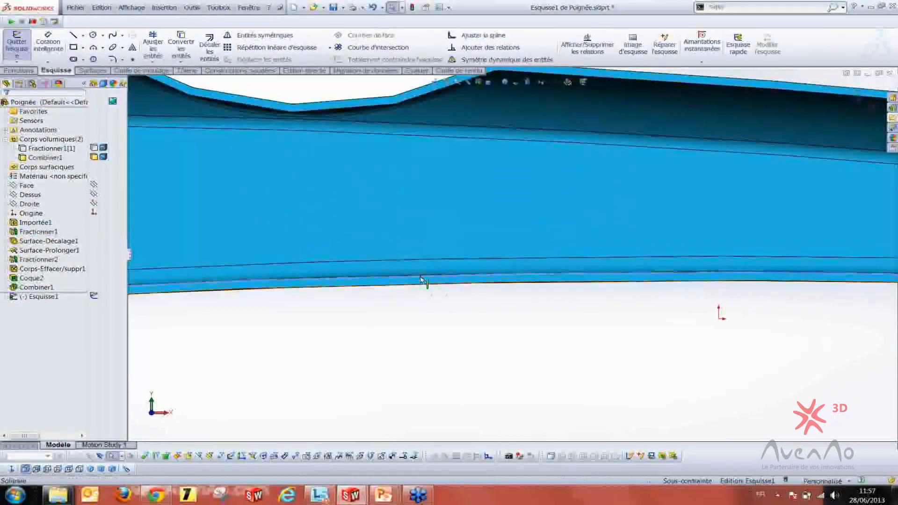
pyautogui.click(177, 55)
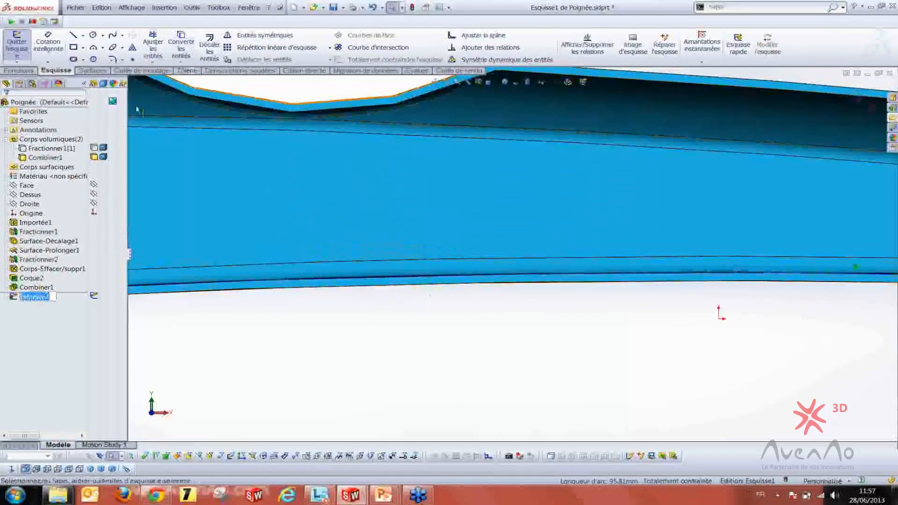
pyautogui.click(257, 288)
pyautogui.press('Delete')
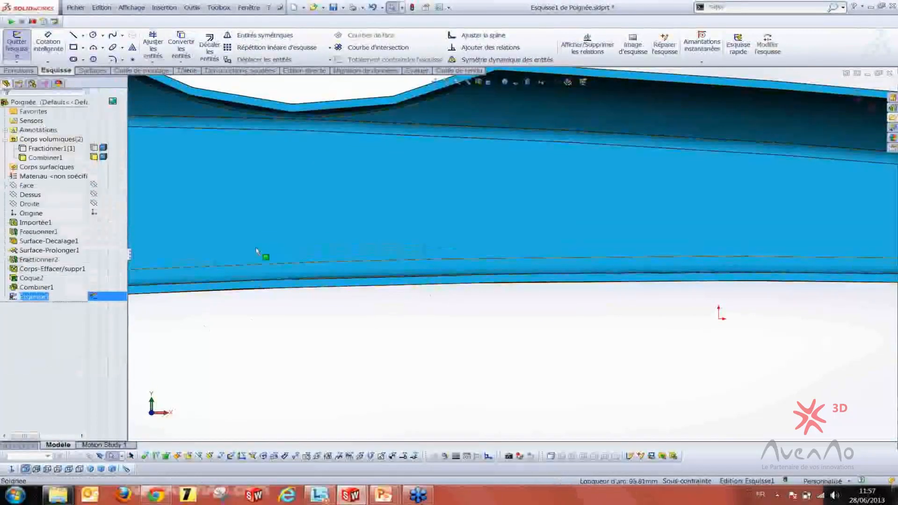
# Offset the inner edge of the arm's lower wall by 5 mm, reversed toward the inside of the cavity
pyautogui.click(209, 47)
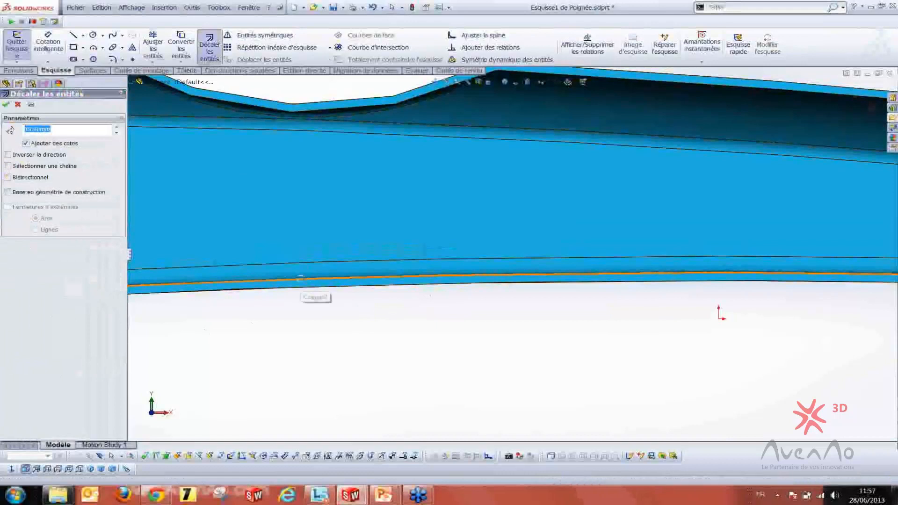
pyautogui.click(310, 283)
pyautogui.scroll(5, 301, 299)
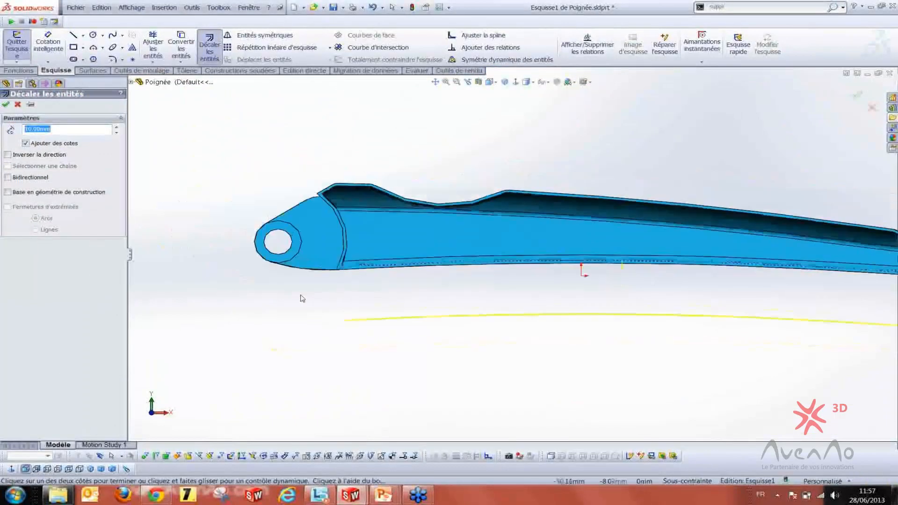
pyautogui.click(8, 155)
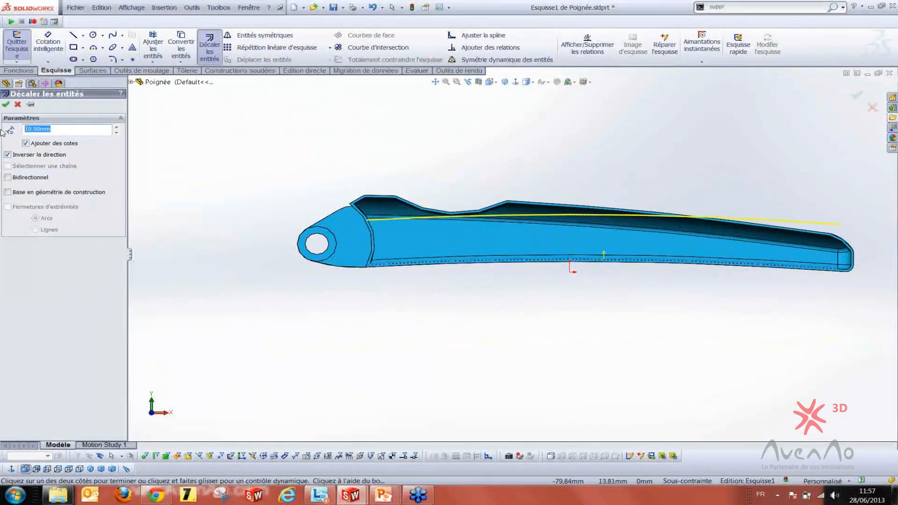
pyautogui.write('5')
pyautogui.press('Return')
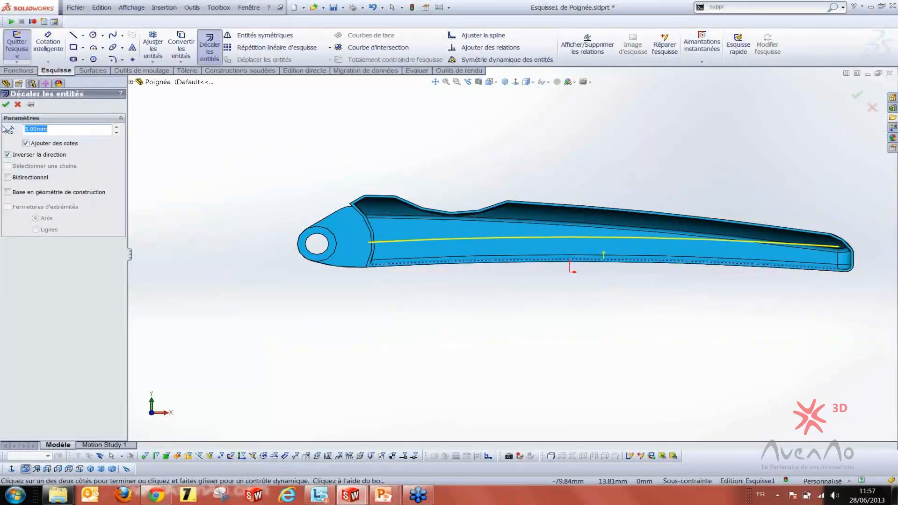
pyautogui.click(5, 105)
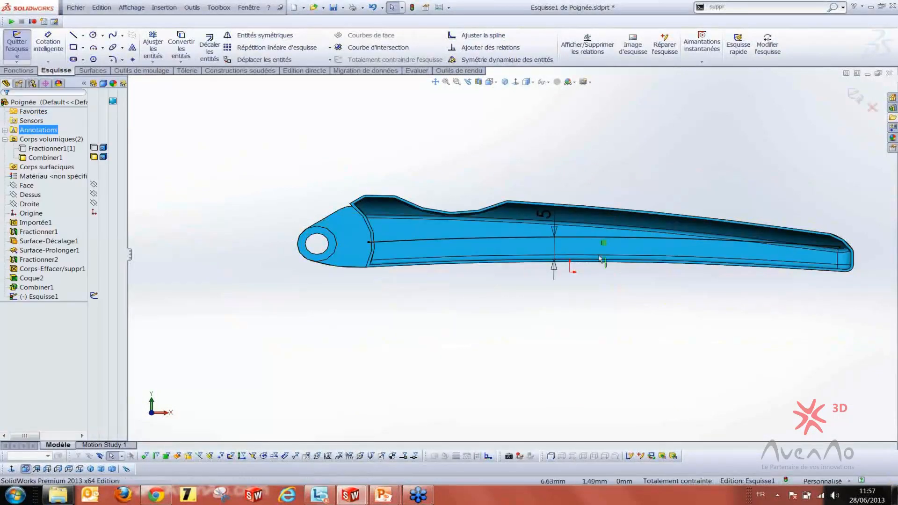
# Shorten the offset curve by pulling both endpoints inward, keeping only a section in the pivot-side half of the arm
pyautogui.scroll(-2, 585, 246)
pyautogui.click(398, 239)
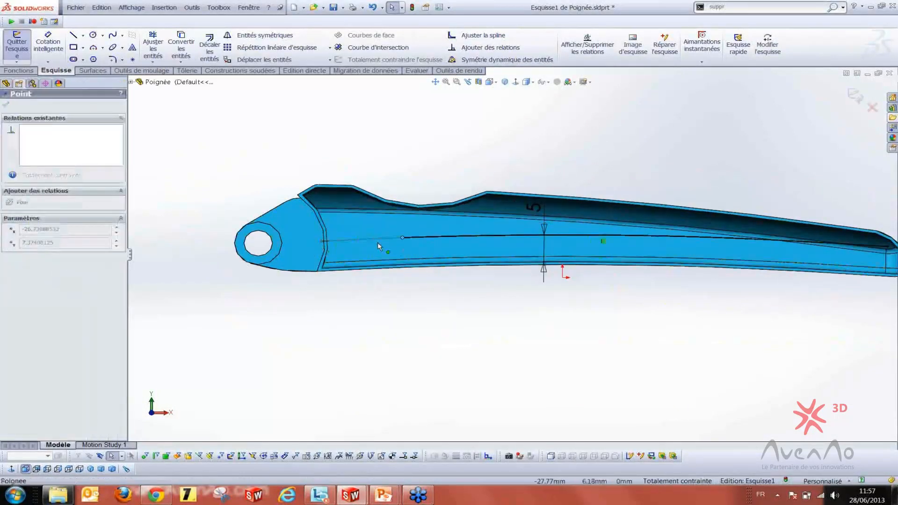
pyautogui.moveTo(401, 248); pyautogui.dragTo(376, 244)
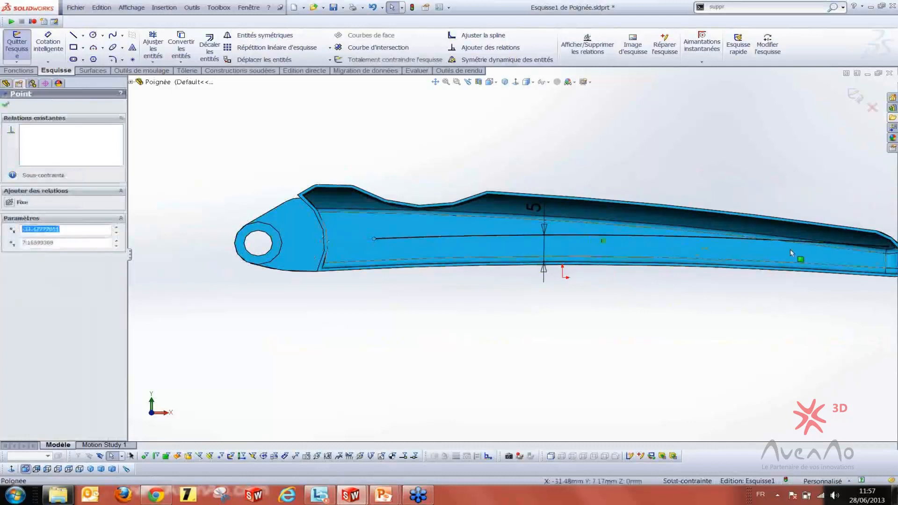
pyautogui.scroll(1, 787, 251)
pyautogui.scroll(-1, 712, 259)
pyautogui.moveTo(674, 240); pyautogui.dragTo(462, 253)
pyautogui.scroll(2, 274, 301)
pyautogui.click(287, 280)
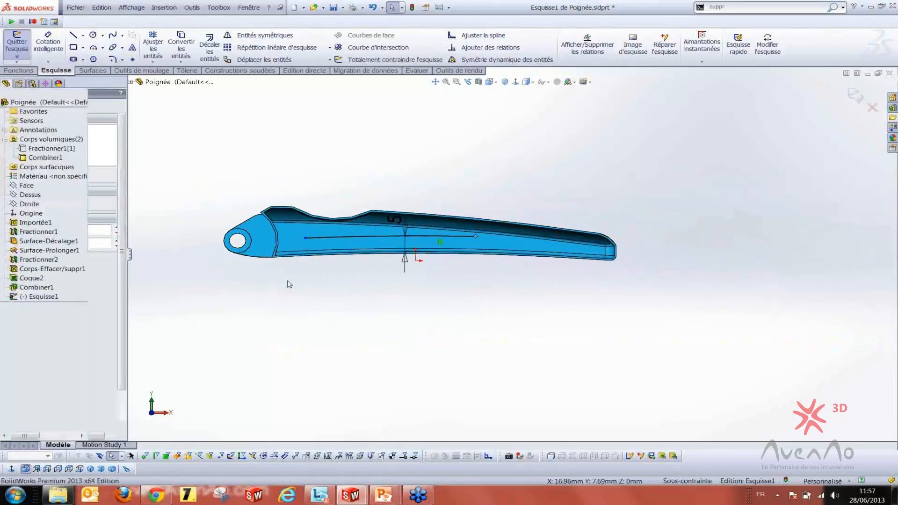
pyautogui.moveTo(305, 238)
pyautogui.mouseDown()
pyautogui.moveTo(202, 253)
pyautogui.moveTo(330, 239)
pyautogui.moveTo(321, 238)
pyautogui.mouseUp()
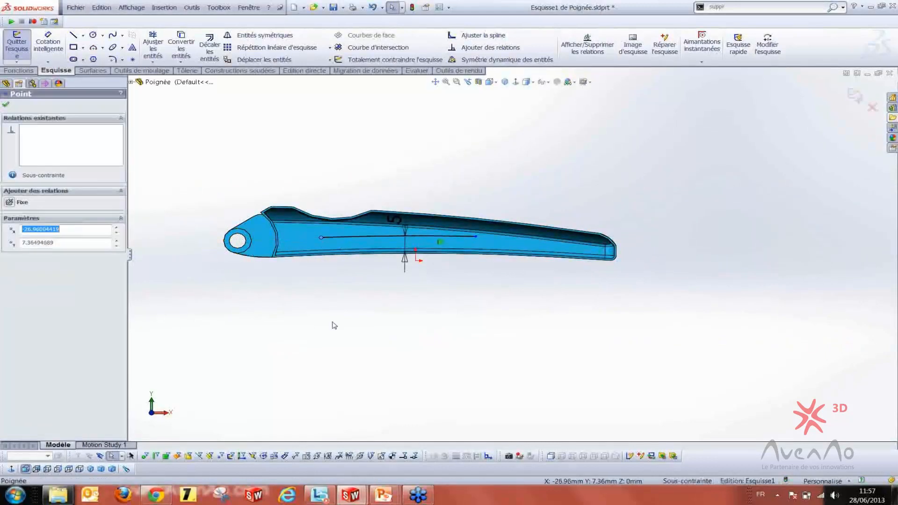
pyautogui.click(333, 324)
# Set up a Rib from the offset curve, extruded normal to the sketch with a 0.5 mm thickness on both sides
pyautogui.moveTo(392, 311); pyautogui.dragTo(365, 220, button='middle')
pyautogui.scroll(-2, 364, 217)
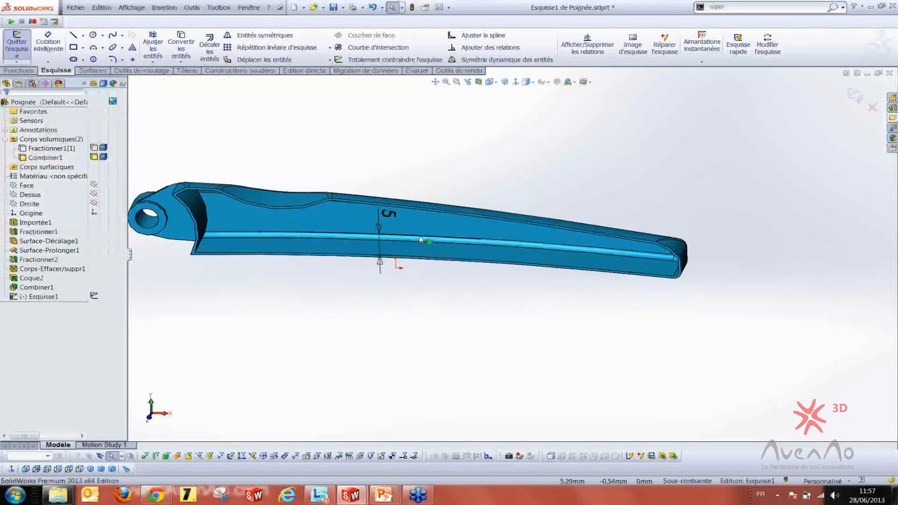
pyautogui.click(18, 71)
pyautogui.click(436, 35)
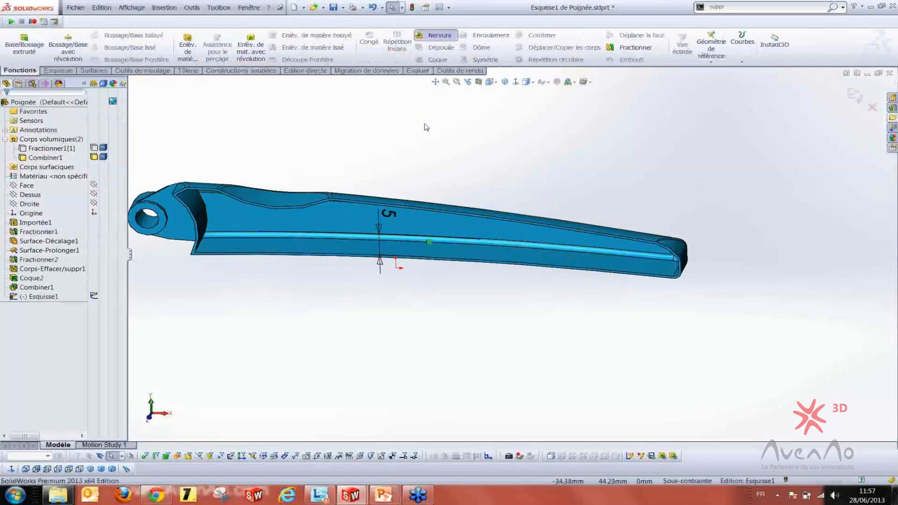
pyautogui.moveTo(321, 262); pyautogui.dragTo(496, 266, button='middle')
pyautogui.scroll(-3, 371, 230)
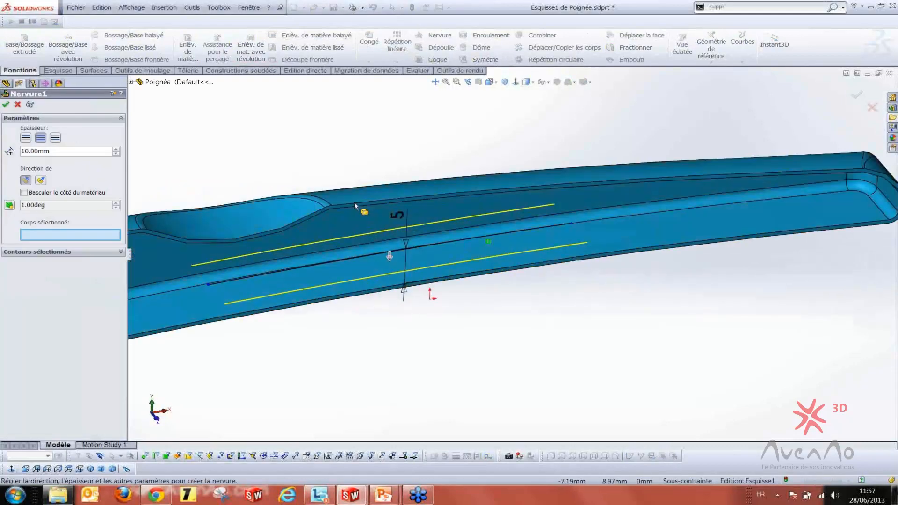
pyautogui.click(41, 182)
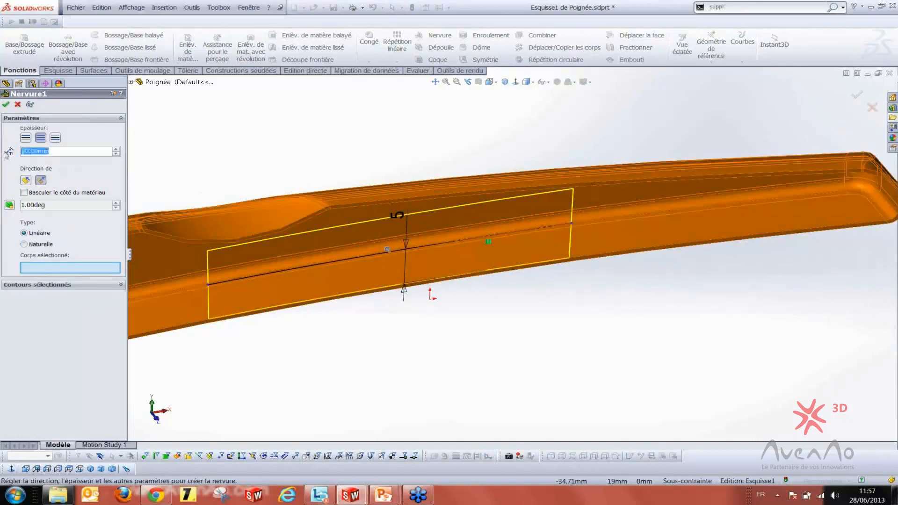
pyautogui.write('0.5')
pyautogui.press('Return')
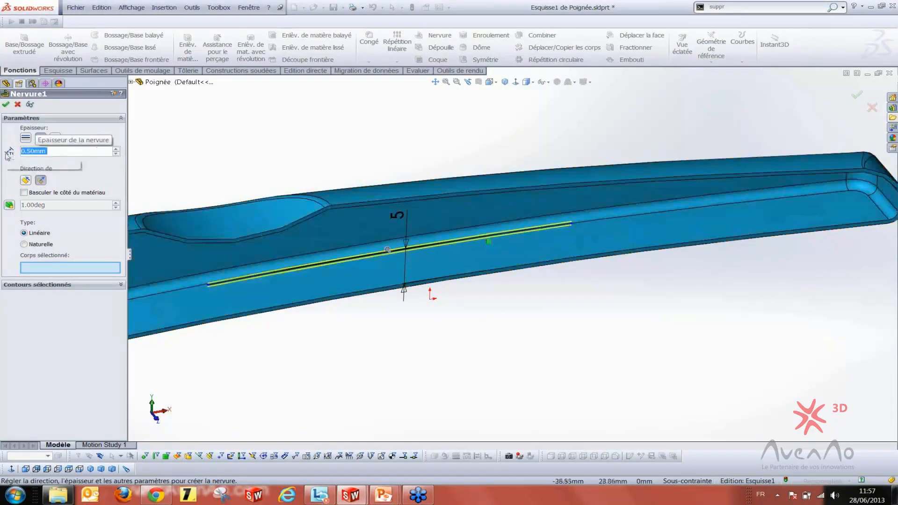
# Choose the combined handle body as the rib's target, create the rib and inspect it inside the cavity
pyautogui.scroll(5, 337, 226)
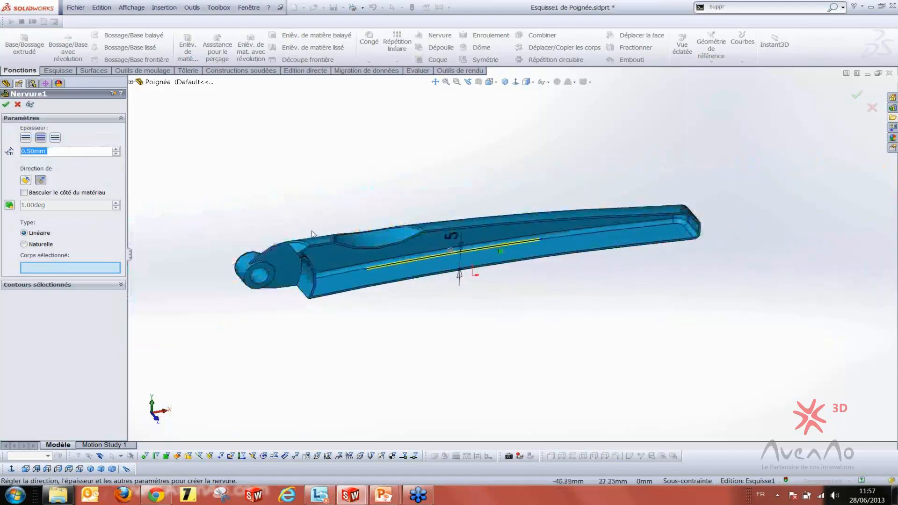
pyautogui.moveTo(312, 234); pyautogui.dragTo(310, 172, button='middle')
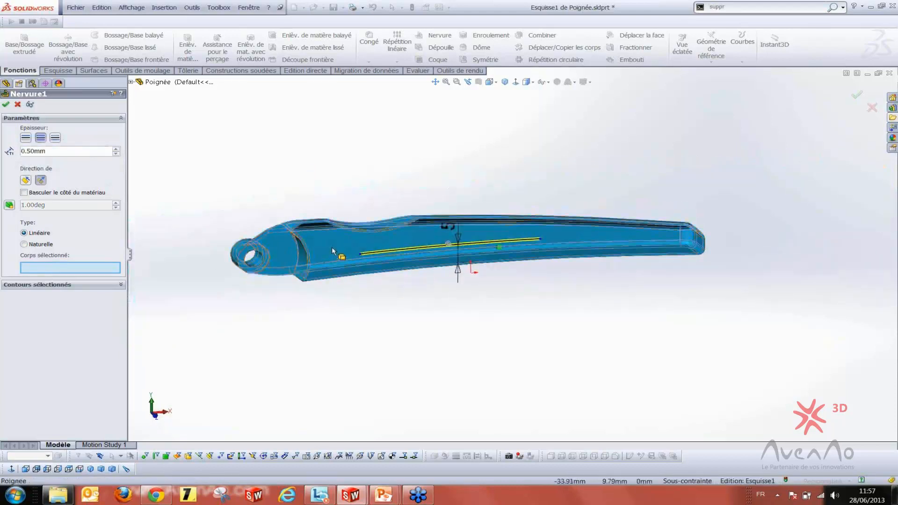
pyautogui.click(331, 253)
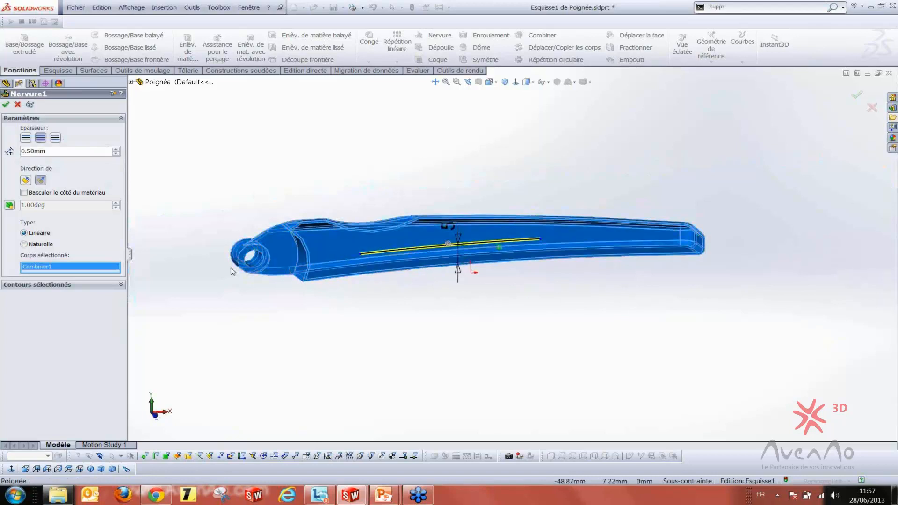
pyautogui.click(6, 104)
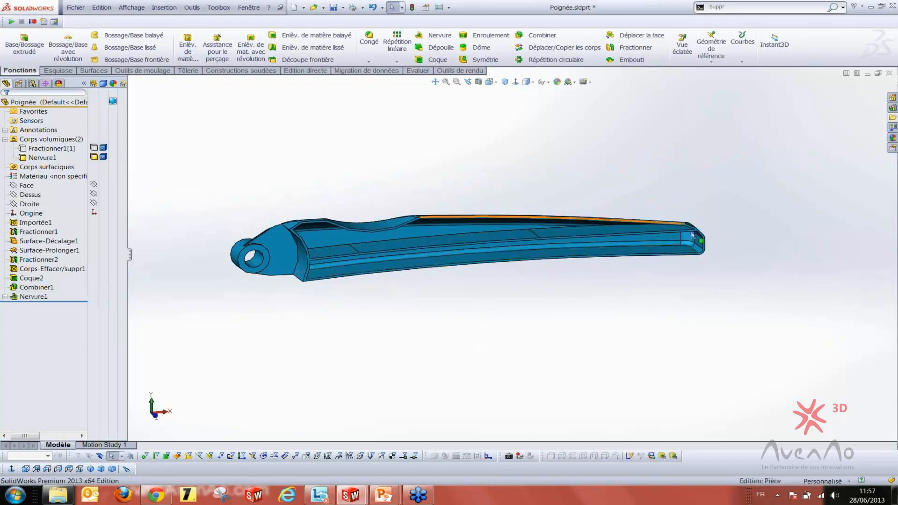
pyautogui.scroll(1, 481, 277)
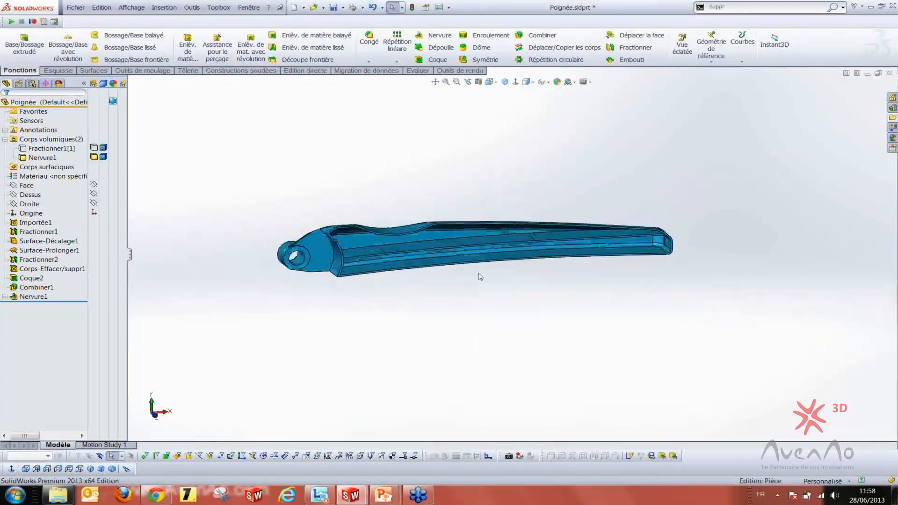
pyautogui.moveTo(480, 277); pyautogui.dragTo(380, 318, button='middle')
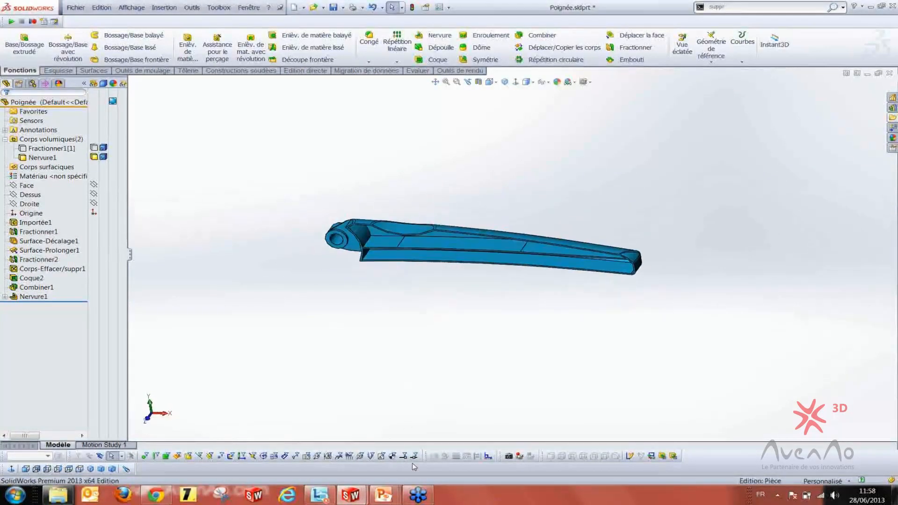
pyautogui.click(346, 502)
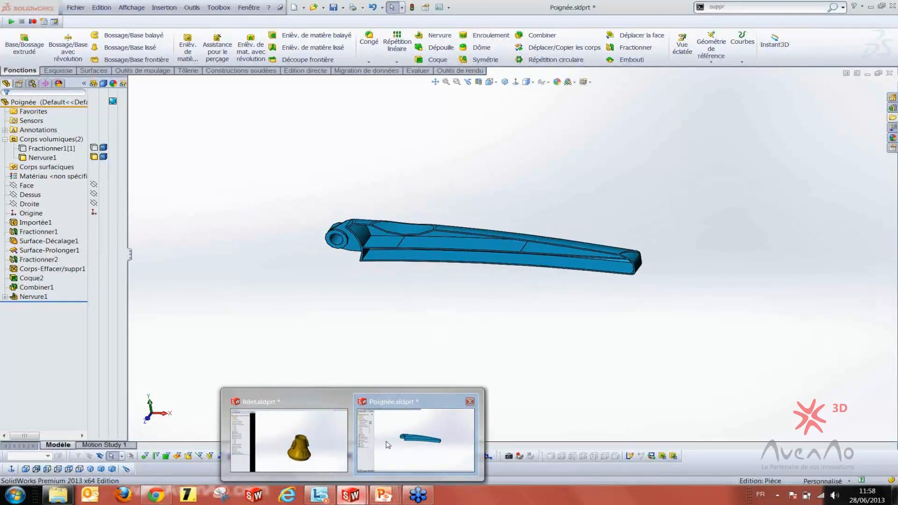
pyautogui.click(416, 440)
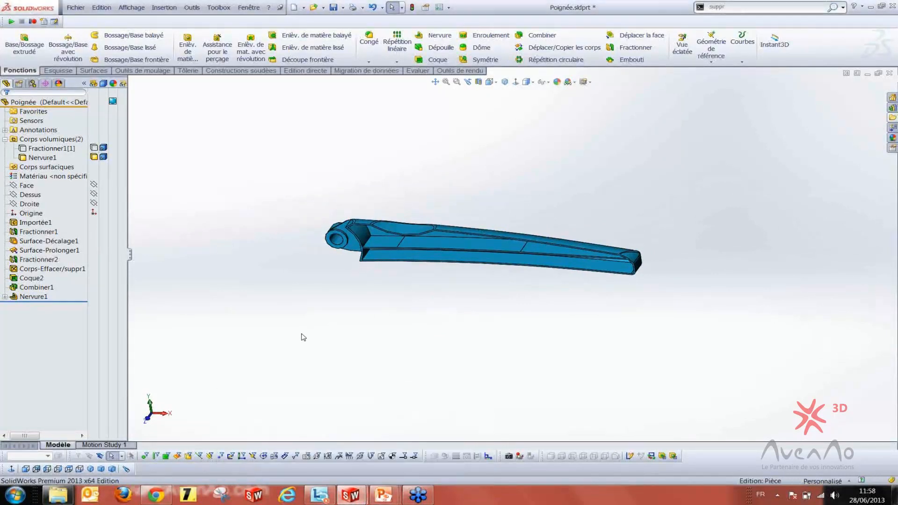
pyautogui.press('super+Tab')
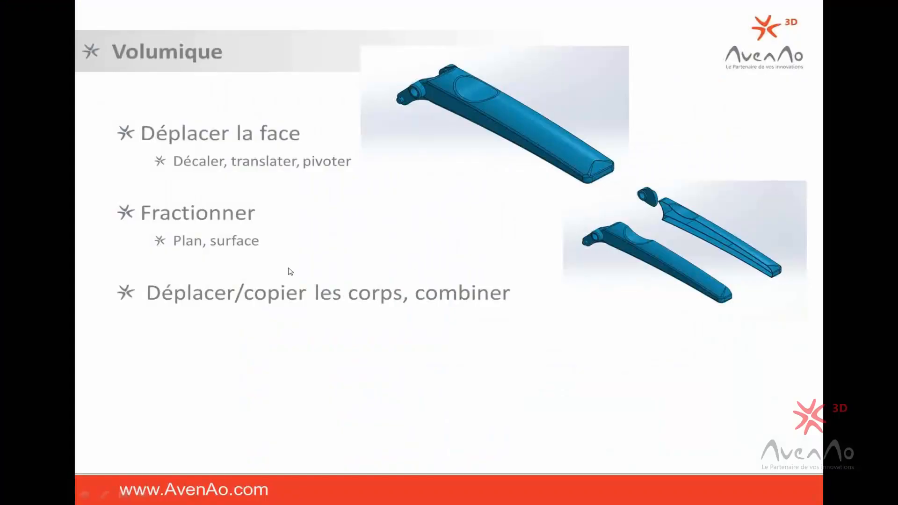
pyautogui.click(274, 271)
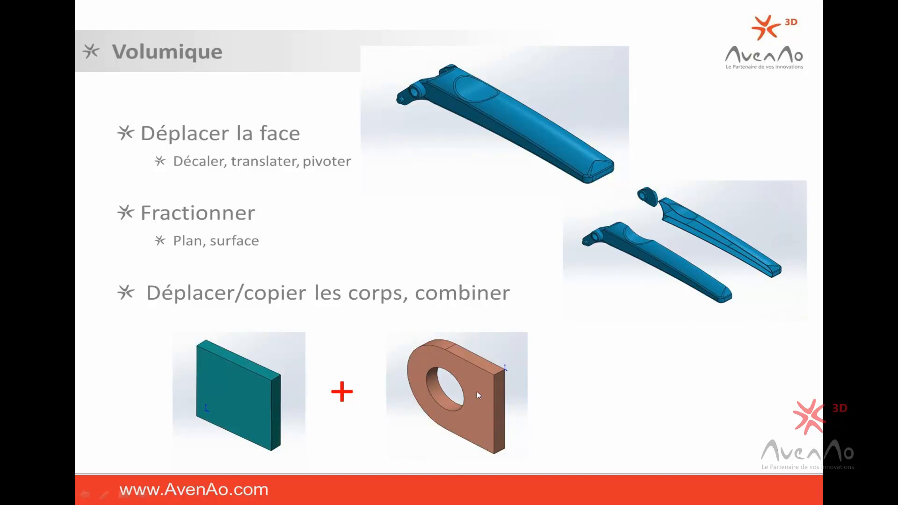
pyautogui.click(442, 369)
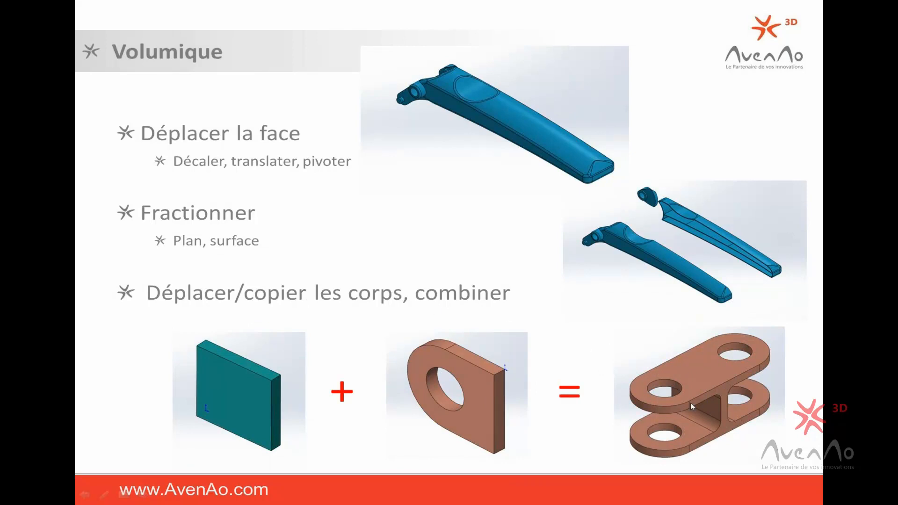
pyautogui.press('super+Tab')
pyautogui.click(418, 252)
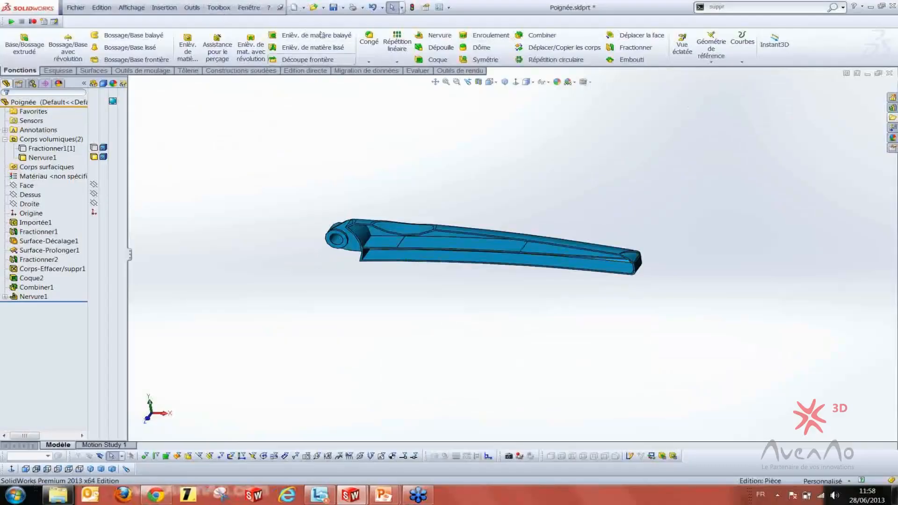
# Open Base.x_t from the "Déplacer copier les corps" folder, declining both the import diagnostics and feature recognition
pyautogui.hotkey('ctrl', 'o')
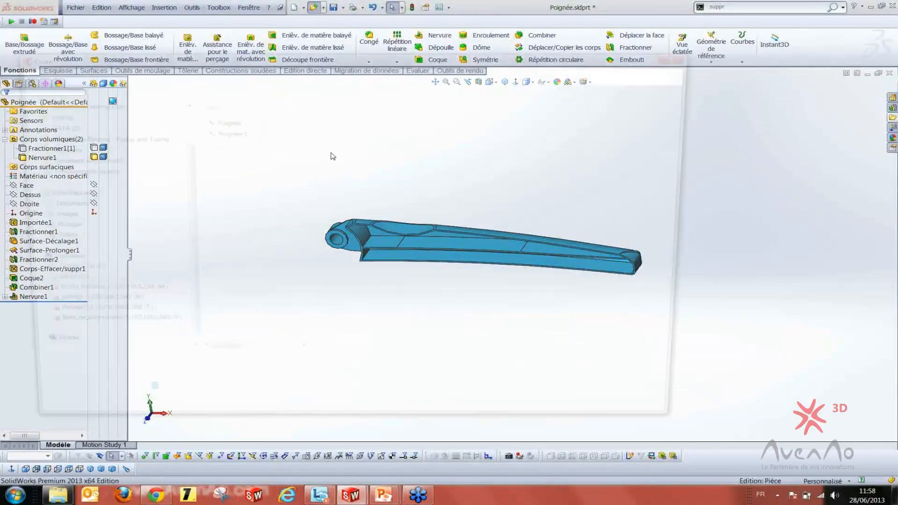
pyautogui.click(423, 71)
pyautogui.click(240, 144)
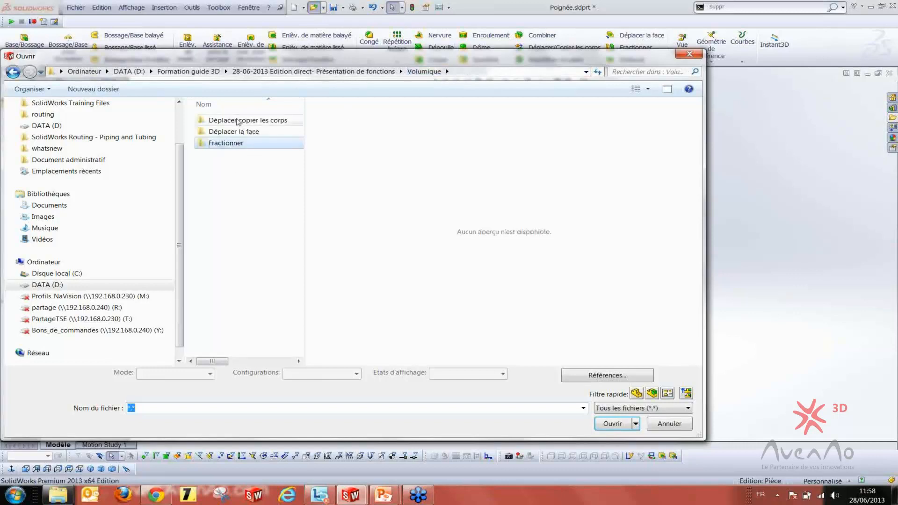
pyautogui.doubleClick(239, 120)
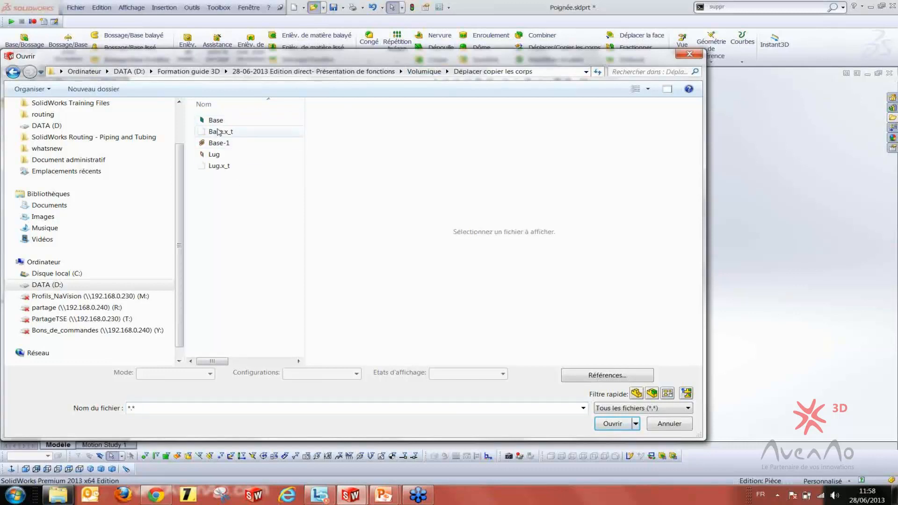
pyautogui.click(217, 133)
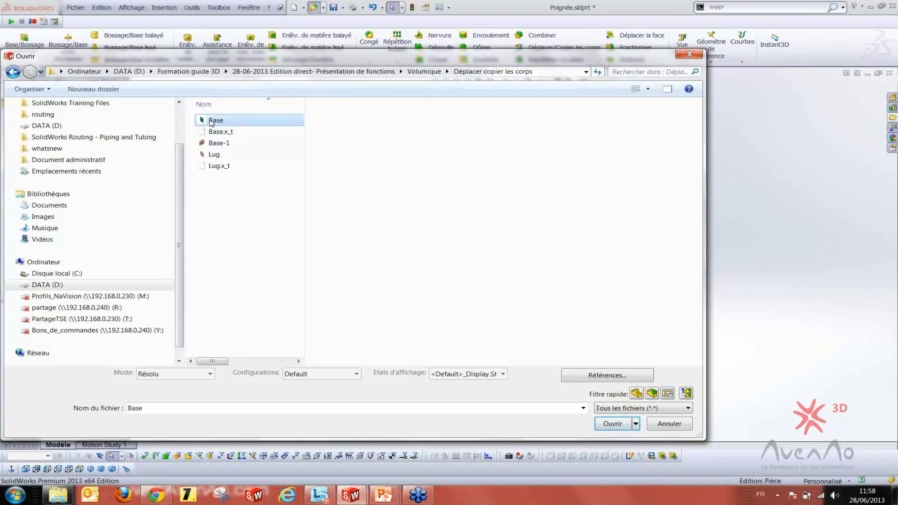
pyautogui.click(212, 122)
pyautogui.click(216, 135)
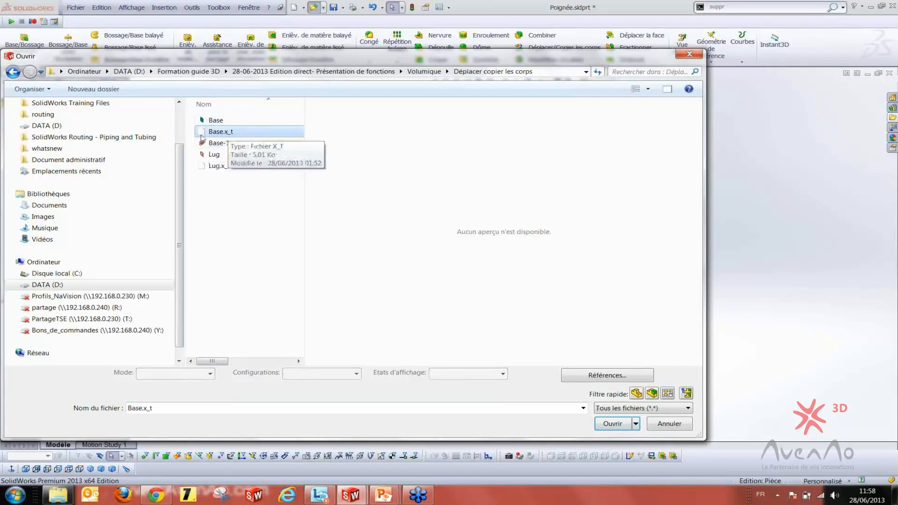
pyautogui.doubleClick(211, 135)
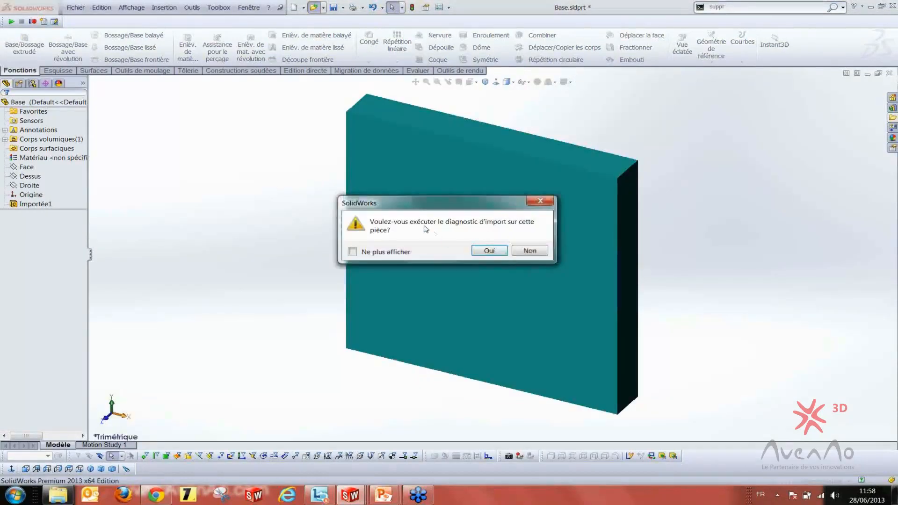
pyautogui.click(530, 251)
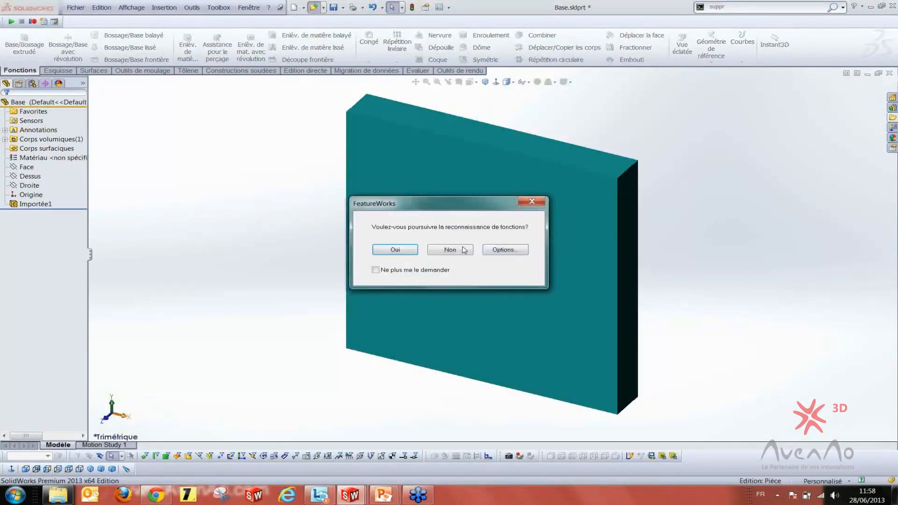
pyautogui.click(461, 251)
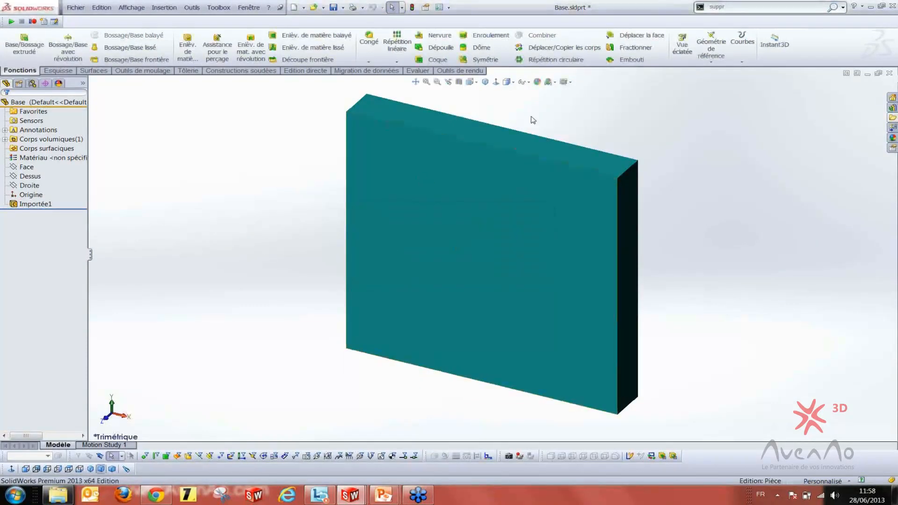
# Show the imported plate in isometric view, shaded with edges, with free space around it
pyautogui.hotkey('ctrl', '7')
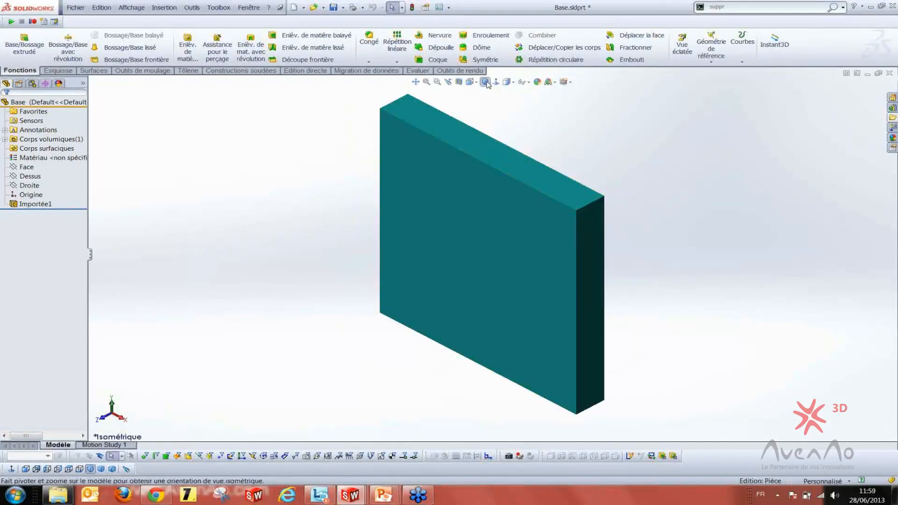
pyautogui.click(508, 84)
pyautogui.click(510, 94)
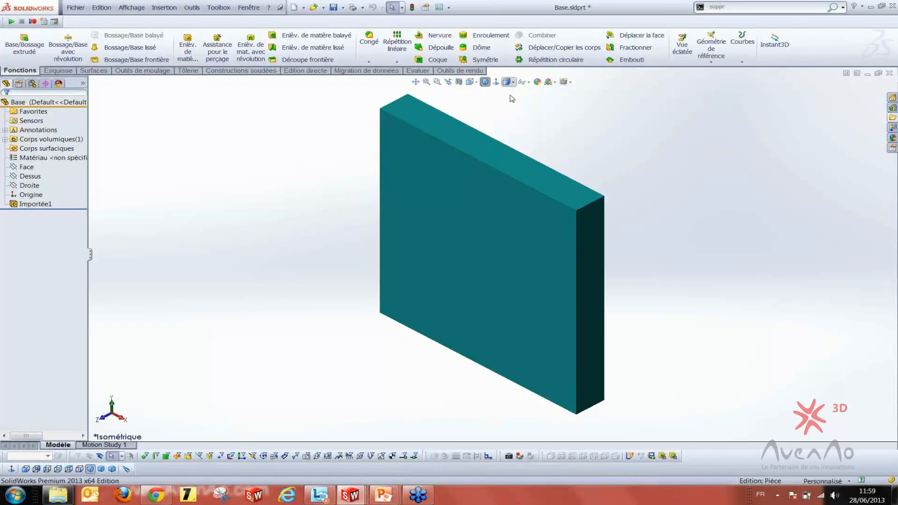
pyautogui.scroll(1, 637, 259)
pyautogui.scroll(-2, 647, 239)
pyautogui.scroll(6, 513, 282)
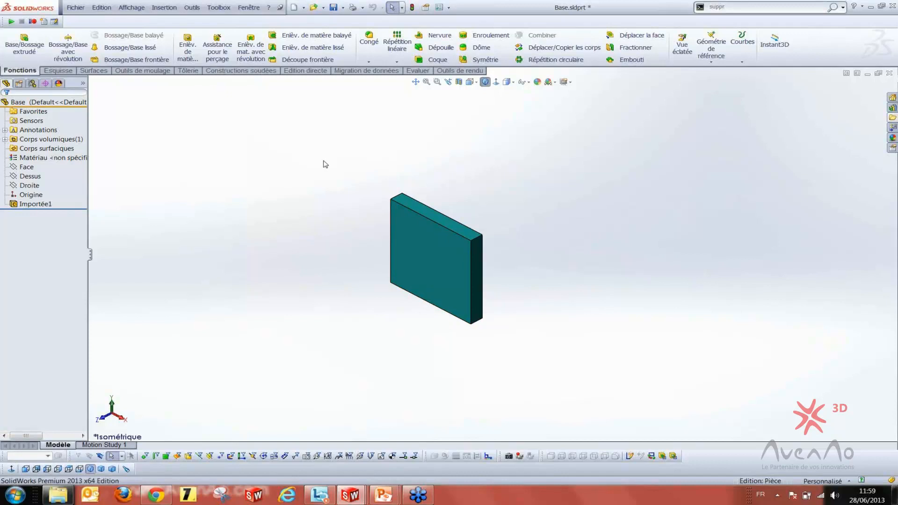
# Switch to the PowerPoint slide to review how the plate and lug form the target part, and return to SolidWorks
pyautogui.click(315, 71)
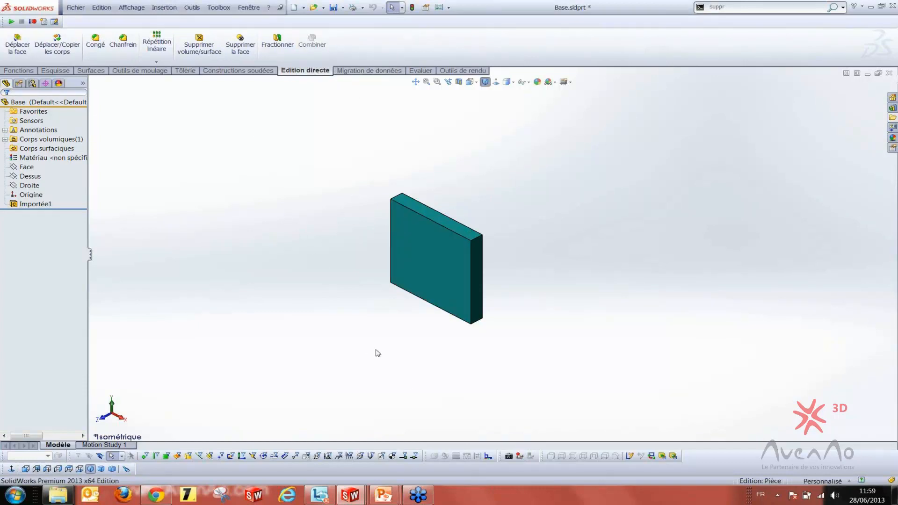
pyautogui.press('super+Tab')
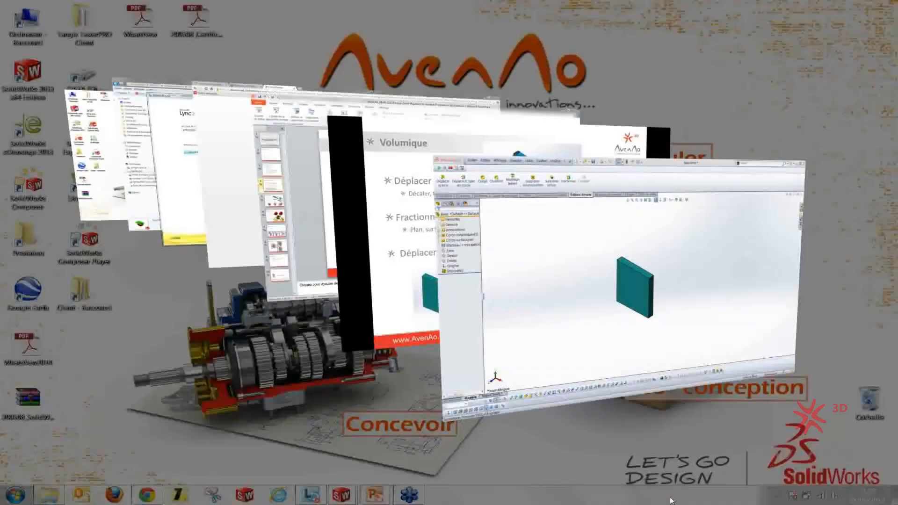
pyautogui.click(406, 227)
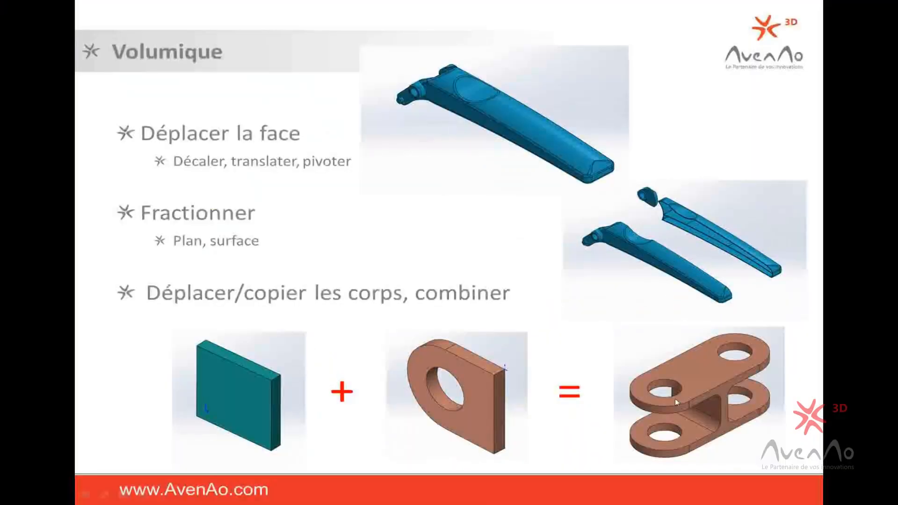
pyautogui.press('super+Tab')
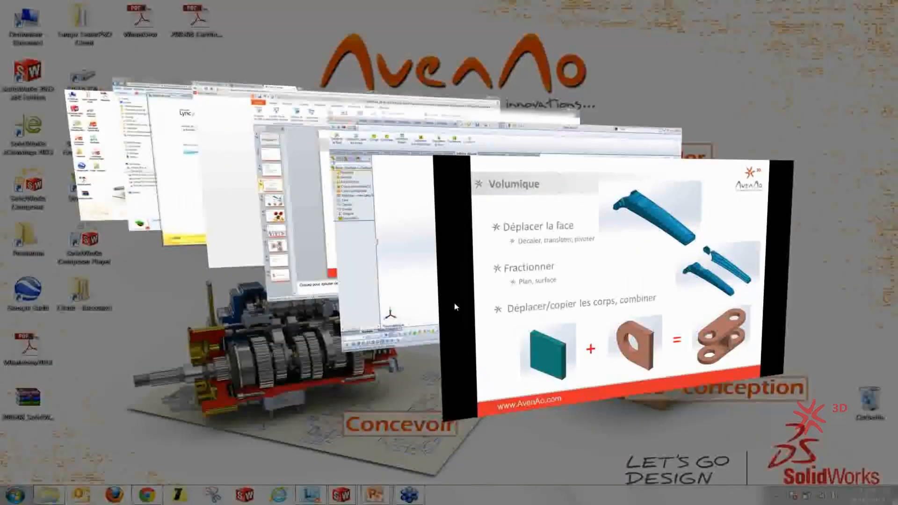
pyautogui.click(395, 285)
# Insert Lug.x_t into the plate part as imported Parasolid geometry
pyautogui.click(359, 70)
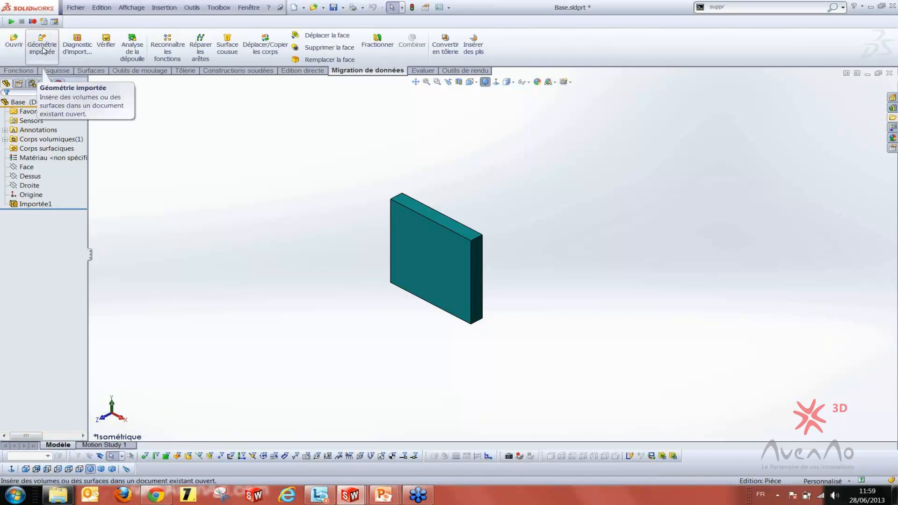
pyautogui.click(43, 49)
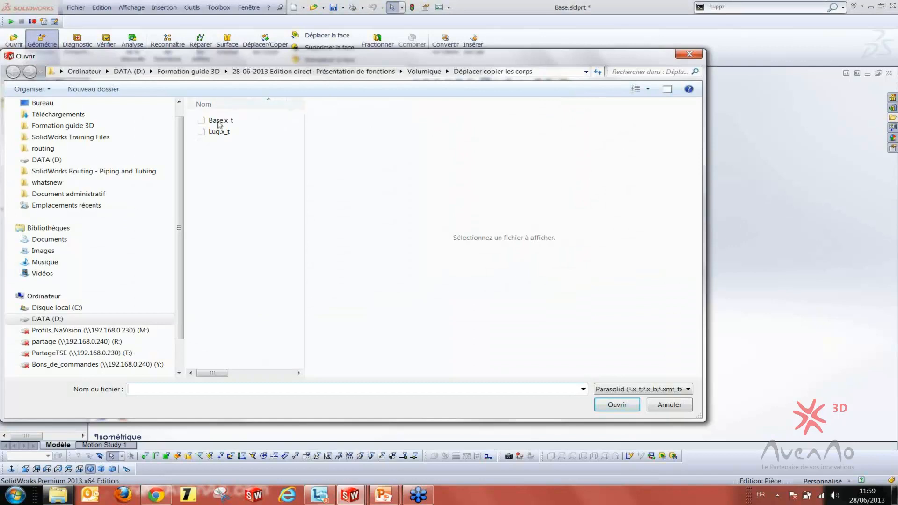
pyautogui.click(638, 389)
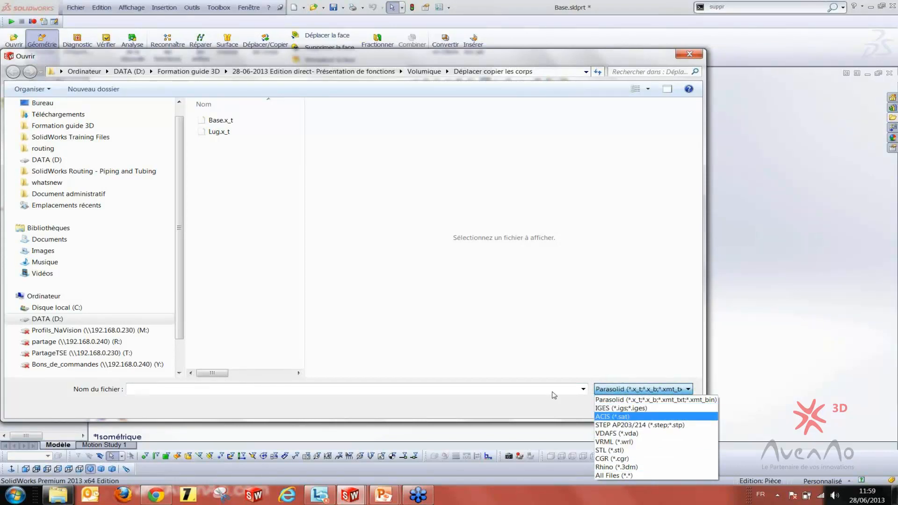
pyautogui.click(250, 239)
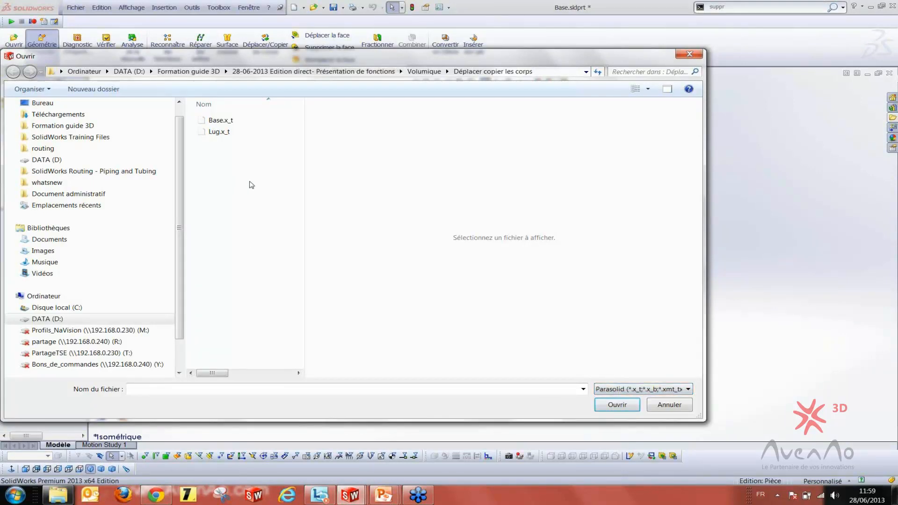
pyautogui.click(212, 133)
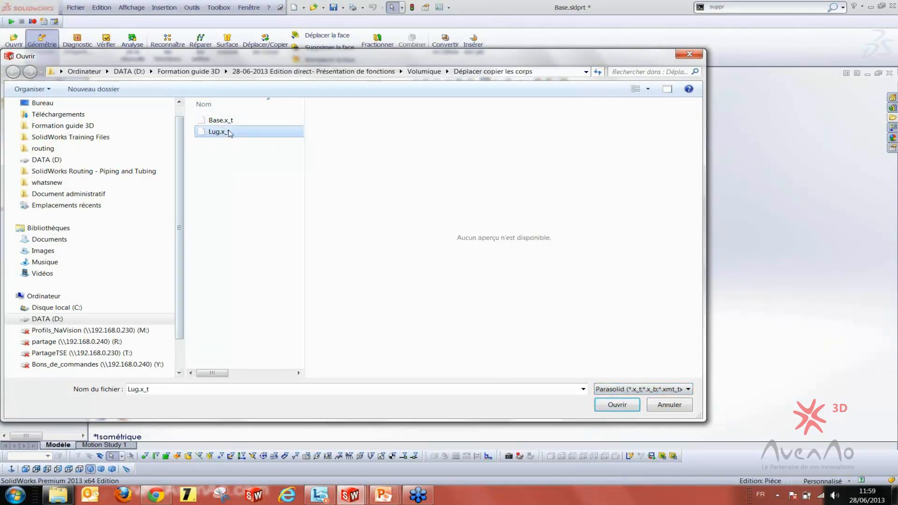
pyautogui.click(610, 405)
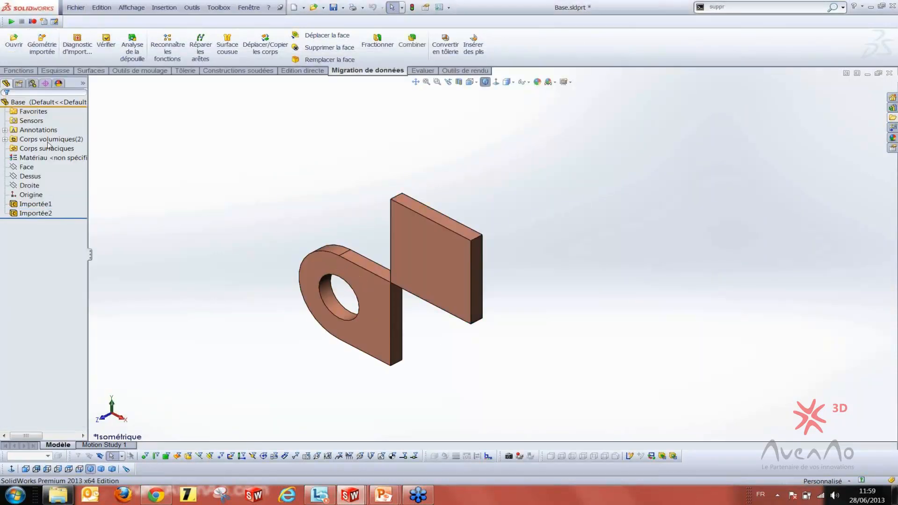
# List the part's solid bodies in a widened feature tree and identify the plate and lug bodies
pyautogui.click(4, 139)
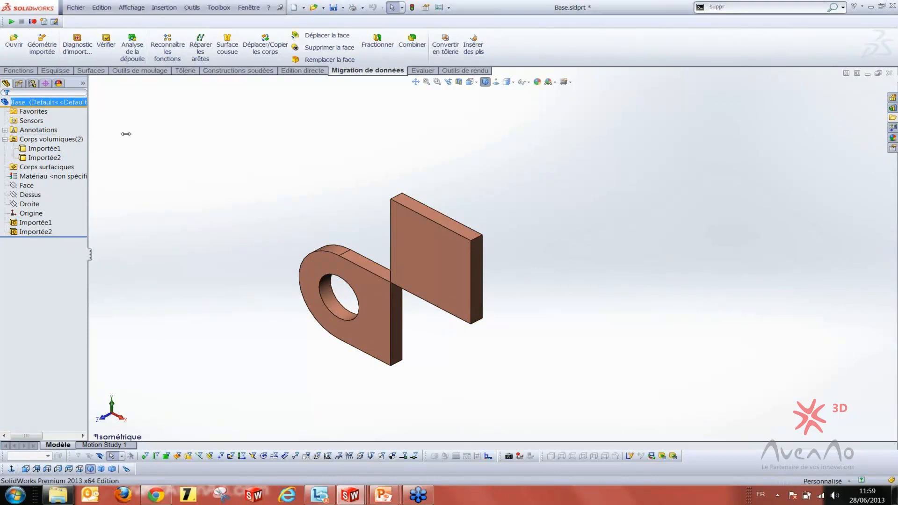
pyautogui.moveTo(126, 134); pyautogui.dragTo(153, 137)
pyautogui.click(28, 157)
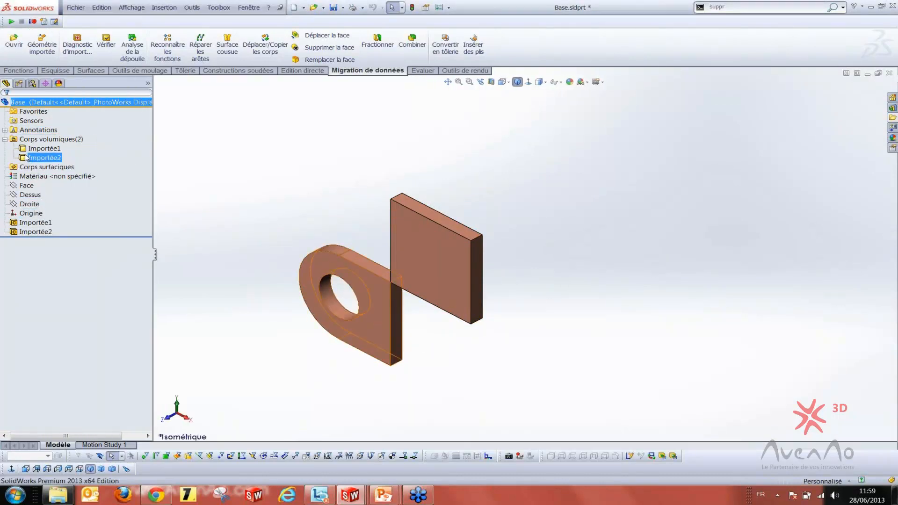
pyautogui.click(33, 149)
pyautogui.click(43, 159)
pyautogui.click(252, 237)
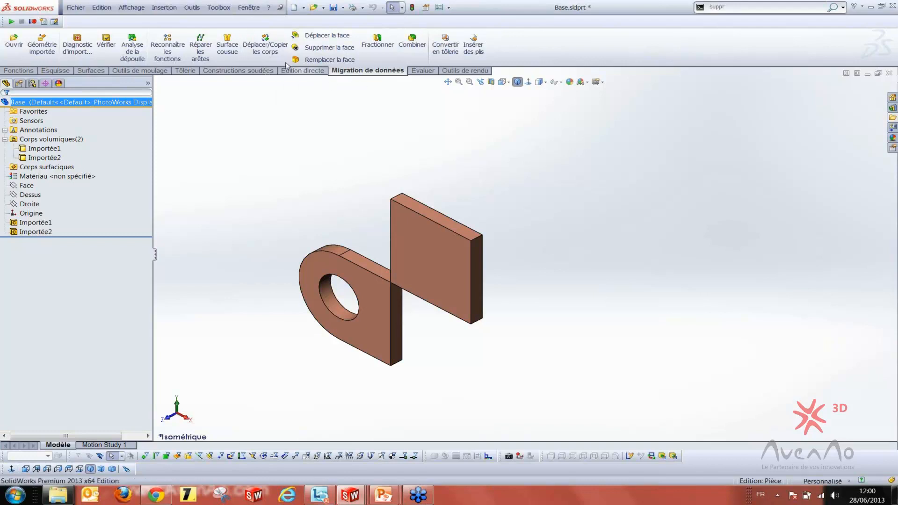
# Start a Move/Copy Body operation with the imported lug as the body to move
pyautogui.click(303, 70)
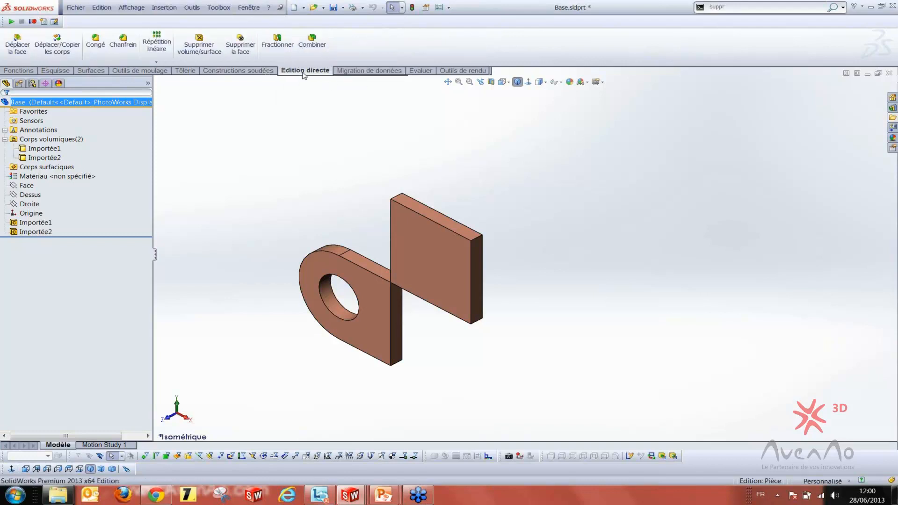
pyautogui.click(57, 48)
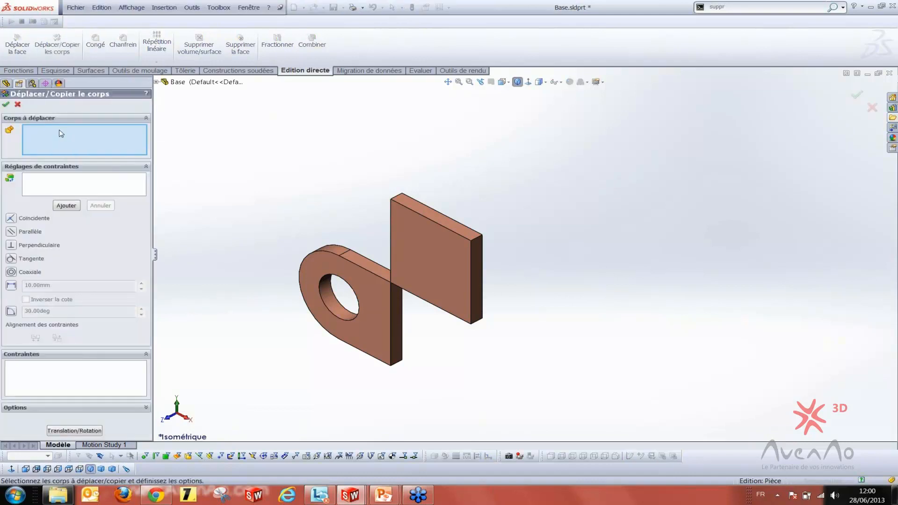
pyautogui.click(372, 301)
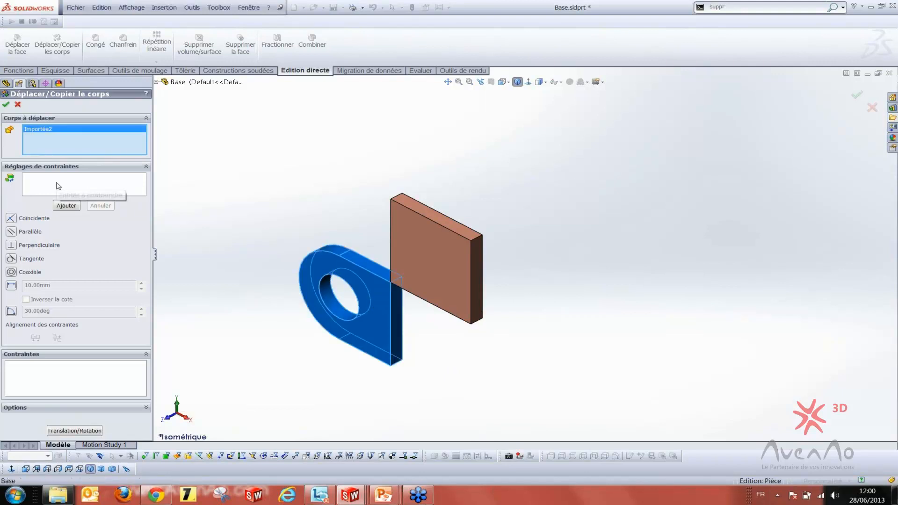
# Add a perpendicular constraint between the lug's upper flat face and the plate's narrow side face nearest the lug
pyautogui.click(80, 186)
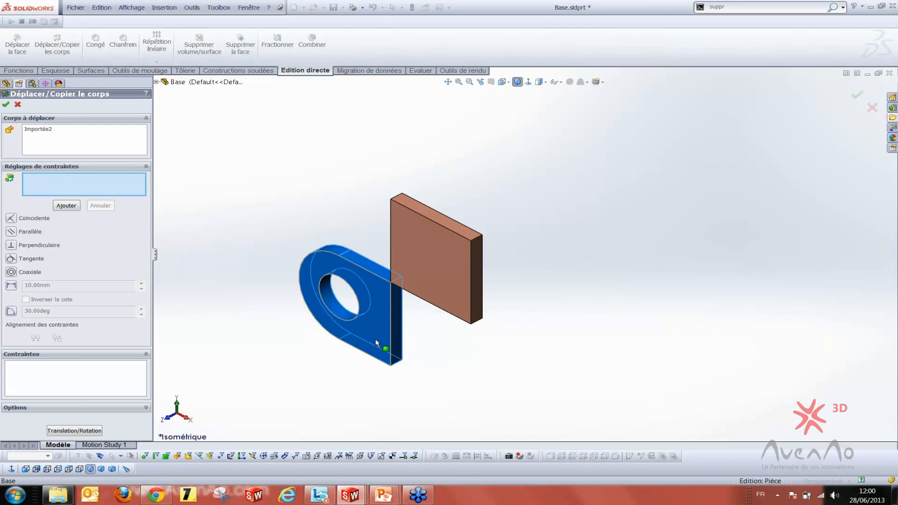
pyautogui.moveTo(380, 336)
pyautogui.mouseDown(button='middle')
pyautogui.moveTo(397, 360)
pyautogui.moveTo(378, 329)
pyautogui.mouseUp(button='middle')
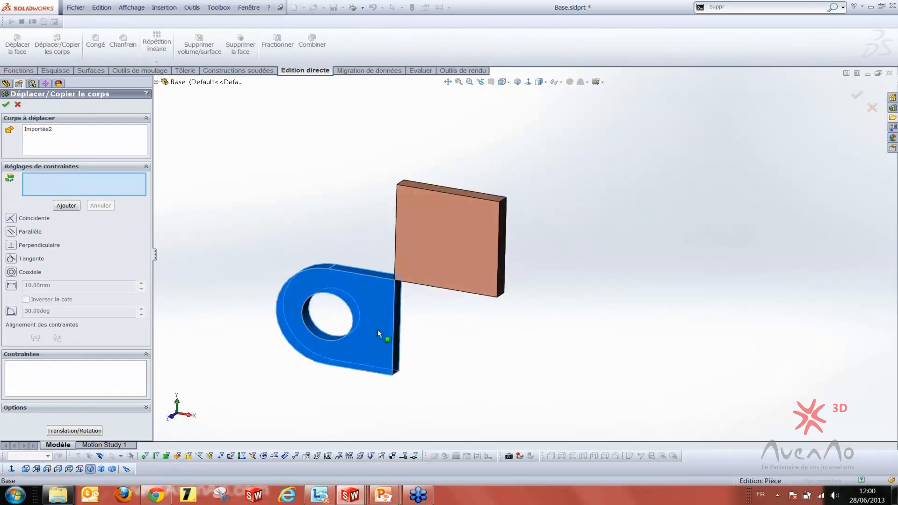
pyautogui.click(371, 274)
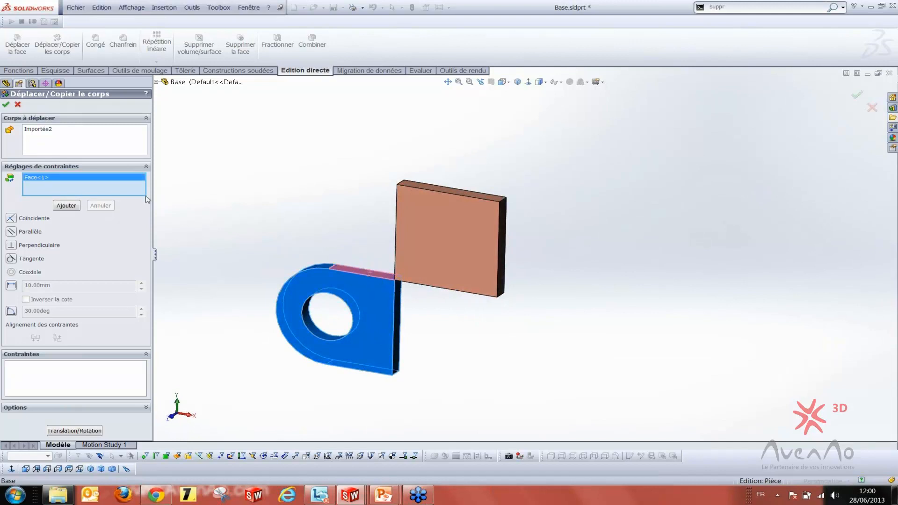
pyautogui.moveTo(533, 263); pyautogui.dragTo(412, 267, button='middle')
pyautogui.click(411, 269)
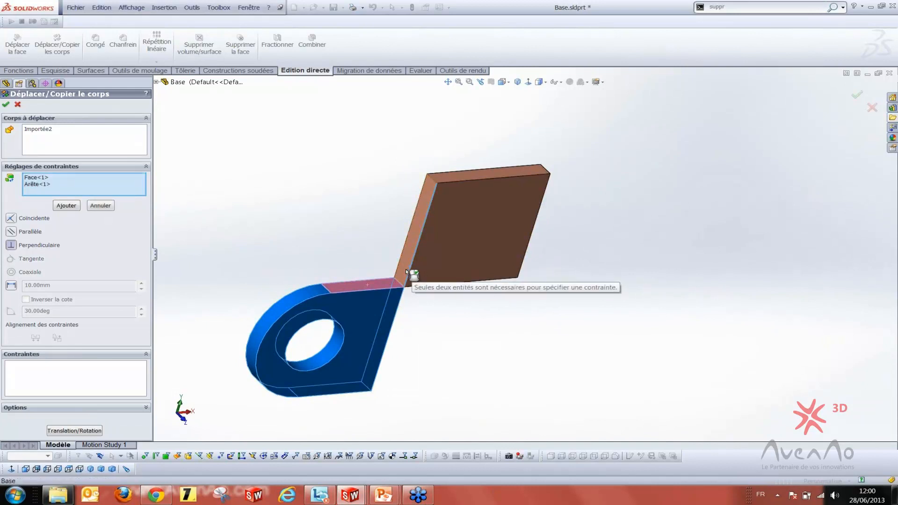
pyautogui.click(37, 184)
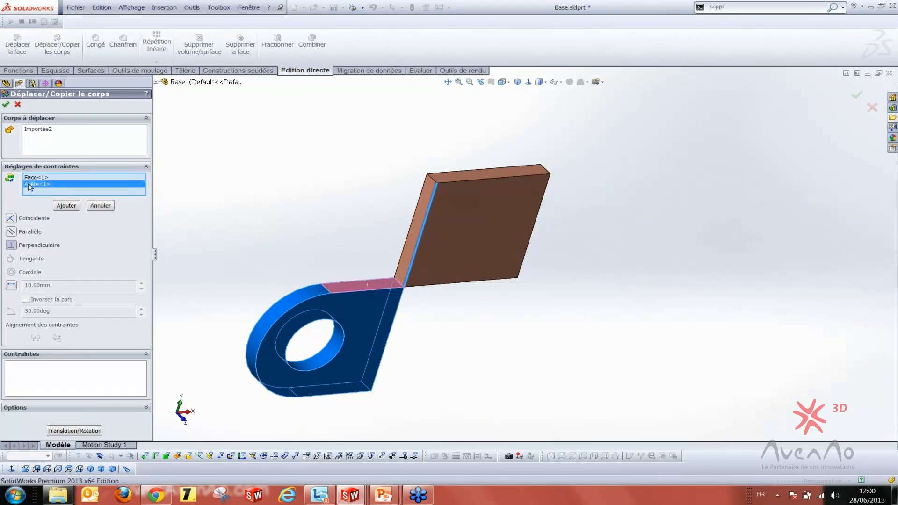
pyautogui.press('Delete')
pyautogui.click(408, 246)
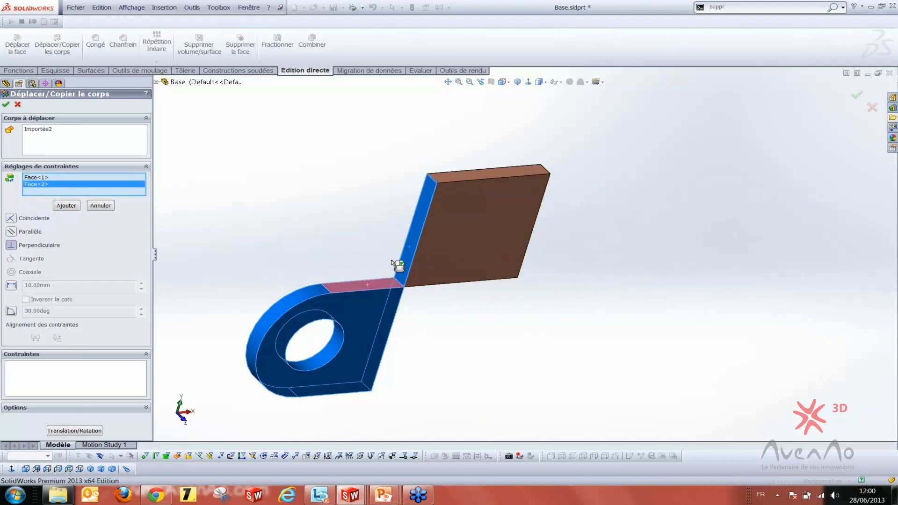
pyautogui.click(62, 208)
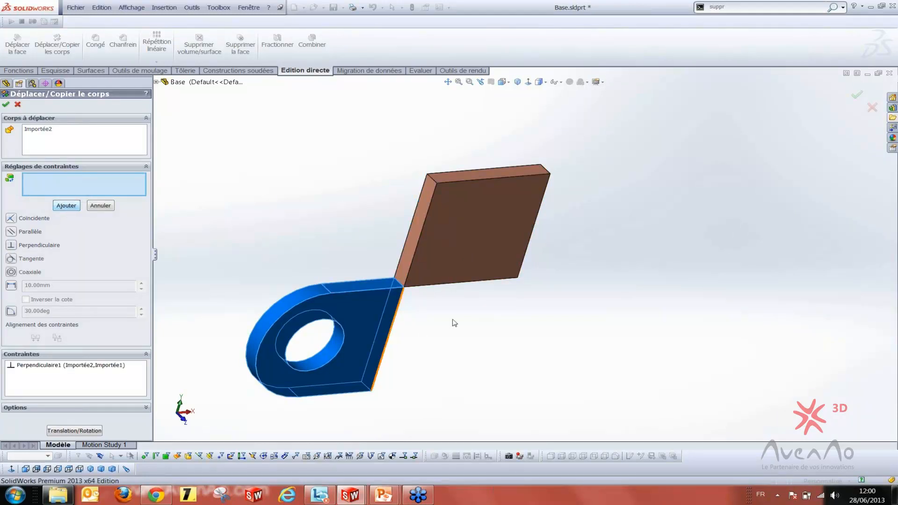
pyautogui.moveTo(454, 322); pyautogui.dragTo(215, 259, button='middle')
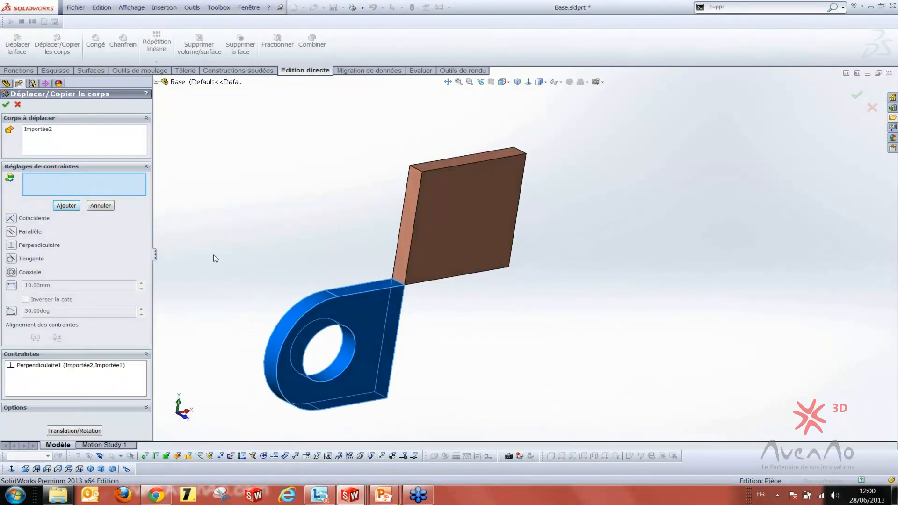
# Change the perpendicular constraint to coincident, flip its alignment so the lug turns to the plate's other side, and add it
pyautogui.click(24, 365)
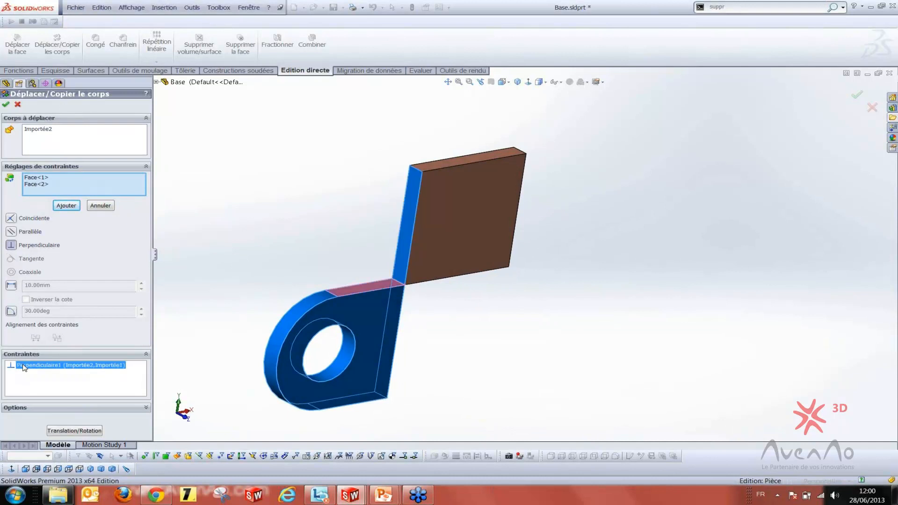
pyautogui.click(11, 218)
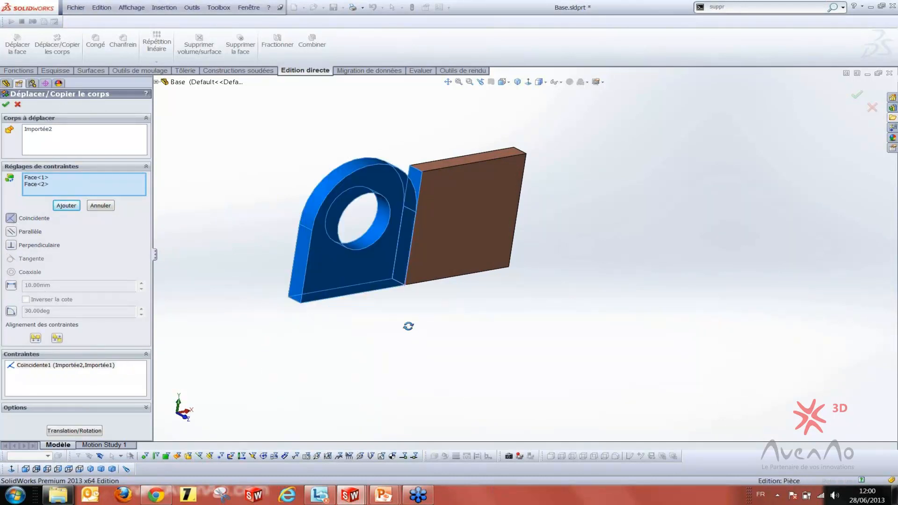
pyautogui.moveTo(407, 325); pyautogui.dragTo(381, 296, button='middle')
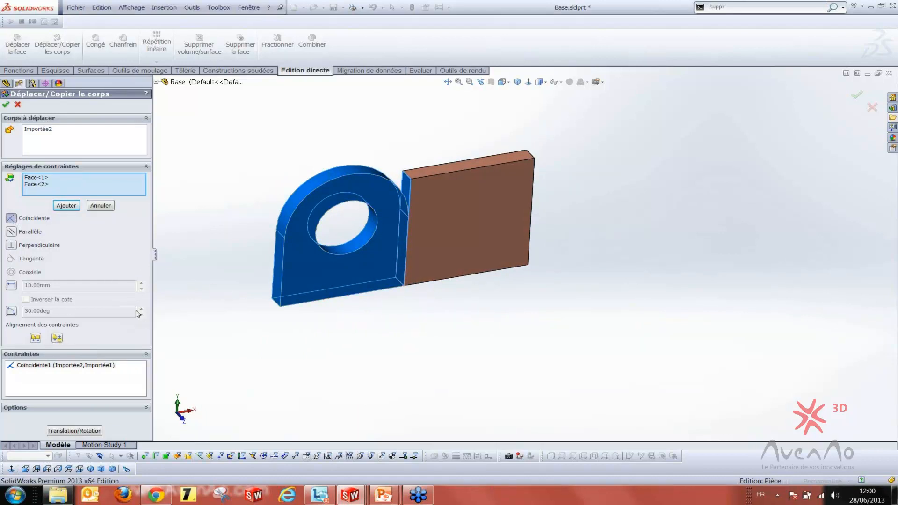
pyautogui.click(36, 338)
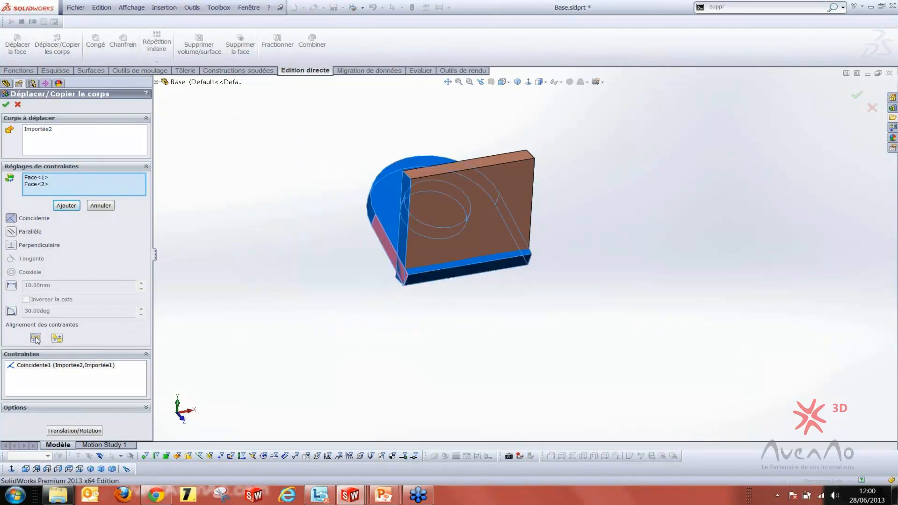
pyautogui.moveTo(419, 251); pyautogui.dragTo(374, 327, button='middle')
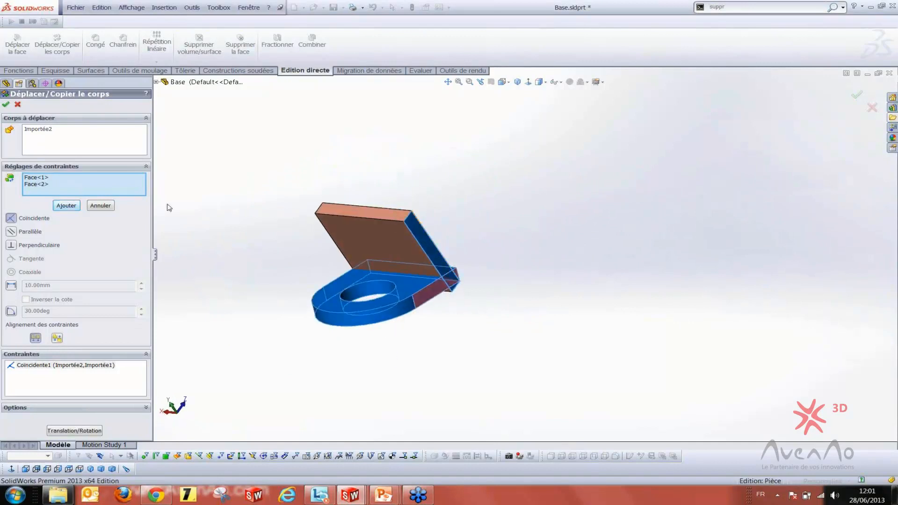
pyautogui.click(70, 208)
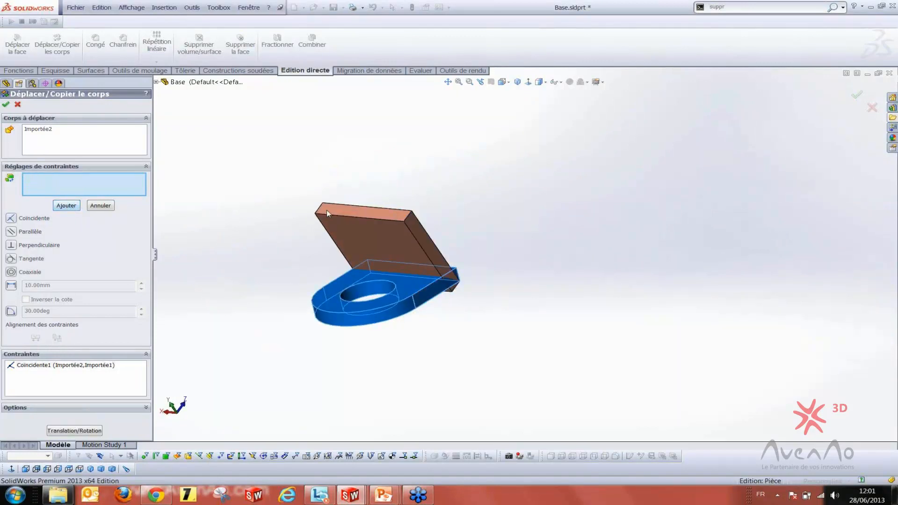
# Add a coincident constraint between the lug's flat end face and the plate's large face
pyautogui.moveTo(327, 210); pyautogui.dragTo(299, 244, button='middle')
pyautogui.moveTo(194, 263); pyautogui.dragTo(304, 229, button='middle')
pyautogui.scroll(-3, 518, 279)
pyautogui.click(522, 282)
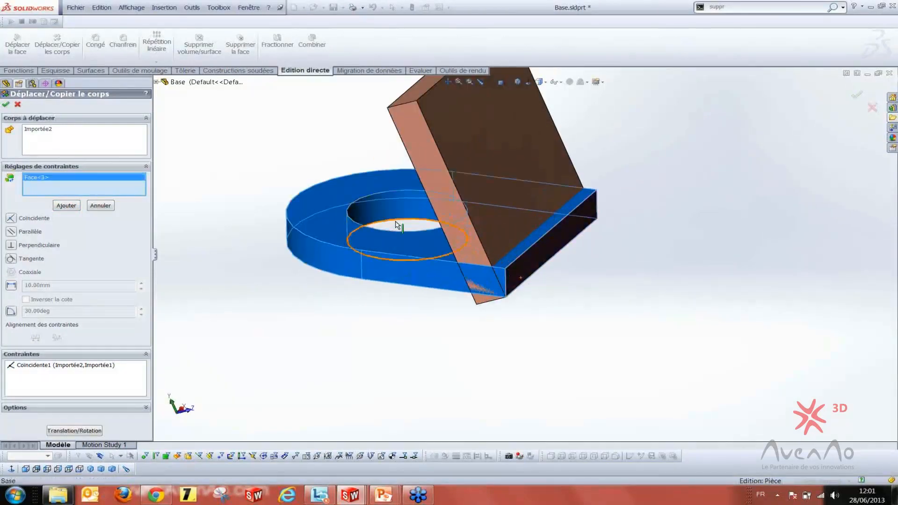
pyautogui.moveTo(398, 224); pyautogui.dragTo(468, 241, button='middle')
pyautogui.click(580, 171)
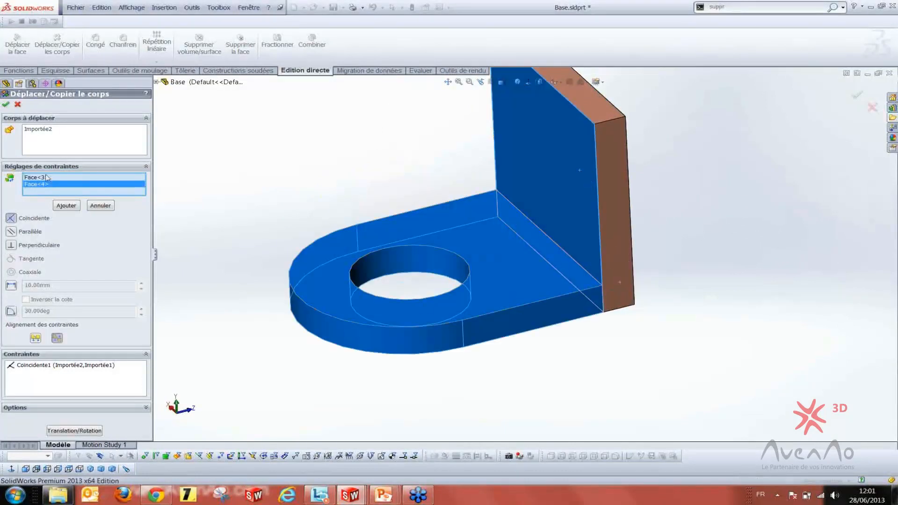
pyautogui.click(66, 206)
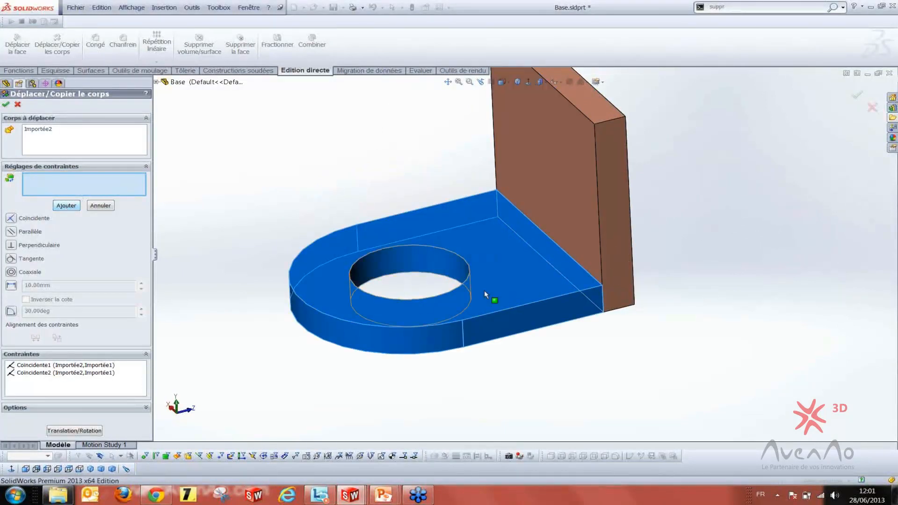
# Add a coincident constraint between the lug's underside and the plate's narrow bottom face, and apply the body move
pyautogui.scroll(3, 532, 314)
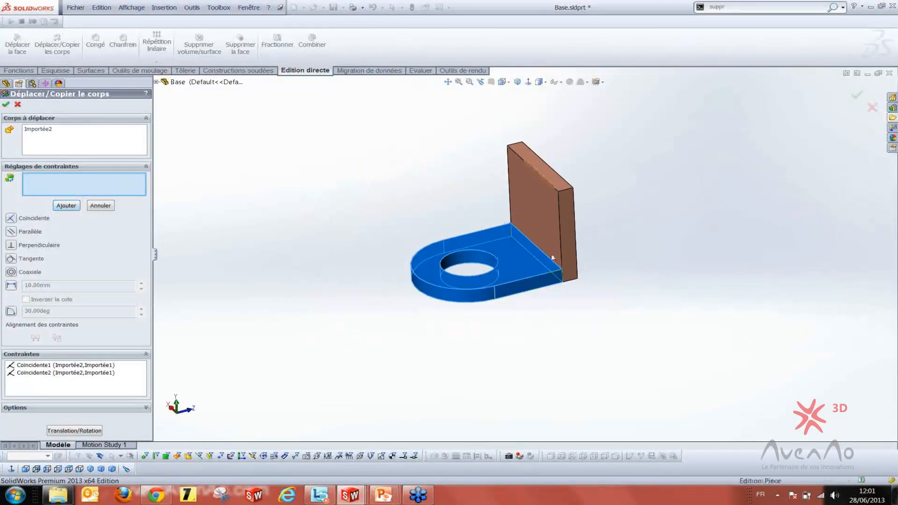
pyautogui.scroll(-3, 545, 290)
pyautogui.moveTo(522, 278); pyautogui.dragTo(527, 363, button='middle')
pyautogui.scroll(-3, 517, 320)
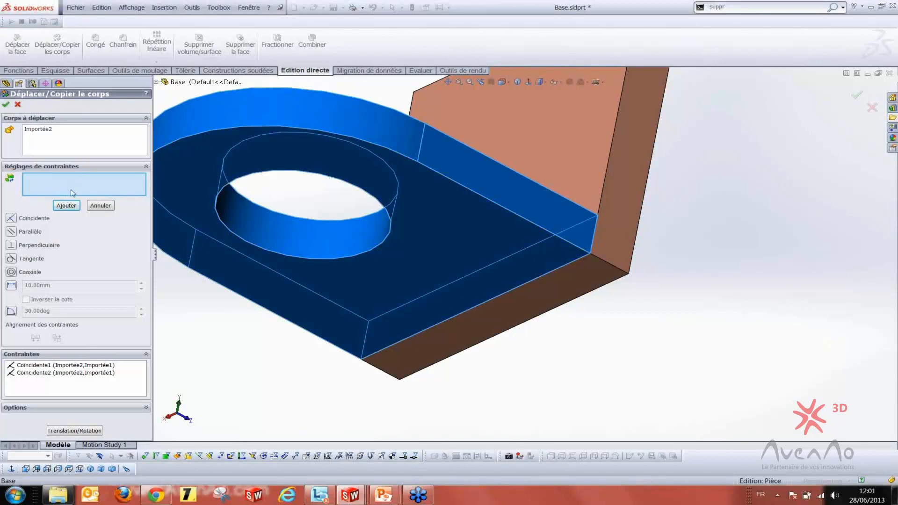
pyautogui.click(472, 260)
pyautogui.click(557, 297)
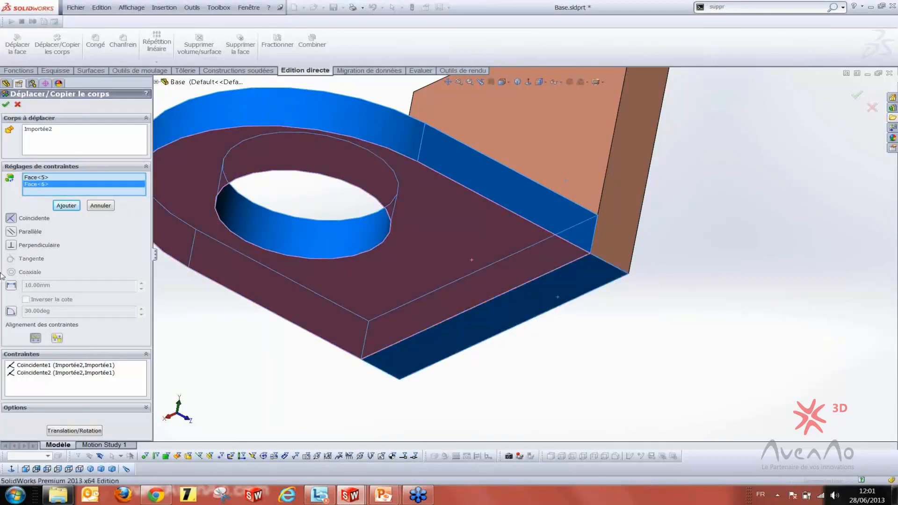
pyautogui.click(66, 206)
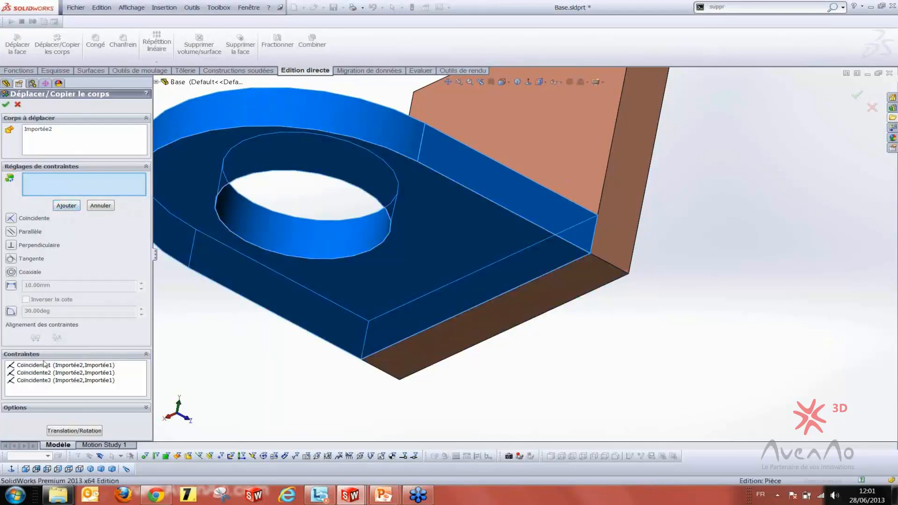
pyautogui.scroll(5, 346, 285)
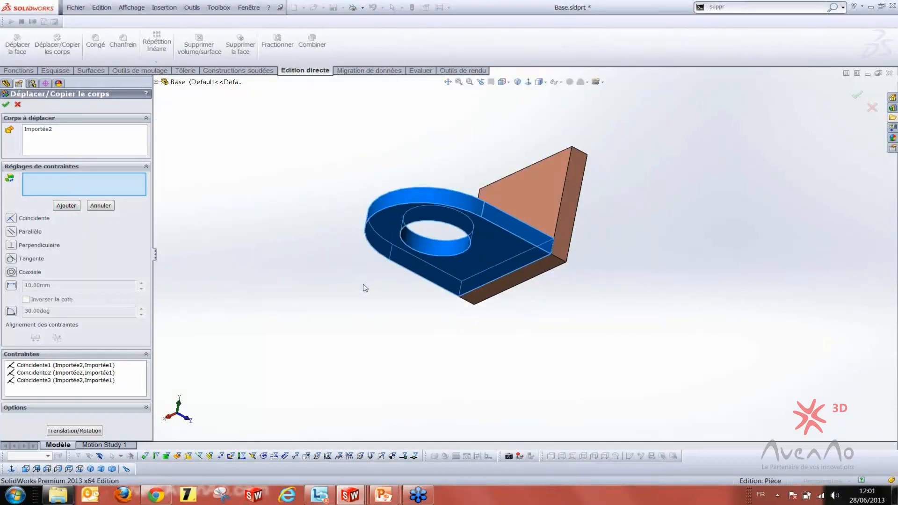
pyautogui.moveTo(365, 284); pyautogui.dragTo(336, 306, button='middle')
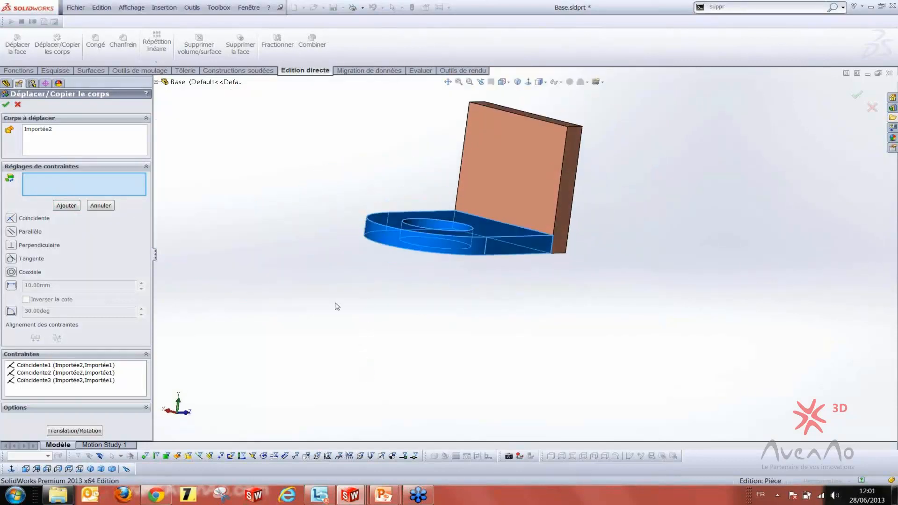
pyautogui.click(5, 105)
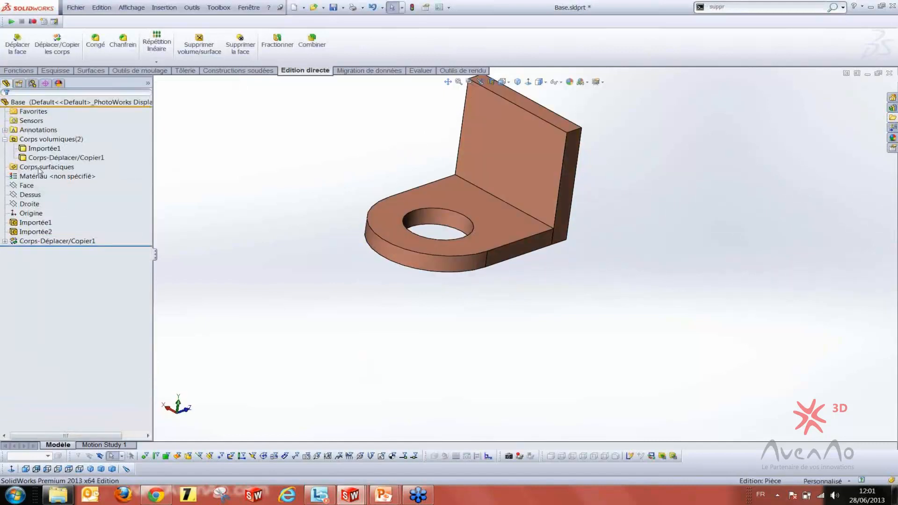
pyautogui.moveTo(273, 204); pyautogui.dragTo(260, 192, button='middle')
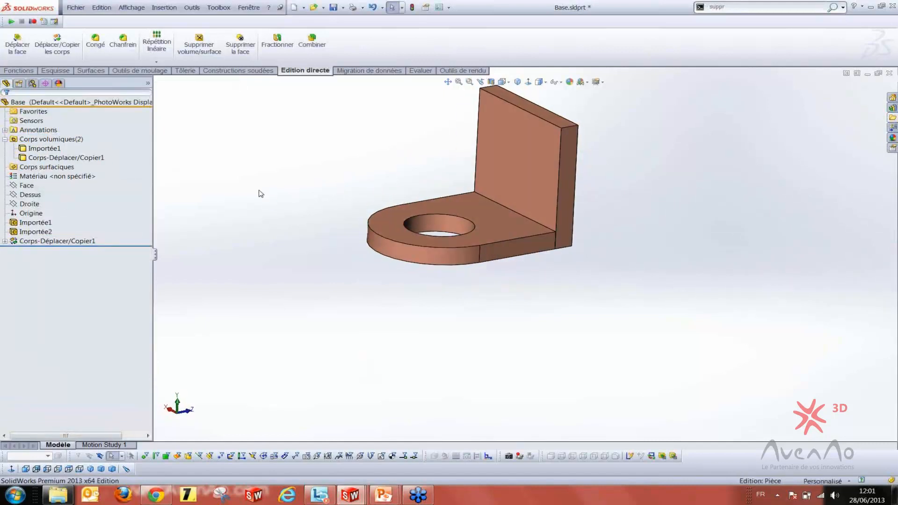
pyautogui.scroll(-3, 431, 235)
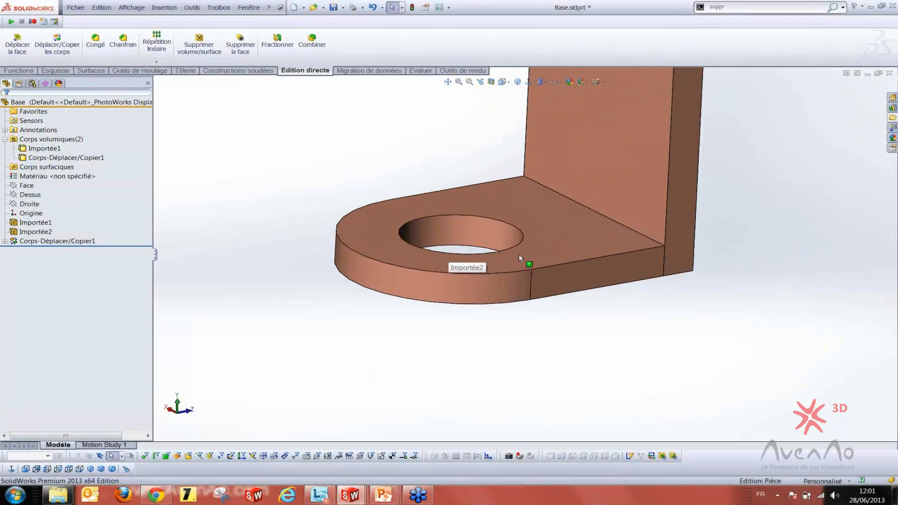
pyautogui.scroll(5, 561, 236)
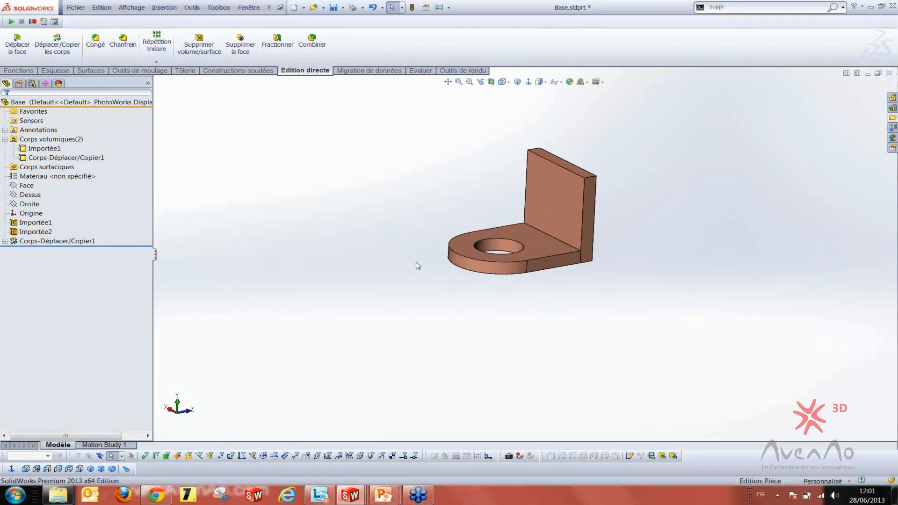
pyautogui.moveTo(418, 266); pyautogui.dragTo(382, 281, button='middle')
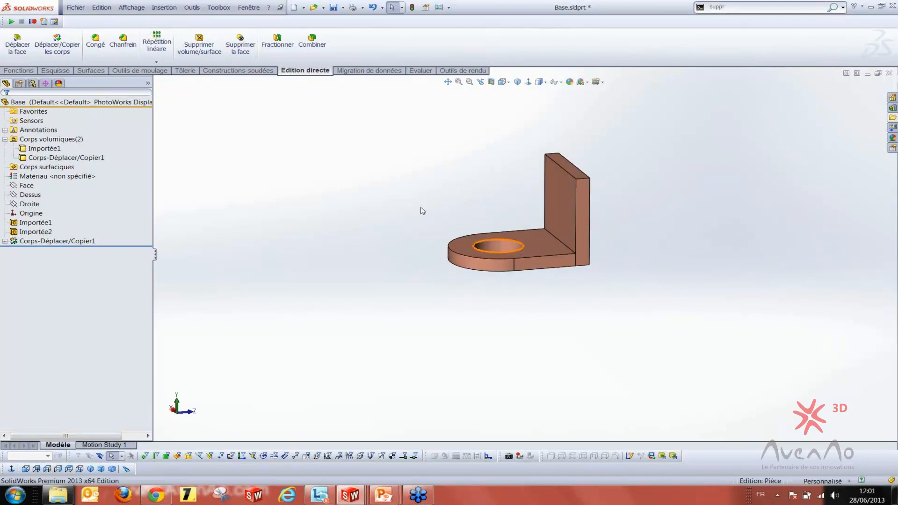
pyautogui.moveTo(496, 226); pyautogui.dragTo(387, 194, button='middle')
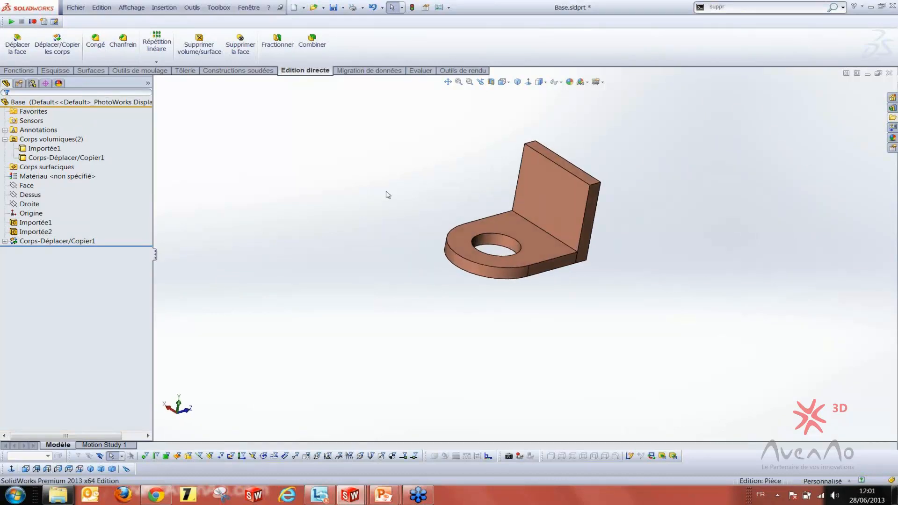
# Start a linear pattern with the positioned lug as the body to repeat
pyautogui.click(155, 49)
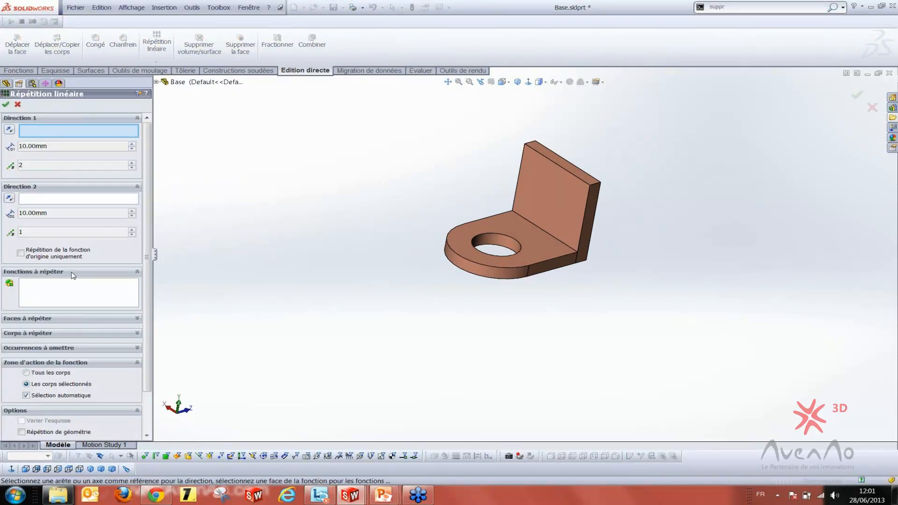
pyautogui.click(69, 272)
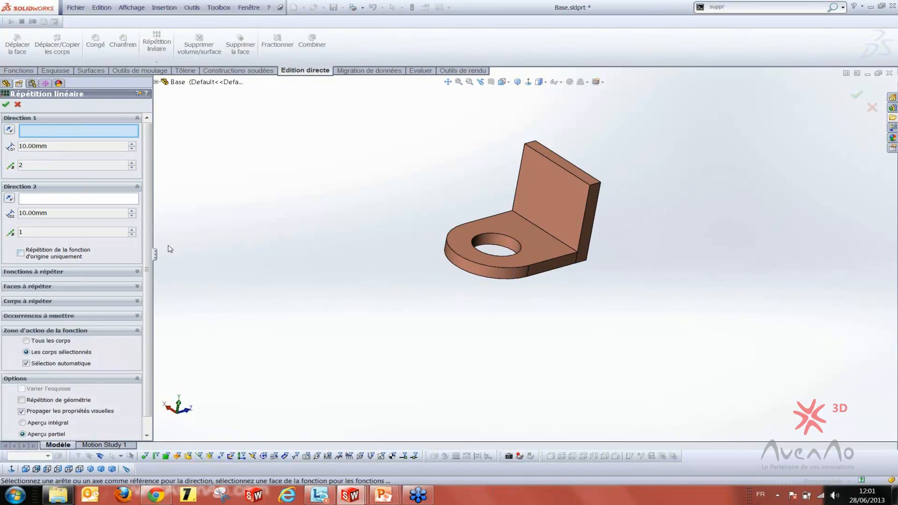
pyautogui.scroll(-1, 140, 262)
pyautogui.click(131, 272)
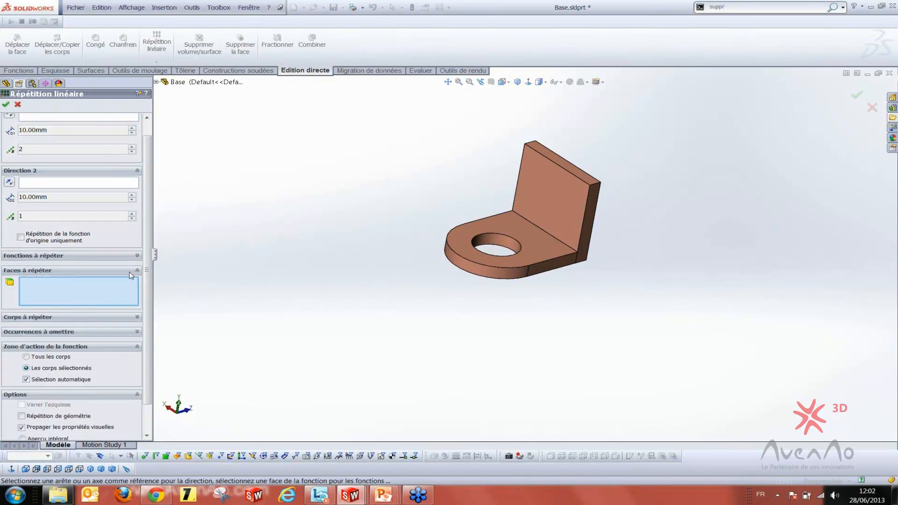
pyautogui.click(47, 318)
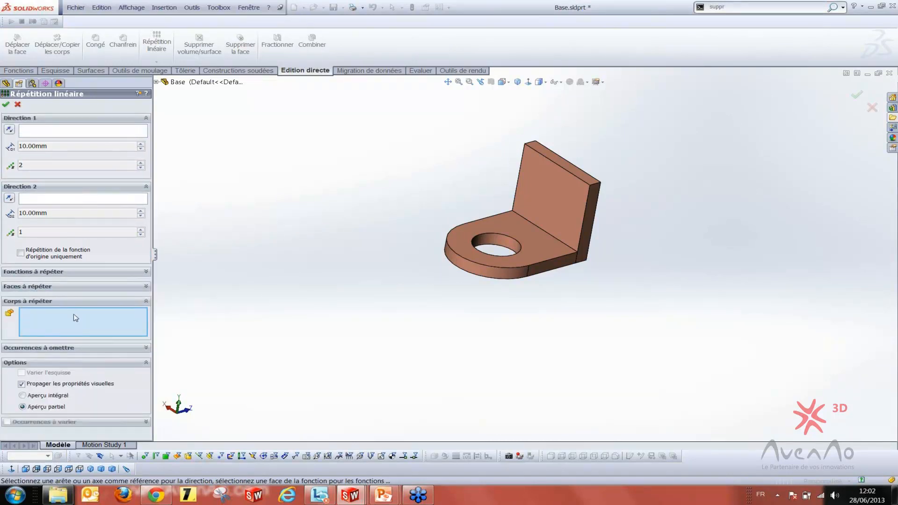
pyautogui.click(537, 246)
pyautogui.moveTo(450, 288); pyautogui.dragTo(232, 276, button='middle')
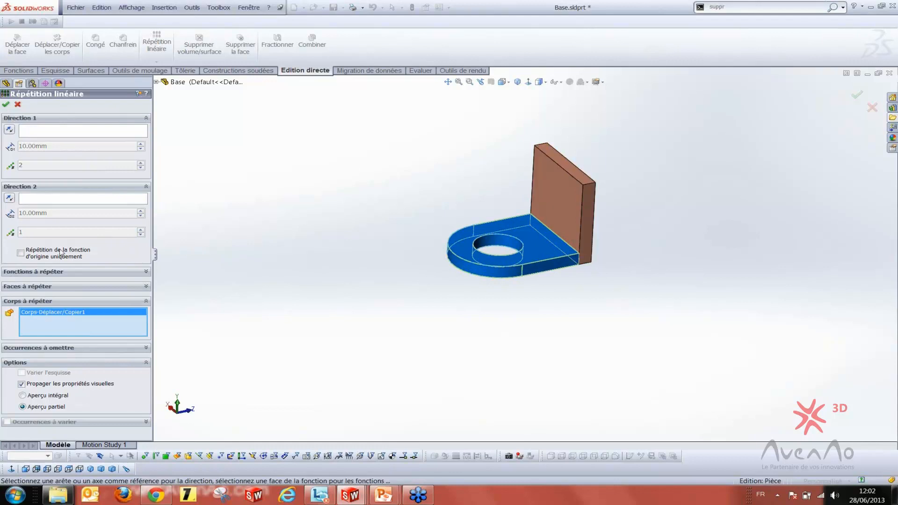
# Pattern the lug upward along the plate's vertical edge with the direction reversed, 60 mm spacing and 2 instances
pyautogui.click(58, 133)
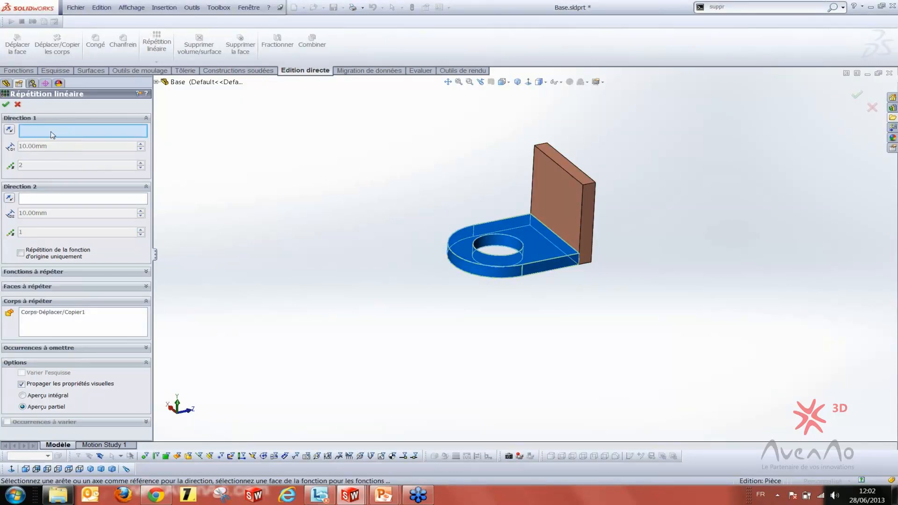
pyautogui.click(582, 205)
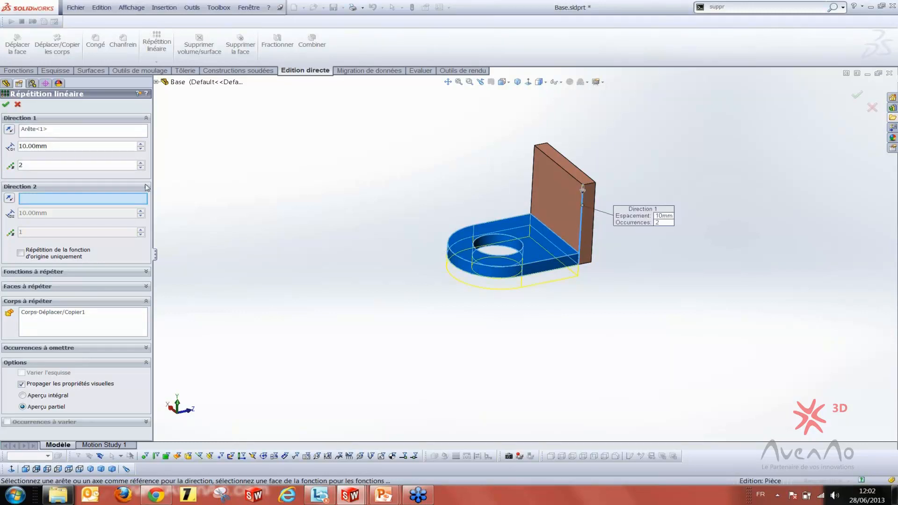
pyautogui.click(9, 131)
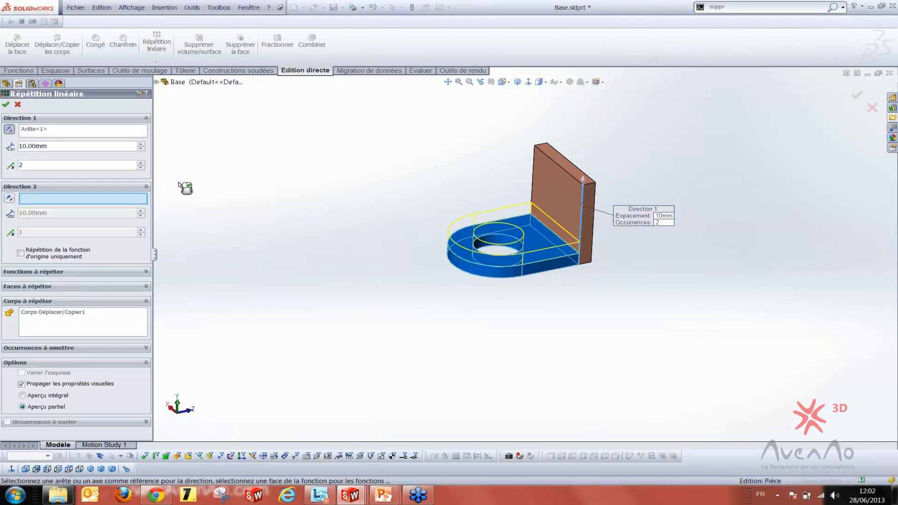
pyautogui.click(141, 144)
pyautogui.click(141, 144)
pyautogui.click(141, 144)
pyautogui.click(140, 144)
pyautogui.click(140, 144)
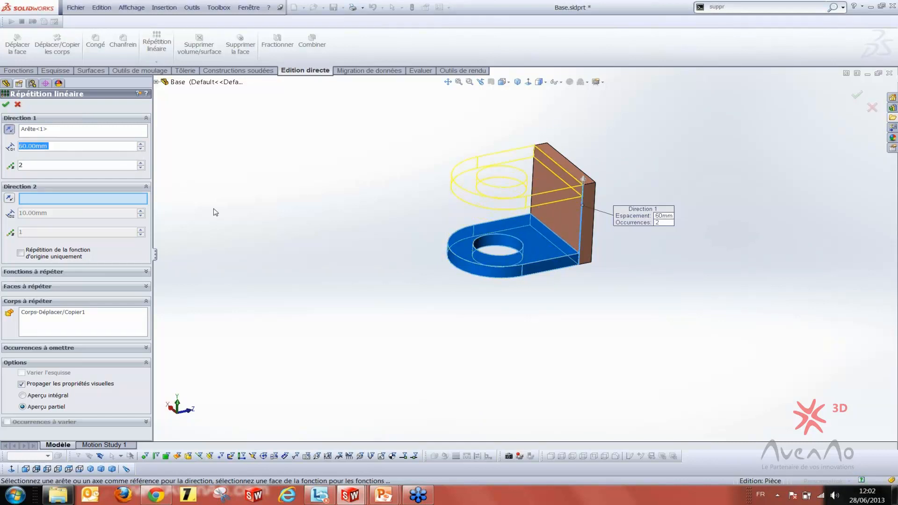
pyautogui.moveTo(560, 250); pyautogui.dragTo(558, 235, button='middle')
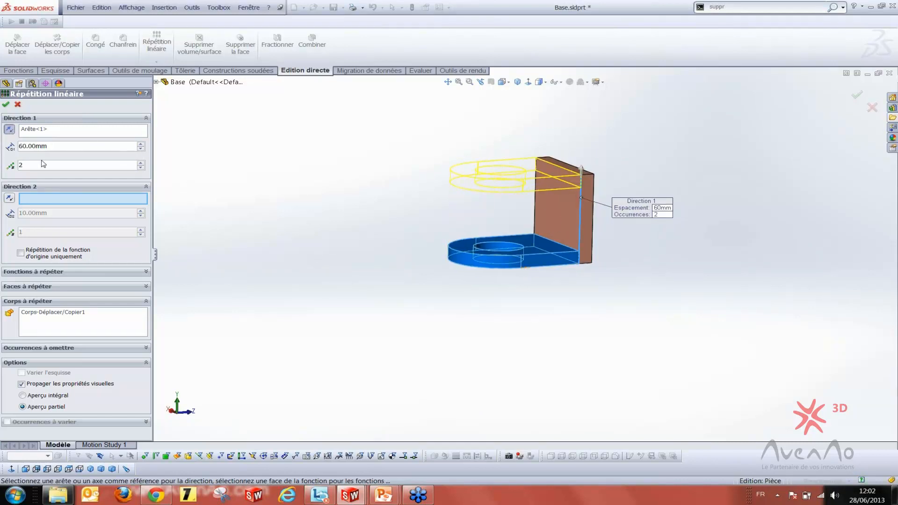
pyautogui.moveTo(340, 197); pyautogui.dragTo(335, 207, button='middle')
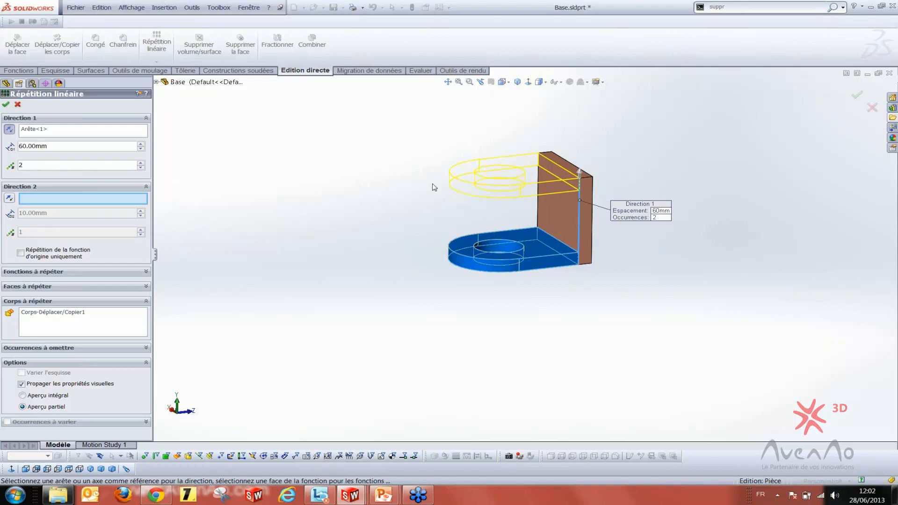
pyautogui.click(6, 105)
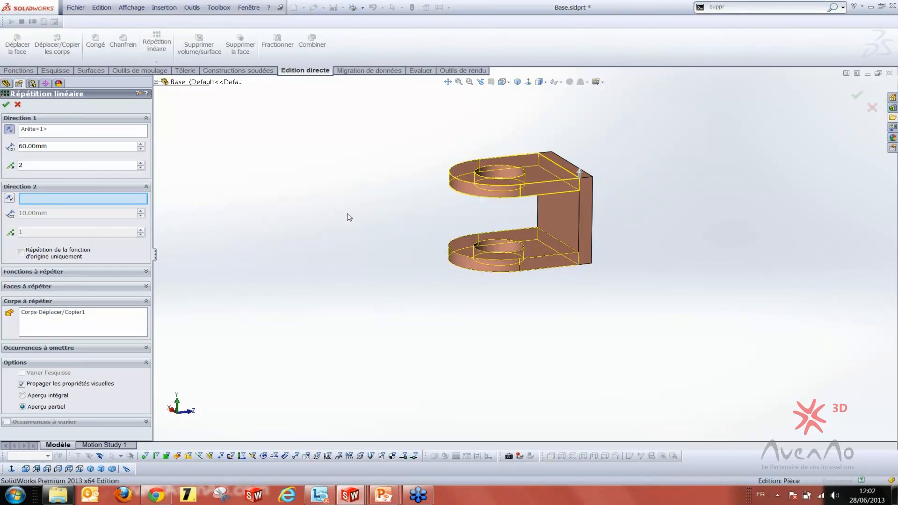
pyautogui.click(409, 208)
pyautogui.moveTo(415, 207); pyautogui.dragTo(379, 200, button='middle')
pyautogui.moveTo(488, 213); pyautogui.dragTo(485, 238, button='middle')
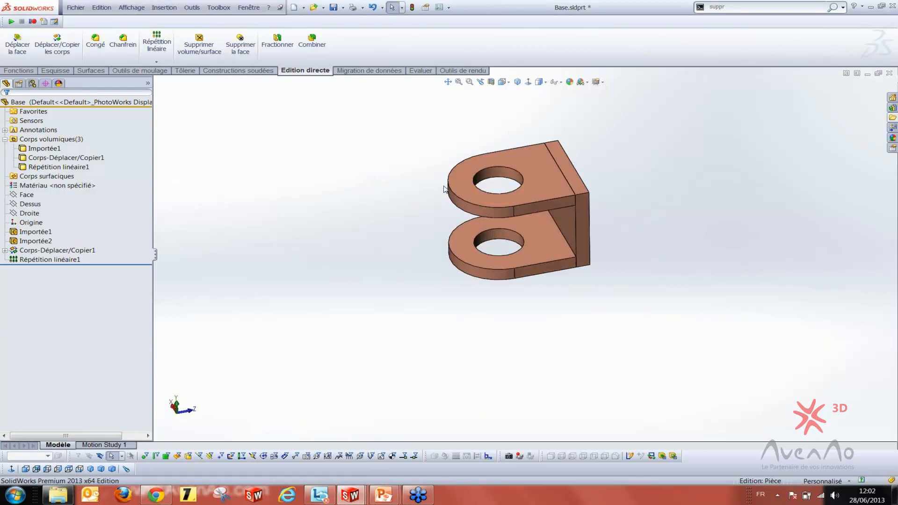
pyautogui.moveTo(580, 222); pyautogui.dragTo(565, 205, button='middle')
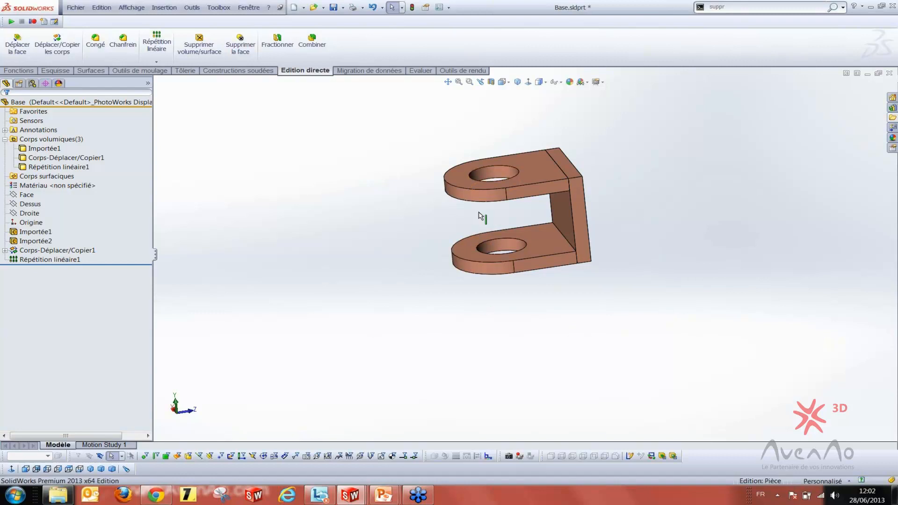
# Create a reference plane midway between the plate's two large faces
pyautogui.scroll(-2, 586, 197)
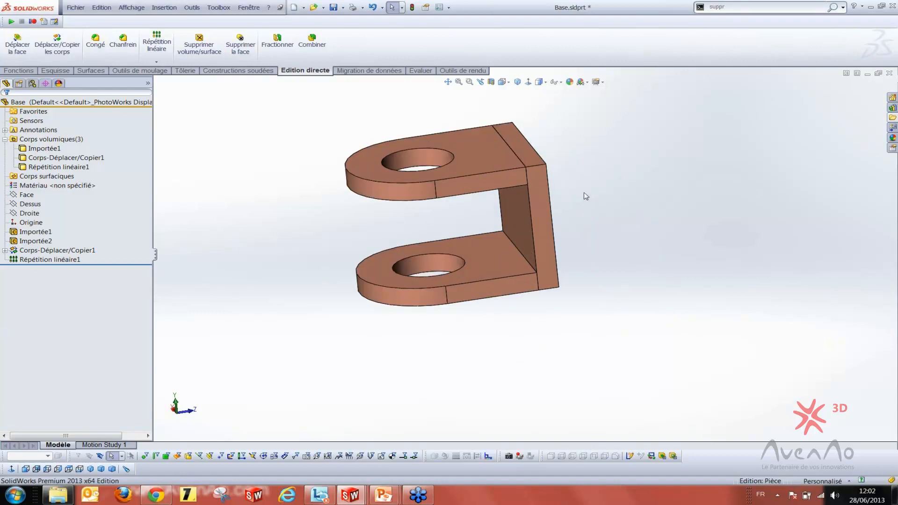
pyautogui.click(18, 71)
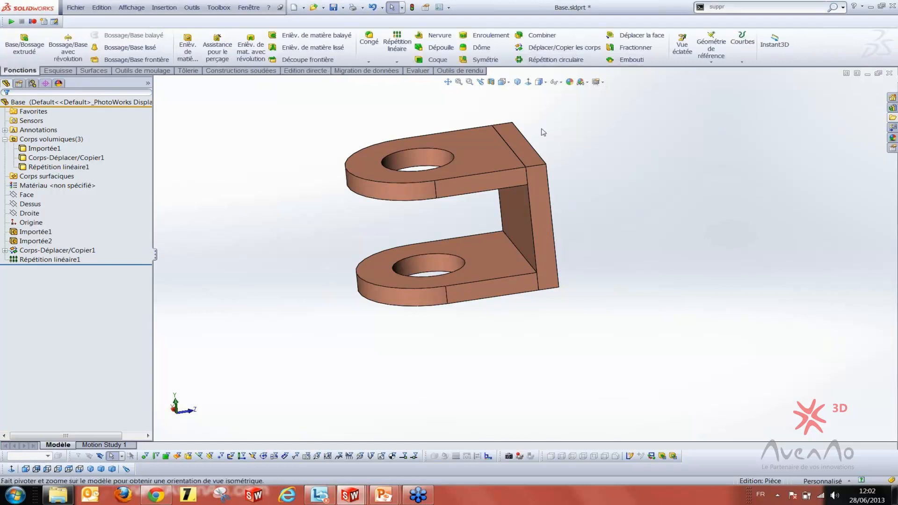
pyautogui.moveTo(604, 233); pyautogui.dragTo(548, 157, button='middle')
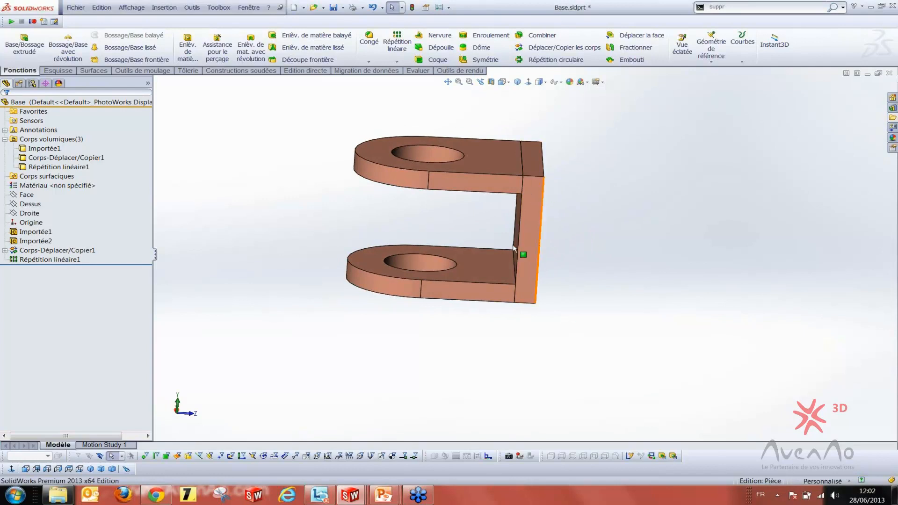
pyautogui.click(711, 47)
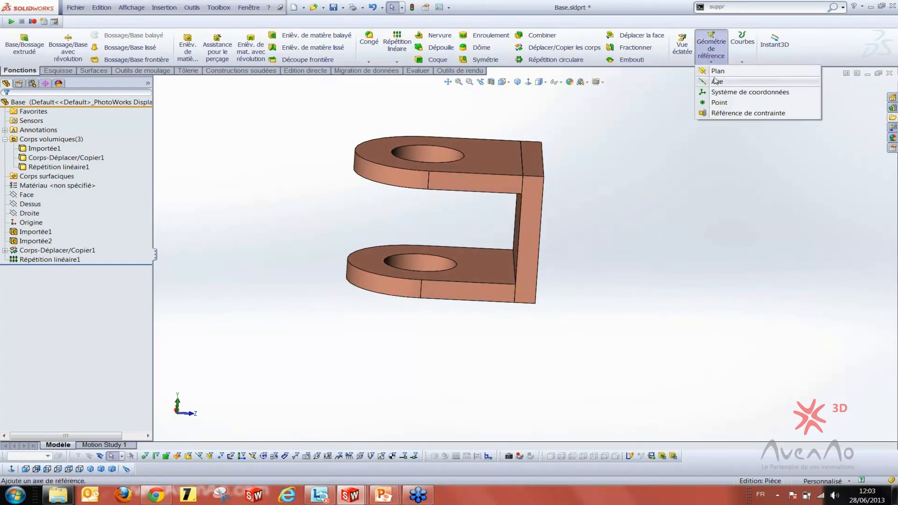
pyautogui.click(720, 71)
pyautogui.moveTo(484, 218); pyautogui.dragTo(526, 157, button='middle')
pyautogui.click(508, 223)
pyautogui.click(483, 251)
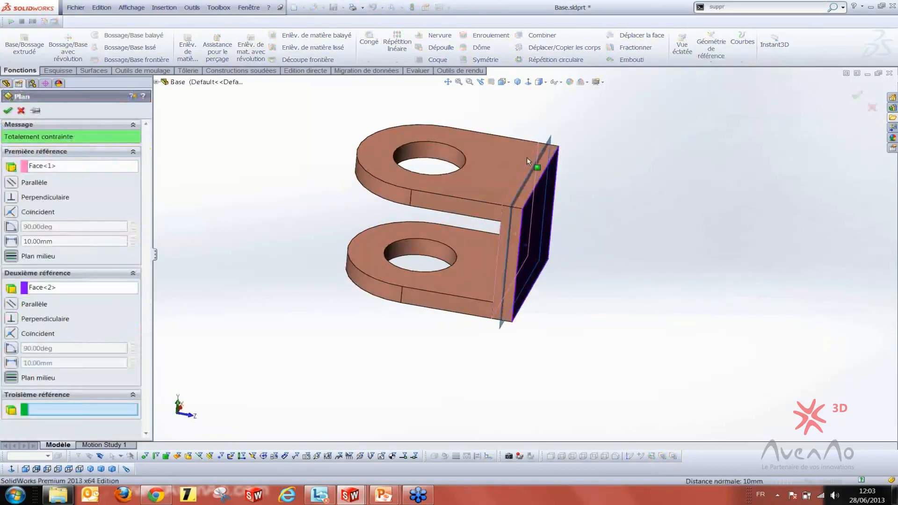
pyautogui.click(7, 111)
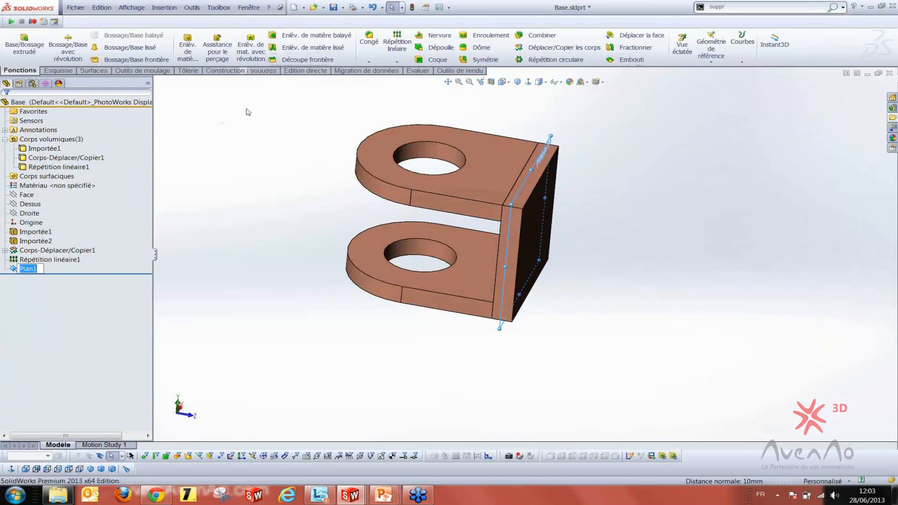
# Mirror both lug bodies about the plate's mid-plane without merging solids
pyautogui.click(313, 74)
pyautogui.click(157, 62)
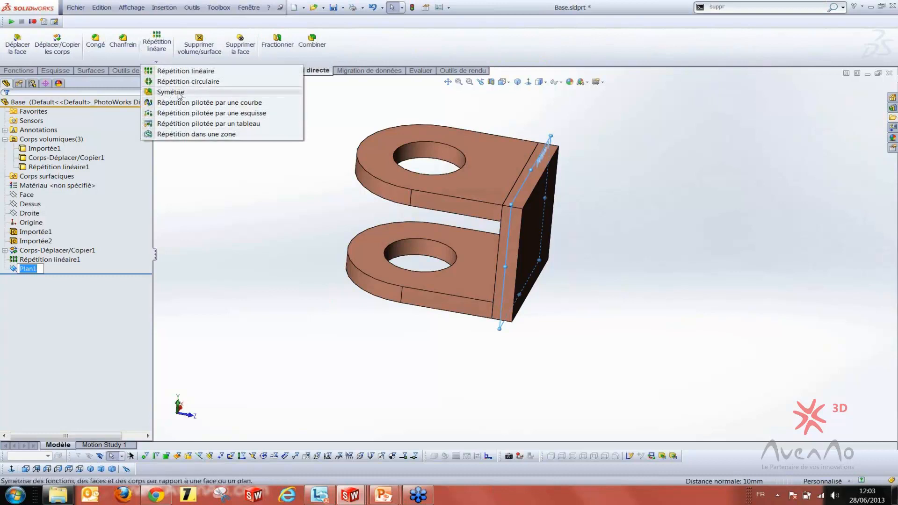
pyautogui.click(179, 94)
pyautogui.moveTo(358, 246); pyautogui.dragTo(407, 260, button='middle')
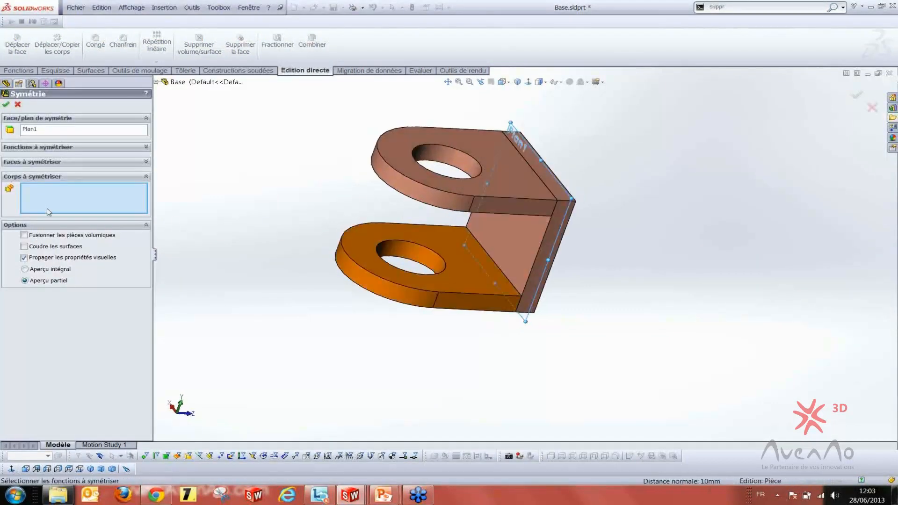
pyautogui.click(474, 185)
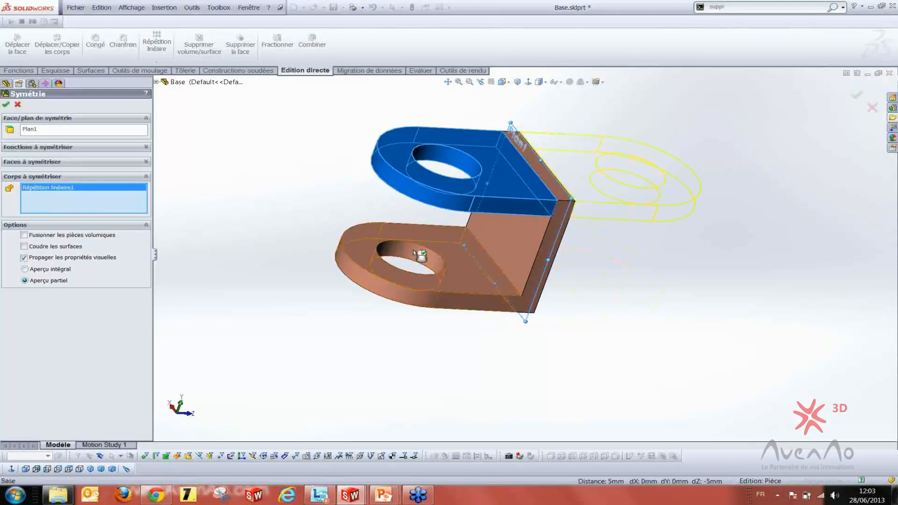
pyautogui.click(414, 249)
pyautogui.moveTo(495, 284); pyautogui.dragTo(453, 219, button='middle')
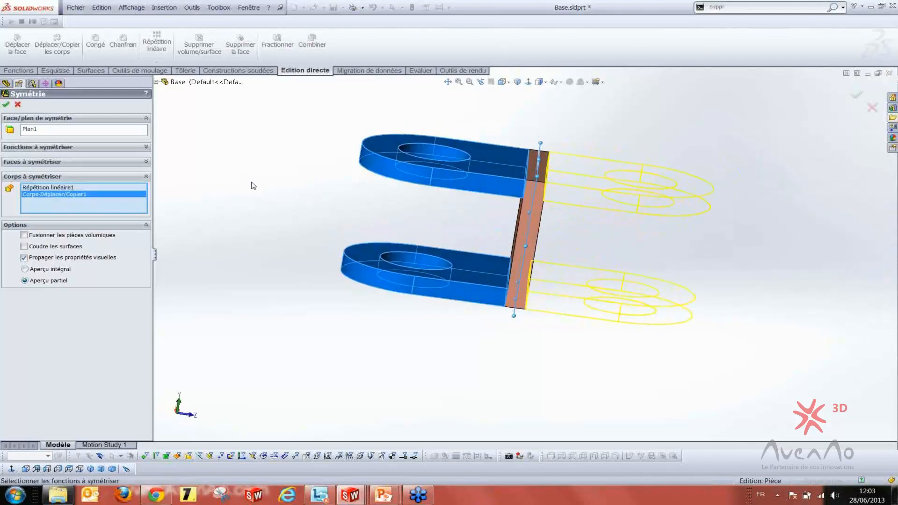
pyautogui.click(5, 106)
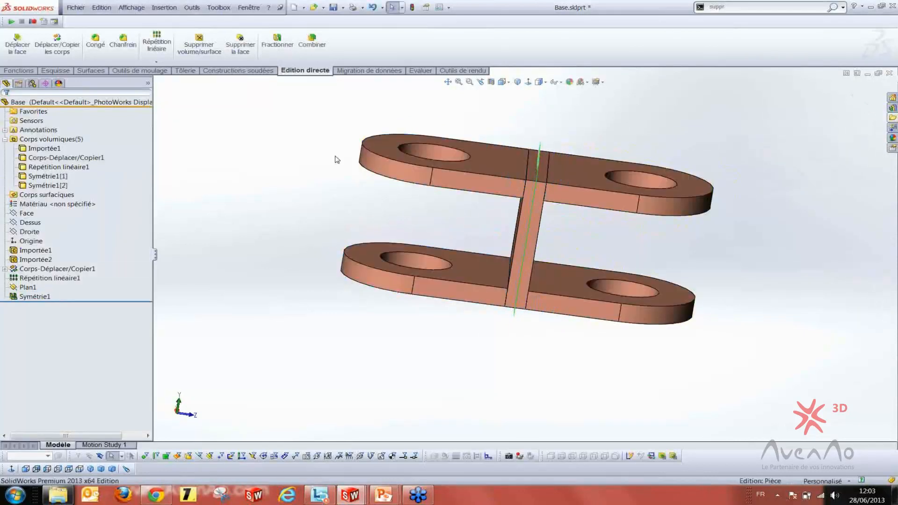
# Hide the display of the reference planes in the model view
pyautogui.scroll(4, 336, 159)
pyautogui.moveTo(330, 191); pyautogui.dragTo(328, 209, button='middle')
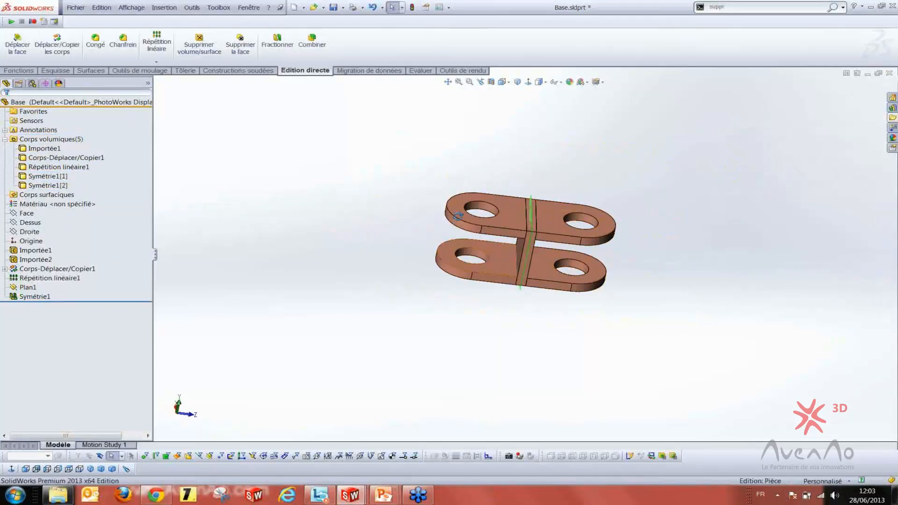
pyautogui.moveTo(473, 263); pyautogui.dragTo(496, 265, button='middle')
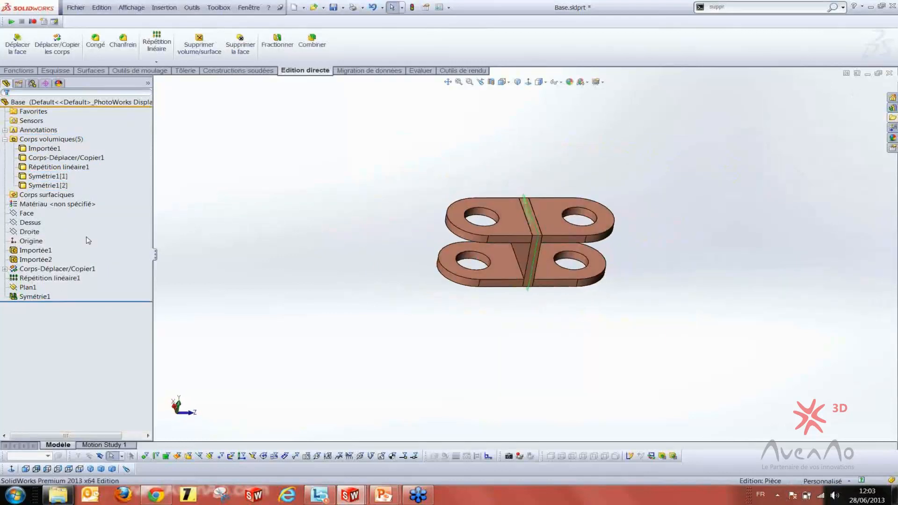
pyautogui.click(559, 82)
pyautogui.click(556, 95)
pyautogui.moveTo(435, 334); pyautogui.dragTo(437, 279, button='middle')
pyautogui.scroll(-3, 500, 272)
pyautogui.moveTo(496, 268); pyautogui.dragTo(522, 254, button='middle')
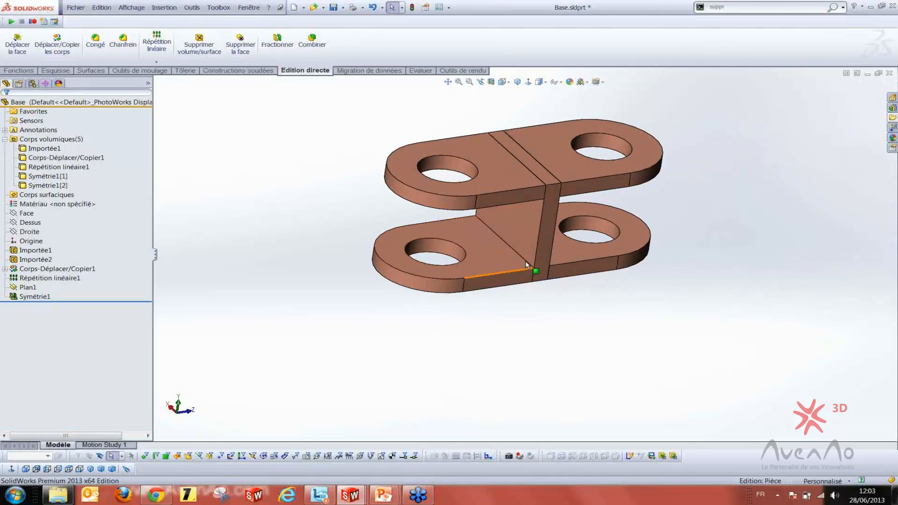
pyautogui.scroll(4, 651, 240)
pyautogui.scroll(-4, 598, 250)
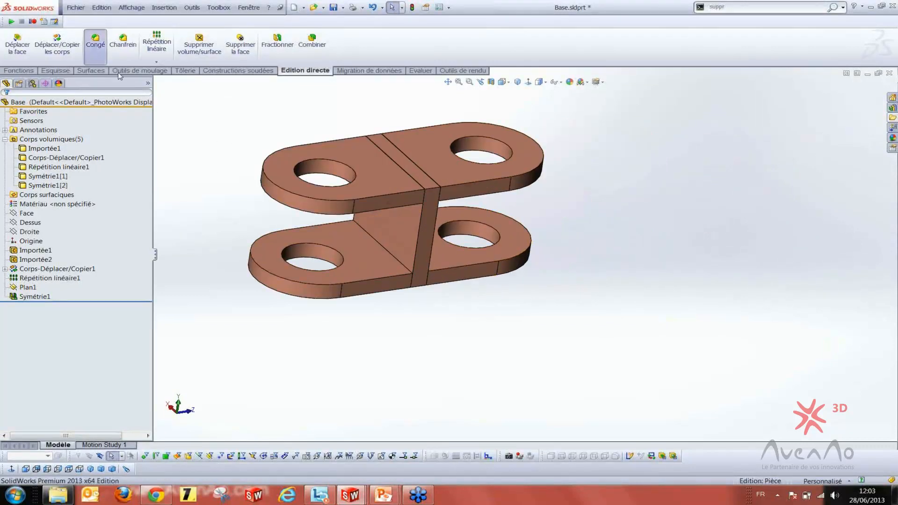
pyautogui.click(95, 41)
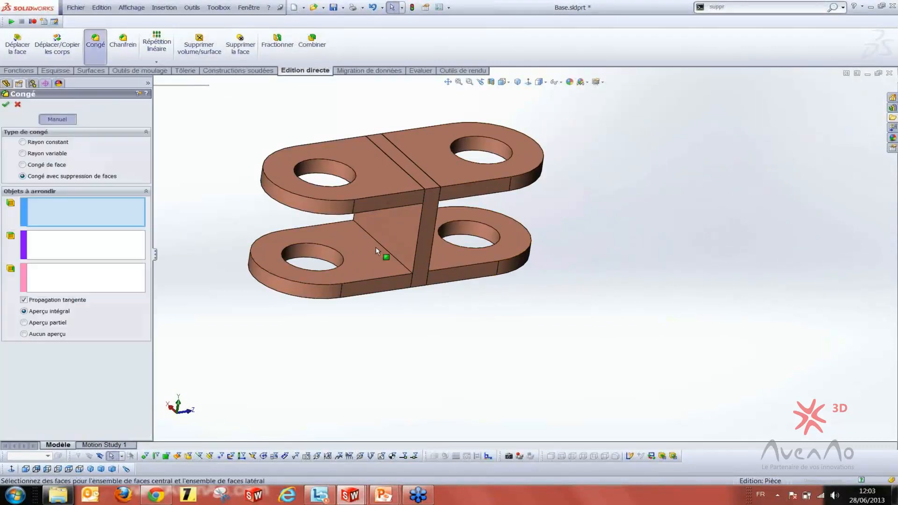
pyautogui.click(33, 144)
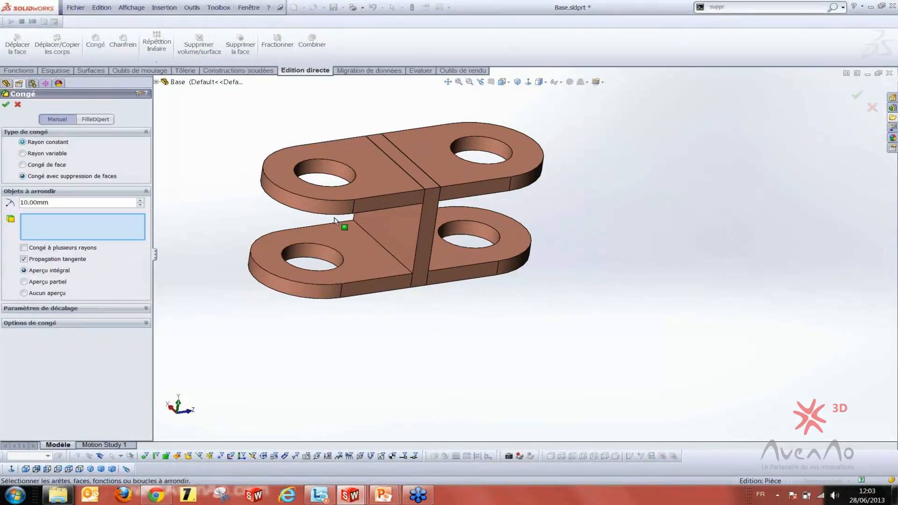
pyautogui.click(395, 258)
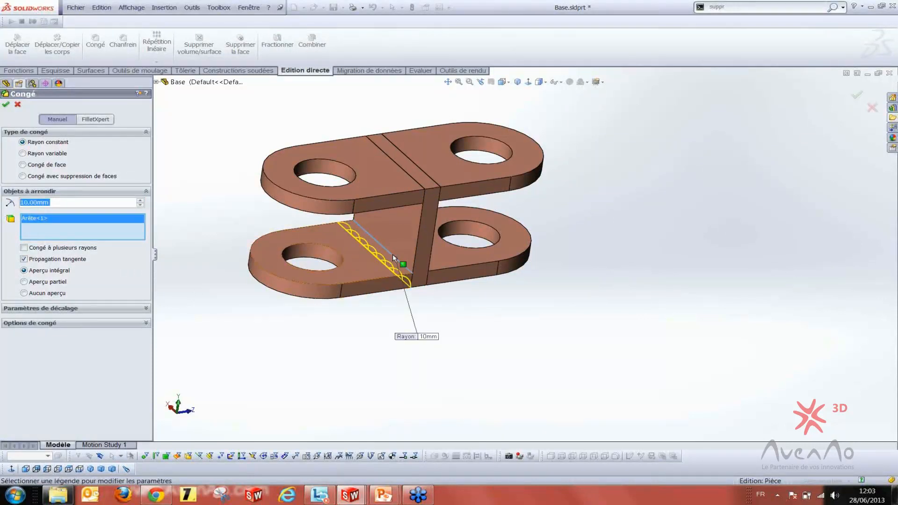
pyautogui.click(18, 105)
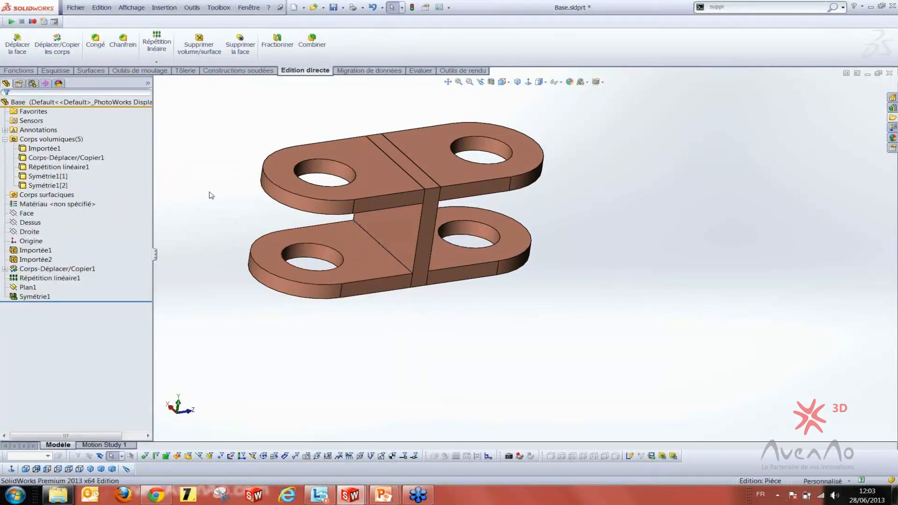
# Combine the plate and all four lug bodies into one solid with the Add operation, using the solid body selection filter
pyautogui.scroll(3, 366, 256)
pyautogui.moveTo(326, 182); pyautogui.dragTo(307, 187, button='middle')
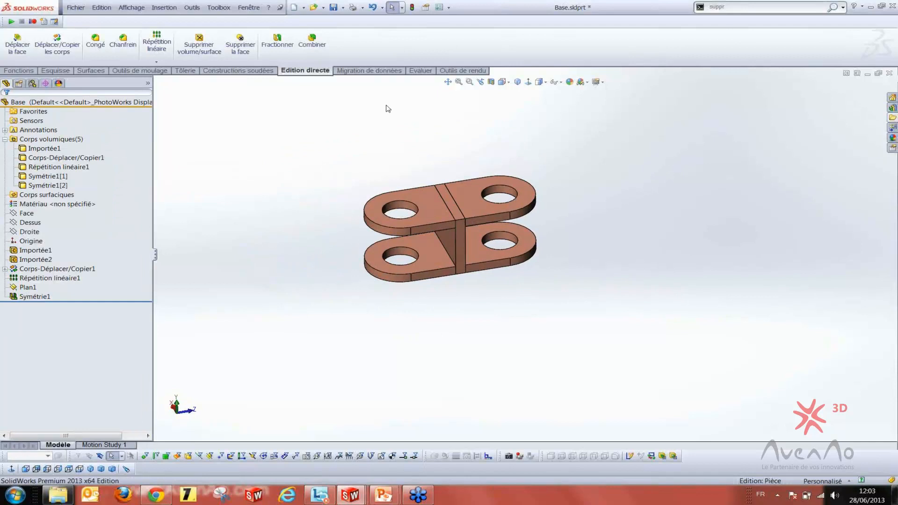
pyautogui.click(322, 47)
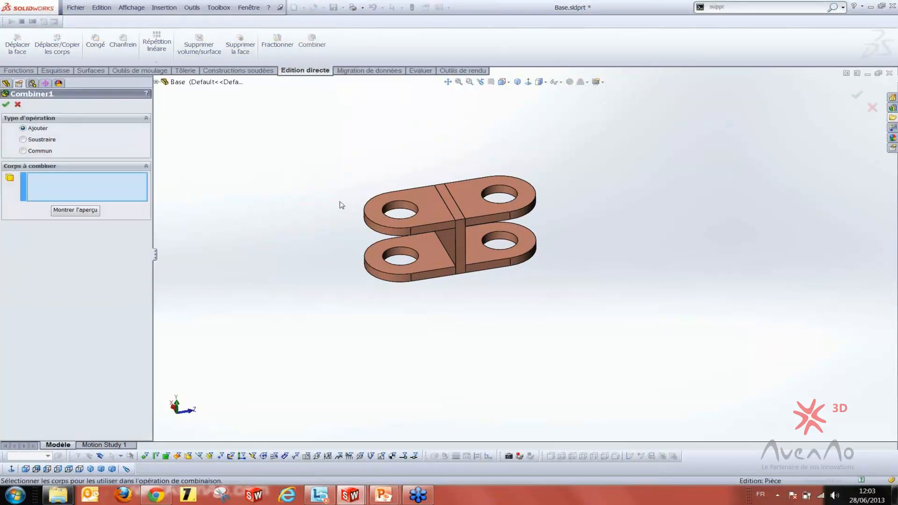
pyautogui.click(189, 456)
pyautogui.moveTo(297, 163); pyautogui.dragTo(611, 315)
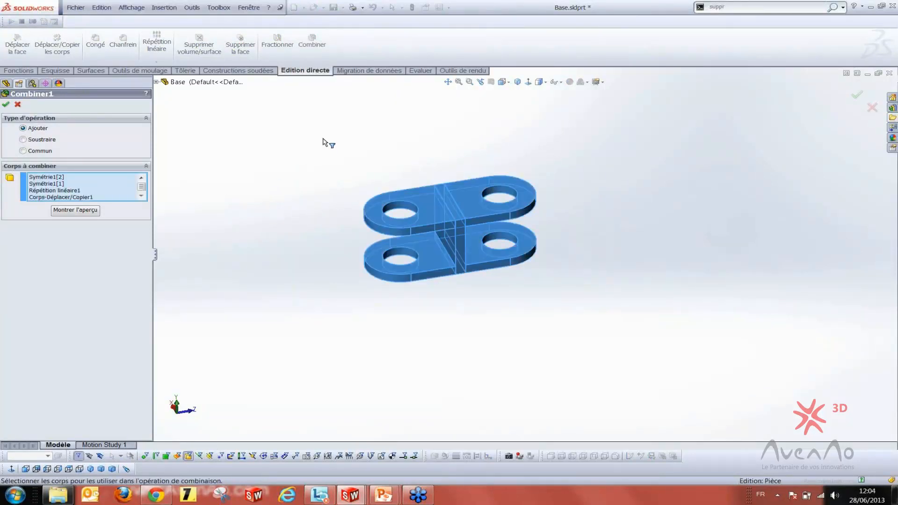
pyautogui.click(6, 105)
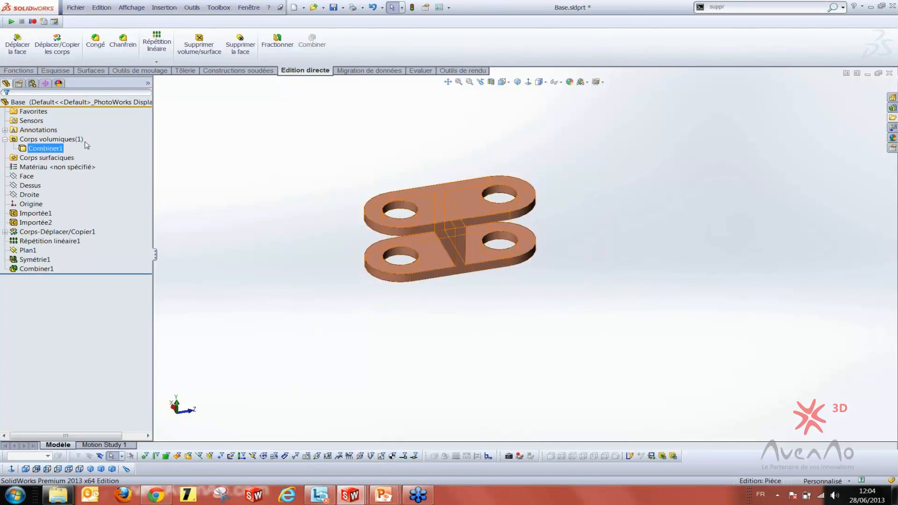
pyautogui.click(5, 140)
pyautogui.click(6, 140)
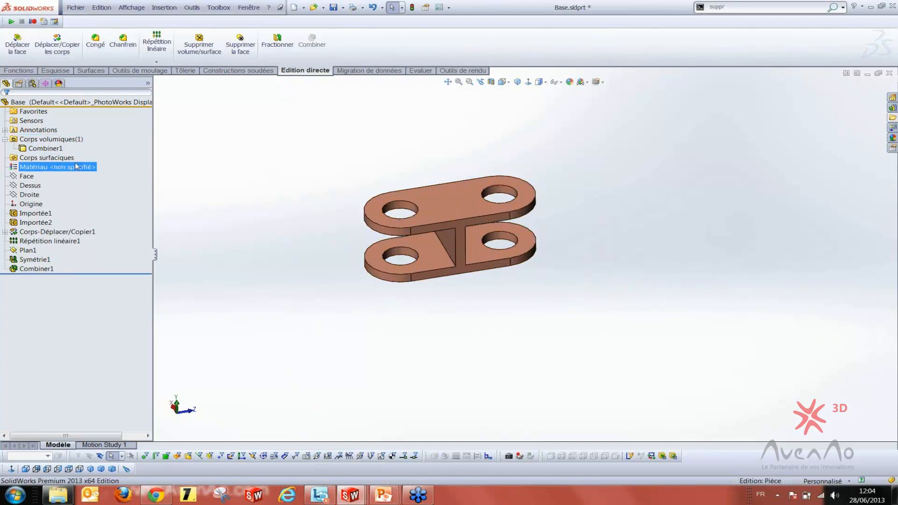
# Add a constant 10 mm radius fillet to the four inner edges where the web meets the lugs
pyautogui.scroll(-4, 440, 220)
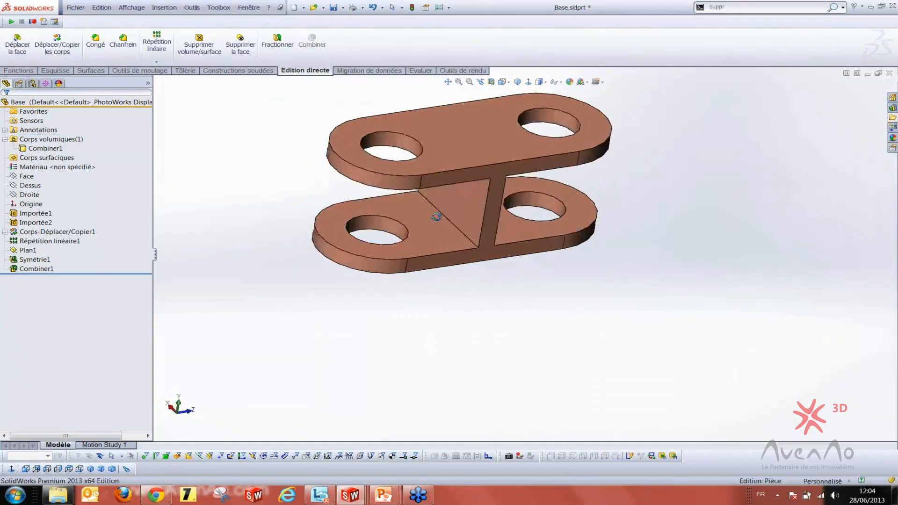
pyautogui.click(461, 234)
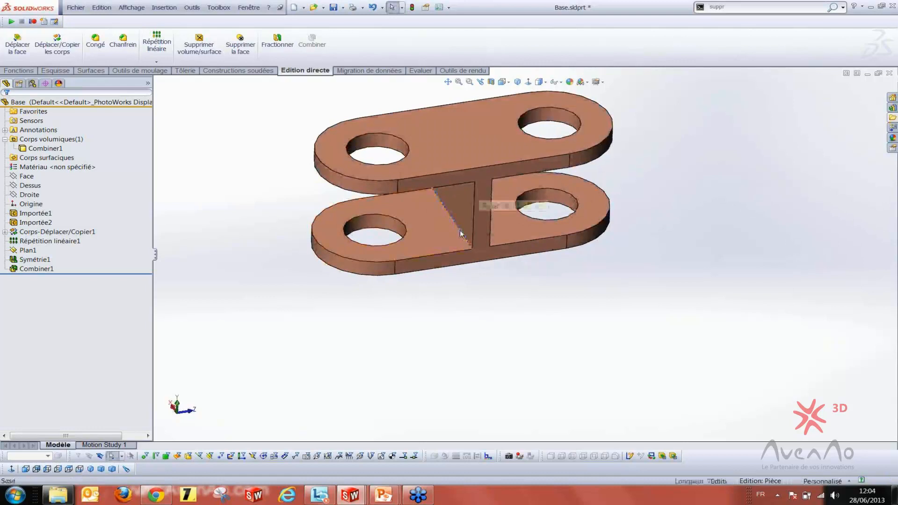
pyautogui.click(530, 207)
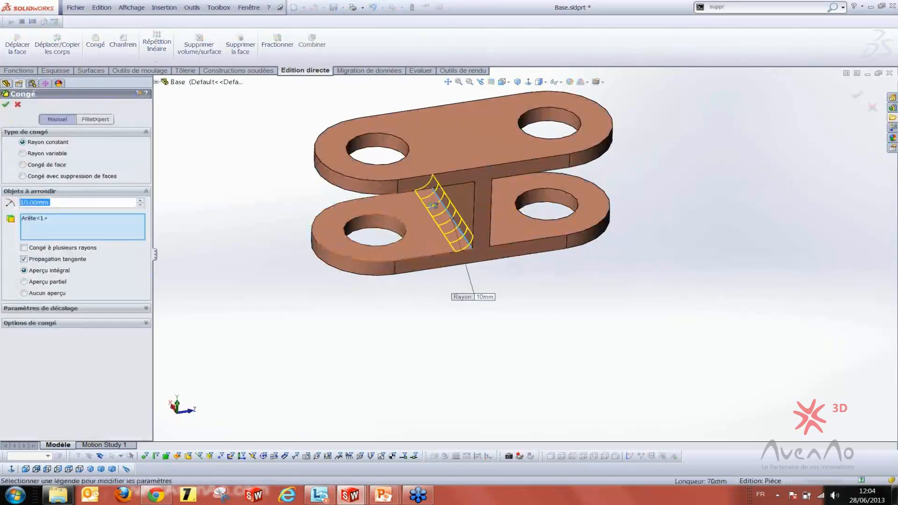
pyautogui.moveTo(448, 225); pyautogui.dragTo(466, 153, button='middle')
pyautogui.click(455, 143)
pyautogui.click(468, 234)
pyautogui.click(468, 144)
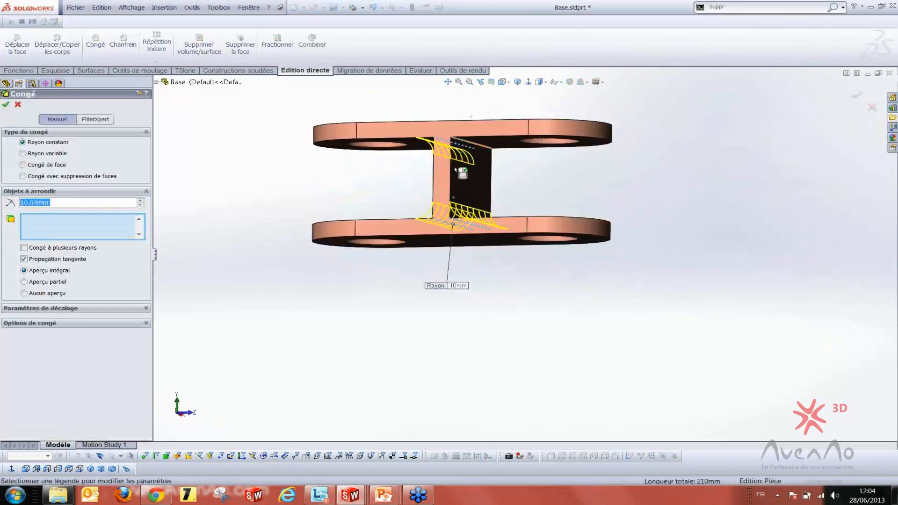
pyautogui.moveTo(399, 149); pyautogui.dragTo(393, 235, button='middle')
pyautogui.click(7, 105)
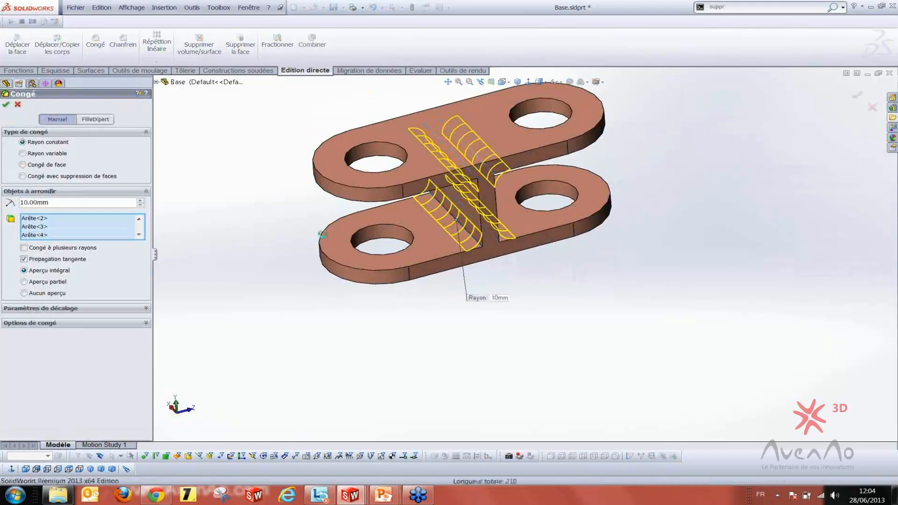
pyautogui.click(255, 234)
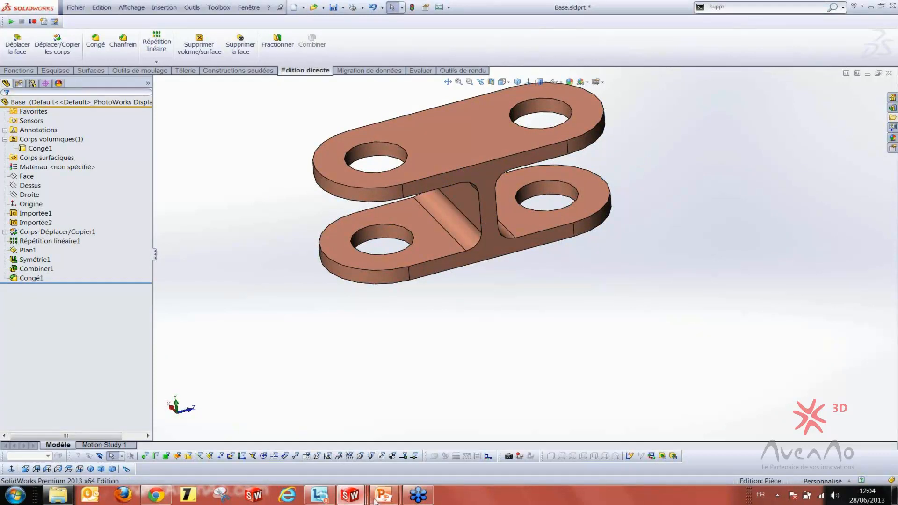
pyautogui.moveTo(350, 495)
pyautogui.click(460, 446)
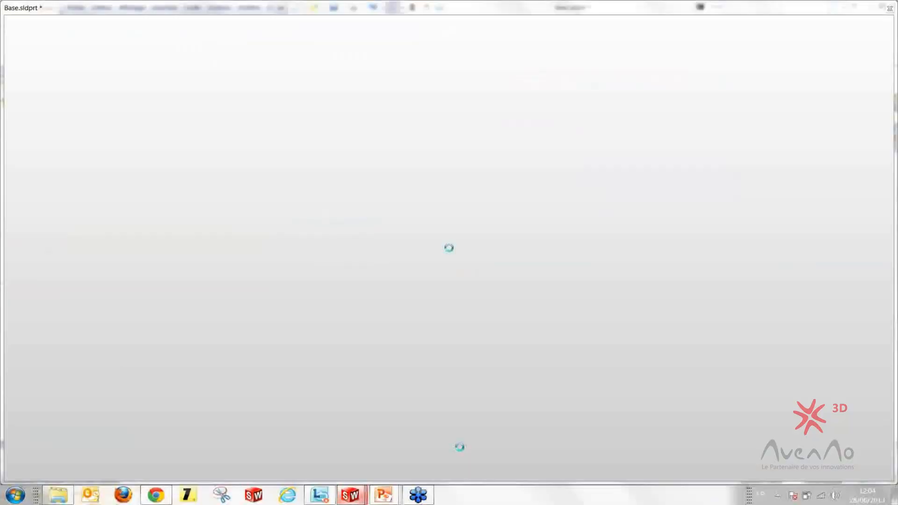
pyautogui.press('super+Tab')
pyautogui.press('super+Tab')
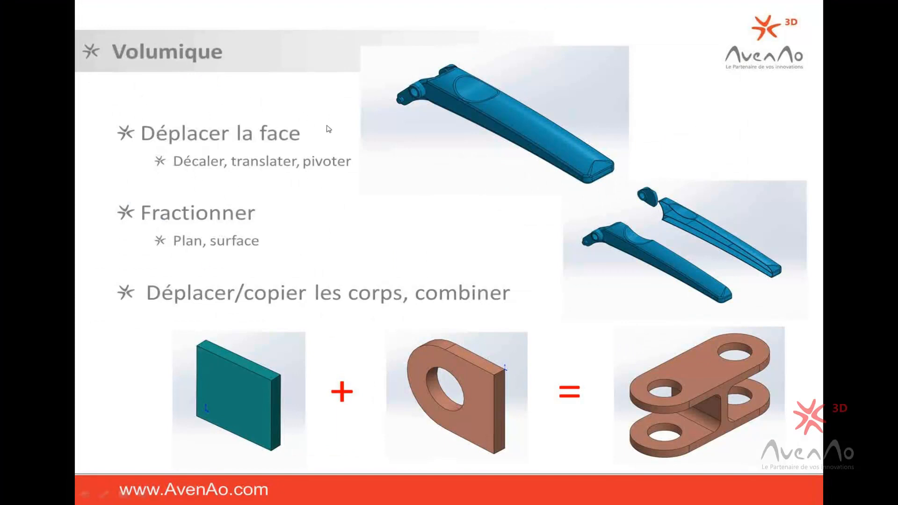
pyautogui.click(205, 114)
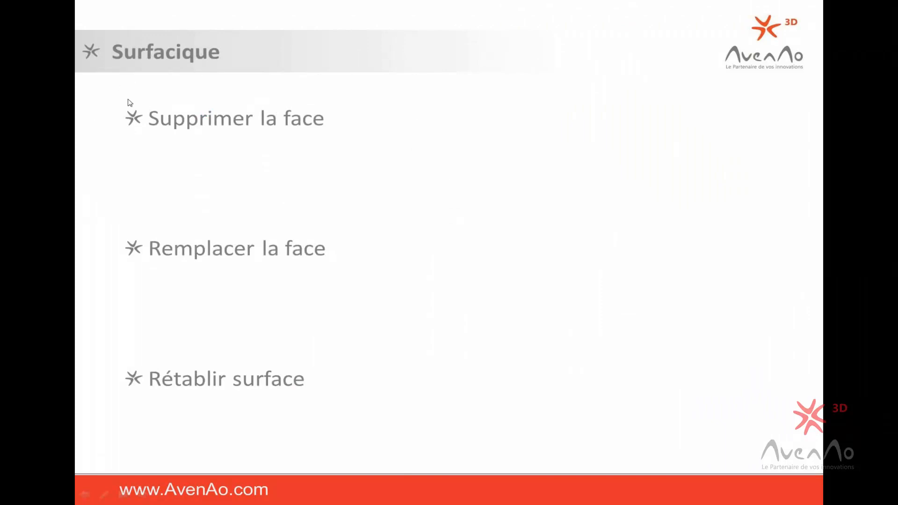
pyautogui.click(307, 165)
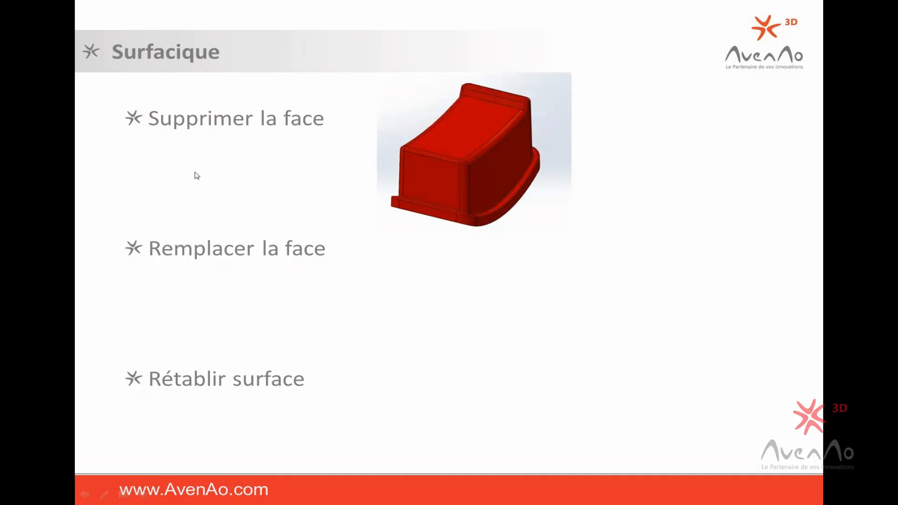
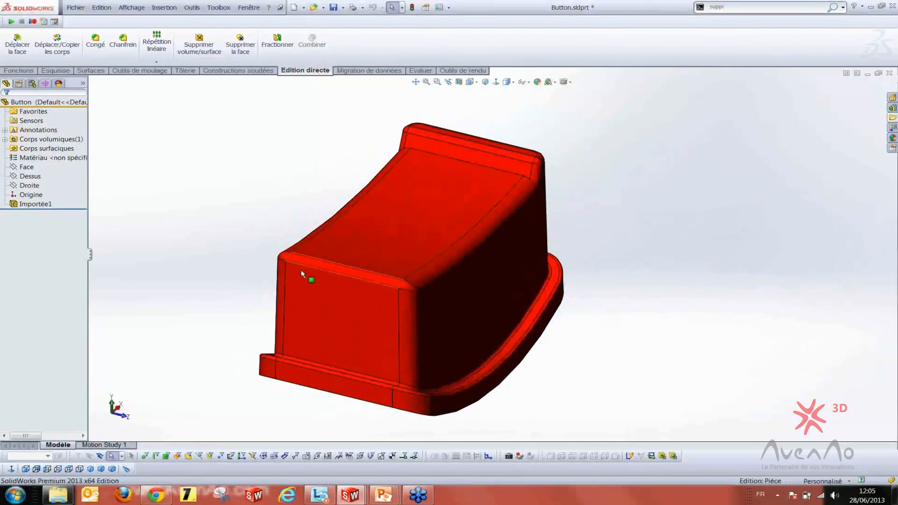
# Start a Delete Face with the Delete and Patch option, selecting the rounded faces along the button's front and side top edges and their corners
pyautogui.scroll(-2, 349, 210)
pyautogui.scroll(3, 436, 147)
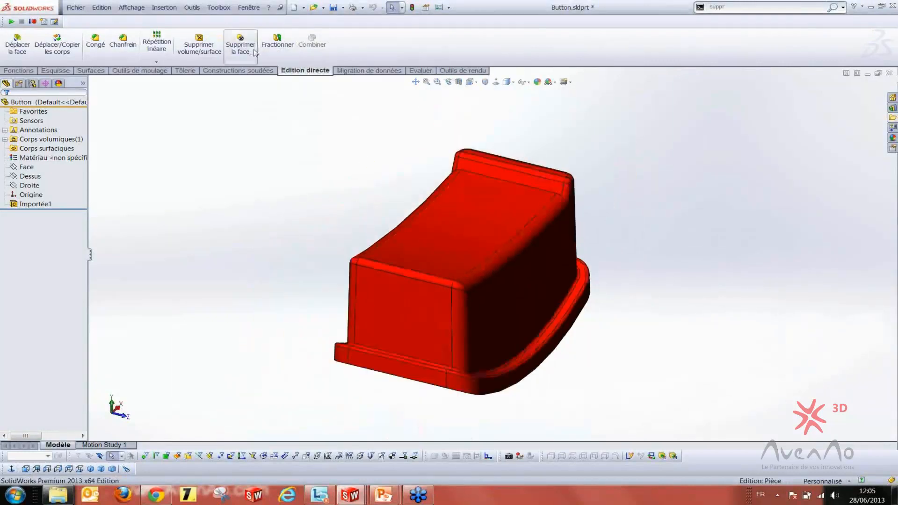
pyautogui.click(241, 41)
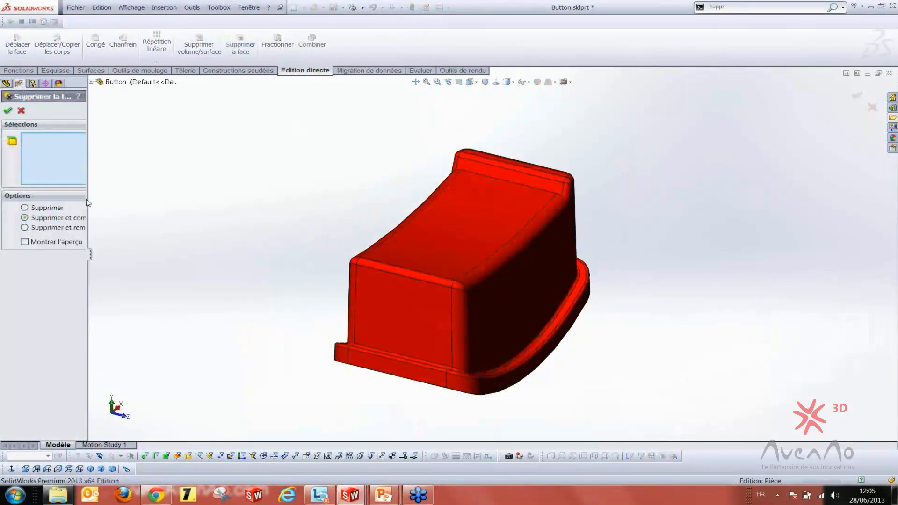
pyautogui.moveTo(88, 201); pyautogui.dragTo(159, 202)
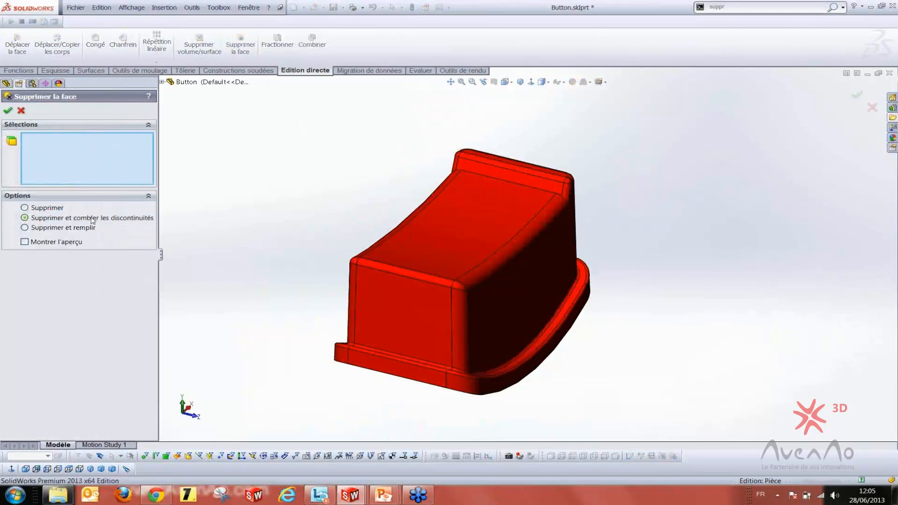
pyautogui.scroll(-5, 472, 271)
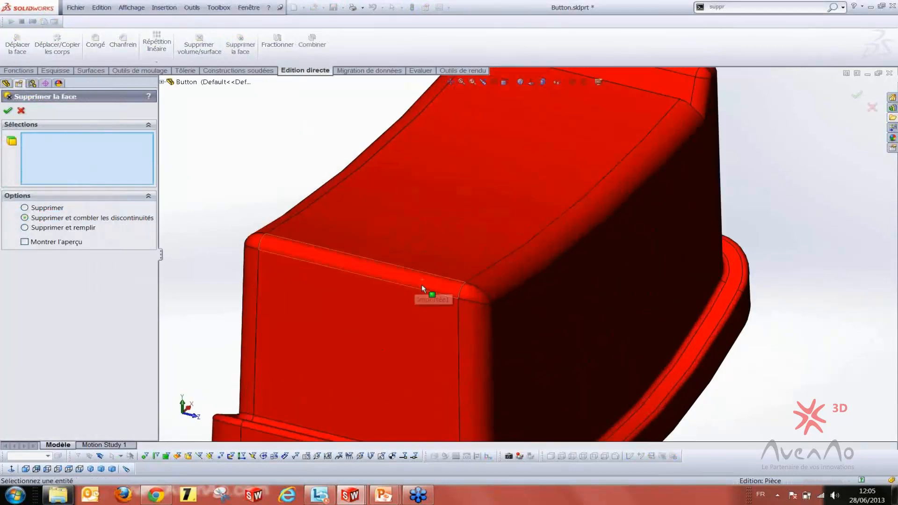
pyautogui.click(515, 273)
pyautogui.scroll(-2, 482, 262)
pyautogui.click(468, 261)
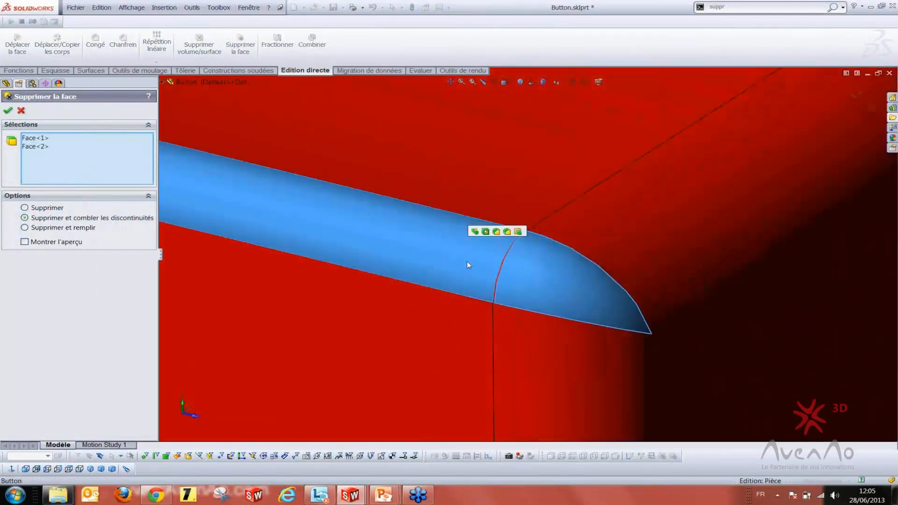
pyautogui.scroll(-1, 486, 255)
pyautogui.click(664, 230)
pyautogui.scroll(3, 655, 229)
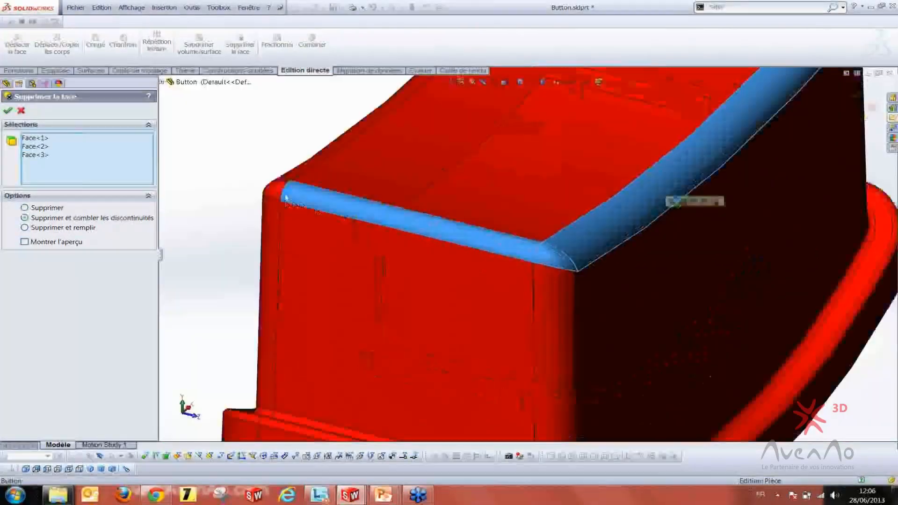
pyautogui.moveTo(655, 229); pyautogui.dragTo(636, 255, button='middle')
pyautogui.click(636, 253)
pyautogui.scroll(3, 632, 217)
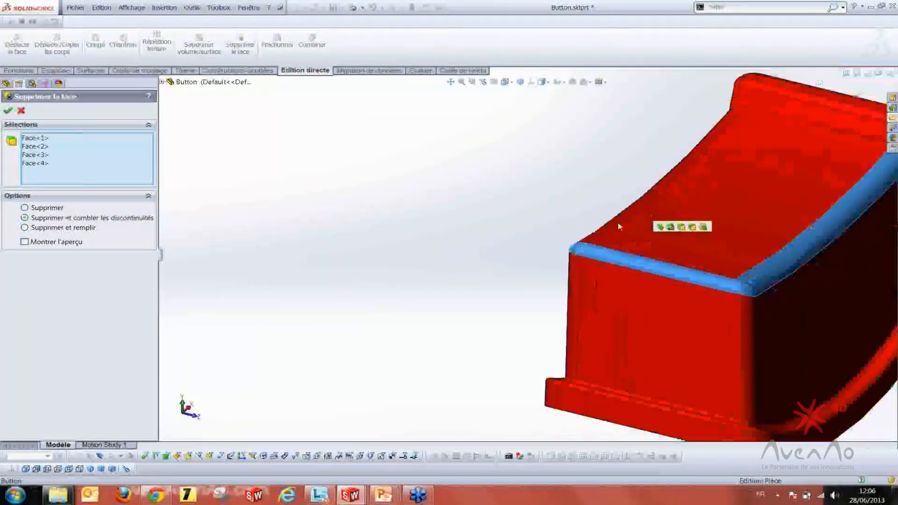
pyautogui.moveTo(618, 223); pyautogui.dragTo(613, 187, button='middle')
pyautogui.click(592, 240)
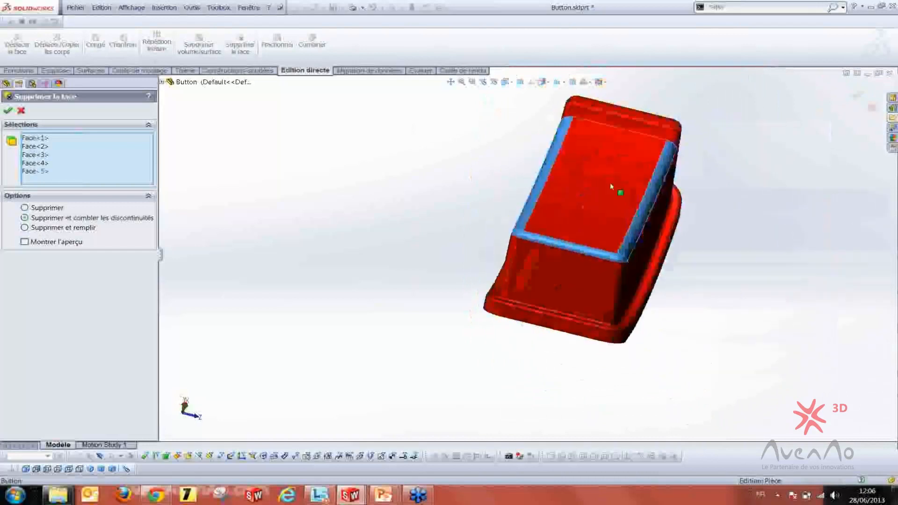
# Add the thin sliver faces at both front corners to the face selection and delete and patch all the rounded faces
pyautogui.scroll(-3, 659, 155)
pyautogui.scroll(3, 588, 310)
pyautogui.scroll(-3, 540, 300)
pyautogui.scroll(-6, 540, 304)
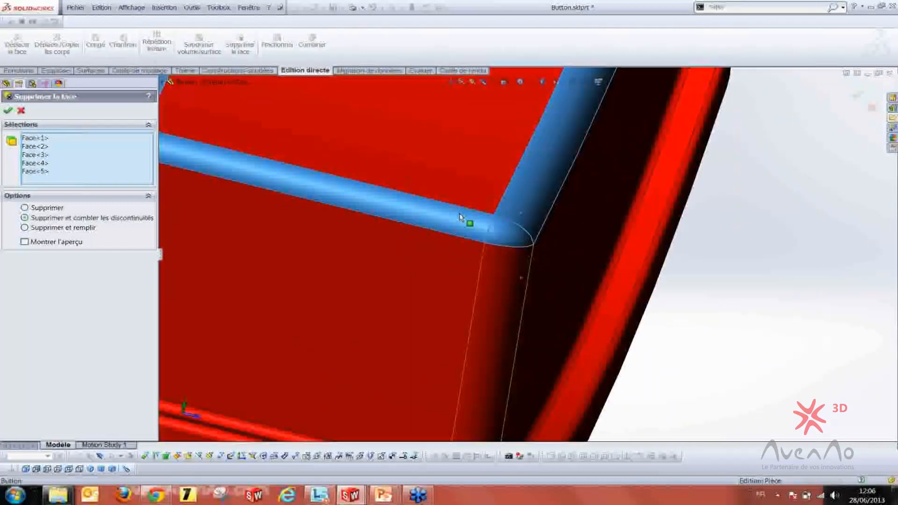
pyautogui.scroll(5, 481, 251)
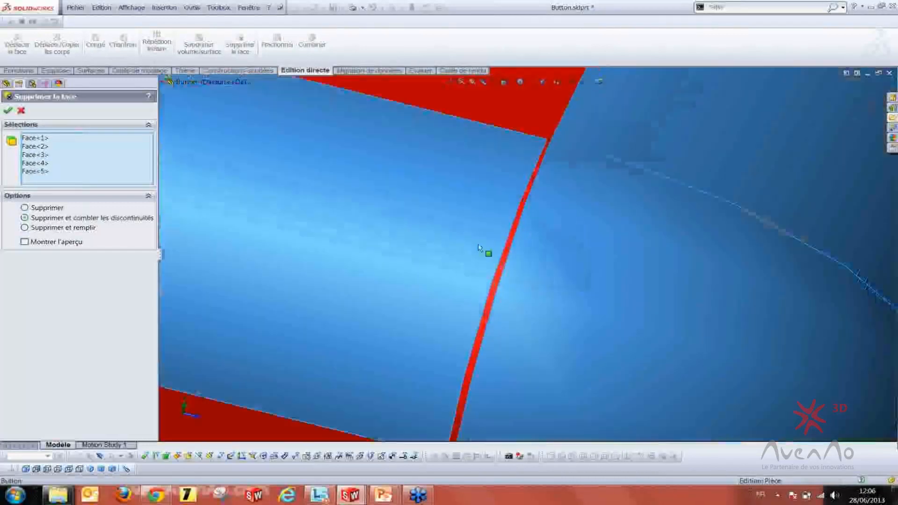
pyautogui.scroll(-5, 538, 323)
pyautogui.click(532, 319)
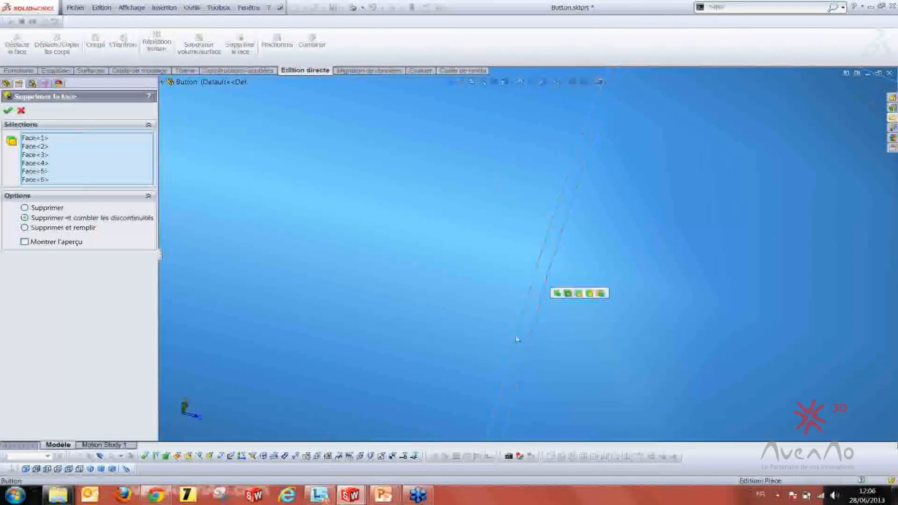
pyautogui.scroll(8, 439, 267)
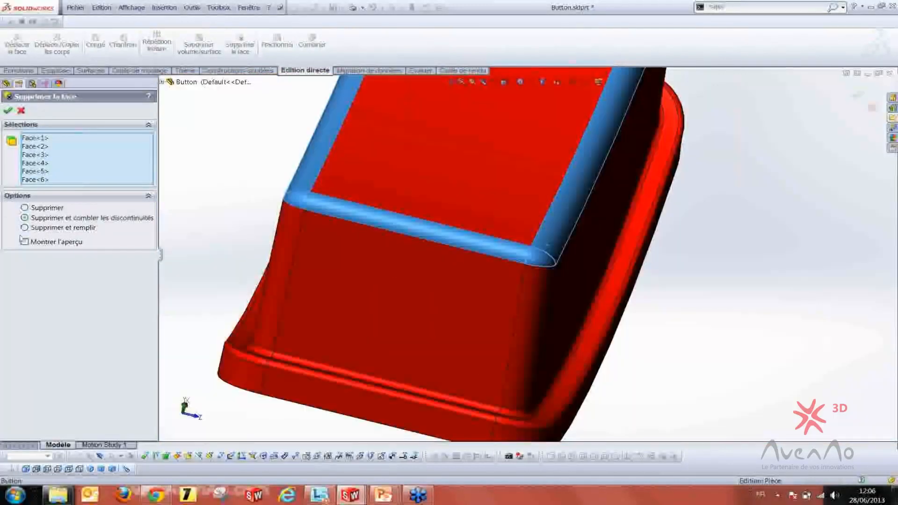
pyautogui.scroll(-8, 371, 212)
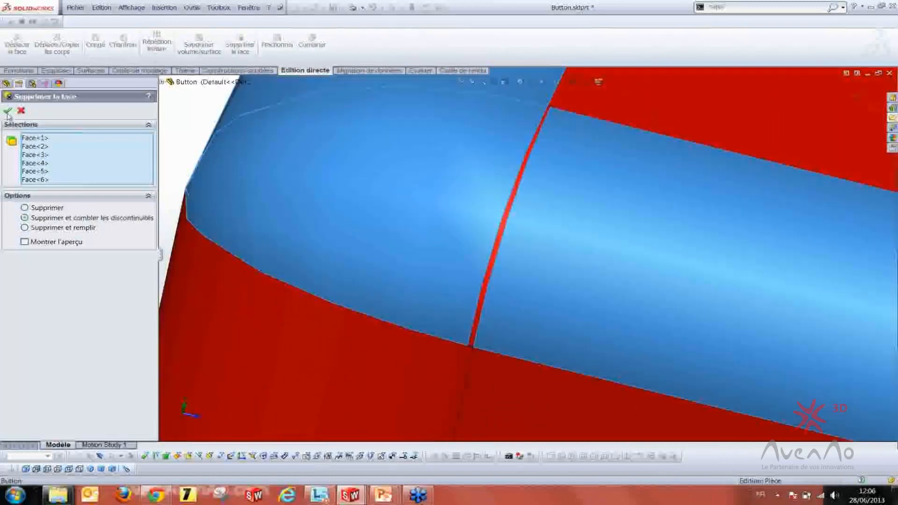
pyautogui.click(8, 111)
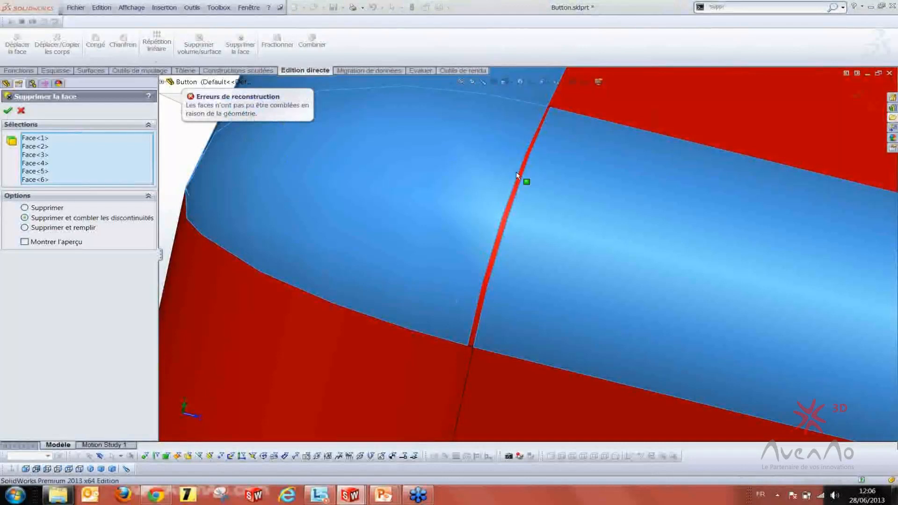
pyautogui.click(505, 227)
pyautogui.click(8, 112)
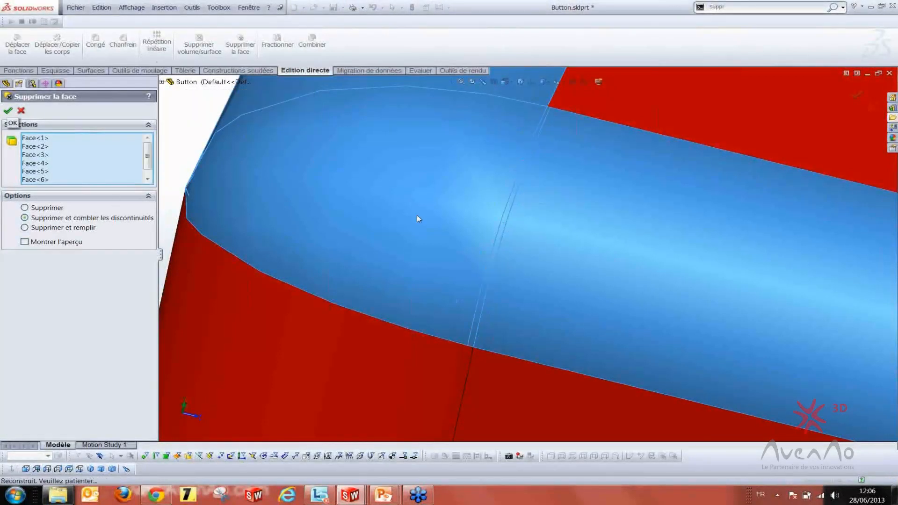
# Examine the button's top edges and front corners from several angles
pyautogui.scroll(8, 685, 265)
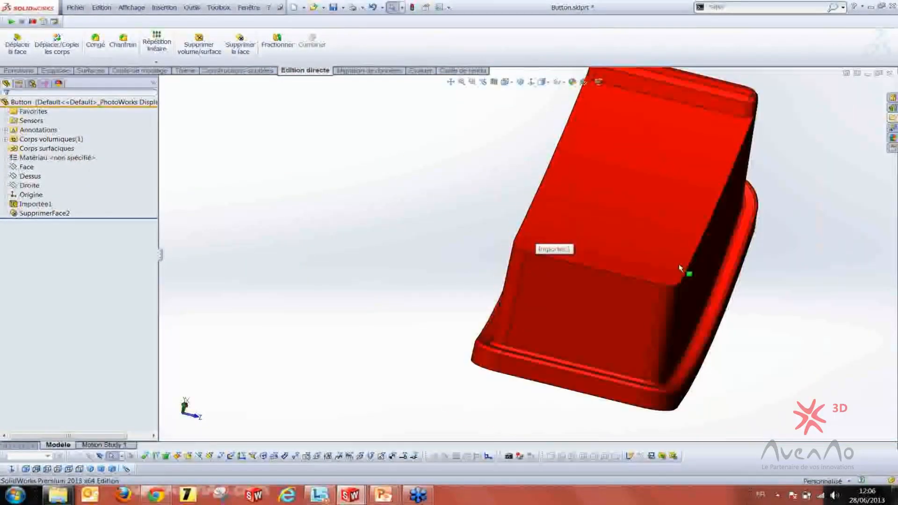
pyautogui.moveTo(681, 265); pyautogui.dragTo(602, 251, button='middle')
pyautogui.scroll(-3, 535, 261)
pyautogui.moveTo(536, 260); pyautogui.dragTo(635, 251, button='middle')
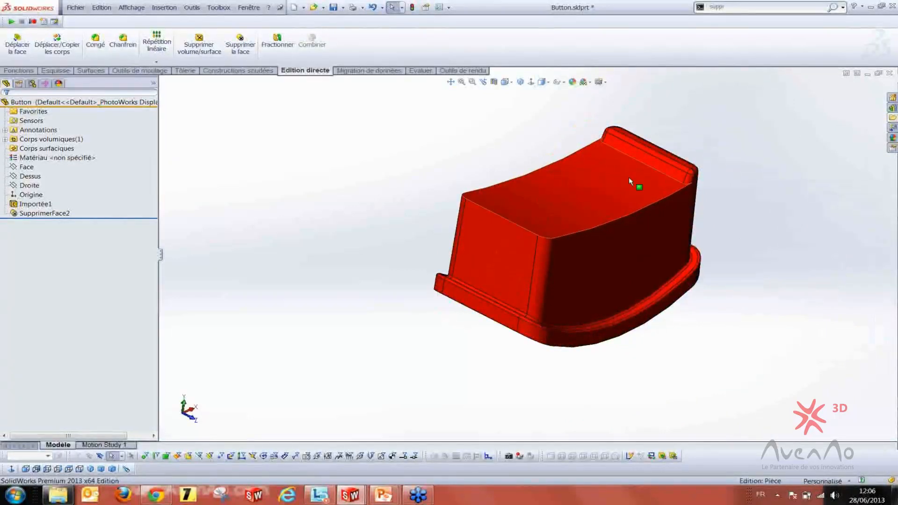
pyautogui.moveTo(536, 203); pyautogui.dragTo(569, 190, button='middle')
pyautogui.scroll(-3, 569, 190)
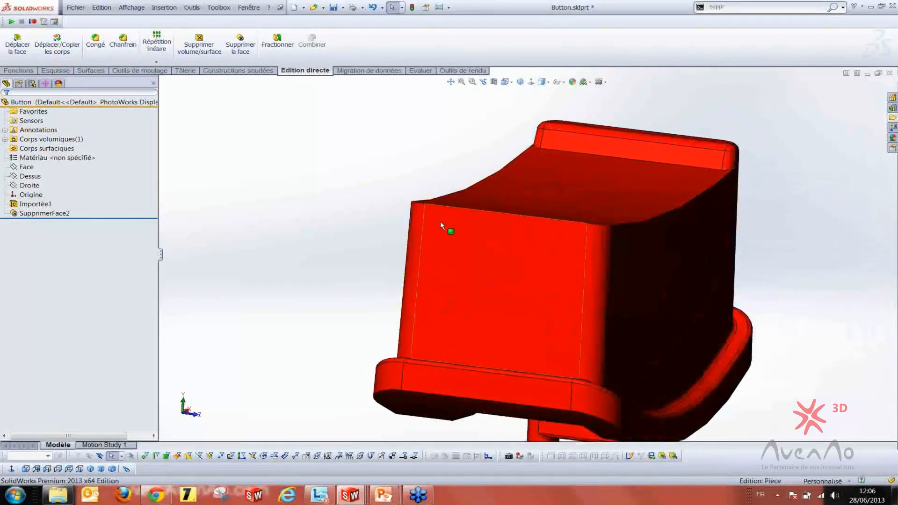
pyautogui.moveTo(538, 254); pyautogui.dragTo(468, 189, button='middle')
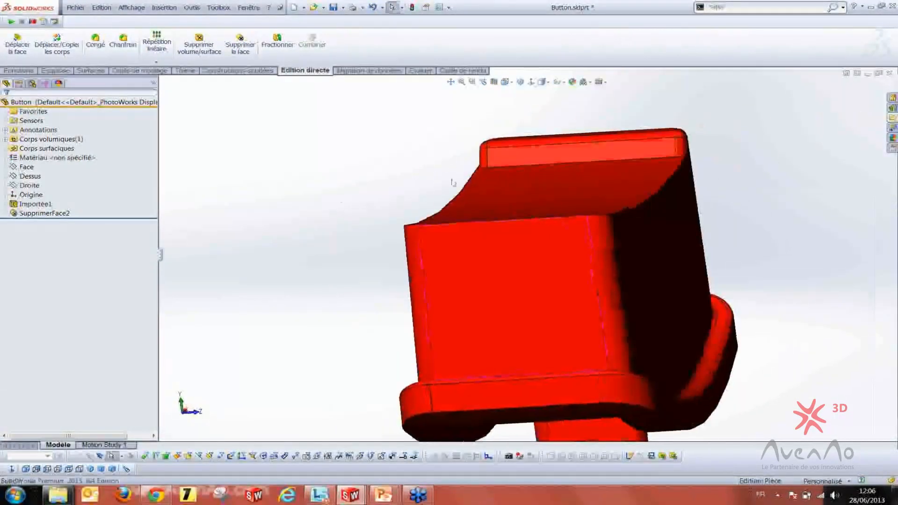
pyautogui.scroll(3, 505, 212)
pyautogui.moveTo(506, 214); pyautogui.dragTo(538, 242, button='middle')
pyautogui.moveTo(477, 260); pyautogui.dragTo(453, 238, button='middle')
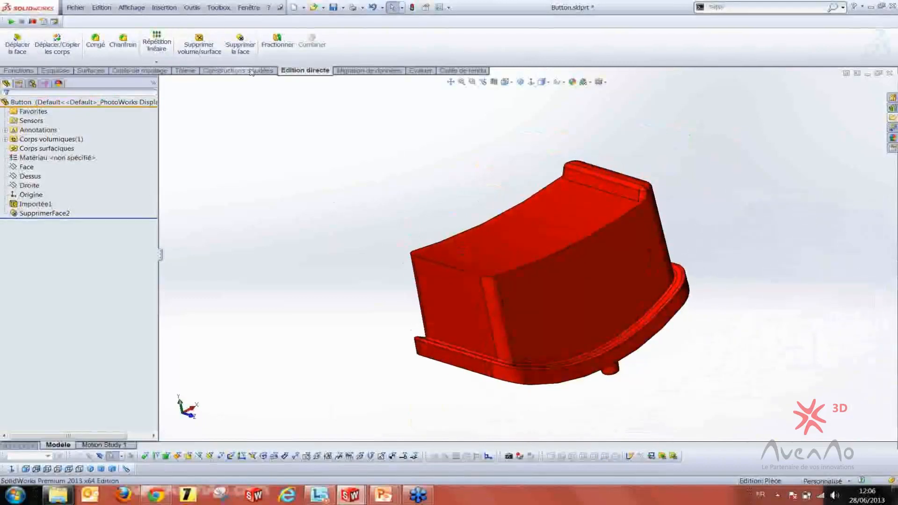
# Import the Parasolid file New Surface.x_t into the part as imported geometry
pyautogui.click(345, 72)
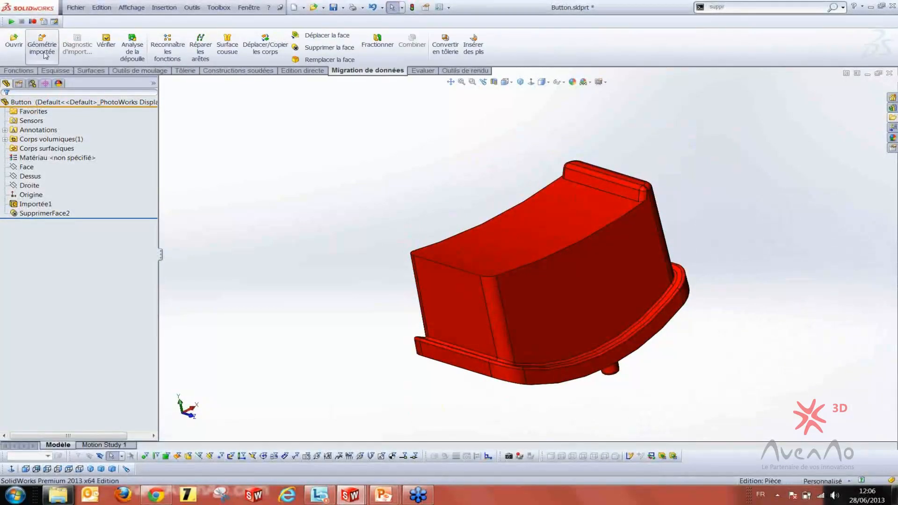
pyautogui.click(48, 55)
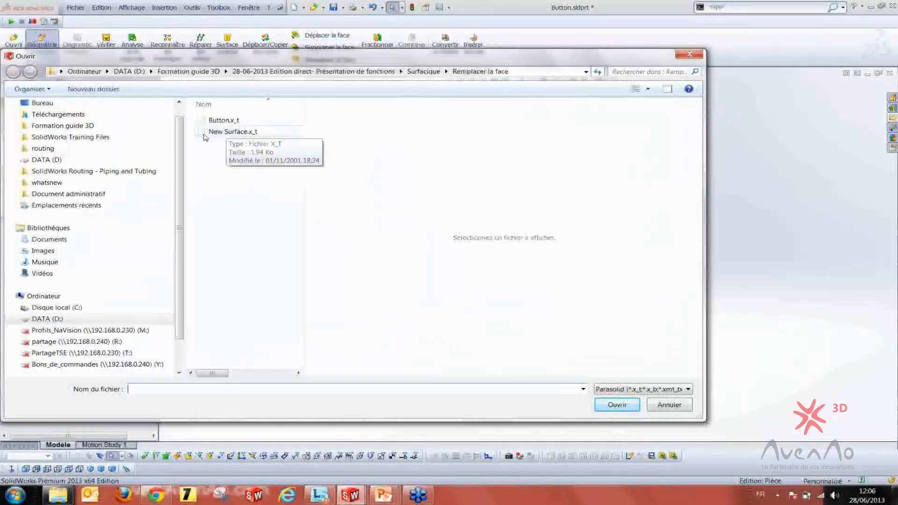
pyautogui.click(225, 134)
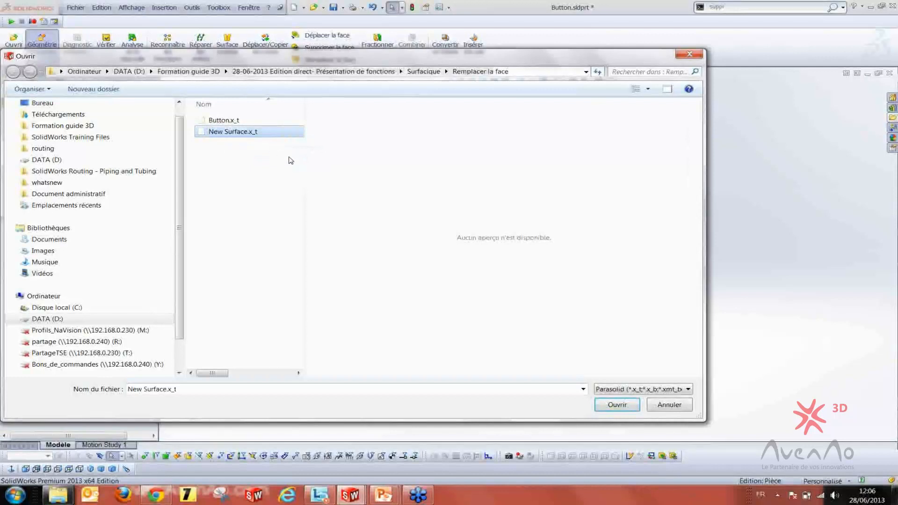
pyautogui.click(618, 404)
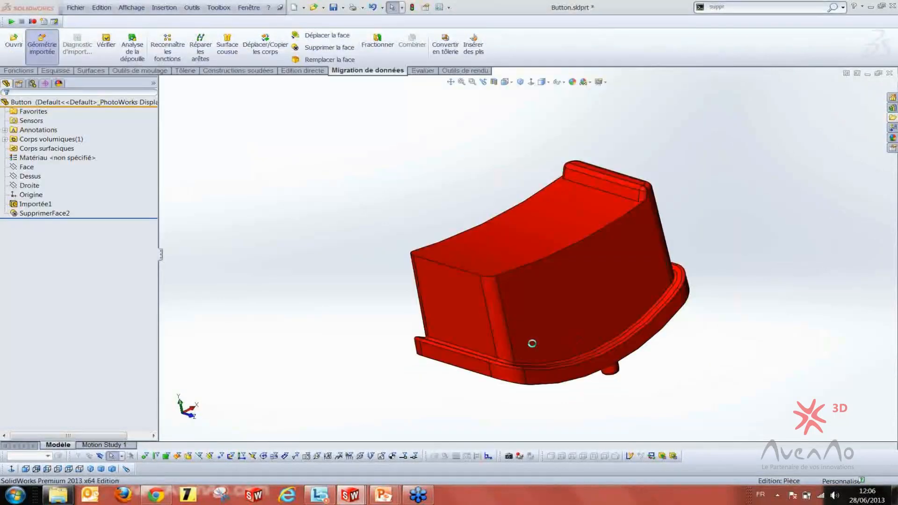
pyautogui.scroll(1, 380, 307)
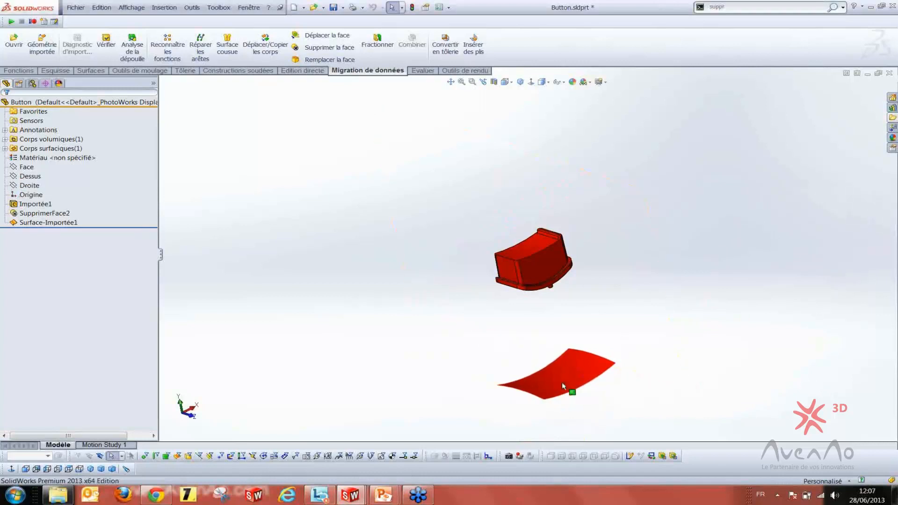
pyautogui.moveTo(576, 382); pyautogui.dragTo(595, 380, button='middle')
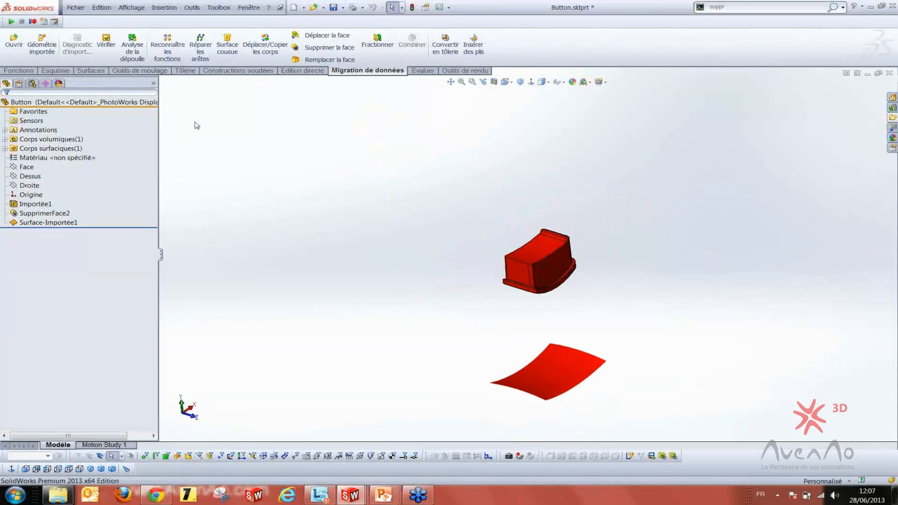
# Apply a green appearance from the standard colour palette to the imported surface body
pyautogui.click(5, 148)
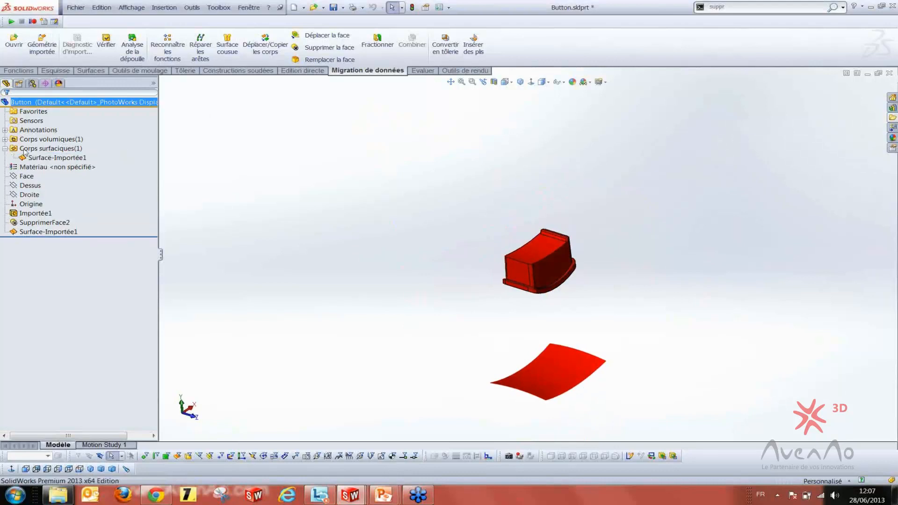
pyautogui.click(153, 84)
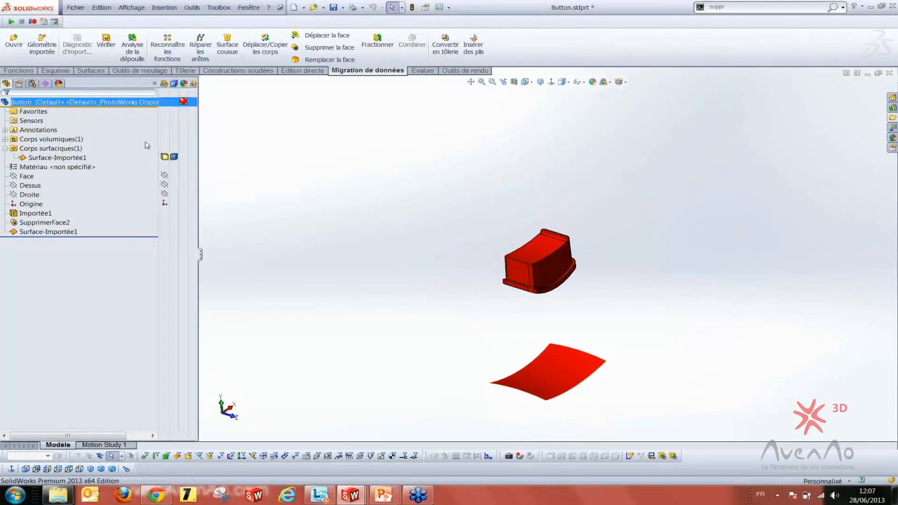
pyautogui.click(187, 161)
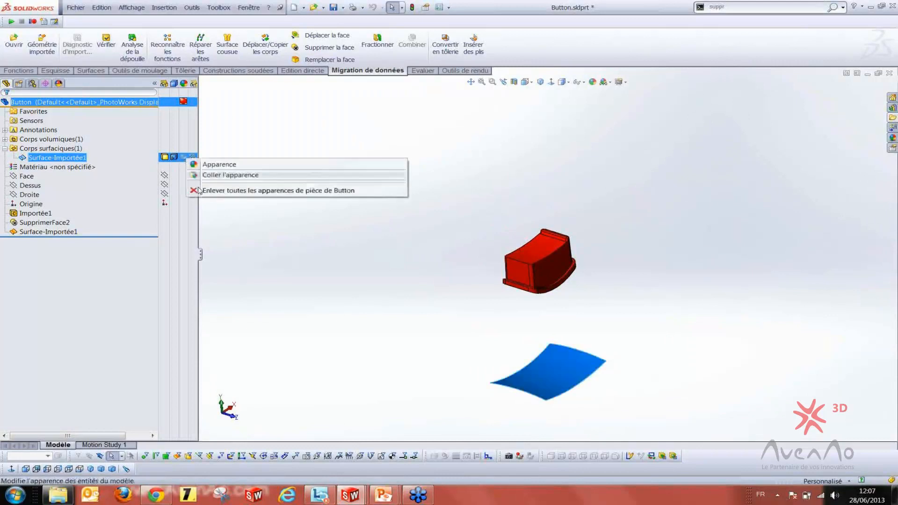
pyautogui.click(215, 165)
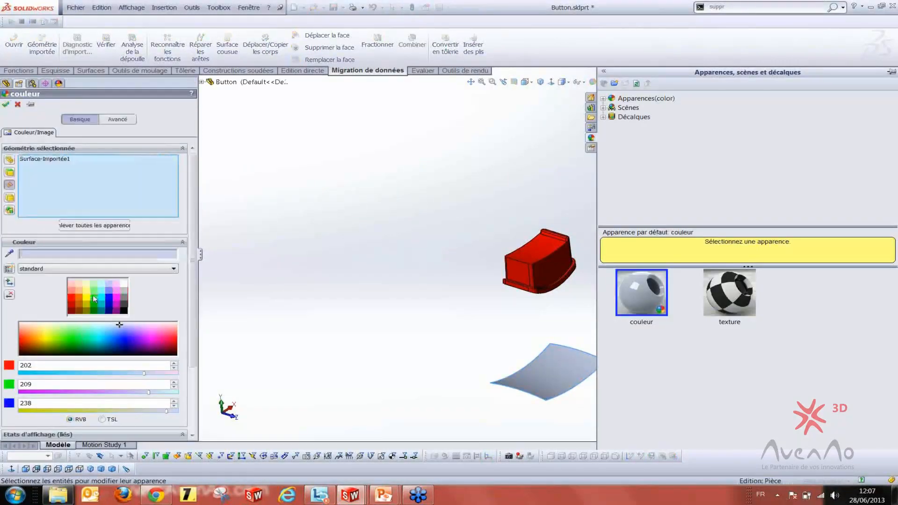
pyautogui.click(94, 300)
pyautogui.click(6, 105)
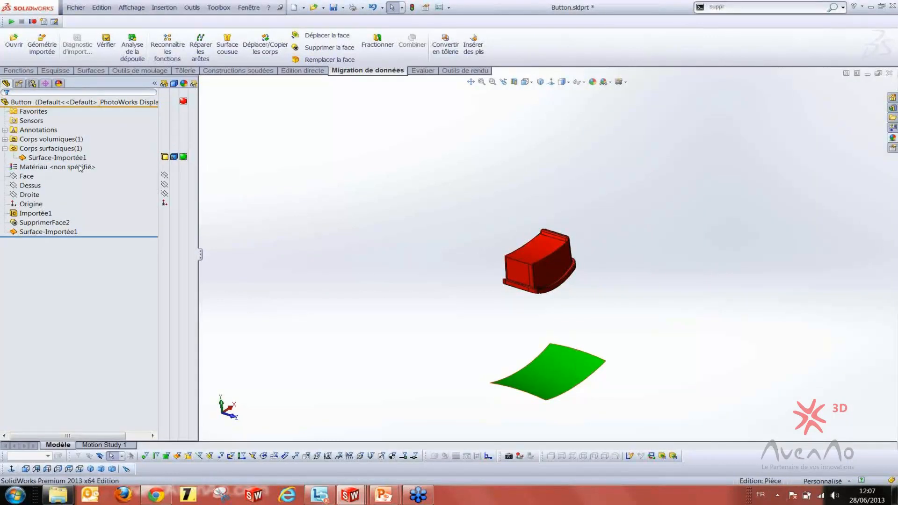
# Start a Move/Copy Body operation on the green imported surface with a 65 mm translation along Y
pyautogui.click(5, 139)
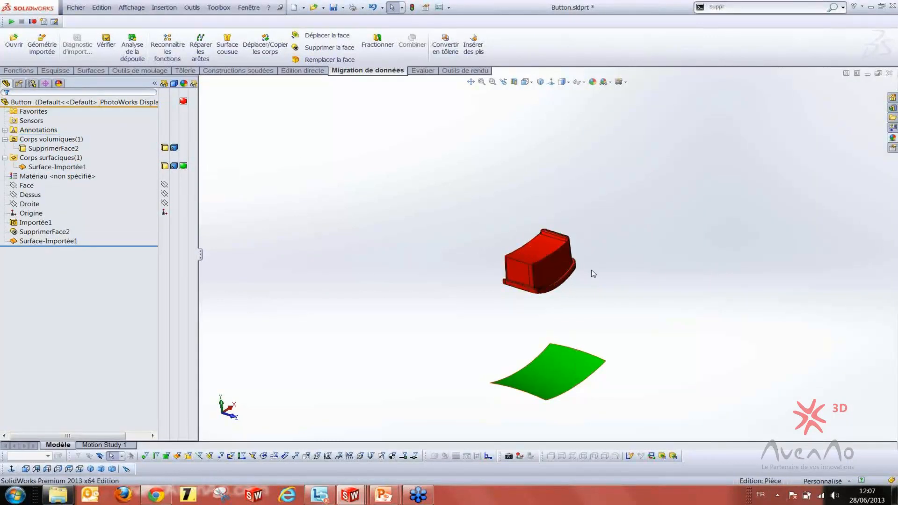
pyautogui.scroll(-3, 545, 296)
pyautogui.scroll(3, 542, 326)
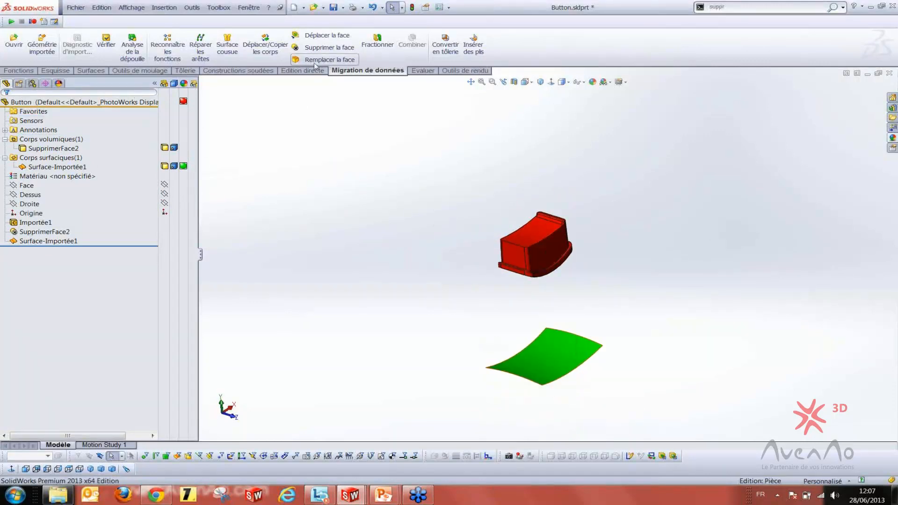
pyautogui.click(269, 47)
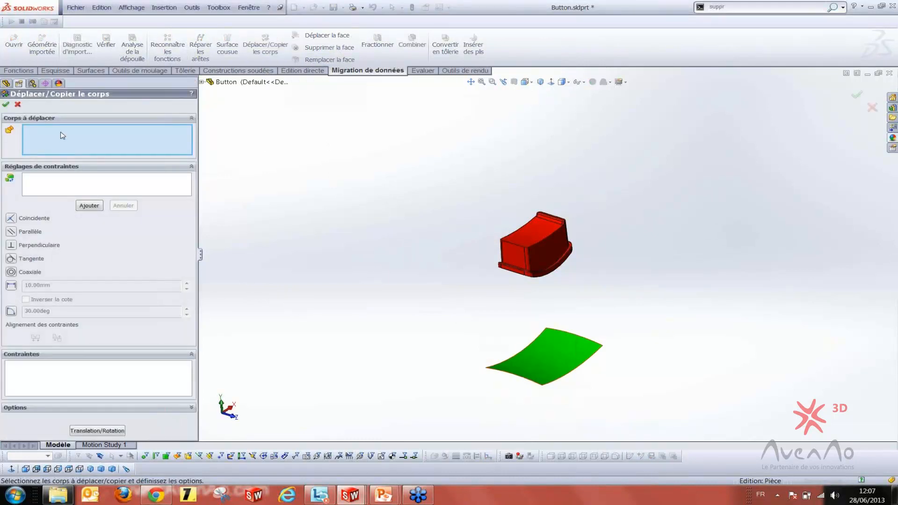
pyautogui.click(531, 353)
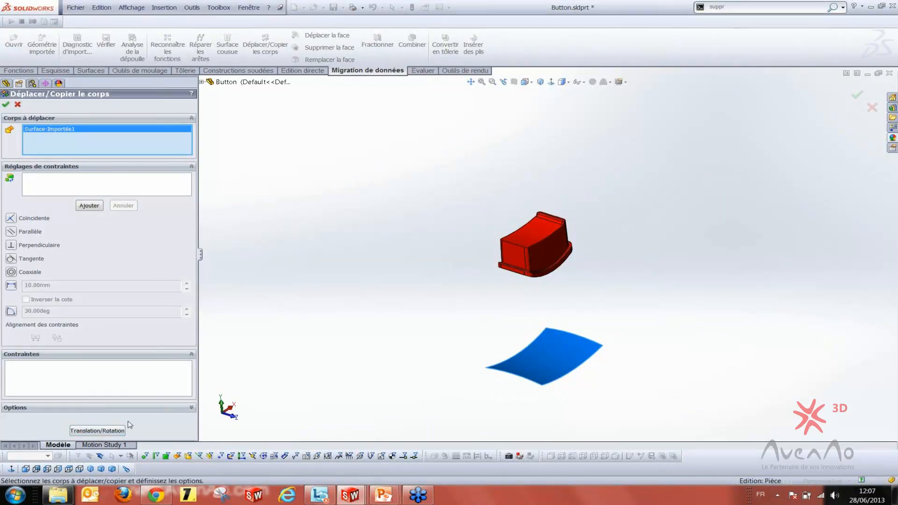
pyautogui.click(91, 433)
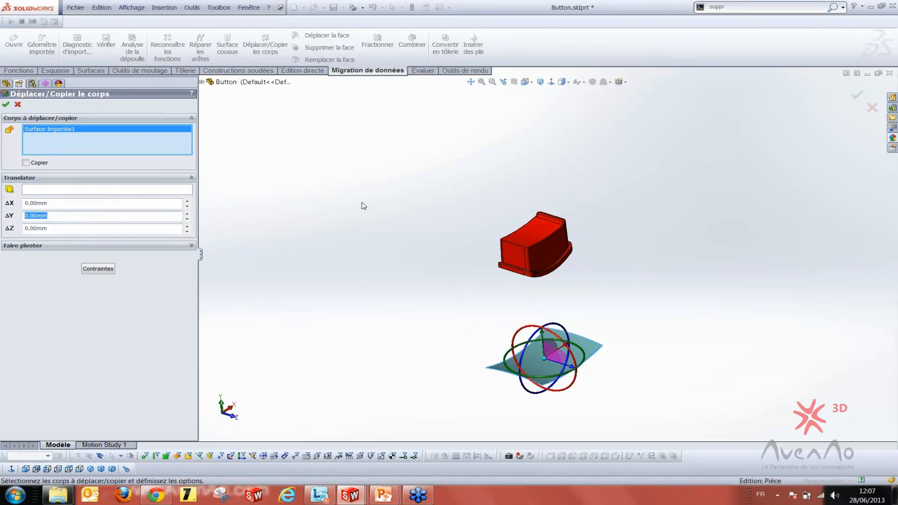
pyautogui.press('Return')
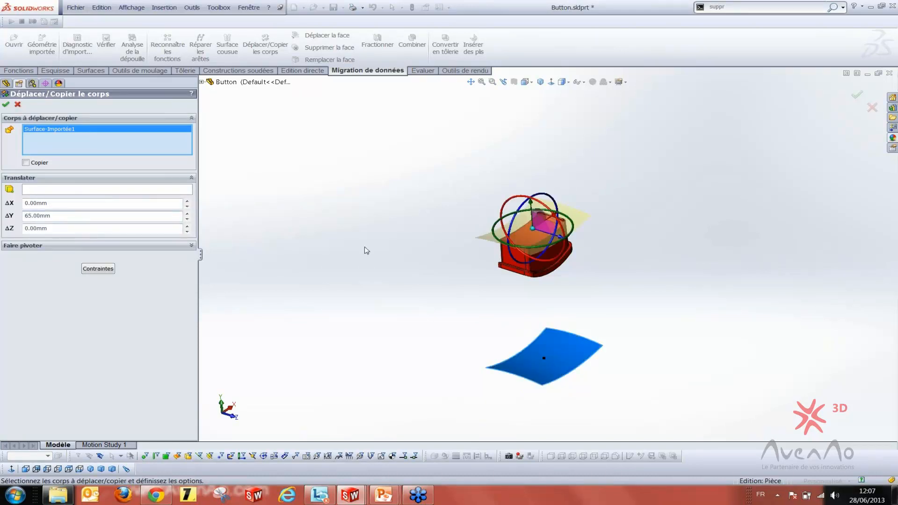
# Set the surface's Y translation to 63 mm after checking its height against the button's top
pyautogui.scroll(-1, 478, 267)
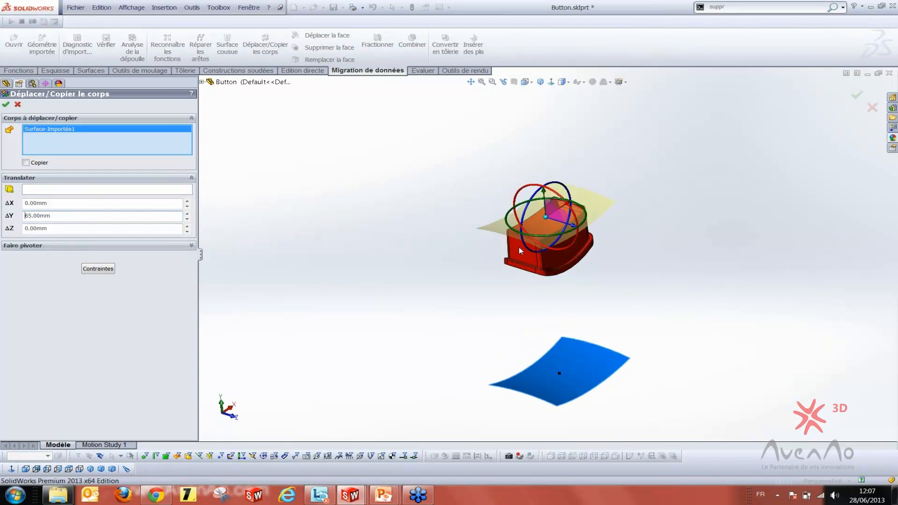
pyautogui.scroll(-5, 519, 248)
pyautogui.moveTo(496, 256); pyautogui.dragTo(503, 200, button='middle')
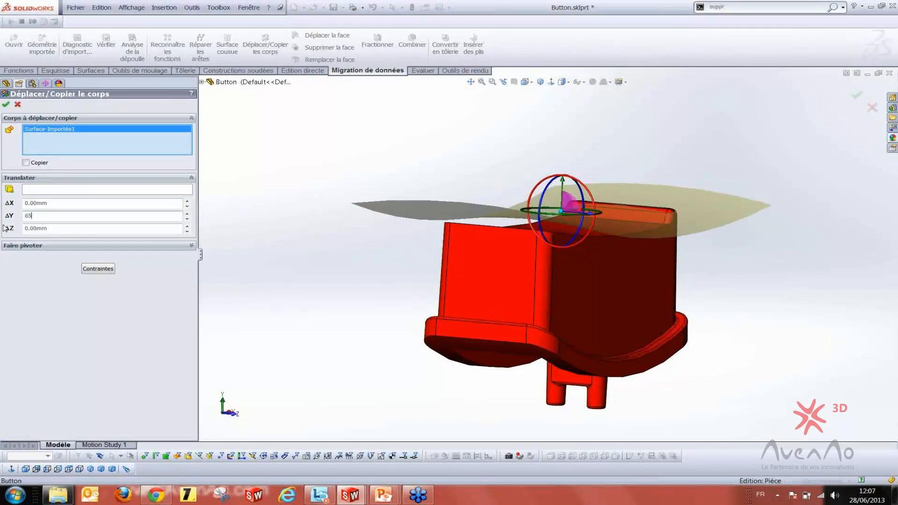
pyautogui.write('3')
pyautogui.press('Return')
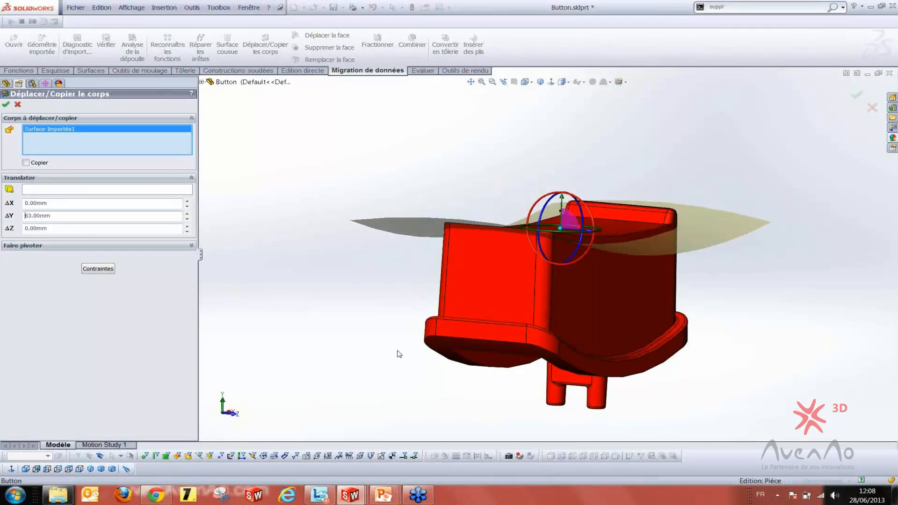
# Set the surface's Y translation to 64 mm and apply the move
pyautogui.moveTo(399, 354)
pyautogui.mouseDown(button='middle')
pyautogui.moveTo(389, 373)
pyautogui.moveTo(385, 355)
pyautogui.mouseUp(button='middle')
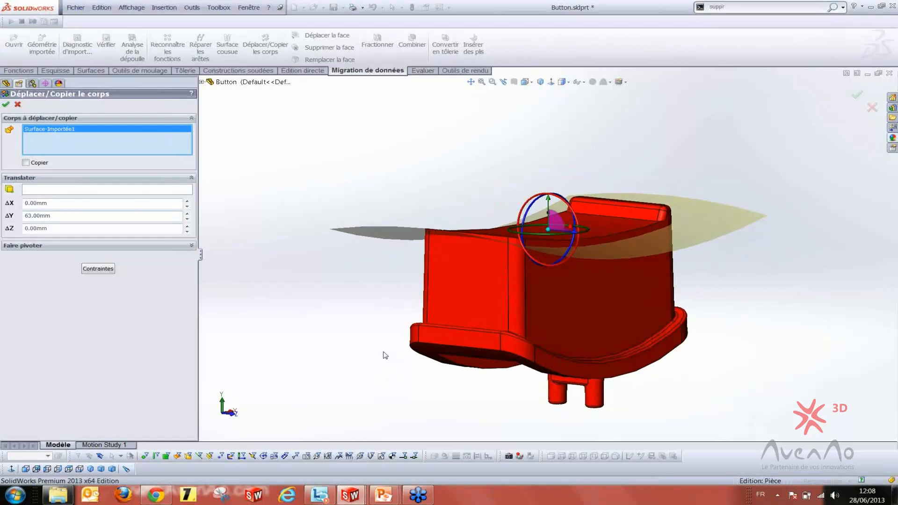
pyautogui.doubleClick(51, 216)
pyautogui.press('Return')
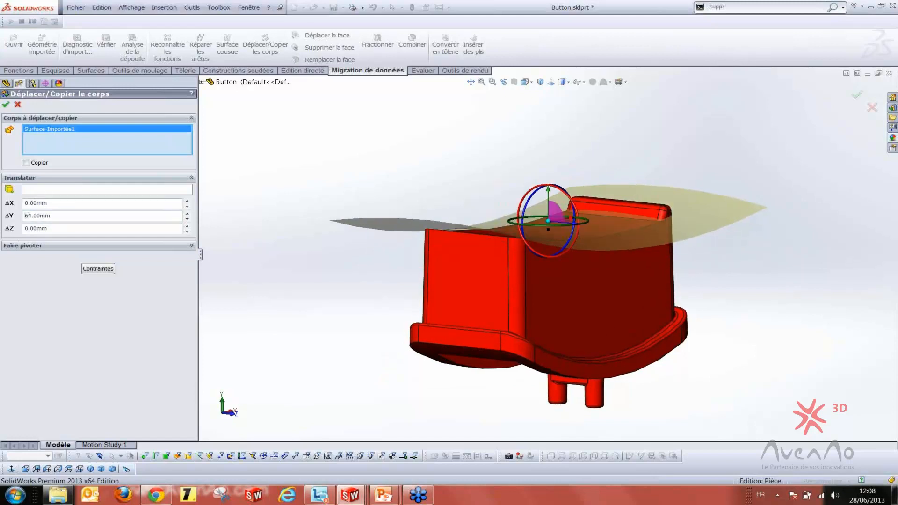
pyautogui.moveTo(335, 262); pyautogui.dragTo(336, 282, button='middle')
pyautogui.scroll(-1, 336, 282)
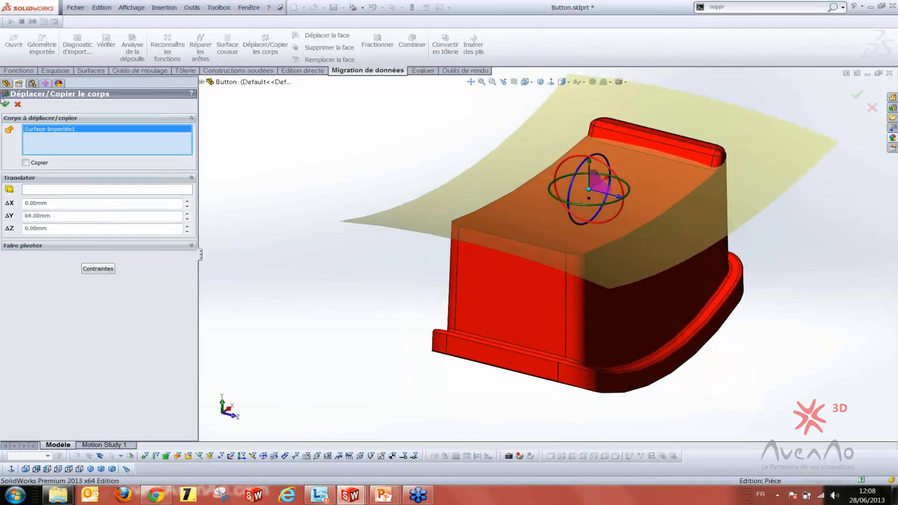
pyautogui.click(6, 105)
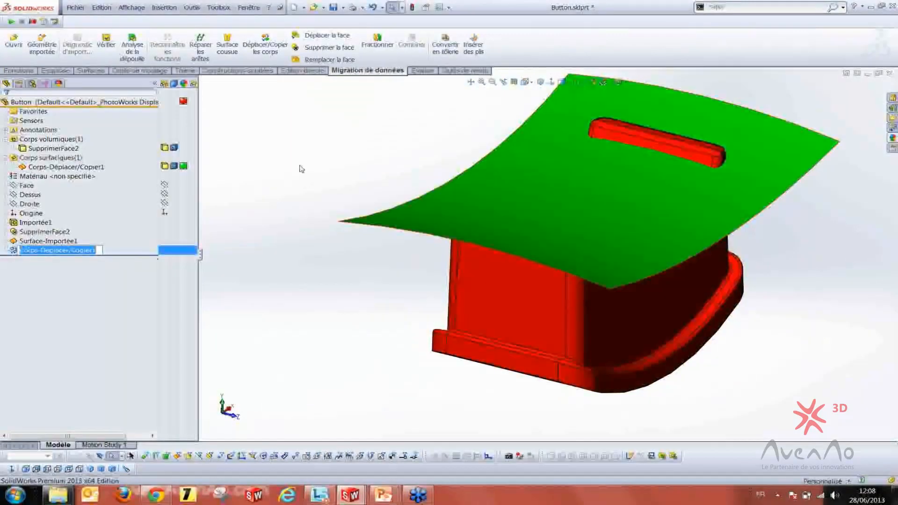
# Start a Replace Face operation and choose the button's top face, hidden beneath the green surface, as the target
pyautogui.moveTo(481, 196); pyautogui.dragTo(467, 167, button='middle')
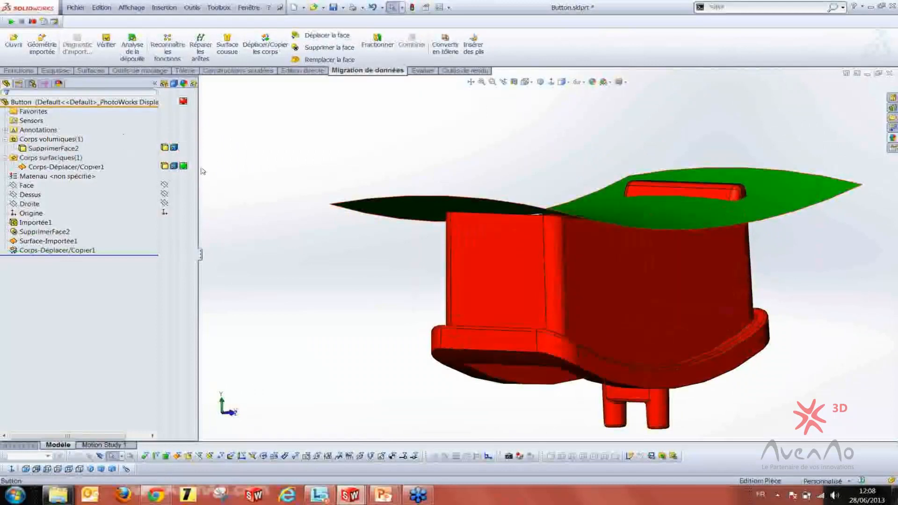
pyautogui.moveTo(445, 204); pyautogui.dragTo(310, 145, button='middle')
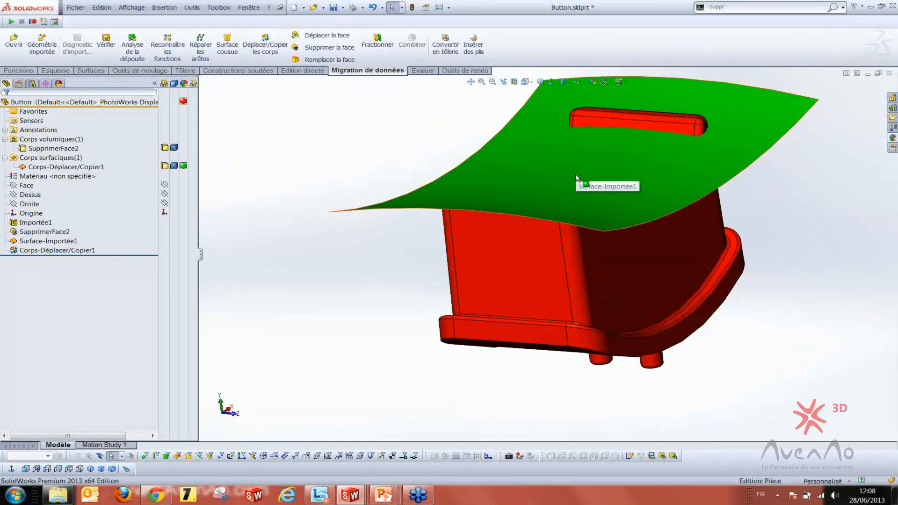
pyautogui.moveTo(425, 214); pyautogui.dragTo(423, 146, button='middle')
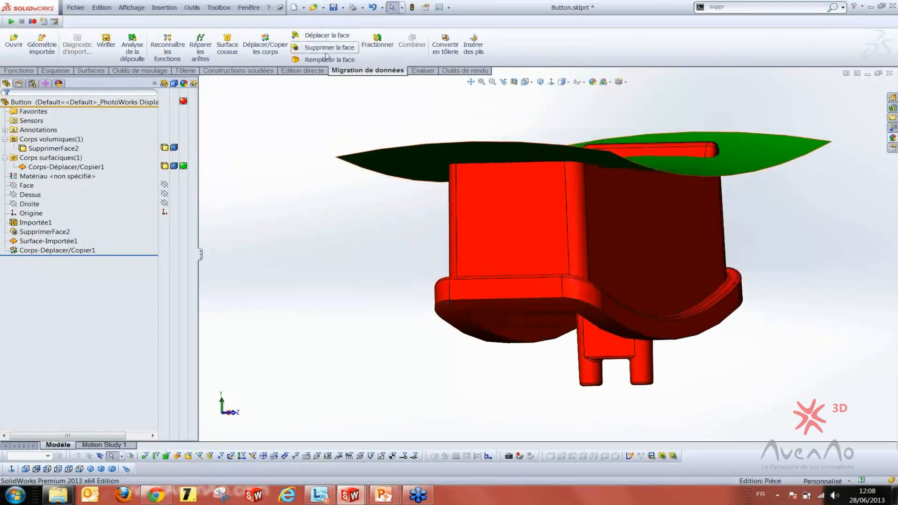
pyautogui.click(320, 59)
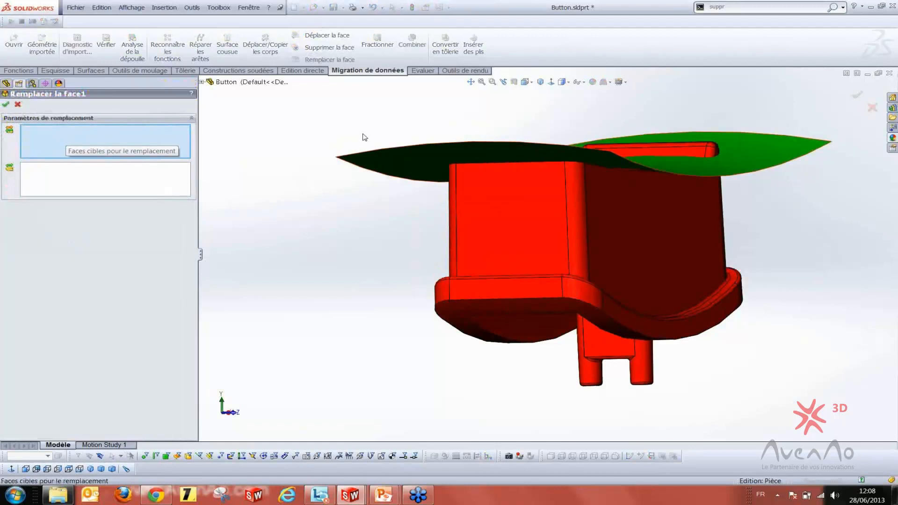
pyautogui.moveTo(457, 187); pyautogui.dragTo(477, 180, button='middle')
pyautogui.scroll(-6, 482, 185)
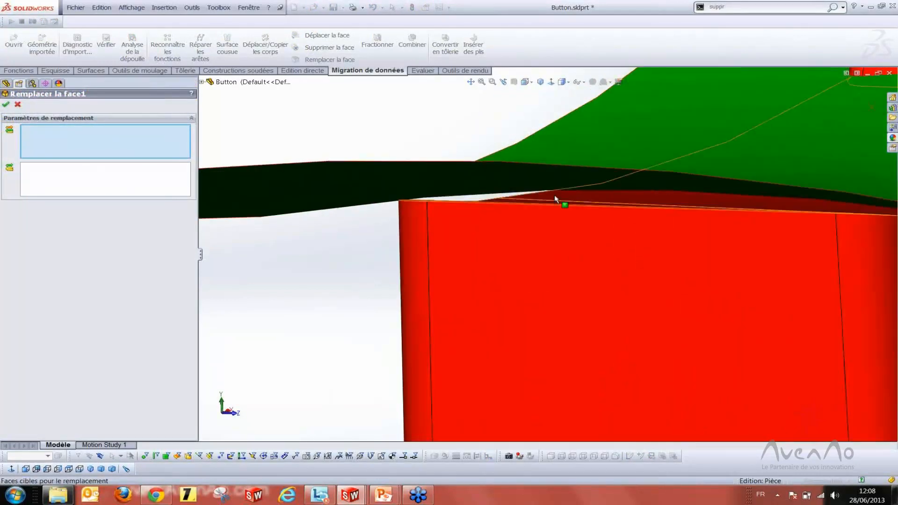
pyautogui.scroll(8, 495, 199)
pyautogui.moveTo(377, 220); pyautogui.dragTo(546, 311, button='middle')
pyautogui.scroll(-5, 561, 278)
pyautogui.scroll(3, 561, 278)
pyautogui.scroll(5, 547, 312)
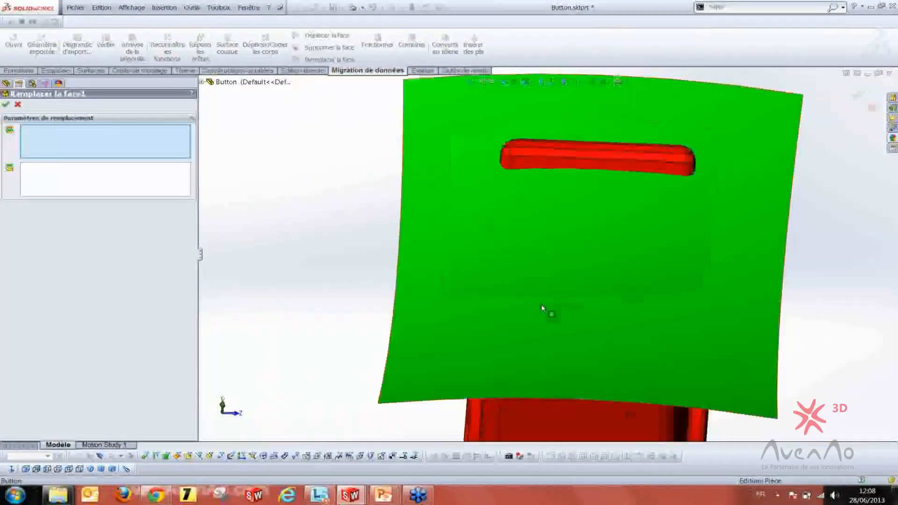
pyautogui.rightClick(548, 312)
pyautogui.click(590, 320)
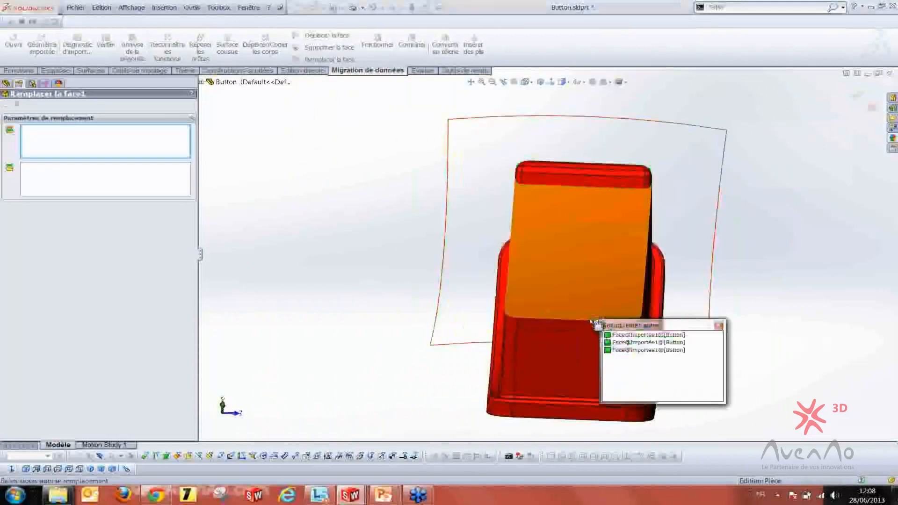
pyautogui.click(626, 336)
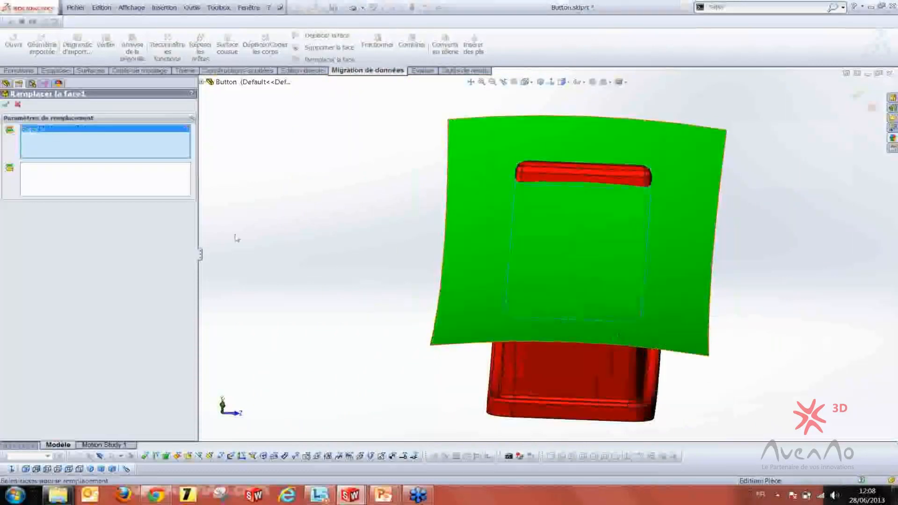
# Choose the green surface as the replacement for the button's top face and apply the replacement
pyautogui.click(37, 182)
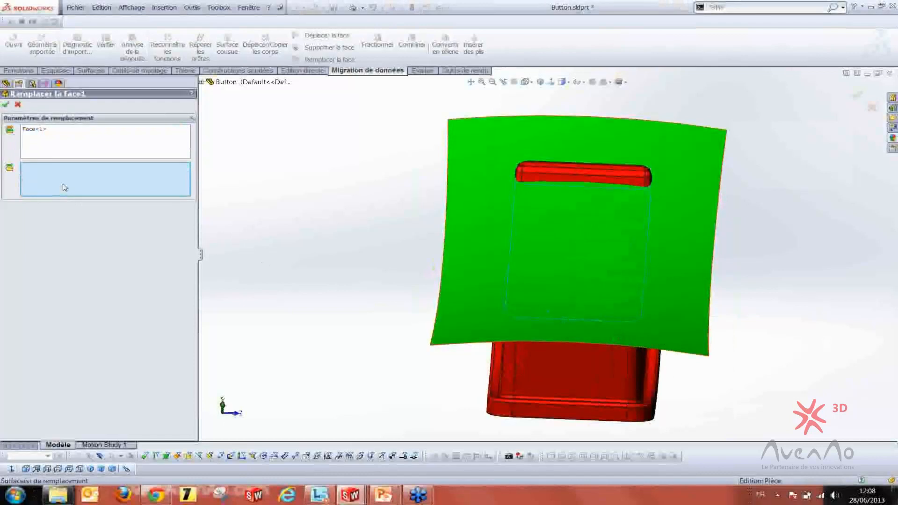
pyautogui.click(474, 232)
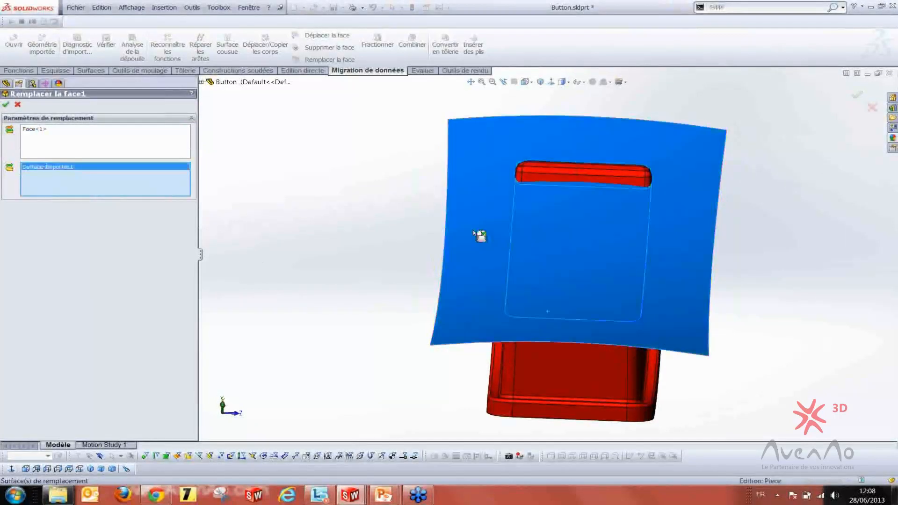
pyautogui.moveTo(358, 257); pyautogui.dragTo(295, 224, button='middle')
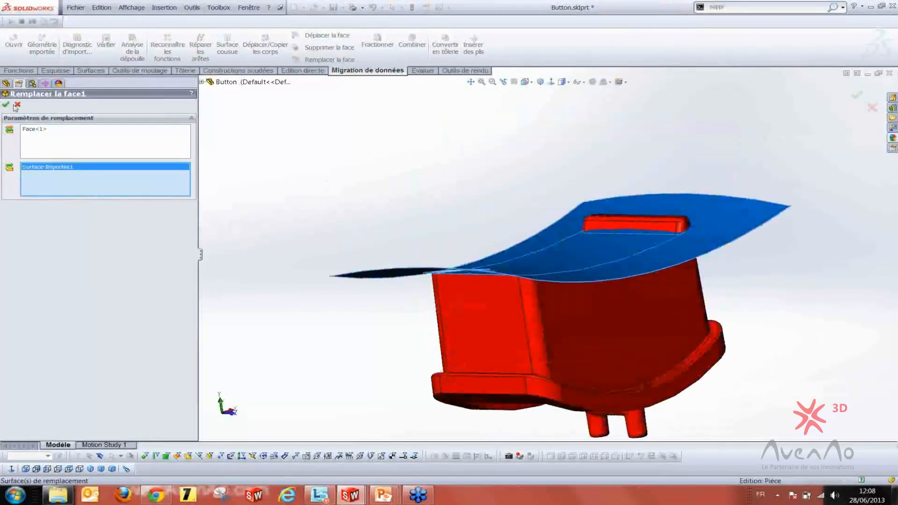
pyautogui.click(6, 106)
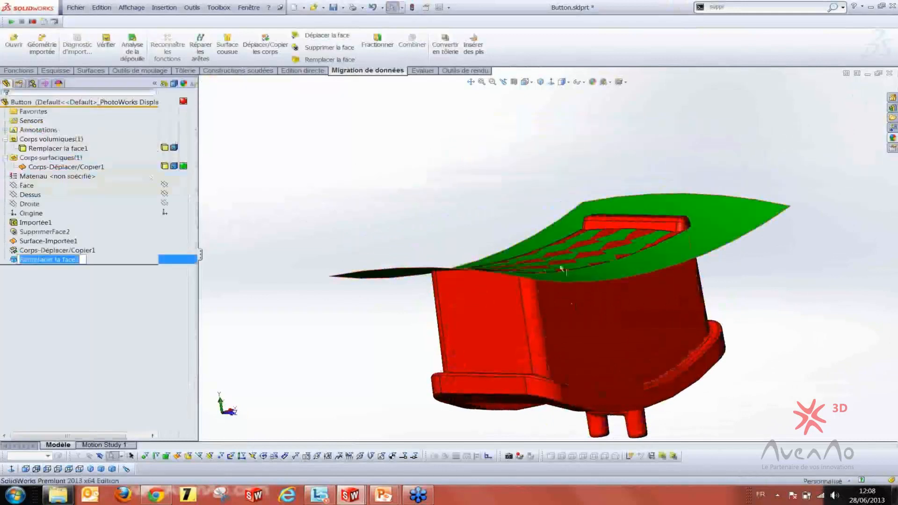
# Hide the green surface body and examine the button's replaced top face from several angles
pyautogui.scroll(4, 511, 274)
pyautogui.moveTo(511, 274); pyautogui.dragTo(544, 309, button='middle')
pyautogui.scroll(-3, 536, 248)
pyautogui.moveTo(463, 283); pyautogui.dragTo(505, 260, button='middle')
pyautogui.scroll(-4, 506, 260)
pyautogui.moveTo(565, 257); pyautogui.dragTo(565, 273, button='middle')
pyautogui.click(165, 167)
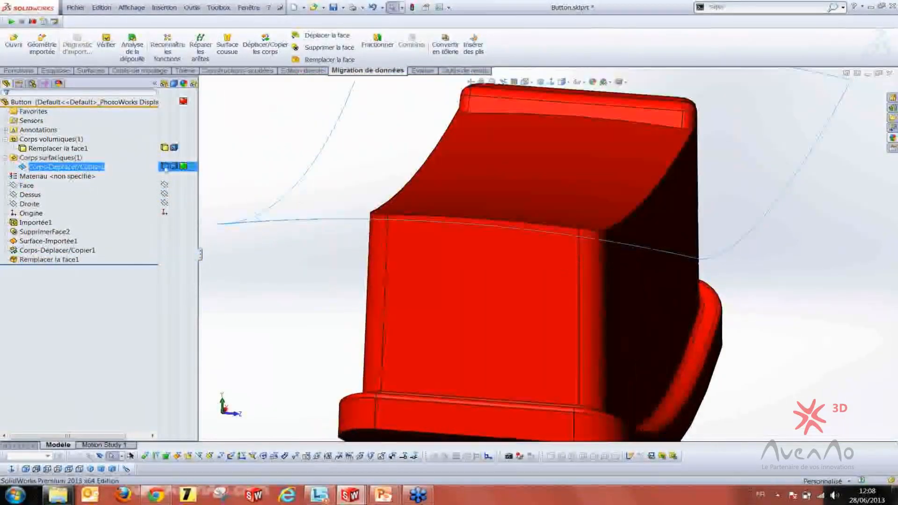
pyautogui.click(354, 249)
pyautogui.scroll(4, 465, 262)
pyautogui.moveTo(465, 263); pyautogui.dragTo(473, 245, button='middle')
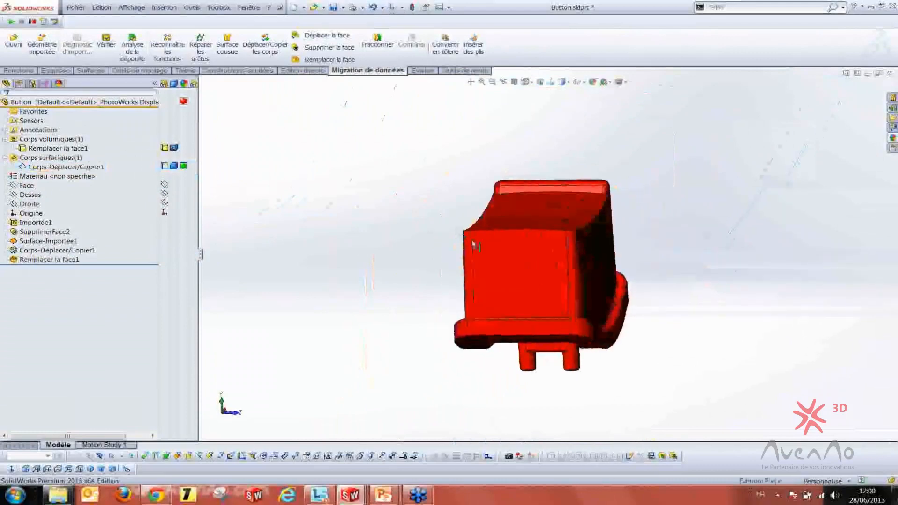
pyautogui.scroll(-3, 549, 252)
pyautogui.scroll(4, 323, 224)
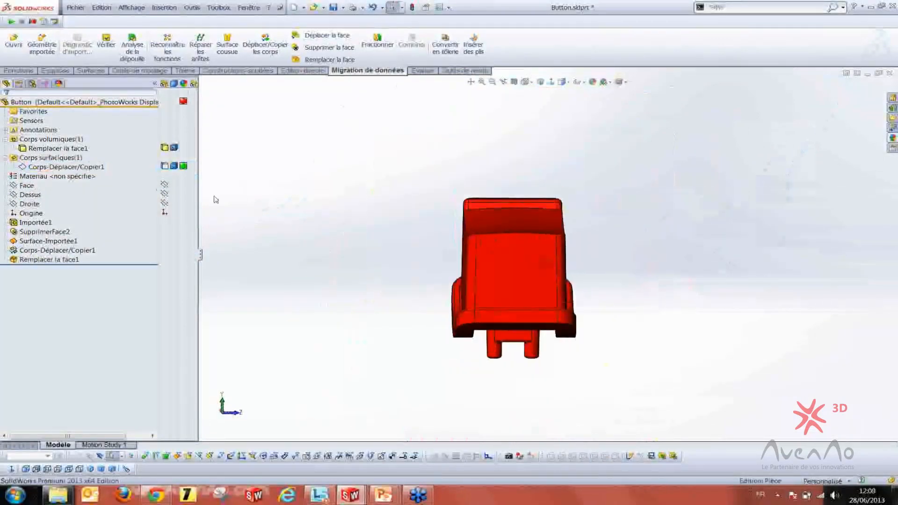
# Show the green surface body again and roll the model history back to before the face replacement
pyautogui.click(164, 167)
pyautogui.click(291, 229)
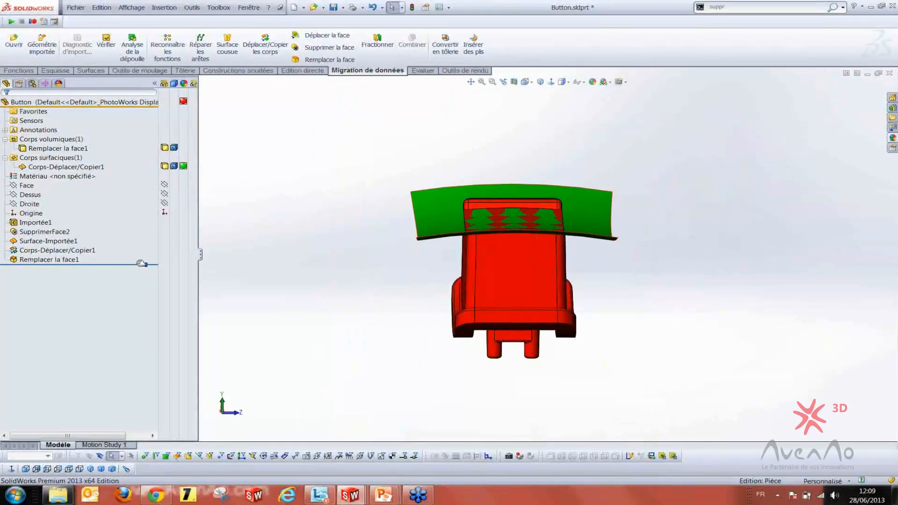
pyautogui.click(142, 263)
pyautogui.moveTo(548, 247); pyautogui.dragTo(512, 233, button='middle')
pyautogui.scroll(-5, 450, 235)
pyautogui.moveTo(426, 231); pyautogui.dragTo(546, 235, button='middle')
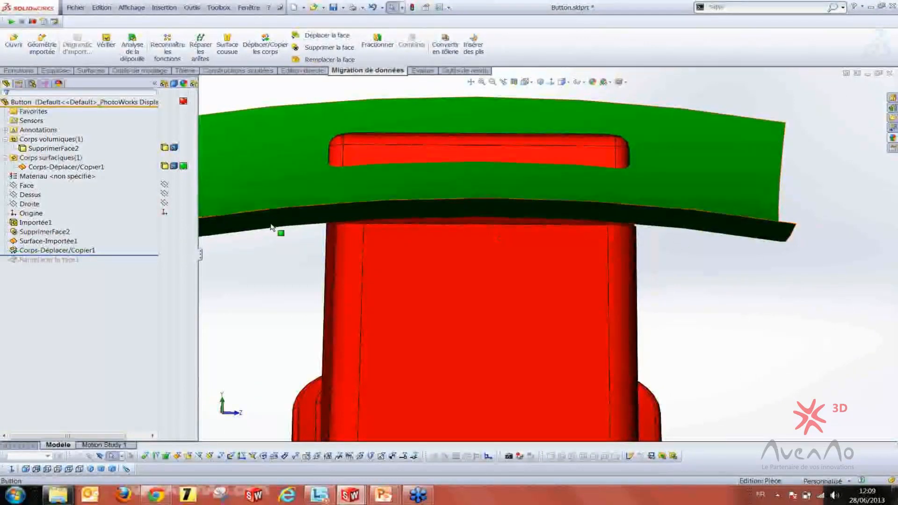
pyautogui.scroll(3, 275, 228)
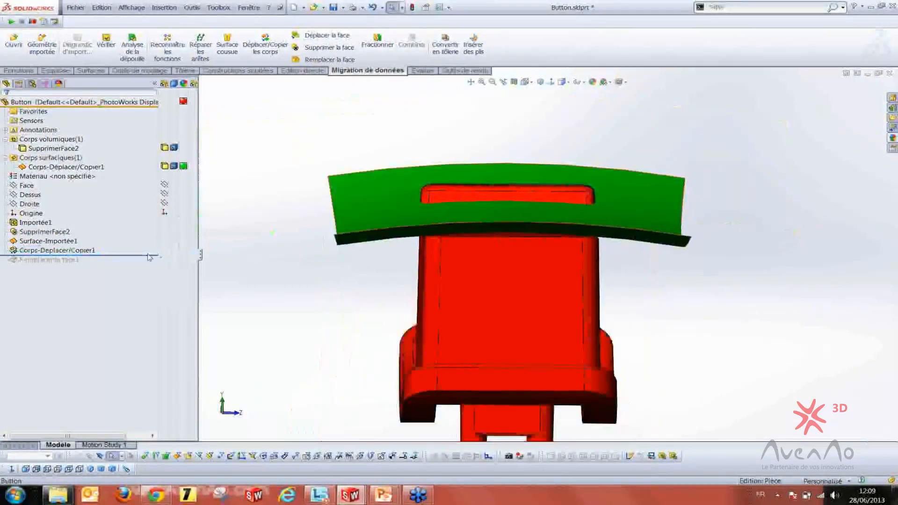
# Roll the model history forward to include the face replacement and check the button's top
pyautogui.moveTo(152, 255); pyautogui.dragTo(152, 264)
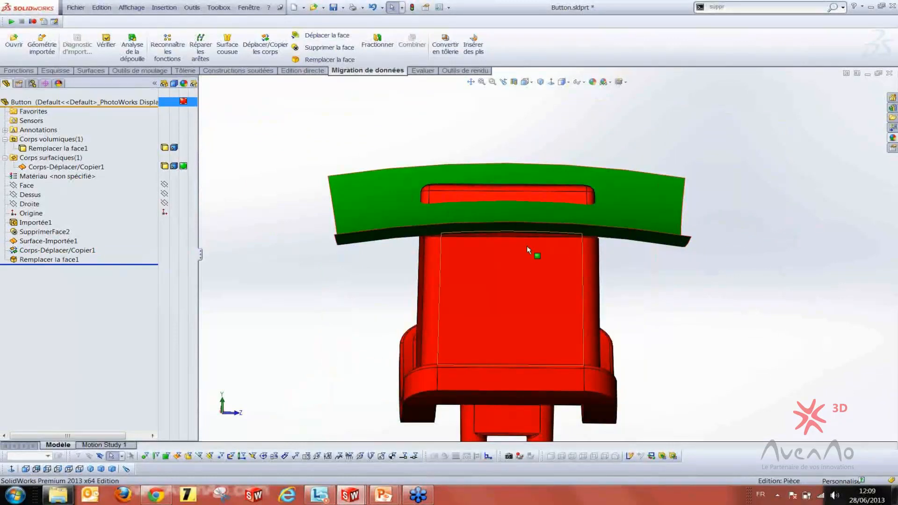
pyautogui.moveTo(501, 260); pyautogui.dragTo(468, 286, button='middle')
pyautogui.scroll(-1, 468, 285)
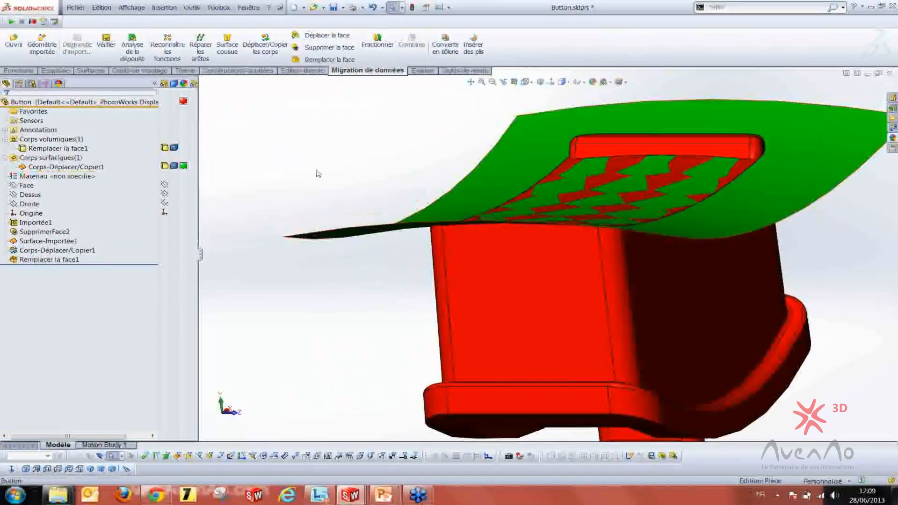
# Delete the green surface body, leaving only the button's solid body
pyautogui.scroll(4, 366, 156)
pyautogui.moveTo(367, 187); pyautogui.dragTo(386, 262, button='middle')
pyautogui.click(77, 158)
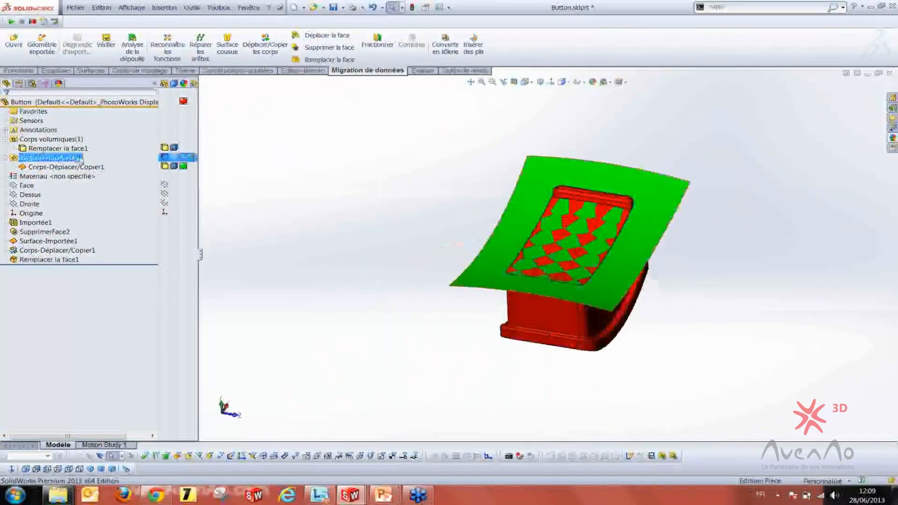
pyautogui.click(74, 167)
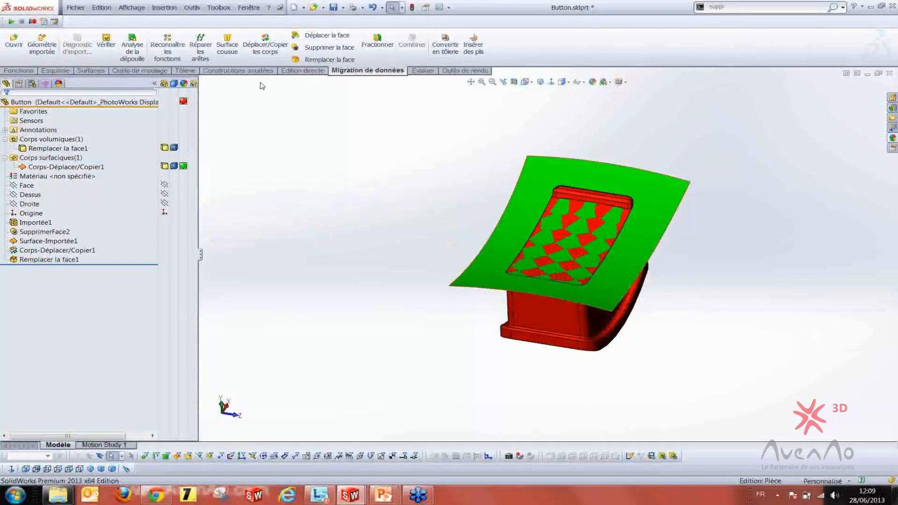
pyautogui.click(299, 71)
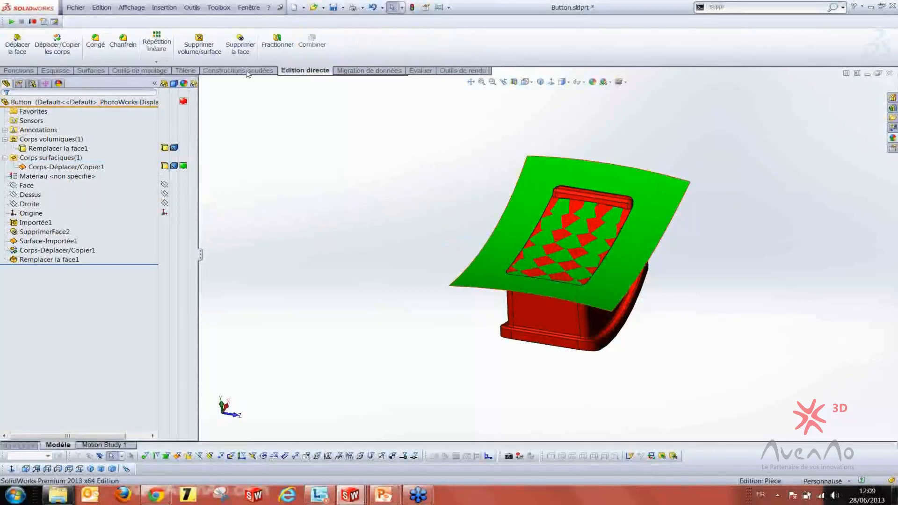
pyautogui.click(201, 49)
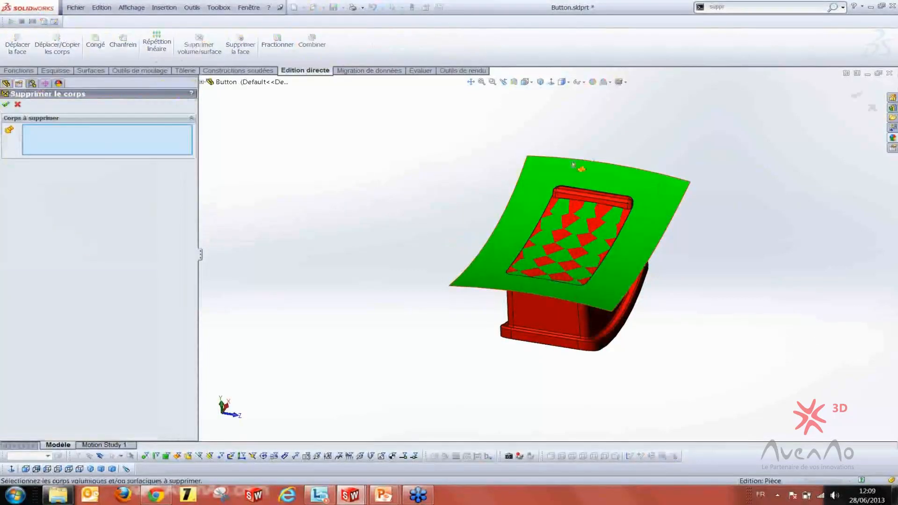
pyautogui.click(560, 174)
pyautogui.rightClick(333, 216)
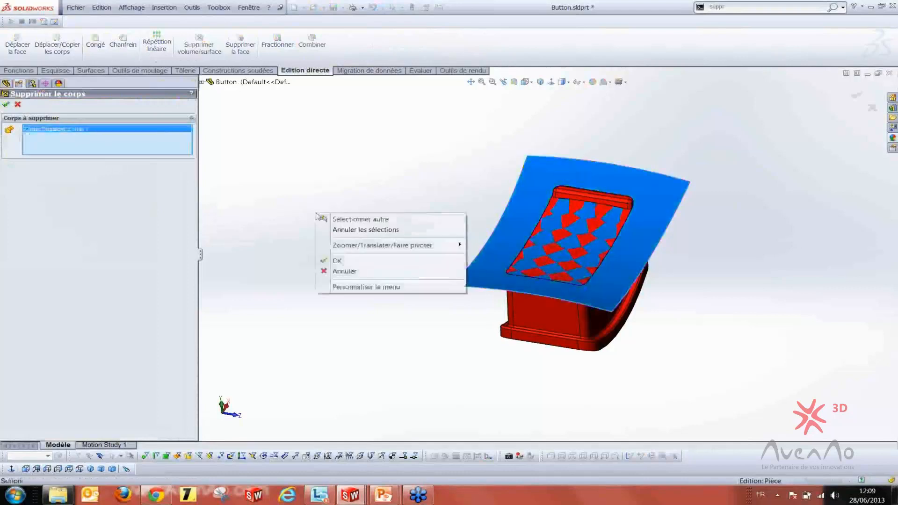
pyautogui.click(338, 260)
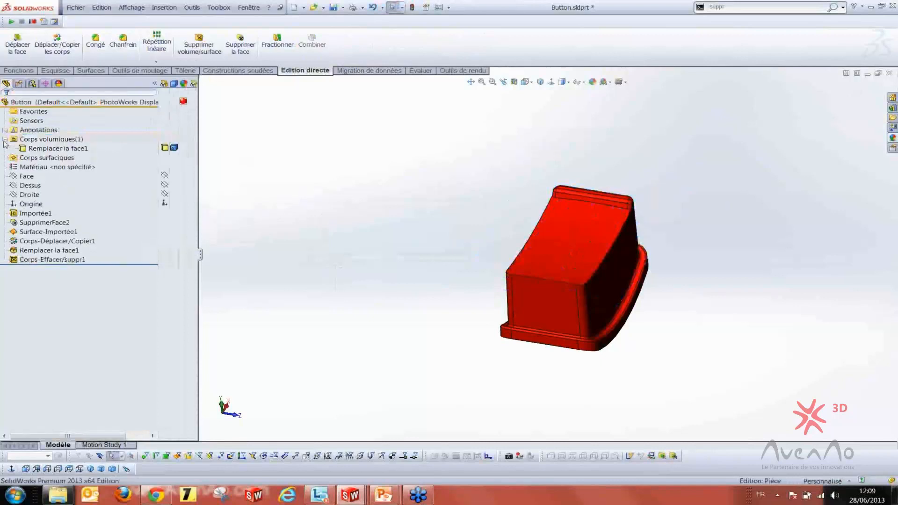
# Add a constant-radius 0.5 mm fillet around the button's top outer edges and the raised ridge's inner face, with tangent propagation on
pyautogui.moveTo(446, 294); pyautogui.dragTo(433, 345, button='middle')
pyautogui.scroll(-2, 617, 252)
pyautogui.scroll(-2, 628, 191)
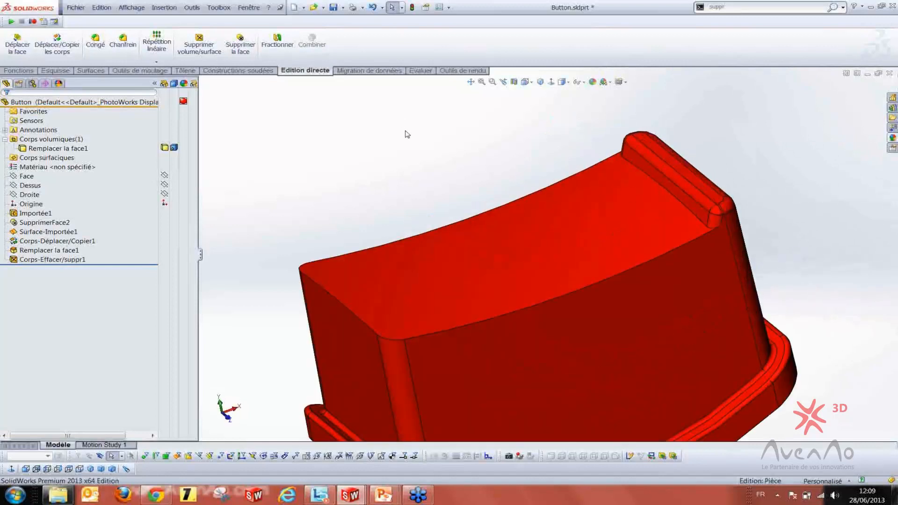
pyautogui.click(332, 297)
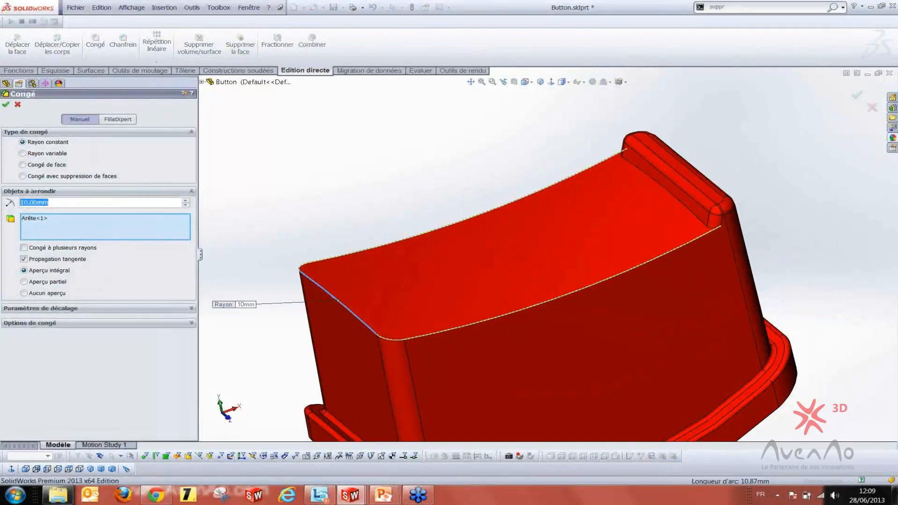
pyautogui.write('0.5')
pyautogui.press('Return')
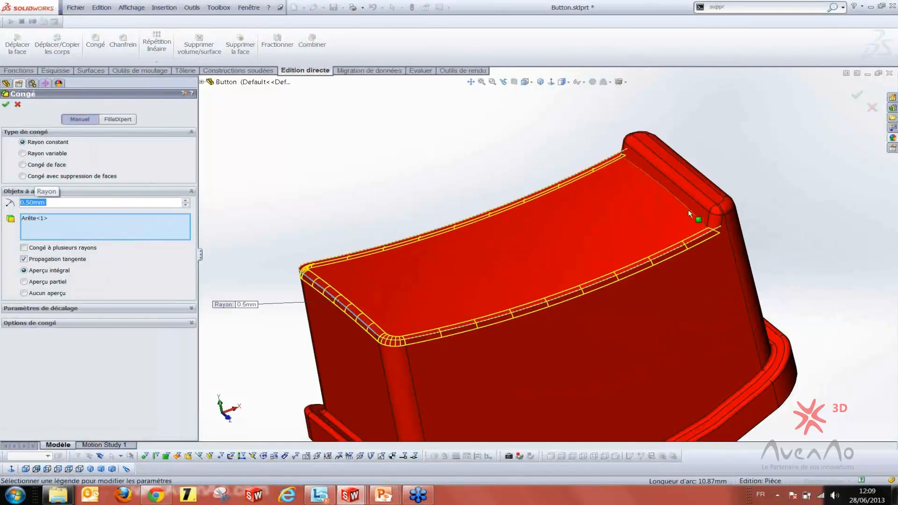
pyautogui.scroll(-2, 686, 209)
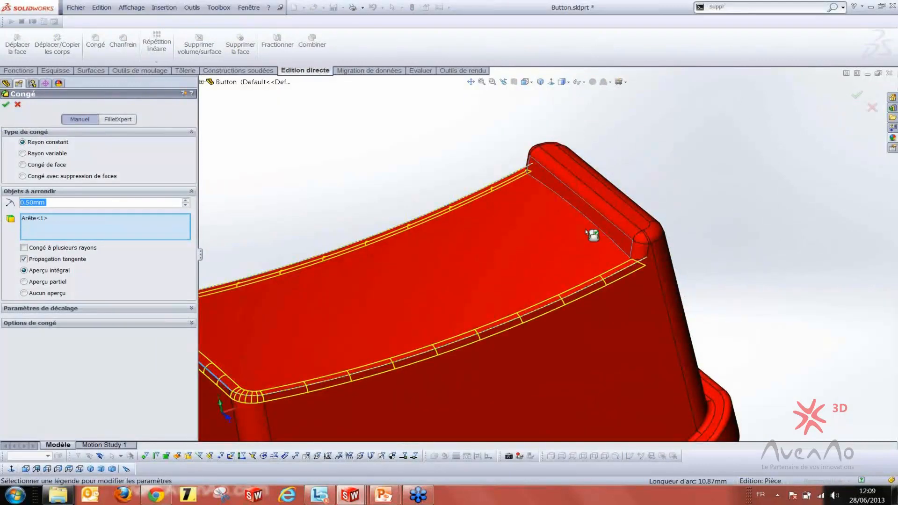
pyautogui.click(586, 230)
pyautogui.scroll(3, 506, 226)
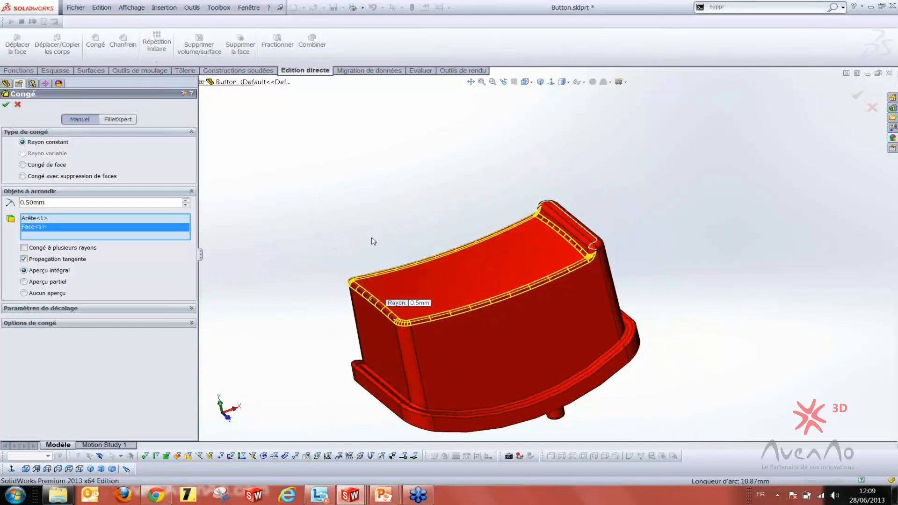
pyautogui.press('Return')
pyautogui.moveTo(412, 281); pyautogui.dragTo(427, 323, button='middle')
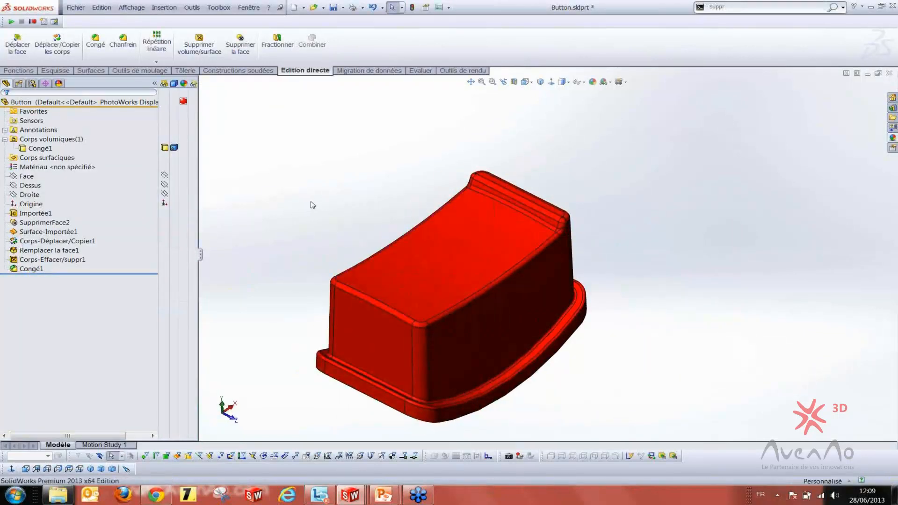
# Switch to the PowerPoint slideshow and reveal the two Rétablir surface images on the Surfacique slide
pyautogui.hotkey('ctrl', 'Tab')
pyautogui.press('super+Tab')
pyautogui.click(373, 289)
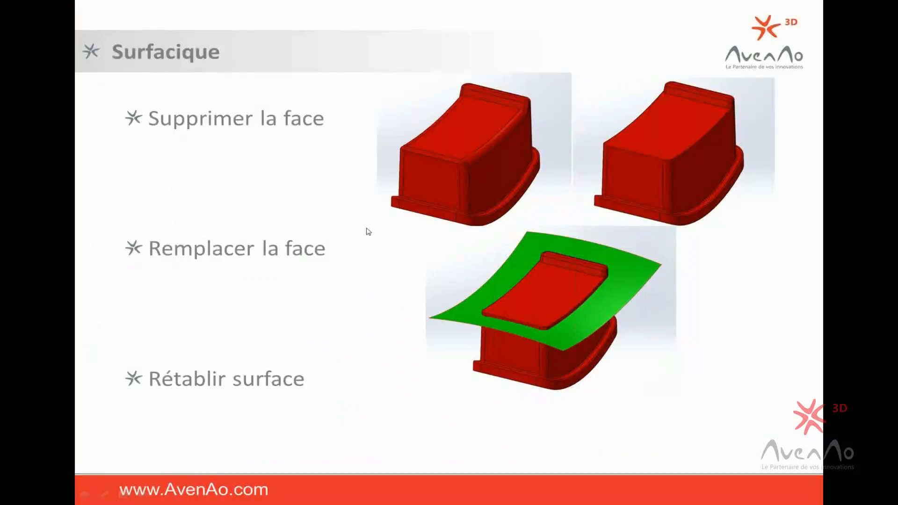
pyautogui.click(422, 291)
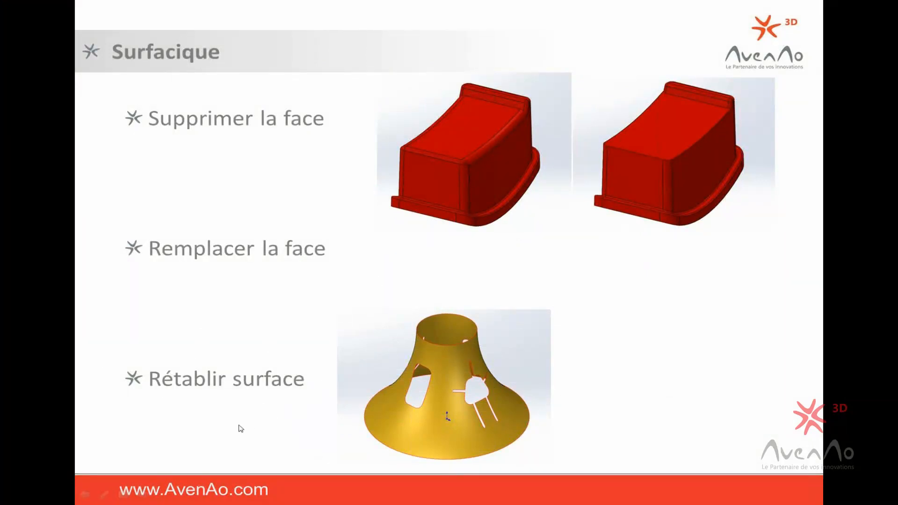
pyautogui.click(243, 369)
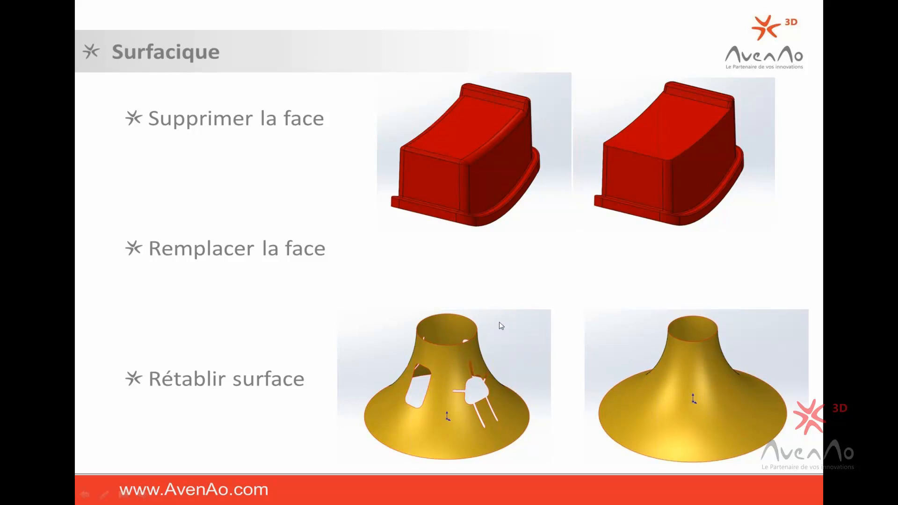
# Switch back to SolidWorks and bring up the open Inlet part
pyautogui.press('super+Tab')
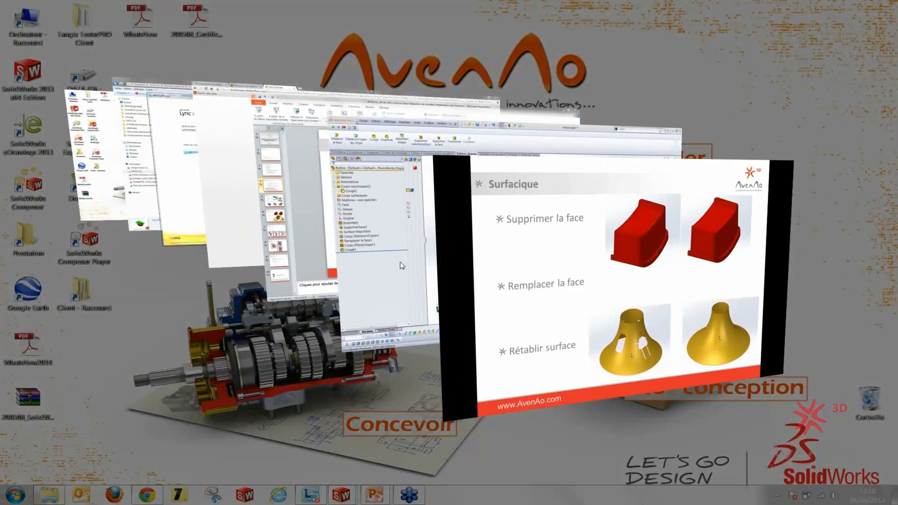
pyautogui.click(400, 265)
pyautogui.hotkey('ctrl', 'Tab')
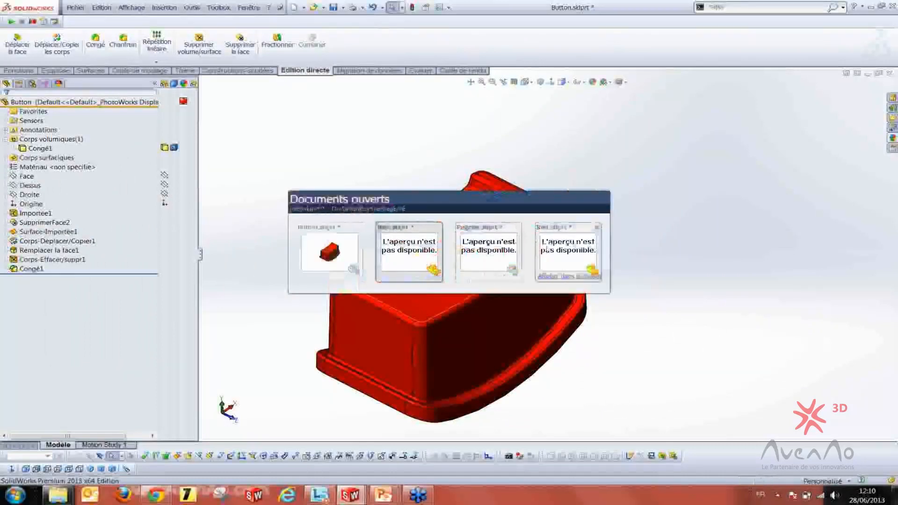
pyautogui.click(565, 252)
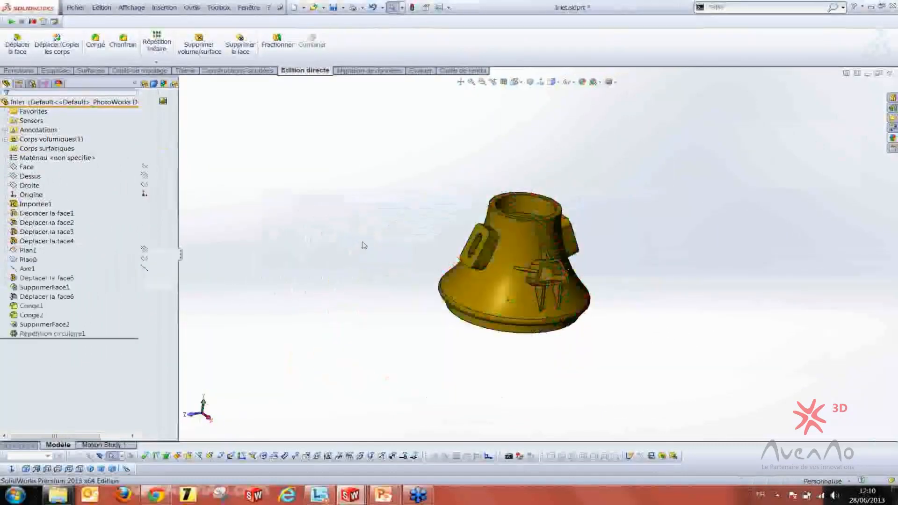
# Section the inlet along the Face plane and examine its interior walls and bottom collar from several angles
pyautogui.moveTo(456, 257); pyautogui.dragTo(541, 202, button='middle')
pyautogui.click(504, 82)
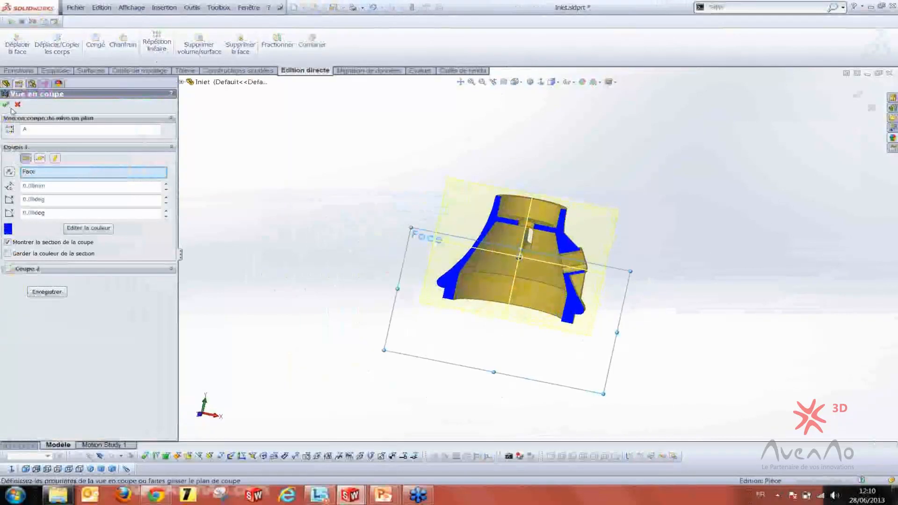
pyautogui.click(8, 108)
pyautogui.scroll(-3, 538, 276)
pyautogui.moveTo(527, 264)
pyautogui.mouseDown(button='middle')
pyautogui.moveTo(571, 262)
pyautogui.moveTo(535, 276)
pyautogui.mouseUp(button='middle')
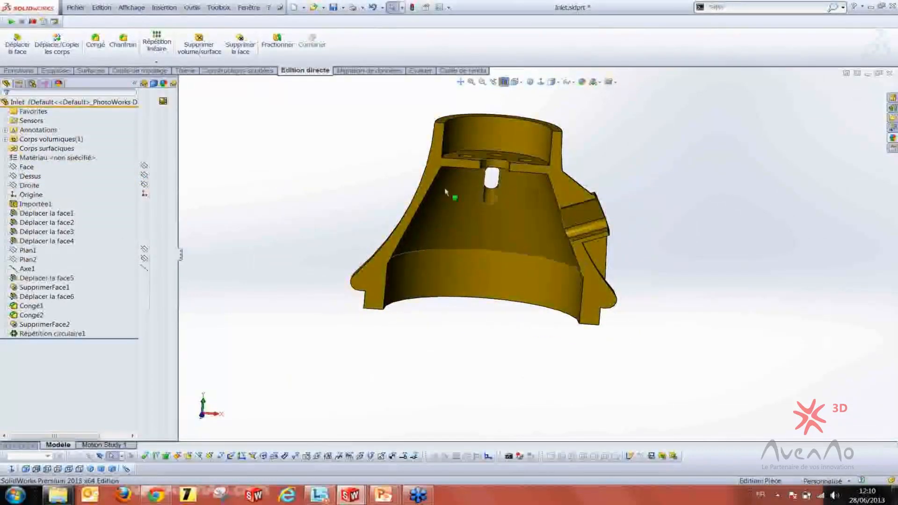
pyautogui.scroll(-3, 444, 179)
pyautogui.scroll(4, 367, 243)
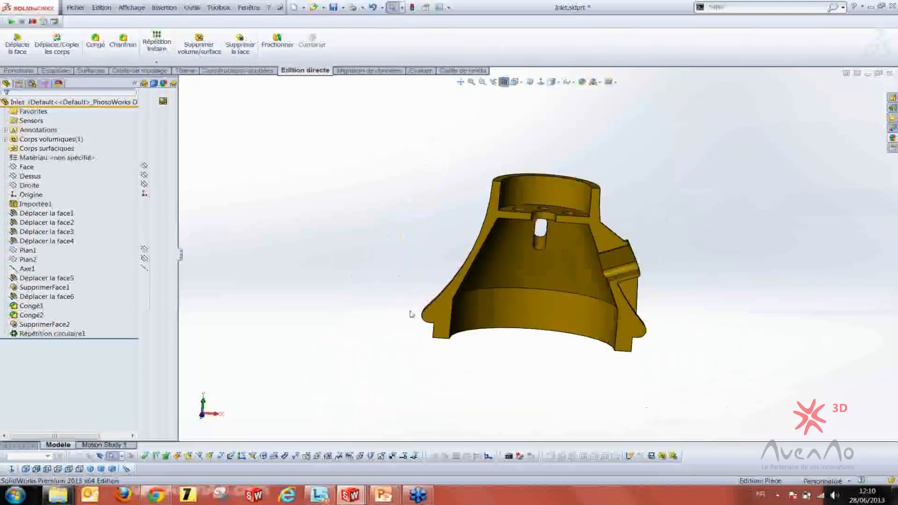
pyautogui.scroll(-3, 415, 283)
pyautogui.moveTo(457, 341); pyautogui.dragTo(480, 266, button='middle')
pyautogui.scroll(2, 427, 284)
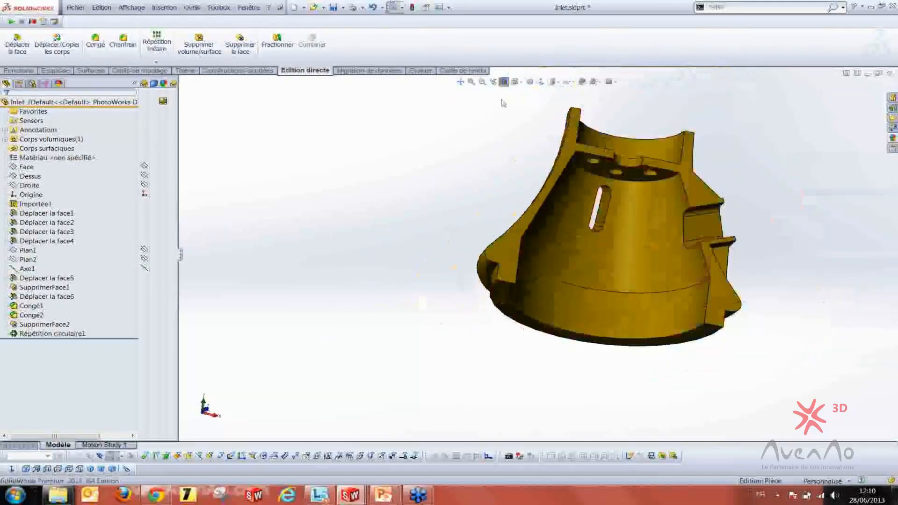
# Return to the unsectioned inlet and inspect the narrow annular face beneath its rounded lower rim
pyautogui.moveTo(449, 147); pyautogui.dragTo(454, 212, button='middle')
pyautogui.scroll(-5, 458, 214)
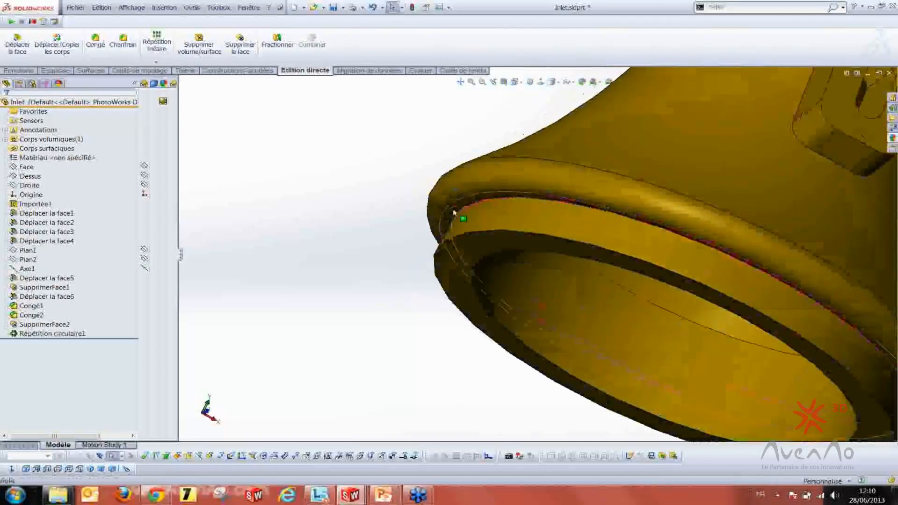
pyautogui.click(455, 214)
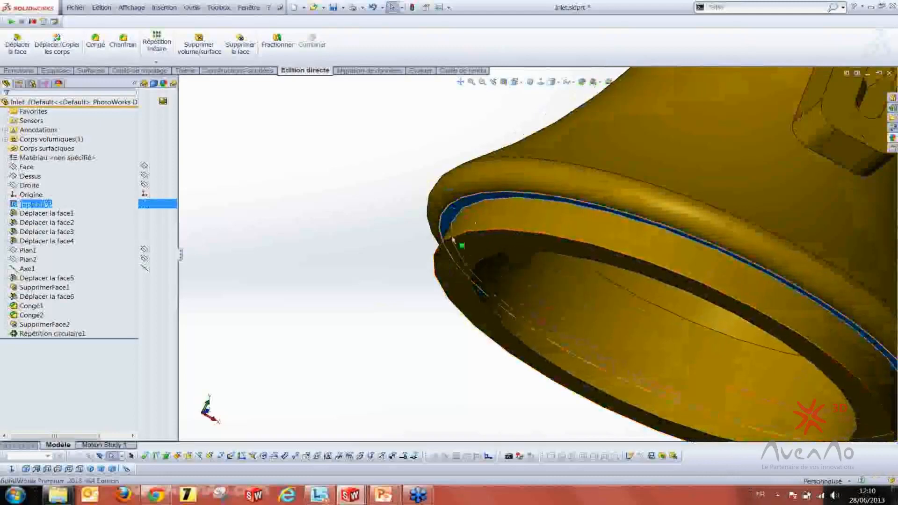
pyautogui.scroll(5, 491, 243)
pyautogui.moveTo(494, 245); pyautogui.dragTo(461, 223, button='middle')
pyautogui.click(341, 164)
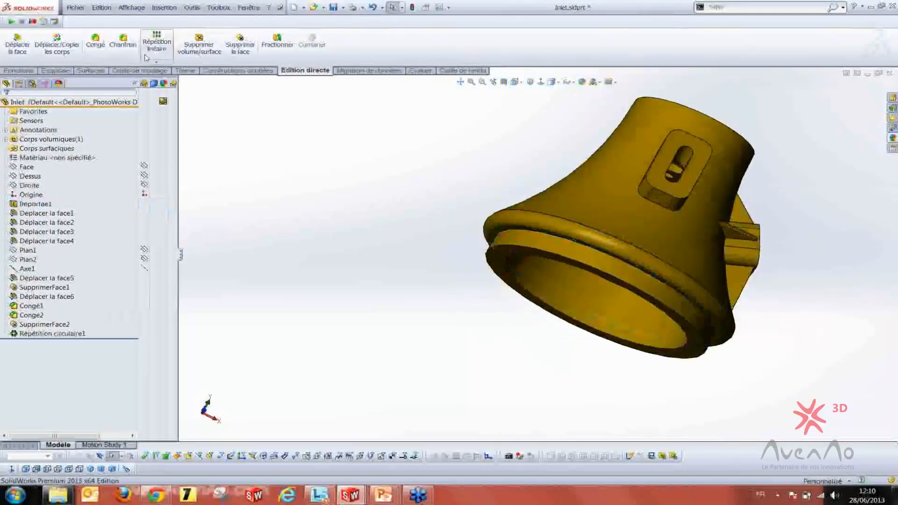
pyautogui.click(18, 44)
pyautogui.scroll(-5, 616, 214)
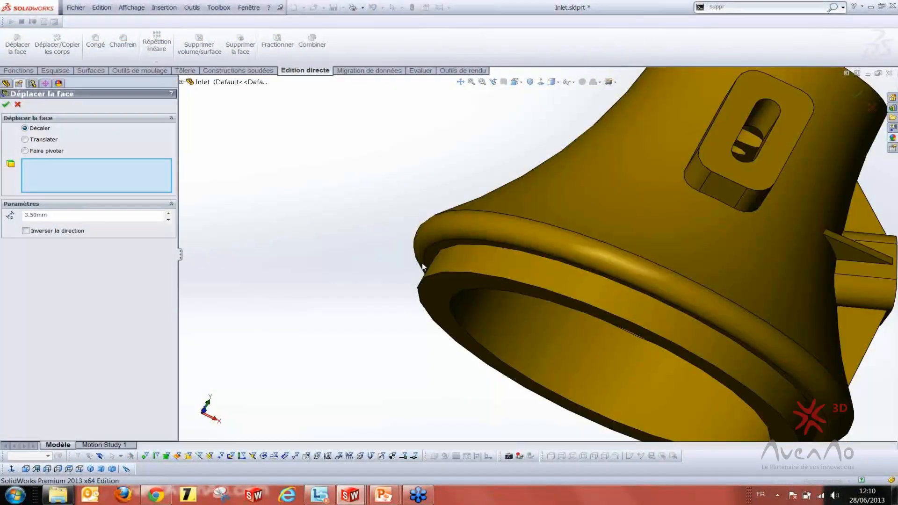
pyautogui.moveTo(430, 237); pyautogui.dragTo(450, 229, button='middle')
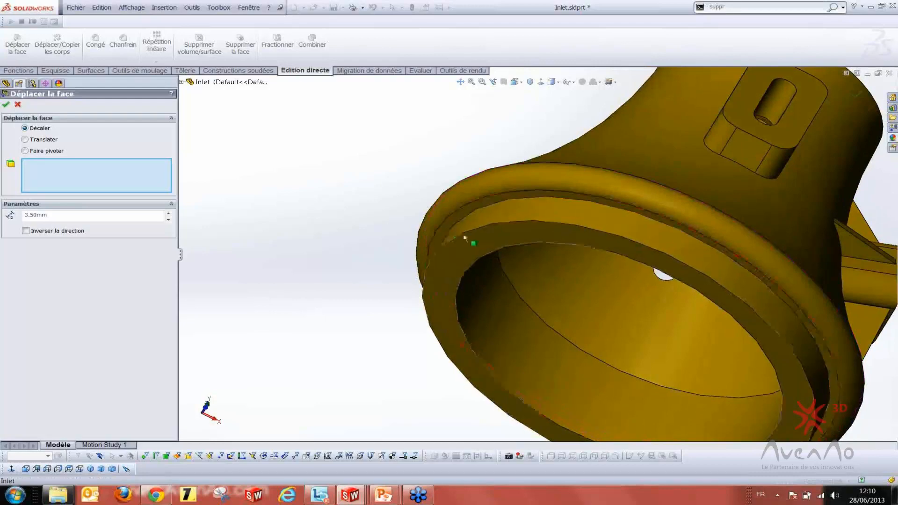
pyautogui.press('Escape')
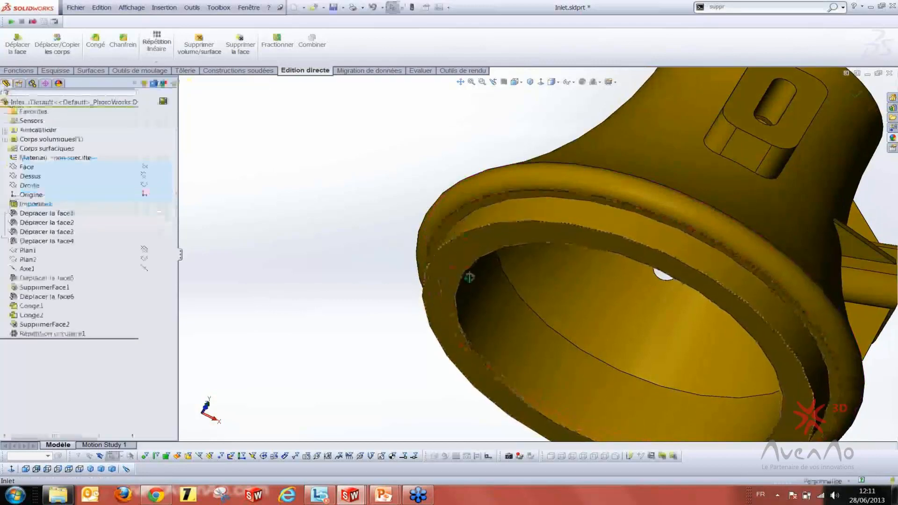
# Measure the distance between the narrow annular face under the inlet's rim and the collar's bottom end face
pyautogui.moveTo(470, 277); pyautogui.dragTo(451, 289, button='middle')
pyautogui.press('m')
pyautogui.scroll(5, 552, 230)
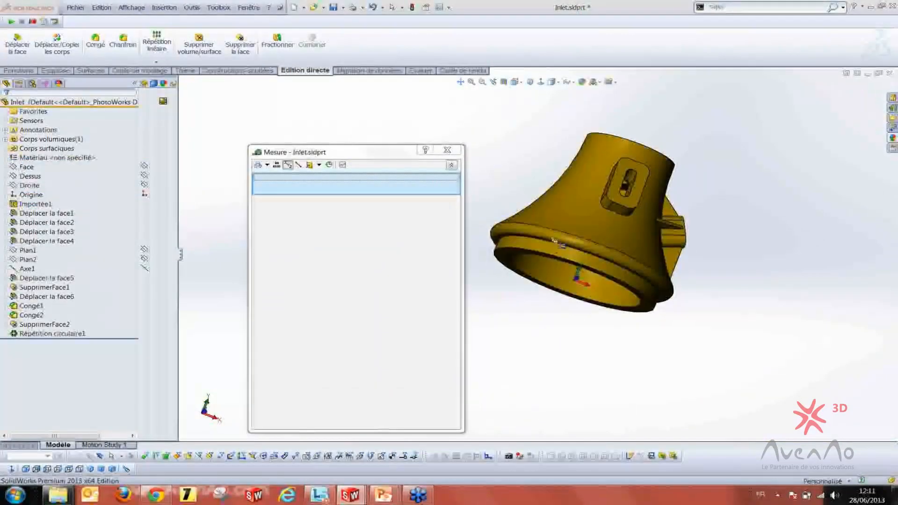
pyautogui.scroll(-10, 559, 192)
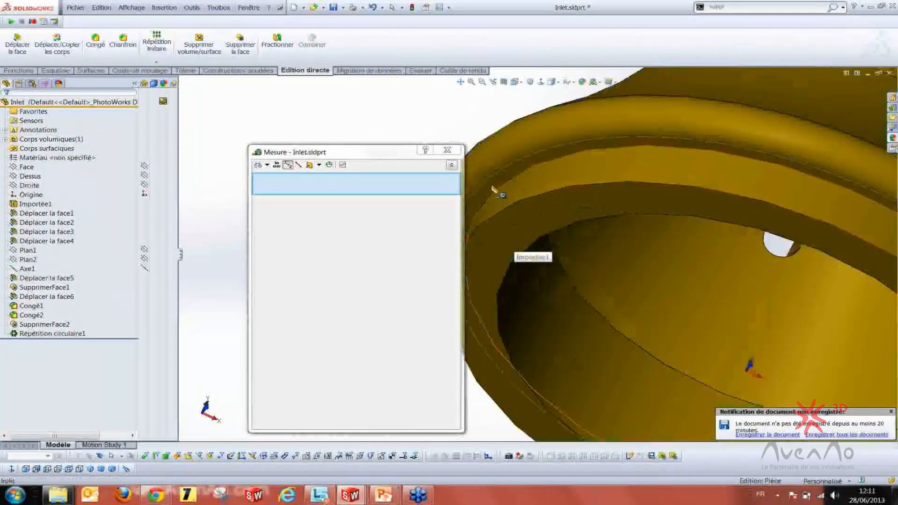
pyautogui.click(498, 189)
pyautogui.click(519, 225)
pyautogui.scroll(8, 518, 225)
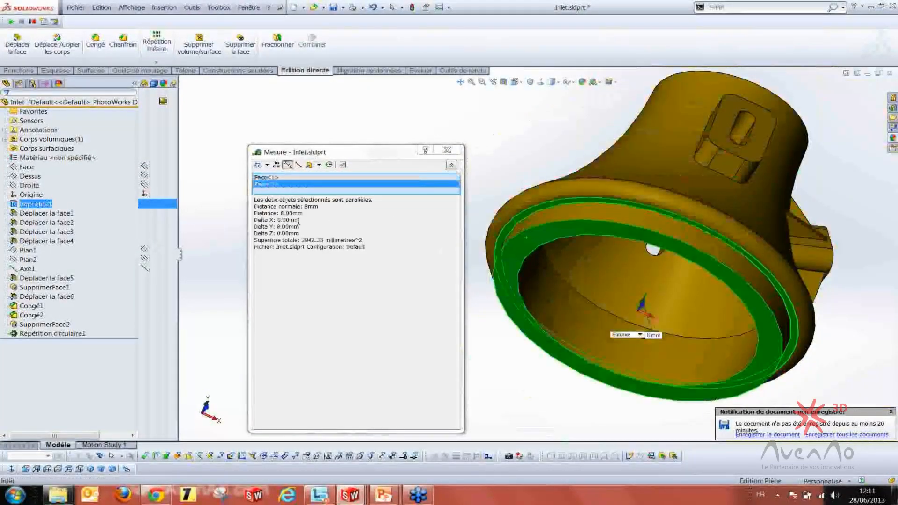
pyautogui.moveTo(598, 269); pyautogui.dragTo(601, 286, button='middle')
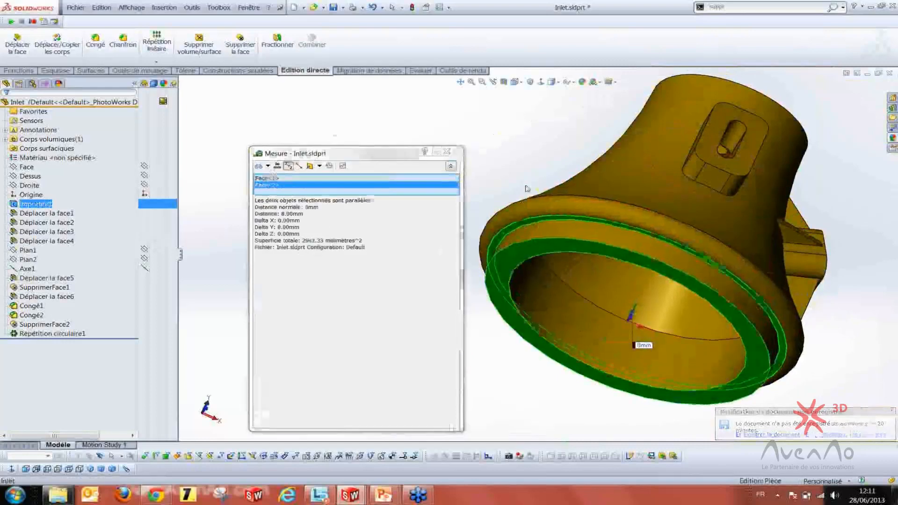
# Offset the narrow annular face under the rim together with the rounded rim face by 8 mm using Move Face
pyautogui.scroll(-6, 615, 271)
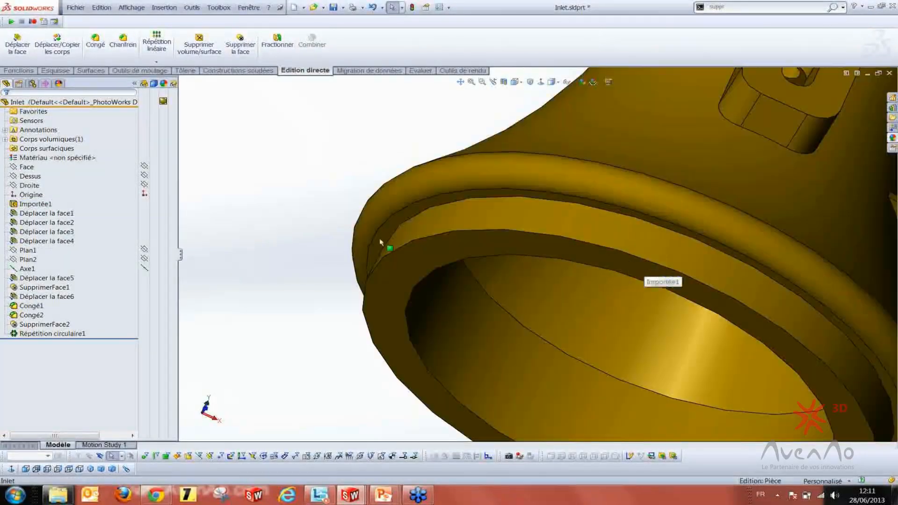
pyautogui.click(17, 49)
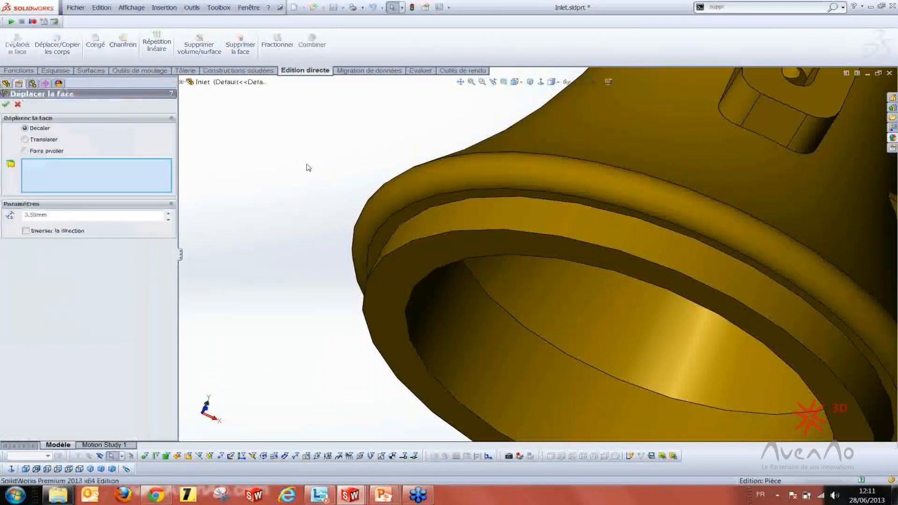
pyautogui.click(408, 215)
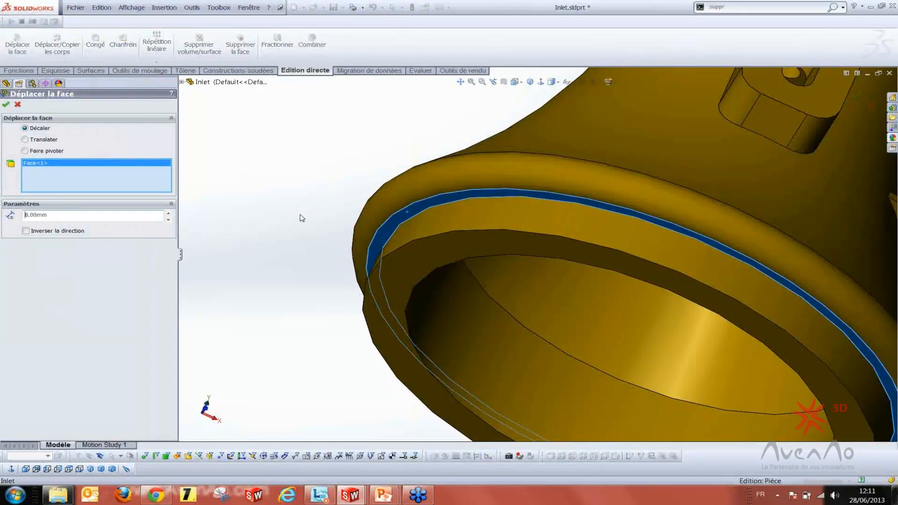
pyautogui.click(381, 200)
pyautogui.scroll(5, 348, 217)
pyautogui.moveTo(352, 216); pyautogui.dragTo(435, 274, button='middle')
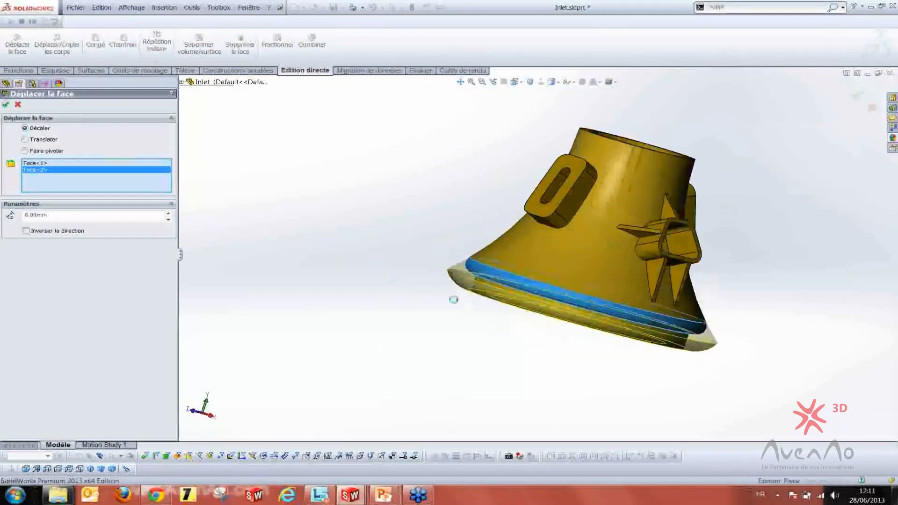
pyautogui.moveTo(465, 304); pyautogui.dragTo(437, 262, button='middle')
pyautogui.scroll(-2, 464, 275)
pyautogui.scroll(-1, 465, 275)
pyautogui.moveTo(526, 253); pyautogui.dragTo(496, 302, button='middle')
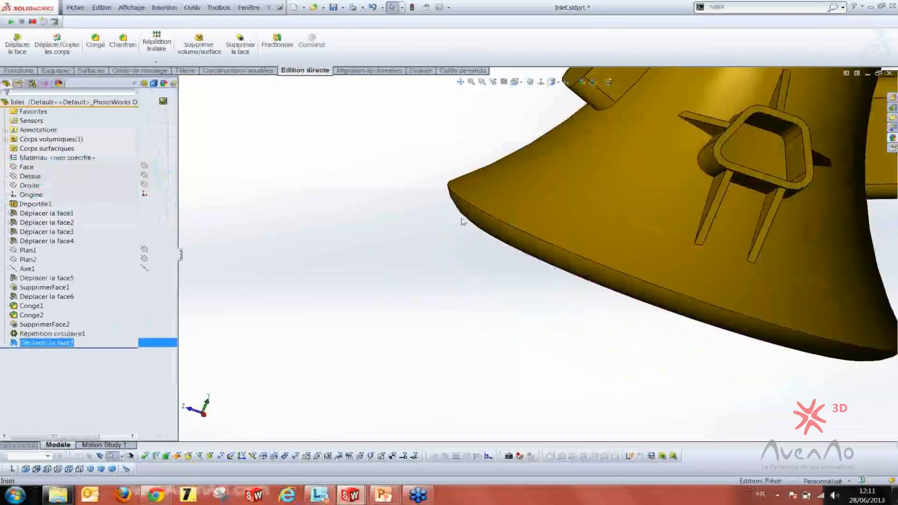
pyautogui.scroll(3, 421, 227)
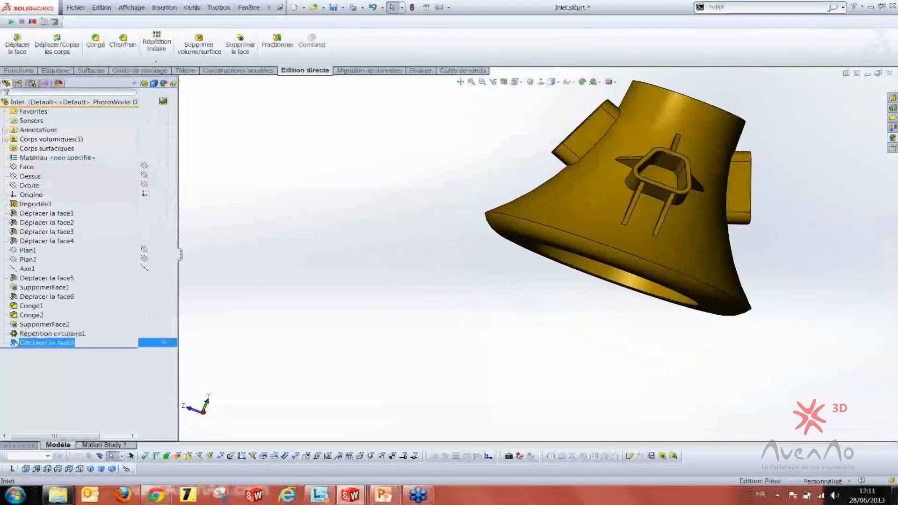
# Delete the last face move from the inlet's feature history
pyautogui.press('Delete')
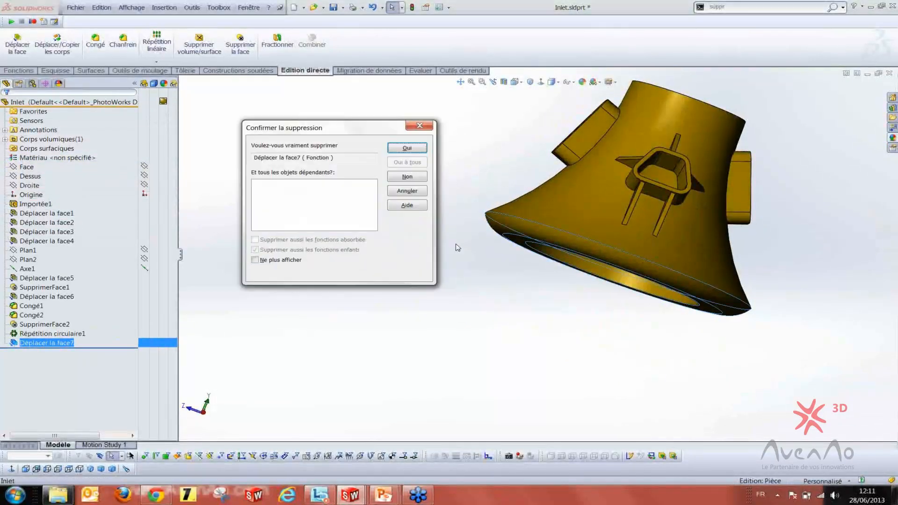
pyautogui.click(406, 149)
pyautogui.moveTo(483, 215); pyautogui.dragTo(396, 251, button='middle')
pyautogui.scroll(-5, 512, 215)
pyautogui.click(513, 218)
pyautogui.click(395, 250)
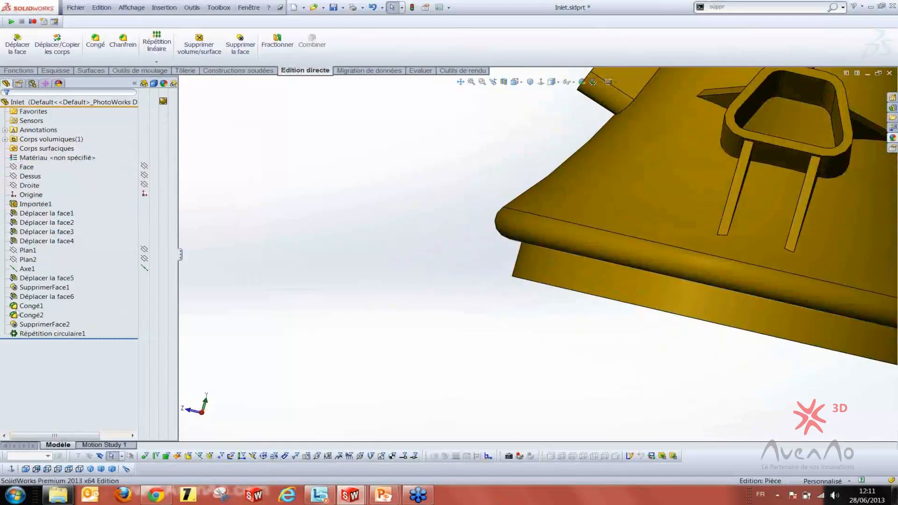
pyautogui.scroll(-3, 504, 232)
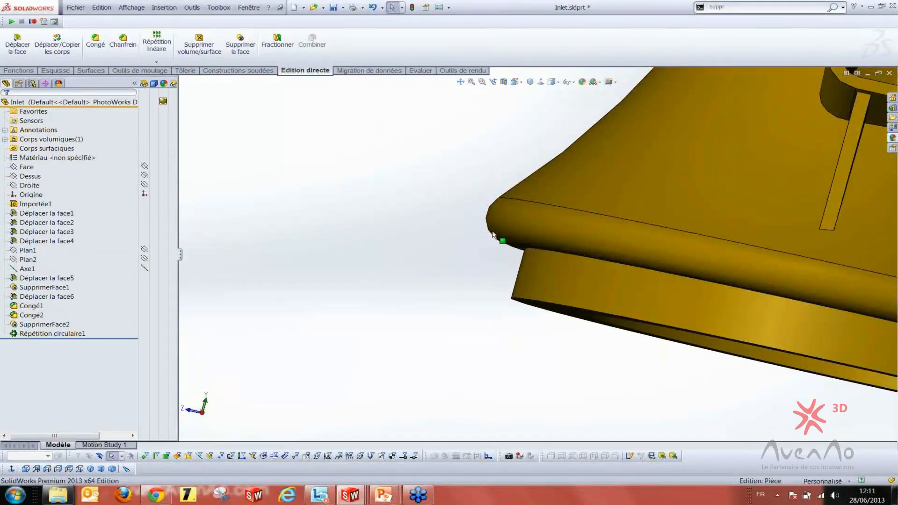
pyautogui.click(507, 223)
pyautogui.click(18, 44)
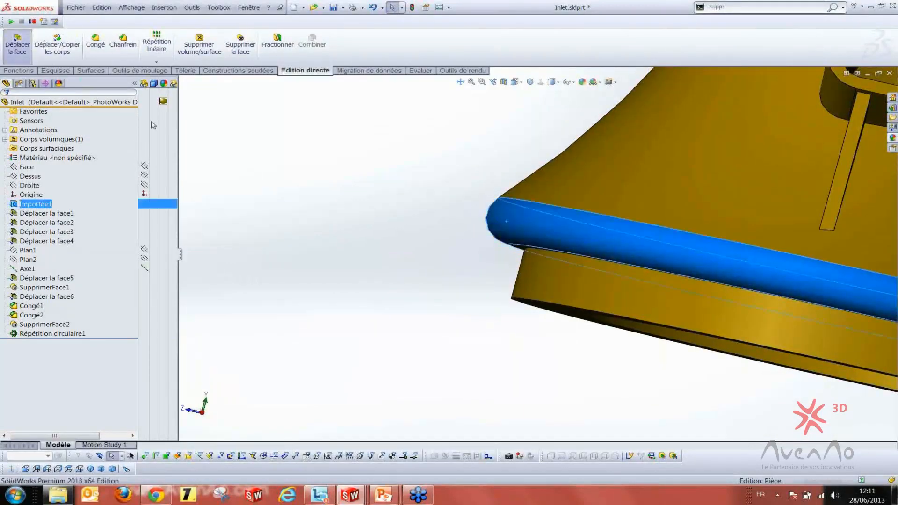
pyautogui.press('Escape')
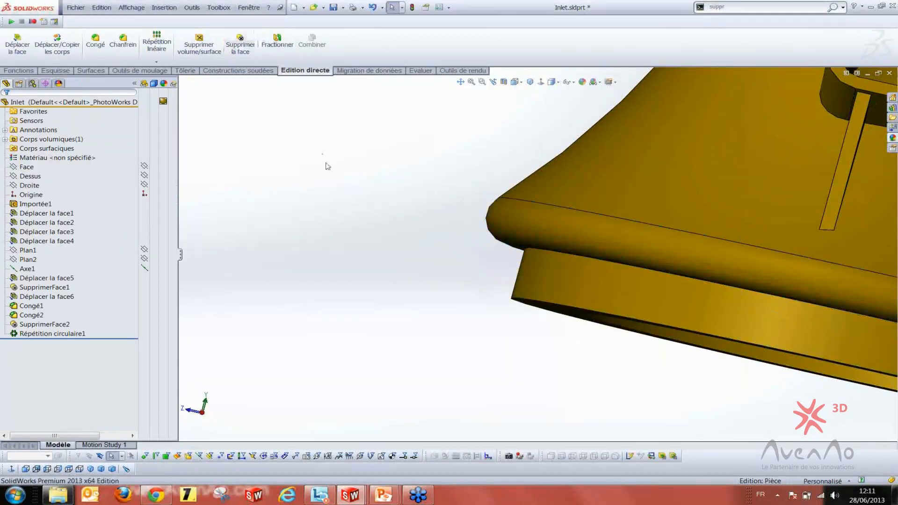
# Delete the rounded face of the inlet's lower rim using the delete-and-patch option
pyautogui.click(231, 49)
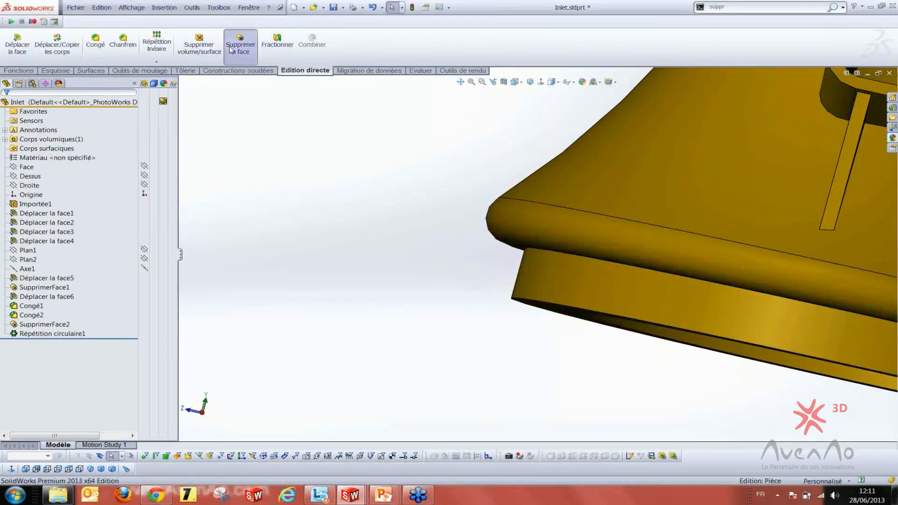
pyautogui.click(505, 221)
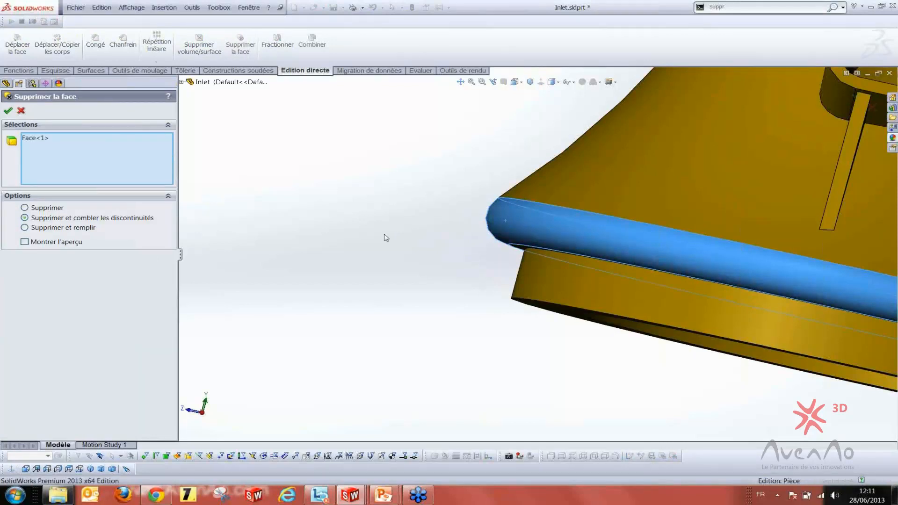
pyautogui.press('Return')
pyautogui.moveTo(449, 266); pyautogui.dragTo(549, 244, button='middle')
pyautogui.scroll(-4, 548, 244)
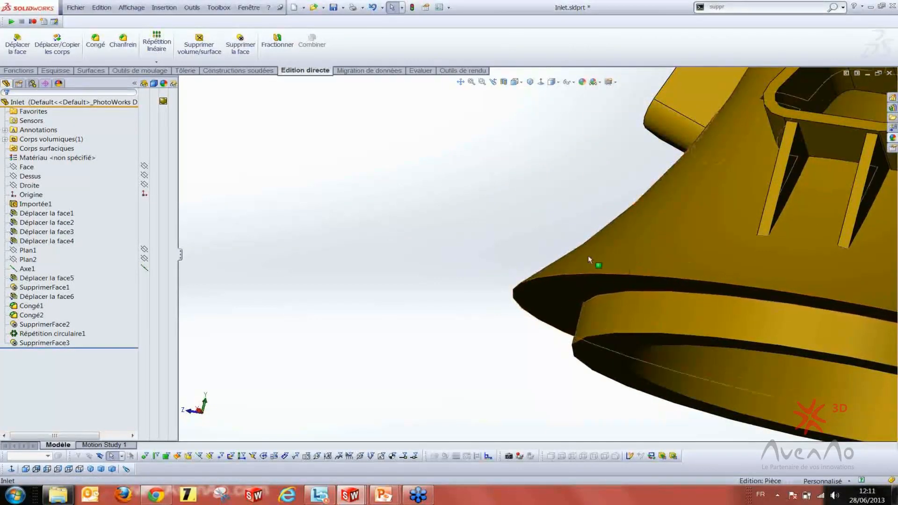
# Offset the flat annular underside around the bottom collar by 8 mm using Move Face
pyautogui.moveTo(588, 255); pyautogui.dragTo(551, 302, button='middle')
pyautogui.click(552, 302)
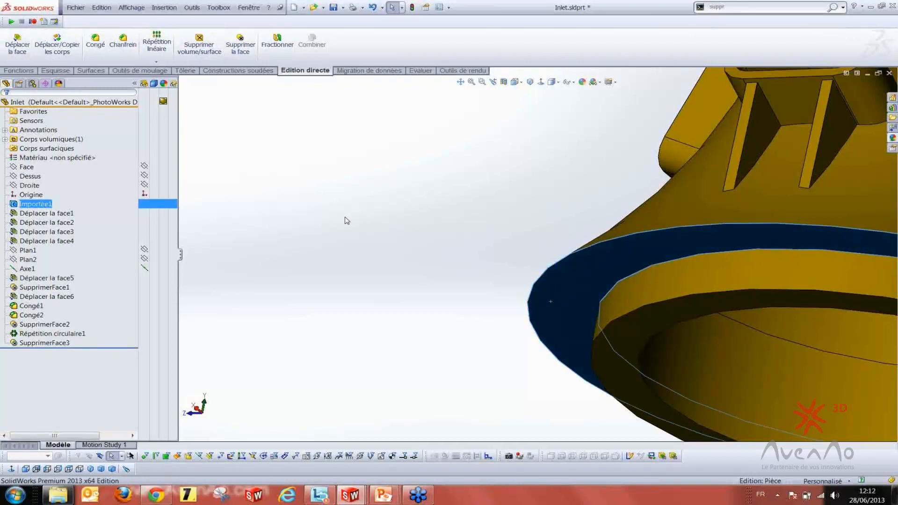
pyautogui.click(16, 43)
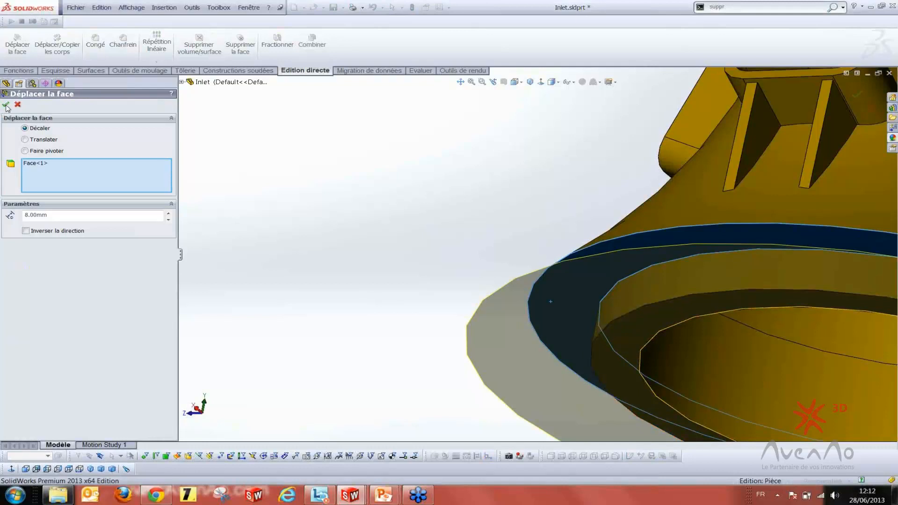
pyautogui.moveTo(385, 201); pyautogui.dragTo(436, 303, button='middle')
# Section the inlet along the Face plane and examine the profile of its lower flange and walls
pyautogui.click(504, 83)
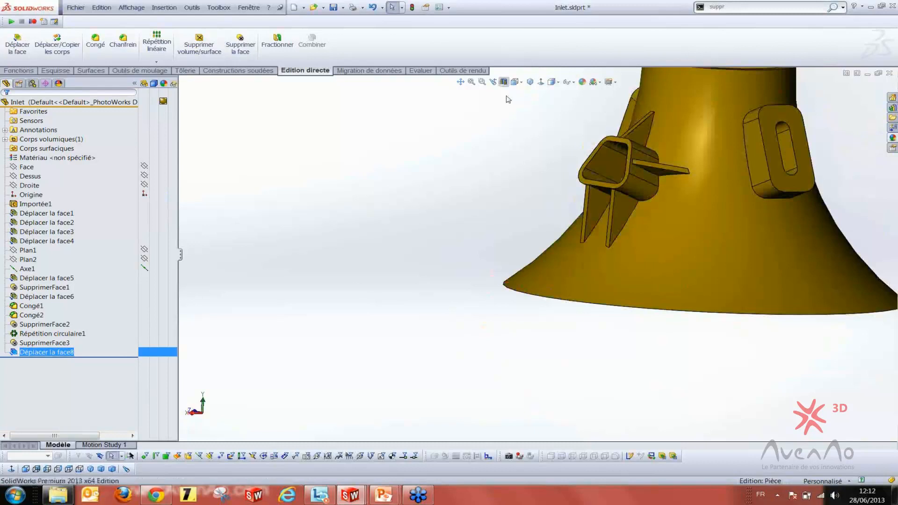
pyautogui.moveTo(537, 194); pyautogui.dragTo(566, 204, button='middle')
pyautogui.scroll(4, 542, 184)
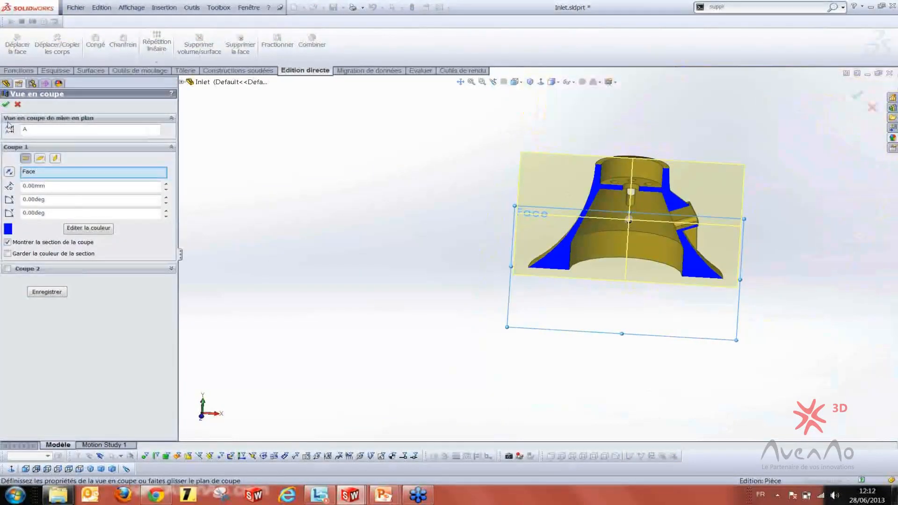
pyautogui.click(6, 106)
pyautogui.scroll(-4, 604, 177)
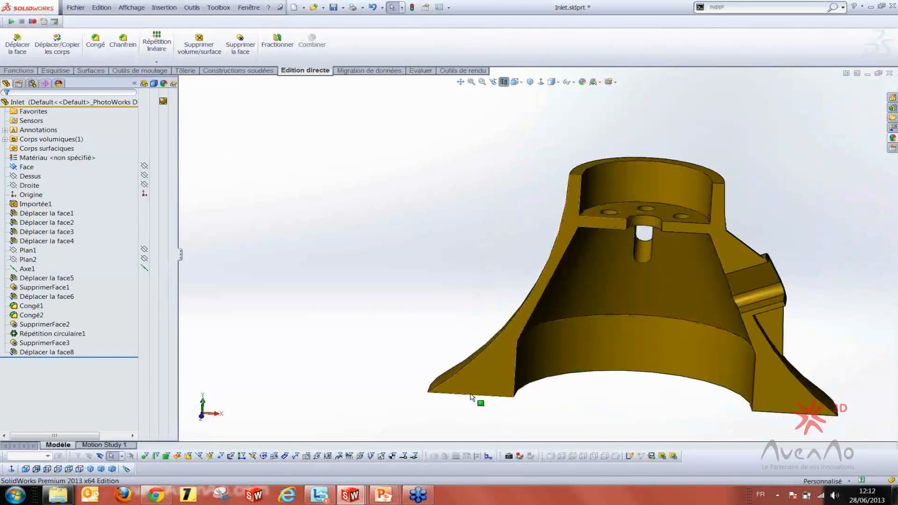
pyautogui.scroll(4, 540, 295)
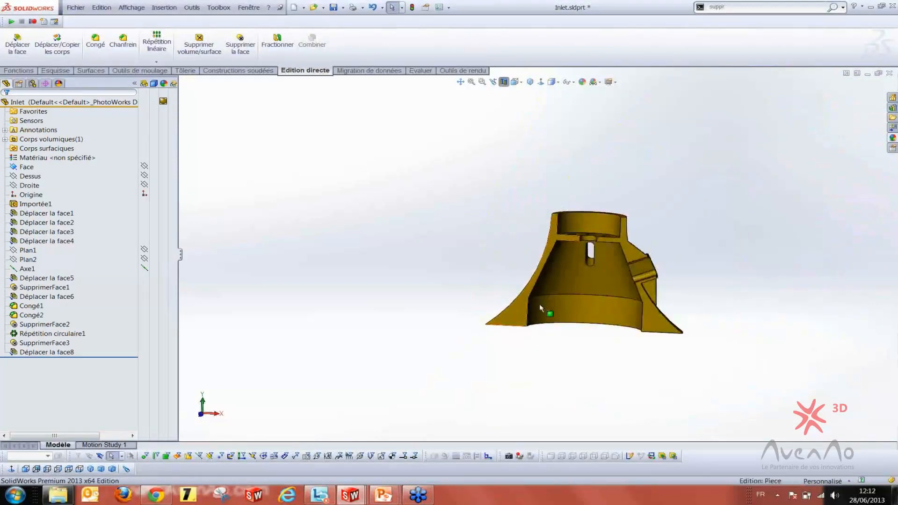
pyautogui.scroll(-3, 540, 304)
pyautogui.scroll(-3, 515, 209)
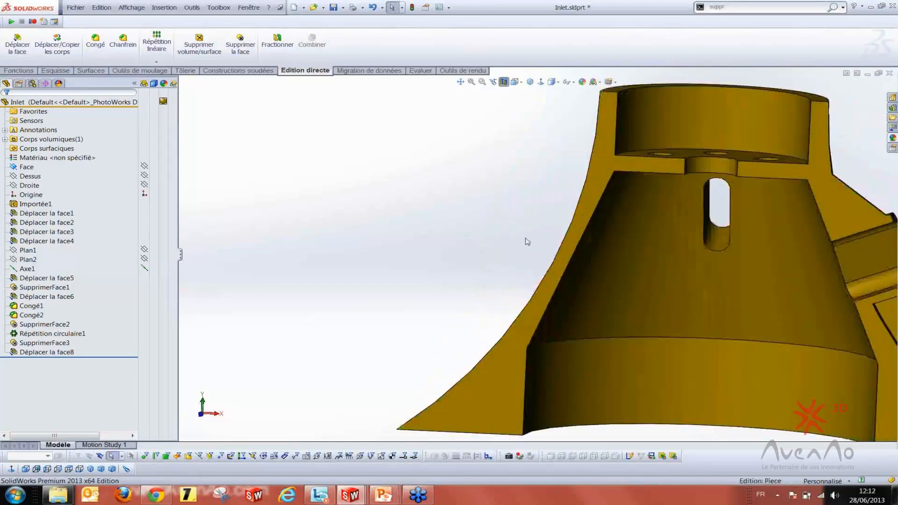
pyautogui.scroll(5, 528, 241)
pyautogui.moveTo(495, 259); pyautogui.dragTo(523, 286, button='middle')
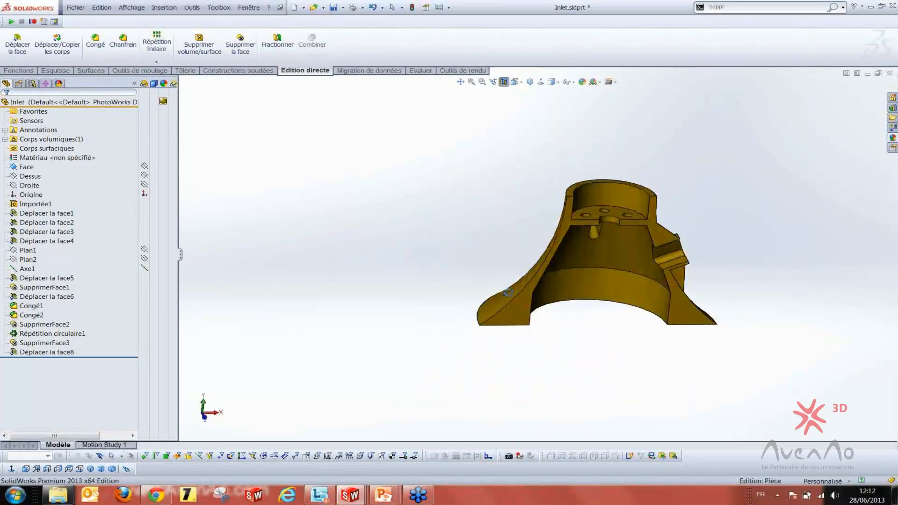
# Turn off the section view and look over the complete inlet from outside
pyautogui.click(503, 81)
pyautogui.moveTo(495, 221); pyautogui.dragTo(535, 327, button='middle')
pyautogui.scroll(-3, 521, 318)
pyautogui.scroll(4, 530, 217)
pyautogui.scroll(2, 489, 221)
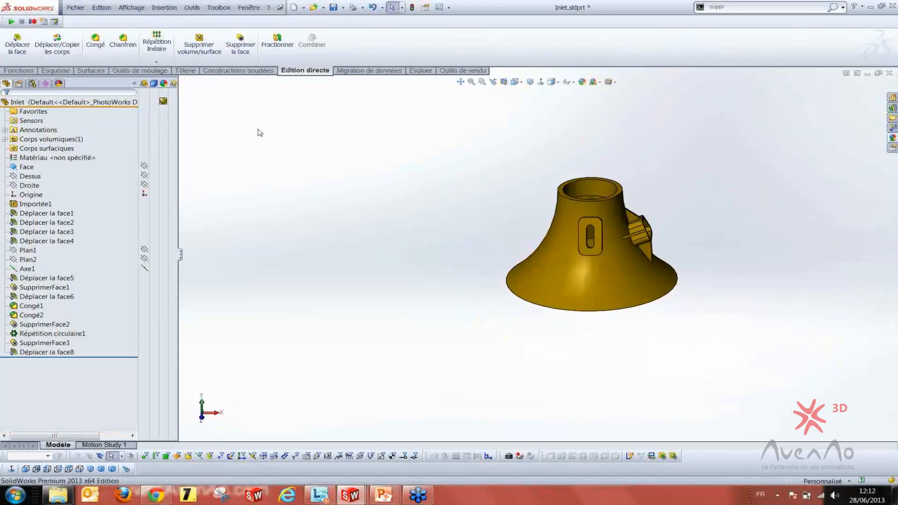
# Create an offset surface from the inlet's flared outer face, 3 mm toward the inside
pyautogui.click(91, 70)
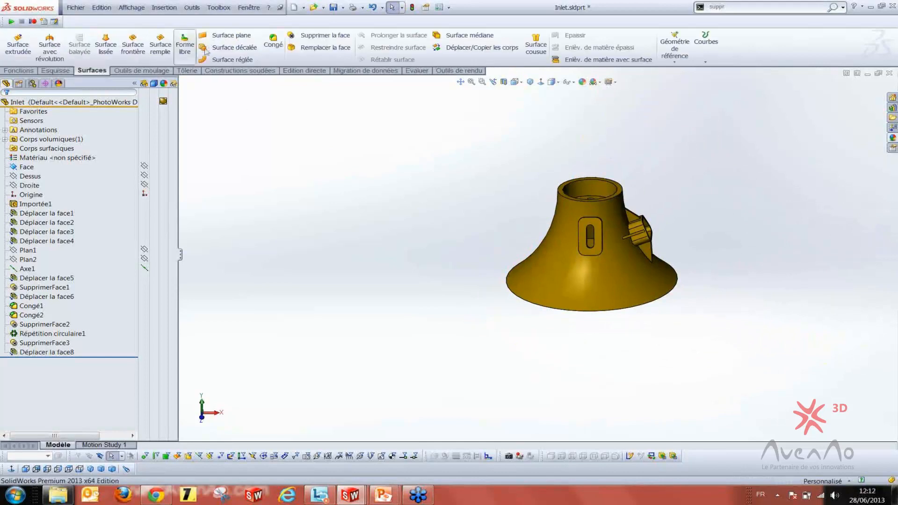
pyautogui.scroll(-2, 552, 217)
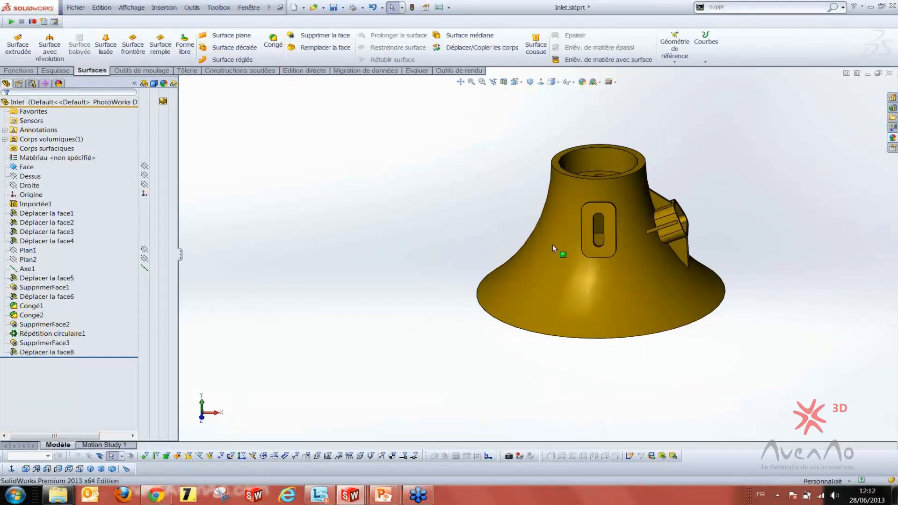
pyautogui.moveTo(561, 250); pyautogui.dragTo(525, 213, button='middle')
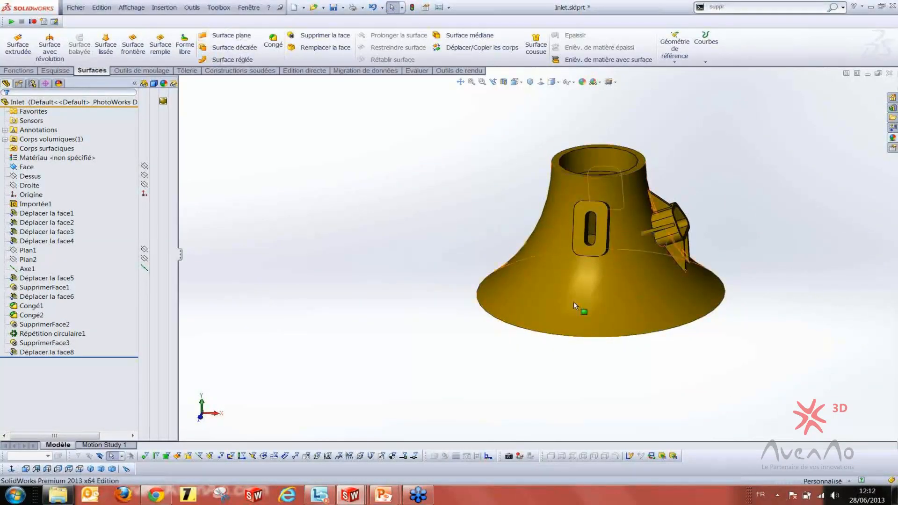
pyautogui.click(235, 49)
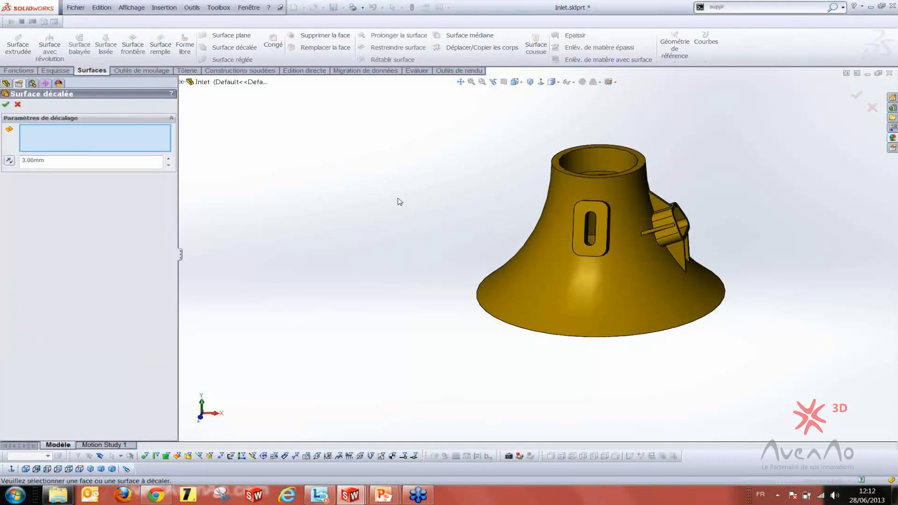
pyautogui.click(524, 276)
pyautogui.moveTo(388, 219); pyautogui.dragTo(543, 195, button='middle')
pyautogui.click(9, 161)
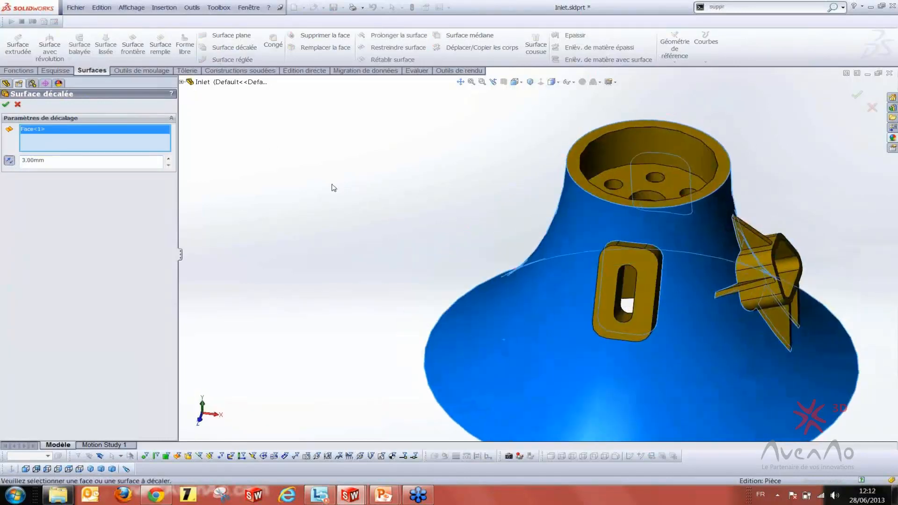
pyautogui.click(6, 105)
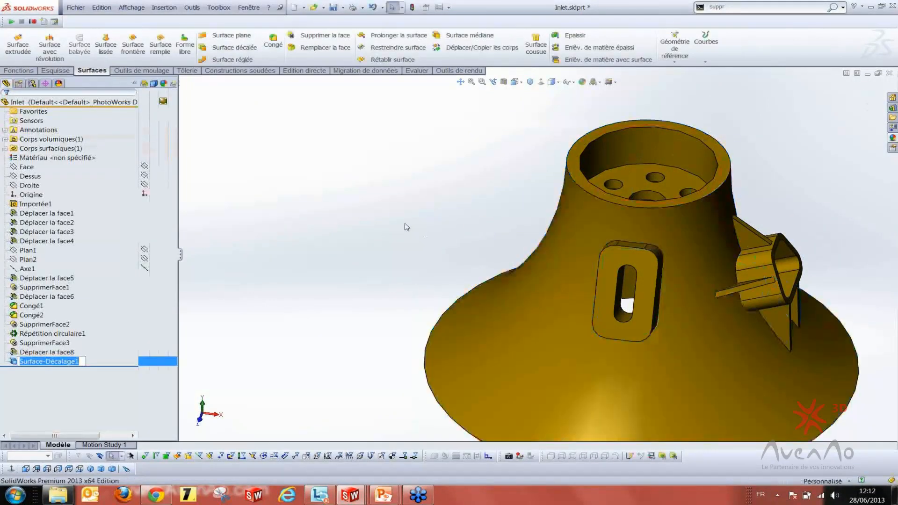
# Hide the inlet's solid body, keep only the offset surface displayed, and inspect the openings in it
pyautogui.scroll(3, 436, 268)
pyautogui.moveTo(436, 268); pyautogui.dragTo(423, 234, button='middle')
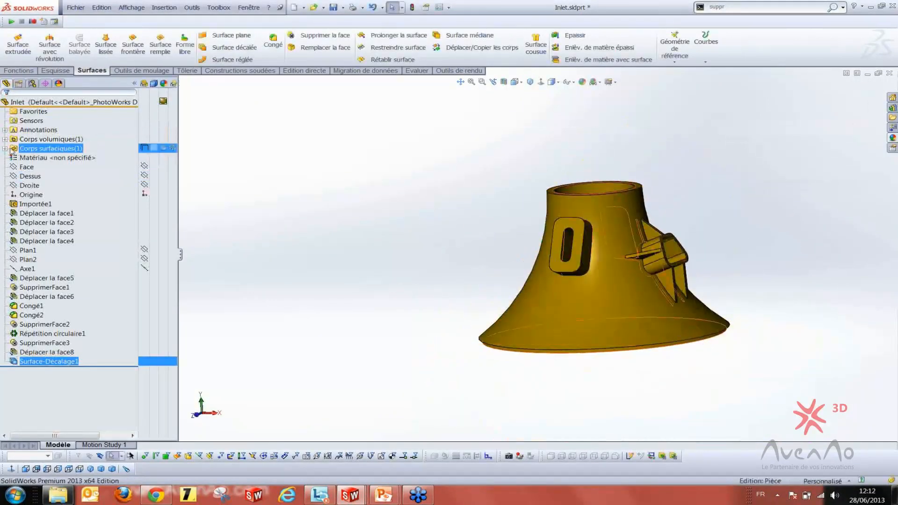
pyautogui.click(134, 103)
pyautogui.click(149, 158)
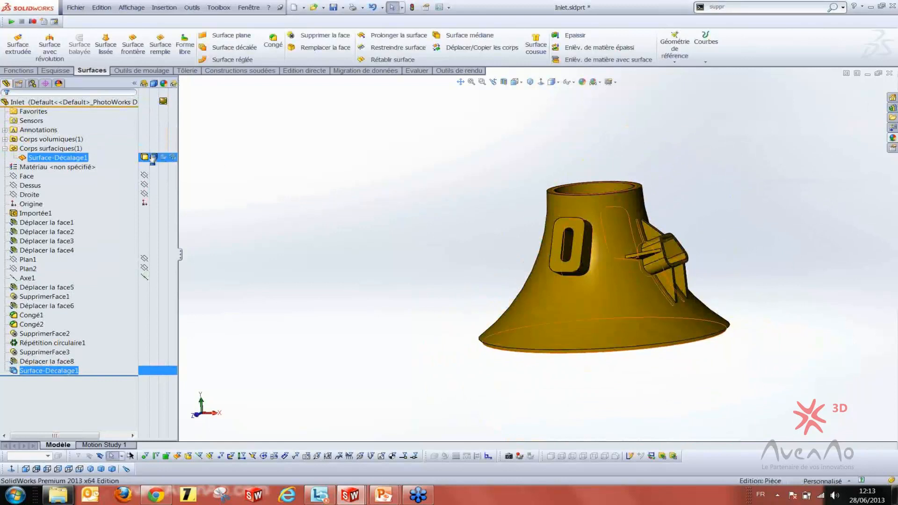
pyautogui.moveTo(472, 232); pyautogui.dragTo(483, 263, button='middle')
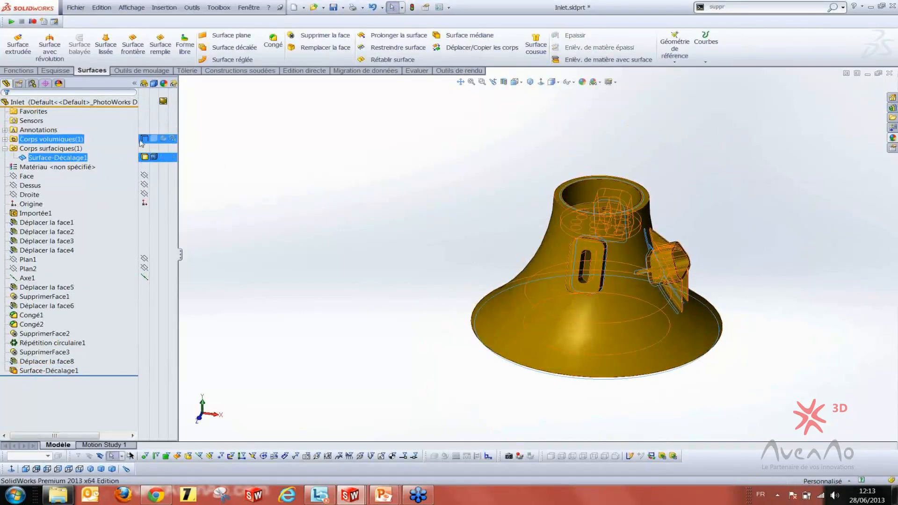
pyautogui.click(307, 206)
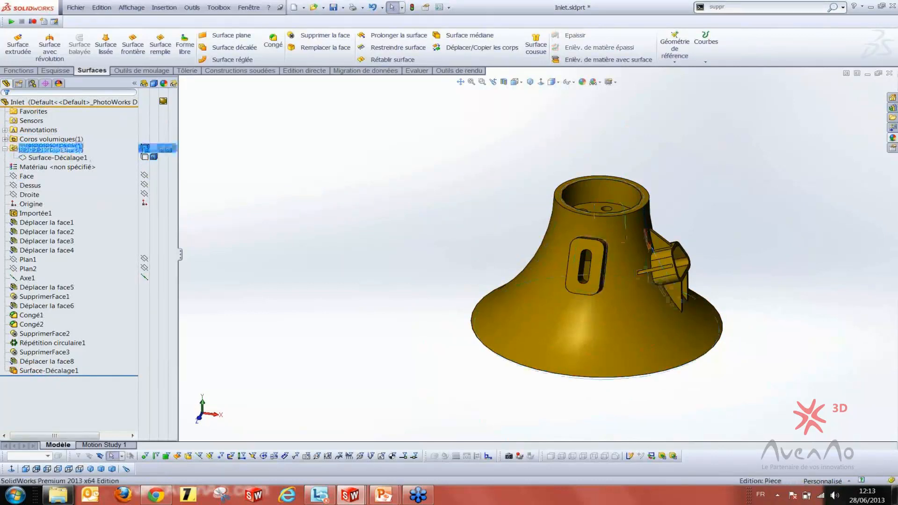
pyautogui.click(5, 140)
pyautogui.click(145, 148)
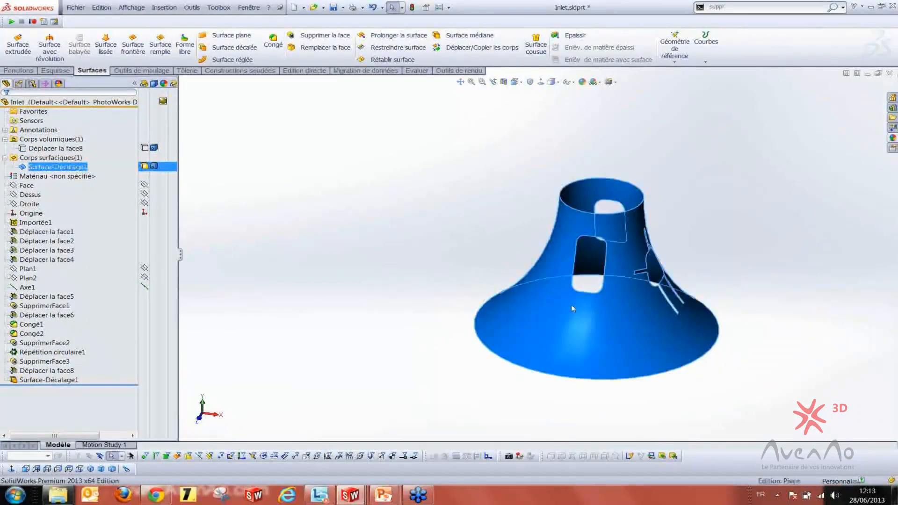
pyautogui.press('Escape')
pyautogui.moveTo(546, 257); pyautogui.dragTo(527, 278, button='middle')
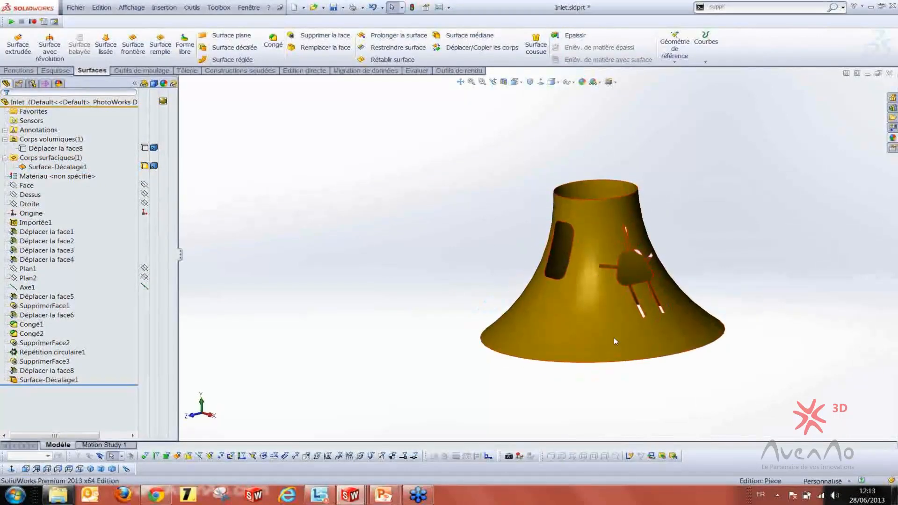
# Examine the rounded slot and the branched cutout in the offset surface from several angles, near and far
pyautogui.moveTo(614, 338); pyautogui.dragTo(586, 238, button='middle')
pyautogui.scroll(-2, 605, 304)
pyautogui.moveTo(605, 304); pyautogui.dragTo(559, 263, button='middle')
pyautogui.scroll(4, 554, 260)
pyautogui.scroll(-2, 564, 269)
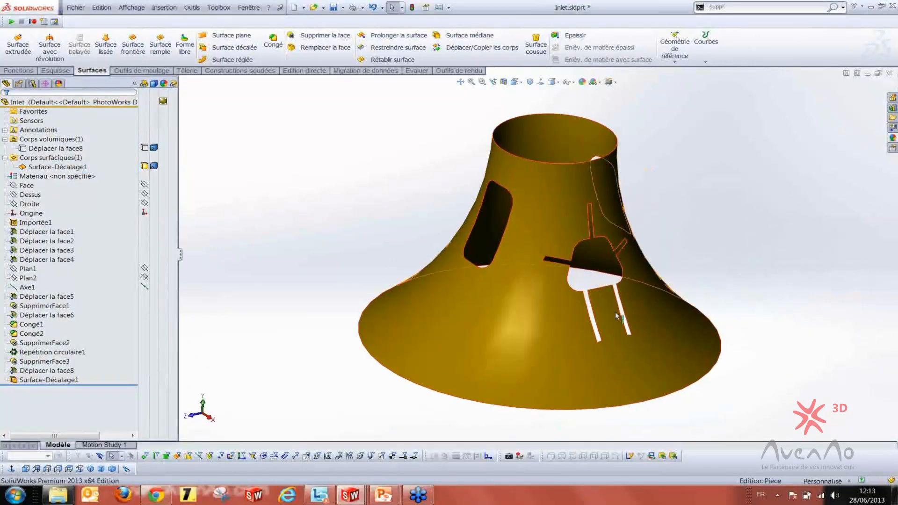
pyautogui.scroll(2, 529, 274)
pyautogui.moveTo(423, 284); pyautogui.dragTo(410, 249, button='middle')
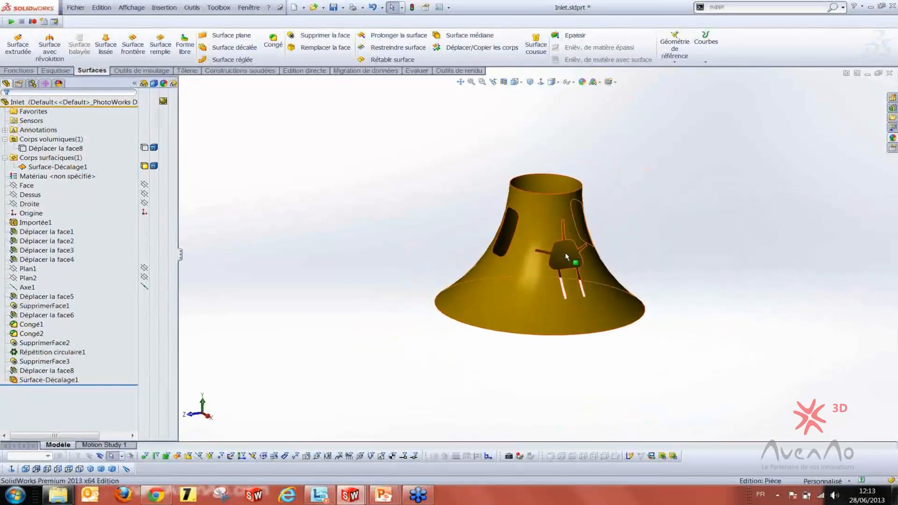
pyautogui.scroll(-4, 565, 251)
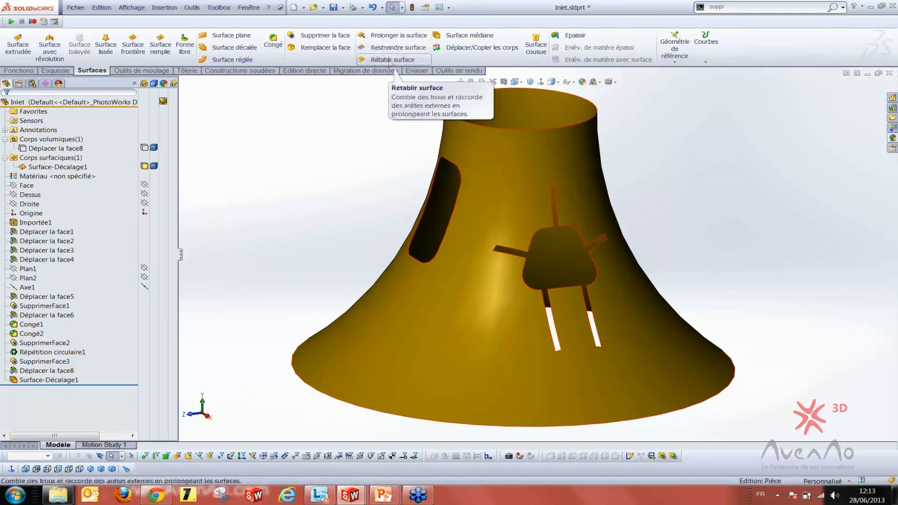
pyautogui.scroll(4, 379, 118)
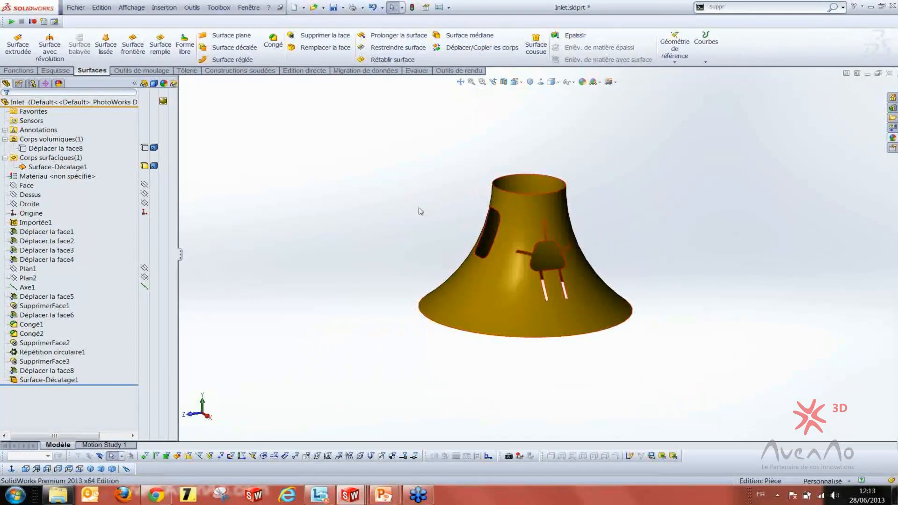
pyautogui.moveTo(491, 291)
pyautogui.mouseDown(button='middle')
pyautogui.moveTo(499, 297)
pyautogui.moveTo(480, 294)
pyautogui.mouseUp(button='middle')
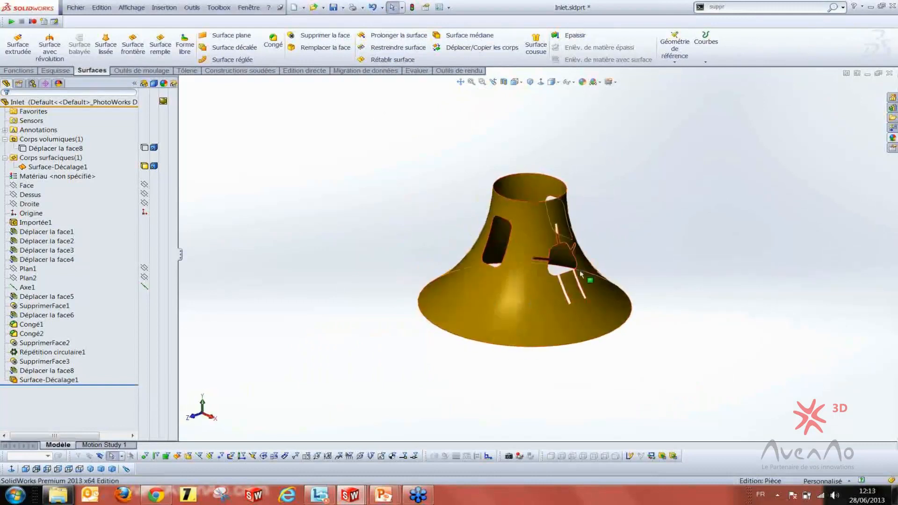
# Remove the rounded slot opening from the offset surface by deleting the hole from its edge, using the Supprimer le(s) perçage(s) option
pyautogui.scroll(-2, 581, 275)
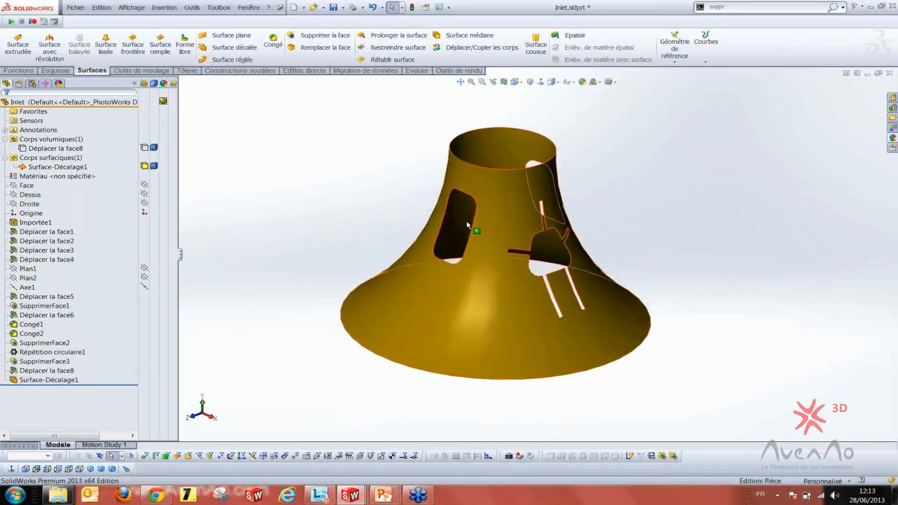
pyautogui.scroll(-3, 467, 225)
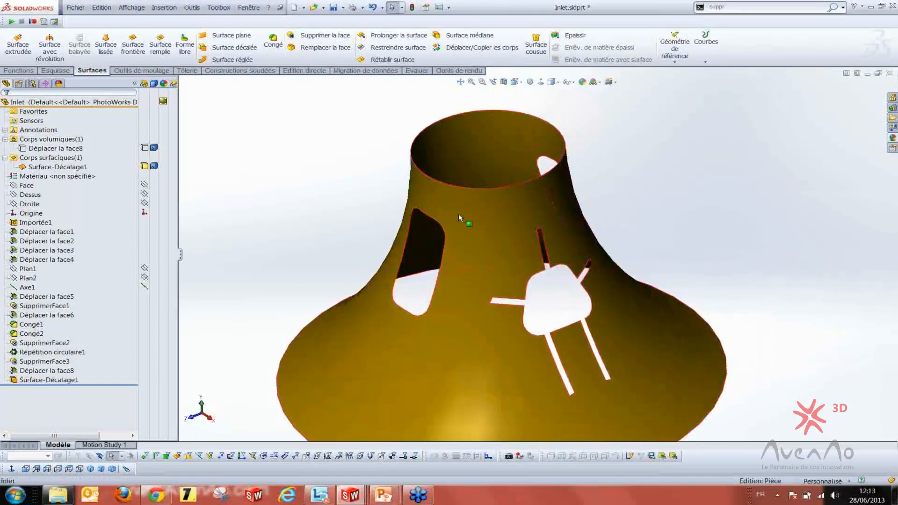
pyautogui.scroll(-4, 439, 257)
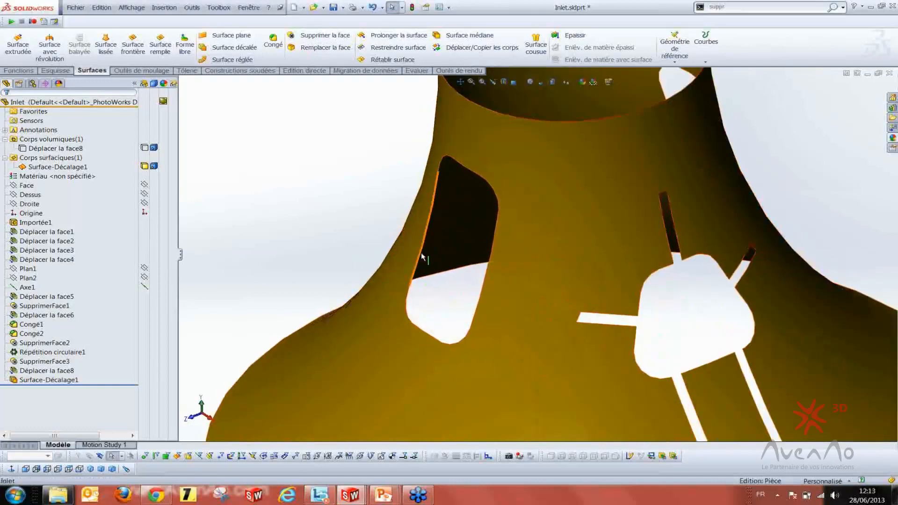
pyautogui.click(422, 255)
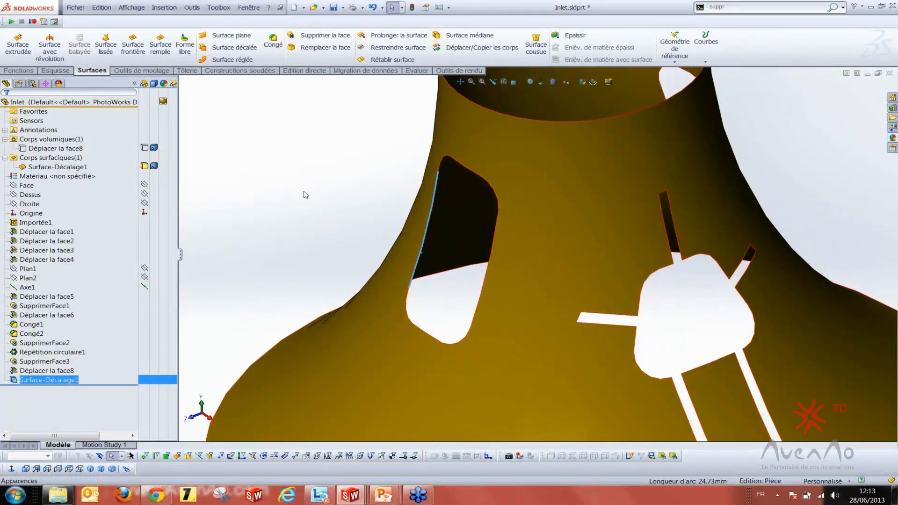
pyautogui.press('Delete')
pyautogui.moveTo(481, 149); pyautogui.dragTo(267, 134)
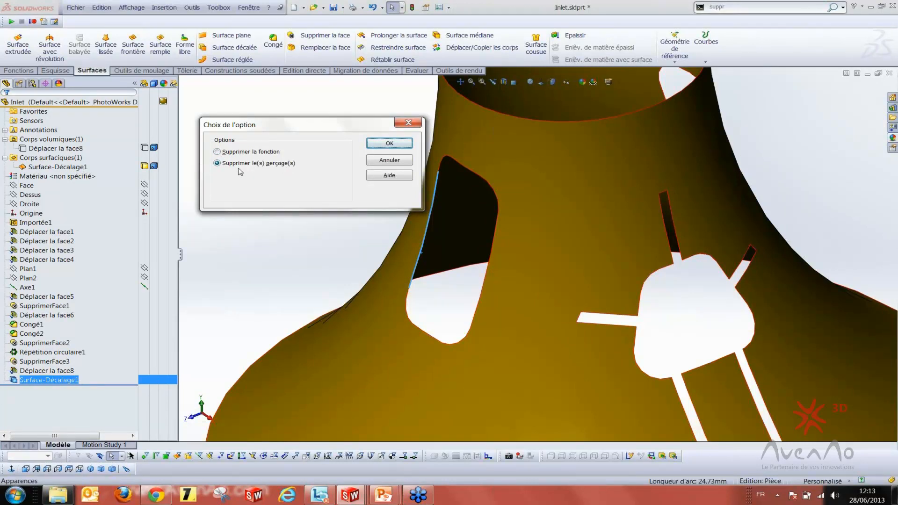
pyautogui.click(378, 145)
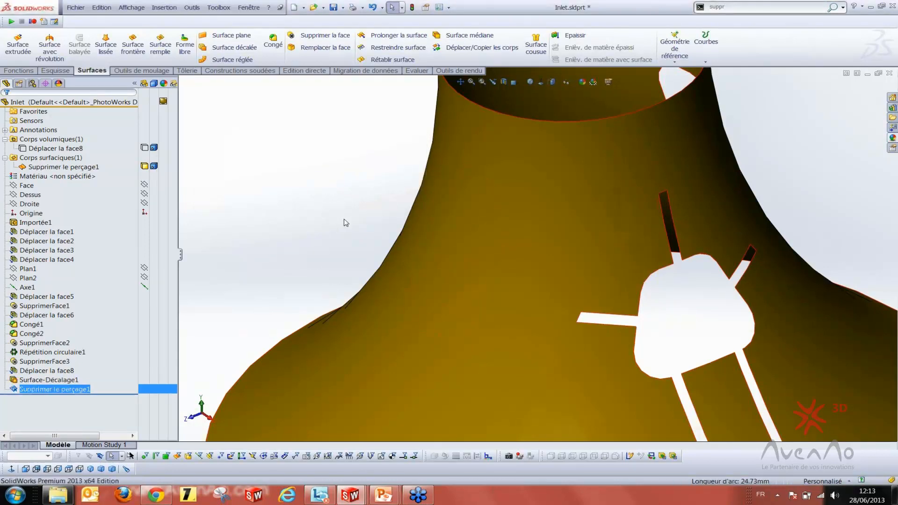
pyautogui.scroll(3, 501, 307)
pyautogui.scroll(3, 555, 294)
pyautogui.moveTo(552, 291); pyautogui.dragTo(506, 296, button='middle')
pyautogui.click(425, 178)
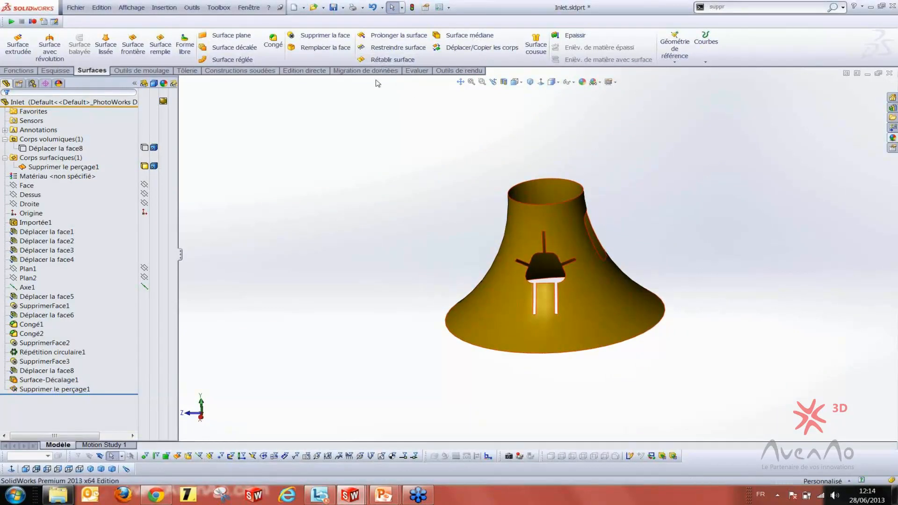
# Start an untrim (Rétablir surface) of the bell-shaped face, preview the internal and external edge options, and choose all edges
pyautogui.click(382, 59)
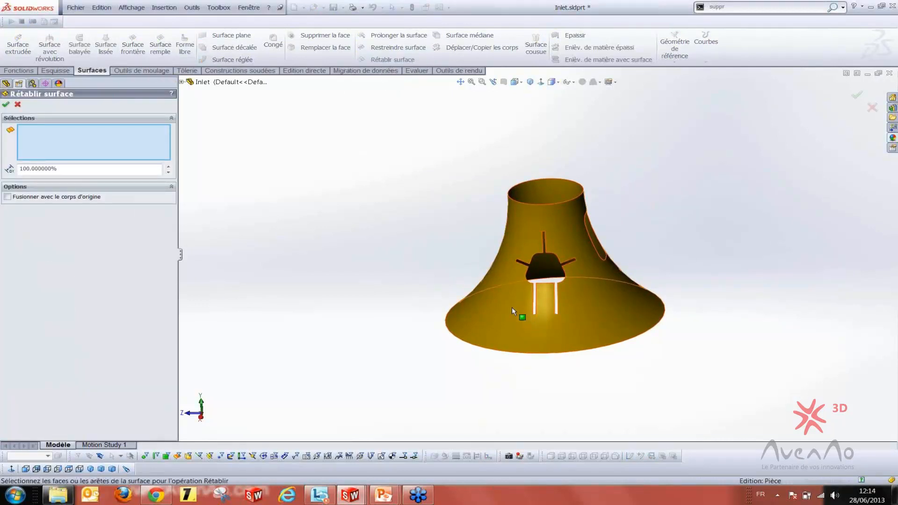
pyautogui.click(494, 305)
pyautogui.scroll(4, 439, 239)
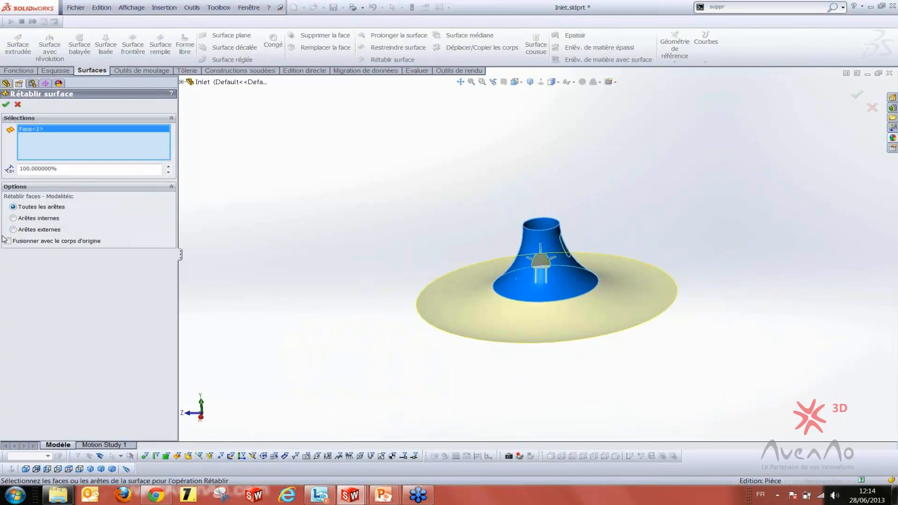
pyautogui.click(23, 220)
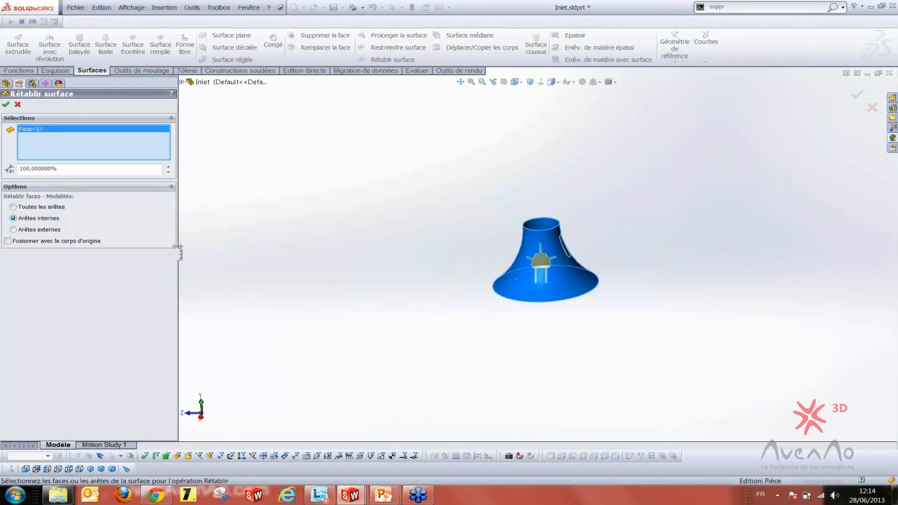
pyautogui.scroll(-4, 515, 237)
pyautogui.moveTo(516, 237); pyautogui.dragTo(568, 242, button='middle')
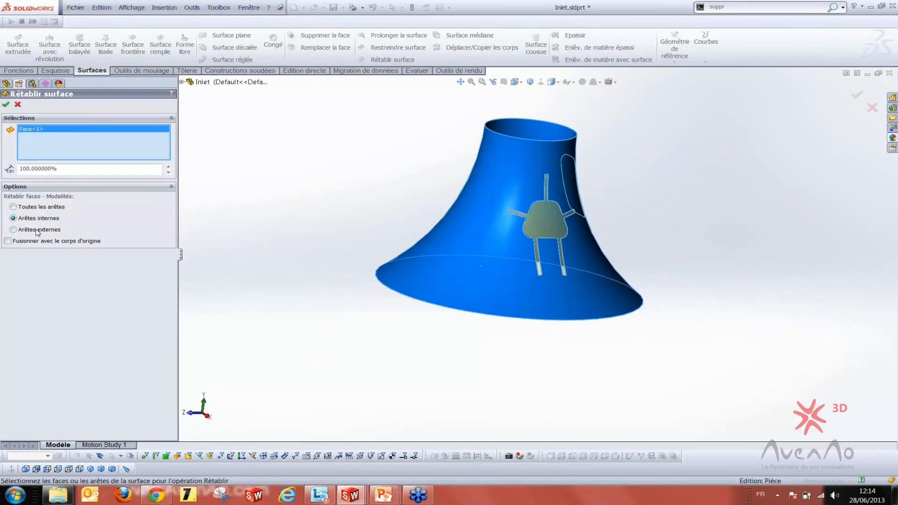
pyautogui.click(14, 229)
pyautogui.click(47, 208)
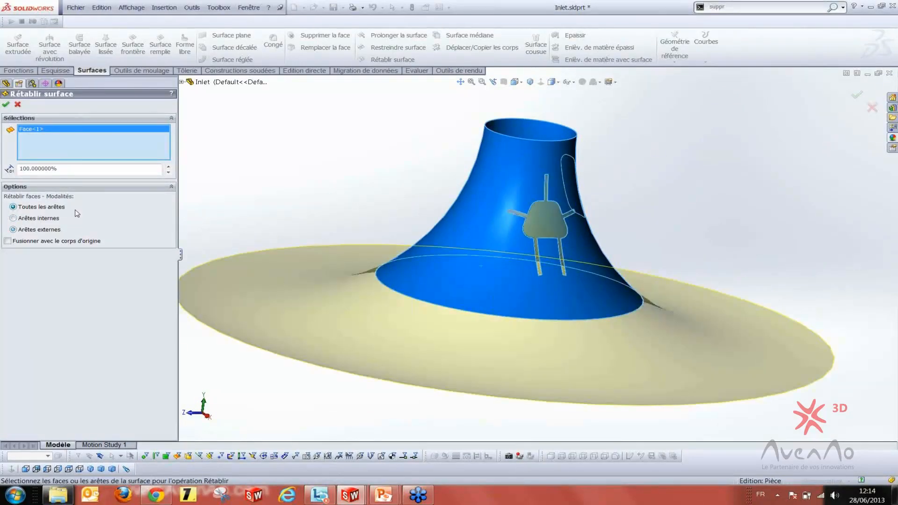
# Reduce the untrim extension below 100% and create the surface as a separate body
pyautogui.click(169, 173)
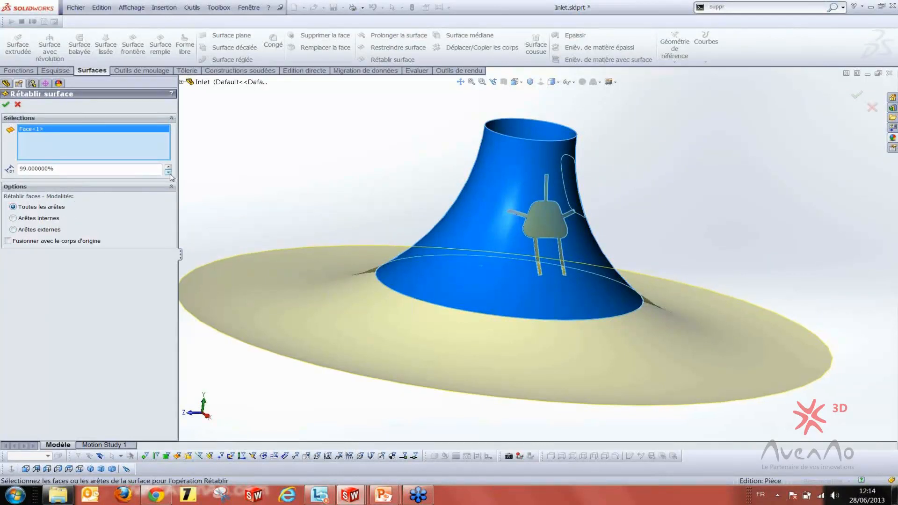
pyautogui.moveTo(169, 173); pyautogui.dragTo(169, 173)
pyautogui.moveTo(415, 271); pyautogui.dragTo(389, 276, button='middle')
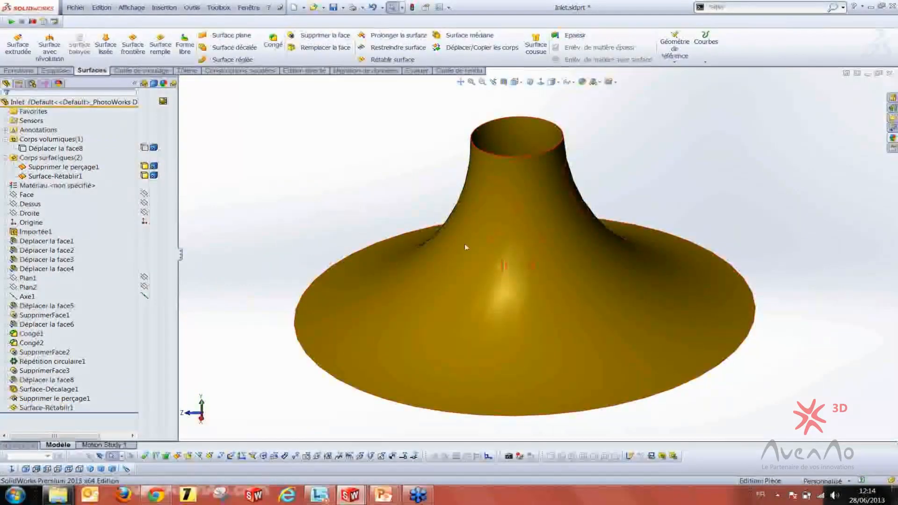
pyautogui.moveTo(445, 257); pyautogui.dragTo(422, 248, button='middle')
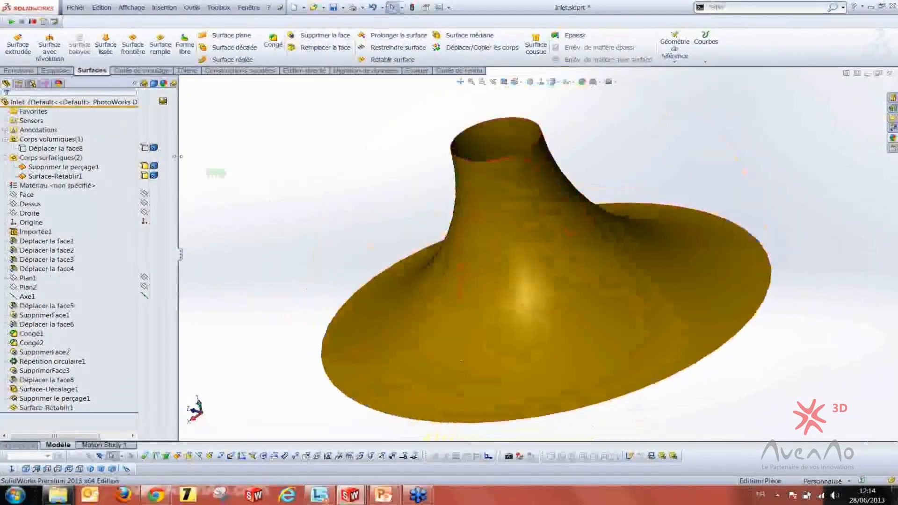
# Show the solid body Déplacer la face8 and apply a section view on the Face plane
pyautogui.click(145, 148)
pyautogui.moveTo(482, 231); pyautogui.dragTo(466, 107, button='middle')
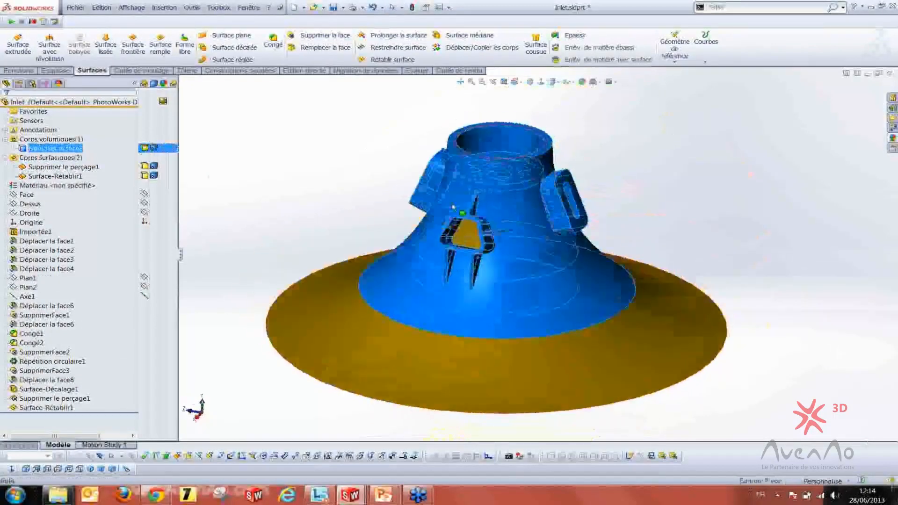
pyautogui.click(466, 106)
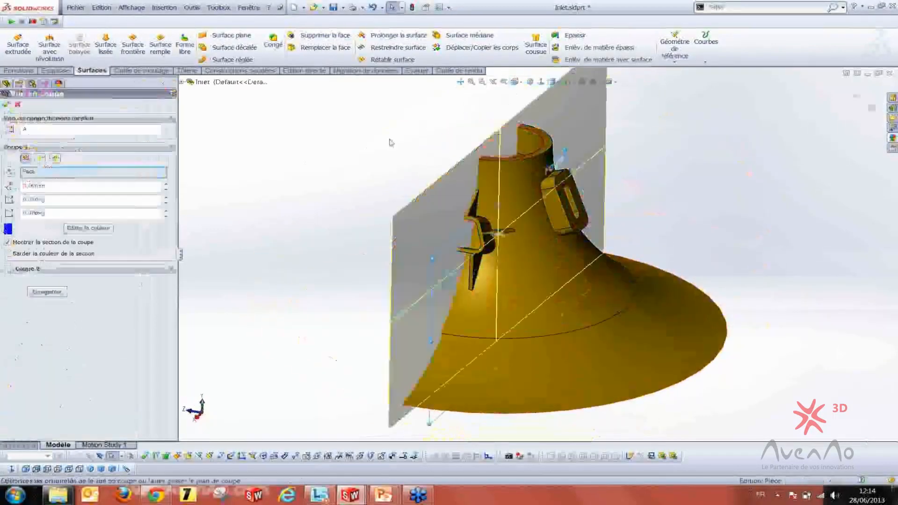
pyautogui.moveTo(391, 143); pyautogui.dragTo(569, 125, button='middle')
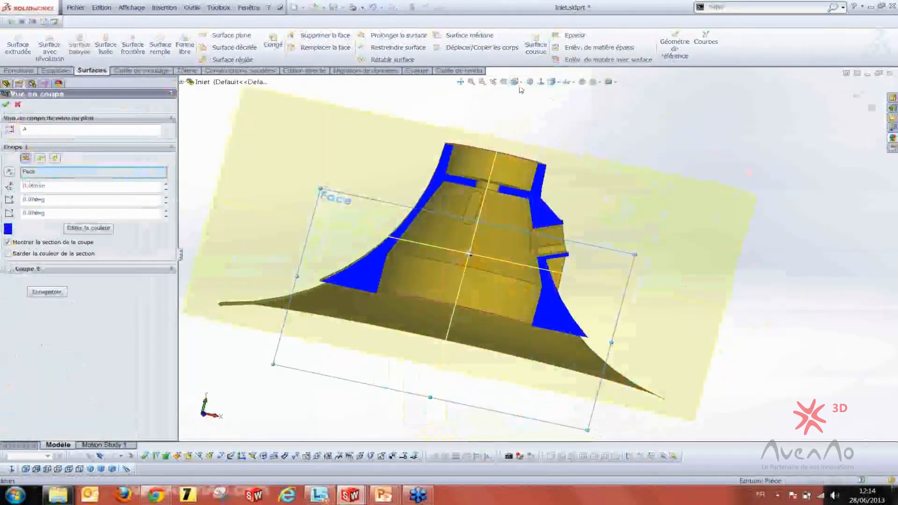
pyautogui.click(857, 96)
# Examine in the section how the offset surface and its untrimmed extension run through the solid's wall and beyond its base
pyautogui.moveTo(499, 213); pyautogui.dragTo(423, 246, button='middle')
pyautogui.scroll(-4, 419, 217)
pyautogui.scroll(-2, 448, 190)
pyautogui.moveTo(448, 192); pyautogui.dragTo(429, 217, button='middle')
pyautogui.scroll(4, 430, 218)
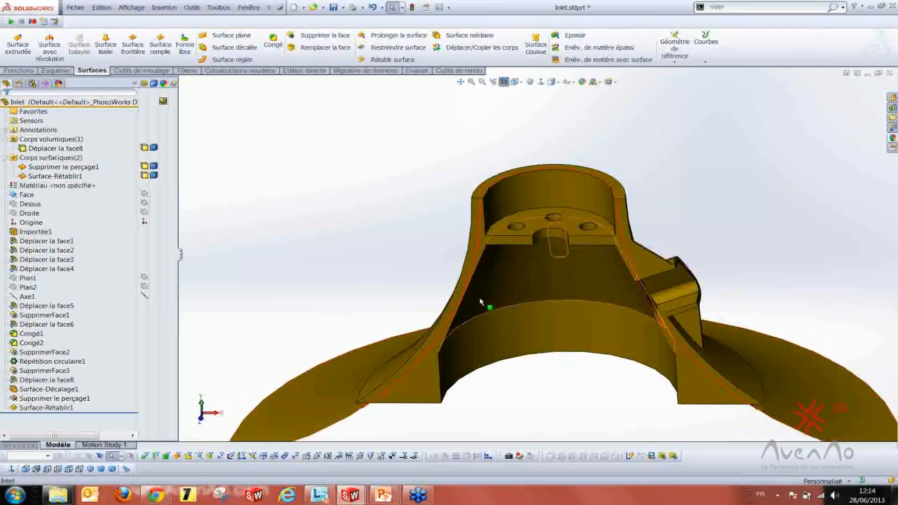
pyautogui.scroll(-3, 475, 303)
pyautogui.moveTo(475, 304); pyautogui.dragTo(489, 244, button='middle')
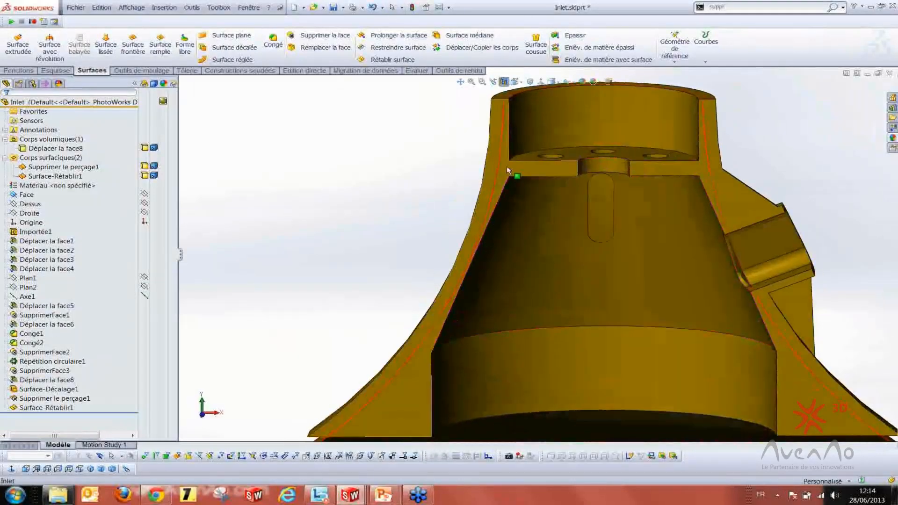
pyautogui.scroll(-1, 507, 167)
pyautogui.scroll(4, 519, 196)
pyautogui.moveTo(590, 199); pyautogui.dragTo(619, 225, button='middle')
pyautogui.scroll(-3, 666, 237)
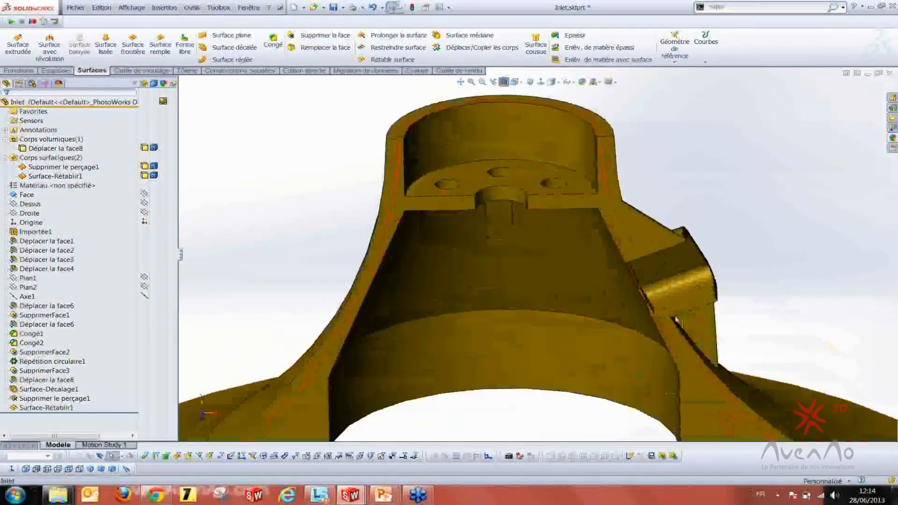
pyautogui.moveTo(692, 317); pyautogui.dragTo(627, 309, button='middle')
pyautogui.scroll(6, 674, 286)
pyautogui.scroll(-1, 627, 309)
pyautogui.scroll(4, 349, 238)
pyautogui.moveTo(416, 239); pyautogui.dragTo(384, 239, button='middle')
pyautogui.scroll(-2, 512, 272)
pyautogui.moveTo(510, 267); pyautogui.dragTo(475, 257, button='middle')
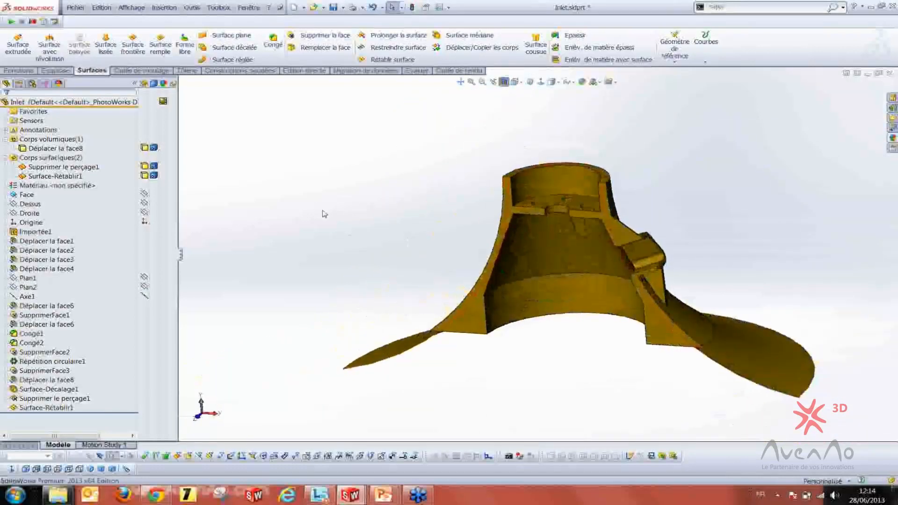
pyautogui.scroll(-3, 502, 333)
pyautogui.scroll(3, 456, 242)
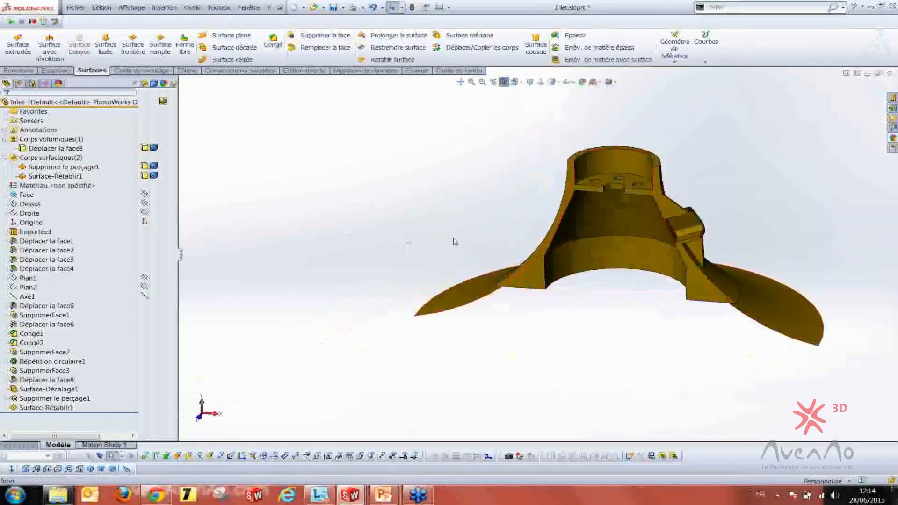
pyautogui.scroll(-3, 542, 278)
pyautogui.scroll(3, 482, 230)
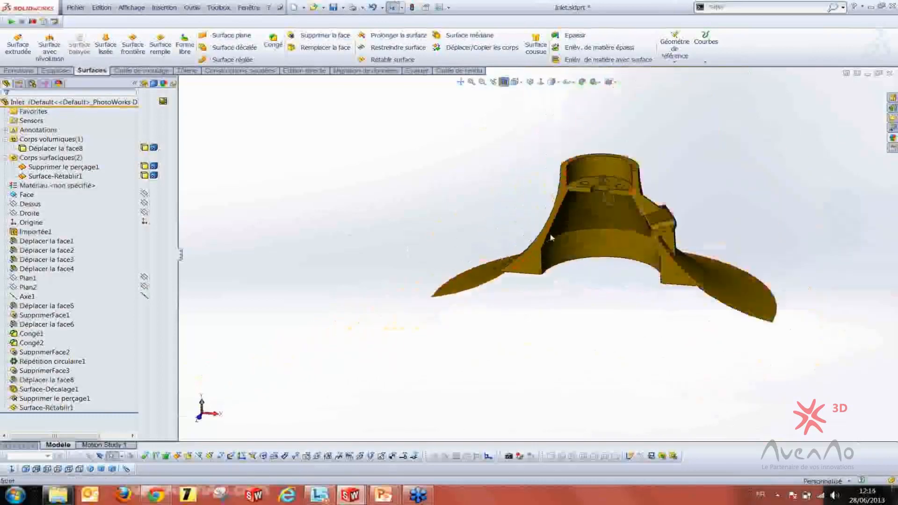
pyautogui.scroll(-3, 577, 206)
pyautogui.scroll(-2, 567, 183)
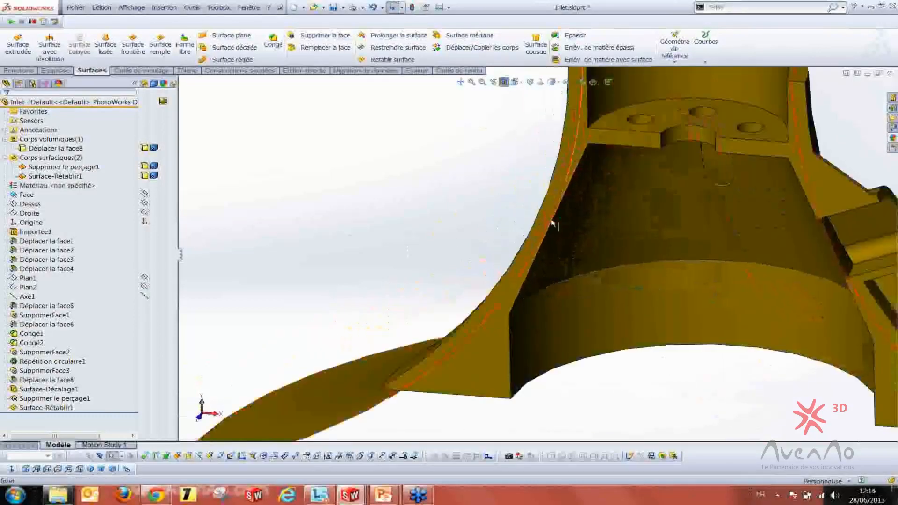
pyautogui.scroll(-1, 556, 222)
pyautogui.scroll(3, 594, 262)
pyautogui.scroll(-2, 623, 262)
pyautogui.moveTo(622, 262); pyautogui.dragTo(542, 262, button='middle')
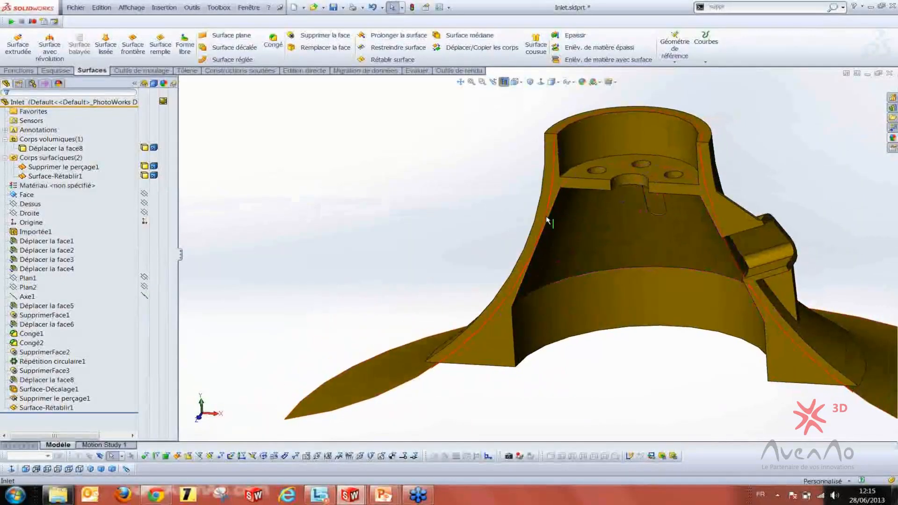
pyautogui.click(587, 234)
pyautogui.click(403, 190)
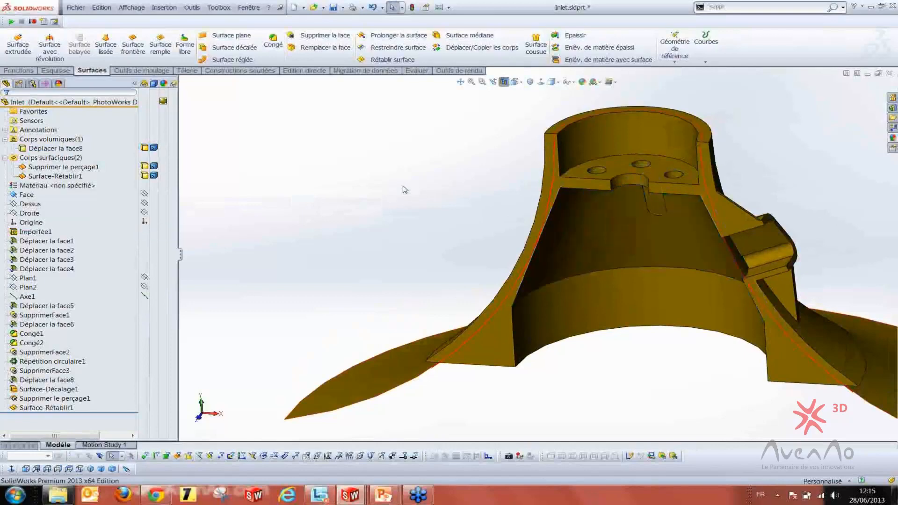
pyautogui.moveTo(562, 259); pyautogui.dragTo(575, 246, button='middle')
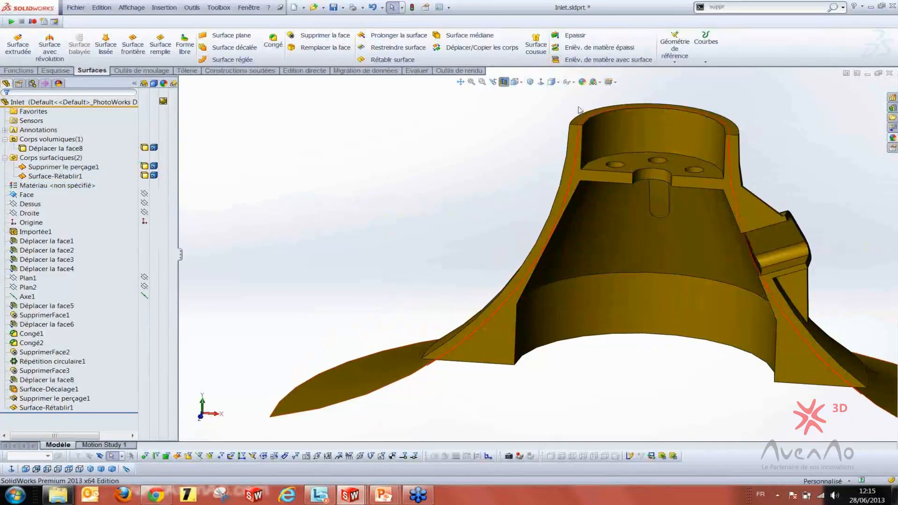
# Turn off the section view and hide the solid body Déplacer la face8, keeping both surface bodies shown
pyautogui.click(503, 82)
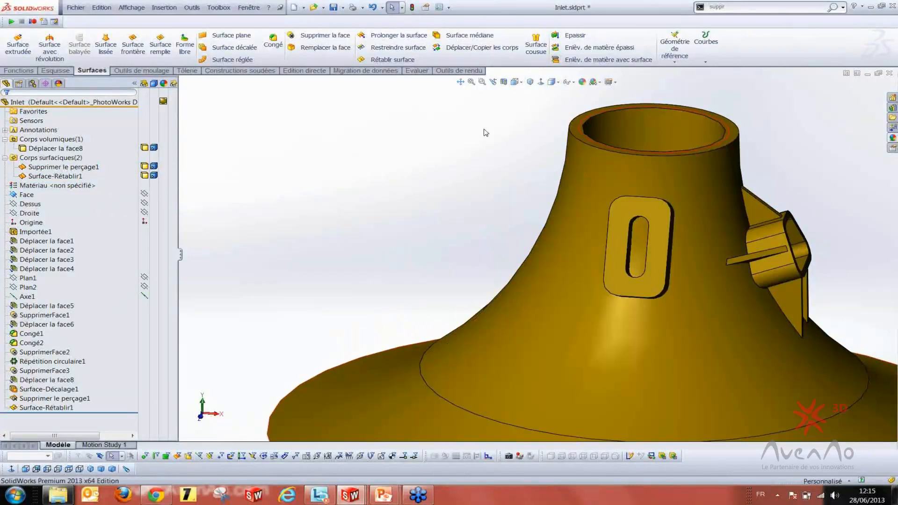
pyautogui.click(144, 178)
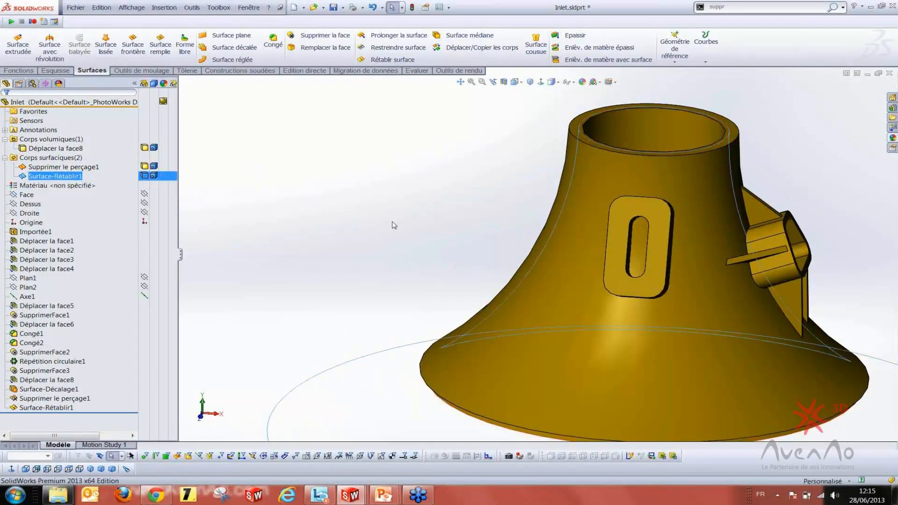
pyautogui.click(144, 176)
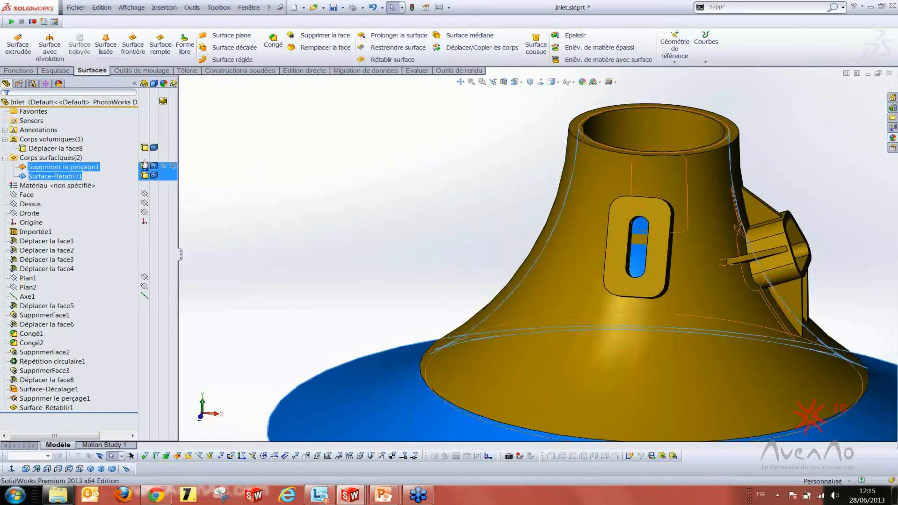
pyautogui.click(144, 148)
pyautogui.click(279, 165)
pyautogui.scroll(3, 647, 161)
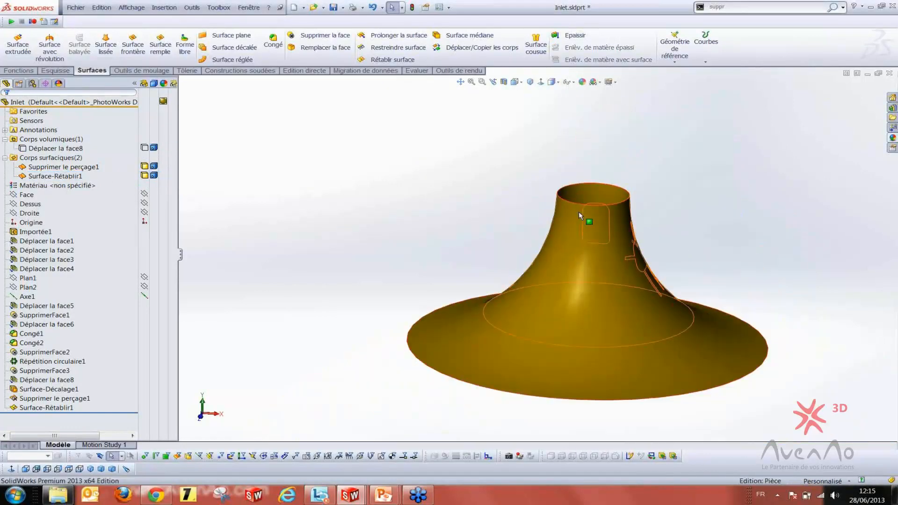
# Extend the top circular edge of the bell-shaped surface by a distance of 30 mm with the linear extension type
pyautogui.click(393, 35)
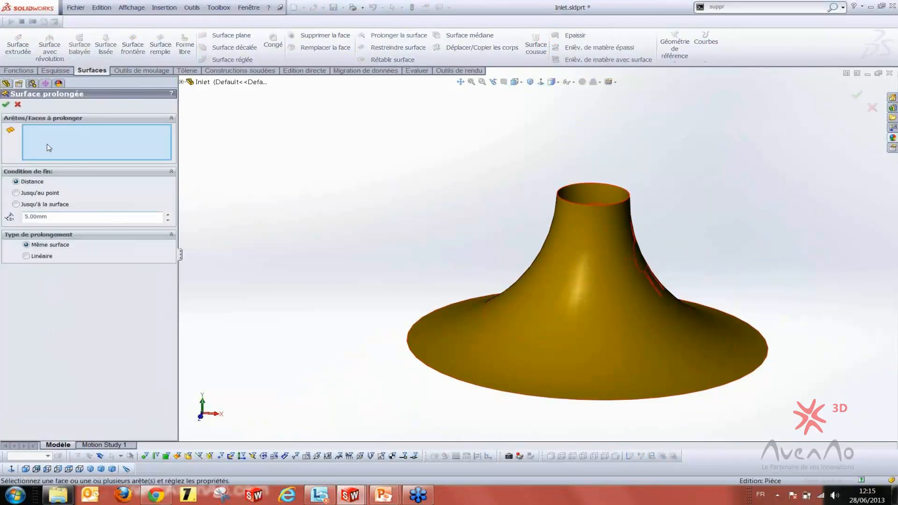
pyautogui.click(561, 198)
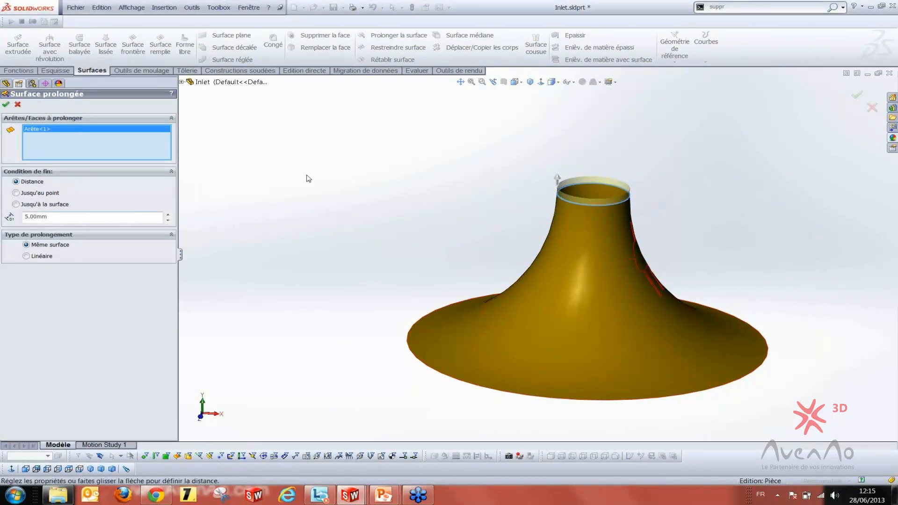
pyautogui.moveTo(557, 174); pyautogui.dragTo(552, 146)
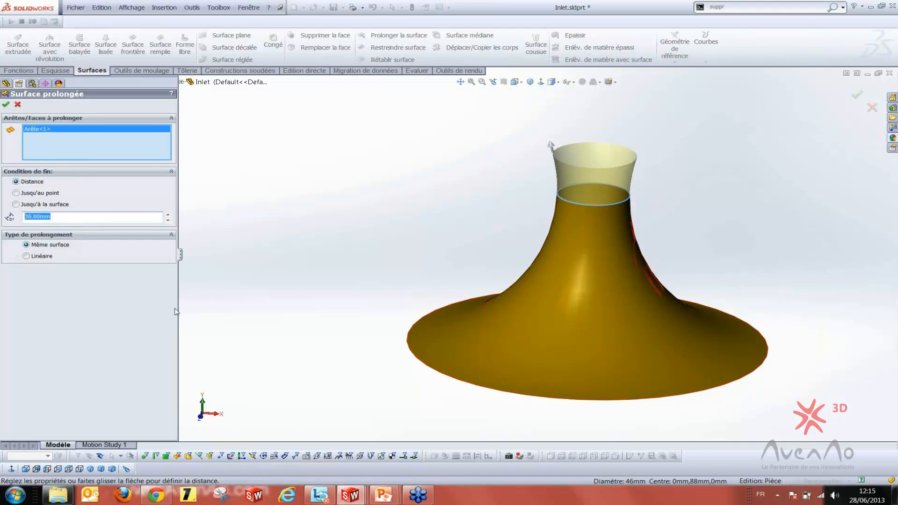
pyautogui.click(26, 256)
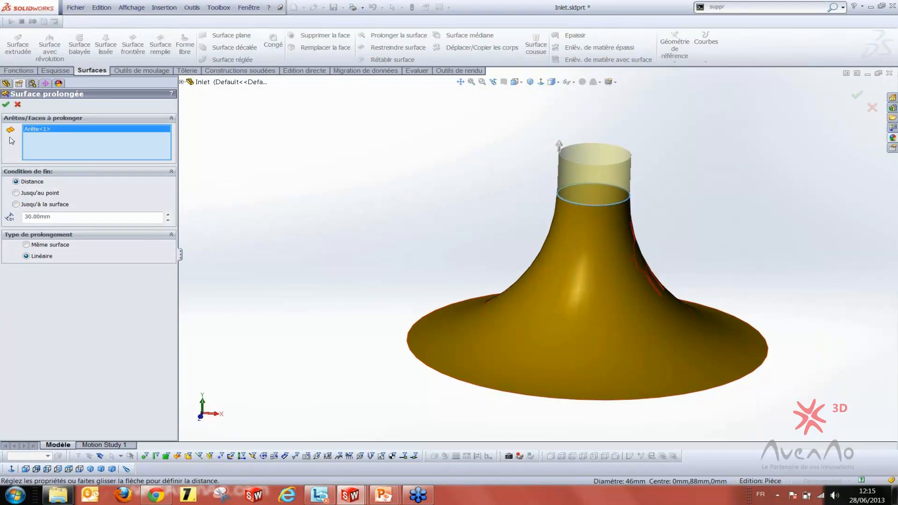
pyautogui.press('Return')
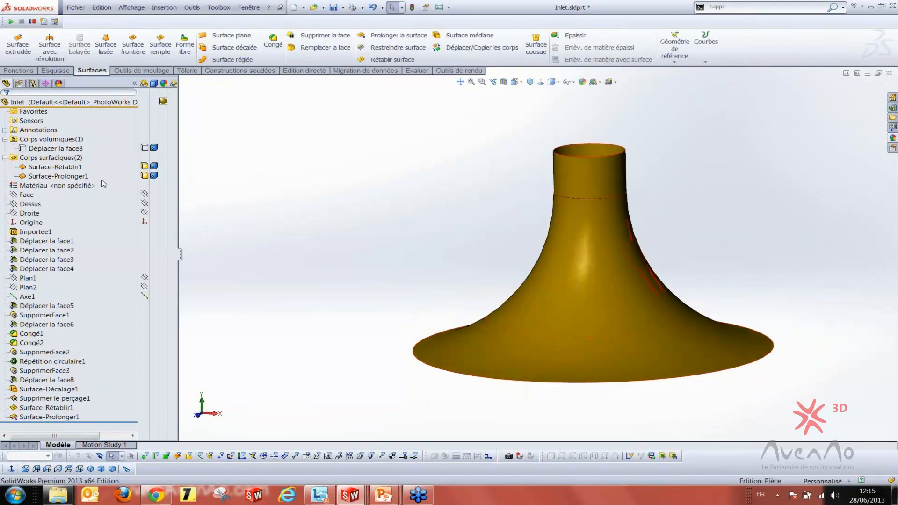
# Toggle the visibility of the extended surface body off and on to check its extent
pyautogui.click(144, 176)
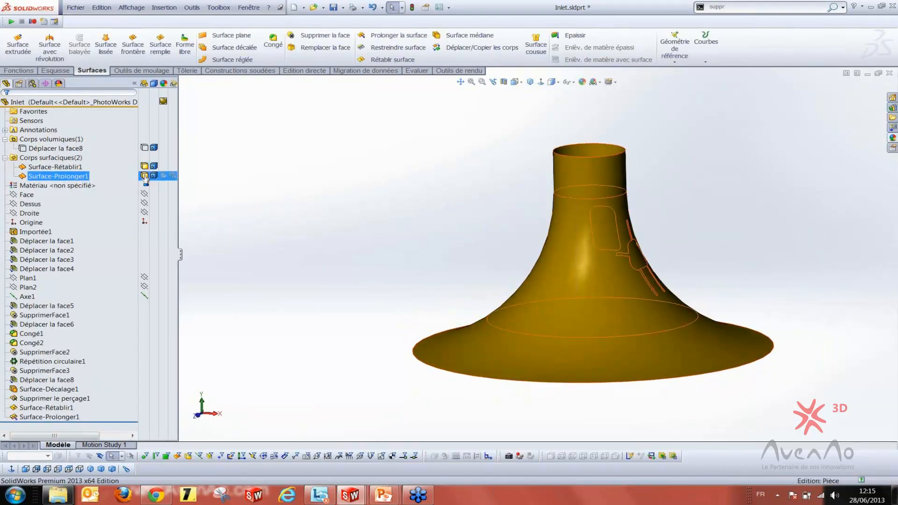
pyautogui.click(145, 175)
pyautogui.click(353, 245)
# Review the settings of the surface extension feature and toggle the untrimmed surface body's visibility to compare the two bodies
pyautogui.click(46, 417)
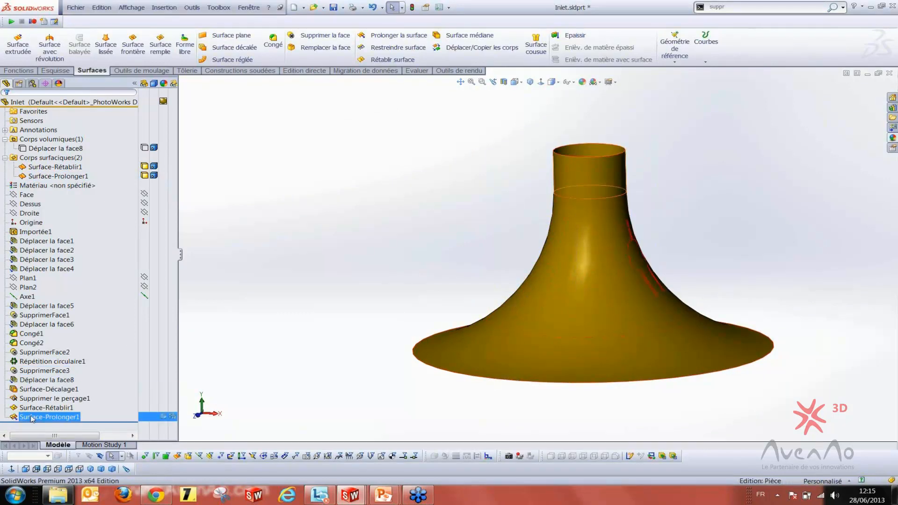
pyautogui.click(70, 387)
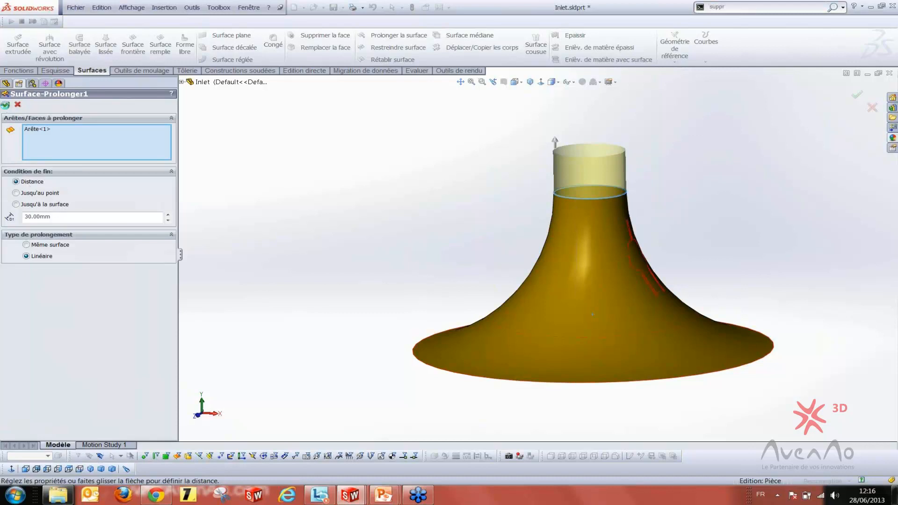
pyautogui.press('Return')
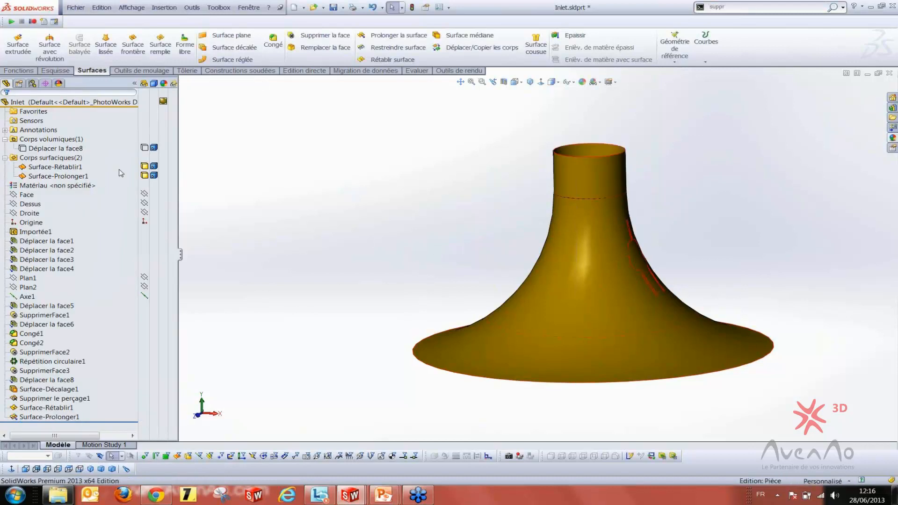
pyautogui.click(144, 167)
pyautogui.click(144, 167)
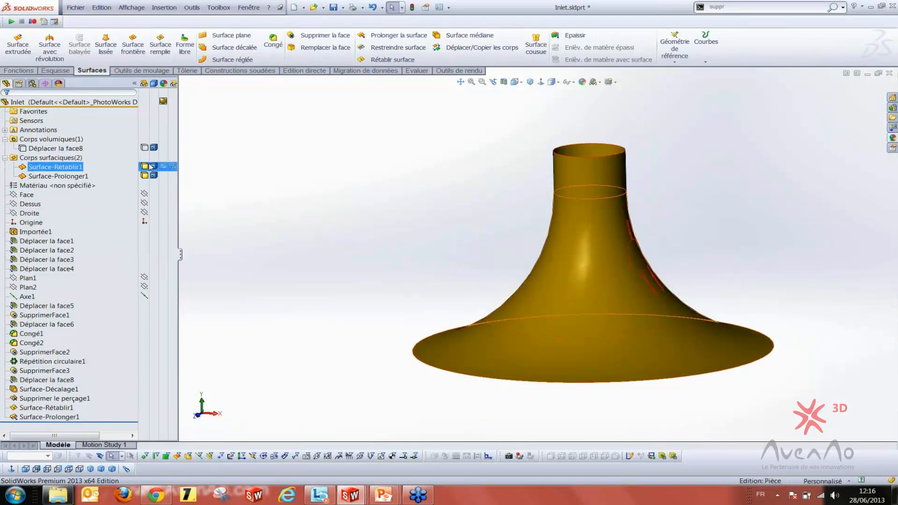
# Hide and show the untrimmed surface body Surface-Rétablir1 to compare it with the extended surface body
pyautogui.click(149, 176)
pyautogui.click(149, 176)
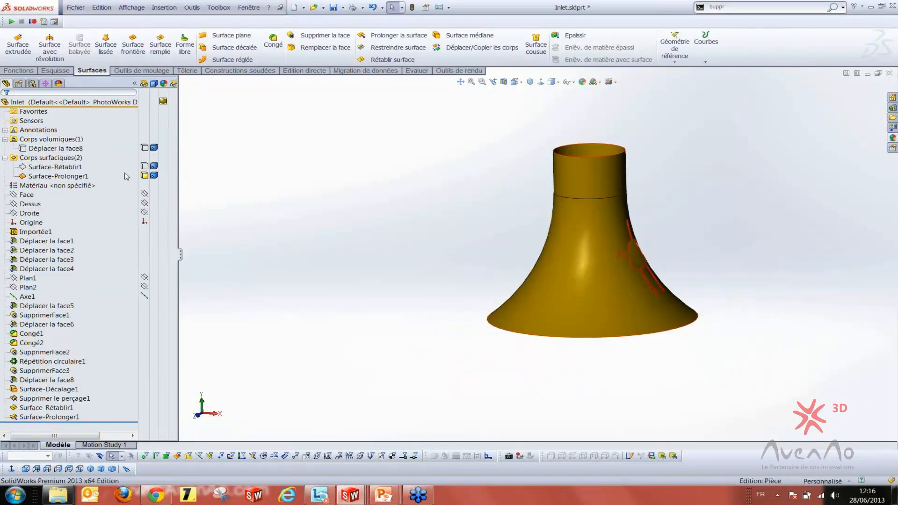
pyautogui.click(144, 167)
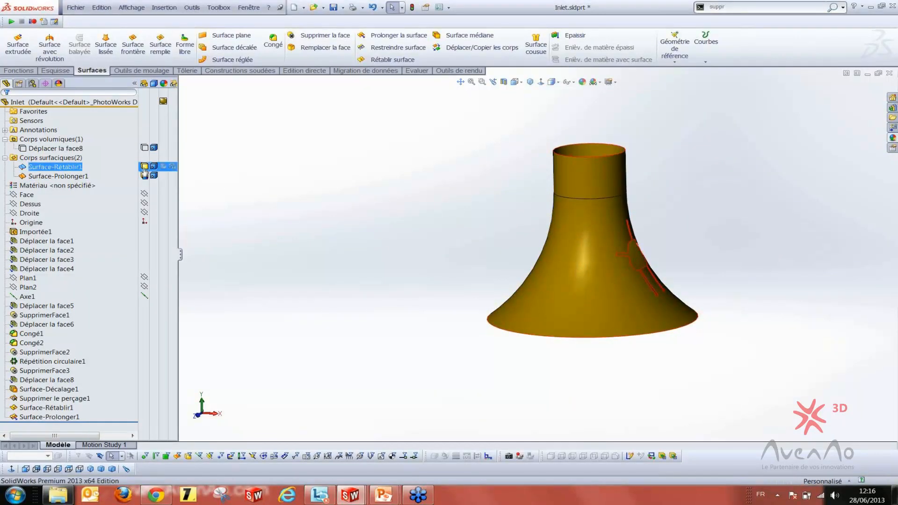
# Try to knit the Surface-Prolonger1 and Surface-Rétablir1 bodies into a single surface
pyautogui.click(59, 176)
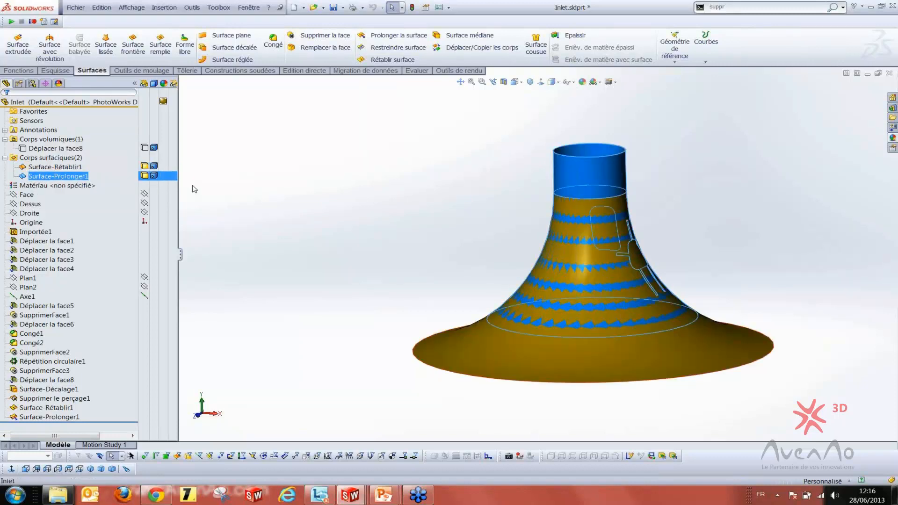
pyautogui.keyDown('ctrl'); pyautogui.click(55, 167); pyautogui.keyUp('ctrl')
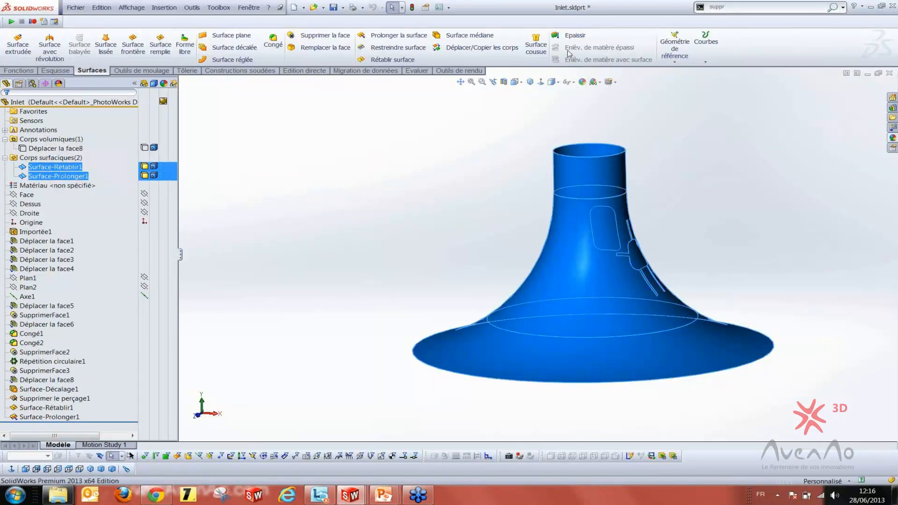
pyautogui.click(536, 45)
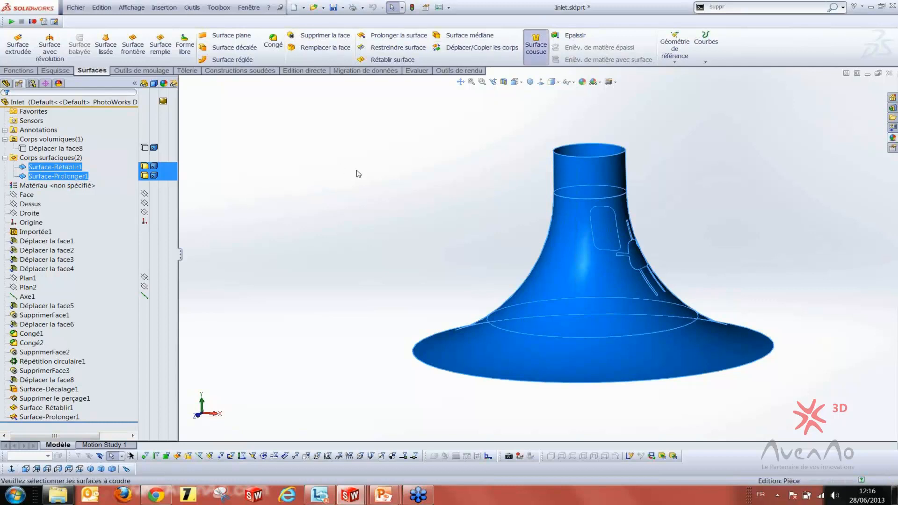
pyautogui.click(5, 105)
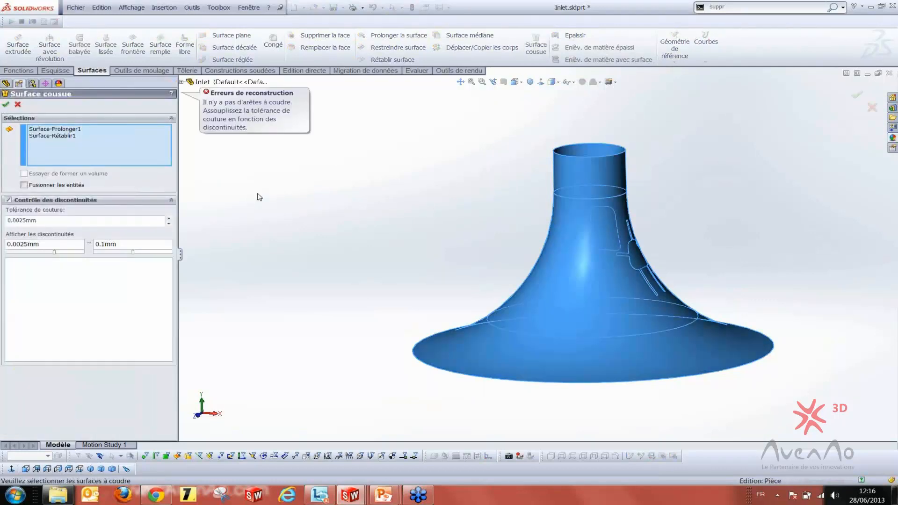
pyautogui.click(18, 105)
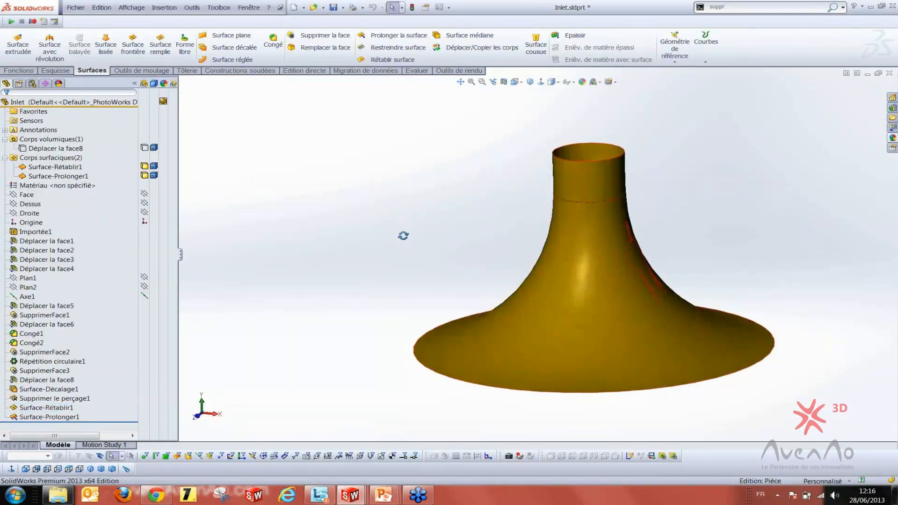
pyautogui.moveTo(403, 236); pyautogui.dragTo(382, 250, button='middle')
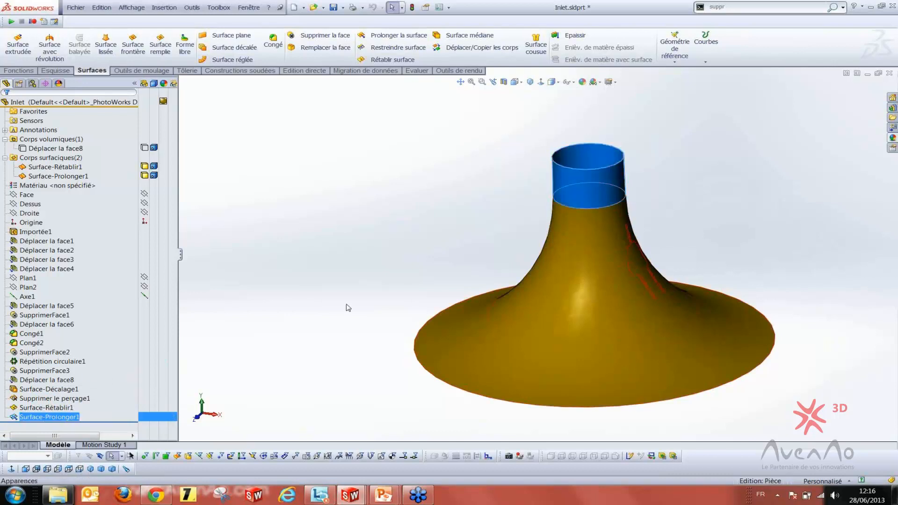
pyautogui.click(535, 44)
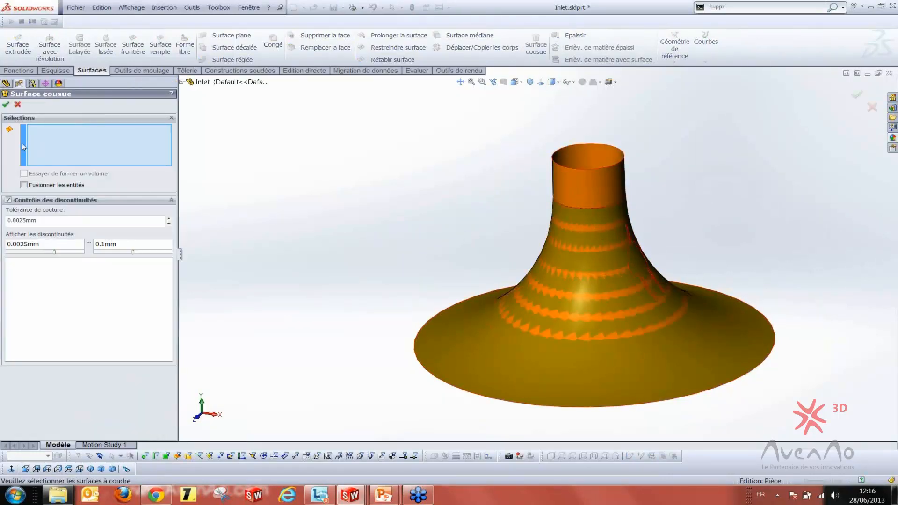
pyautogui.click(18, 105)
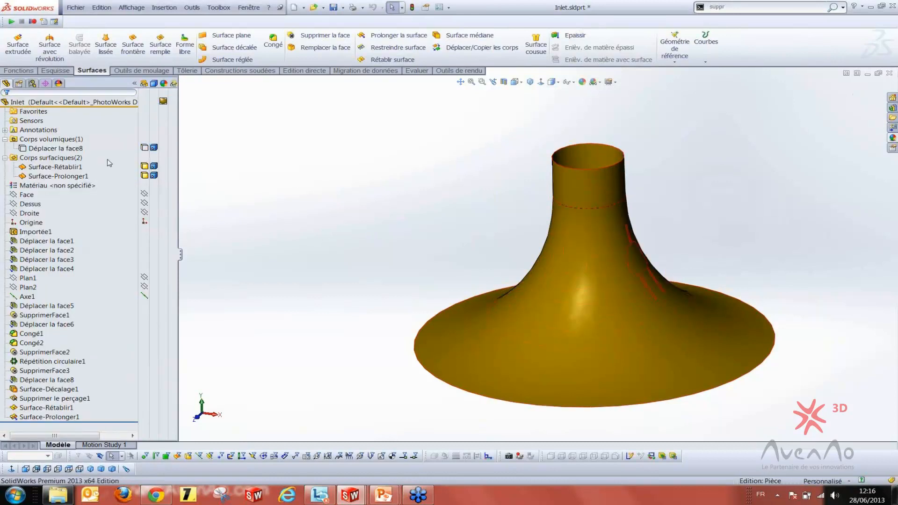
# Hide and show the two surface bodies in turn to examine the extent of each, leaving both shown
pyautogui.click(145, 176)
pyautogui.click(284, 189)
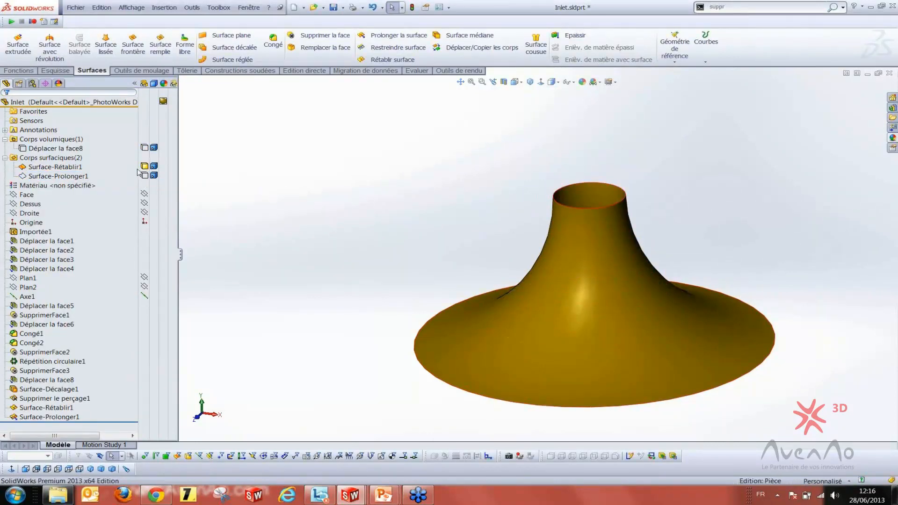
pyautogui.click(144, 167)
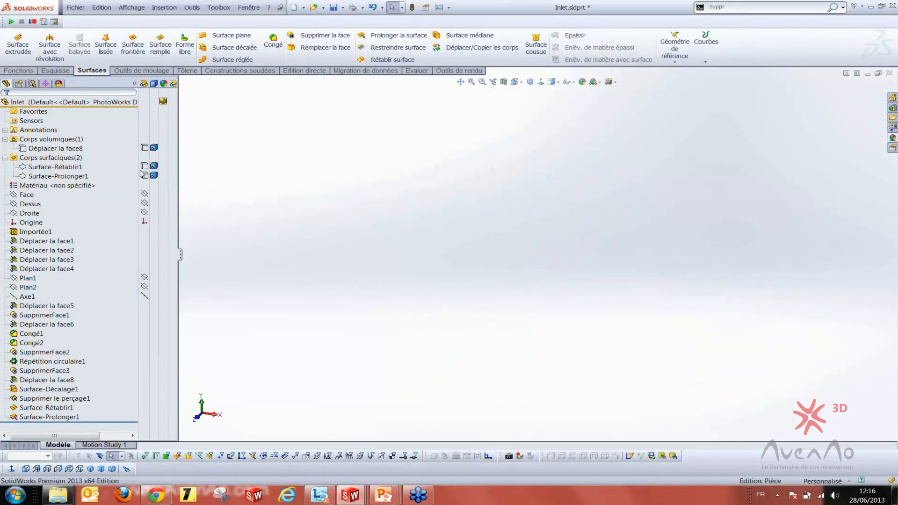
pyautogui.click(144, 168)
pyautogui.click(290, 186)
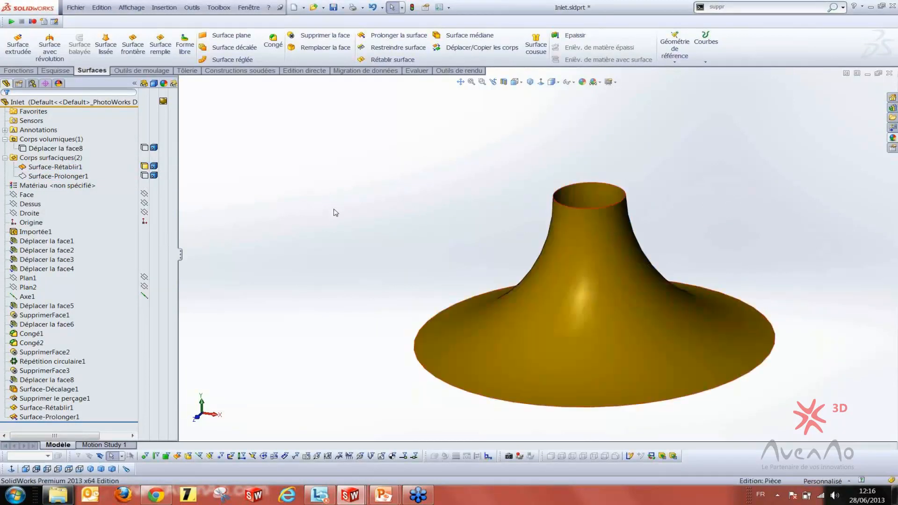
pyautogui.click(144, 176)
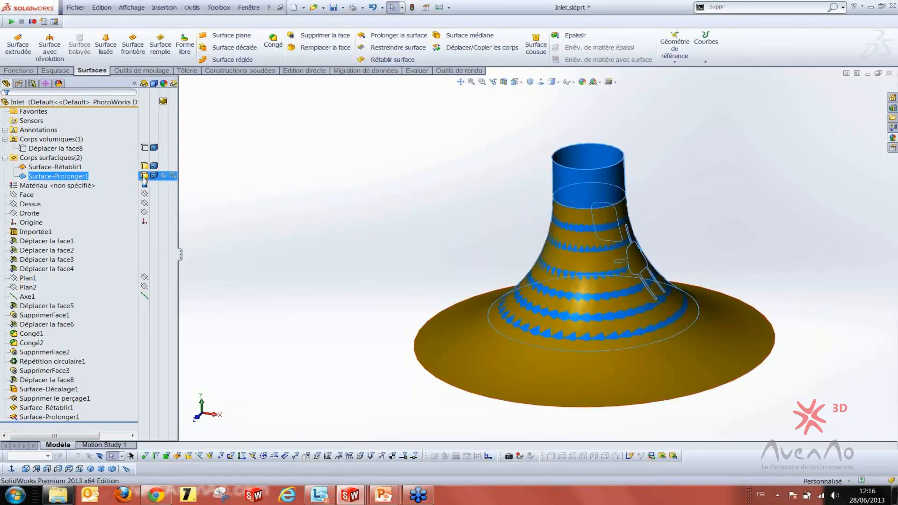
pyautogui.click(144, 177)
pyautogui.click(306, 211)
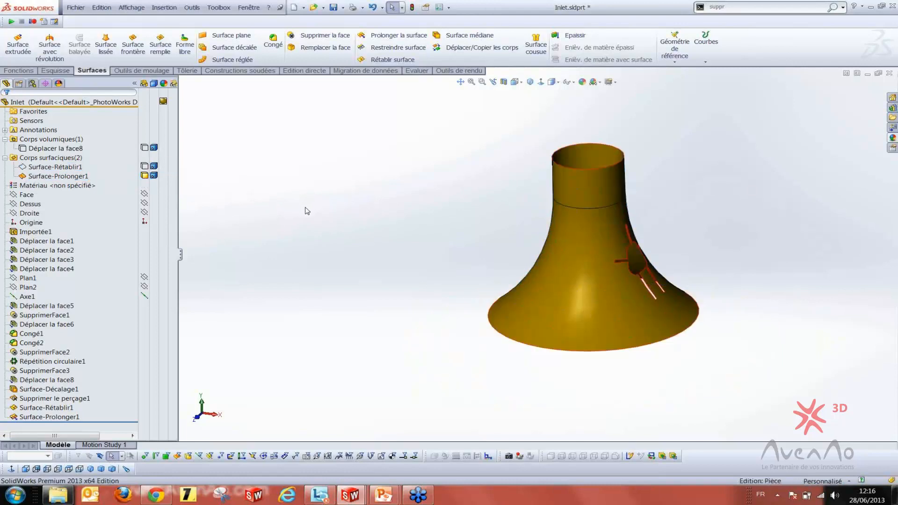
pyautogui.click(145, 178)
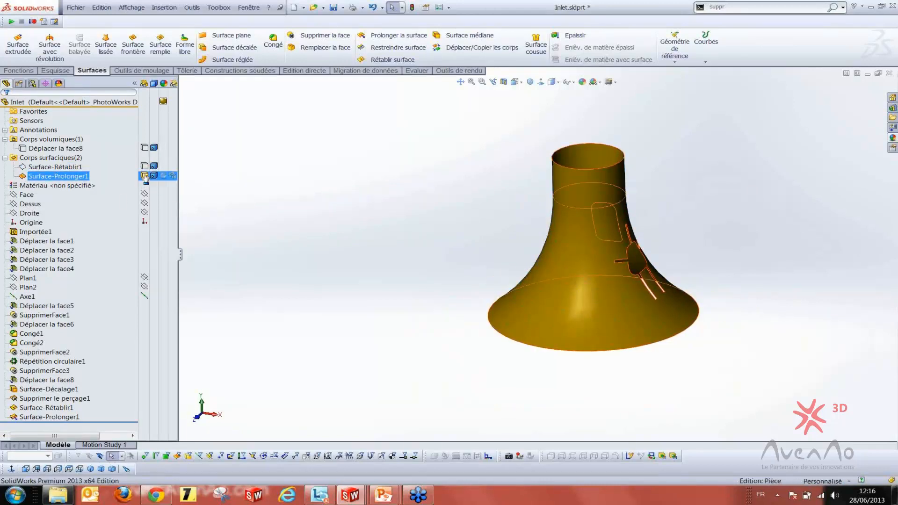
pyautogui.click(145, 178)
pyautogui.click(147, 169)
pyautogui.click(287, 222)
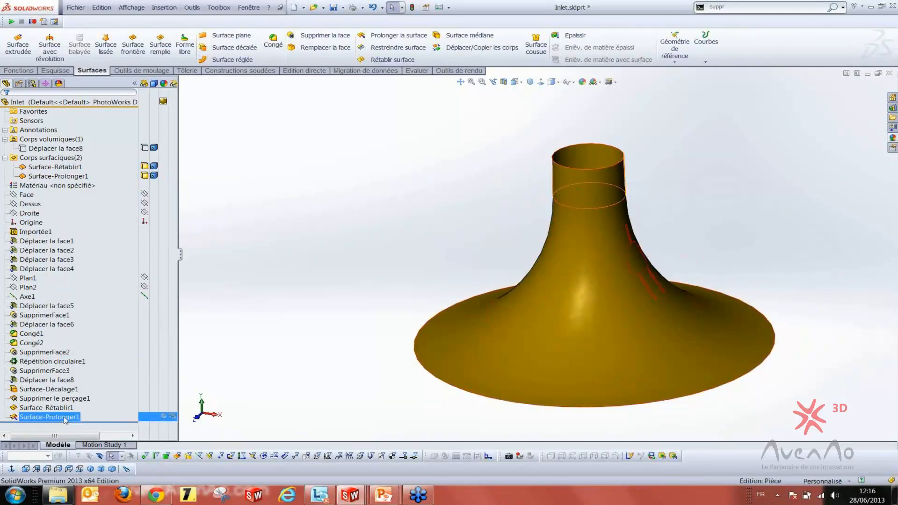
# Edit the surface extension at the top edge to use the same-surface extension type
pyautogui.click(49, 417)
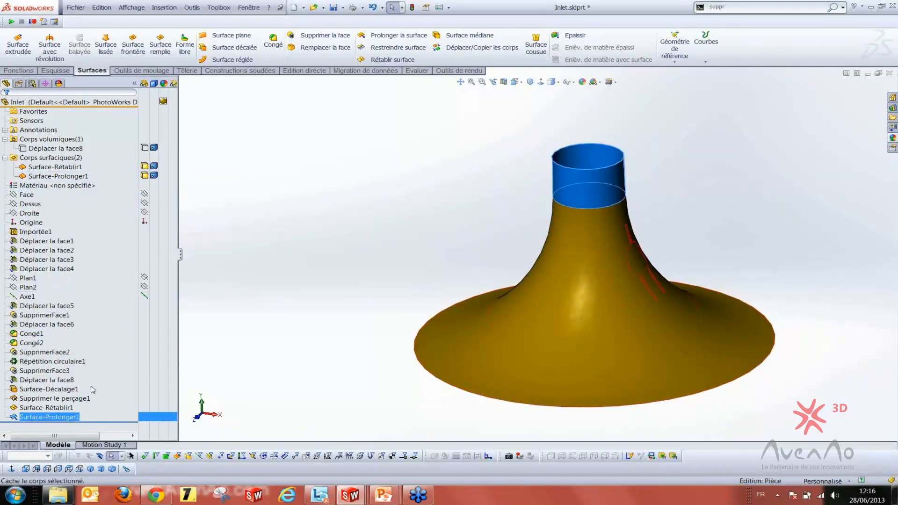
pyautogui.click(18, 418)
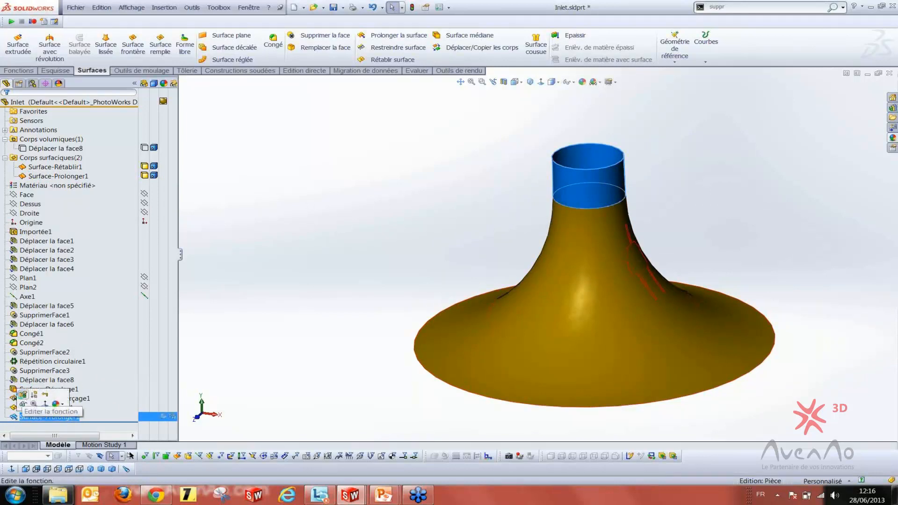
pyautogui.click(21, 397)
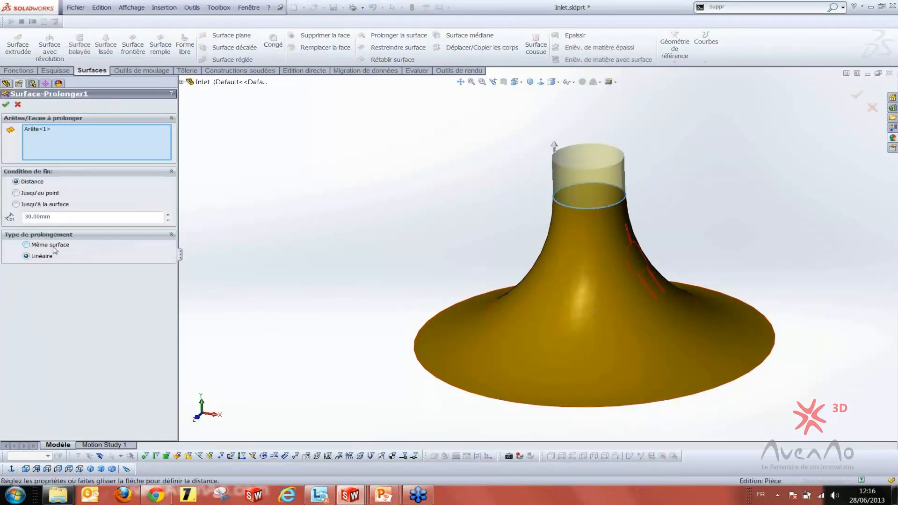
pyautogui.click(34, 247)
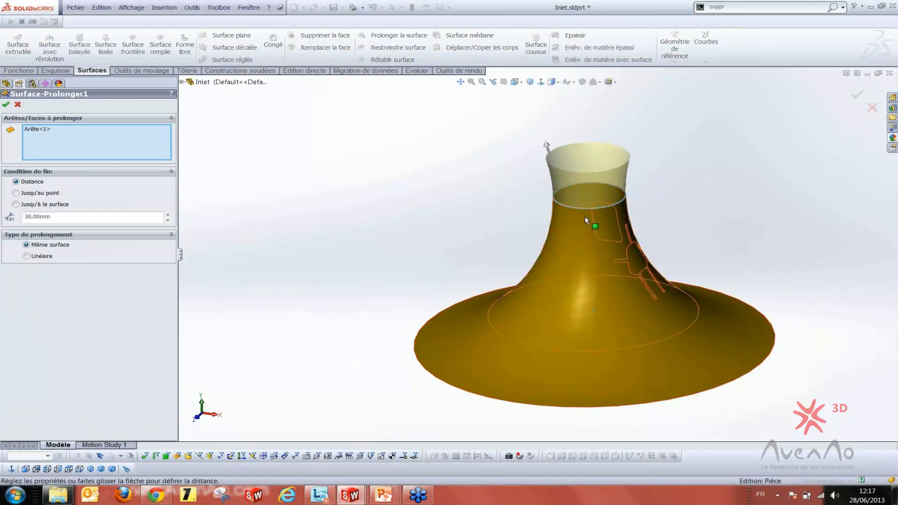
pyautogui.scroll(-3, 585, 216)
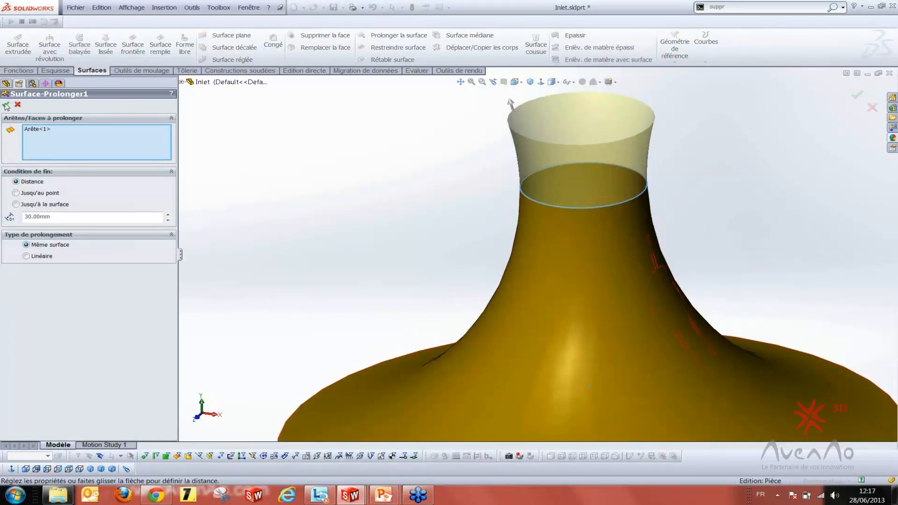
pyautogui.click(6, 105)
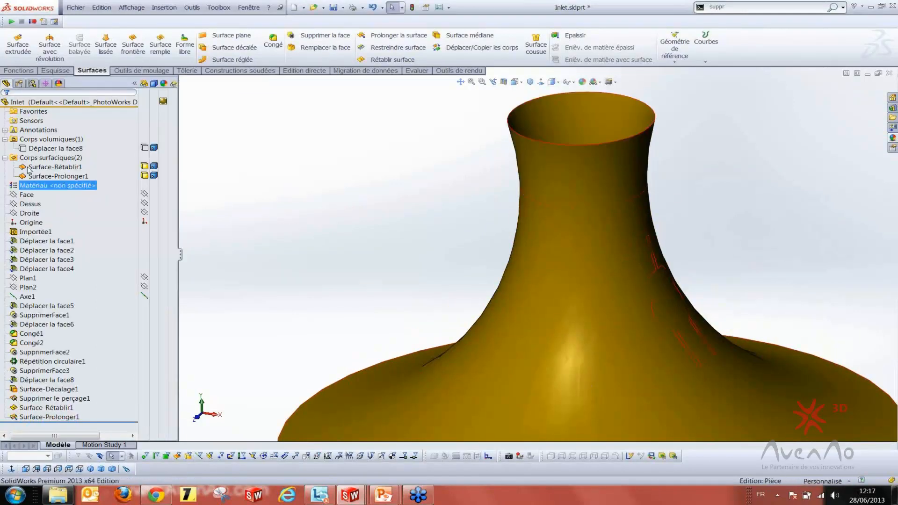
# Hide the extended surface body Surface-Prolonger1 and inspect the untrimmed surface on its own
pyautogui.click(51, 176)
pyautogui.click(144, 176)
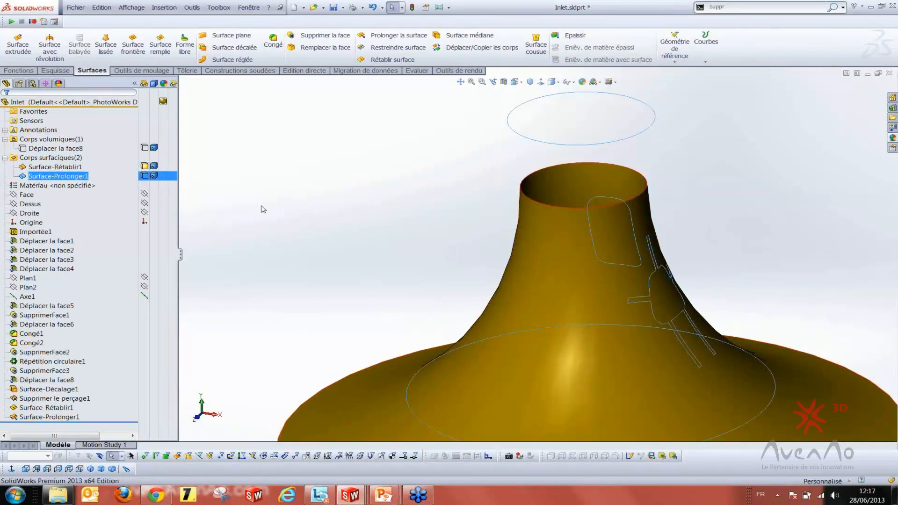
pyautogui.click(245, 208)
pyautogui.click(57, 398)
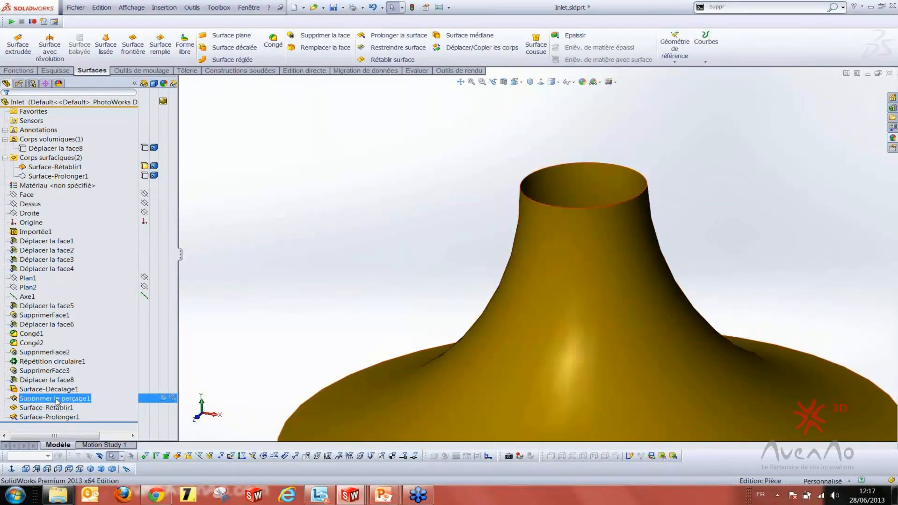
pyautogui.click(330, 328)
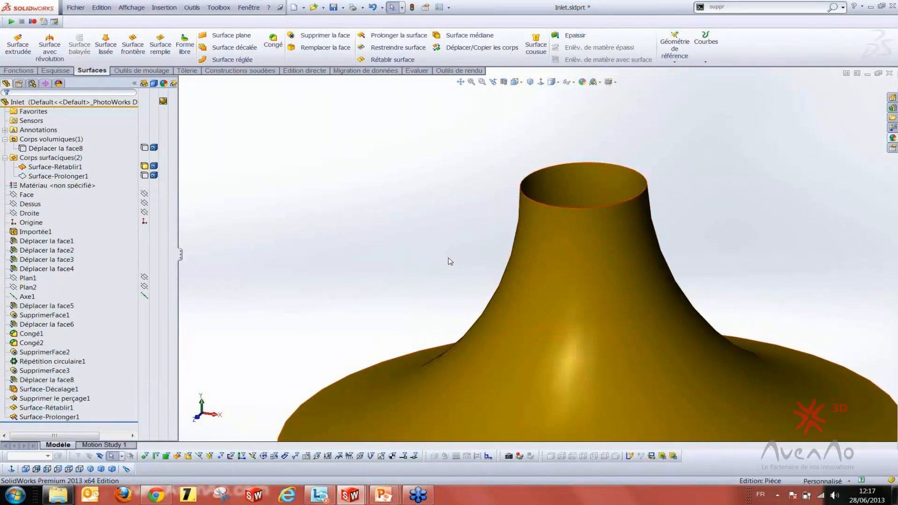
pyautogui.press('f')
# Delete the untrim feature Surface-Rétablir1 and confirm the deletion
pyautogui.click(34, 399)
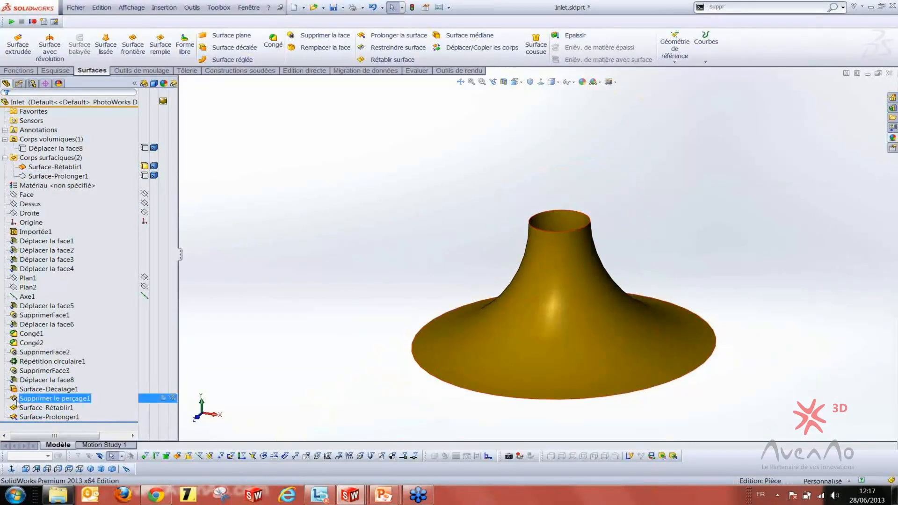
pyautogui.click(33, 408)
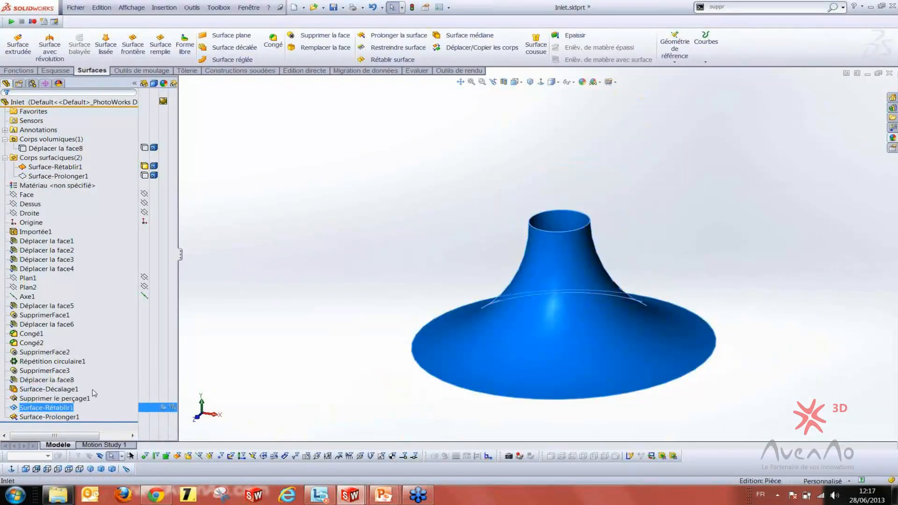
pyautogui.press('Delete')
pyautogui.click(407, 148)
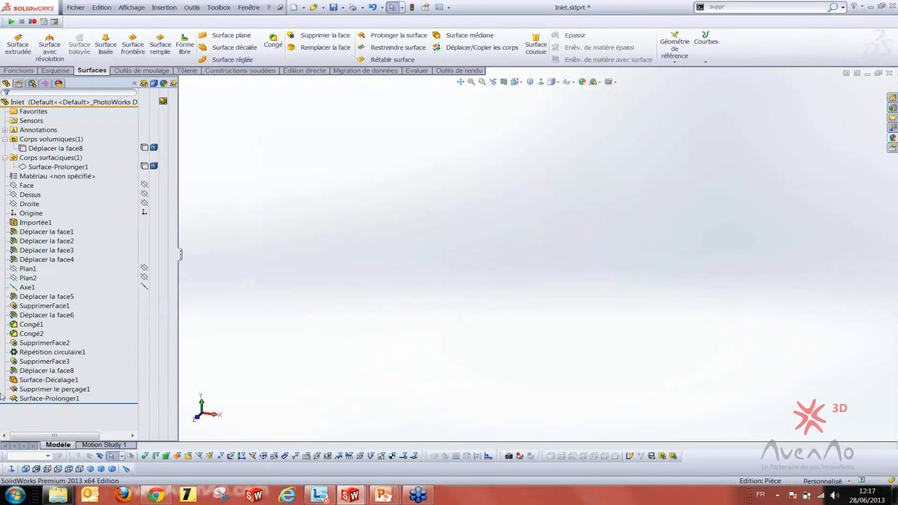
# Show the extended surface body Surface-Prolonger1 and inspect its openings from another angle
pyautogui.click(144, 167)
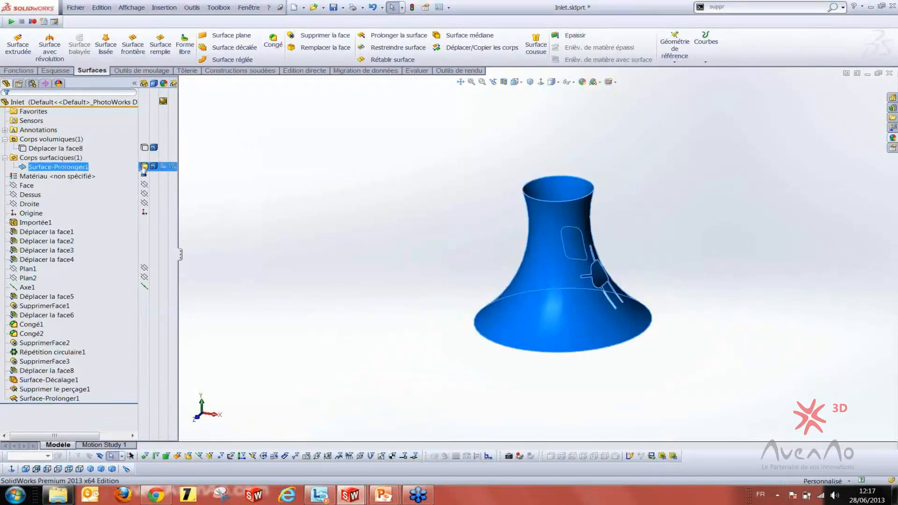
pyautogui.click(145, 167)
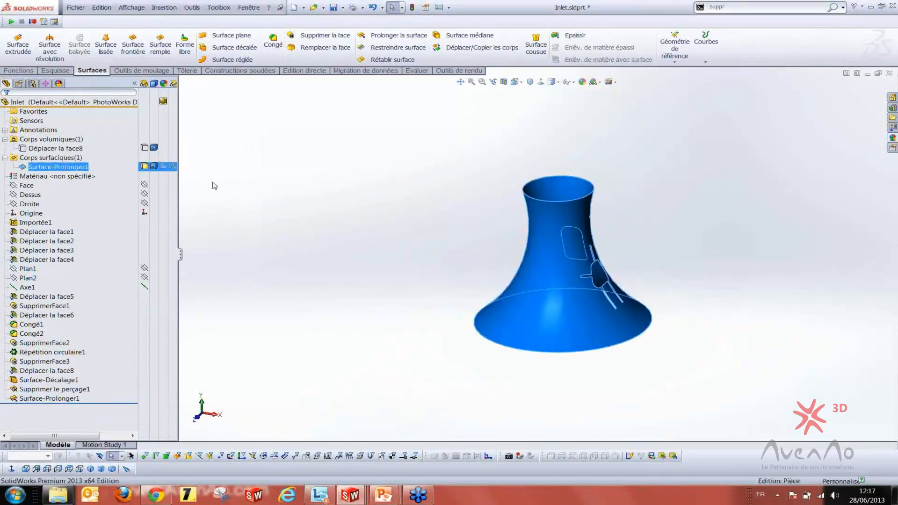
pyautogui.click(143, 167)
pyautogui.click(435, 248)
pyautogui.moveTo(436, 261); pyautogui.dragTo(428, 263, button='middle')
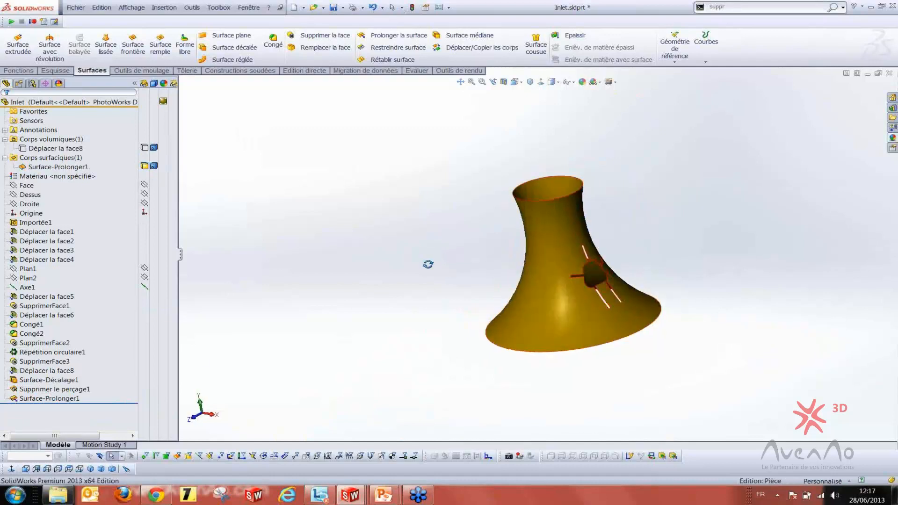
pyautogui.click(33, 399)
pyautogui.press('Delete')
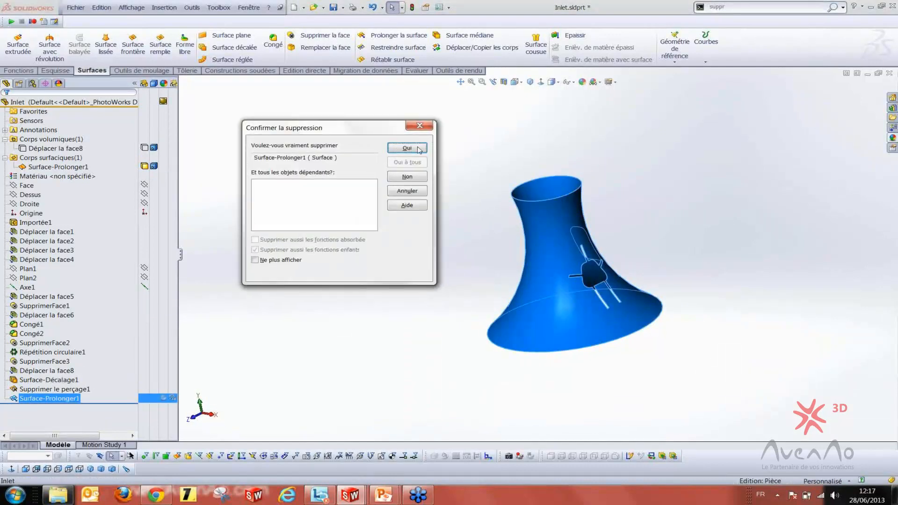
pyautogui.click(410, 193)
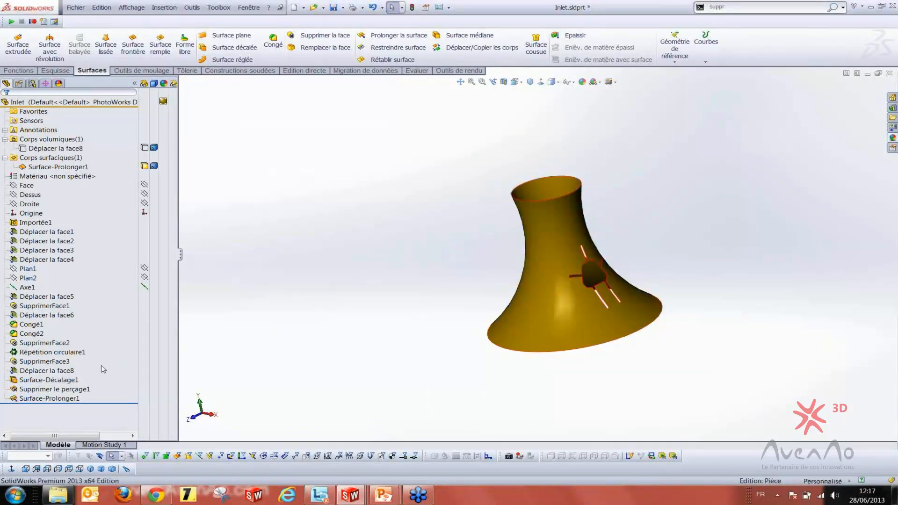
pyautogui.click(15, 393)
pyautogui.keyDown('ctrl'); pyautogui.click(15, 399); pyautogui.keyUp('ctrl')
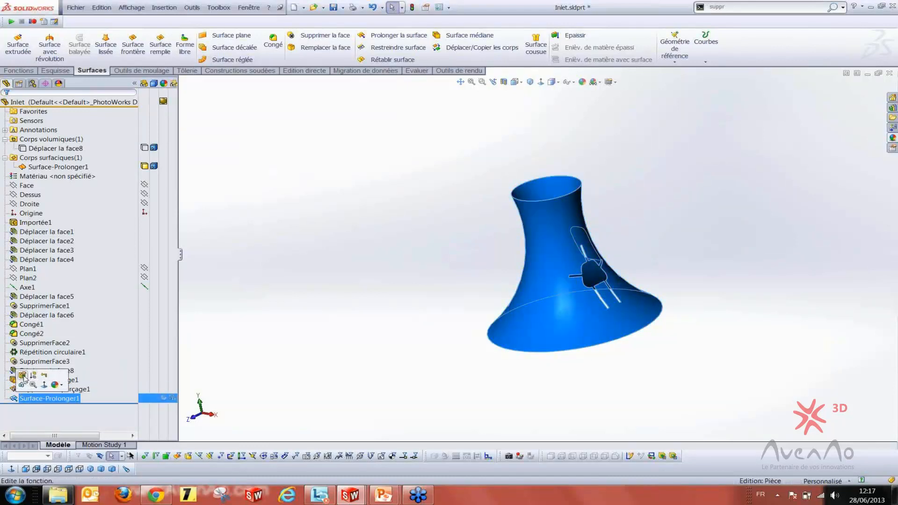
pyautogui.click(21, 370)
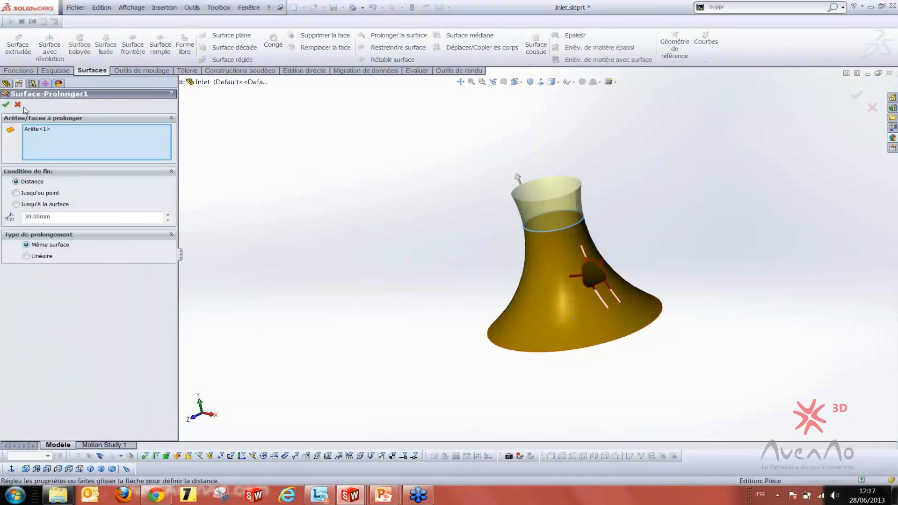
pyautogui.click(17, 105)
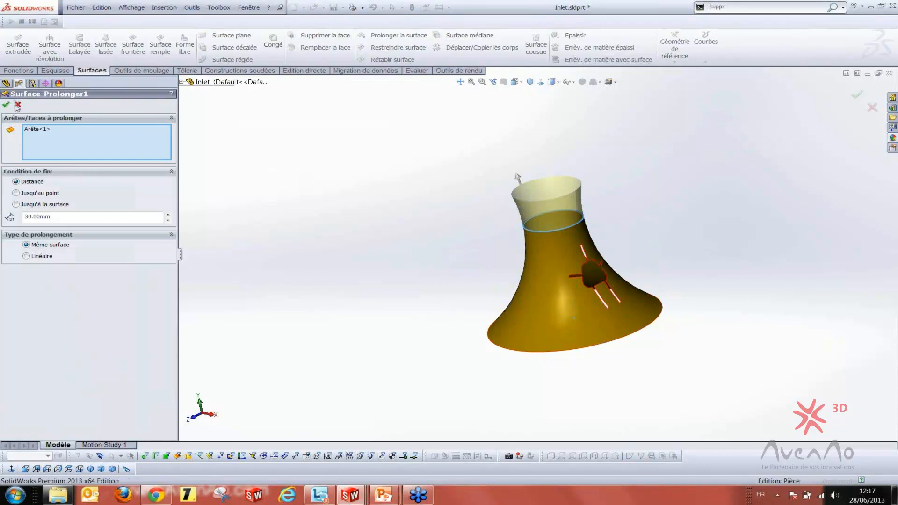
pyautogui.click(414, 261)
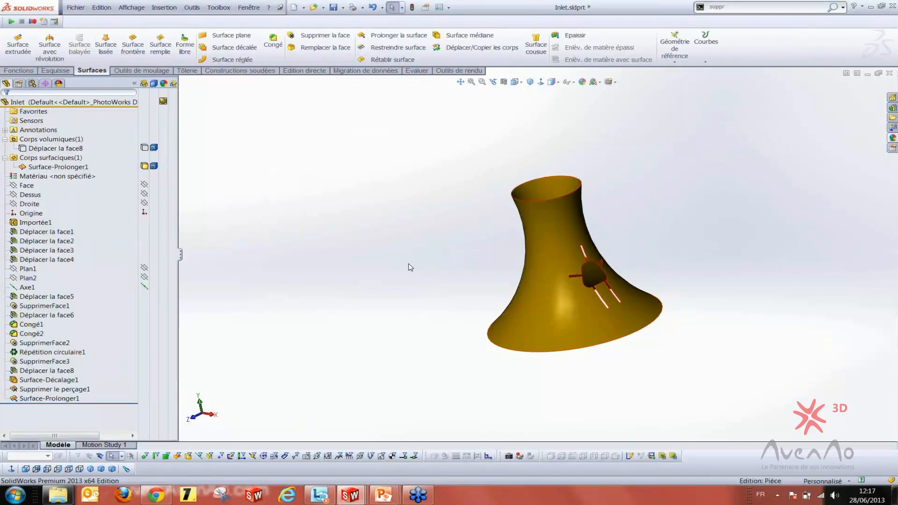
# Delete the surface extension feature Surface-Prolonger1 and confirm the deletion
pyautogui.click(49, 398)
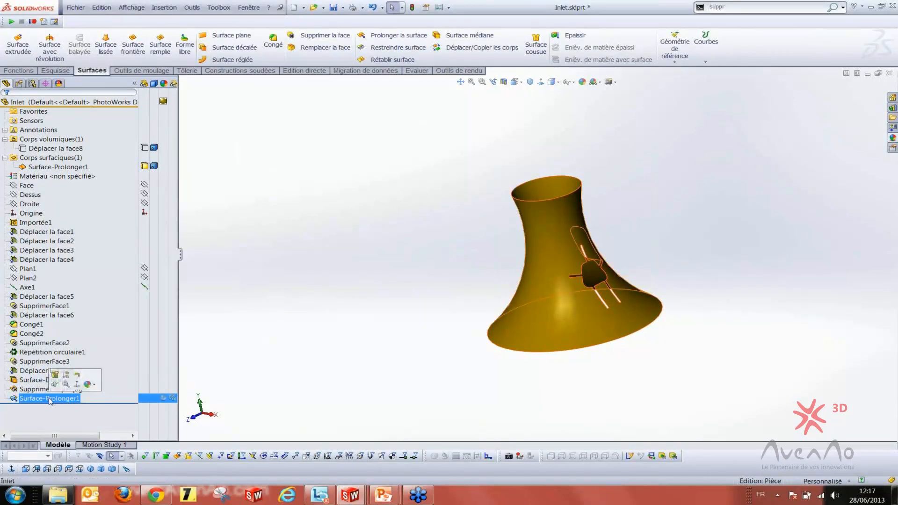
pyautogui.press('Delete')
pyautogui.click(407, 190)
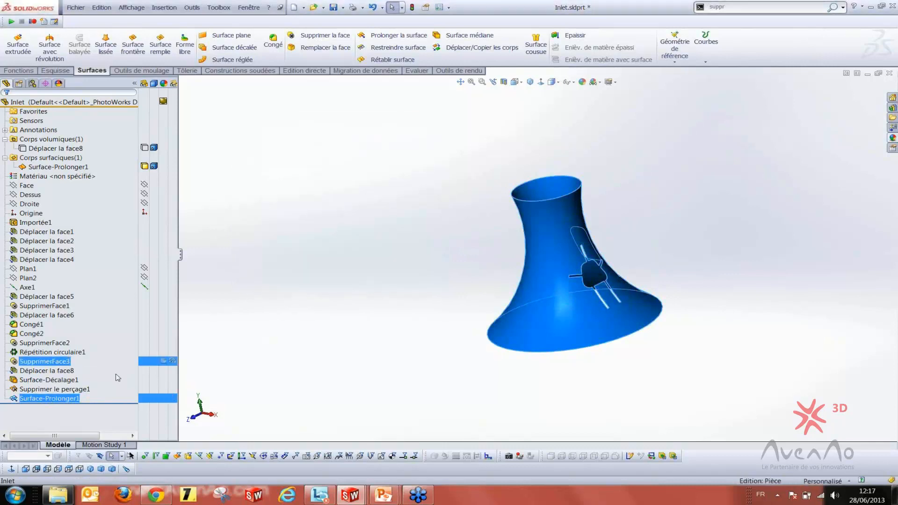
pyautogui.click(49, 398)
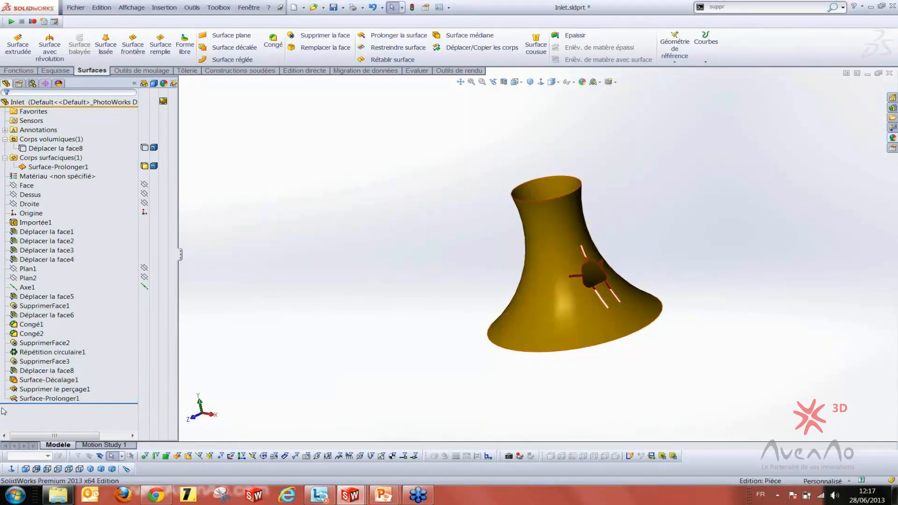
pyautogui.press('Delete')
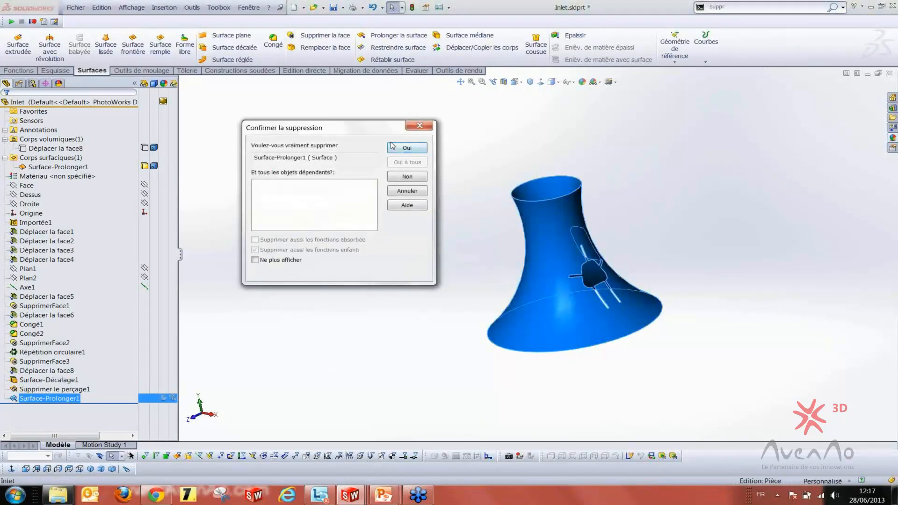
pyautogui.click(392, 146)
# Untrim the flared offset face by 51% along all of its edges
pyautogui.click(392, 59)
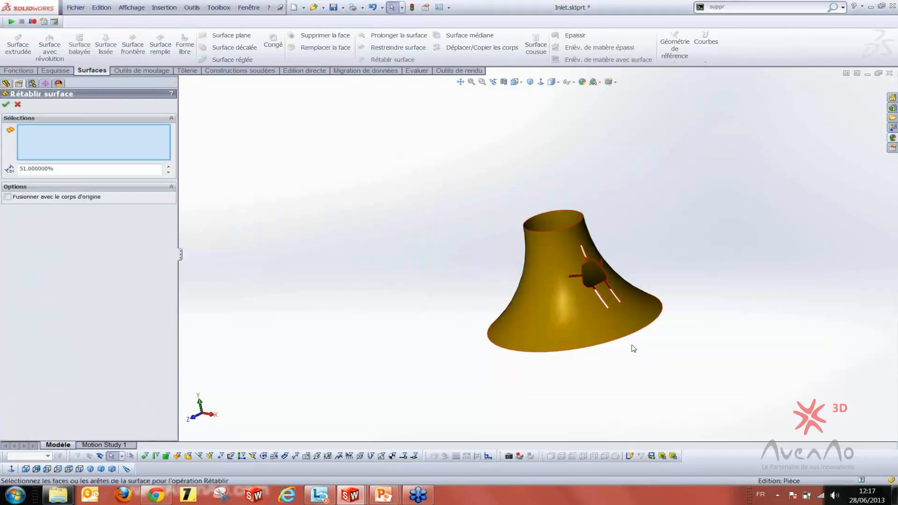
pyautogui.click(602, 305)
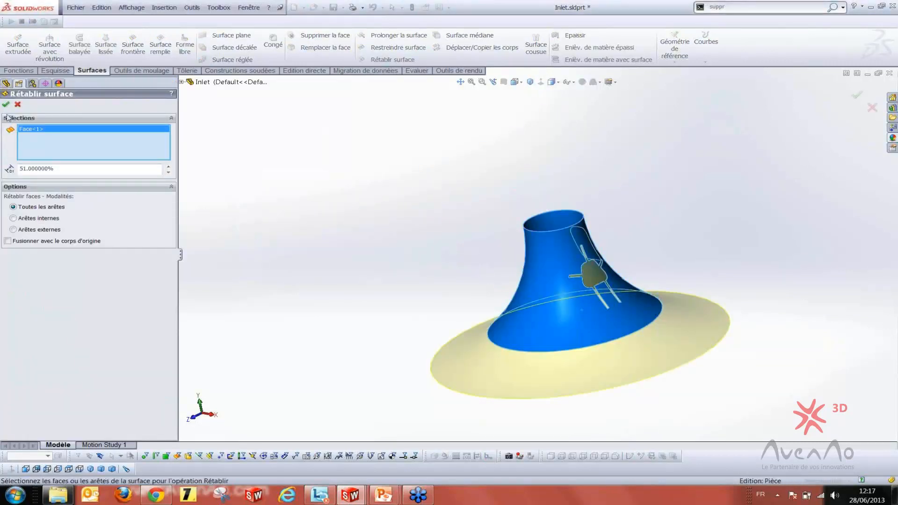
pyautogui.press('Return')
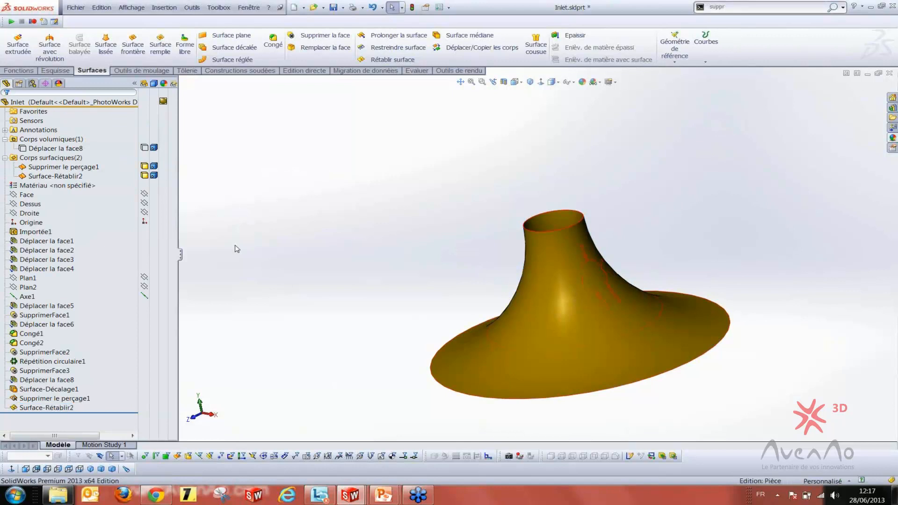
# Edit the untrim feature Surface-Rétablir2 to merge its result with the original surface body
pyautogui.click(29, 406)
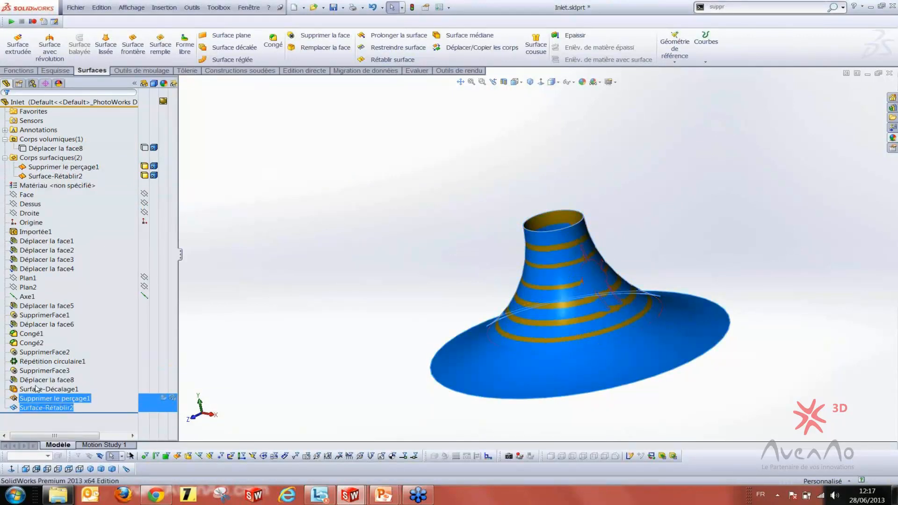
pyautogui.click(33, 383)
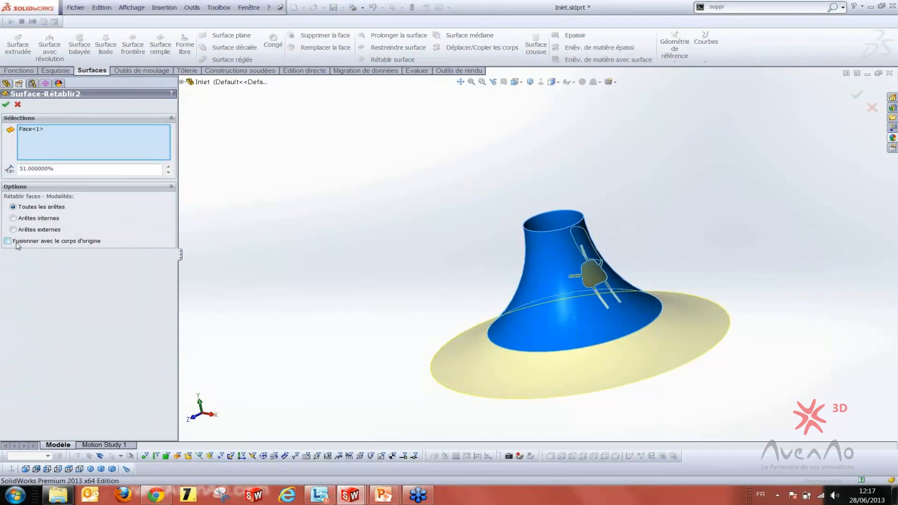
pyautogui.click(5, 105)
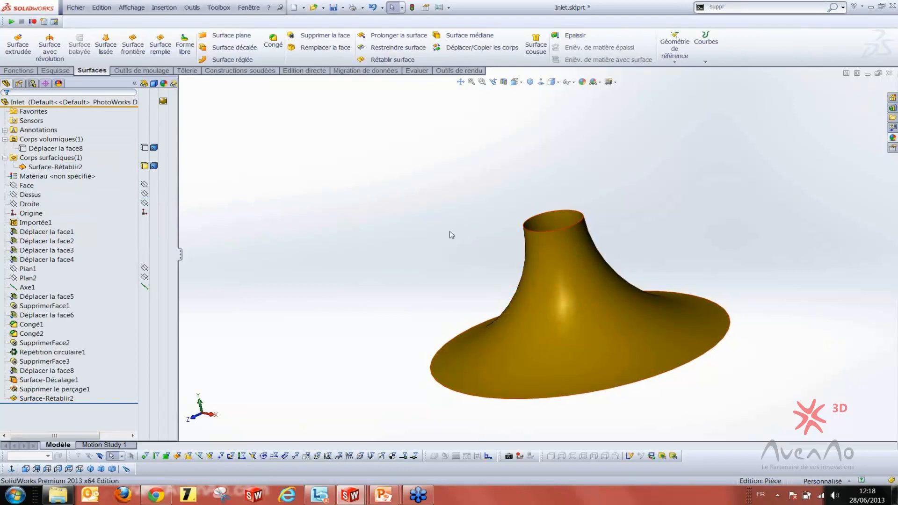
pyautogui.moveTo(464, 274); pyautogui.dragTo(435, 286, button='middle')
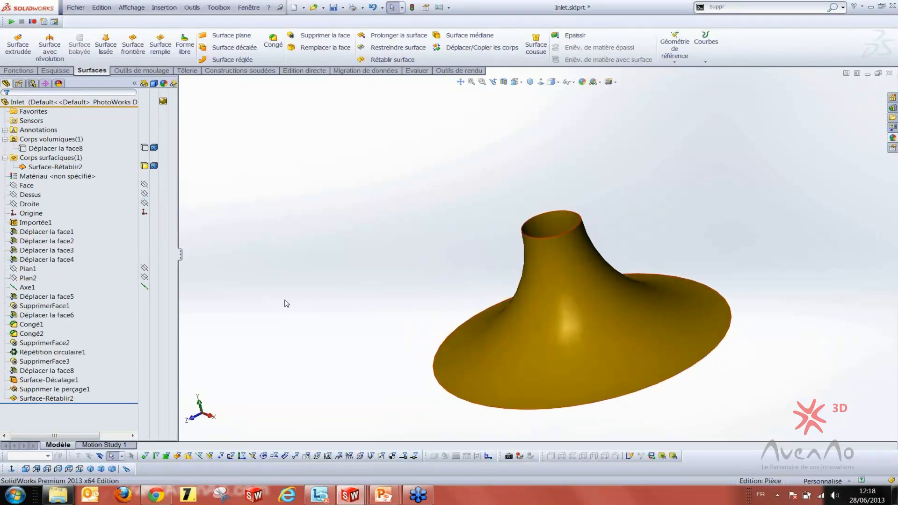
pyautogui.click(28, 399)
pyautogui.click(30, 376)
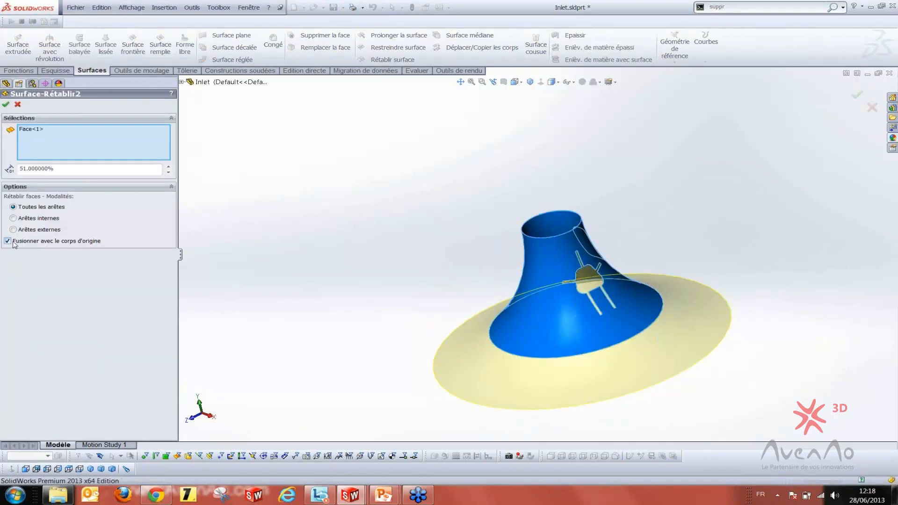
pyautogui.click(6, 105)
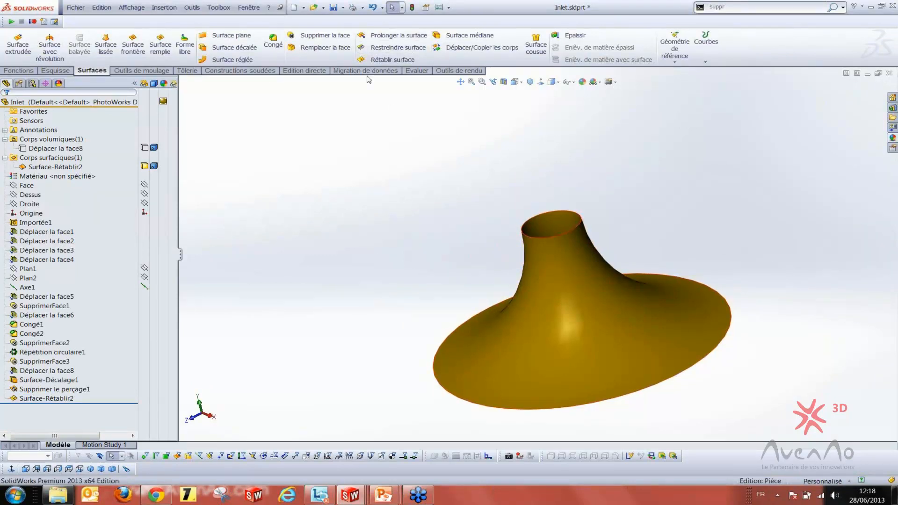
# Extend the top circular edge of the untrimmed surface linearly, well beyond 30 mm
pyautogui.click(391, 39)
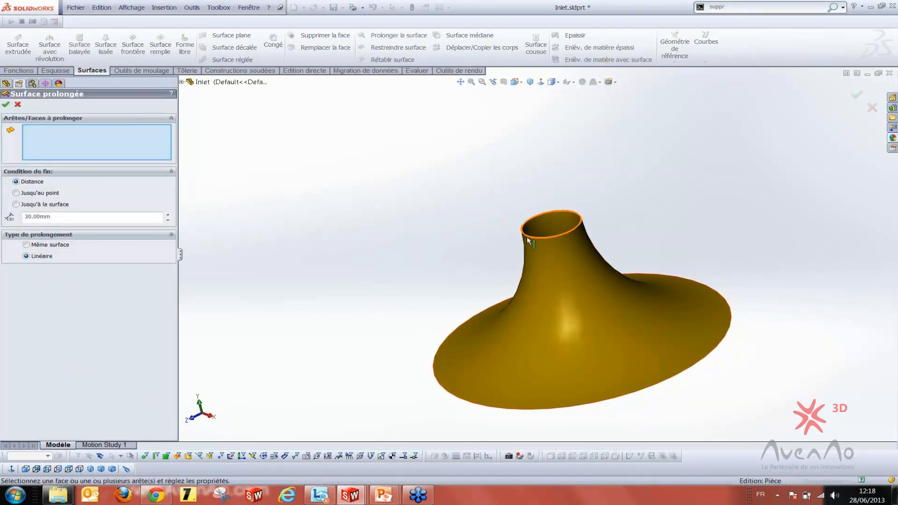
pyautogui.click(527, 236)
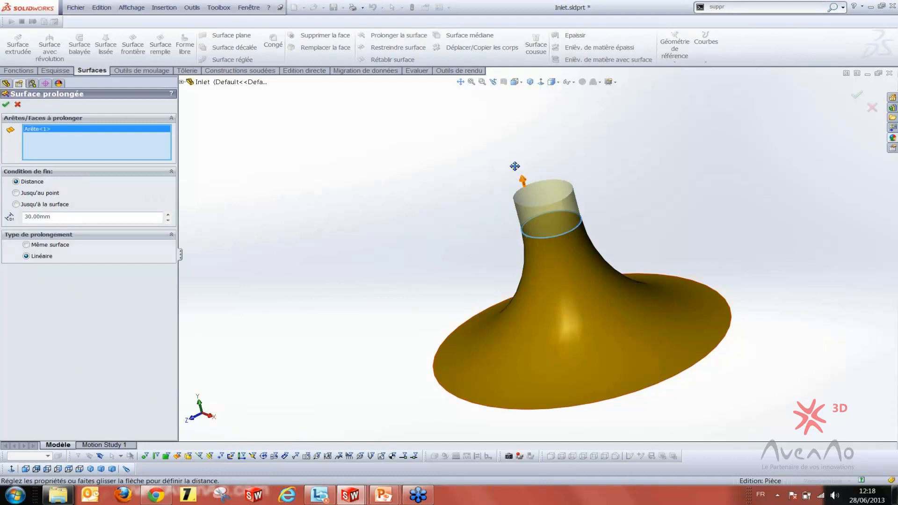
pyautogui.moveTo(515, 166); pyautogui.dragTo(513, 150)
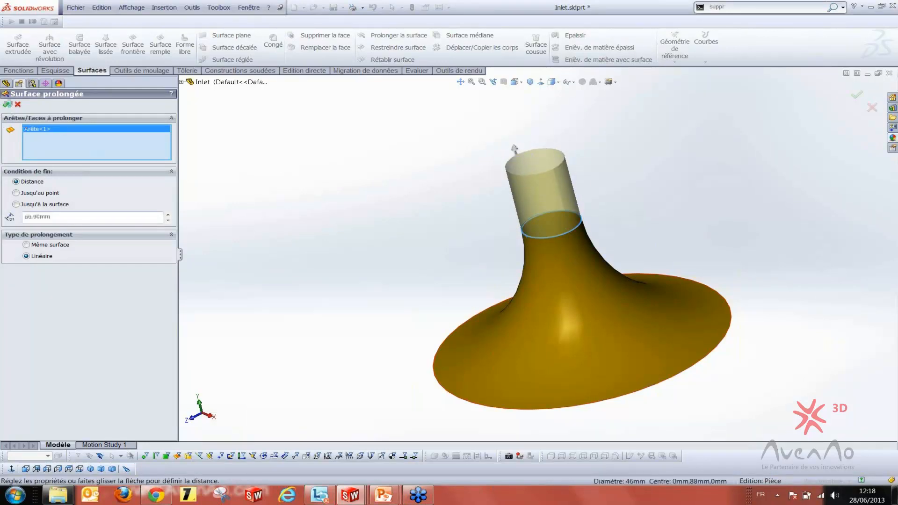
pyautogui.rightClick(367, 166)
# Show the solid body Déplacer la face8 and section the model along the Face plane
pyautogui.click(56, 168)
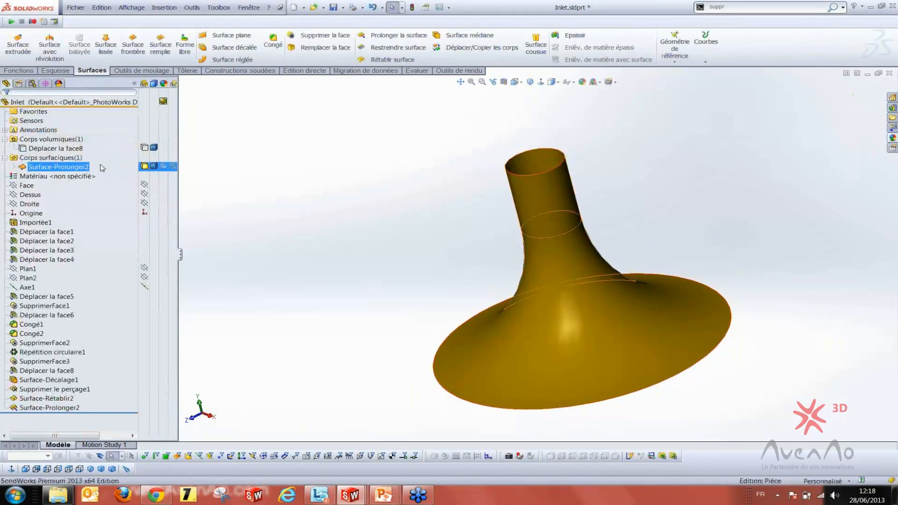
pyautogui.click(145, 148)
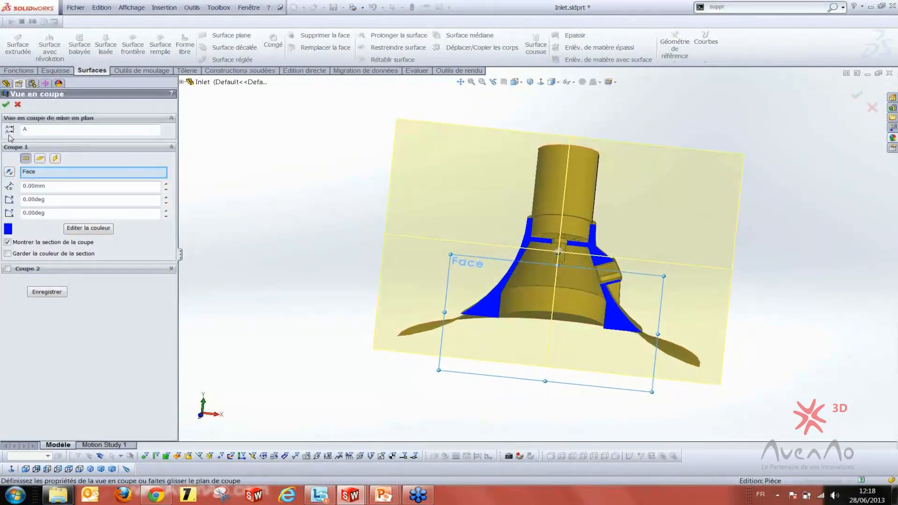
pyautogui.click(4, 105)
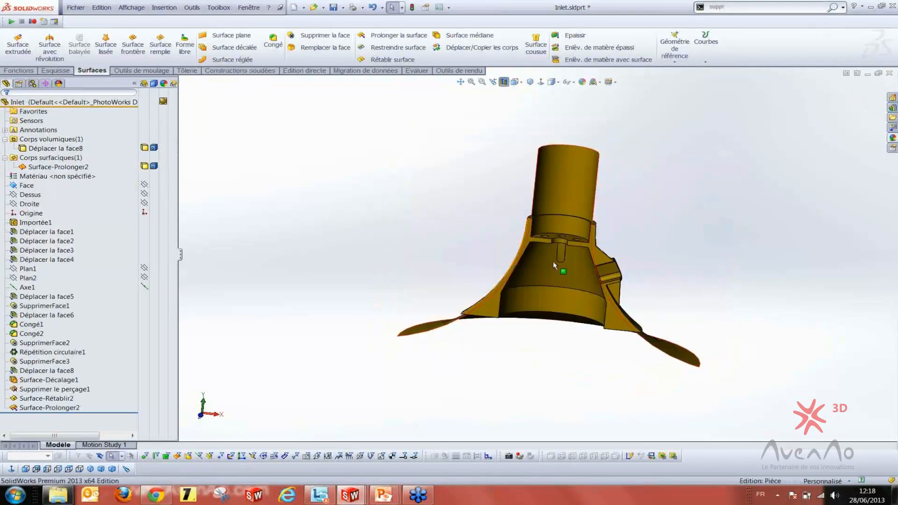
pyautogui.moveTo(541, 230); pyautogui.dragTo(546, 280, button='middle')
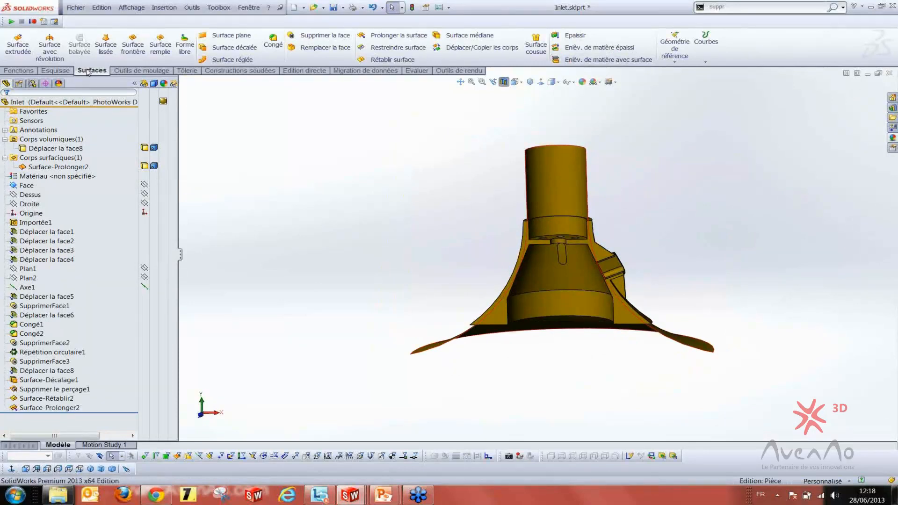
# Cut the solid body with the extended surface Surface-Prolonger2, removing the material on its inner side
pyautogui.click(604, 59)
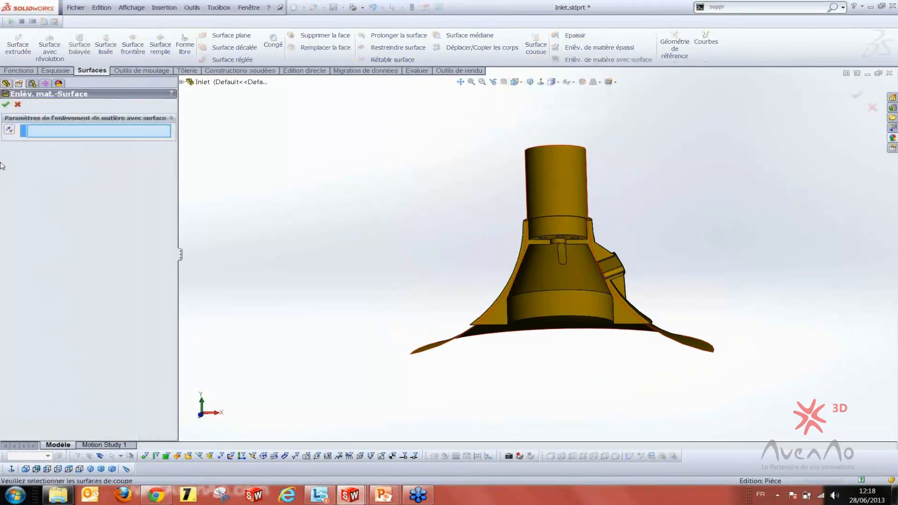
pyautogui.click(564, 172)
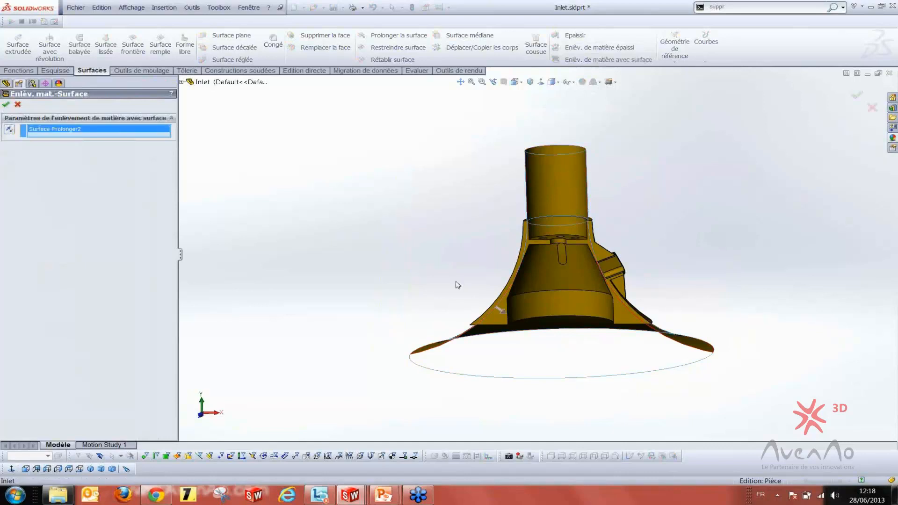
pyautogui.scroll(3, 458, 285)
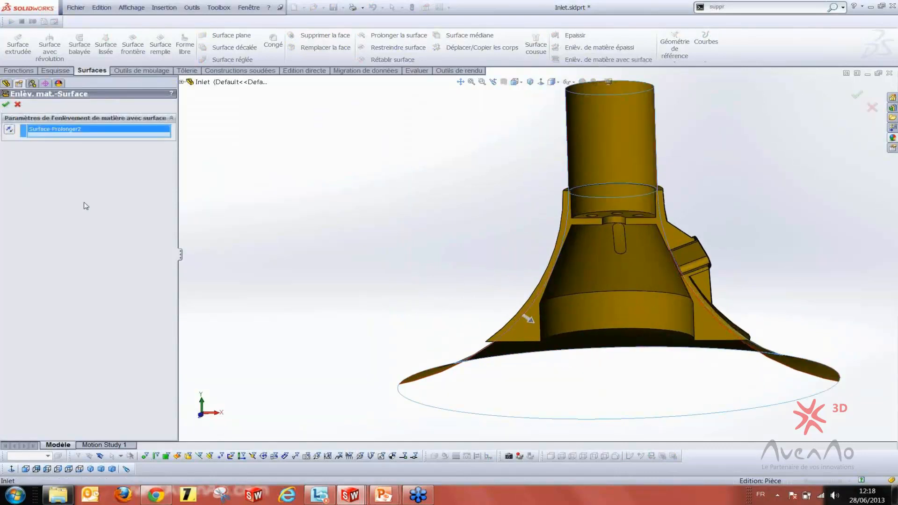
pyautogui.click(6, 105)
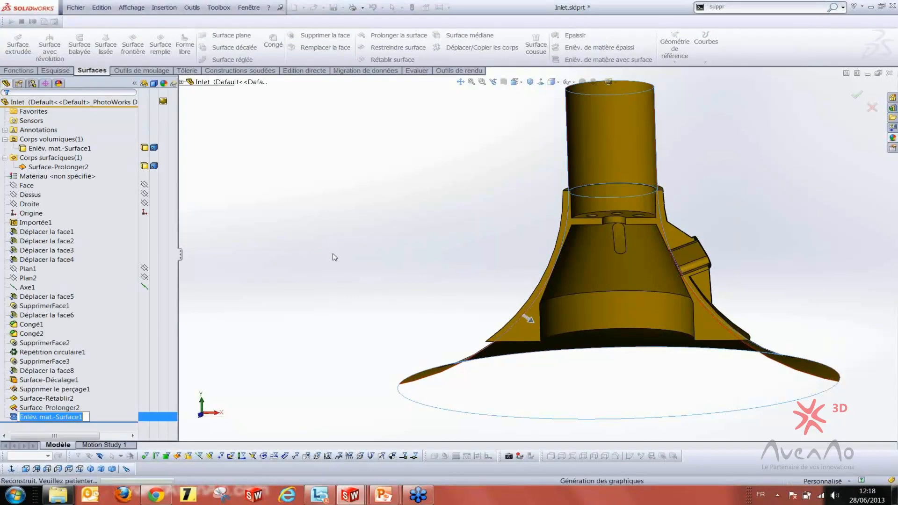
# Hide the surface body Surface-Prolonger2, inspect the sectioned interior, and turn off the section view
pyautogui.moveTo(451, 268); pyautogui.dragTo(402, 237, button='middle')
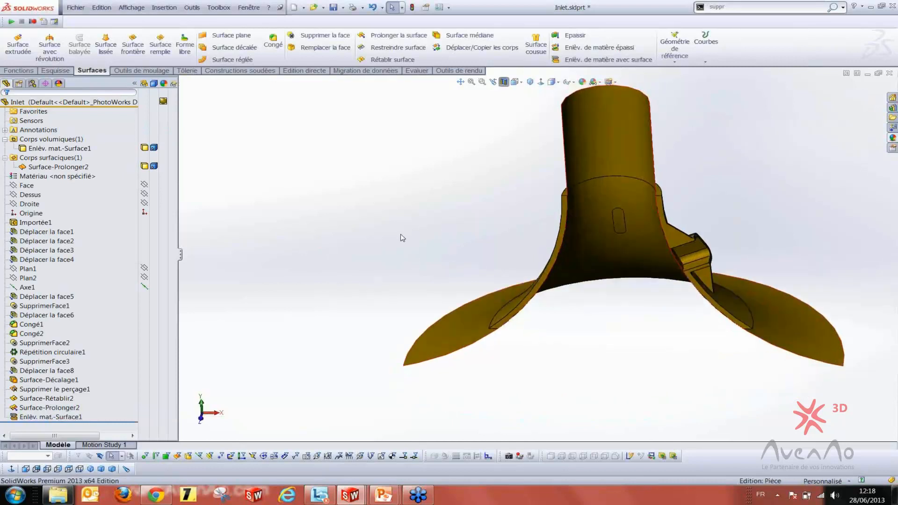
pyautogui.click(145, 167)
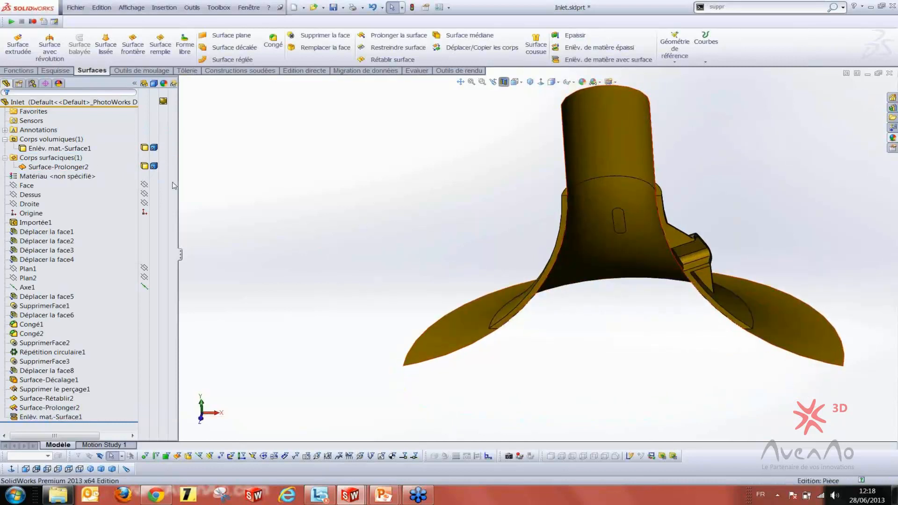
pyautogui.click(441, 262)
pyautogui.moveTo(441, 262); pyautogui.dragTo(554, 253, button='middle')
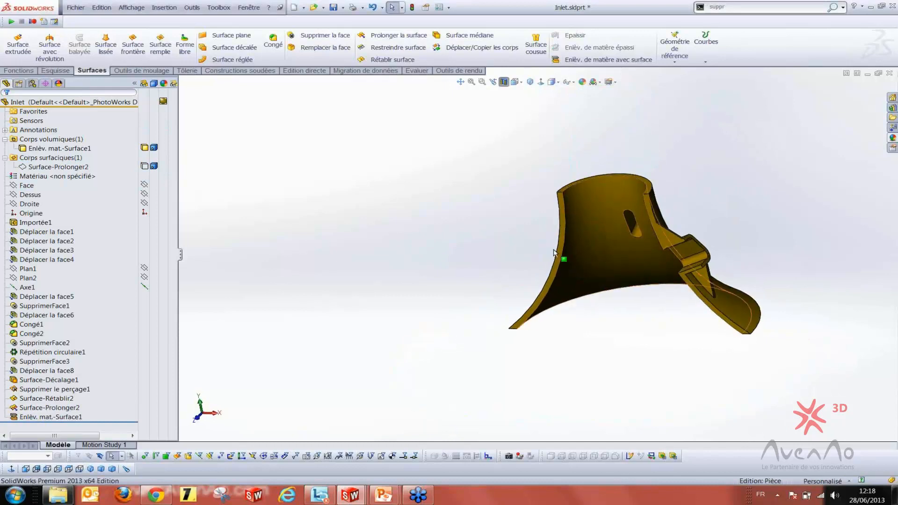
pyautogui.click(503, 82)
# Examine the hollowed solid's exterior features and its lower rim, selecting the outer base edge
pyautogui.moveTo(499, 266); pyautogui.dragTo(421, 320, button='middle')
pyautogui.scroll(-3, 512, 335)
pyautogui.moveTo(512, 336); pyautogui.dragTo(490, 354, button='middle')
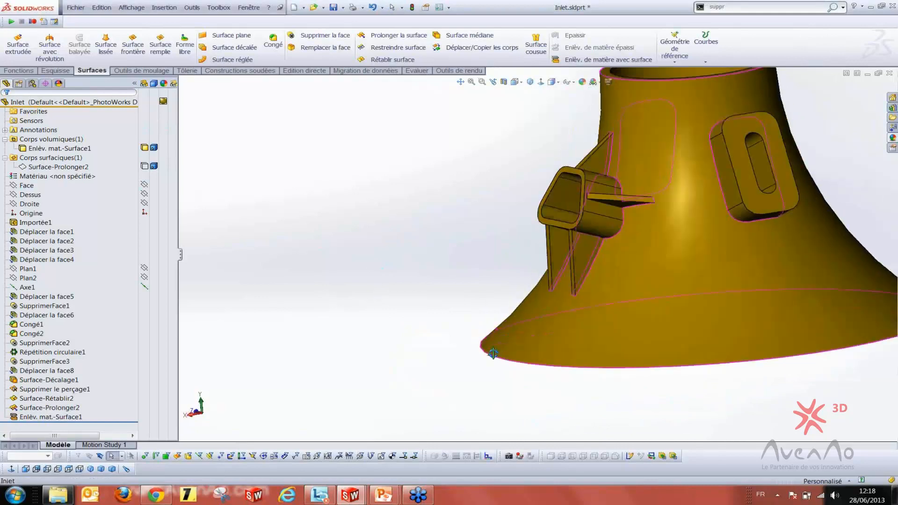
pyautogui.scroll(5, 526, 323)
pyautogui.moveTo(526, 311)
pyautogui.mouseDown(button='middle')
pyautogui.moveTo(549, 331)
pyautogui.moveTo(505, 250)
pyautogui.moveTo(521, 297)
pyautogui.mouseUp(button='middle')
pyautogui.scroll(-5, 515, 281)
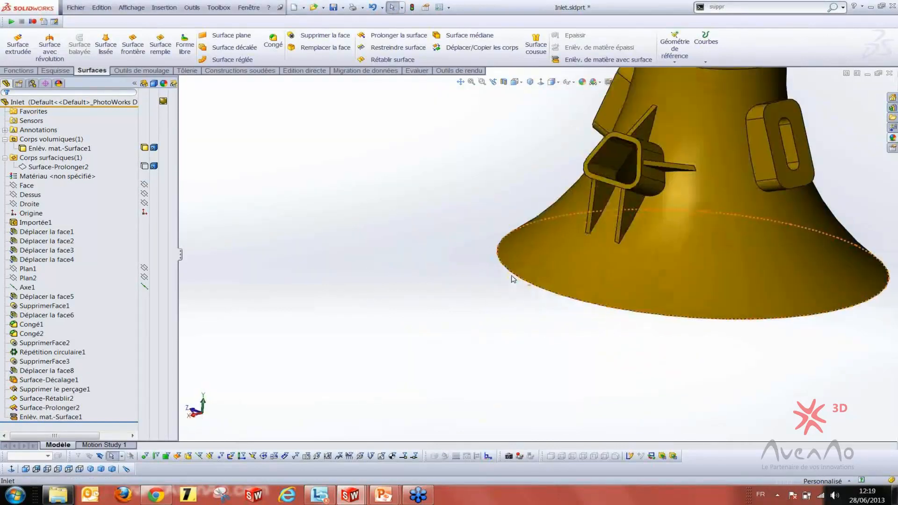
pyautogui.click(515, 276)
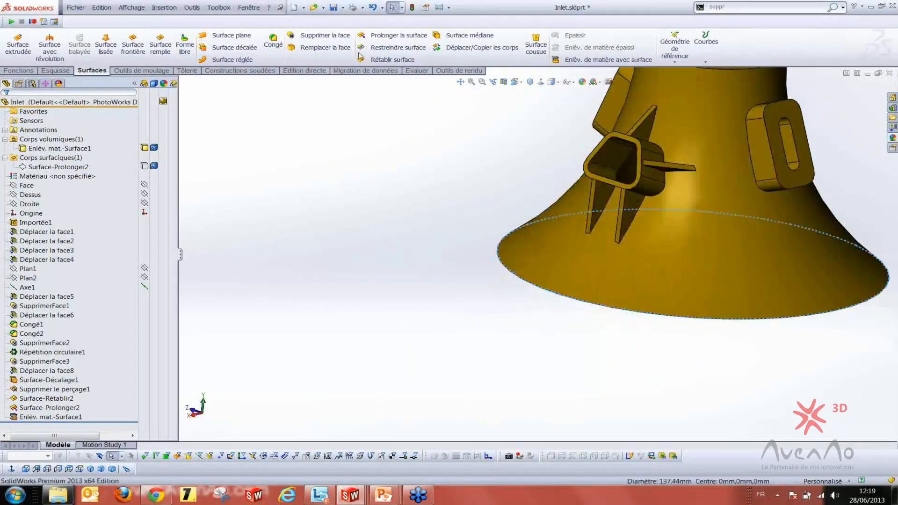
pyautogui.moveTo(407, 303); pyautogui.dragTo(321, 239, button='middle')
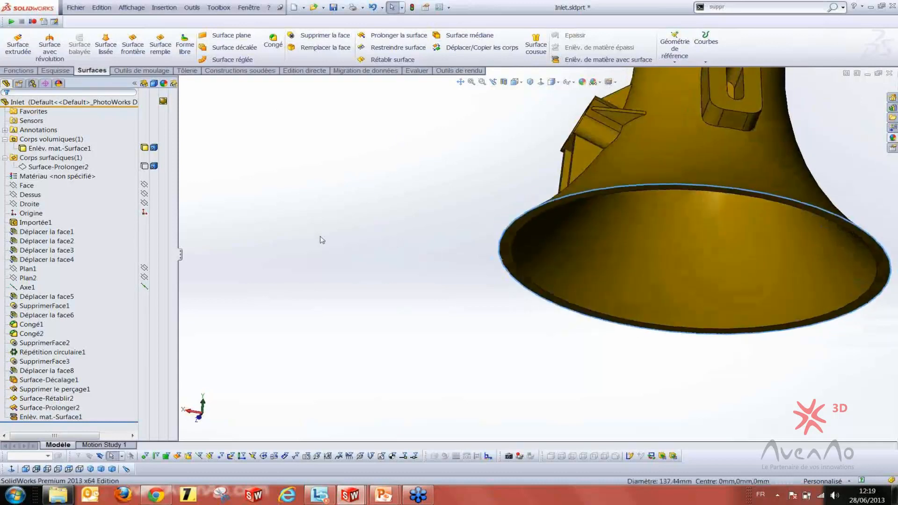
# Add a full round fillet to the lower rim, using its inner face, flat annular rim face and outer flared face
pyautogui.click(274, 41)
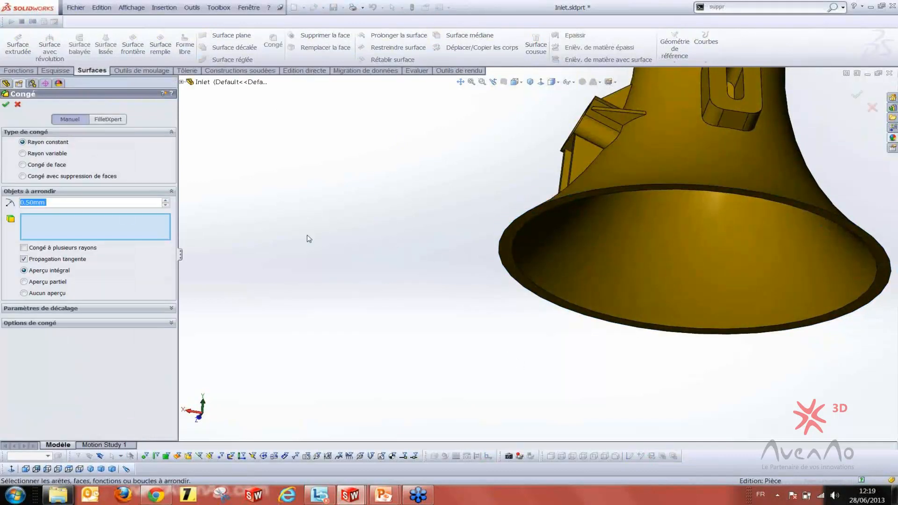
pyautogui.click(40, 176)
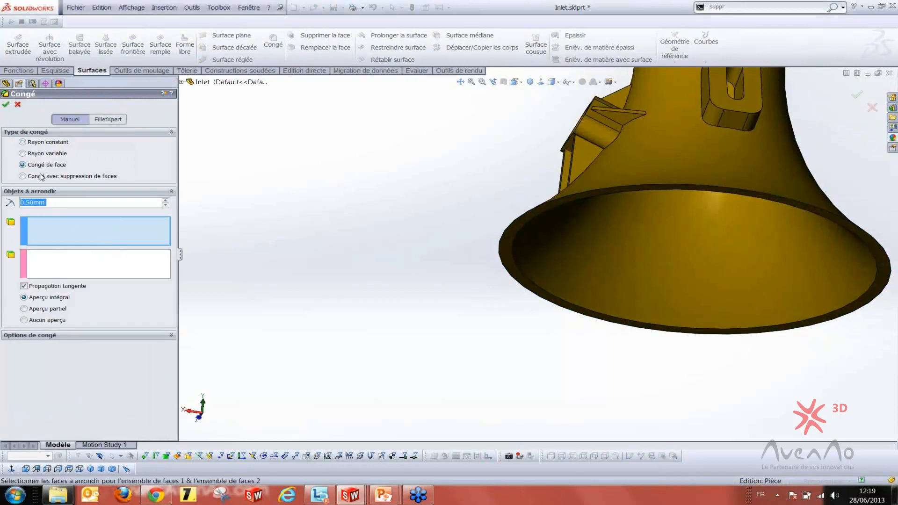
pyautogui.click(562, 242)
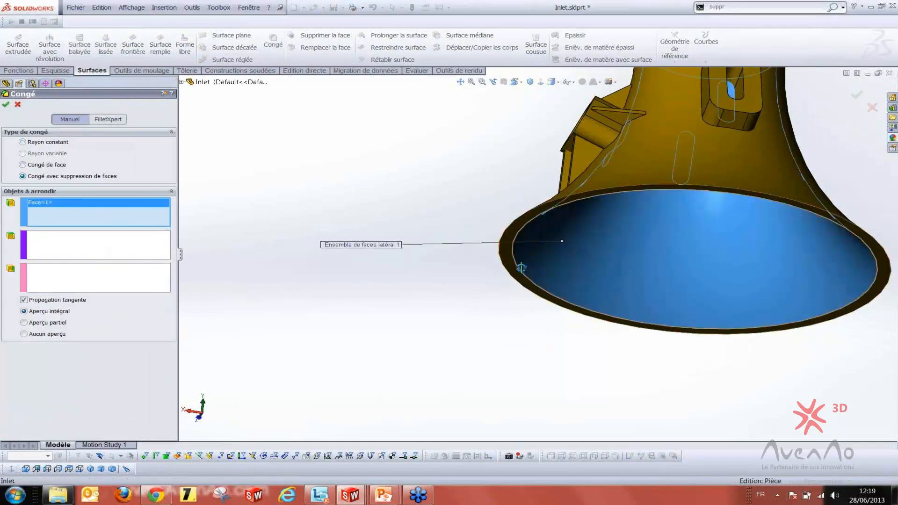
pyautogui.moveTo(525, 267); pyautogui.dragTo(507, 240, button='middle')
pyautogui.click(121, 241)
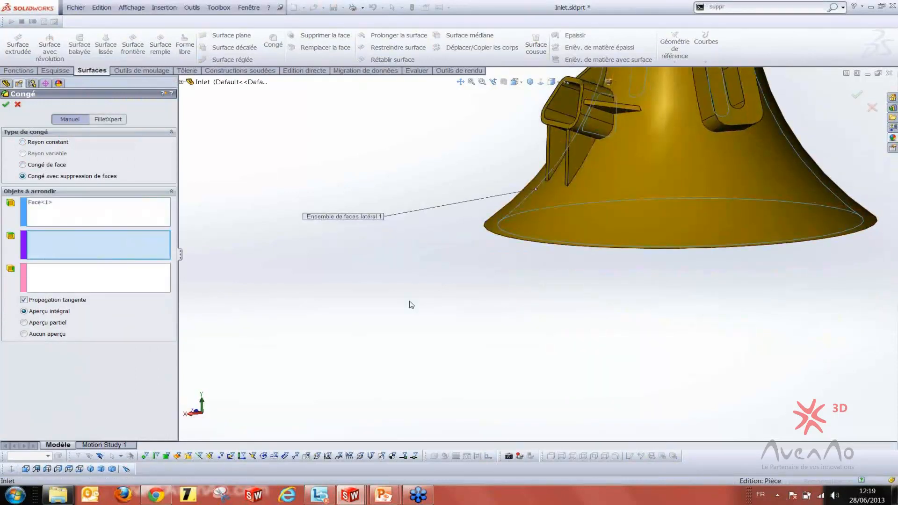
pyautogui.moveTo(411, 304); pyautogui.dragTo(510, 201, button='middle')
pyautogui.click(506, 197)
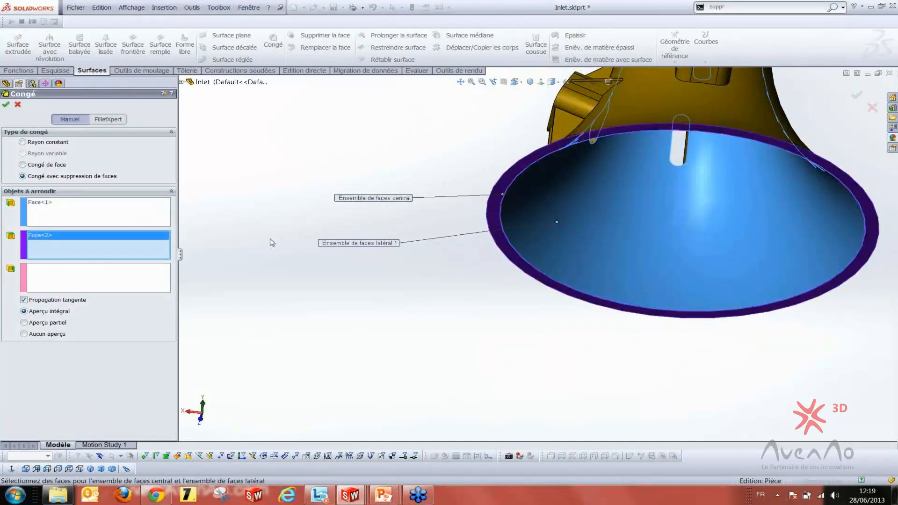
pyautogui.moveTo(271, 241); pyautogui.dragTo(279, 275, button='middle')
pyautogui.click(63, 286)
pyautogui.click(617, 178)
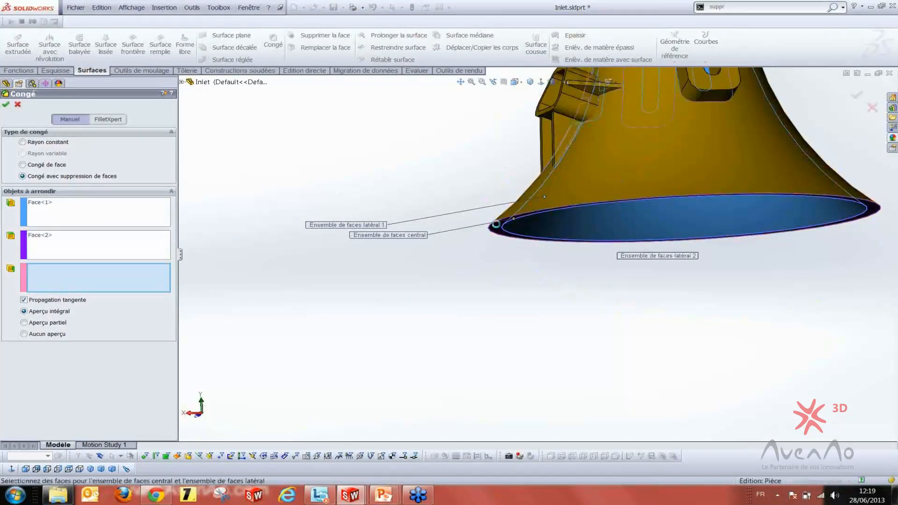
pyautogui.moveTo(397, 258); pyautogui.dragTo(580, 271, button='middle')
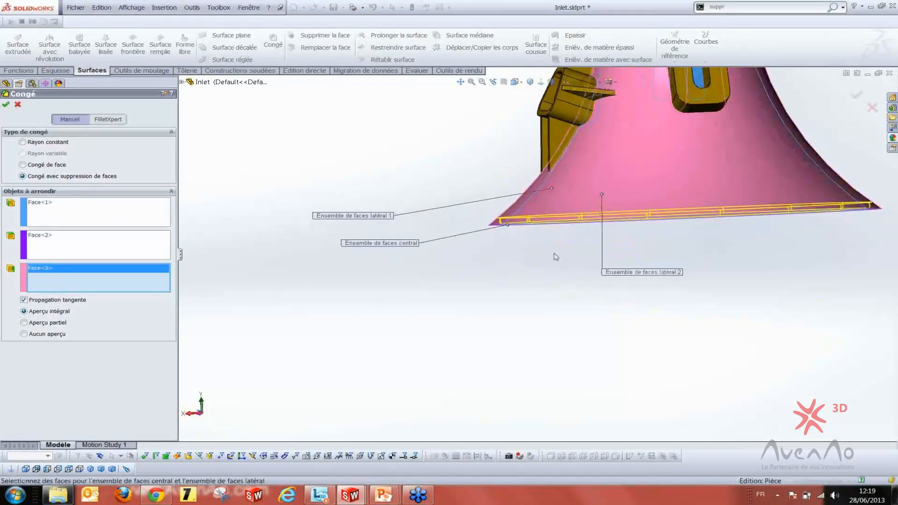
pyautogui.click(5, 105)
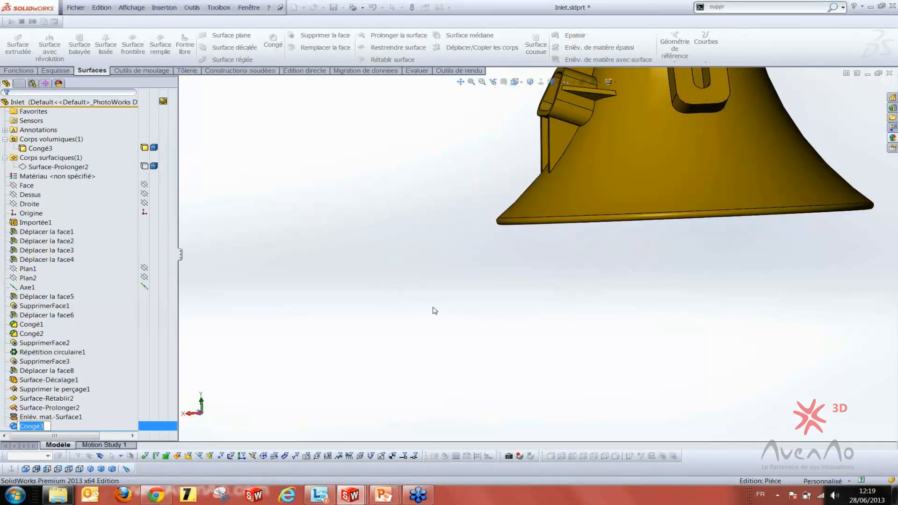
pyautogui.scroll(1, 416, 335)
pyautogui.scroll(2, 417, 335)
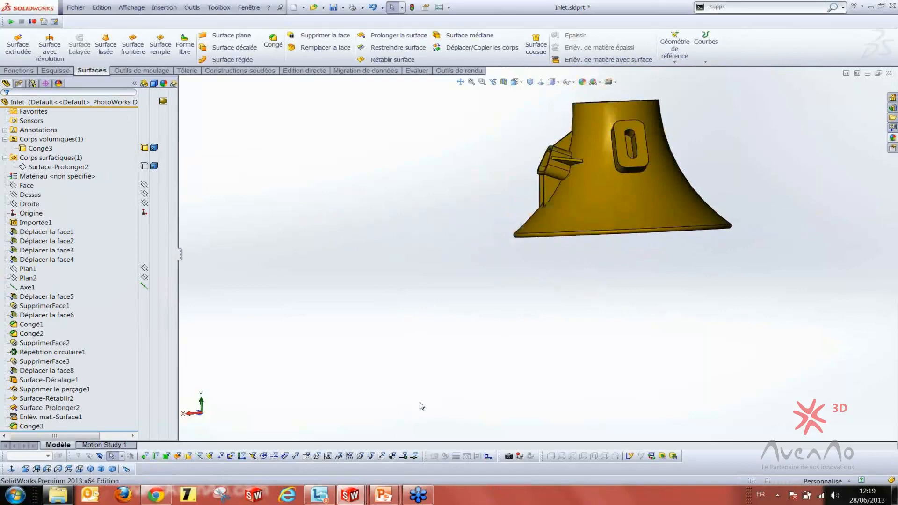
# Switch to the PowerPoint slide show and advance to the Tôlerie slide with its bracket images
pyautogui.hotkey('ctrl', 'Tab')
pyautogui.press('super+Tab')
pyautogui.press('super+Tab')
pyautogui.click(385, 269)
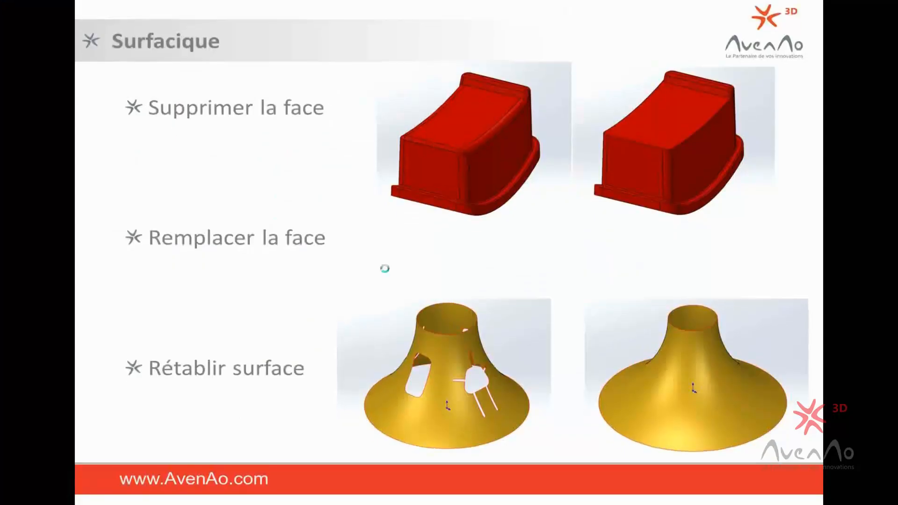
pyautogui.scroll(1, 302, 213)
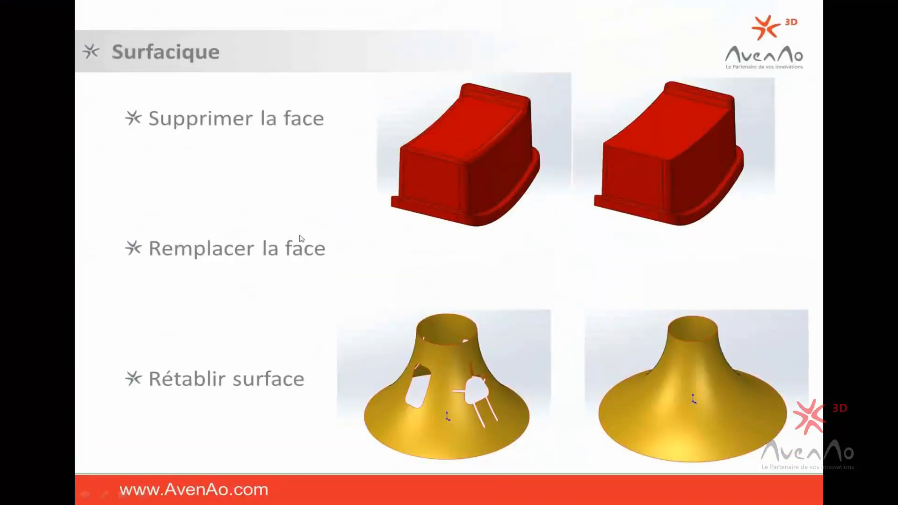
pyautogui.click(377, 326)
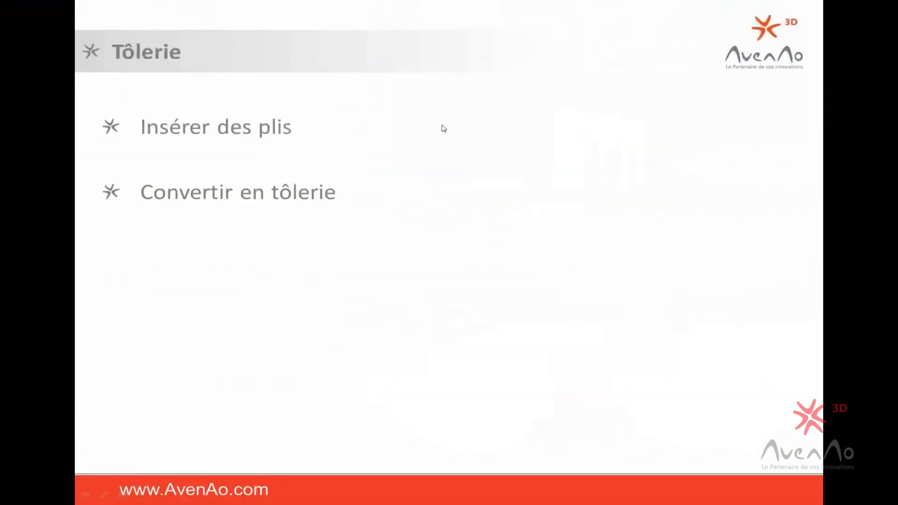
pyautogui.click(396, 152)
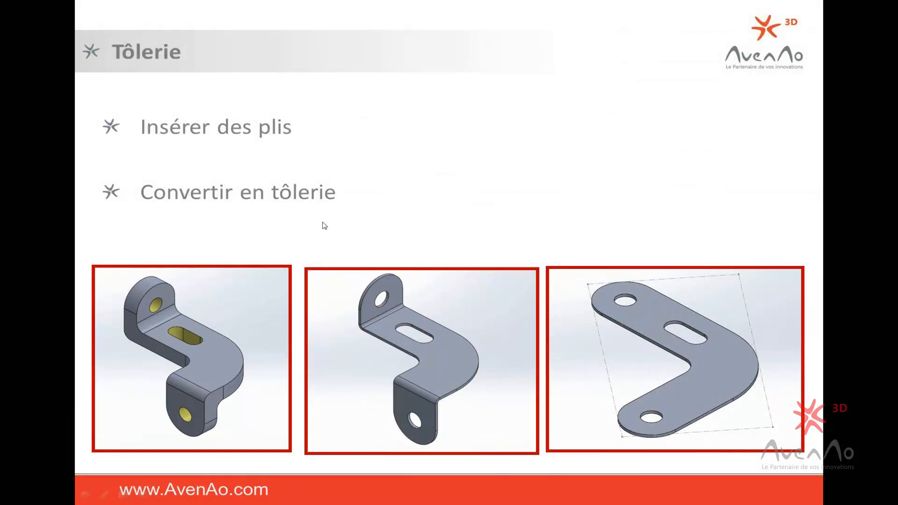
# Switch from the slide show back to the Inlet part in SolidWorks
pyautogui.press('super+Tab')
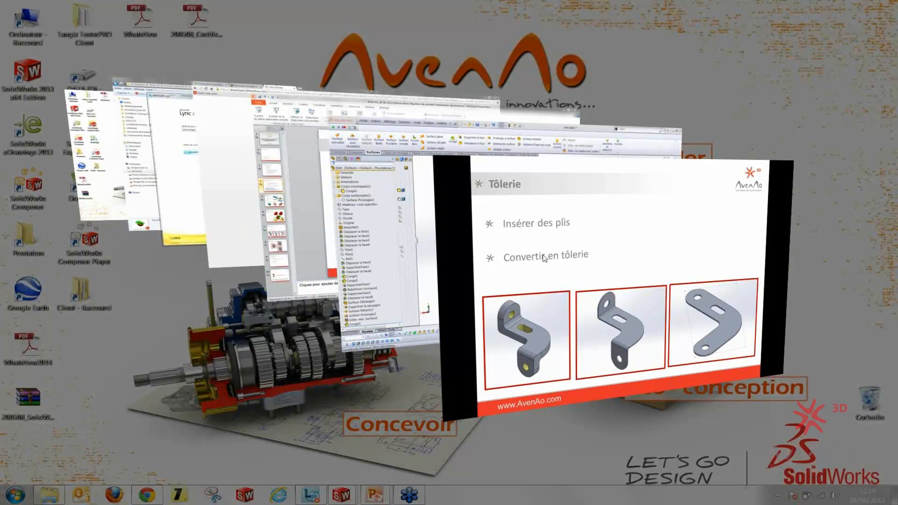
pyautogui.click(547, 291)
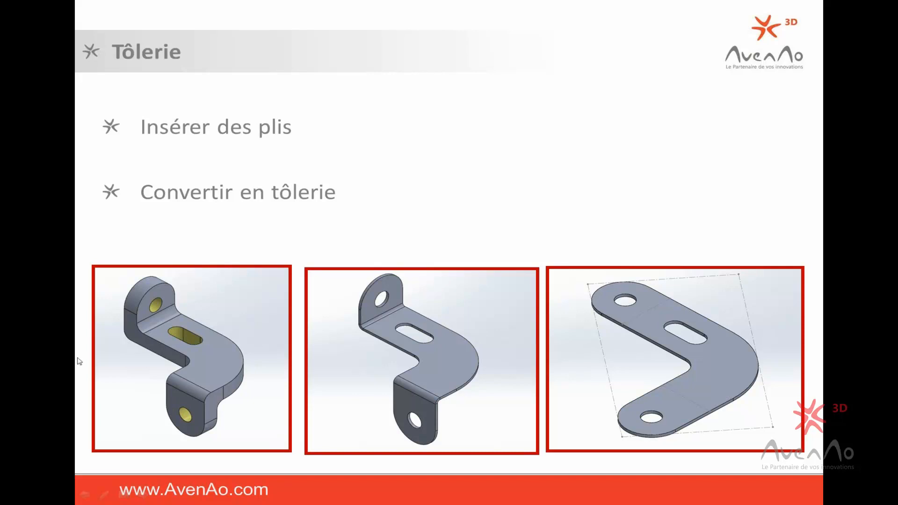
pyautogui.press('super+Tab')
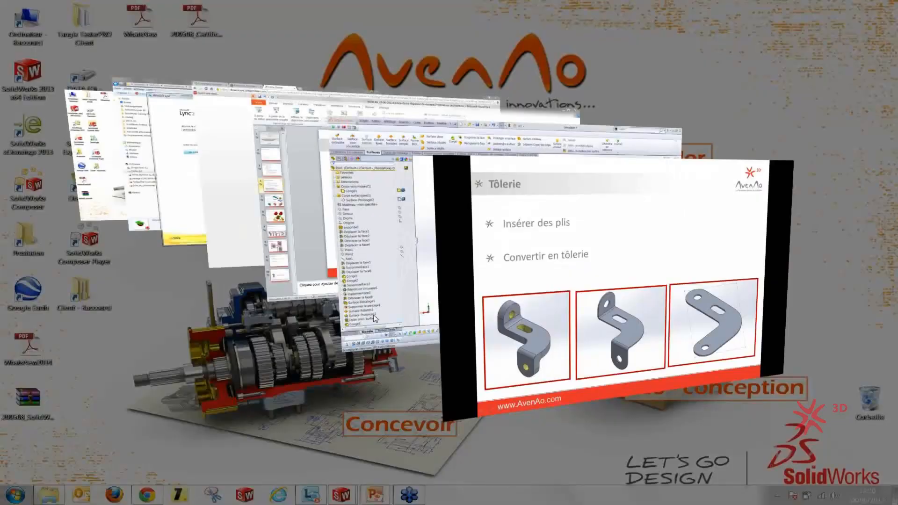
pyautogui.click(374, 318)
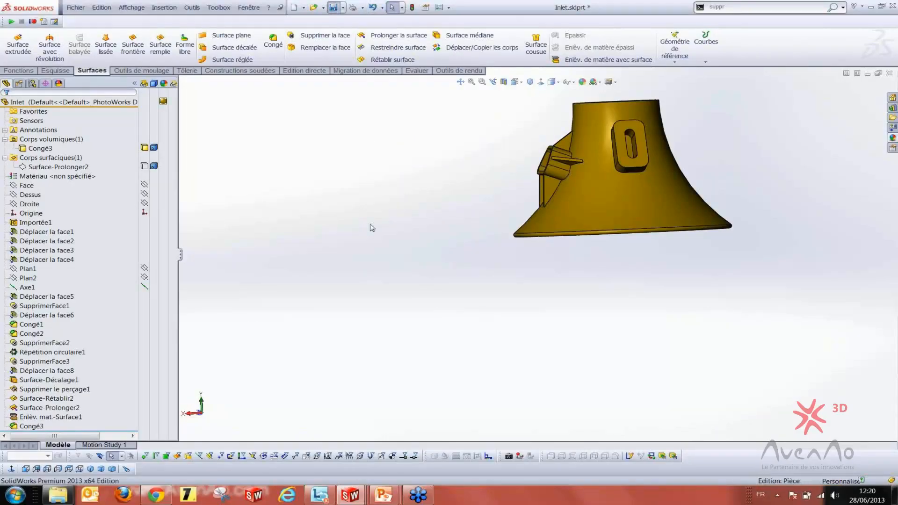
# Save the Inlet part in Parasolid (*.x_t) format in the Tolerie folder, overwriting Legacy Data.x_t
pyautogui.hotkey('ctrl', 's')
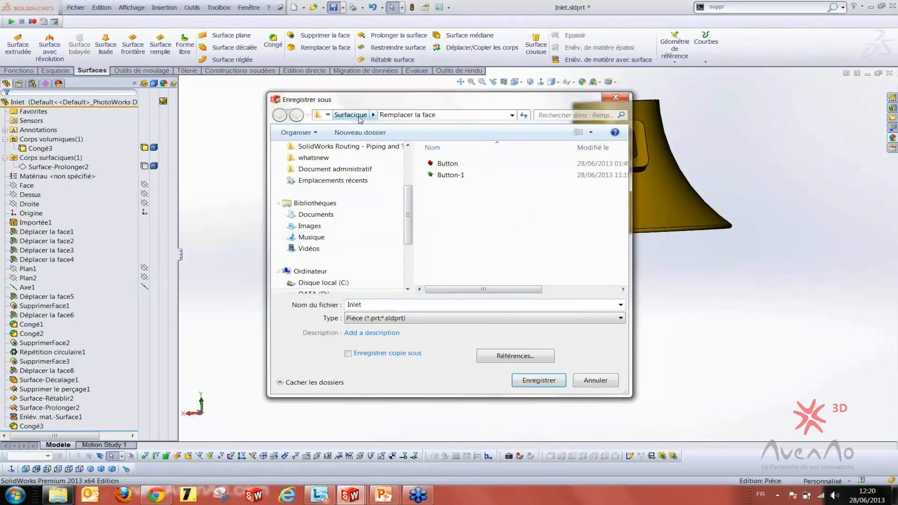
pyautogui.click(351, 115)
pyautogui.click(374, 114)
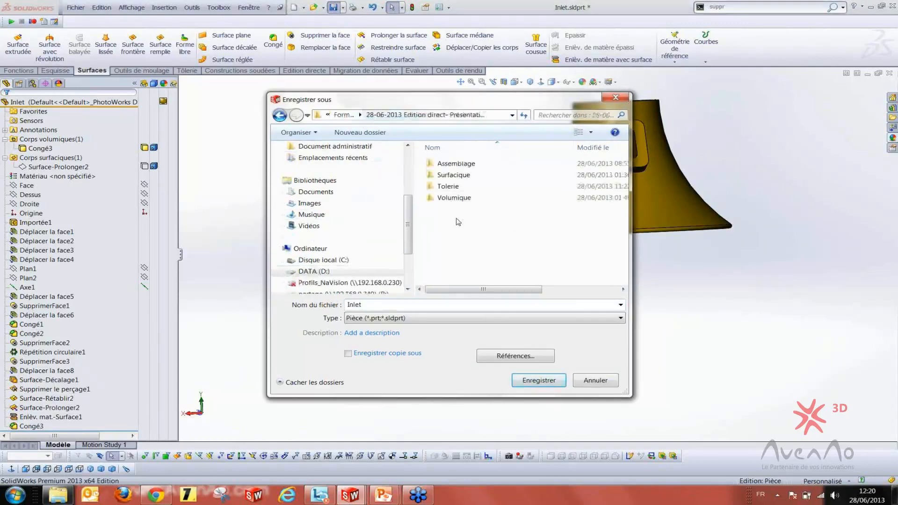
pyautogui.doubleClick(442, 186)
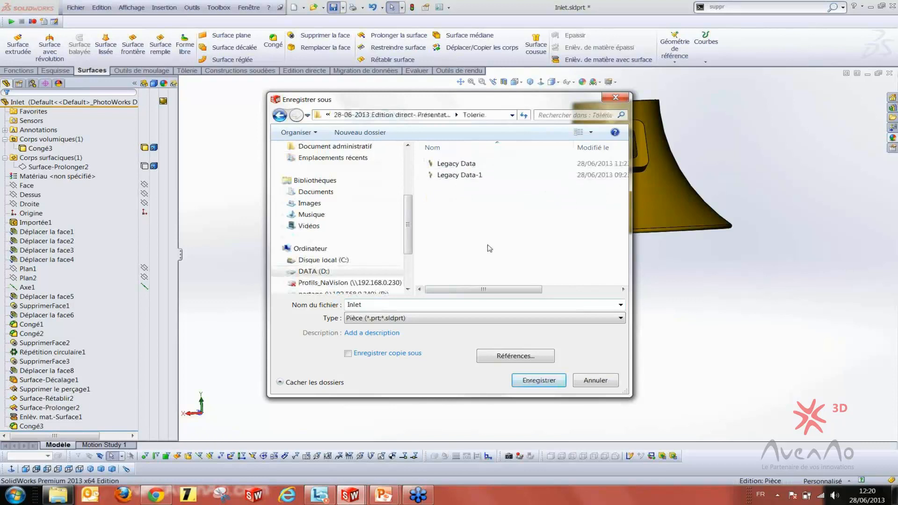
pyautogui.click(463, 320)
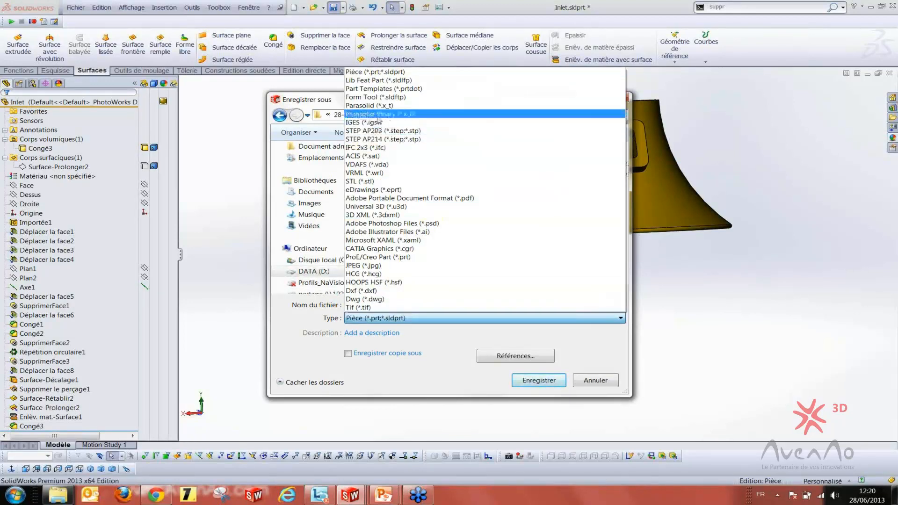
pyautogui.click(393, 113)
pyautogui.click(421, 319)
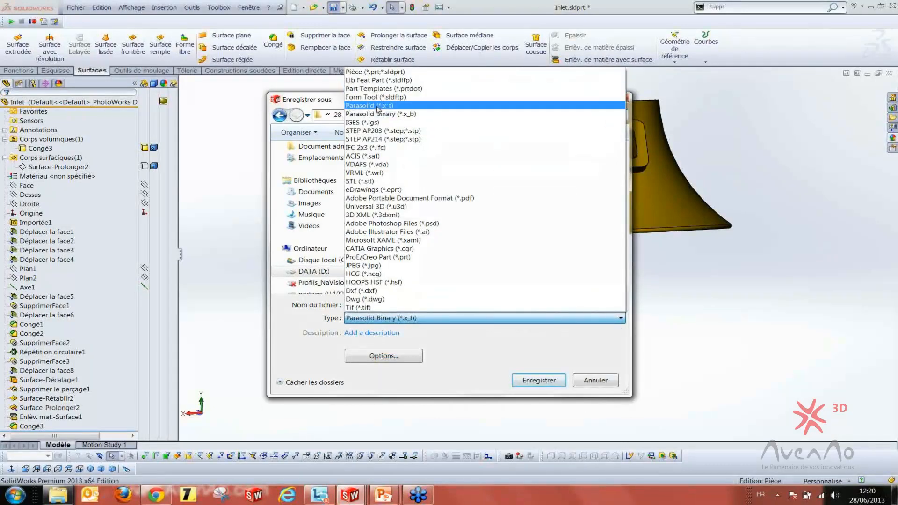
pyautogui.click(379, 105)
pyautogui.doubleClick(447, 165)
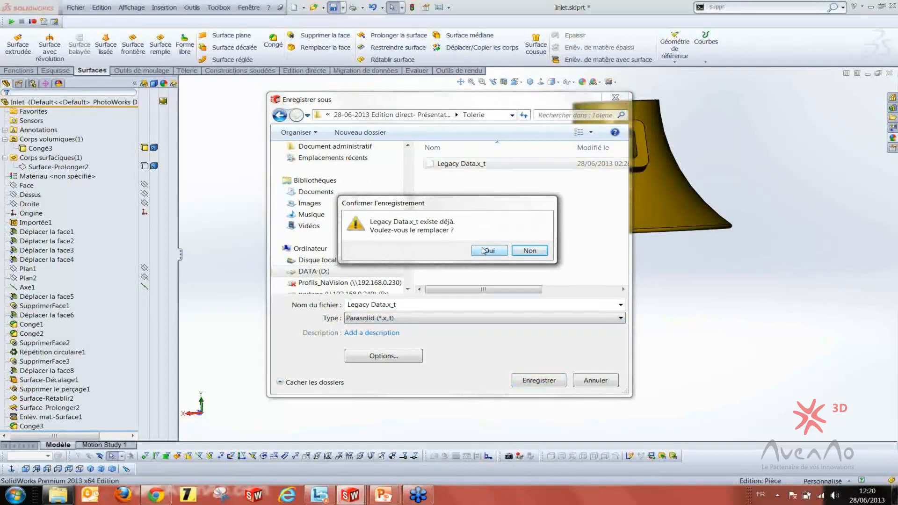
pyautogui.click(484, 251)
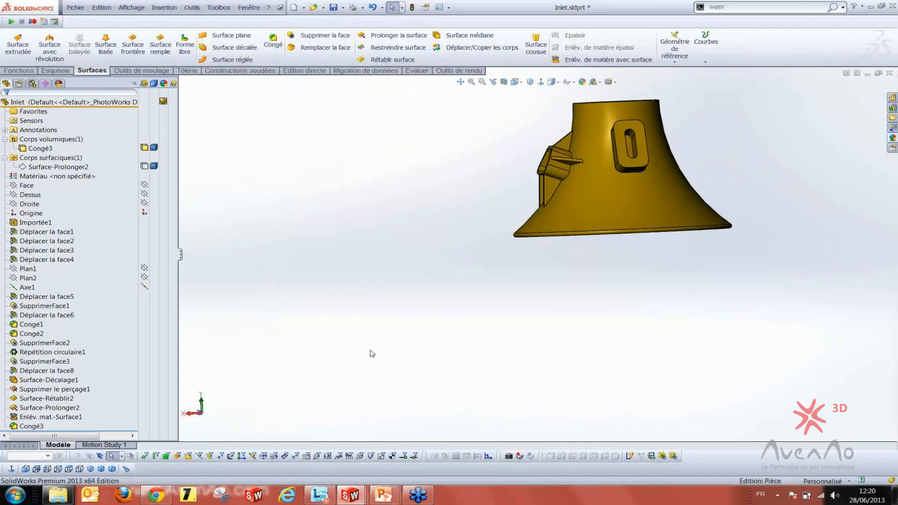
# Open Legacy Data.x_t from the Tolerie folder, decline the import diagnosis, and inspect the imported part
pyautogui.hotkey('ctrl', 'Tab')
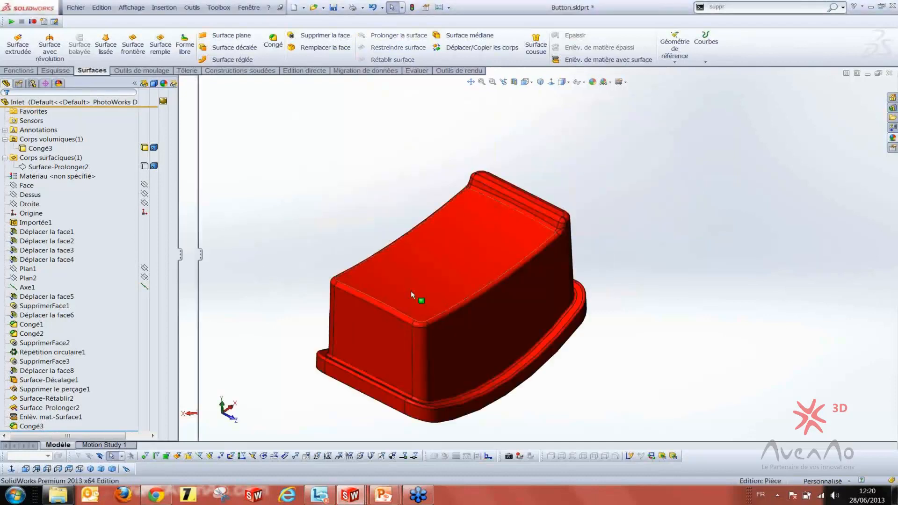
pyautogui.hotkey('ctrl', 'Tab')
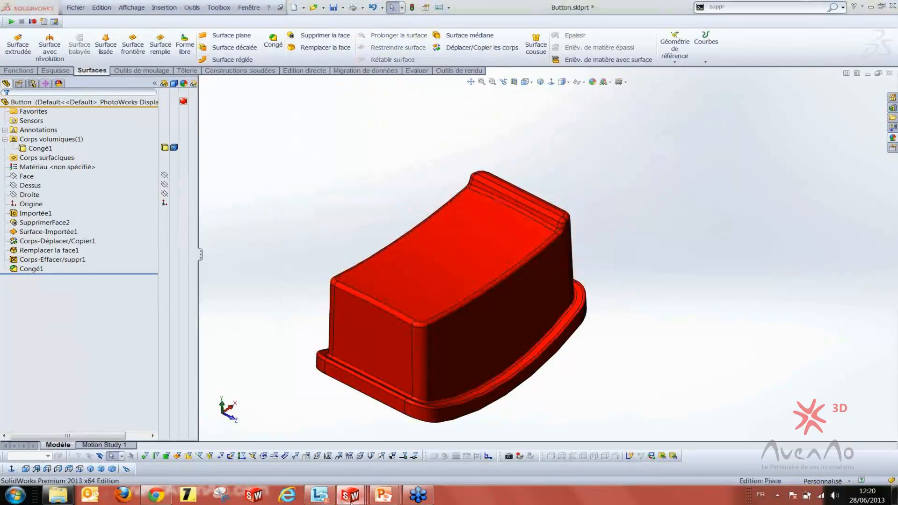
pyautogui.moveTo(350, 495)
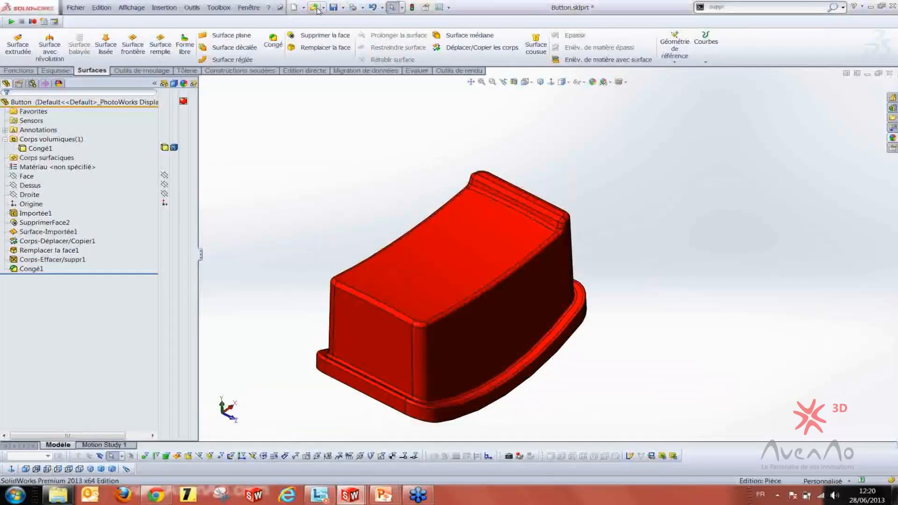
pyautogui.hotkey('ctrl', 'o')
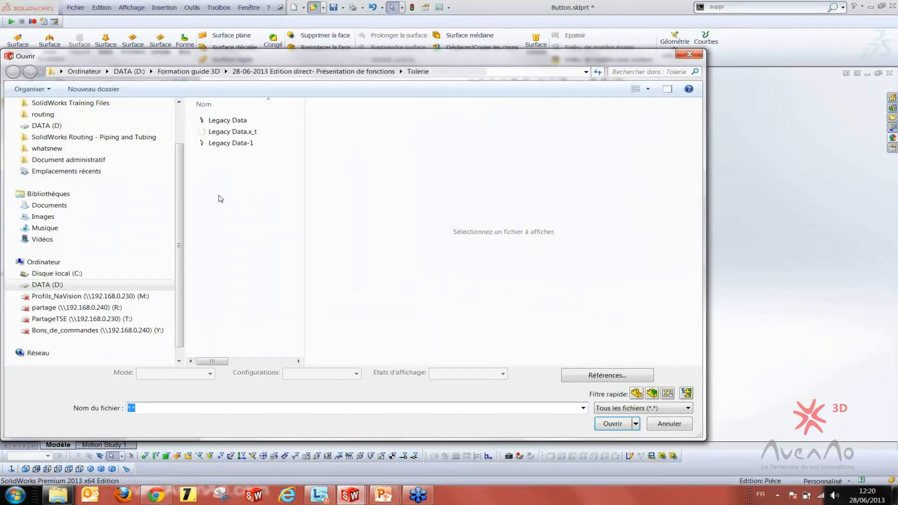
pyautogui.doubleClick(242, 132)
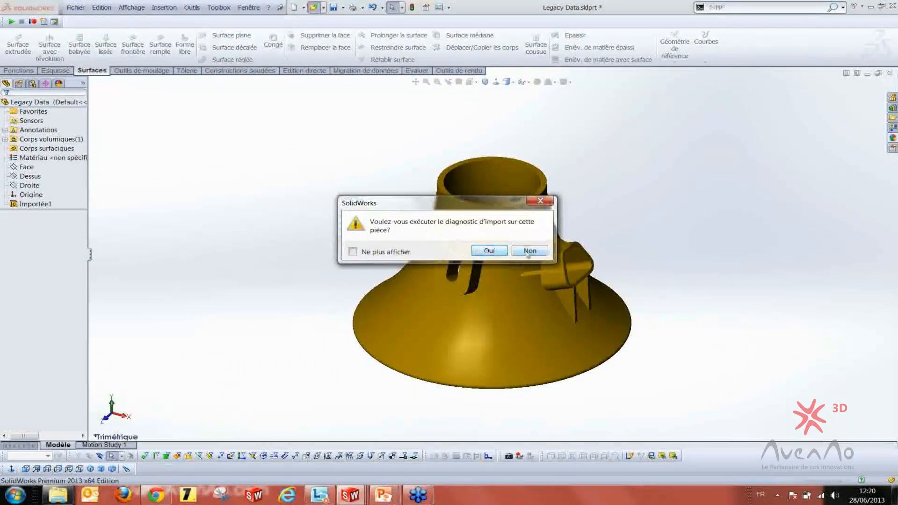
pyautogui.click(528, 252)
pyautogui.click(461, 251)
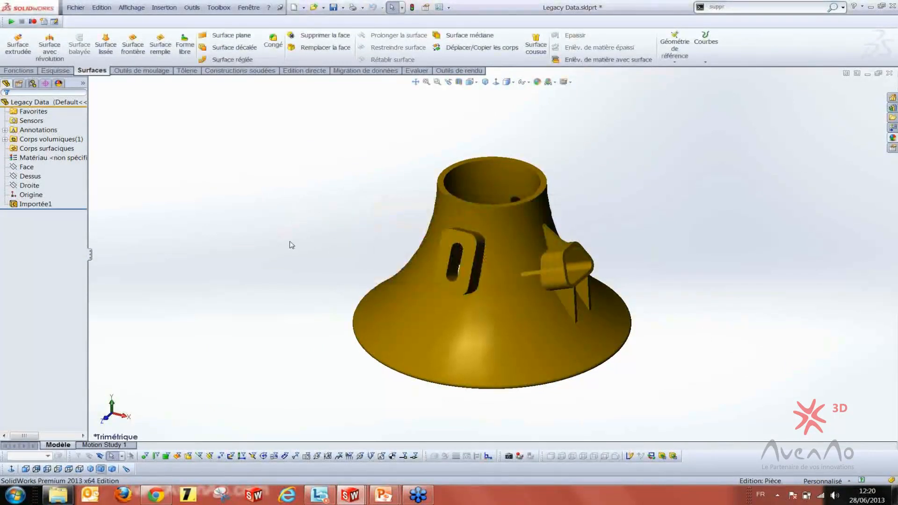
pyautogui.moveTo(387, 245); pyautogui.dragTo(334, 232, button='middle')
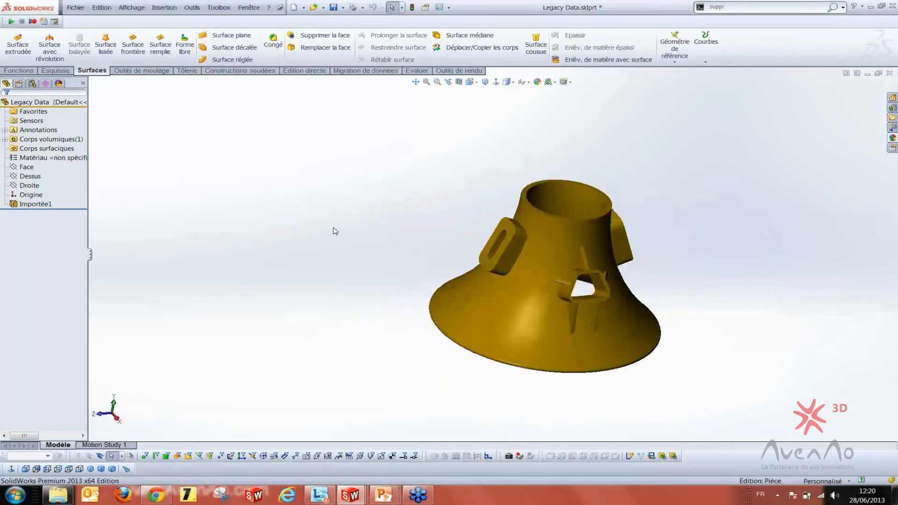
# Close the open Legacy Data, Button, Inlet, Base and Poignée parts without saving their changes
pyautogui.hotkey('ctrl', 'Tab')
pyautogui.click(361, 497)
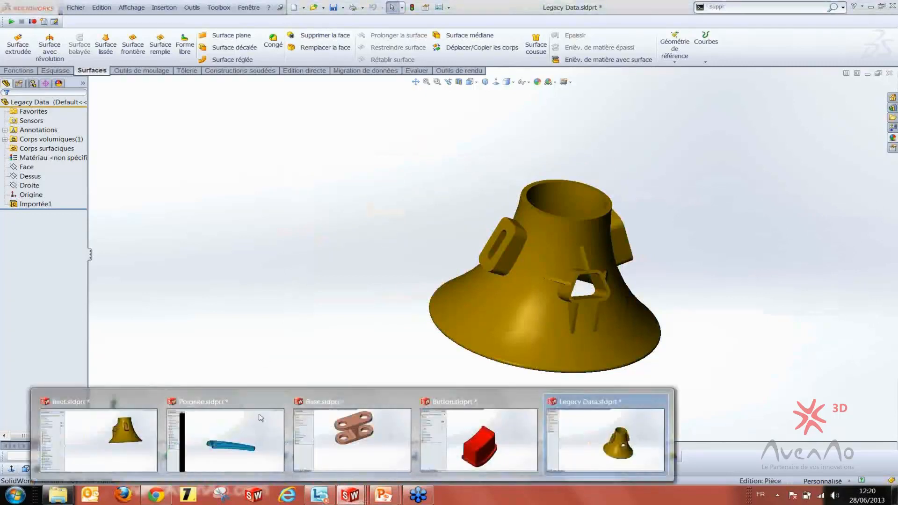
pyautogui.click(220, 270)
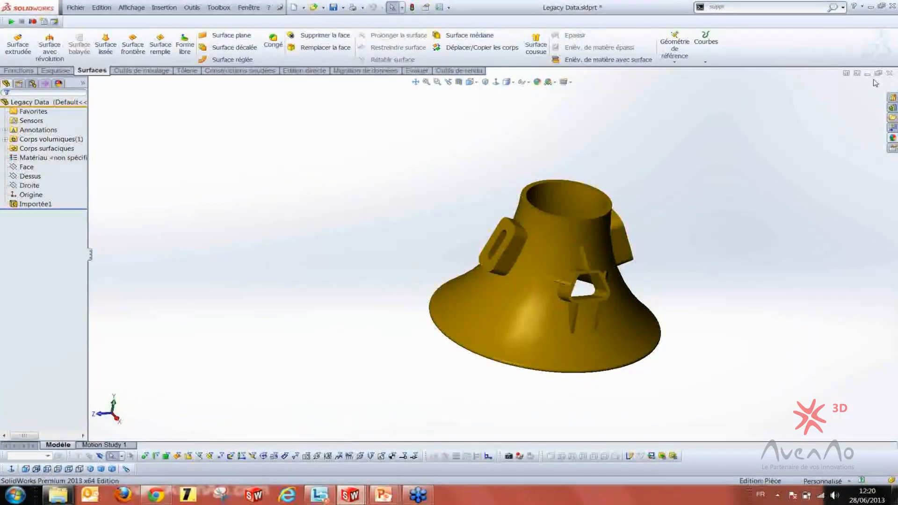
pyautogui.click(890, 74)
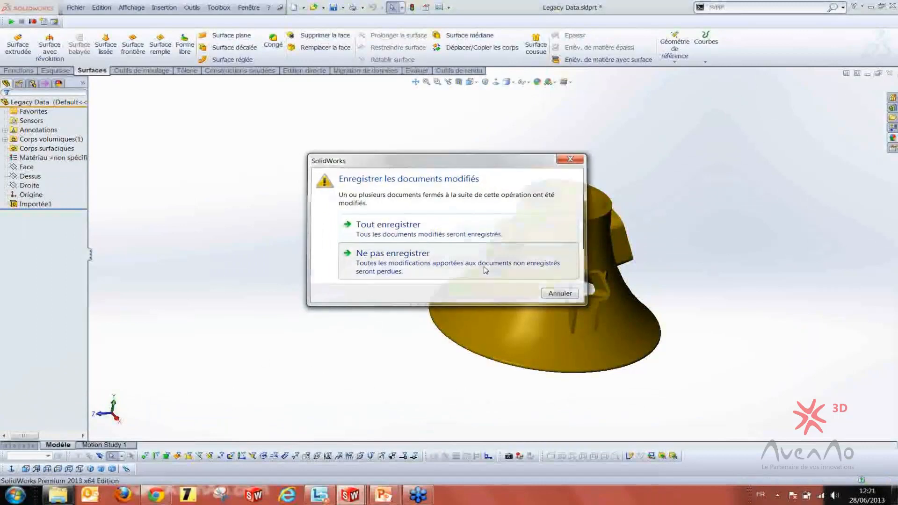
pyautogui.click(358, 253)
pyautogui.click(890, 74)
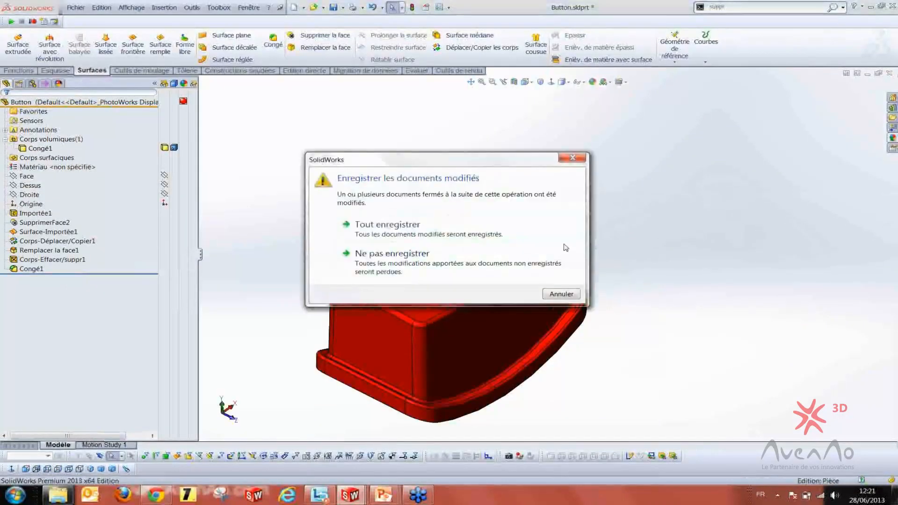
pyautogui.click(487, 263)
pyautogui.click(890, 73)
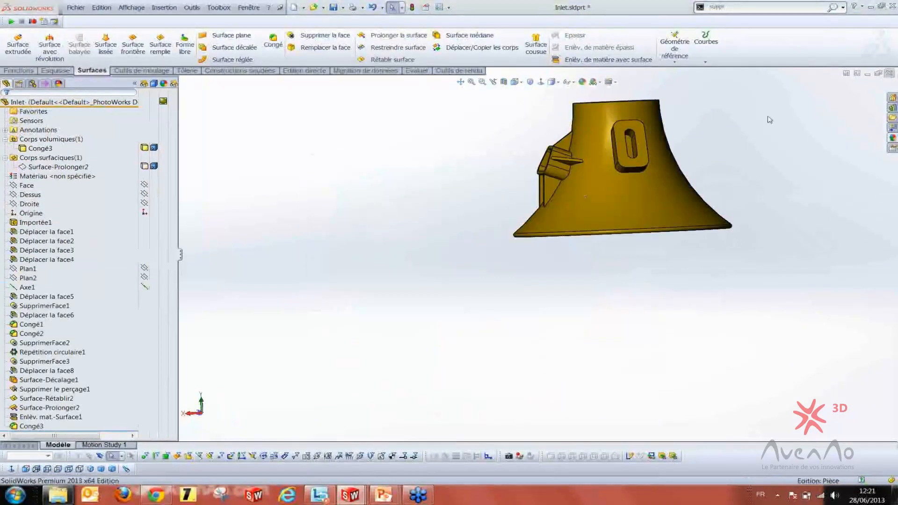
pyautogui.click(479, 253)
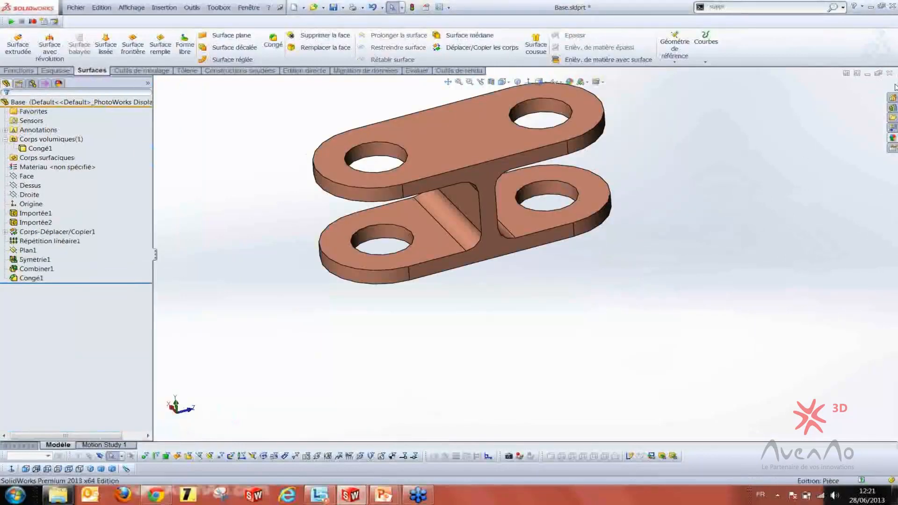
pyautogui.click(890, 73)
pyautogui.click(438, 255)
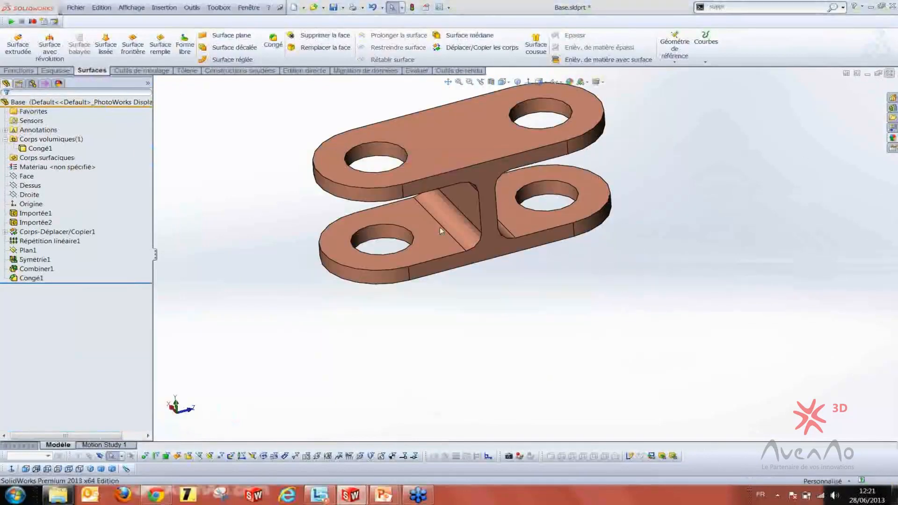
pyautogui.click(890, 73)
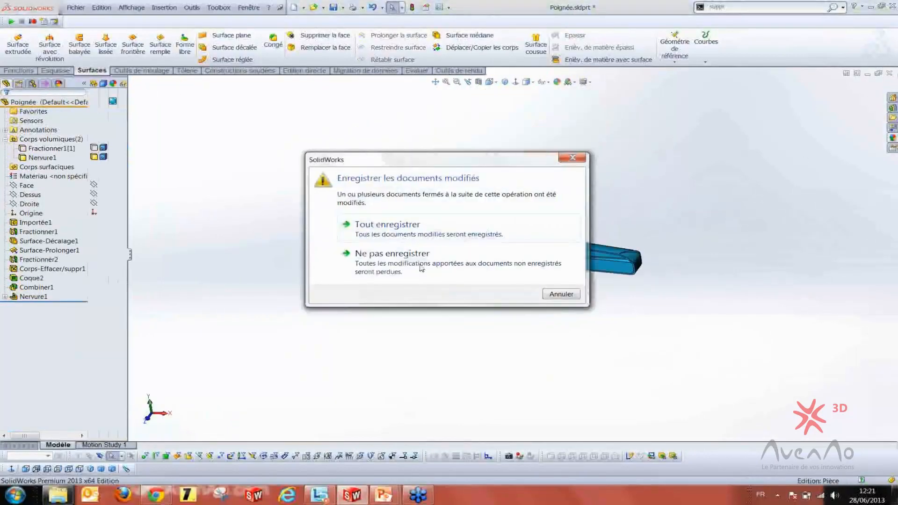
pyautogui.click(416, 256)
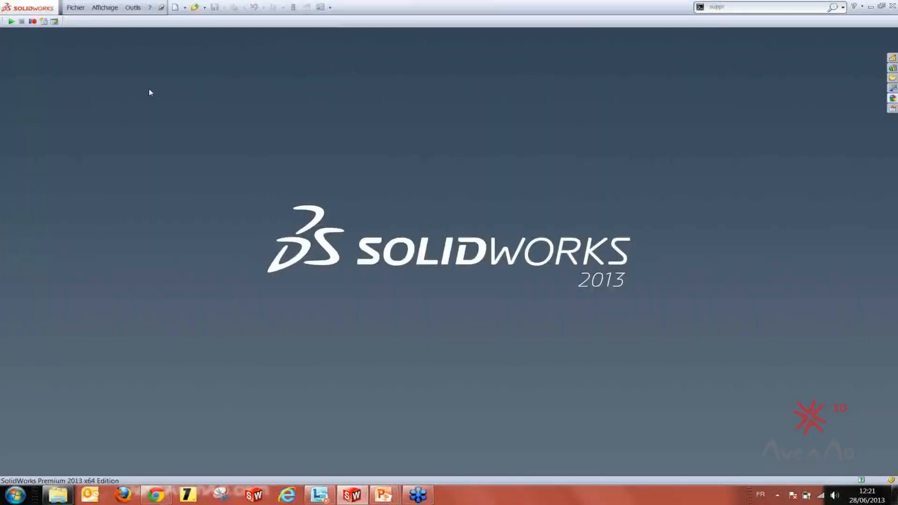
pyautogui.click(196, 8)
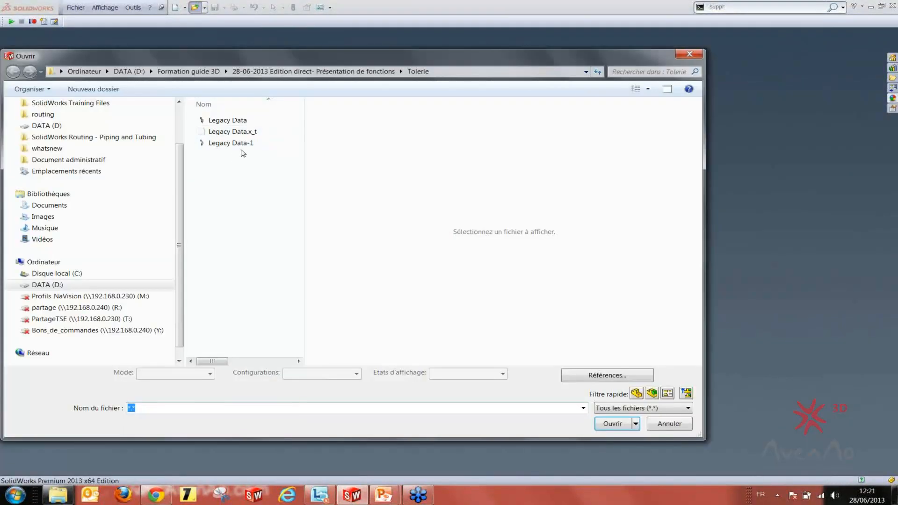
pyautogui.click(233, 132)
pyautogui.doubleClick(233, 133)
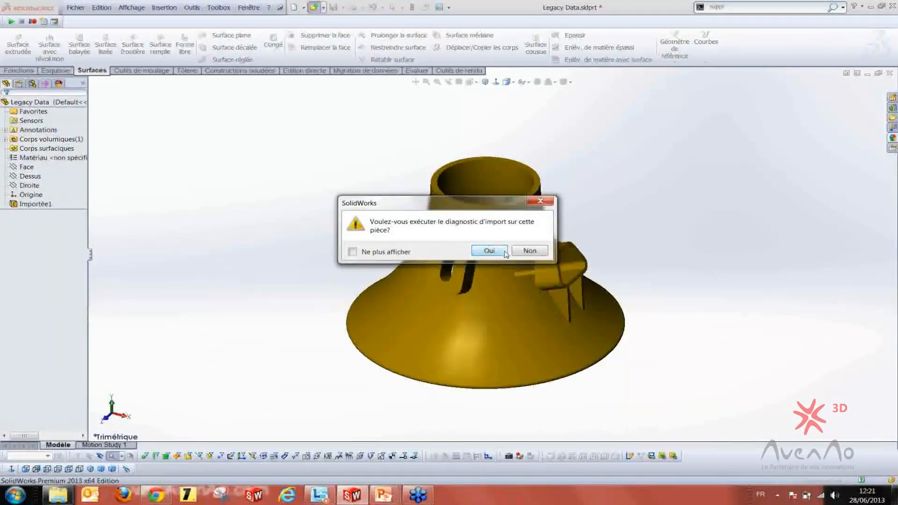
pyautogui.click(525, 253)
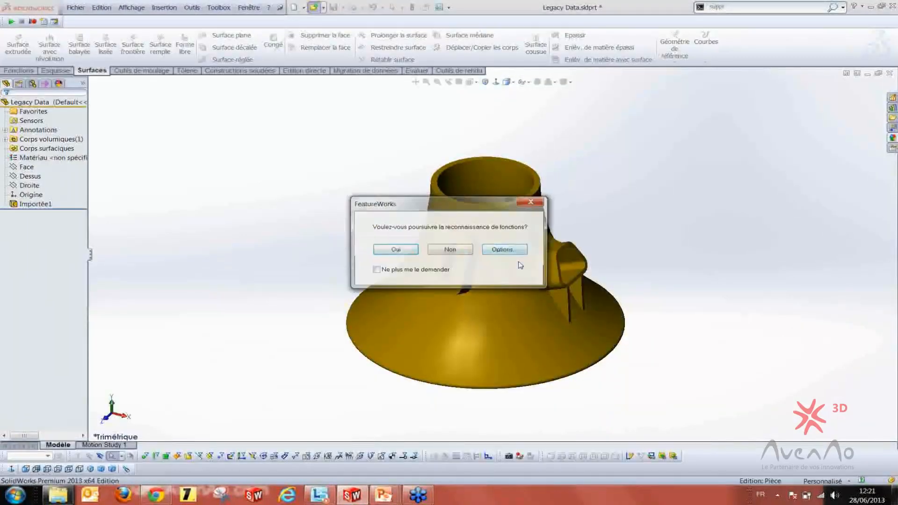
pyautogui.click(452, 248)
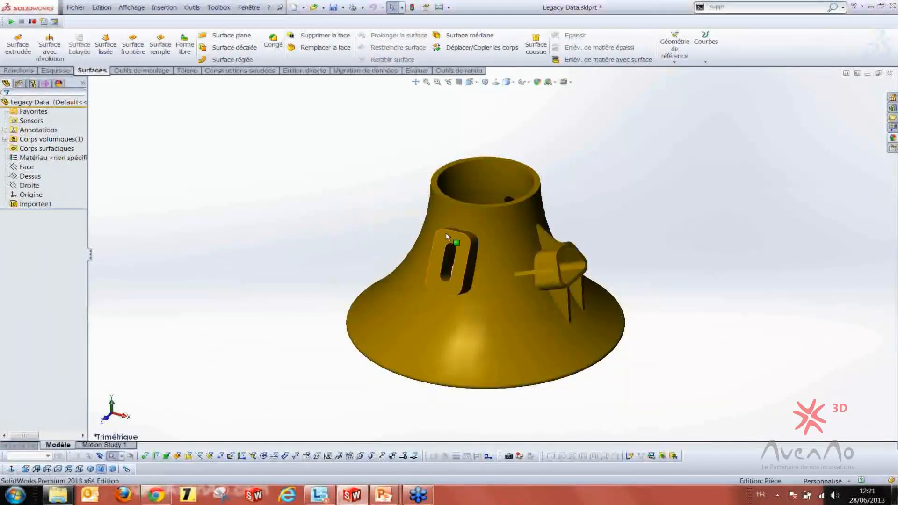
pyautogui.click(890, 73)
pyautogui.click(403, 254)
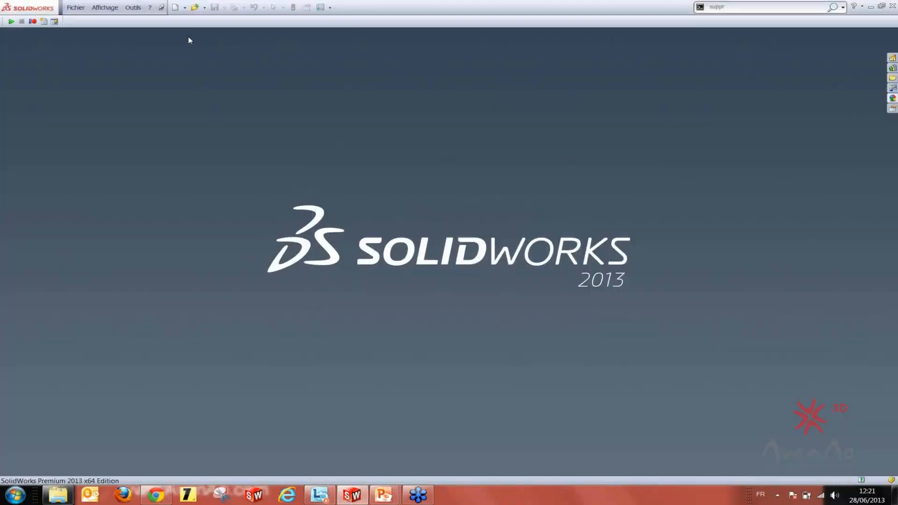
# Open the Legacy Data bracket part from the Tolerie folder, decline feature recognition, and inspect the solid from several angles
pyautogui.click(194, 7)
pyautogui.click(214, 122)
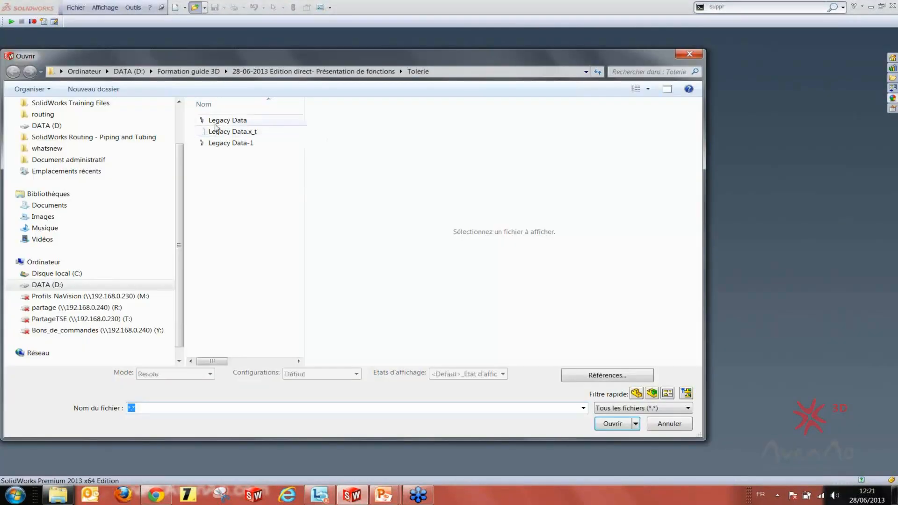
pyautogui.doubleClick(216, 124)
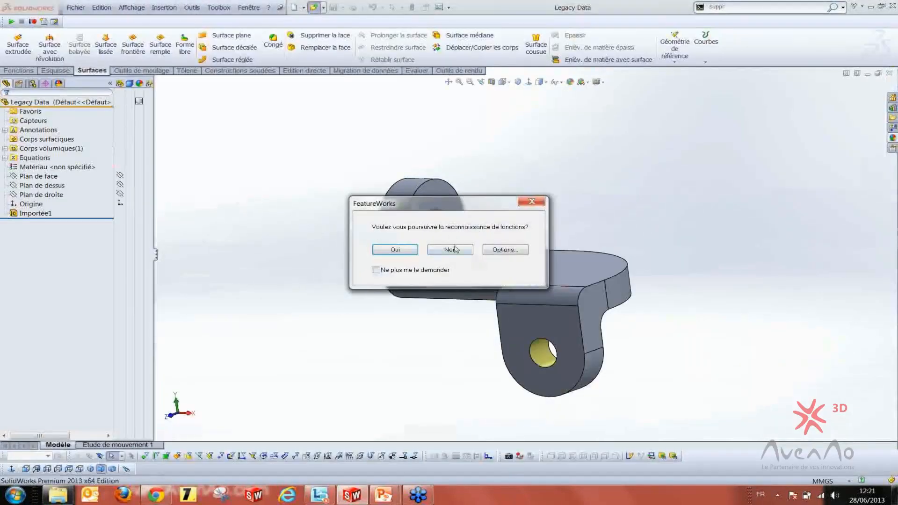
pyautogui.click(450, 249)
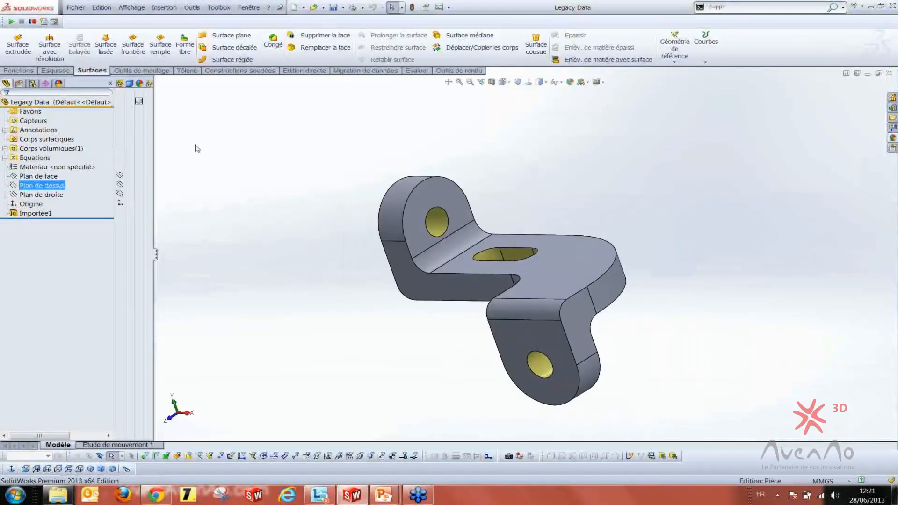
pyautogui.scroll(-5, 559, 307)
pyautogui.scroll(8, 410, 316)
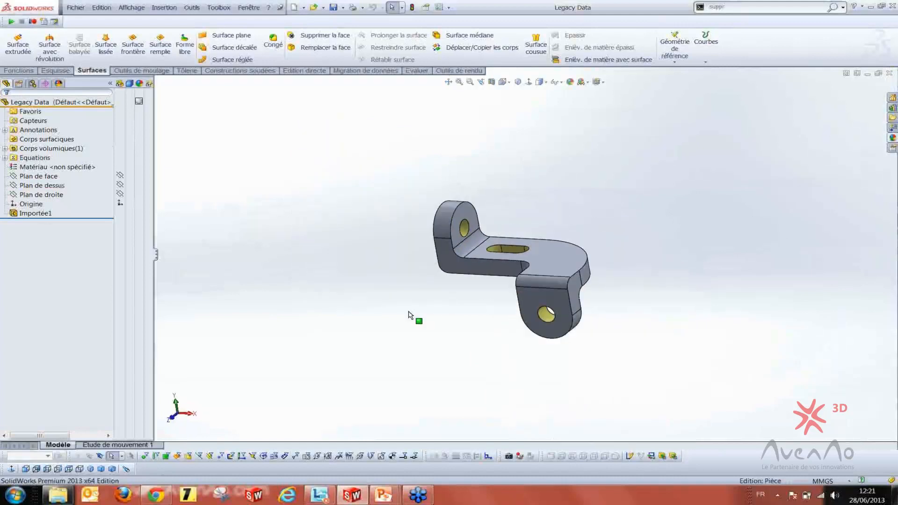
pyautogui.moveTo(411, 316)
pyautogui.mouseDown(button='middle')
pyautogui.moveTo(433, 313)
pyautogui.moveTo(425, 320)
pyautogui.mouseUp(button='middle')
pyautogui.scroll(-1, 419, 323)
# Insert bends in the bracket with its large flat face as the fixed face, 10 mm bend radius and BASE BEND TABLE
pyautogui.click(356, 71)
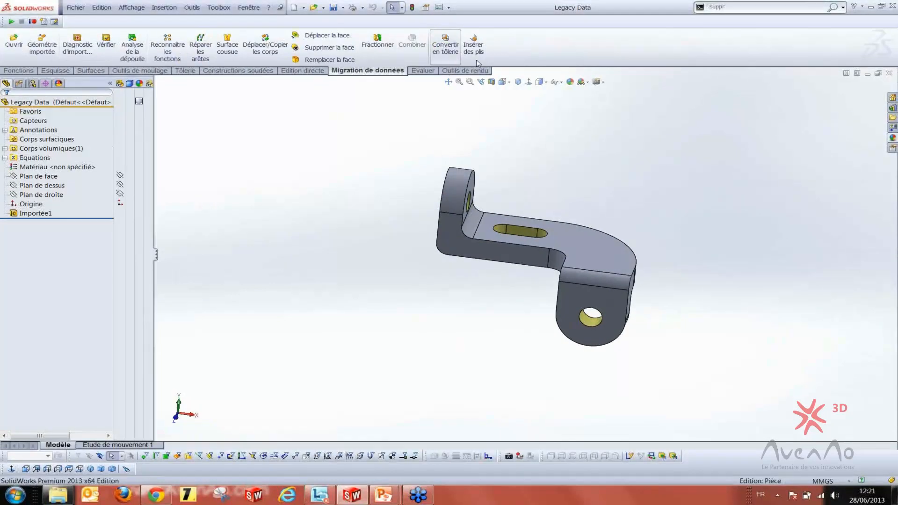
pyautogui.moveTo(486, 222); pyautogui.dragTo(501, 249, button='middle')
pyautogui.click(474, 45)
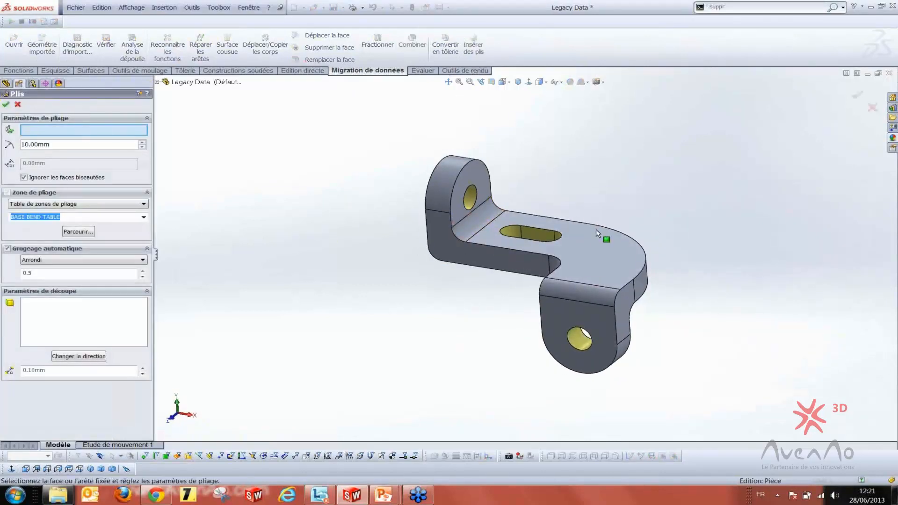
pyautogui.click(588, 260)
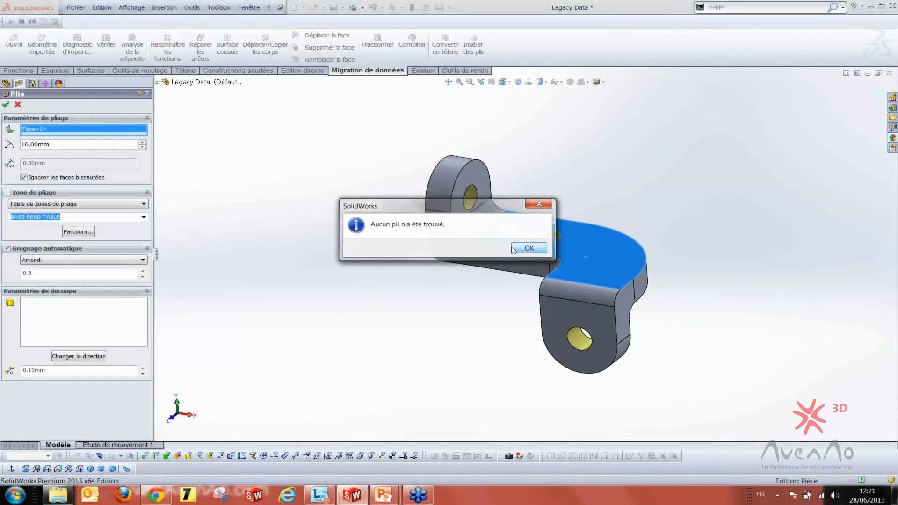
pyautogui.click(531, 249)
pyautogui.scroll(-2, 504, 273)
pyautogui.moveTo(504, 273); pyautogui.dragTo(499, 314, button='middle')
pyautogui.scroll(4, 363, 189)
pyautogui.moveTo(508, 211); pyautogui.dragTo(497, 206, button='middle')
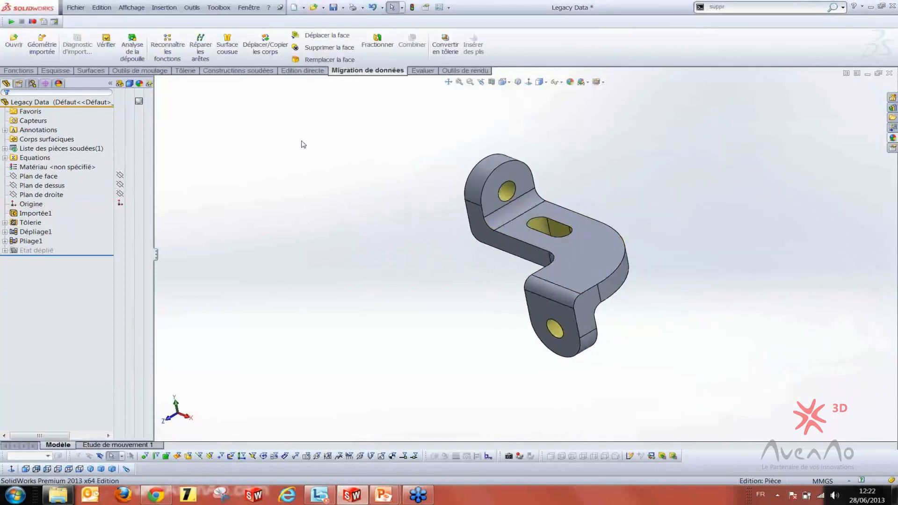
# Flatten the sheet-metal bracket to check its unfolded state, and return it to the folded state
pyautogui.click(186, 71)
pyautogui.click(453, 60)
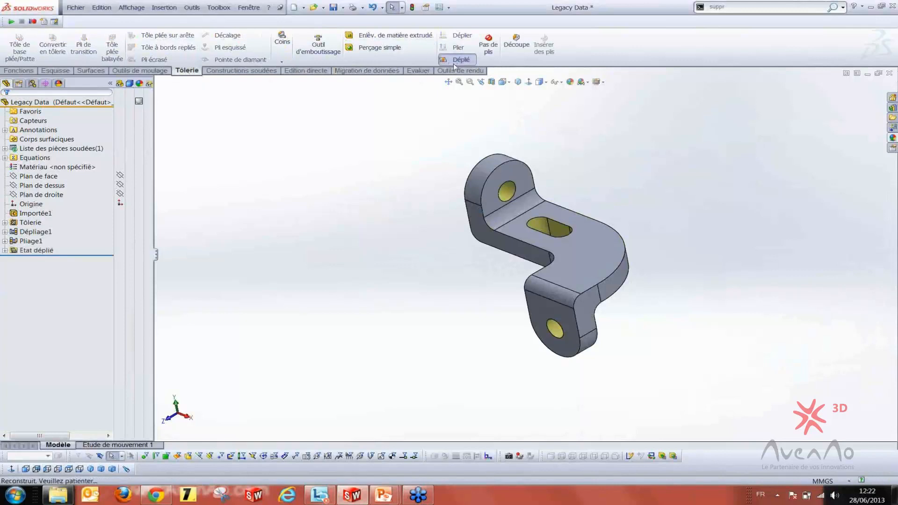
pyautogui.click(460, 61)
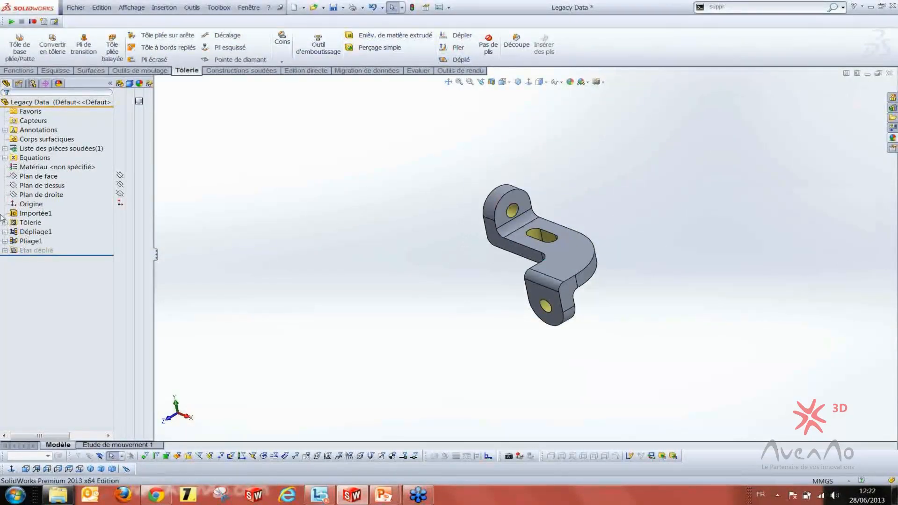
# Delete the Tôlerie, Dépliage1 and Pliage1 features to leave only the imported bracket body
pyautogui.click(19, 223)
pyautogui.keyDown('shift'); pyautogui.click(19, 241); pyautogui.keyUp('shift')
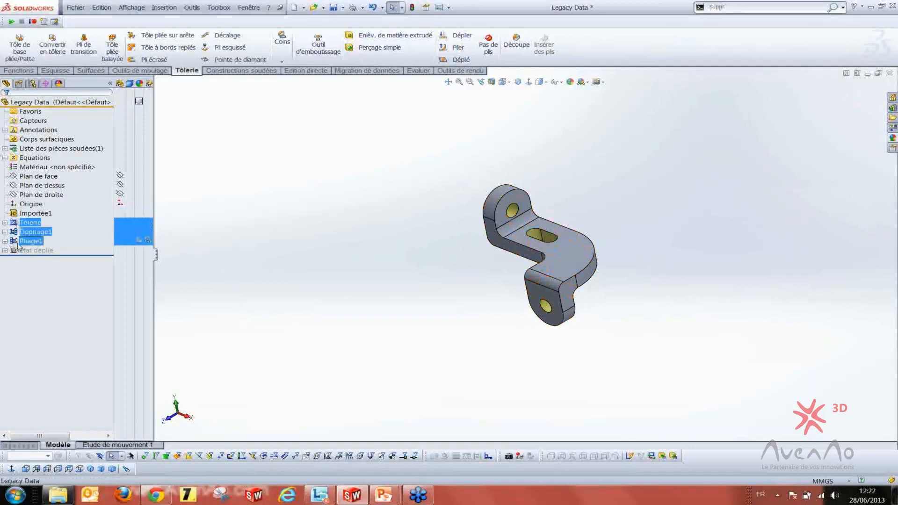
pyautogui.press('Delete')
pyautogui.click(414, 149)
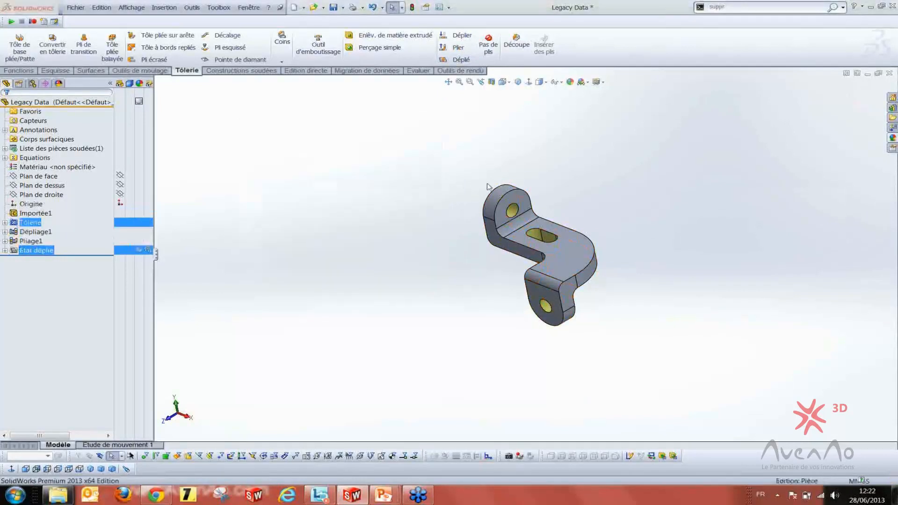
pyautogui.moveTo(488, 186); pyautogui.dragTo(545, 268, button='middle')
pyautogui.scroll(3, 546, 268)
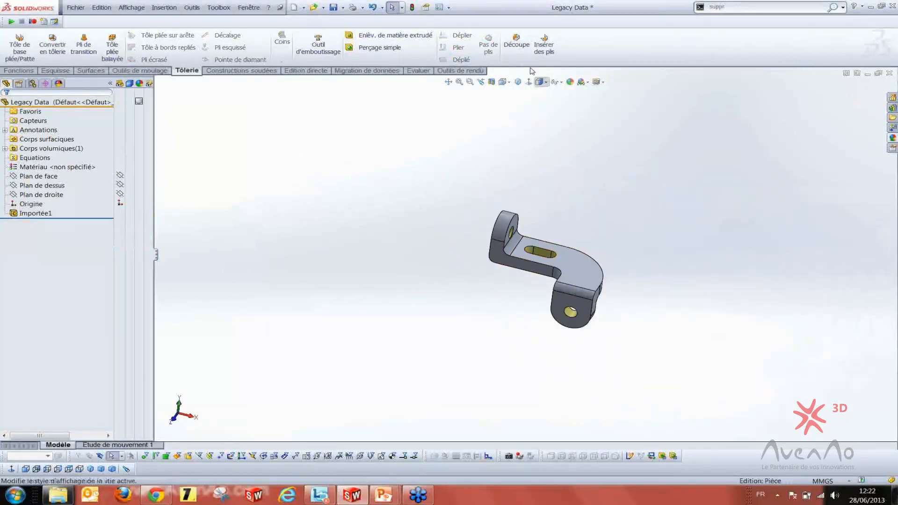
pyautogui.scroll(-4, 622, 293)
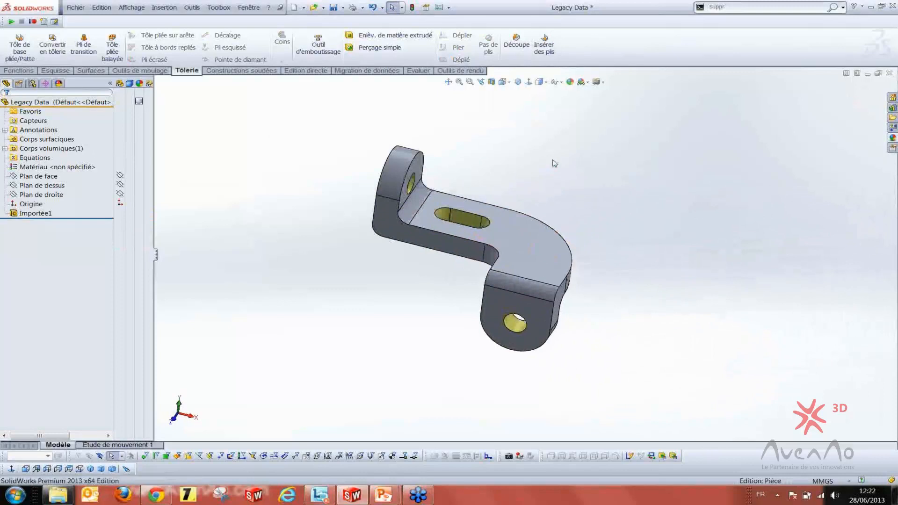
# Convert the bracket to 3 mm sheet metal with 10 mm bend radius, fixing the large flat face and using both rounded faces as bends
pyautogui.click(370, 71)
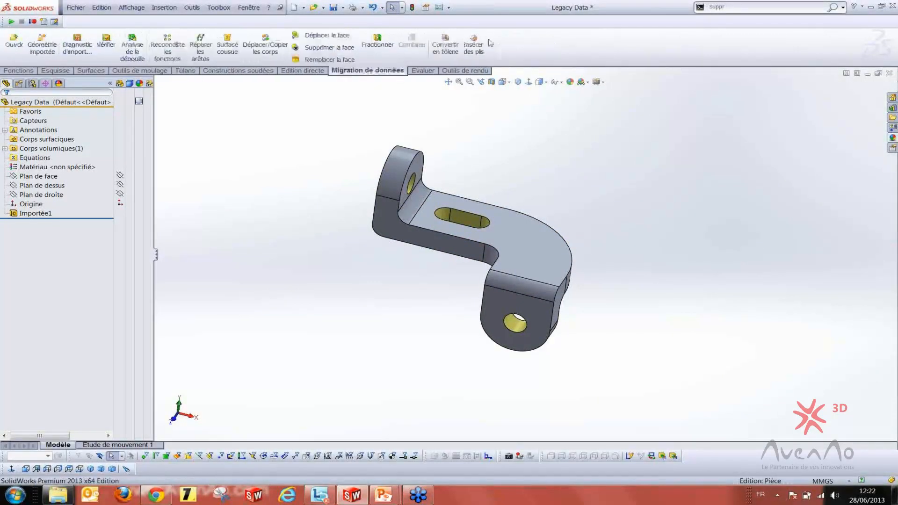
pyautogui.click(445, 47)
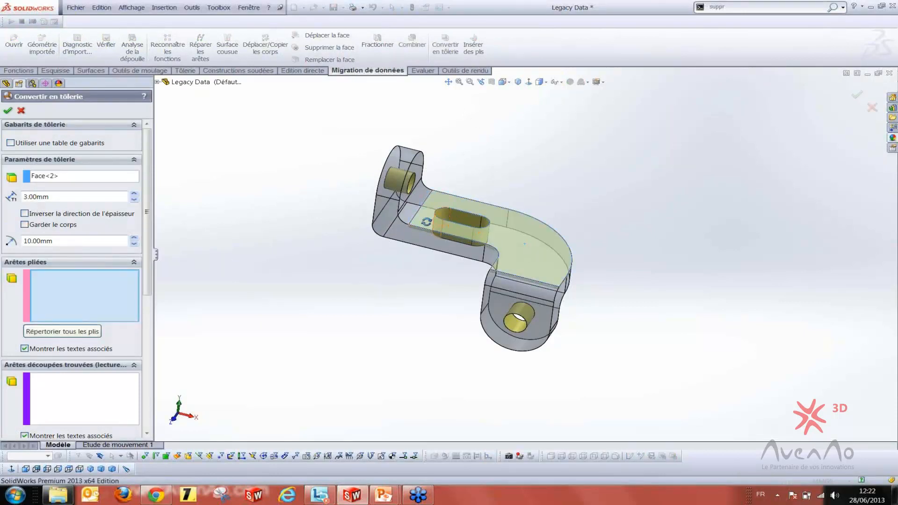
pyautogui.scroll(-5, 436, 220)
pyautogui.click(439, 222)
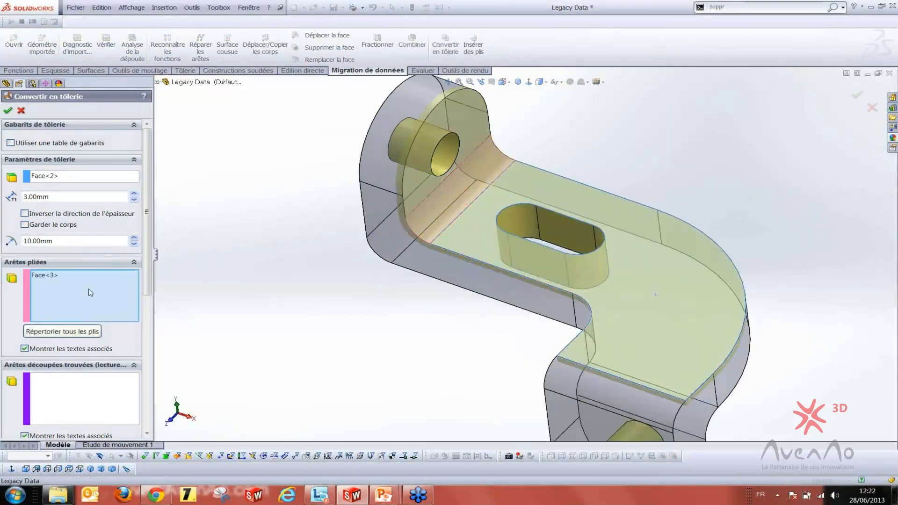
pyautogui.press('f')
pyautogui.click(609, 349)
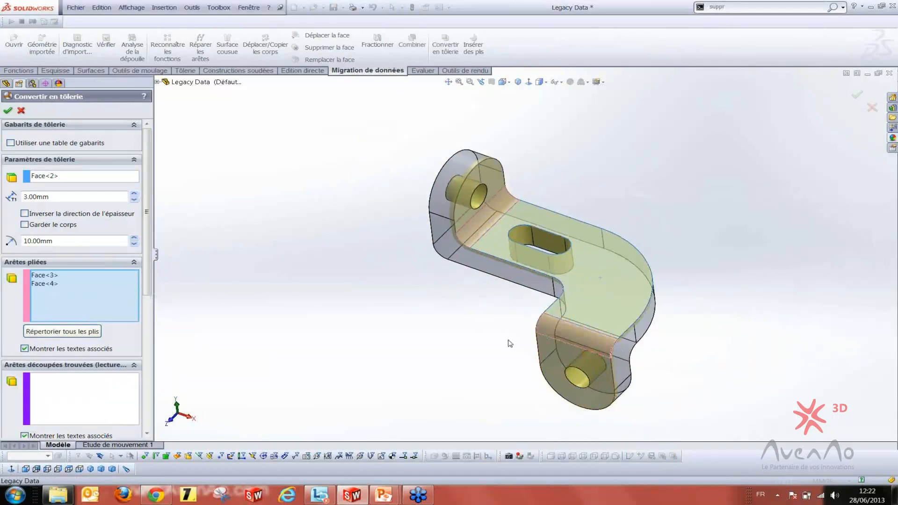
pyautogui.moveTo(499, 327); pyautogui.dragTo(481, 295, button='middle')
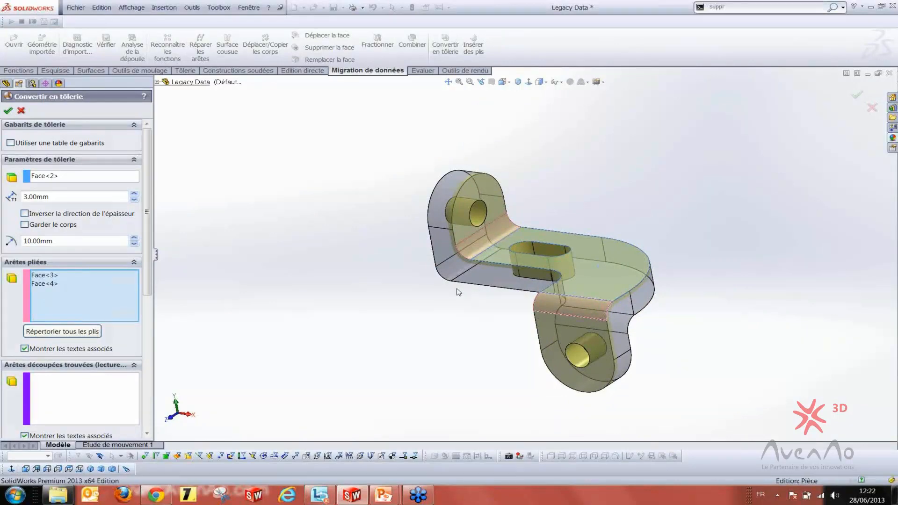
pyautogui.press('Return')
# Check the radius of the inner edge on the converted bracket's lower flange bend
pyautogui.scroll(-5, 551, 291)
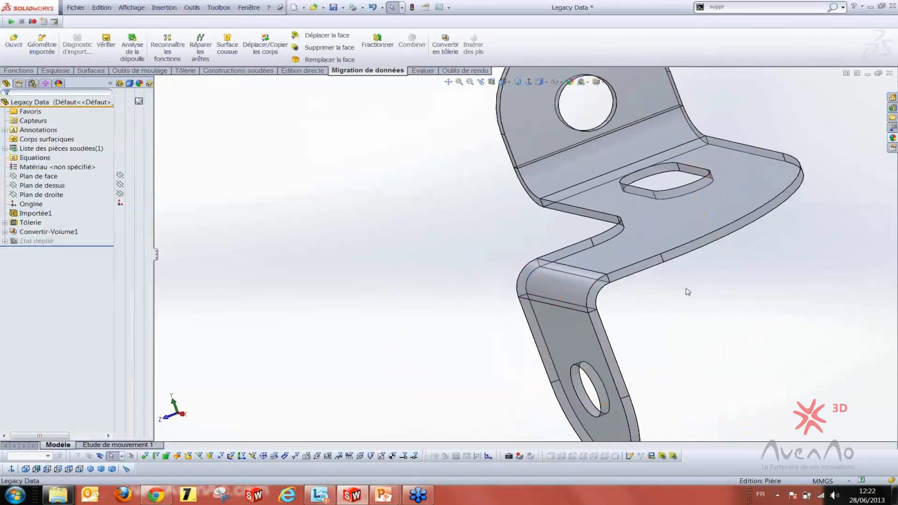
pyautogui.scroll(-3, 686, 290)
pyautogui.click(545, 291)
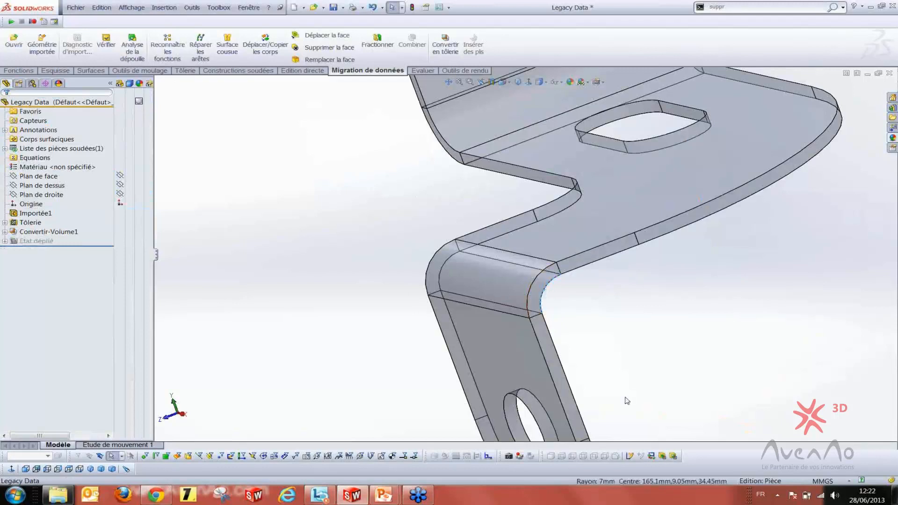
# Check the radius of the upper flange bend's edge on the converted bracket, and clear the selection
pyautogui.scroll(5, 597, 387)
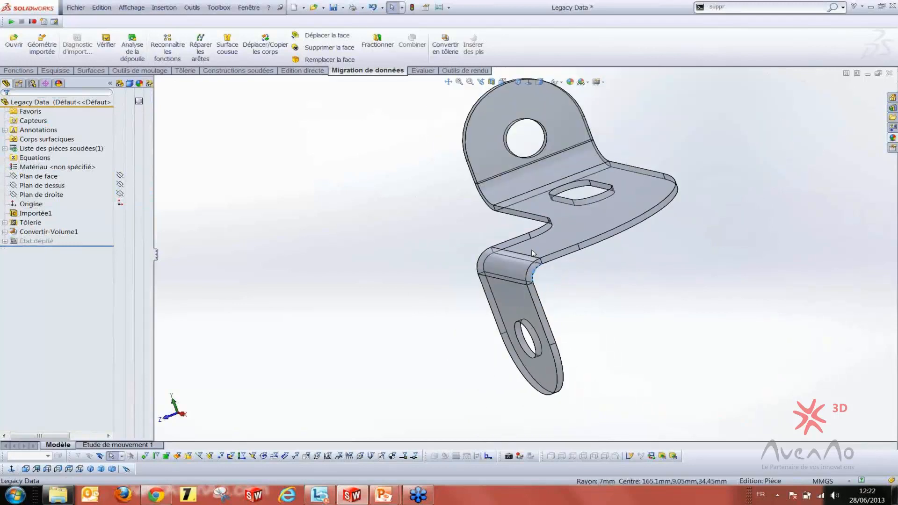
pyautogui.scroll(-5, 451, 177)
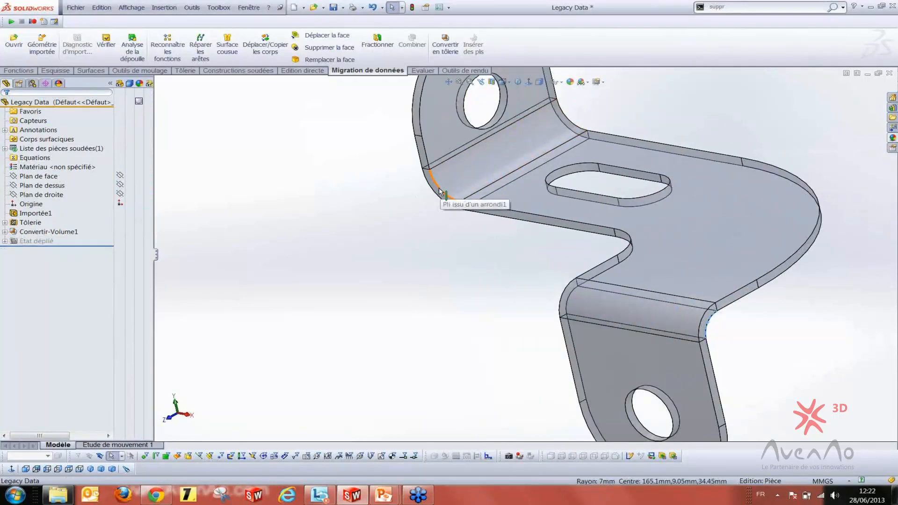
pyautogui.click(441, 188)
pyautogui.click(444, 309)
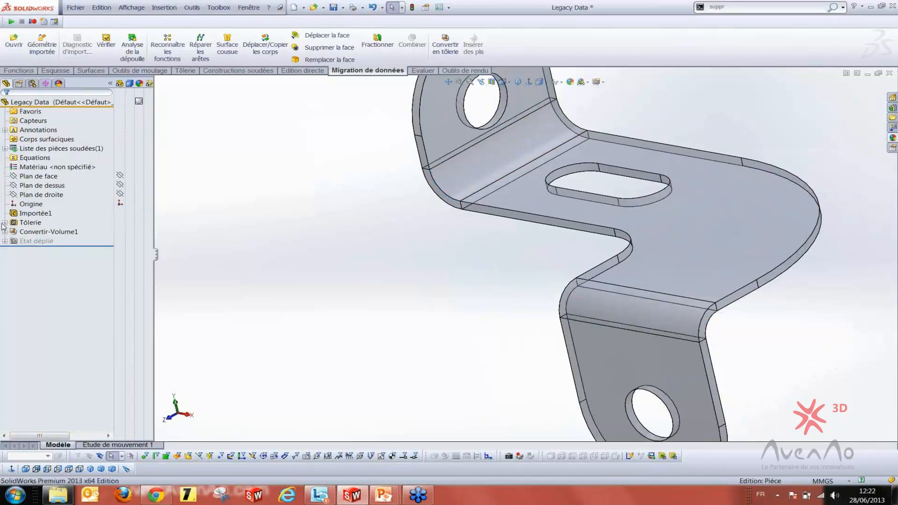
# Delete the Tôlerie and Convertir-Volume1 features with their dependents to leave only the imported bracket body
pyautogui.click(29, 222)
pyautogui.keyDown('ctrl'); pyautogui.click(50, 241); pyautogui.keyUp('ctrl')
pyautogui.keyDown('ctrl'); pyautogui.click(47, 242); pyautogui.keyUp('ctrl')
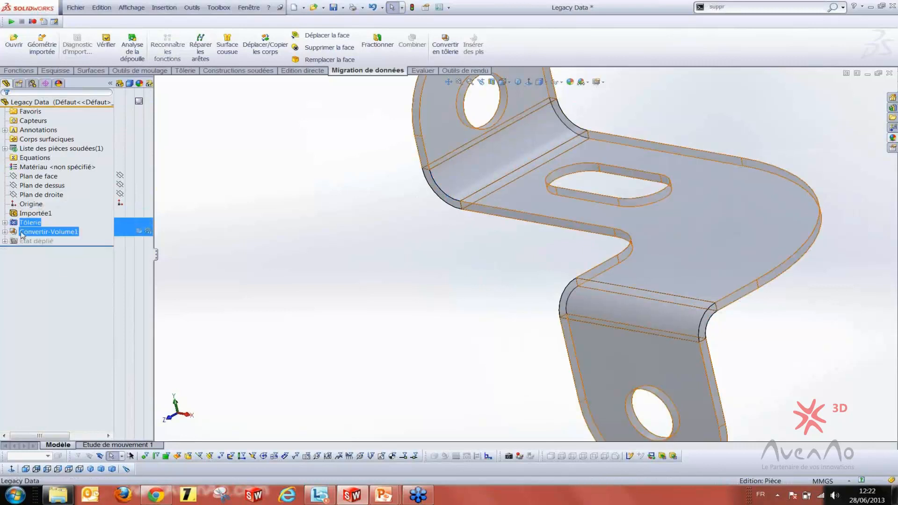
pyautogui.keyDown('ctrl'); pyautogui.click(47, 231); pyautogui.keyUp('ctrl')
pyautogui.press('Delete')
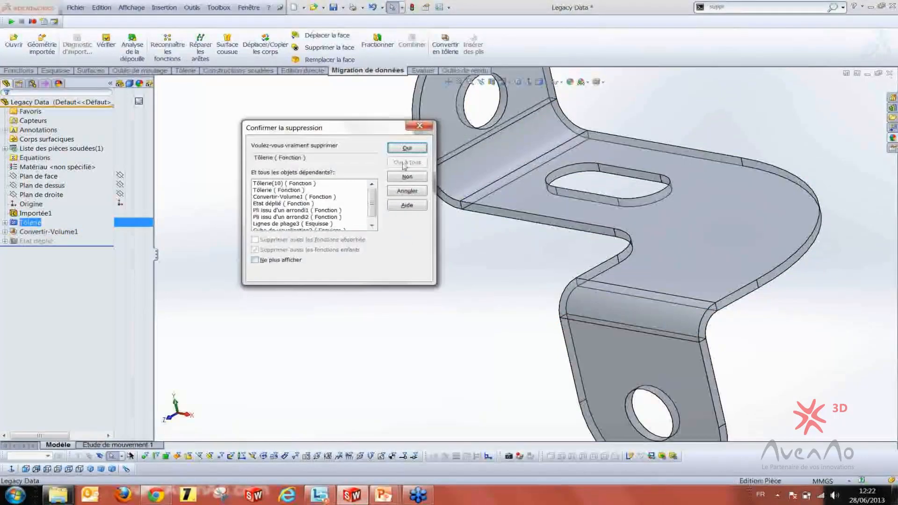
pyautogui.click(409, 147)
pyautogui.press('f')
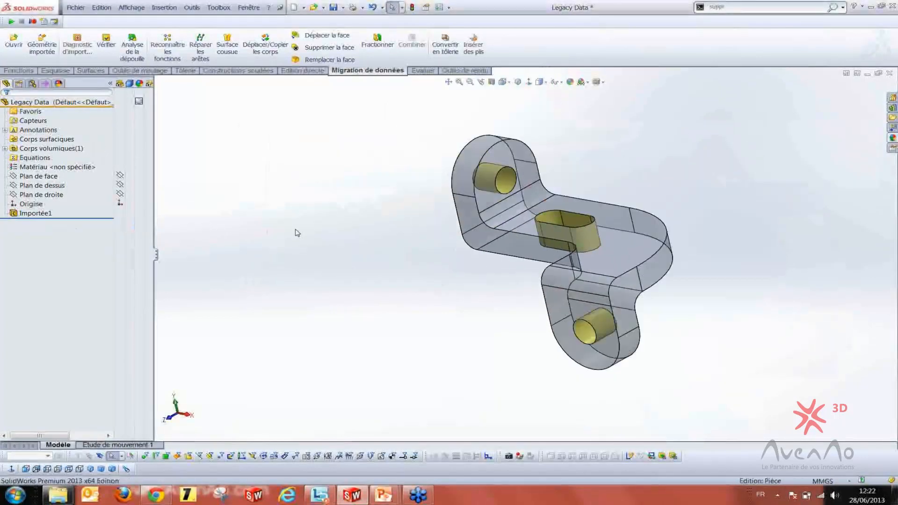
# Toggle the display transparency of the Importée1 feature and of its solid body
pyautogui.click(132, 214)
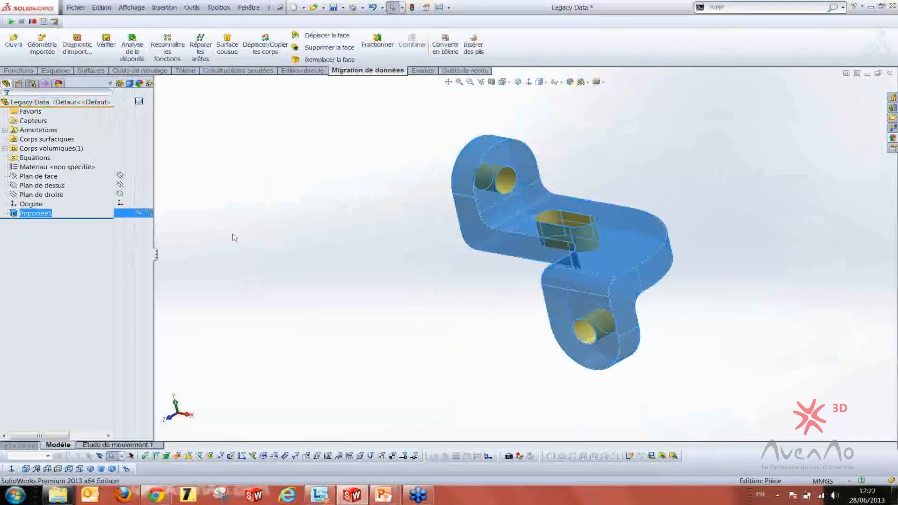
pyautogui.click(271, 202)
pyautogui.scroll(-1, 552, 225)
pyautogui.moveTo(553, 225); pyautogui.dragTo(584, 246, button='middle')
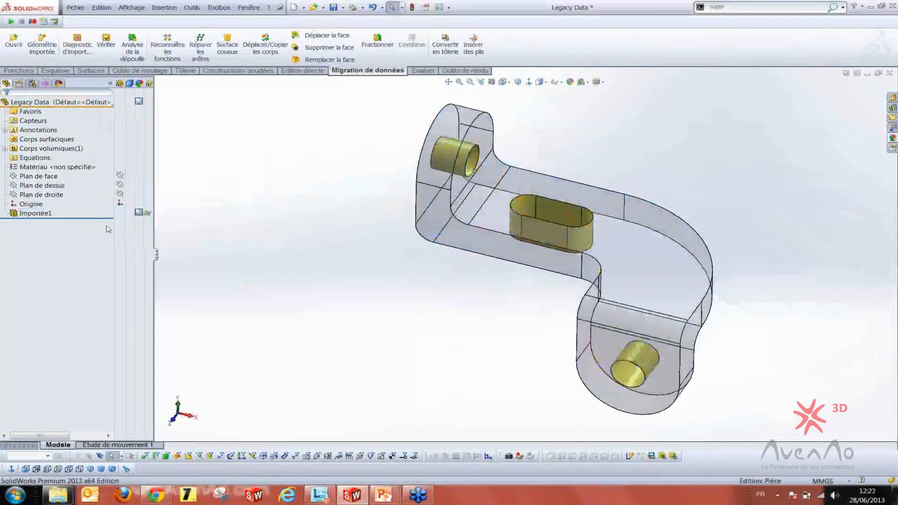
pyautogui.click(5, 148)
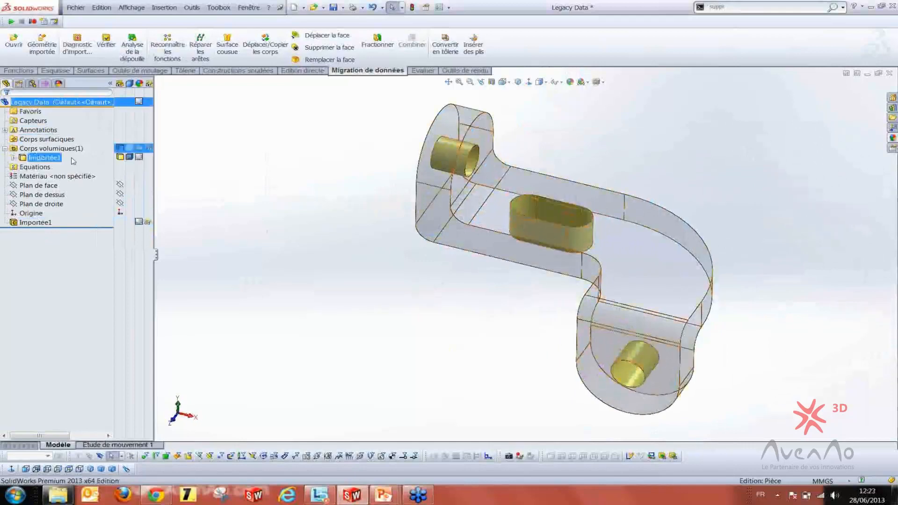
pyautogui.click(148, 158)
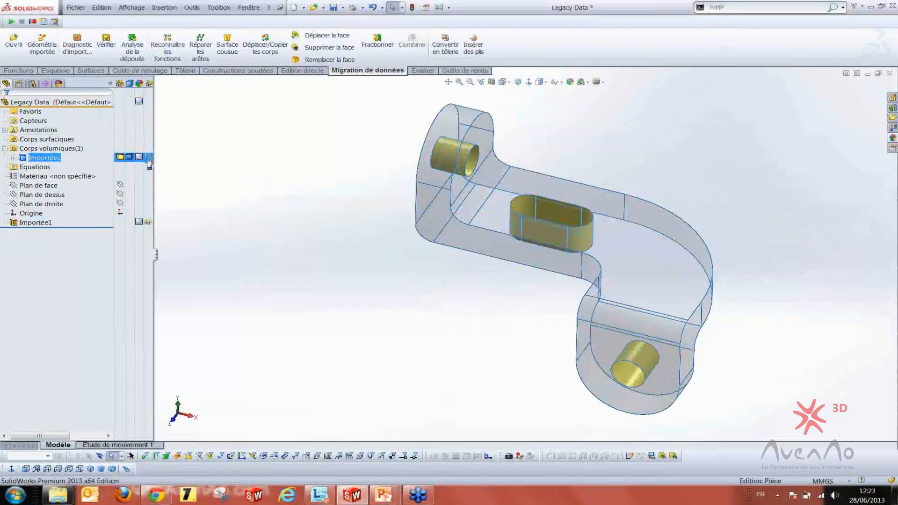
pyautogui.click(217, 179)
pyautogui.scroll(3, 528, 264)
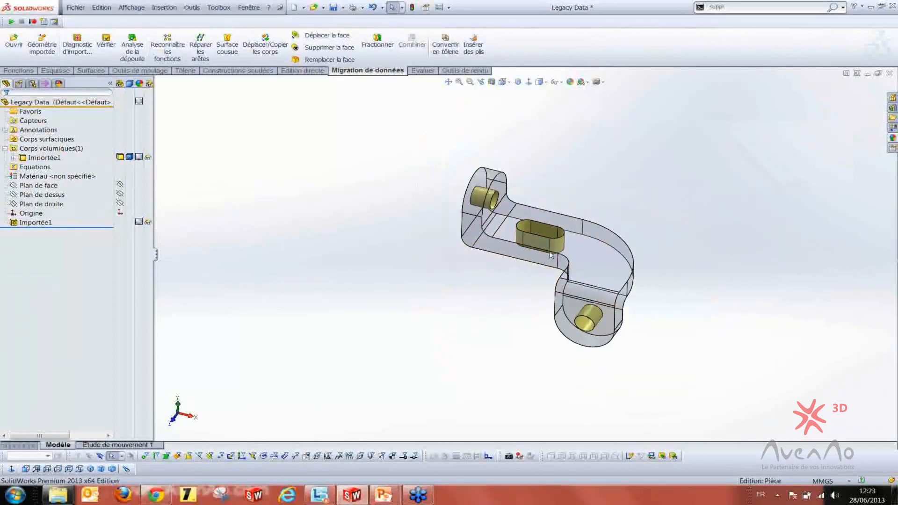
# Remove the four rounded inner and outer bend faces from the bracket using Delete Face with the delete-and-patch option
pyautogui.moveTo(529, 264); pyautogui.dragTo(492, 256, button='middle')
pyautogui.scroll(-5, 502, 237)
pyautogui.click(492, 252)
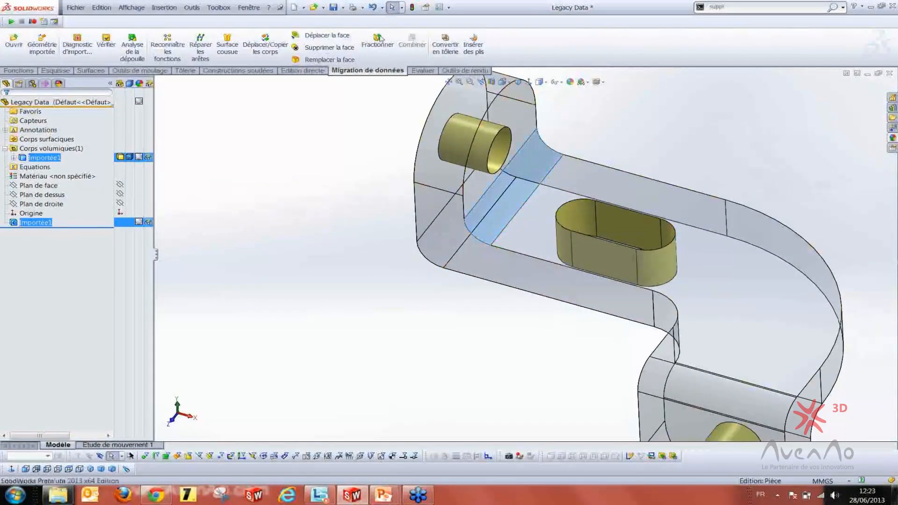
pyautogui.moveTo(511, 249); pyautogui.dragTo(460, 255, button='middle')
pyautogui.scroll(2, 458, 255)
pyautogui.moveTo(414, 215); pyautogui.dragTo(407, 239, button='middle')
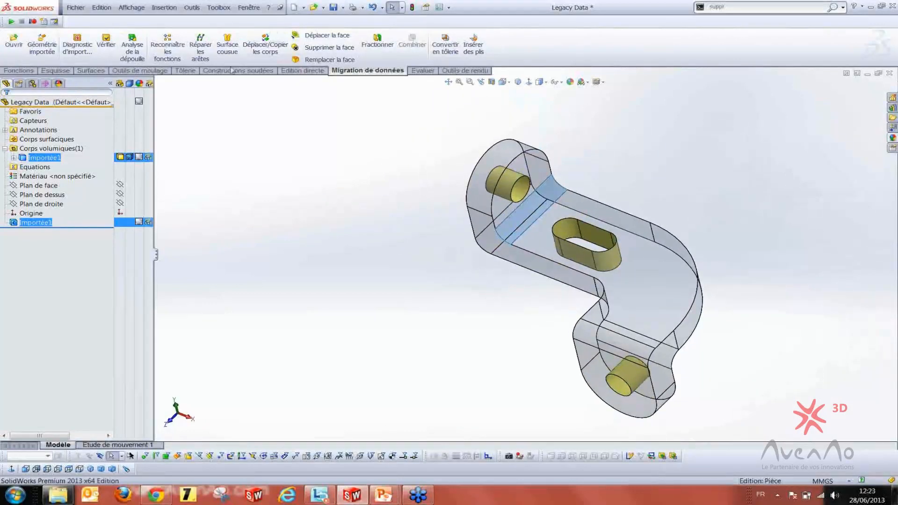
pyautogui.click(304, 72)
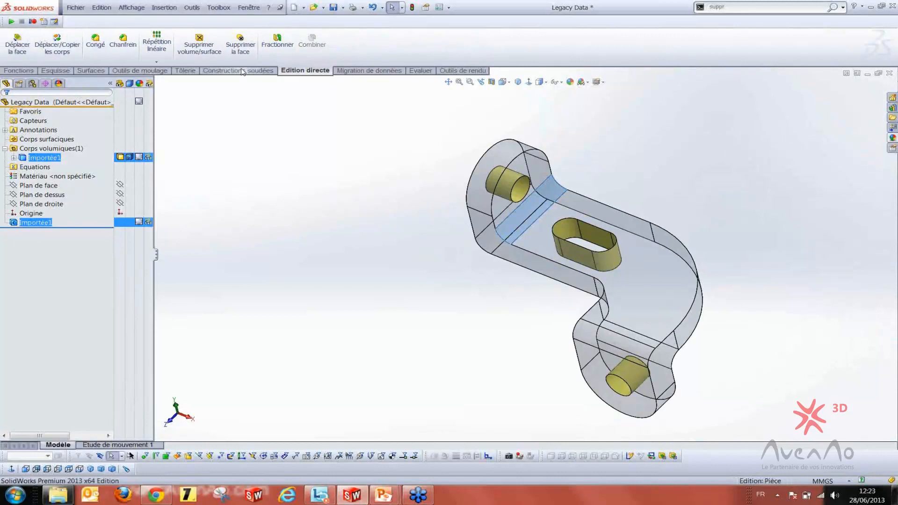
pyautogui.click(241, 44)
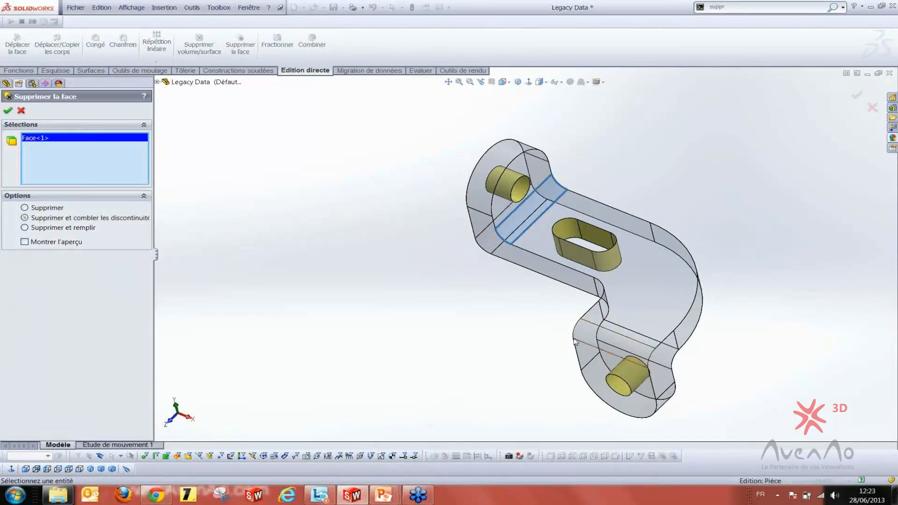
pyautogui.moveTo(531, 296); pyautogui.dragTo(509, 357, button='middle')
pyautogui.click(594, 323)
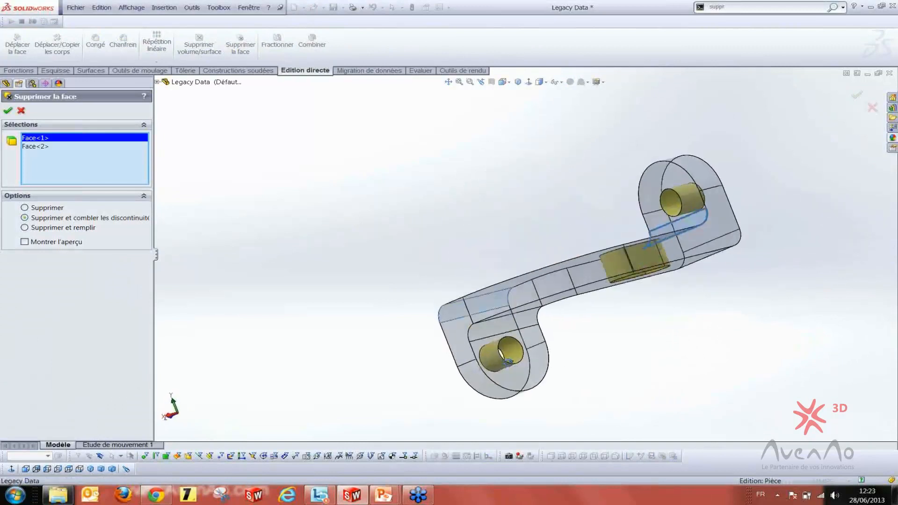
pyautogui.click(523, 327)
pyautogui.moveTo(536, 253); pyautogui.dragTo(584, 295, button='middle')
pyautogui.click(708, 281)
pyautogui.moveTo(520, 200); pyautogui.dragTo(524, 248, button='middle')
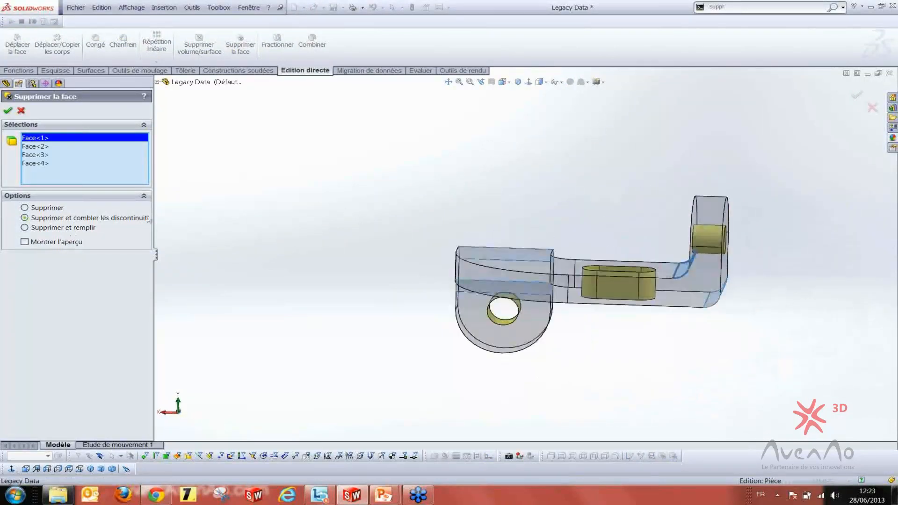
pyautogui.moveTo(298, 200); pyautogui.dragTo(355, 202, button='middle')
pyautogui.click(7, 110)
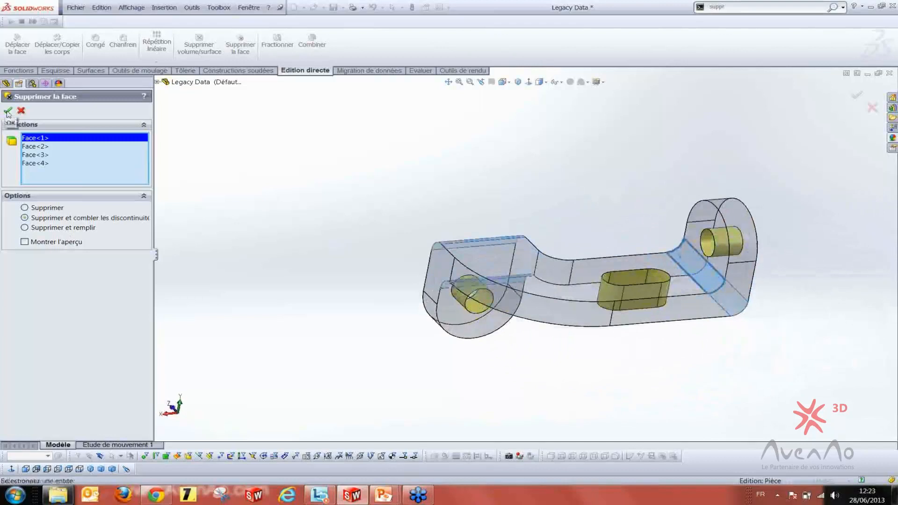
pyautogui.moveTo(387, 265); pyautogui.dragTo(449, 233, button='middle')
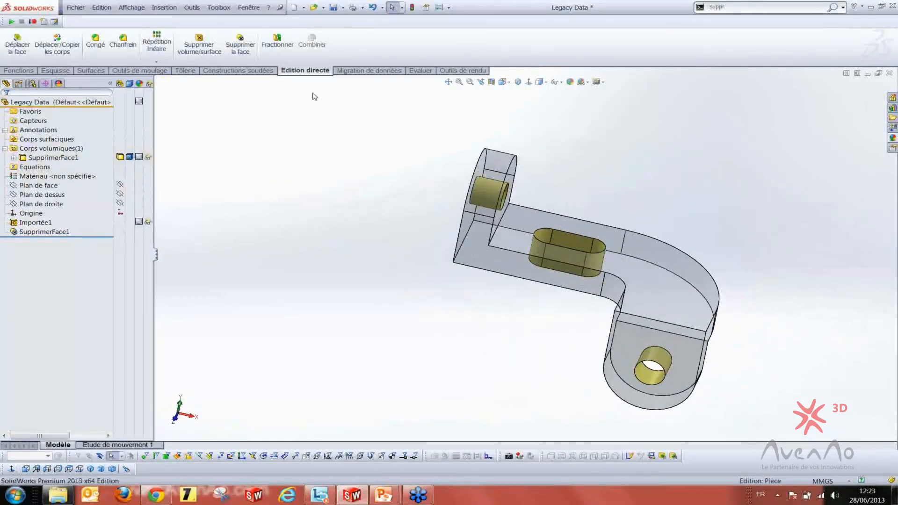
pyautogui.click(369, 71)
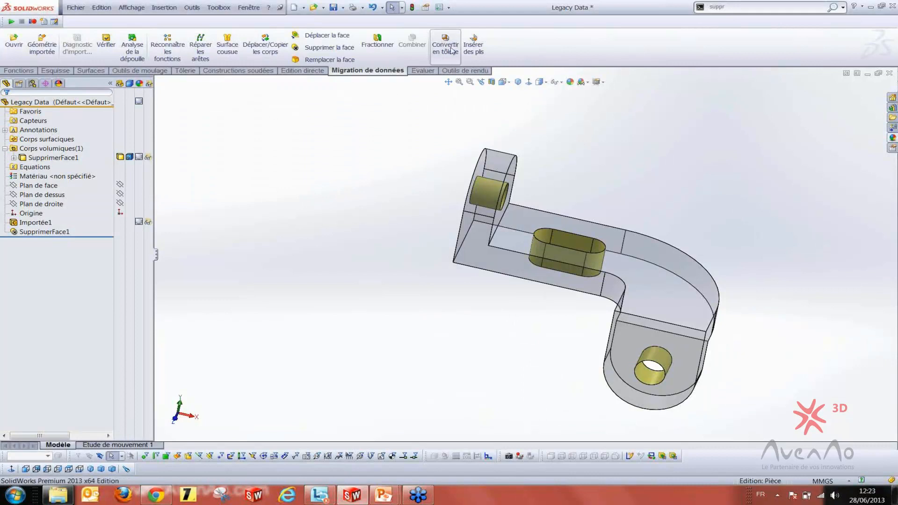
pyautogui.click(477, 54)
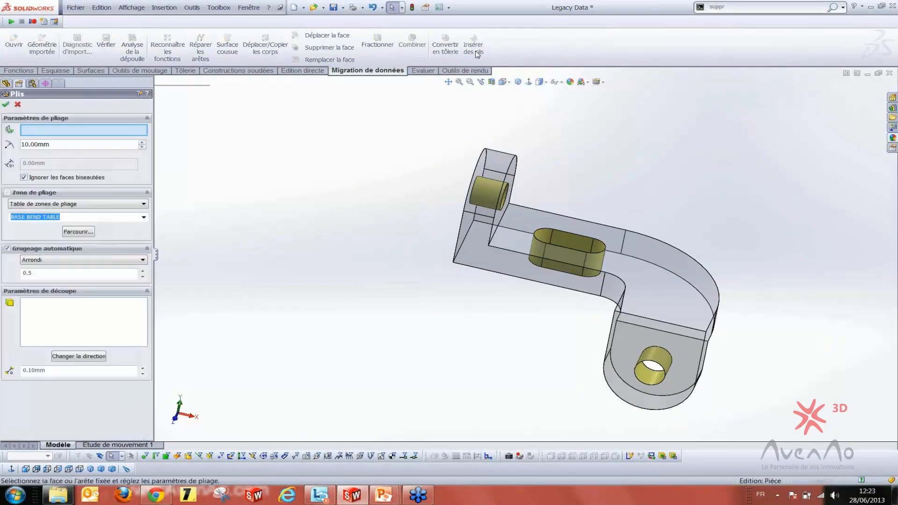
pyautogui.click(80, 205)
pyautogui.click(64, 221)
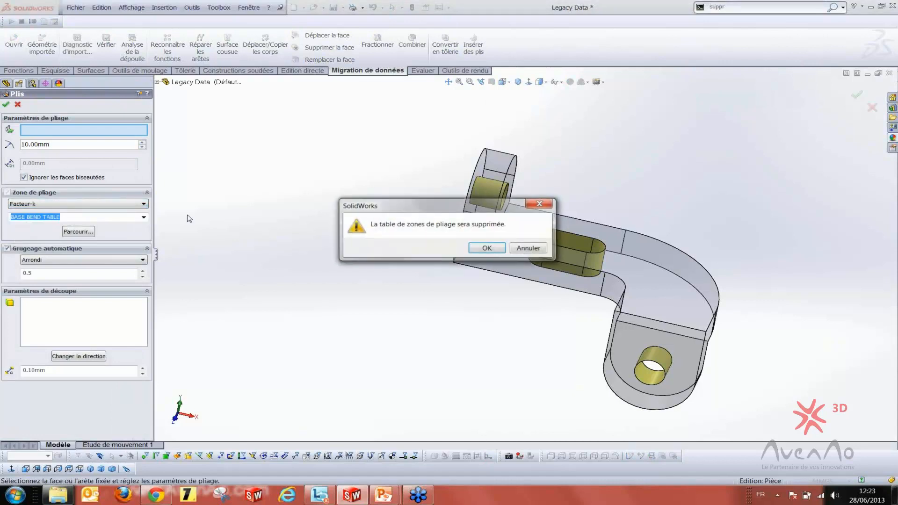
pyautogui.click(487, 251)
pyautogui.click(407, 149)
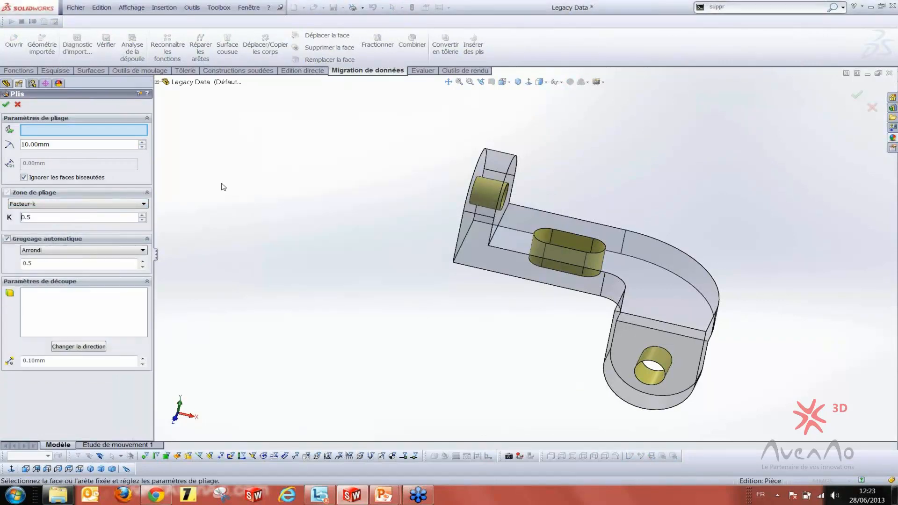
pyautogui.click(592, 264)
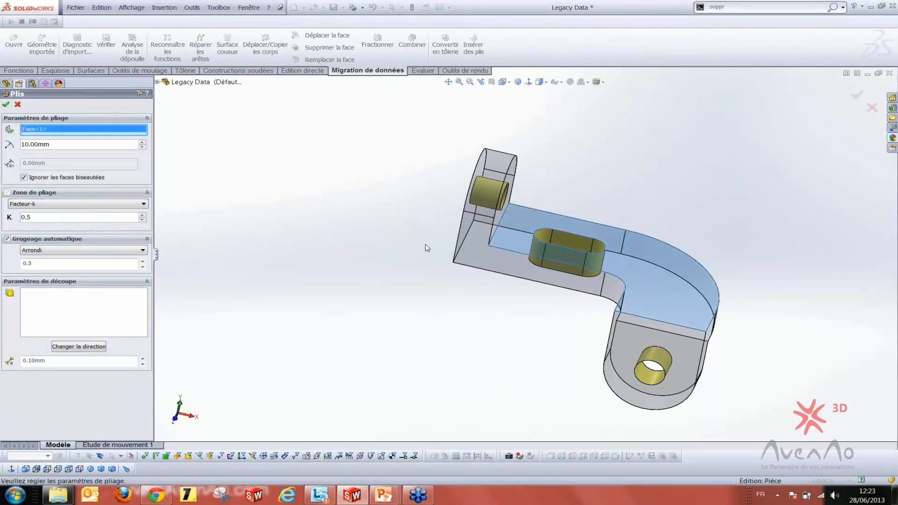
pyautogui.moveTo(473, 274); pyautogui.dragTo(719, 188, button='middle')
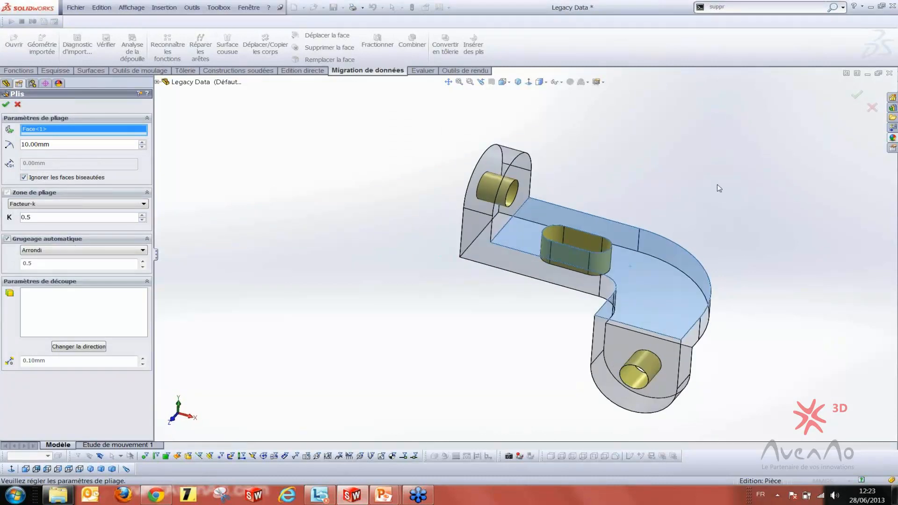
pyautogui.moveTo(409, 240)
pyautogui.mouseDown(button='middle')
pyautogui.moveTo(405, 229)
pyautogui.moveTo(416, 234)
pyautogui.mouseUp(button='middle')
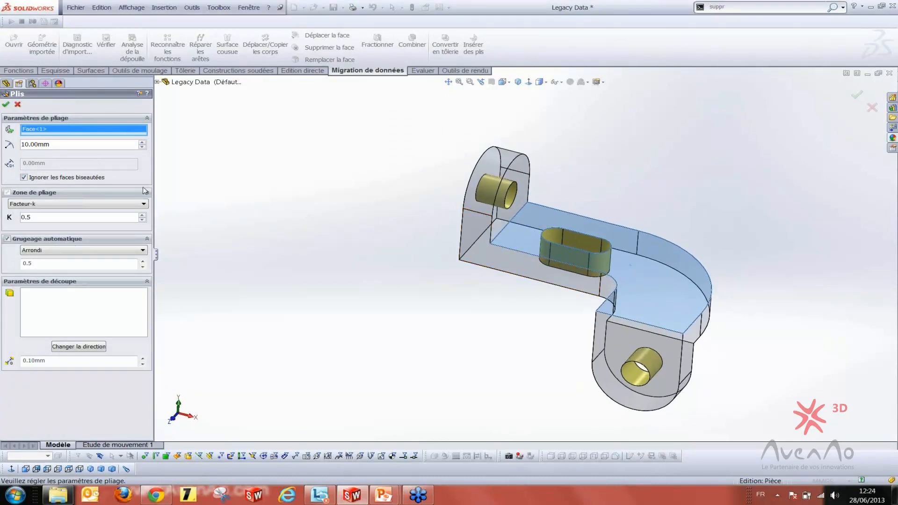
pyautogui.click(19, 105)
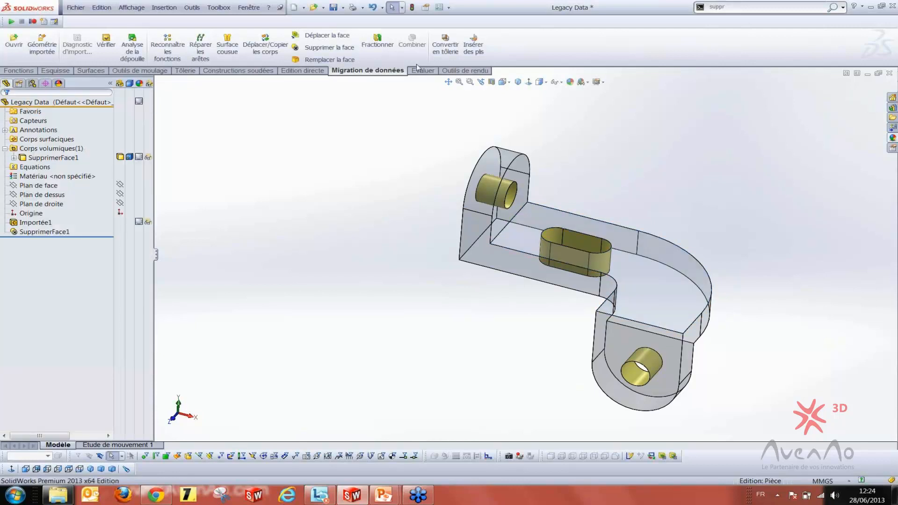
# Set up Convert to Sheet Metal with the large flat face fixed, 2 mm thickness and 2 mm bend radius, without a gauge table
pyautogui.click(445, 49)
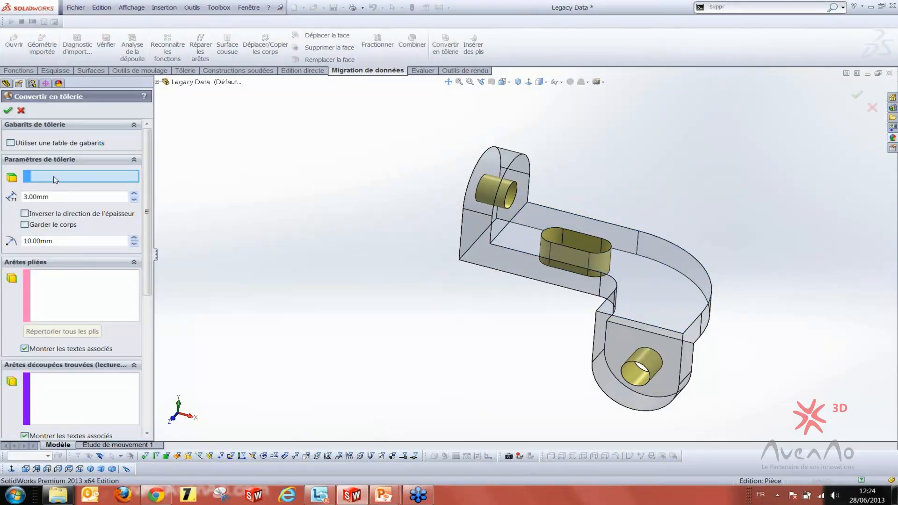
pyautogui.click(675, 267)
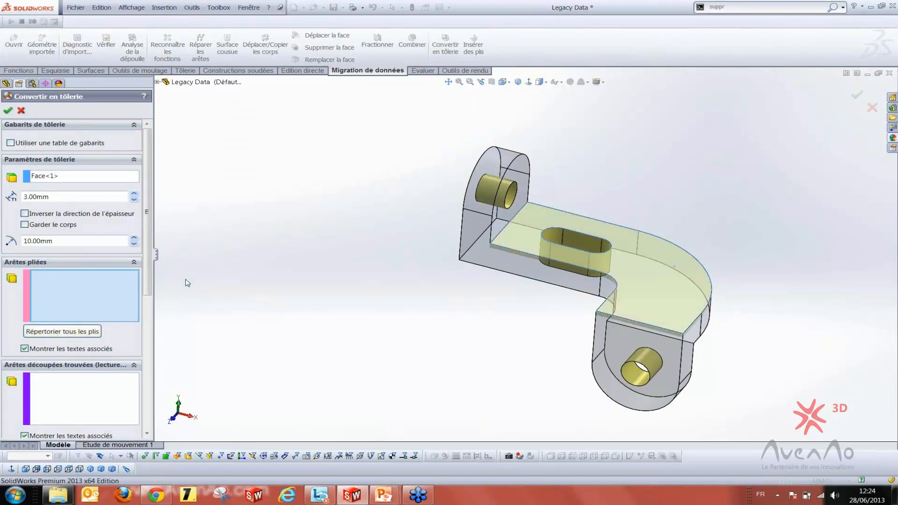
pyautogui.click(10, 144)
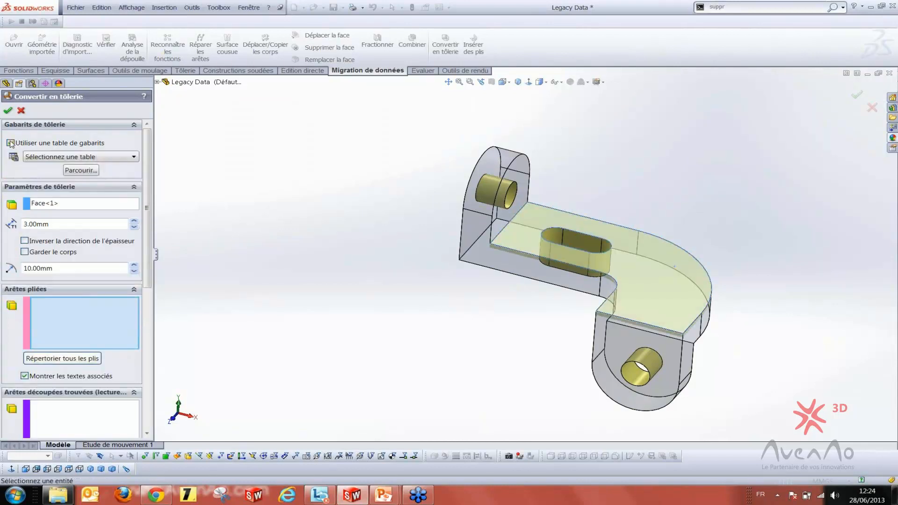
pyautogui.click(10, 143)
pyautogui.doubleClick(52, 197)
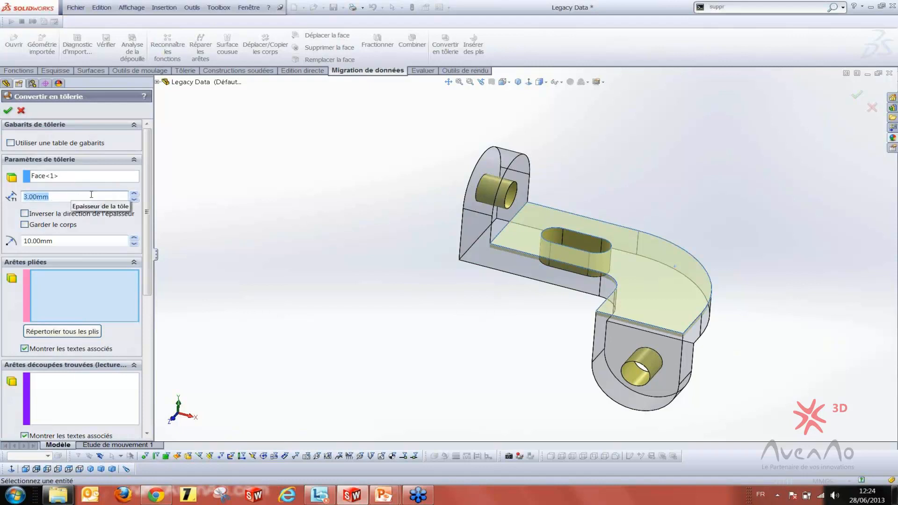
pyautogui.write('2')
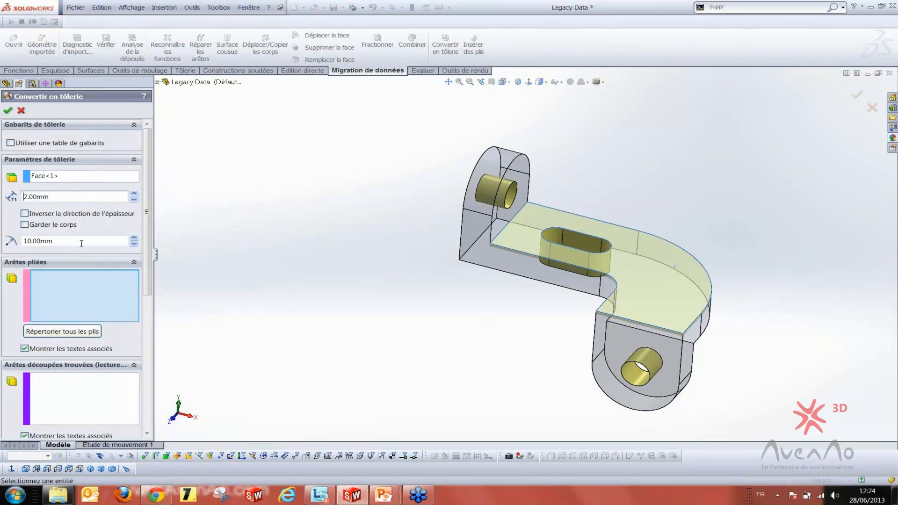
pyautogui.press('Tab')
pyautogui.write('2')
# Specify the two edges where the upper and lower flanges meet the fixed face as bend edges
pyautogui.scroll(-3, 345, 223)
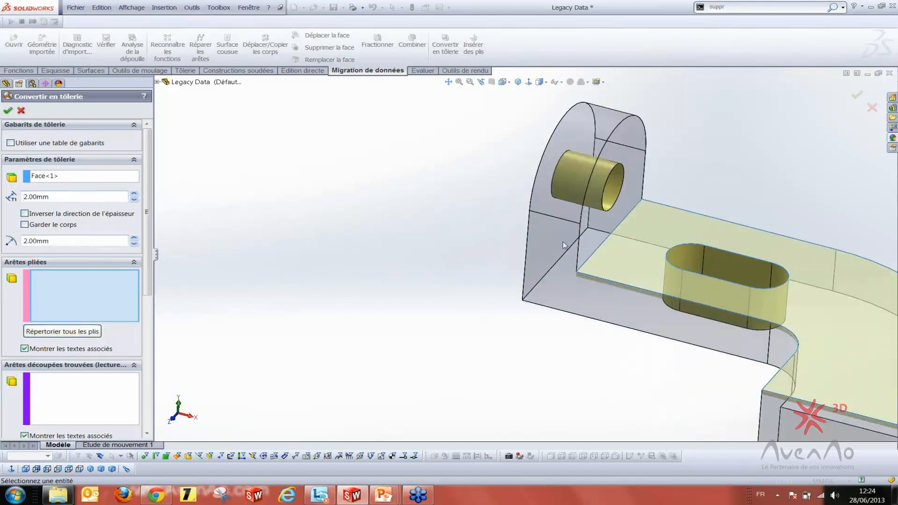
pyautogui.click(599, 258)
pyautogui.scroll(3, 522, 254)
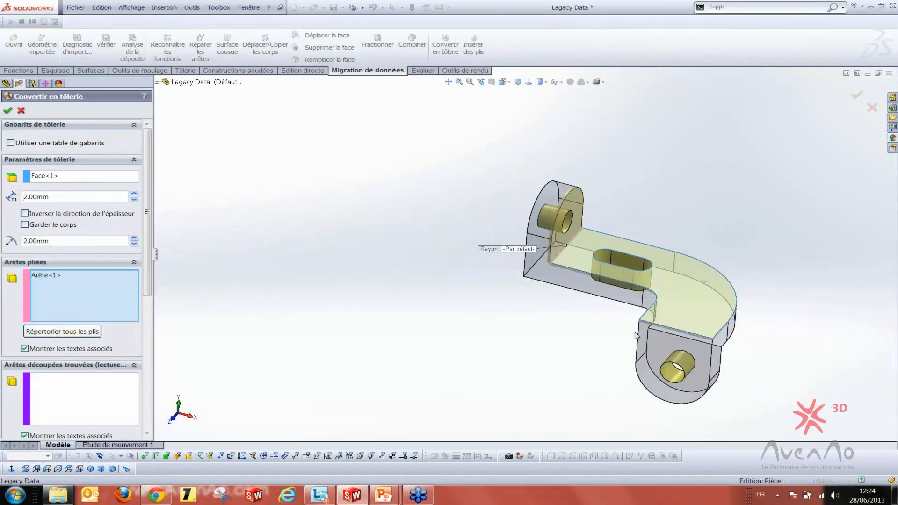
pyautogui.click(661, 330)
pyautogui.moveTo(582, 313); pyautogui.dragTo(340, 285, button='middle')
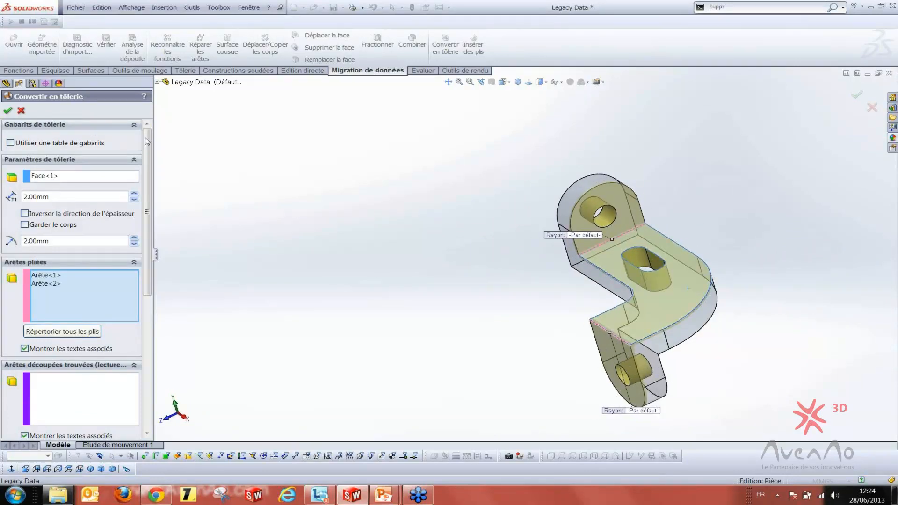
# Review the rip, corner, bend allowance and relief options, keep them as set, and apply the Convert to Sheet Metal feature
pyautogui.scroll(-5, 82, 206)
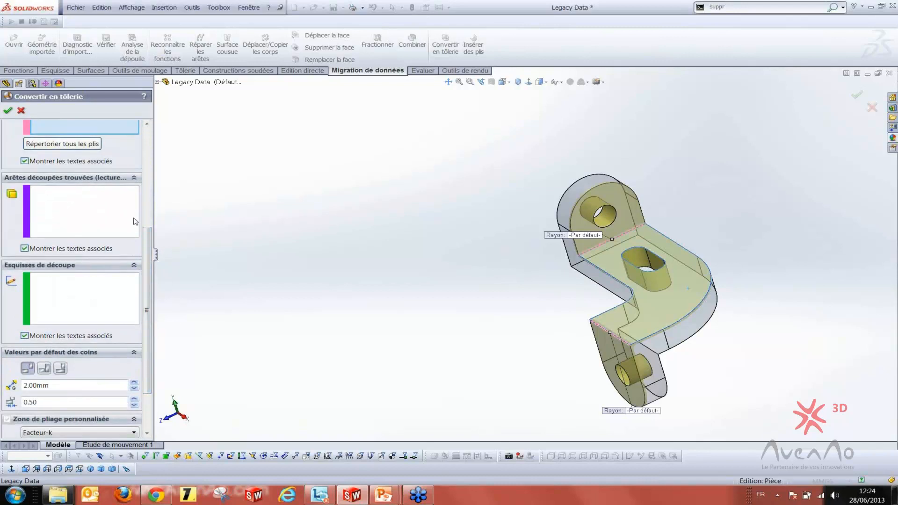
pyautogui.scroll(-1, 82, 183)
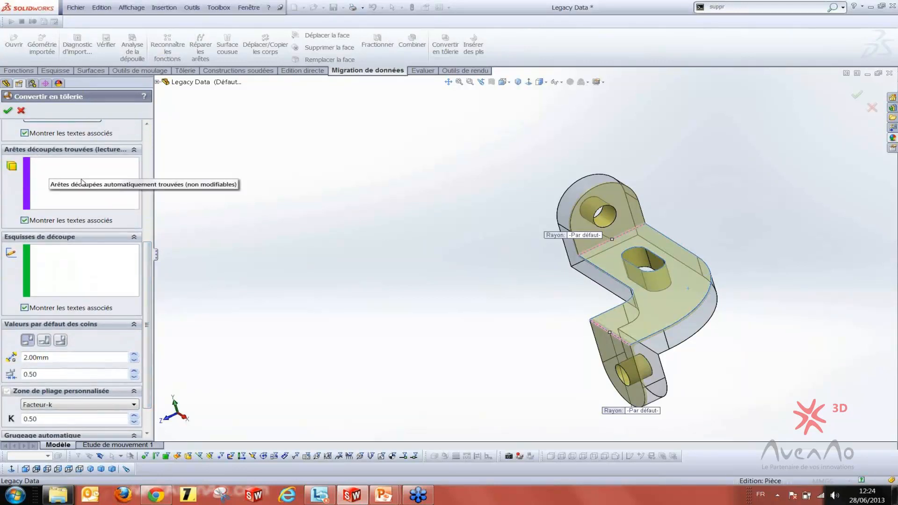
pyautogui.moveTo(627, 317); pyautogui.dragTo(653, 297, button='middle')
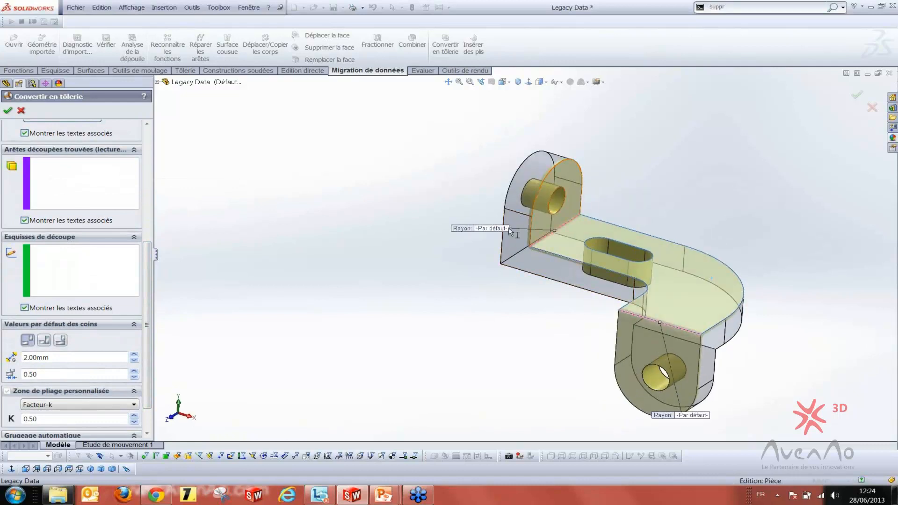
pyautogui.moveTo(511, 231); pyautogui.dragTo(515, 289, button='middle')
pyautogui.scroll(-1, 149, 274)
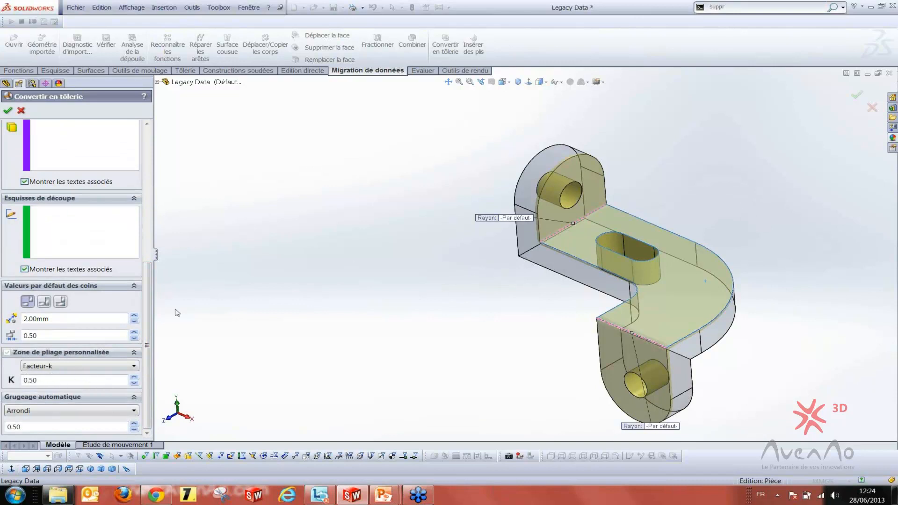
pyautogui.click(8, 110)
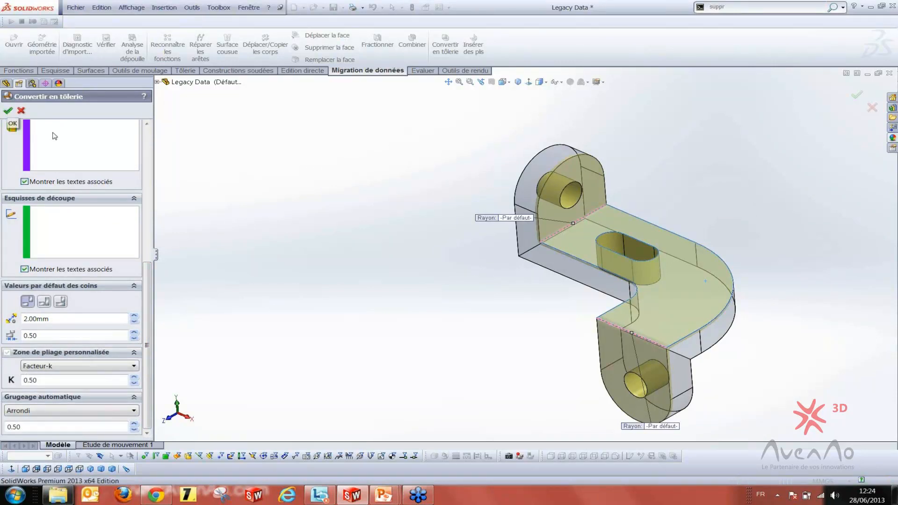
pyautogui.moveTo(465, 248); pyautogui.dragTo(616, 302, button='middle')
pyautogui.scroll(1, 537, 241)
pyautogui.scroll(-1, 339, 280)
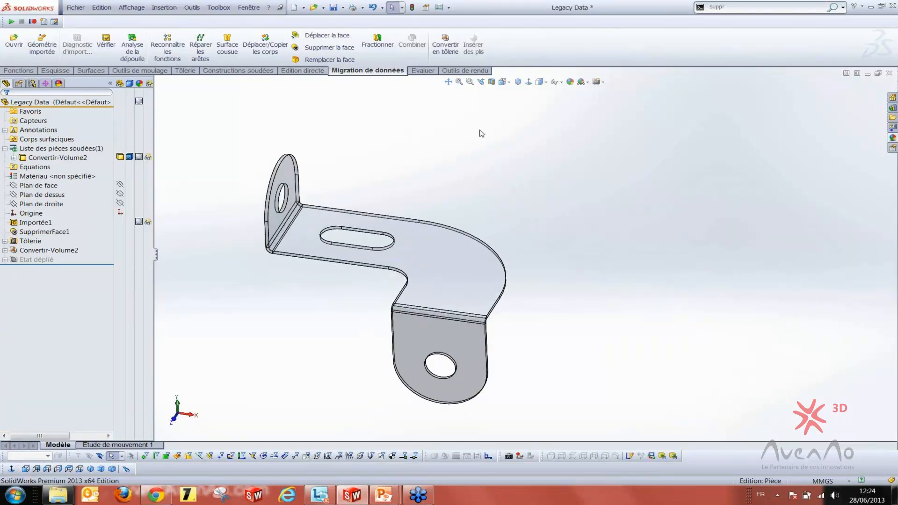
# Flatten the converted sheet metal bracket to its flat pattern and inspect the unfolded blank
pyautogui.click(188, 71)
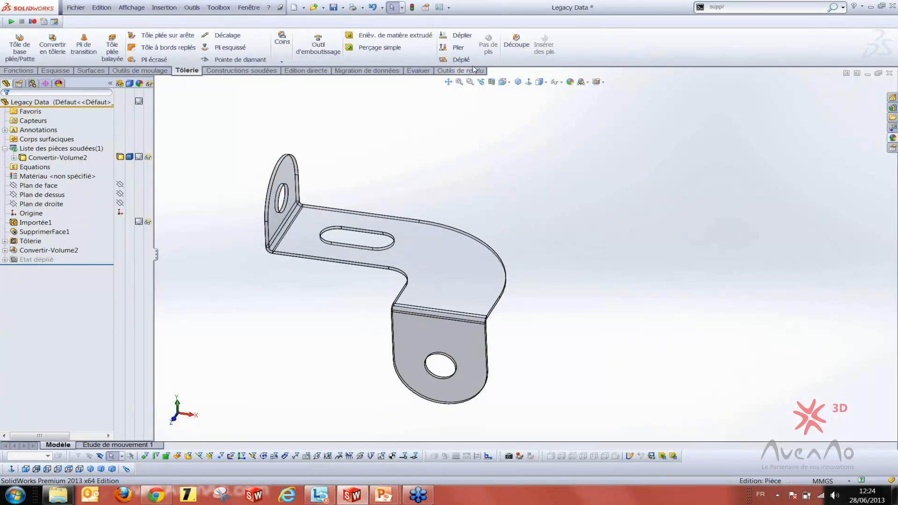
pyautogui.click(460, 60)
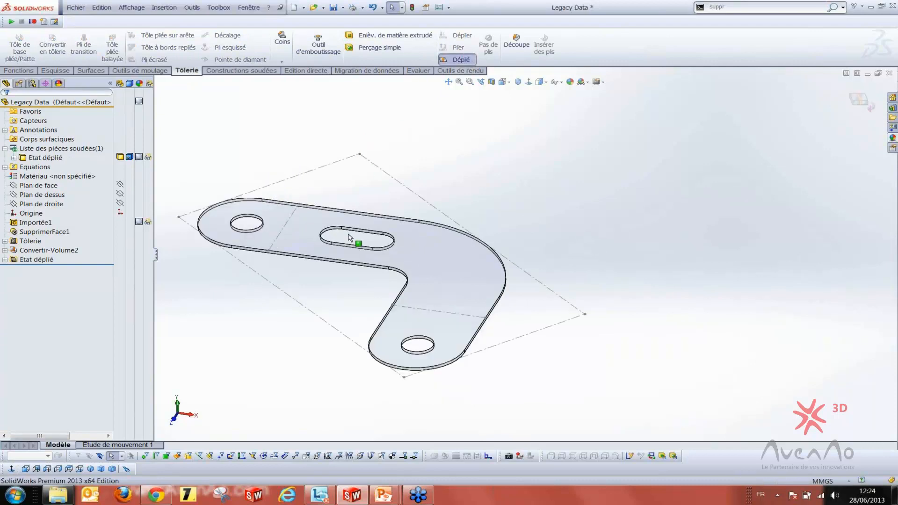
pyautogui.moveTo(379, 221); pyautogui.dragTo(371, 249, button='middle')
pyautogui.scroll(5, 370, 250)
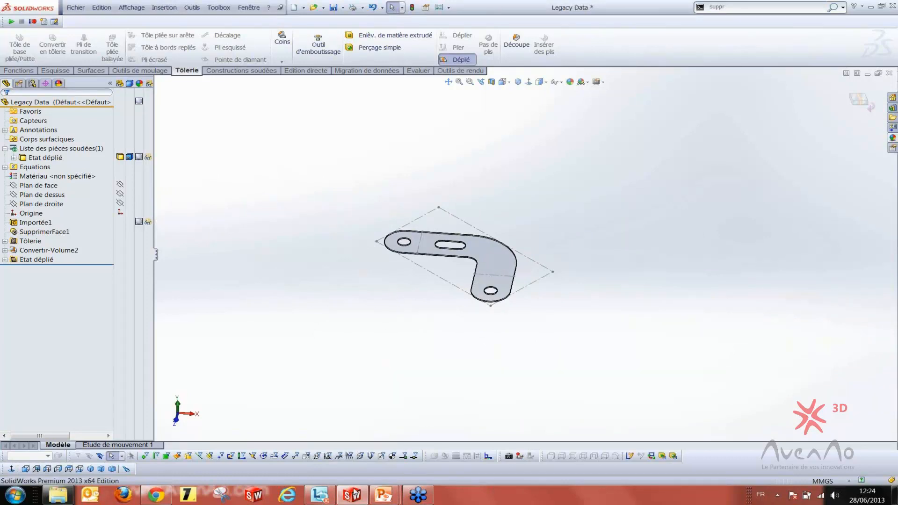
# Switch to the PowerPoint slideshow and advance from the Tôlerie slide to the Assemblage slide
pyautogui.click(383, 495)
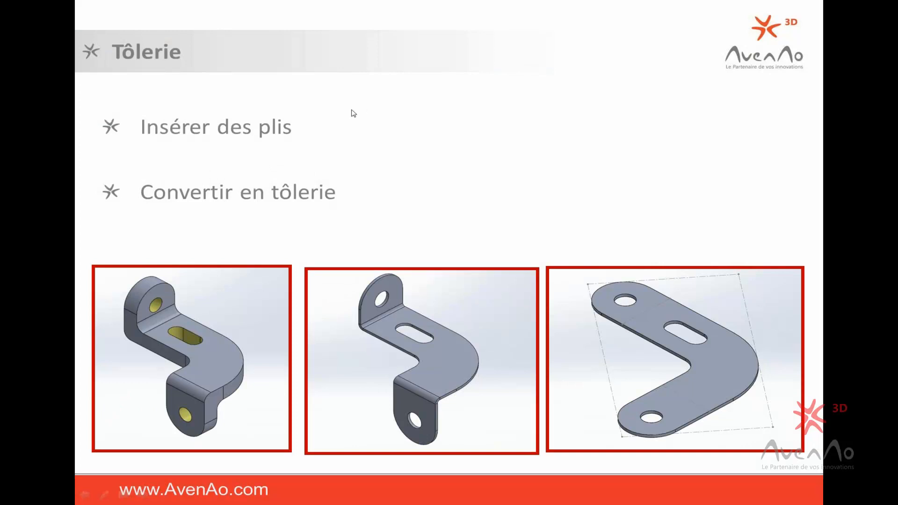
pyautogui.press('super+Tab')
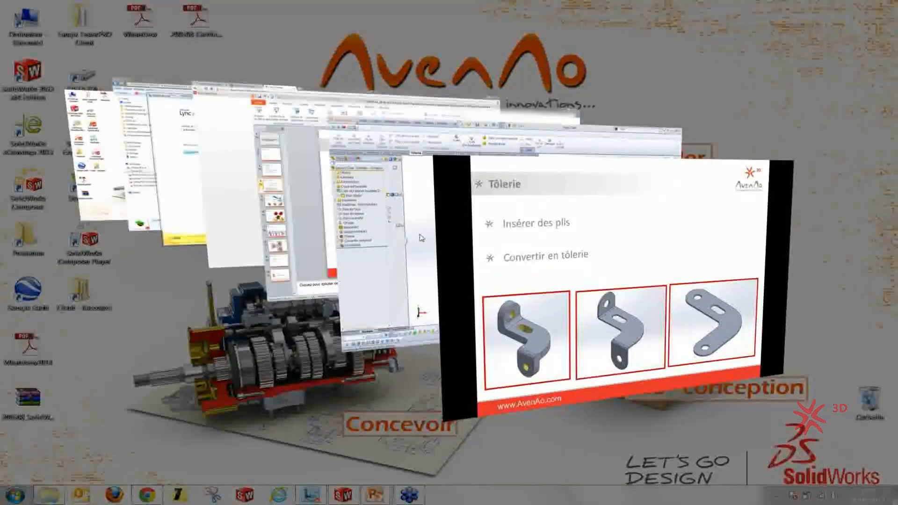
pyautogui.press('super+Tab')
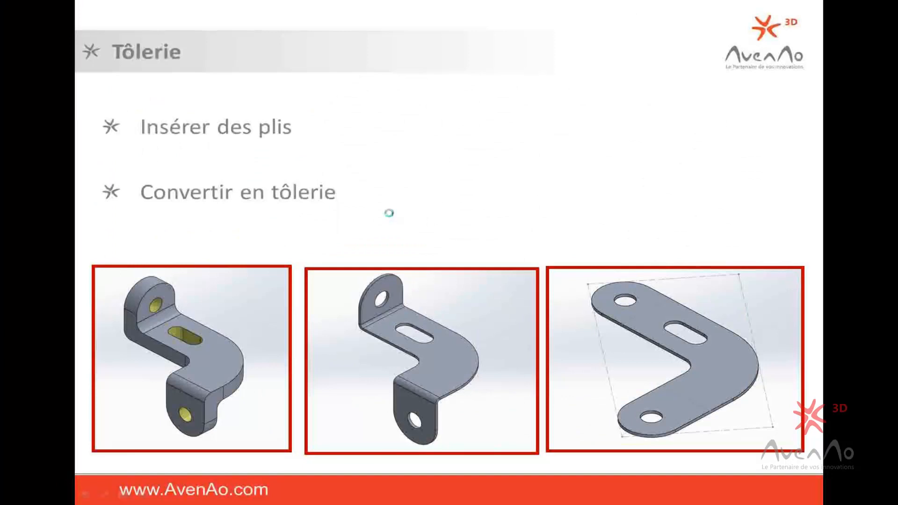
pyautogui.click(388, 212)
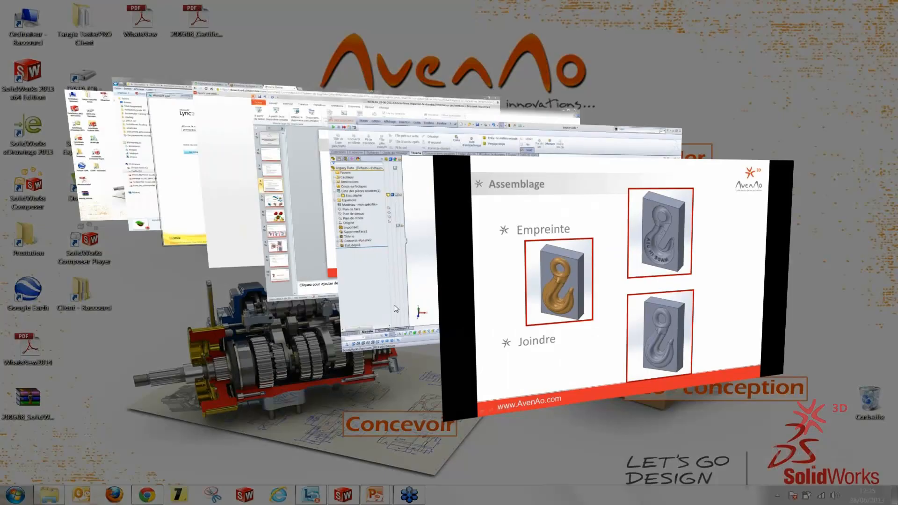
# Switch back to SolidWorks and close the Legacy Data part without saving its changes
pyautogui.click(396, 309)
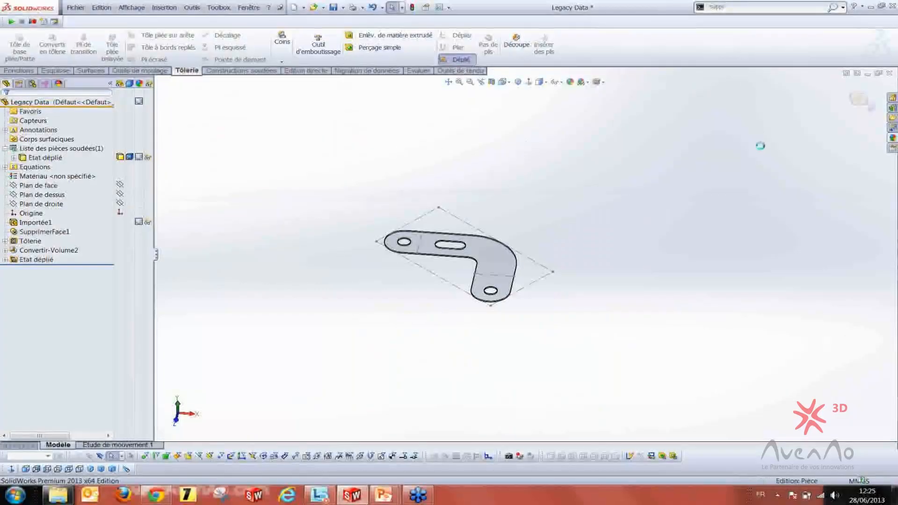
pyautogui.click(889, 73)
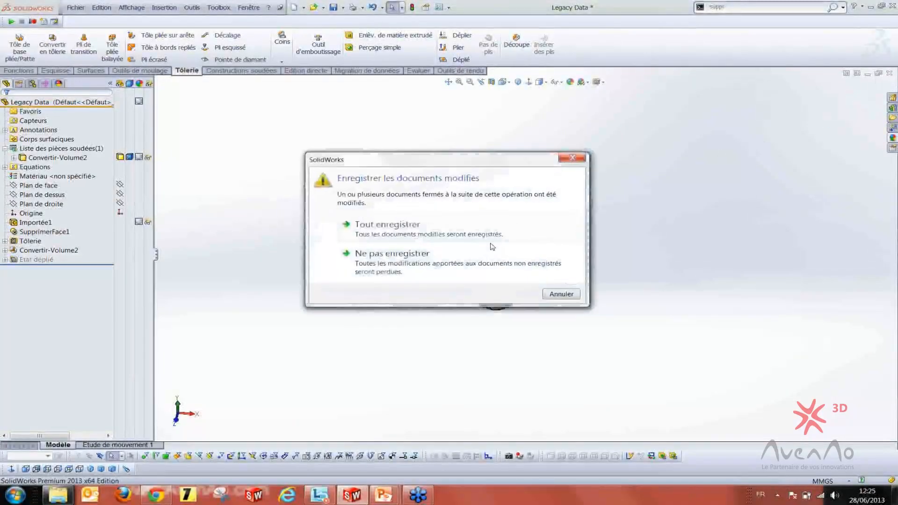
pyautogui.click(374, 255)
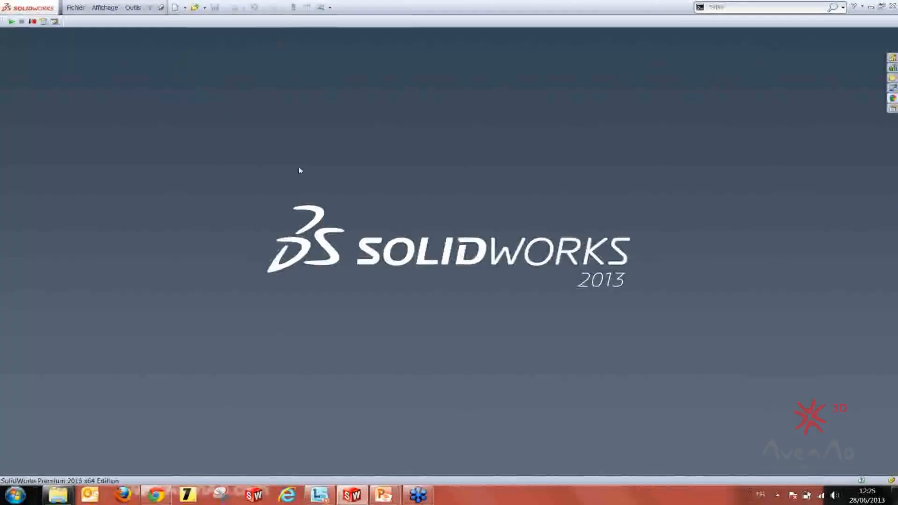
# Open hook.x_t from the Assemblage folder of the 28-06-2013 Edition direct training data, declining import diagnostics
pyautogui.click(195, 8)
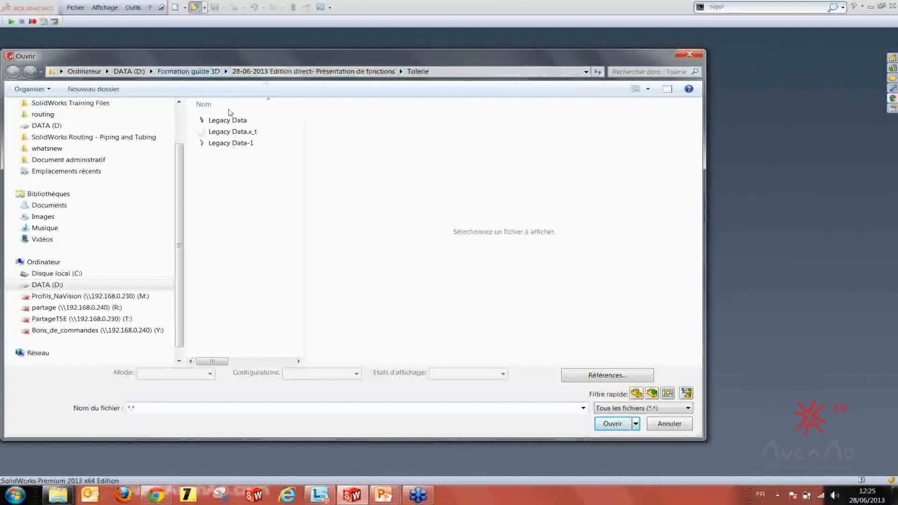
pyautogui.click(189, 71)
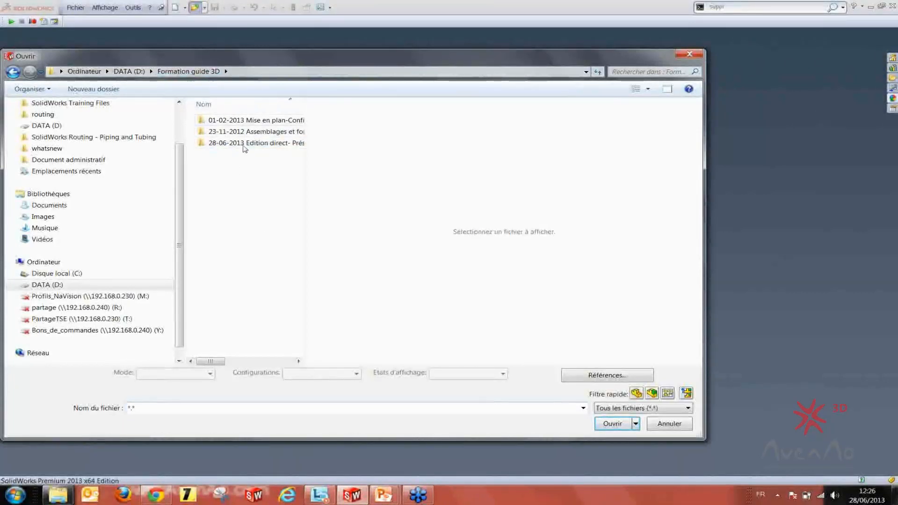
pyautogui.doubleClick(244, 144)
pyautogui.doubleClick(237, 120)
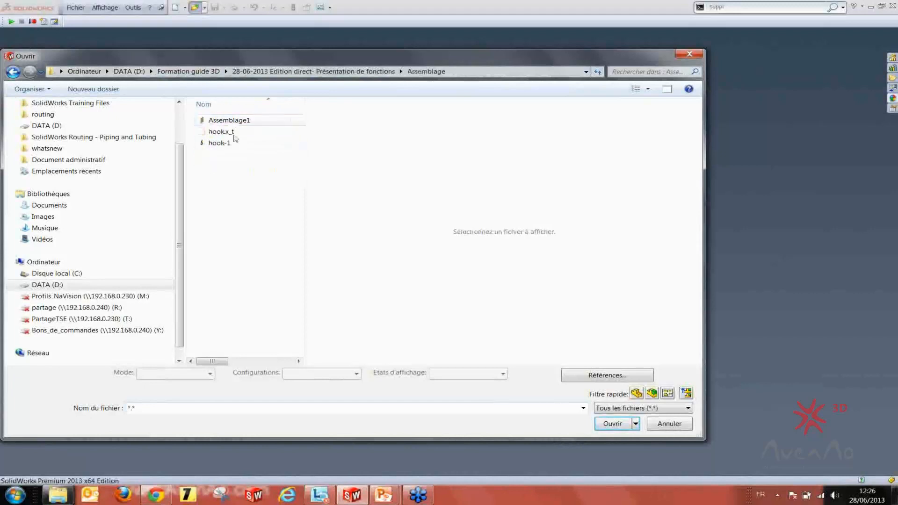
pyautogui.click(232, 122)
pyautogui.click(219, 135)
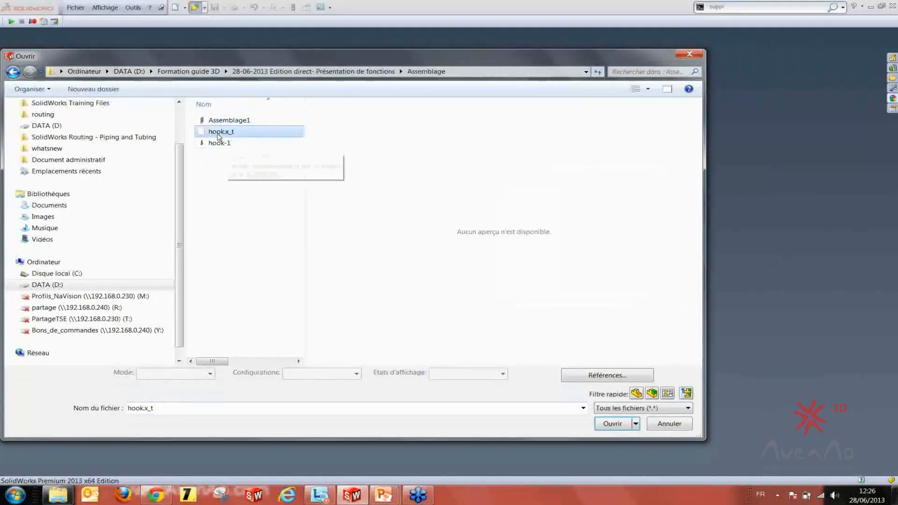
pyautogui.doubleClick(218, 136)
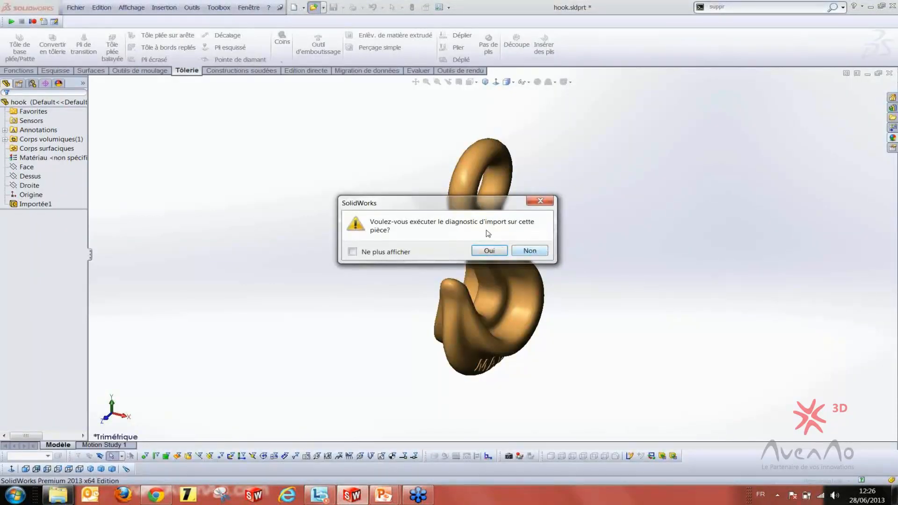
pyautogui.click(534, 250)
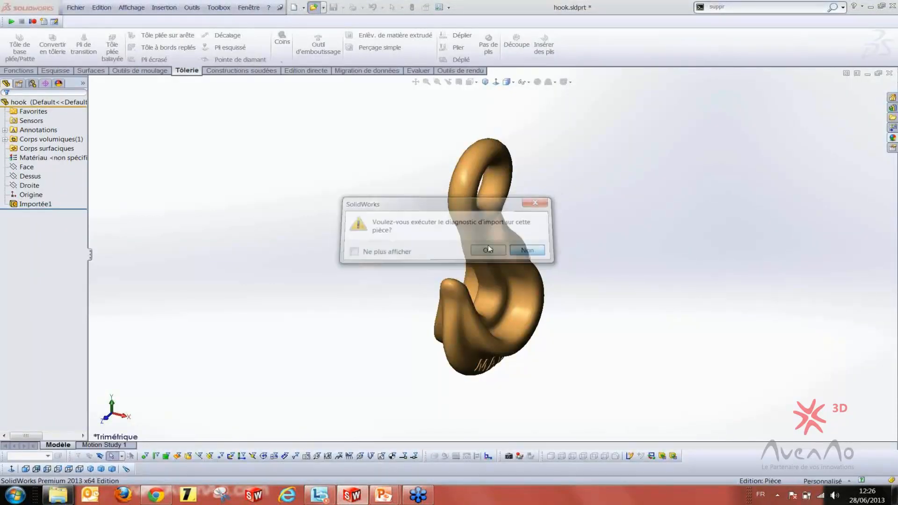
pyautogui.click(451, 251)
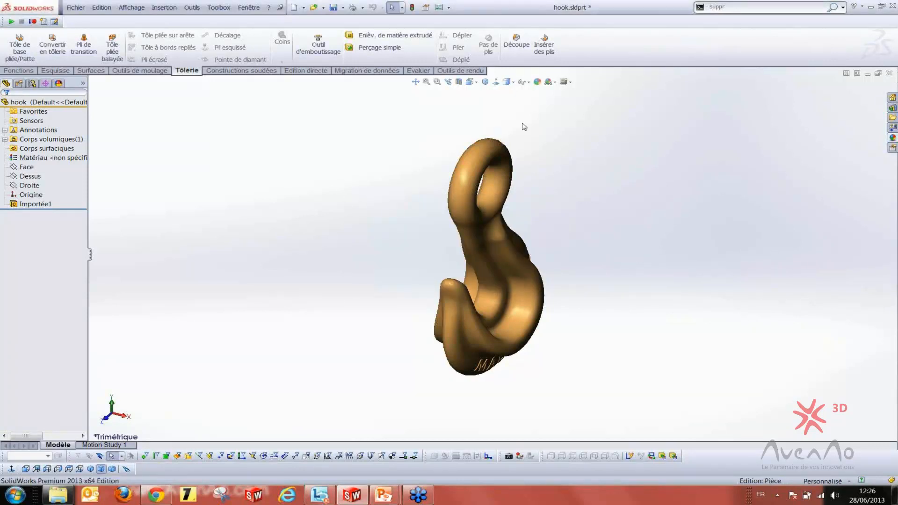
# View the imported hook isometrically and up close, expand its solid bodies folder, and fit the whole part in view
pyautogui.click(485, 82)
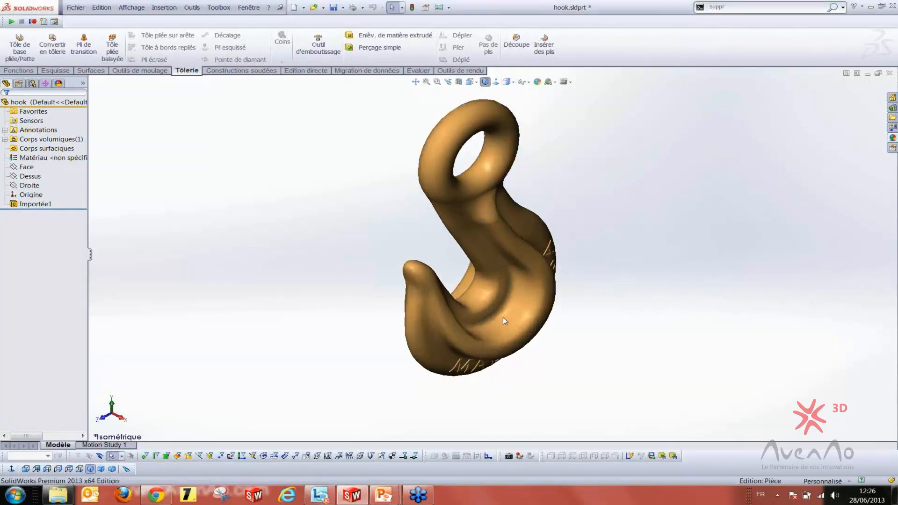
pyautogui.scroll(-3, 504, 322)
pyautogui.moveTo(504, 322); pyautogui.dragTo(451, 255, button='middle')
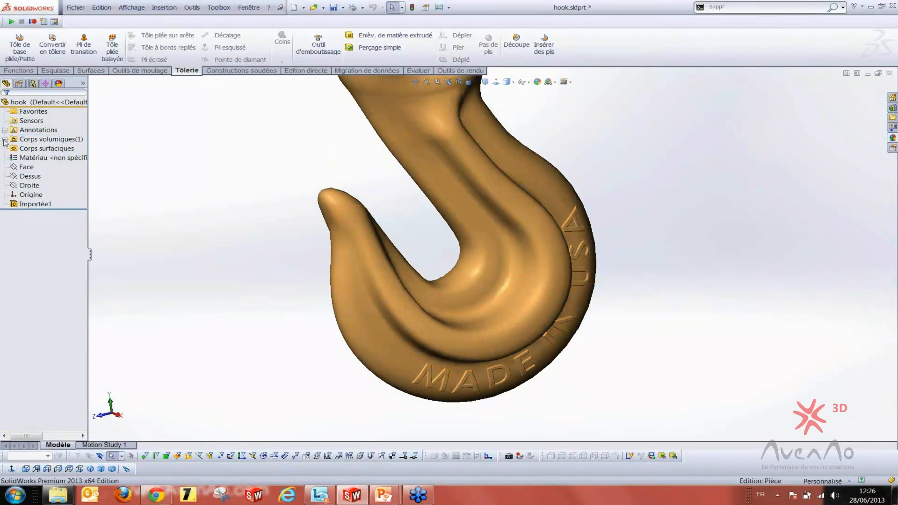
pyautogui.click(4, 140)
pyautogui.press('f')
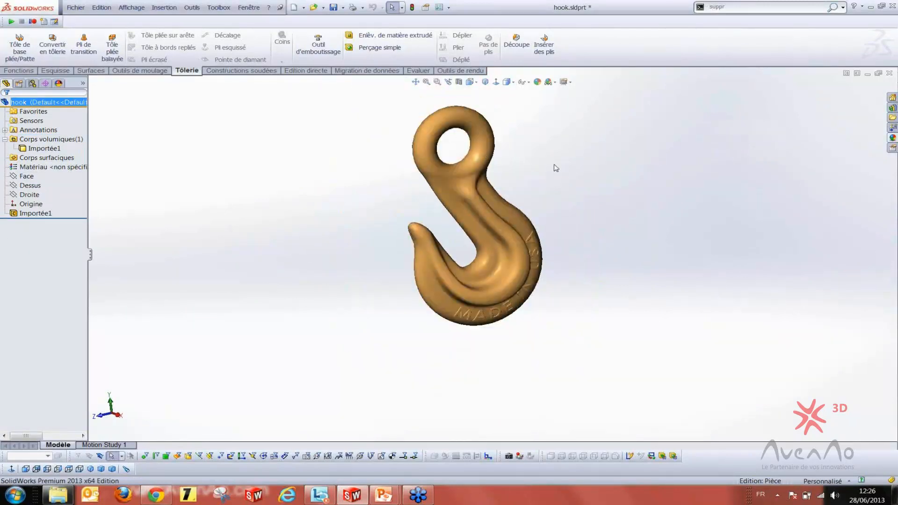
# Set the hook's display style to shaded with edges and examine its eye, tip and MADE IN USA lettering
pyautogui.click(477, 84)
pyautogui.click(507, 83)
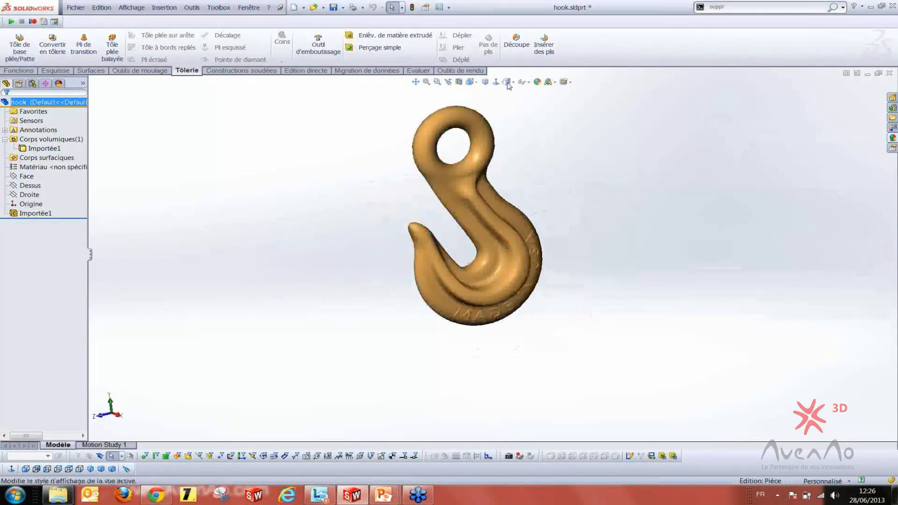
pyautogui.scroll(-6, 507, 249)
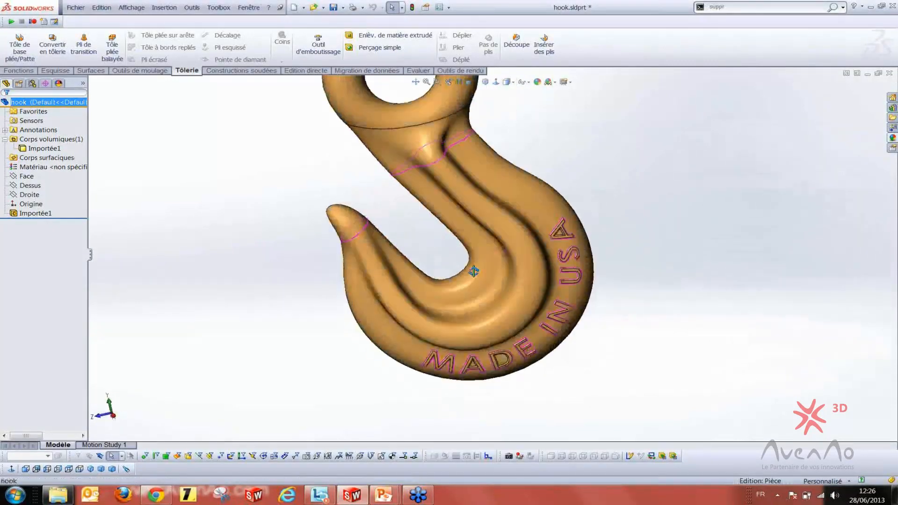
pyautogui.scroll(6, 474, 271)
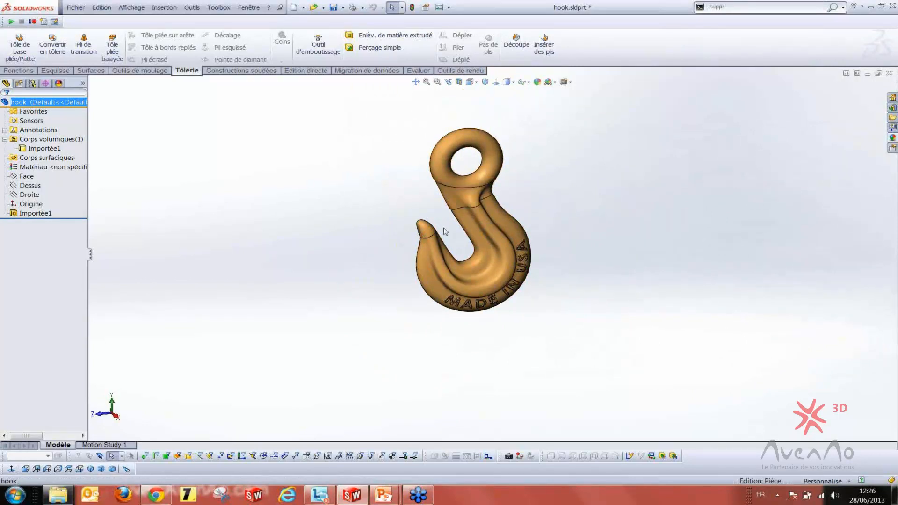
pyautogui.moveTo(491, 160); pyautogui.dragTo(428, 244, button='middle')
pyautogui.scroll(4, 491, 243)
pyautogui.scroll(-4, 476, 230)
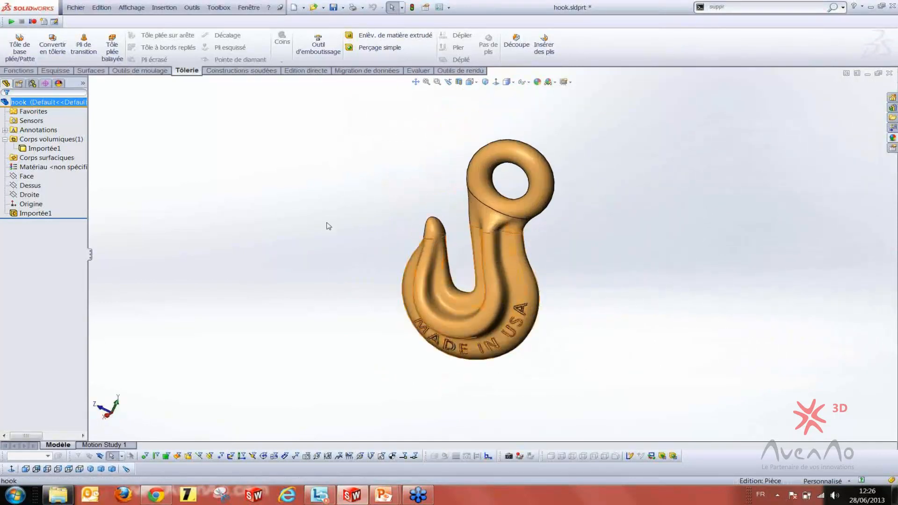
pyautogui.scroll(-2, 584, 267)
pyautogui.scroll(2, 466, 262)
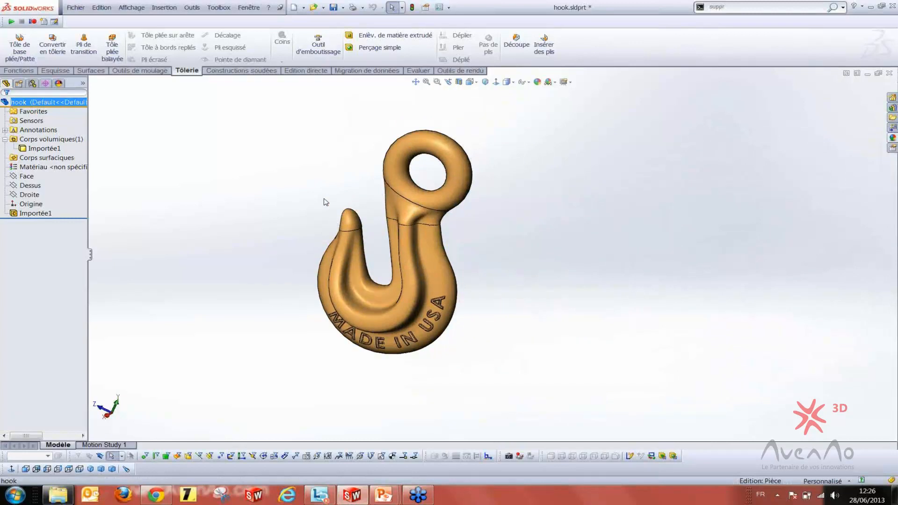
pyautogui.moveTo(386, 281); pyautogui.dragTo(351, 236, button='middle')
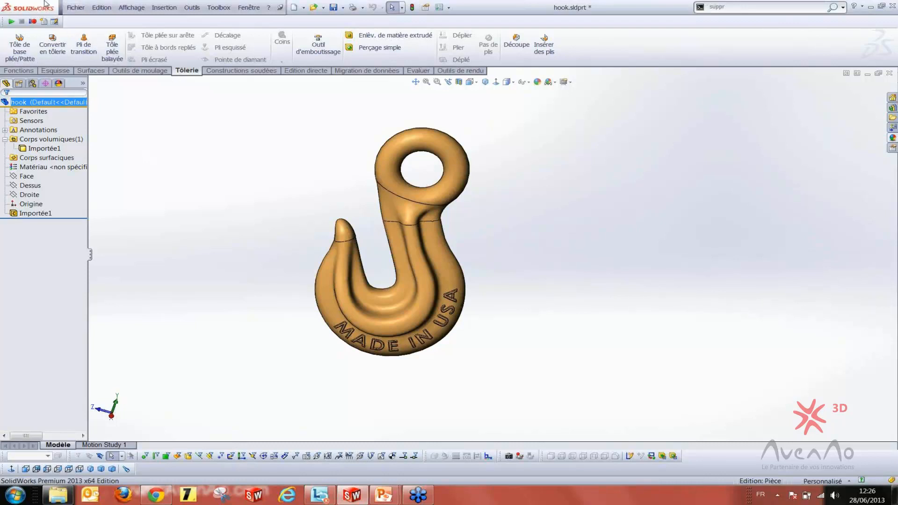
# Create an assembly from the hook part, saving the part as hook in the Assemblage folder and placing it at the assembly origin
pyautogui.click(71, 9)
pyautogui.click(94, 70)
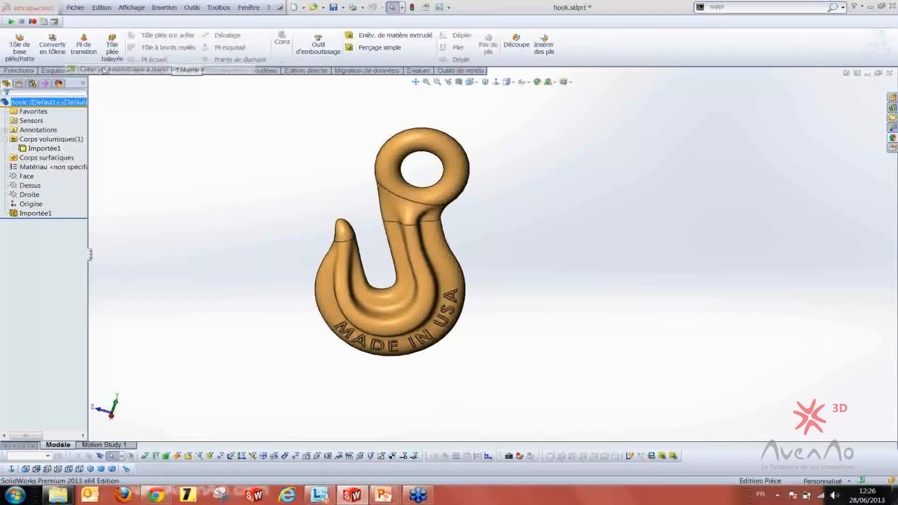
pyautogui.click(463, 259)
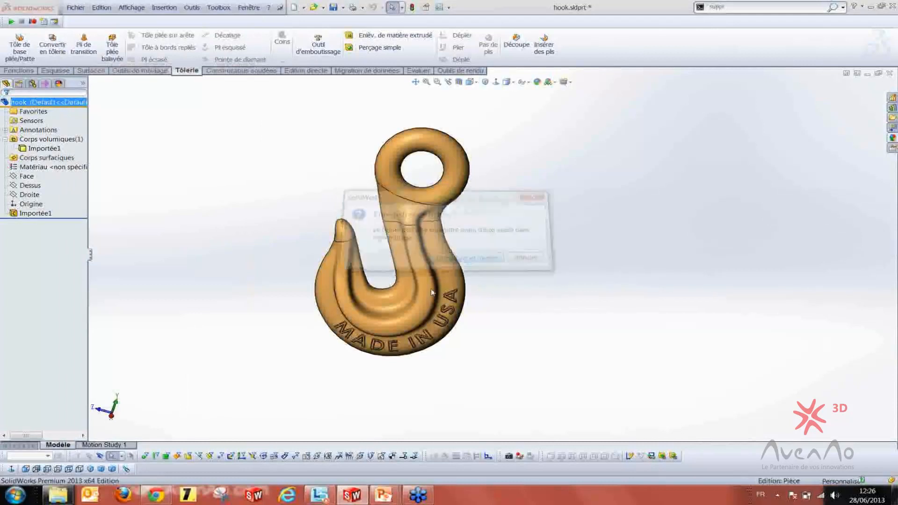
pyautogui.click(404, 306)
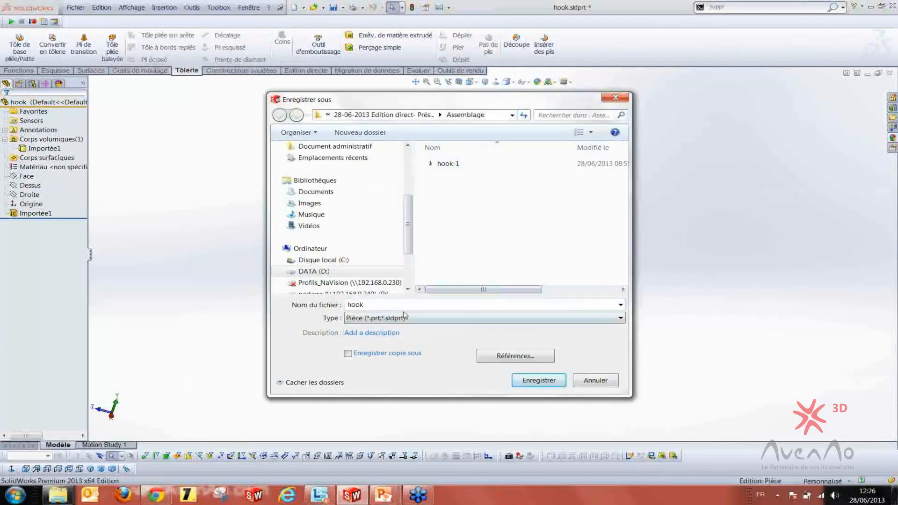
pyautogui.click(526, 377)
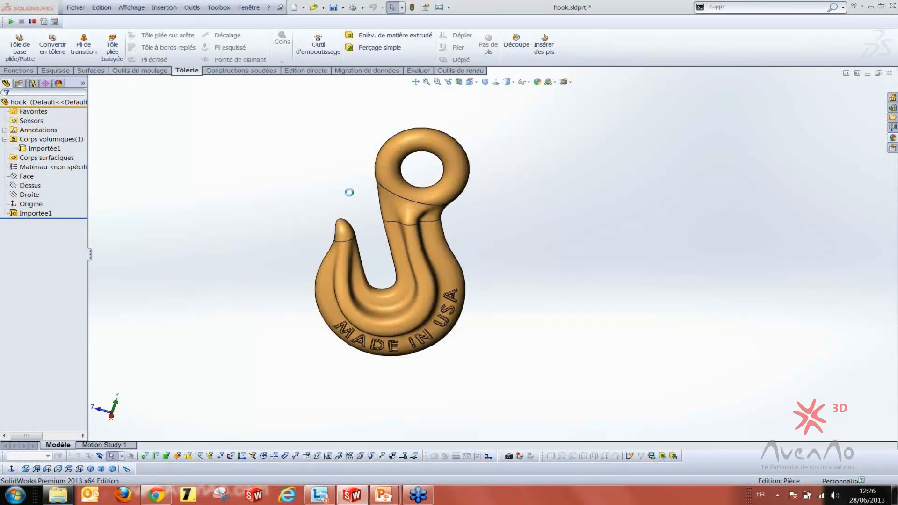
pyautogui.click(394, 281)
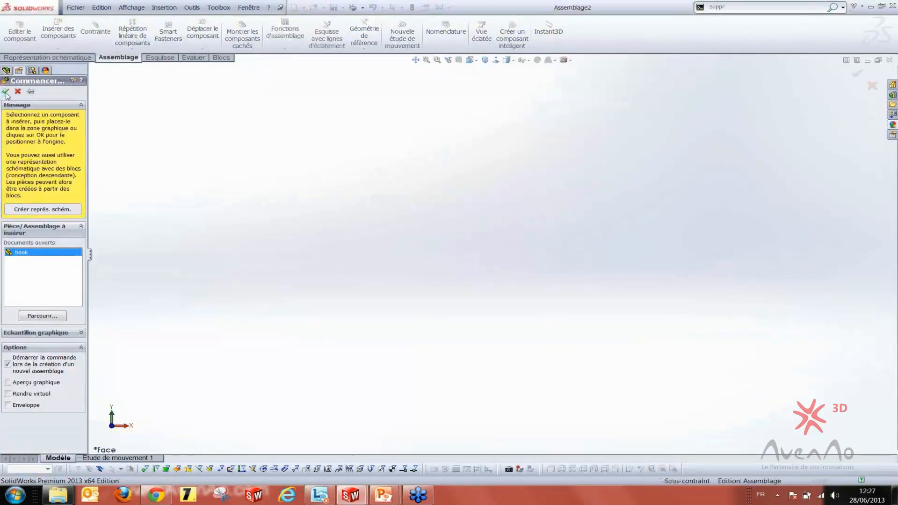
pyautogui.click(6, 92)
# Examine the hook's placement relative to the assembly origin, in isometric view and from its lettered and plain sides
pyautogui.moveTo(454, 335); pyautogui.dragTo(526, 344, button='middle')
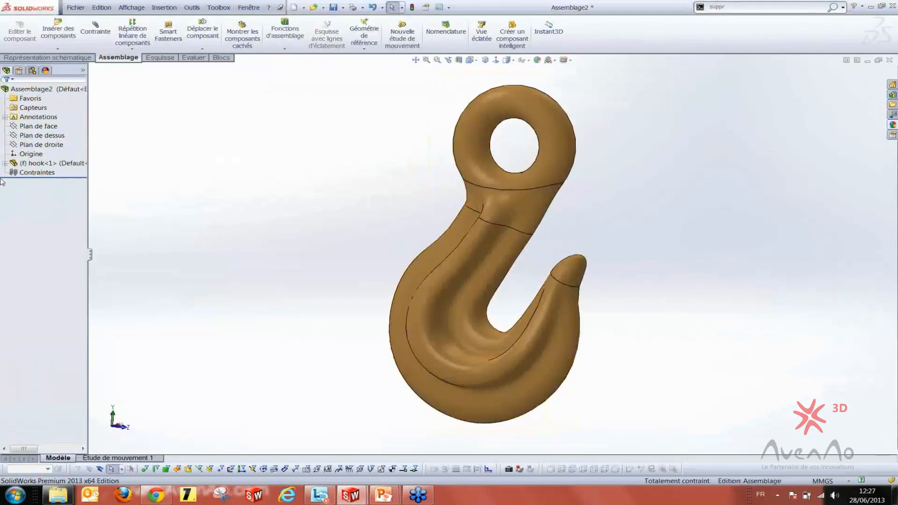
pyautogui.click(31, 153)
pyautogui.moveTo(499, 315)
pyautogui.mouseDown(button='middle')
pyautogui.moveTo(494, 356)
pyautogui.moveTo(495, 331)
pyautogui.mouseUp(button='middle')
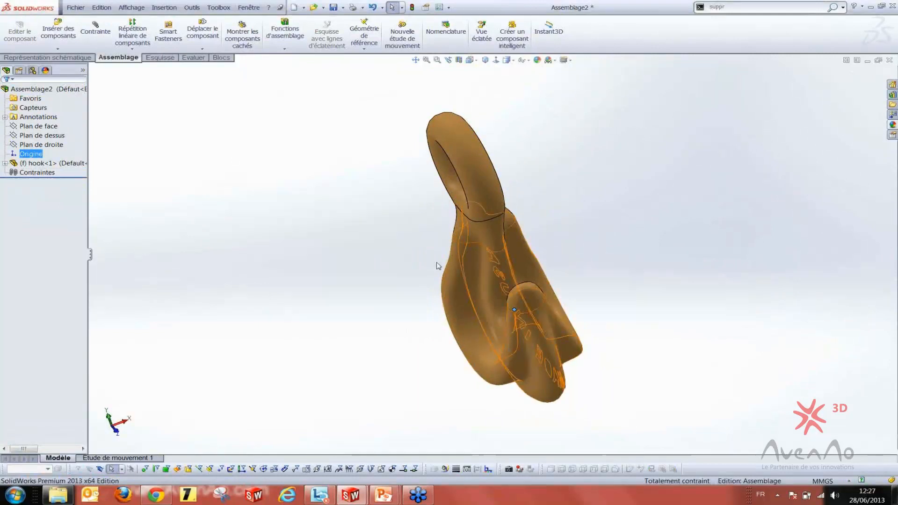
pyautogui.scroll(3, 428, 261)
pyautogui.moveTo(422, 296); pyautogui.dragTo(454, 242, button='middle')
pyautogui.click(469, 130)
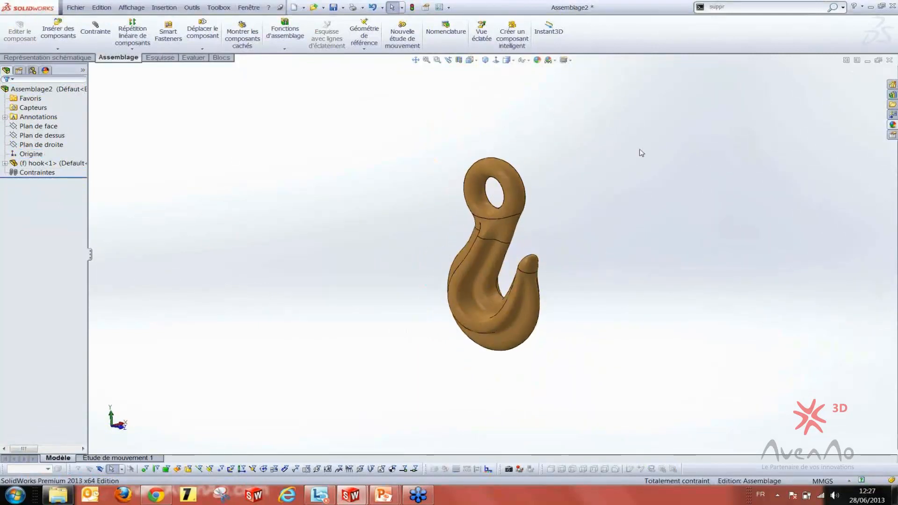
pyautogui.click(485, 59)
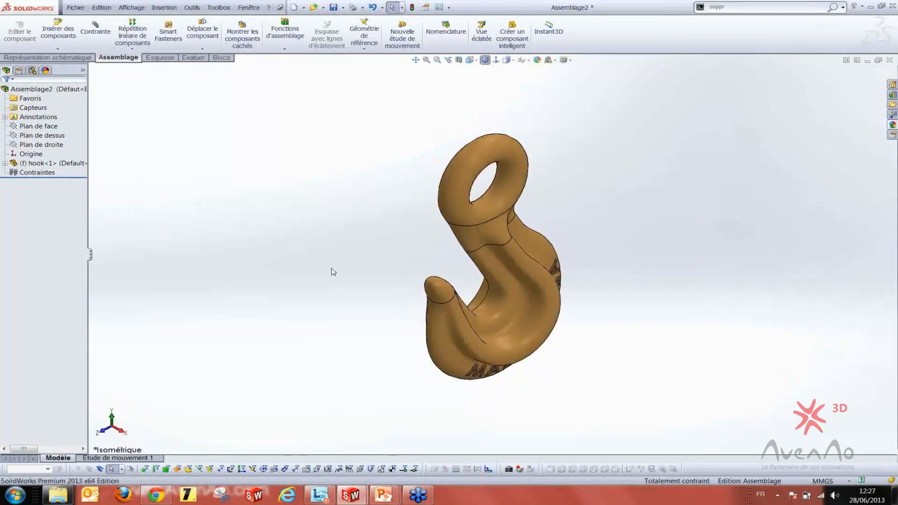
pyautogui.moveTo(460, 233); pyautogui.dragTo(462, 317, button='middle')
pyautogui.scroll(4, 233, 241)
pyautogui.scroll(-3, 542, 258)
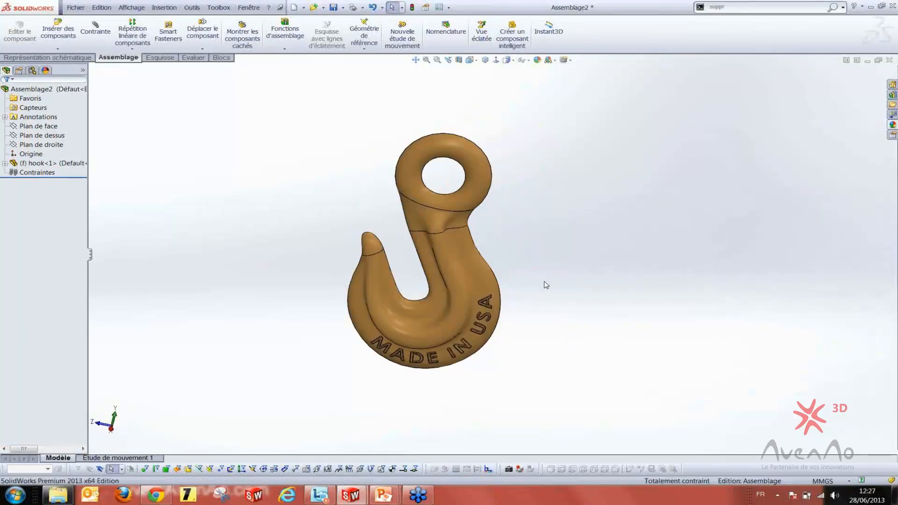
pyautogui.moveTo(544, 282); pyautogui.dragTo(422, 96, button='middle')
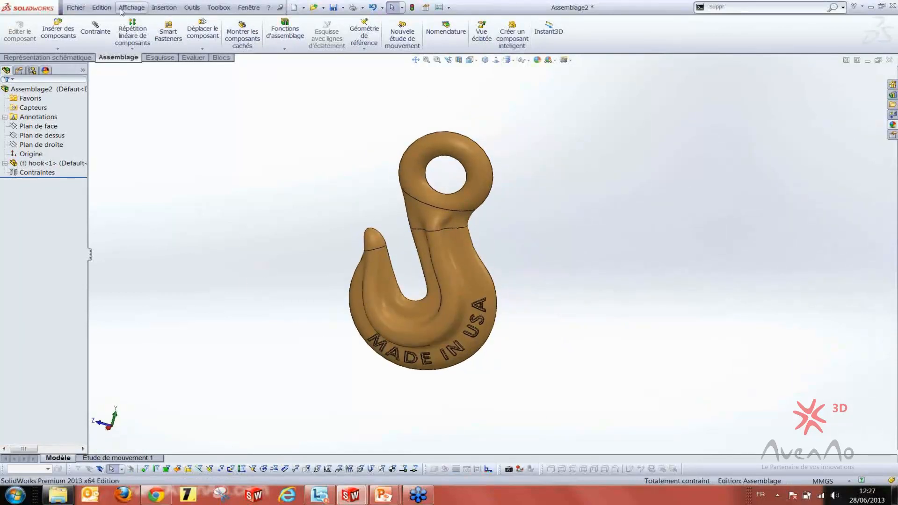
pyautogui.click(163, 8)
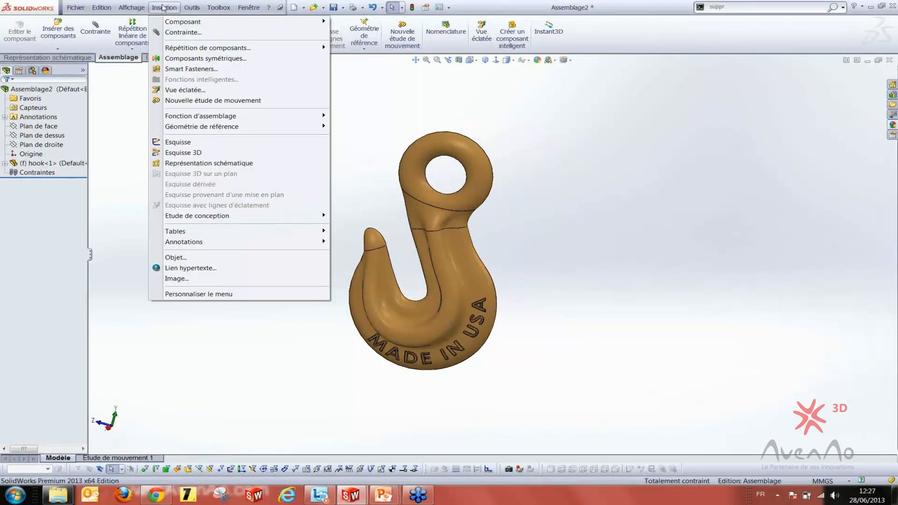
pyautogui.moveTo(304, 22)
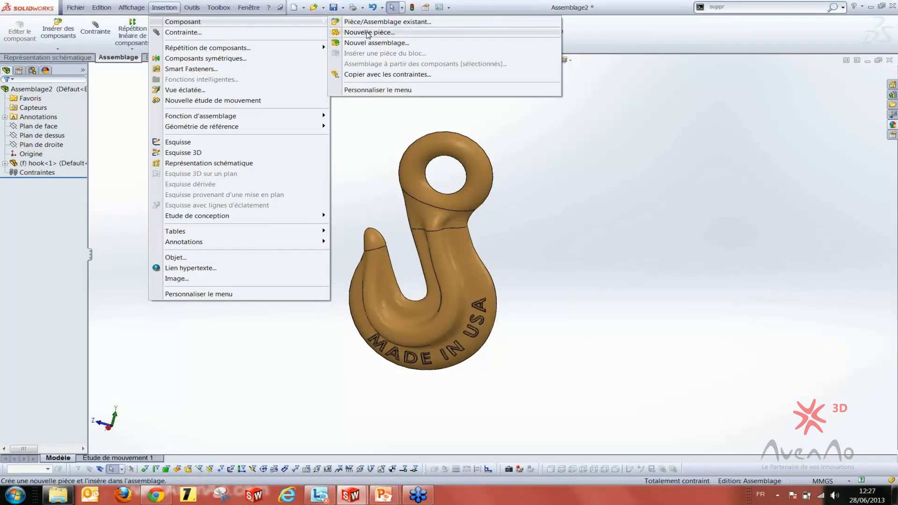
pyautogui.click(367, 33)
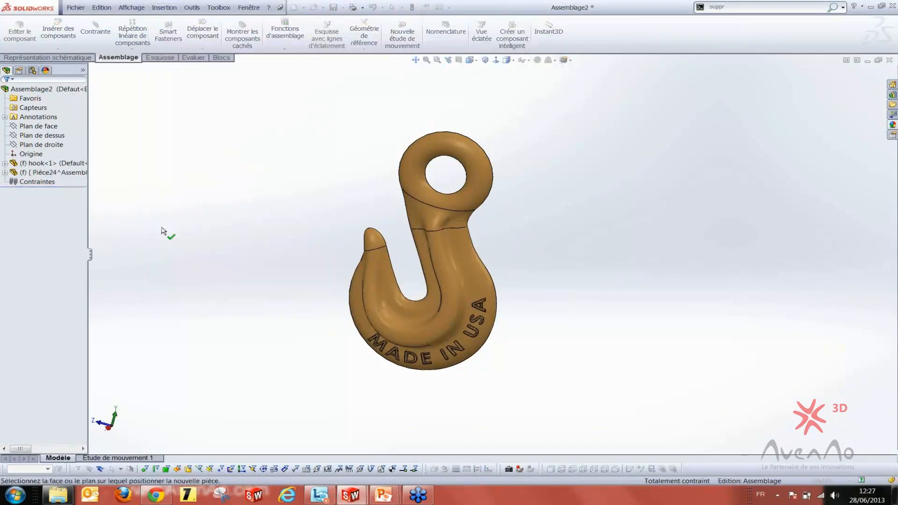
pyautogui.click(56, 173)
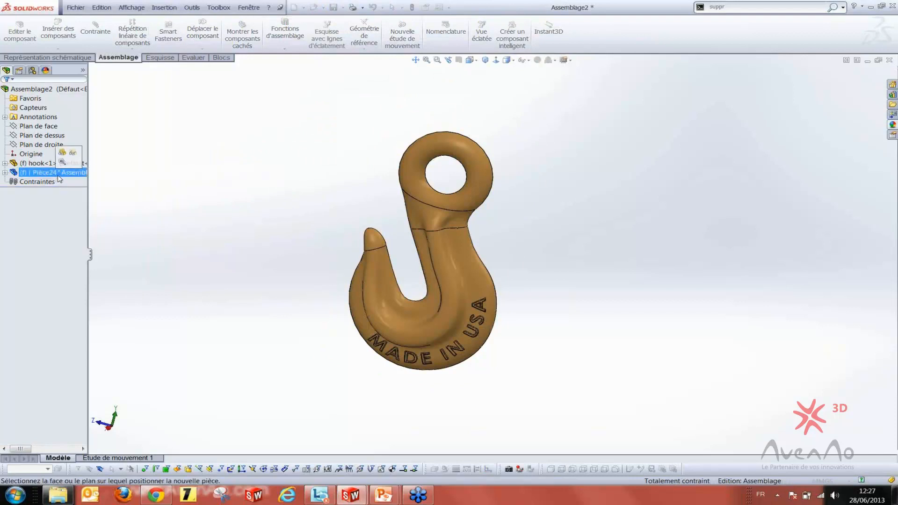
pyautogui.click(281, 181)
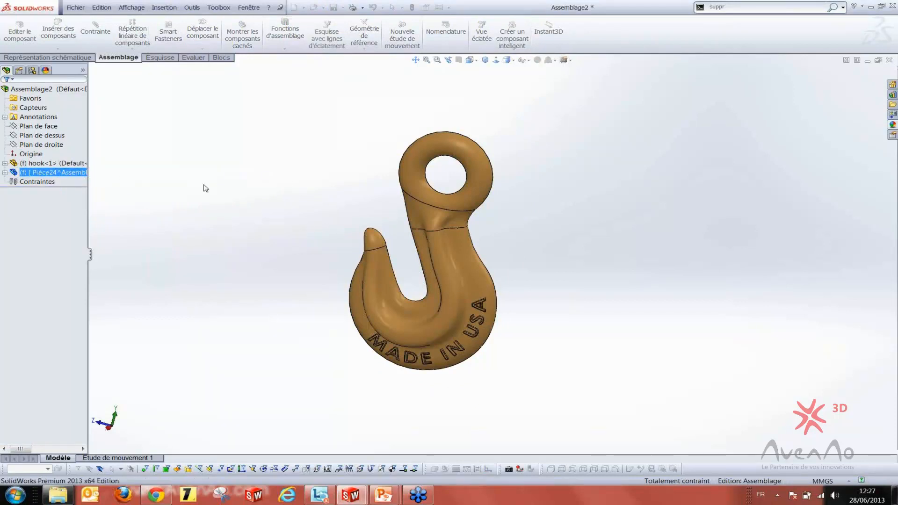
pyautogui.rightClick(19, 174)
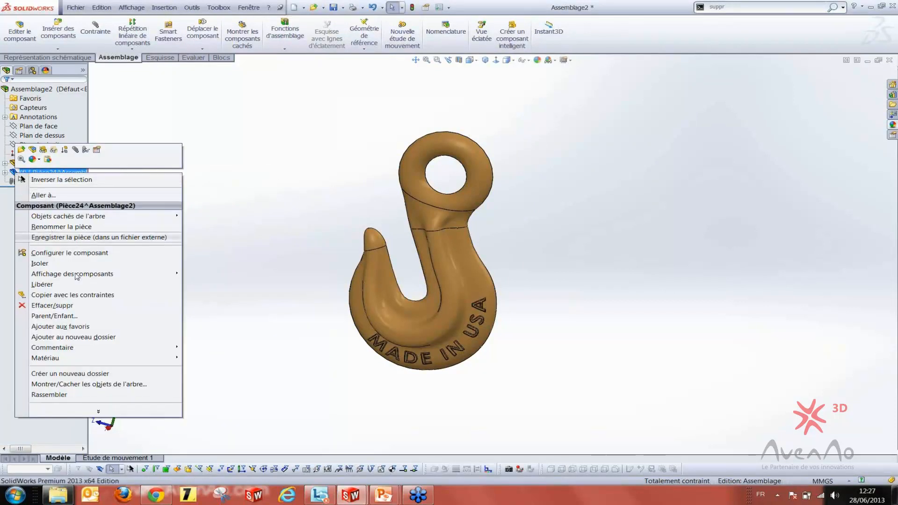
pyautogui.click(56, 307)
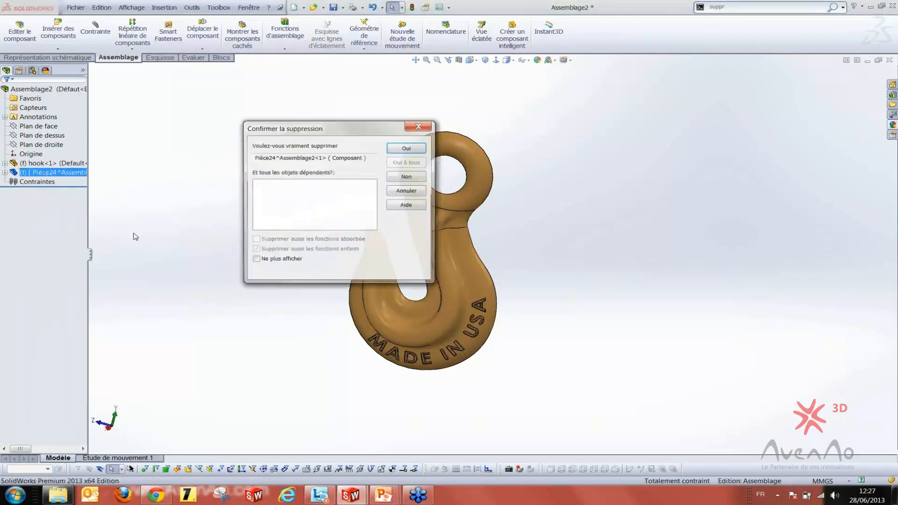
pyautogui.click(407, 150)
pyautogui.click(163, 7)
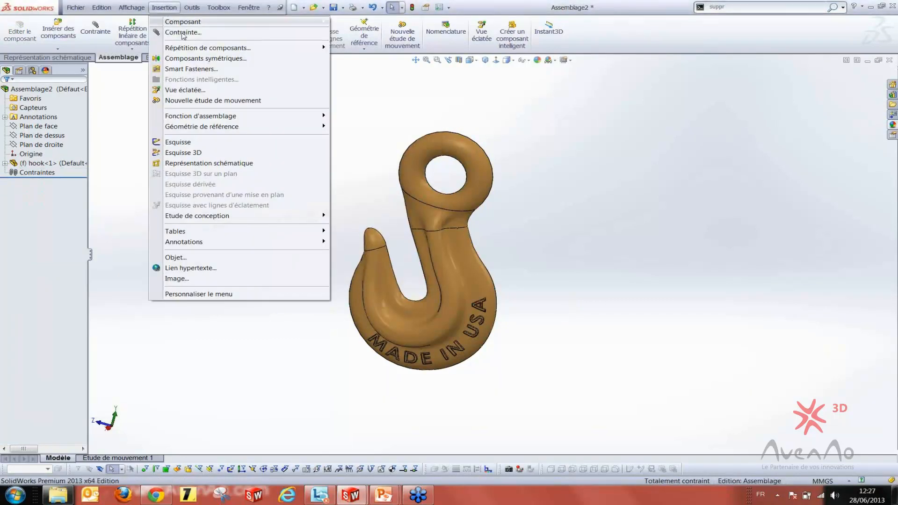
pyautogui.moveTo(295, 22)
pyautogui.click(405, 34)
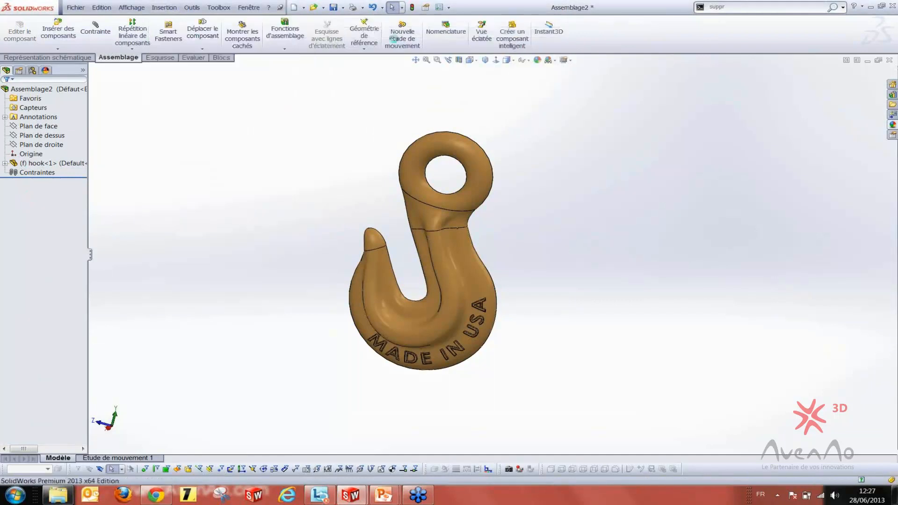
pyautogui.click(161, 87)
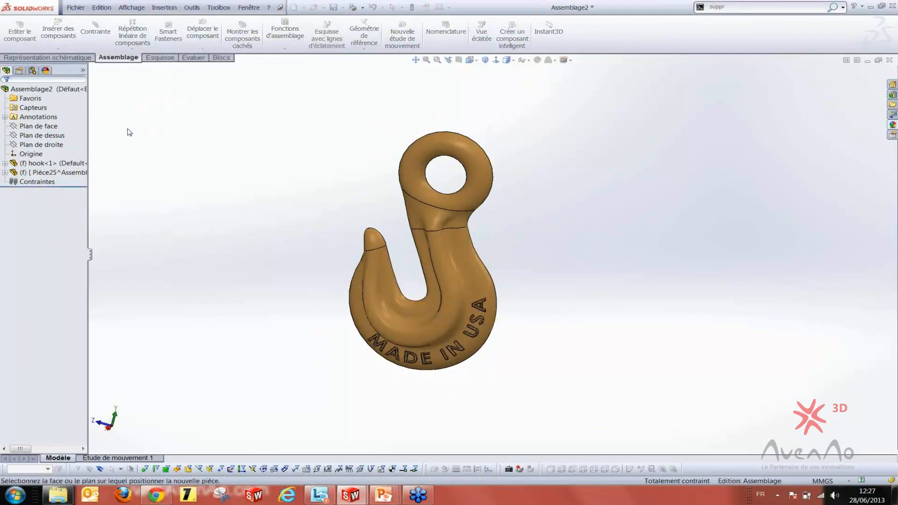
pyautogui.rightClick(39, 172)
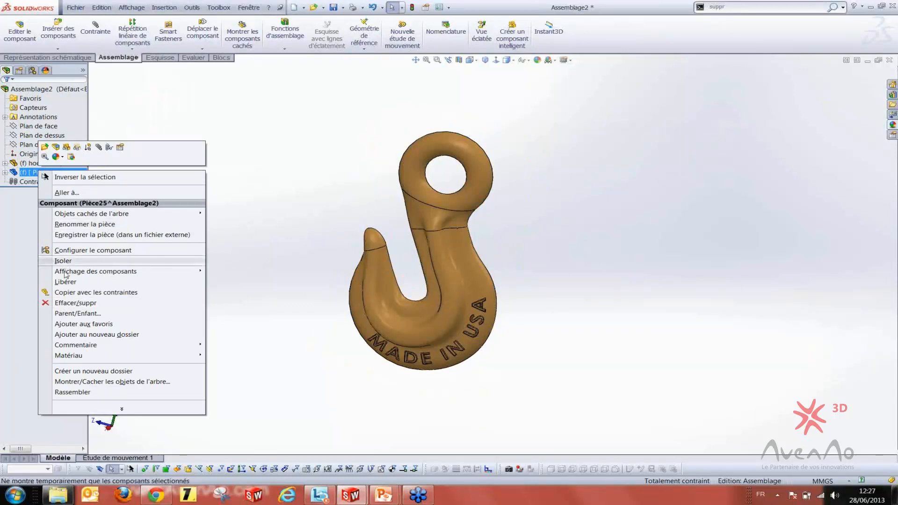
pyautogui.click(70, 302)
pyautogui.click(407, 148)
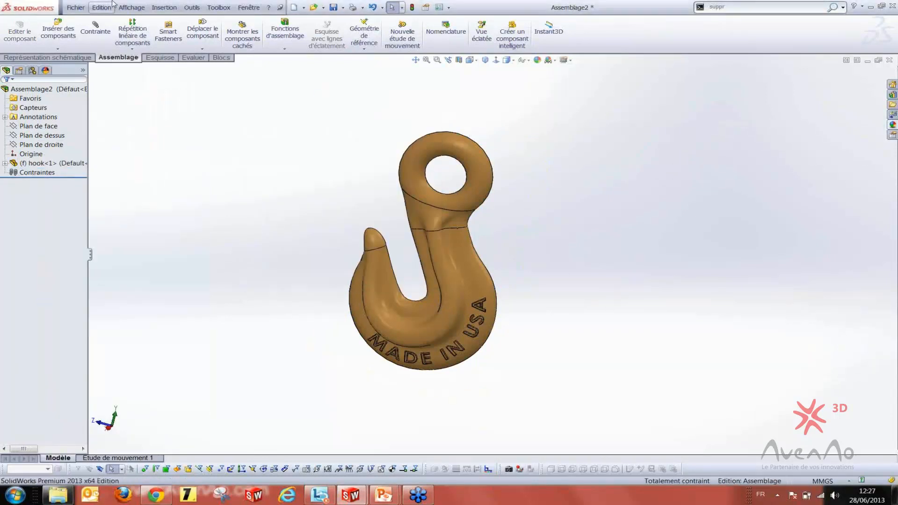
# Insert a new part into the assembly on Plan de droite and expand its feature tree to inspect its planes
pyautogui.click(164, 9)
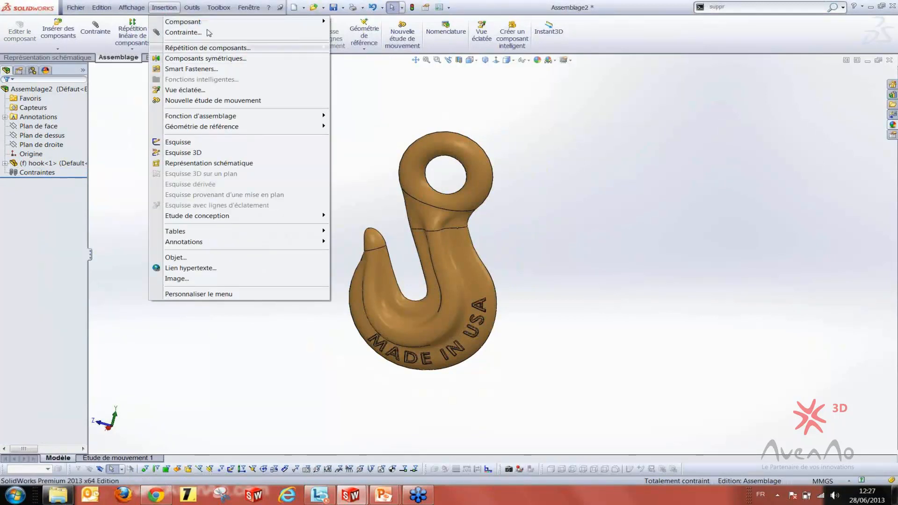
pyautogui.moveTo(208, 22)
pyautogui.click(372, 32)
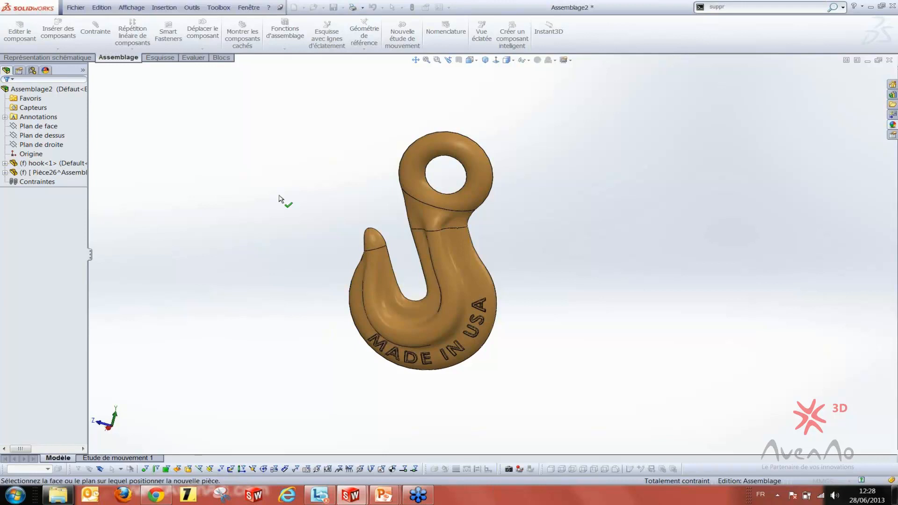
pyautogui.click(40, 127)
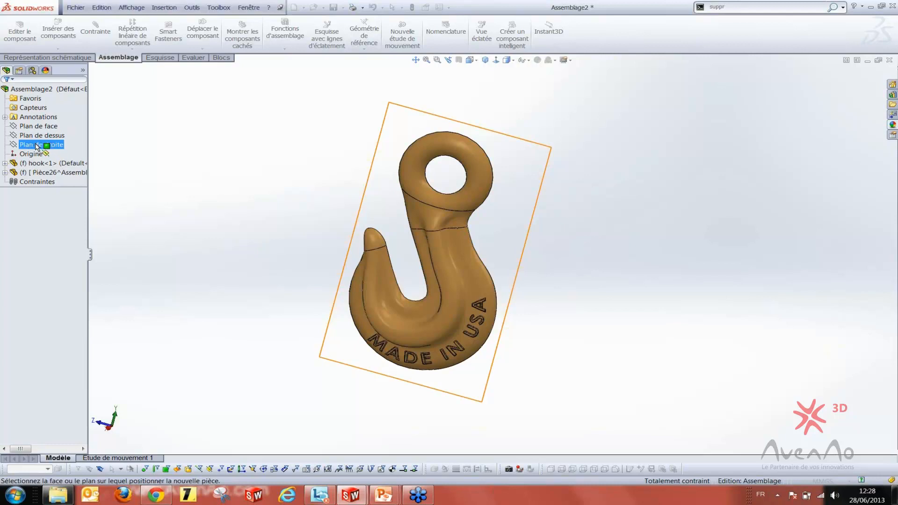
pyautogui.click(28, 145)
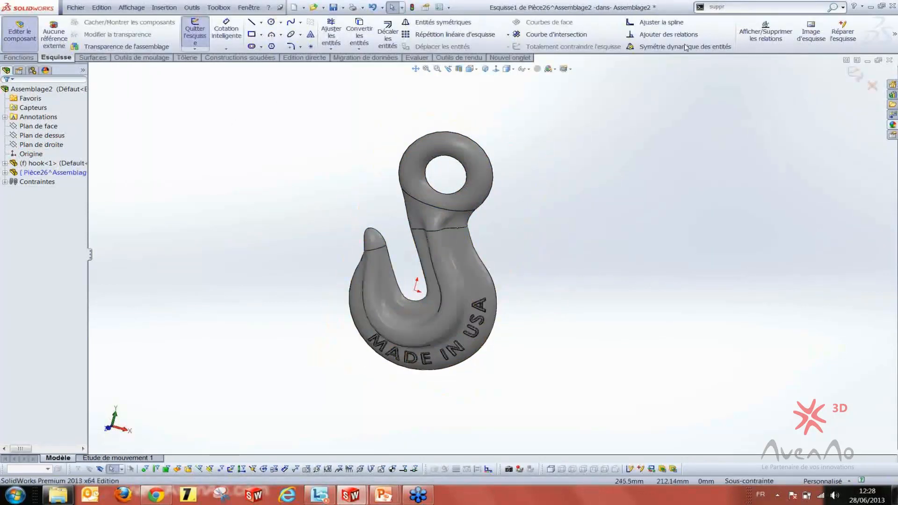
pyautogui.click(4, 173)
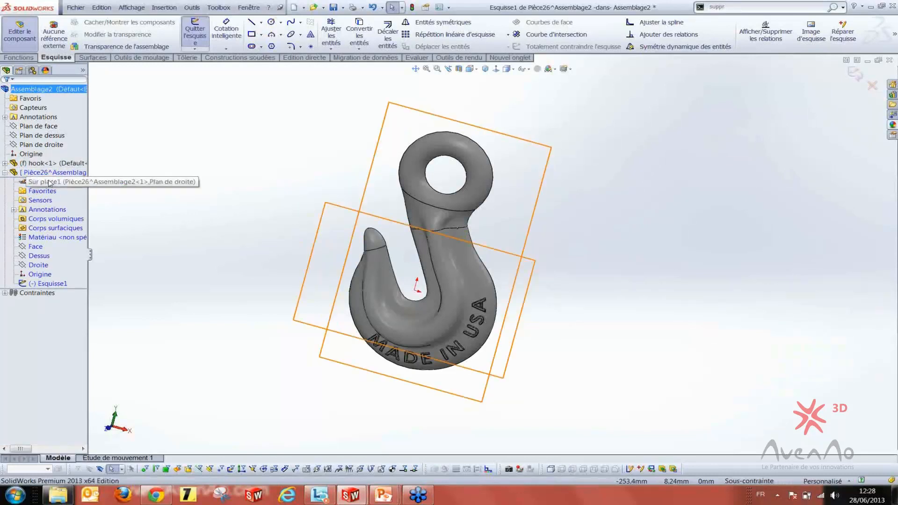
pyautogui.click(34, 247)
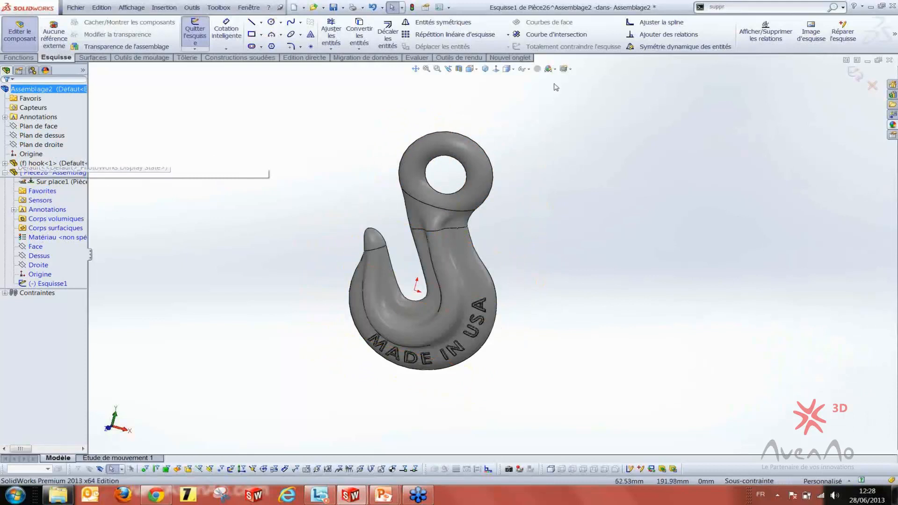
# Sketch a corner rectangle about 159 by 237 mm enclosing the whole hook, viewed normal to the sketch plane
pyautogui.click(497, 68)
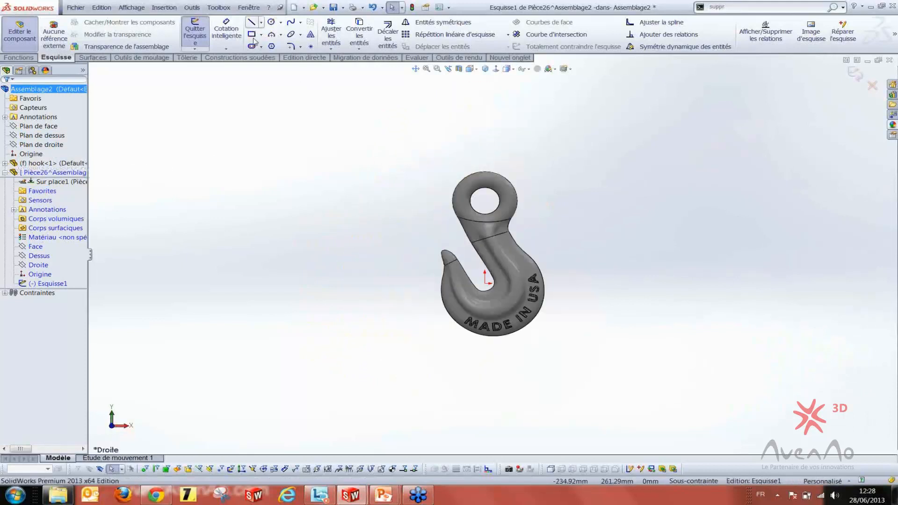
pyautogui.click(251, 35)
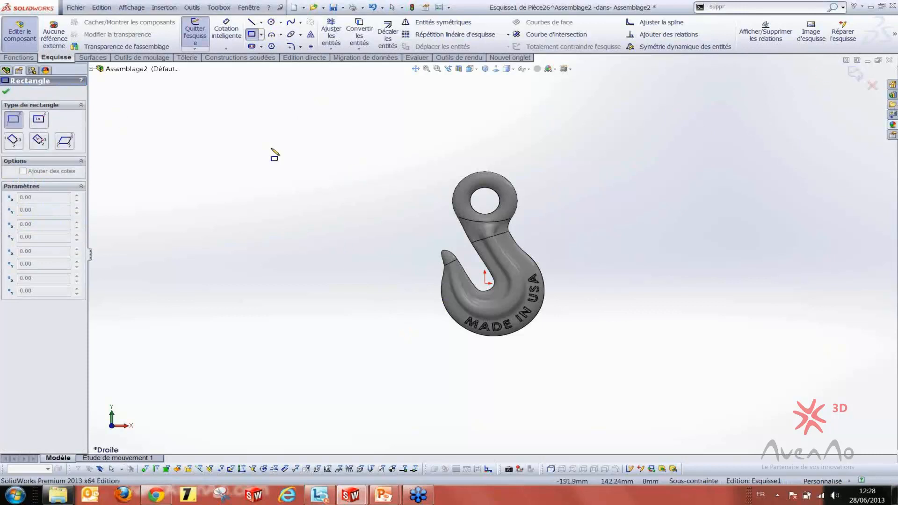
pyautogui.click(419, 352)
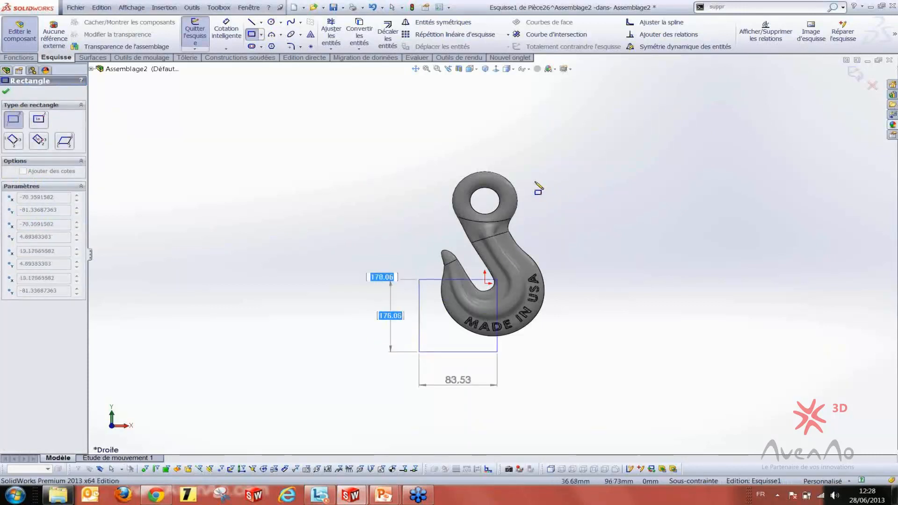
pyautogui.click(568, 153)
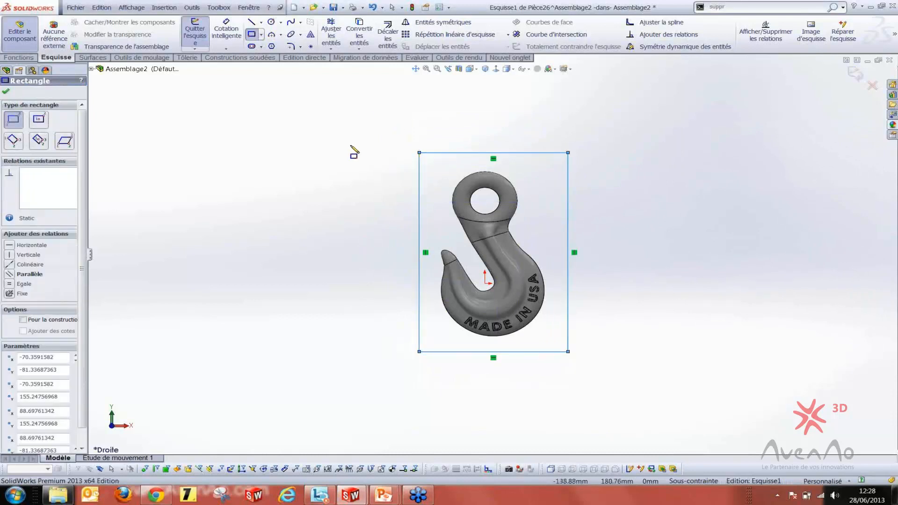
pyautogui.press('Escape')
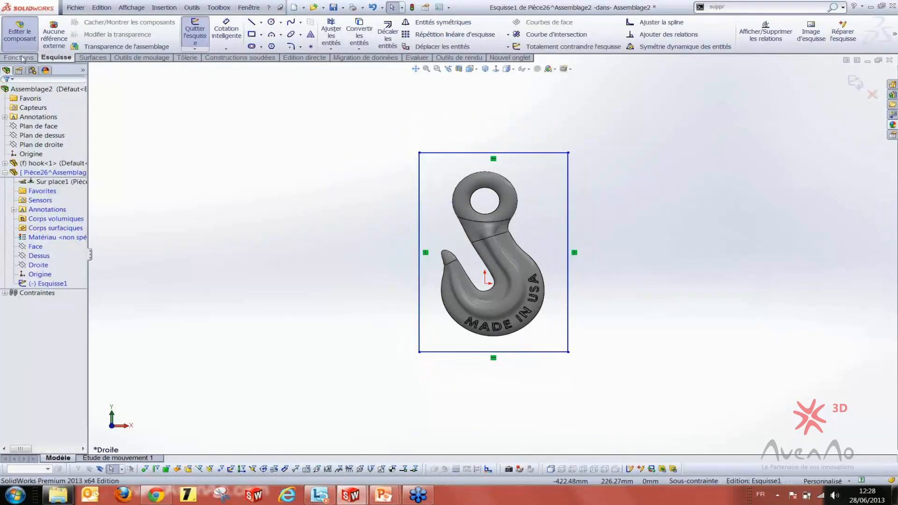
# Extrude the rectangle sketch 53 mm as a blind boss to form the block, and return to editing the assembly
pyautogui.click(19, 57)
pyautogui.click(203, 33)
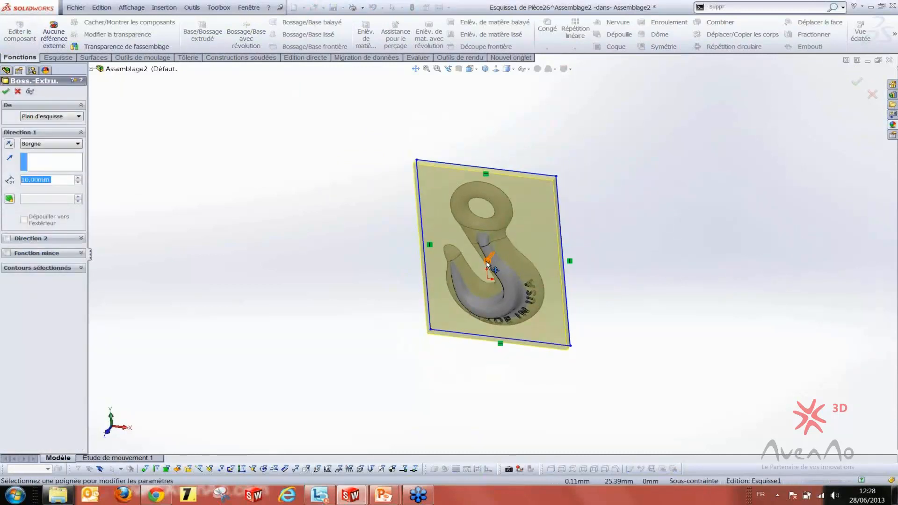
pyautogui.moveTo(489, 264); pyautogui.dragTo(442, 279)
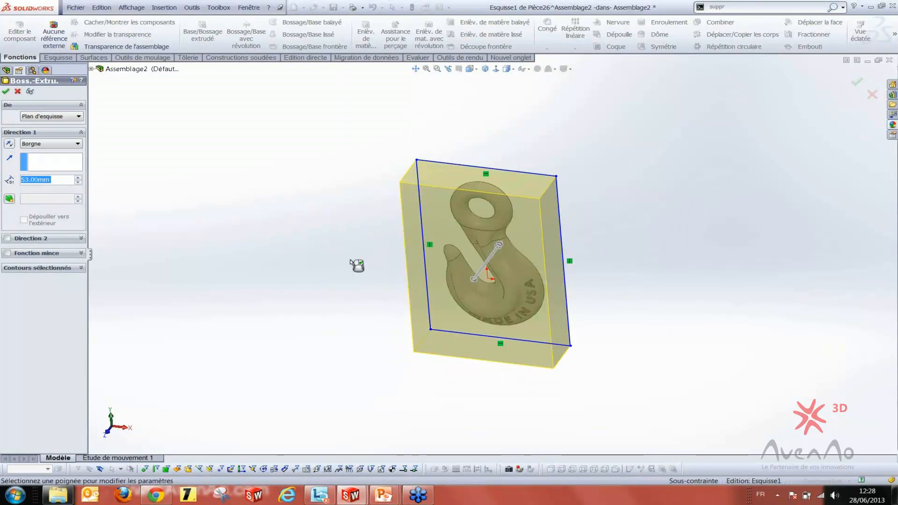
pyautogui.click(6, 92)
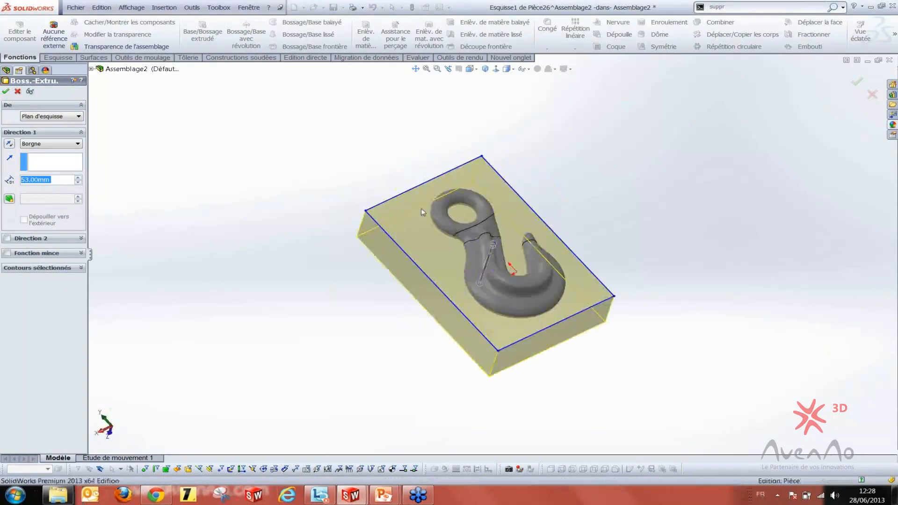
pyautogui.moveTo(392, 183); pyautogui.dragTo(332, 276, button='middle')
pyautogui.moveTo(621, 262); pyautogui.dragTo(560, 279, button='middle')
pyautogui.scroll(-3, 560, 279)
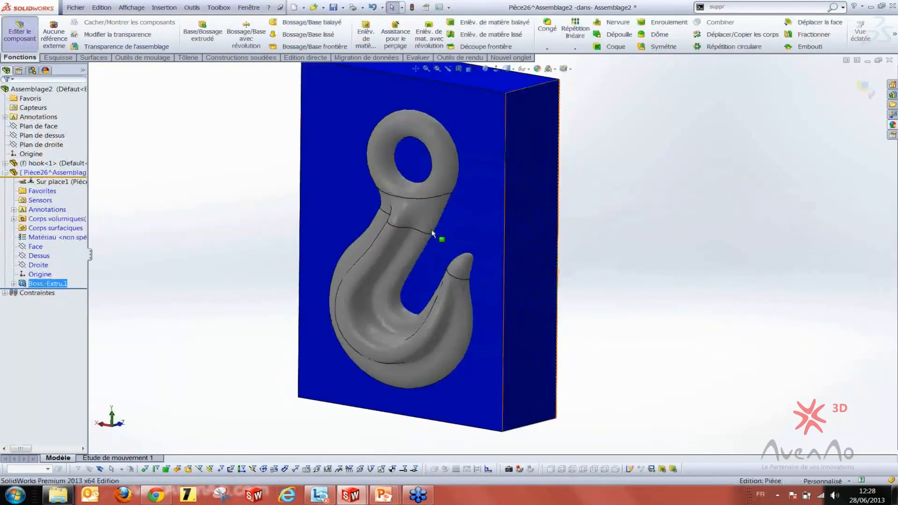
pyautogui.scroll(3, 423, 197)
pyautogui.click(801, 123)
pyautogui.click(859, 90)
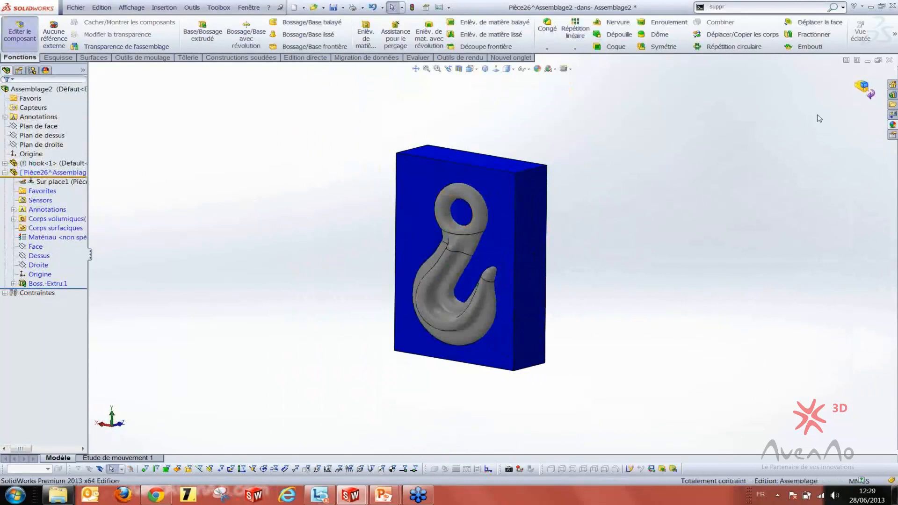
# Collapse the block's feature tree, show the display pane, and temporarily hide the hook to inspect the block alone
pyautogui.click(5, 172)
pyautogui.click(84, 71)
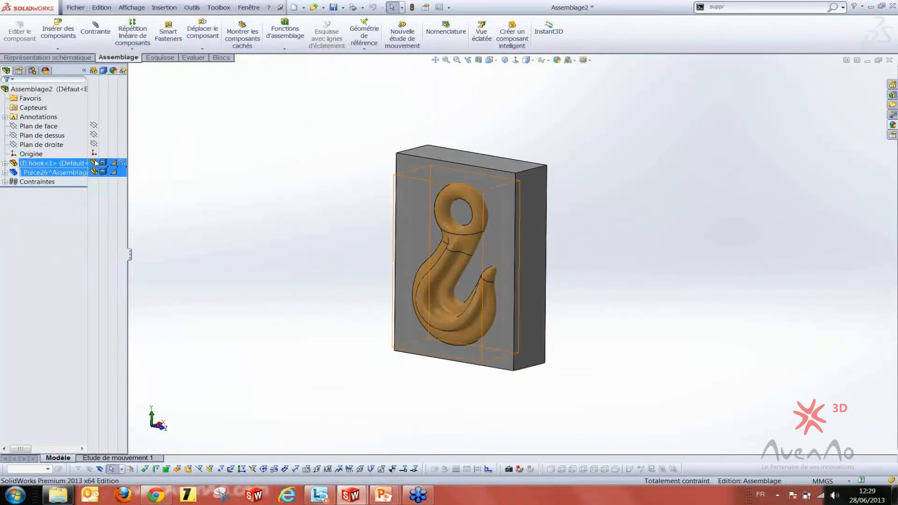
pyautogui.click(96, 163)
pyautogui.click(344, 159)
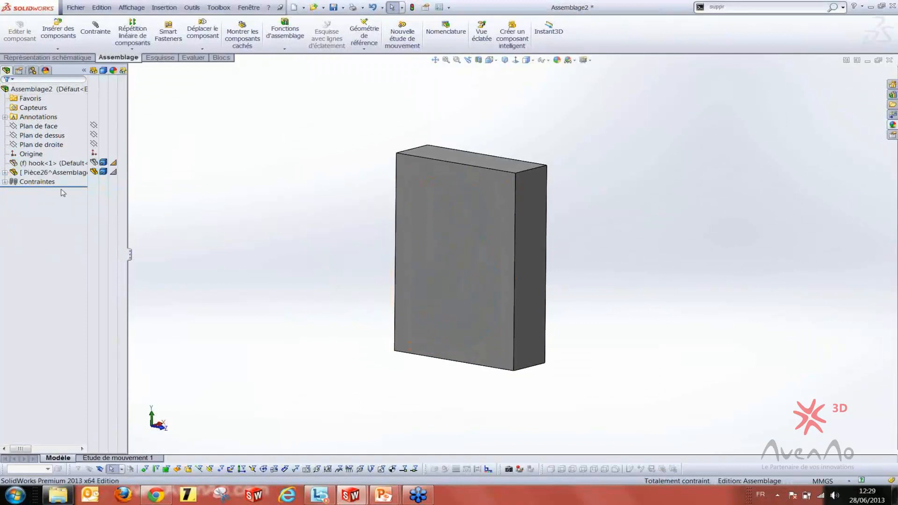
pyautogui.click(95, 163)
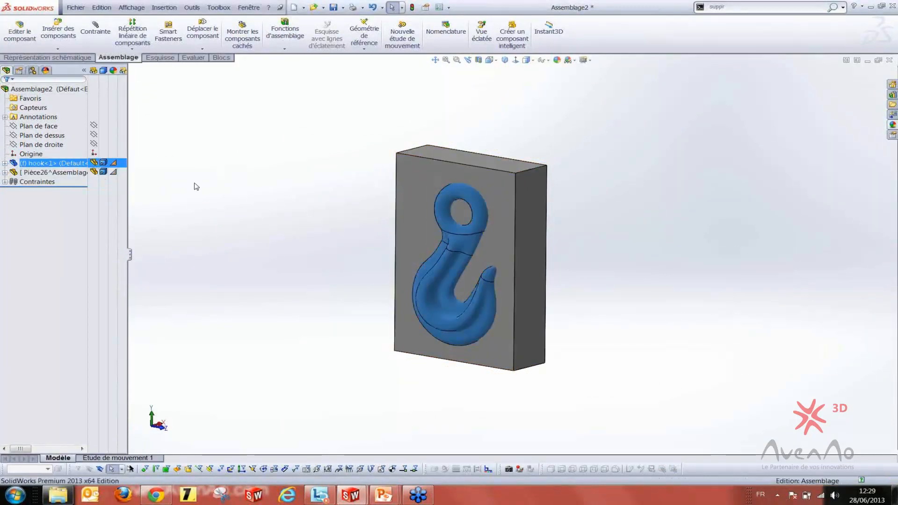
# Edit the block part in context and create an Empreinte (cavity) from the hook with 0% uniform shrinkage, returning to the assembly
pyautogui.click(64, 173)
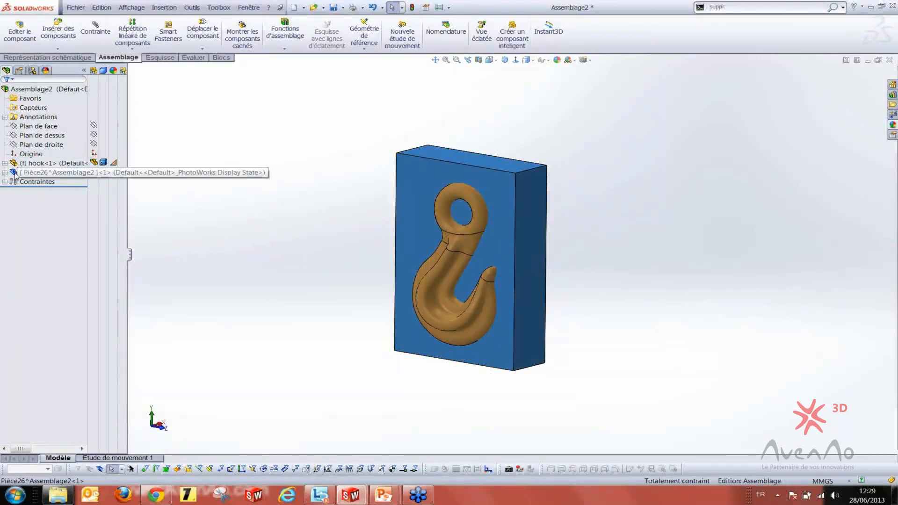
pyautogui.click(39, 173)
pyautogui.click(31, 150)
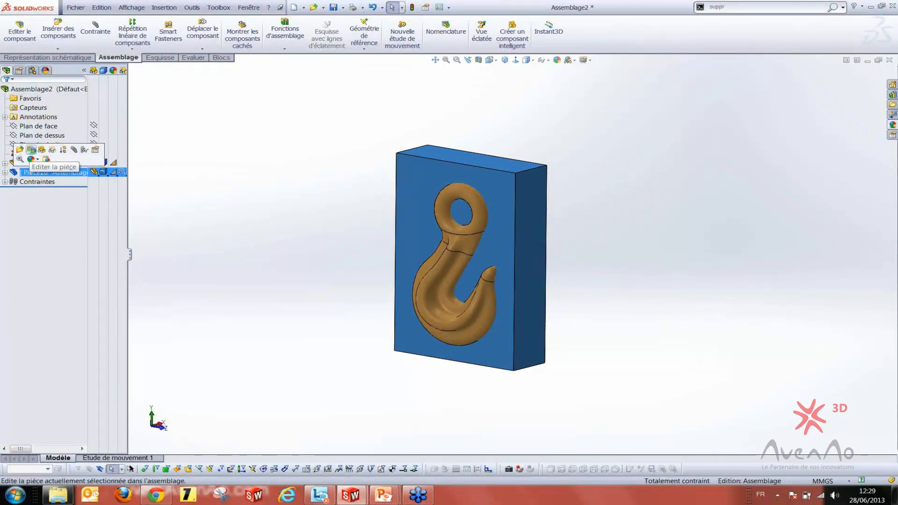
pyautogui.scroll(-2, 604, 258)
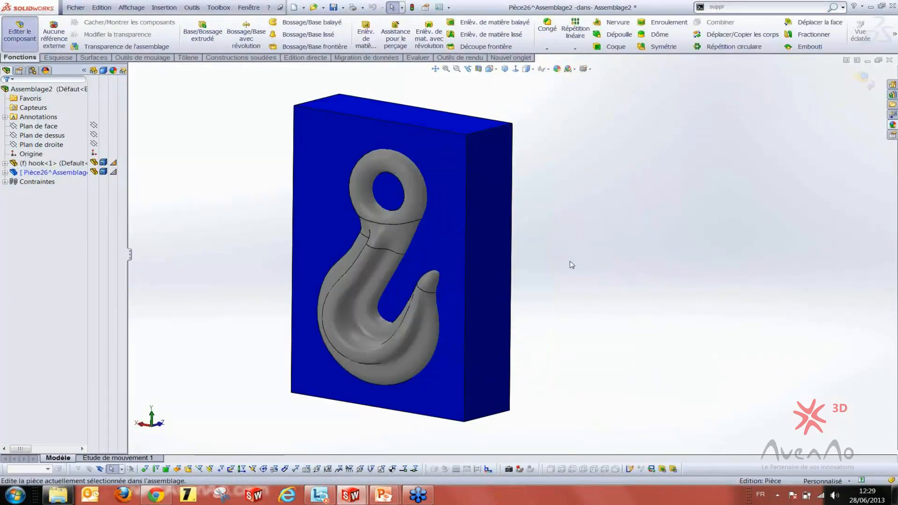
pyautogui.scroll(2, 572, 263)
pyautogui.click(156, 9)
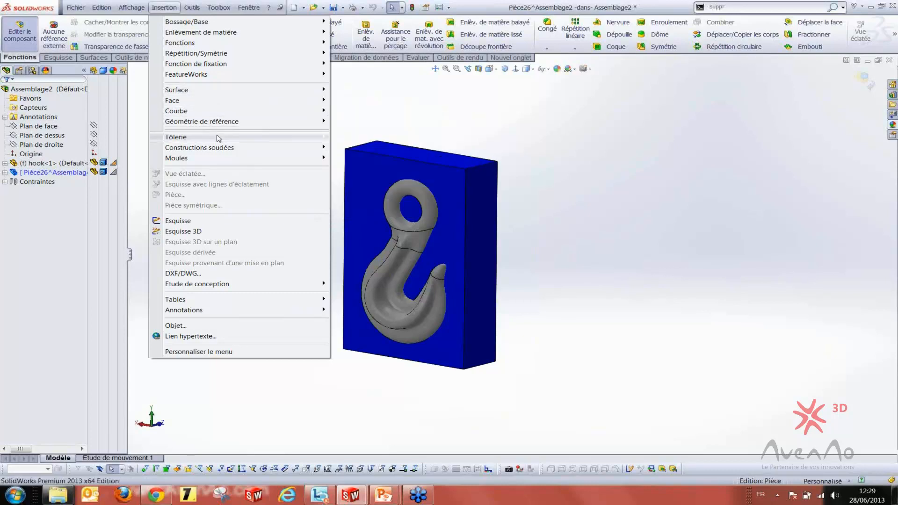
pyautogui.moveTo(203, 45)
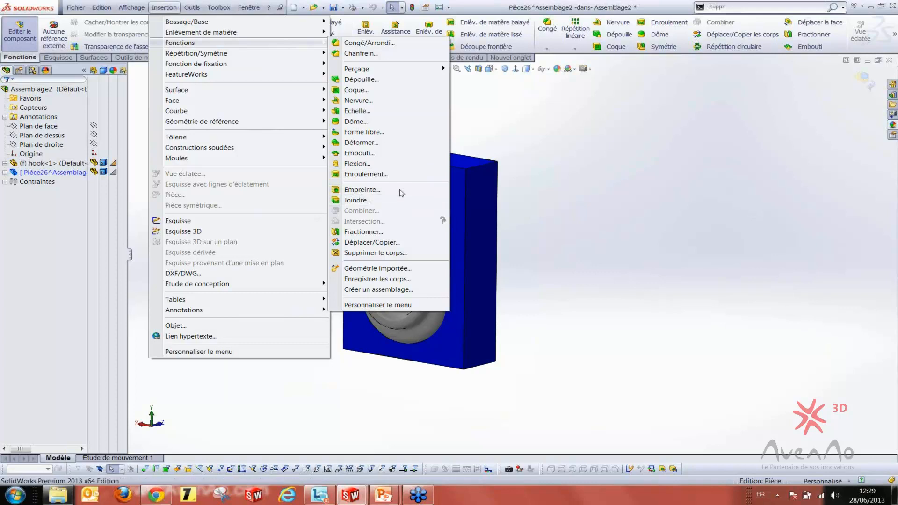
pyautogui.click(350, 190)
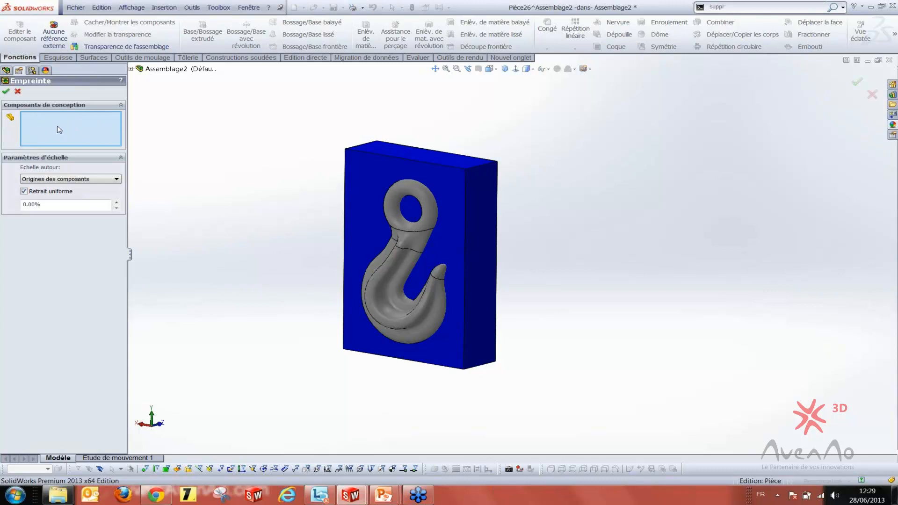
pyautogui.click(400, 252)
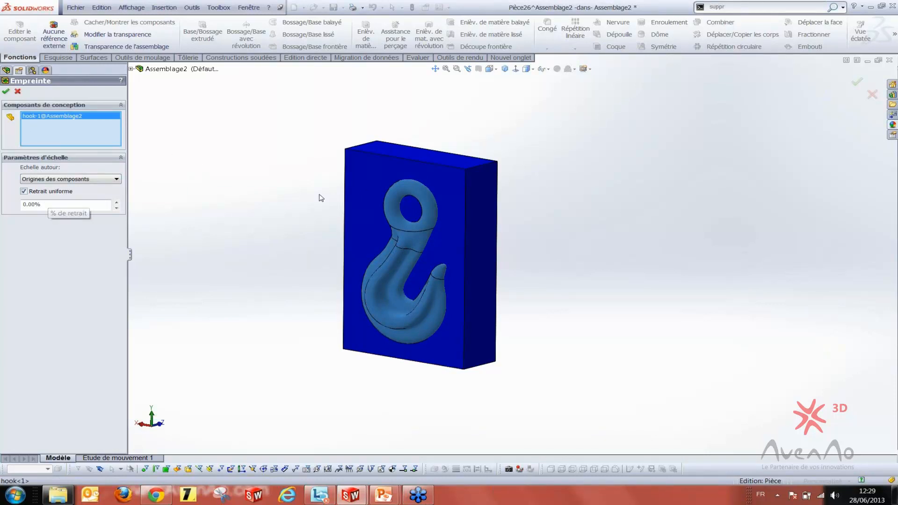
pyautogui.moveTo(353, 195); pyautogui.dragTo(368, 210, button='middle')
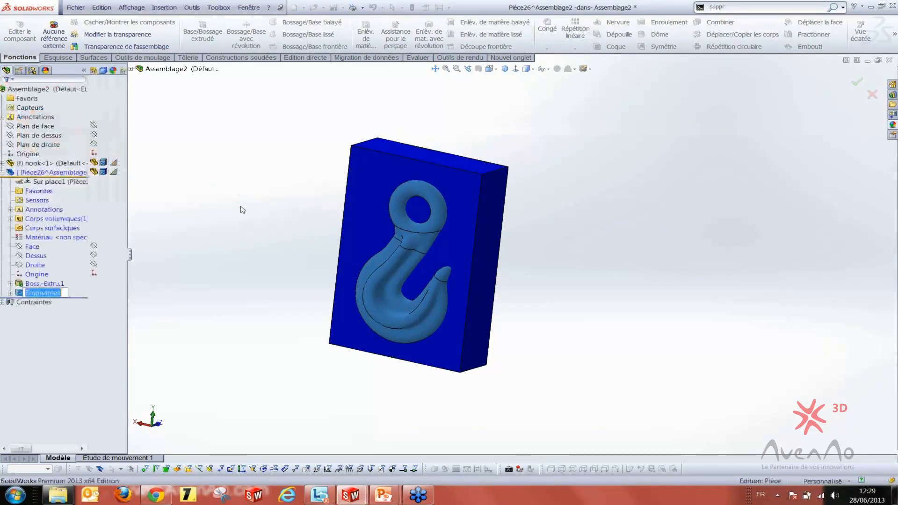
pyautogui.click(857, 82)
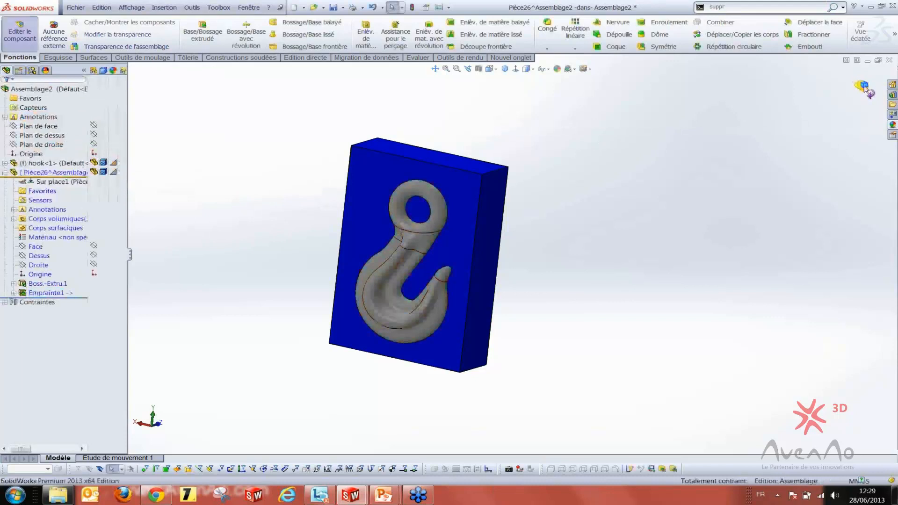
# Hide the hook and examine the cavity and its lettering in the block from several angles
pyautogui.click(31, 154)
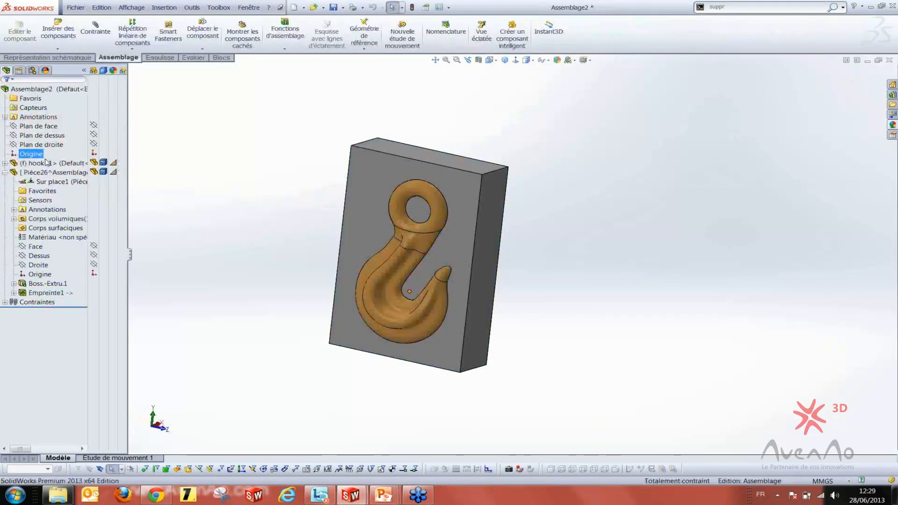
pyautogui.click(53, 173)
pyautogui.click(110, 164)
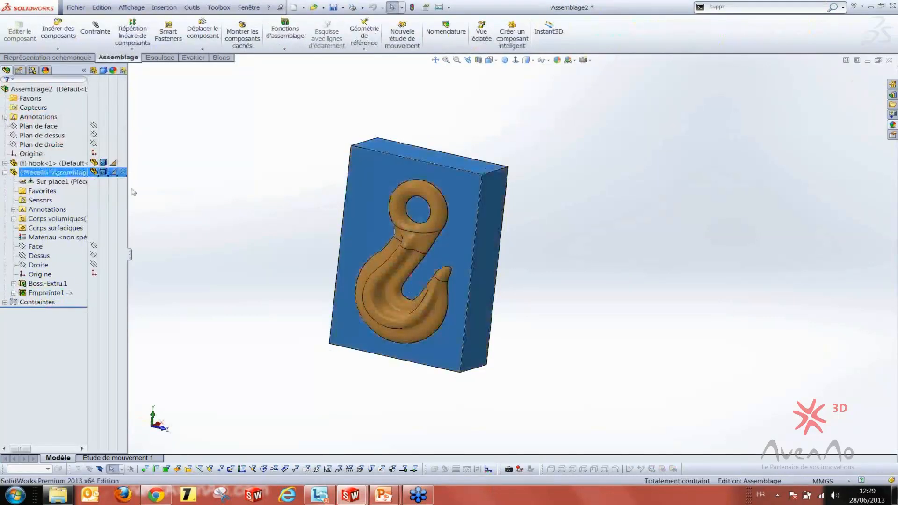
pyautogui.click(96, 174)
pyautogui.click(96, 164)
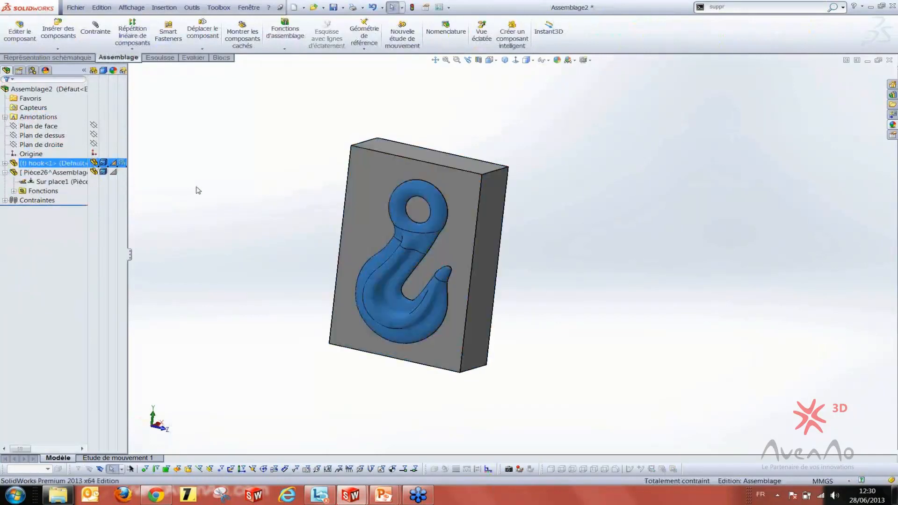
pyautogui.click(198, 191)
pyautogui.click(53, 173)
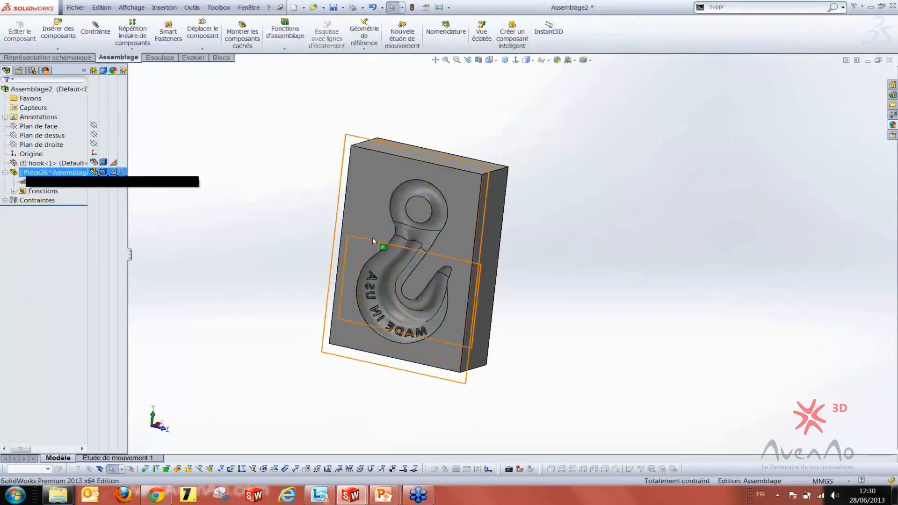
pyautogui.moveTo(373, 238); pyautogui.dragTo(327, 236, button='middle')
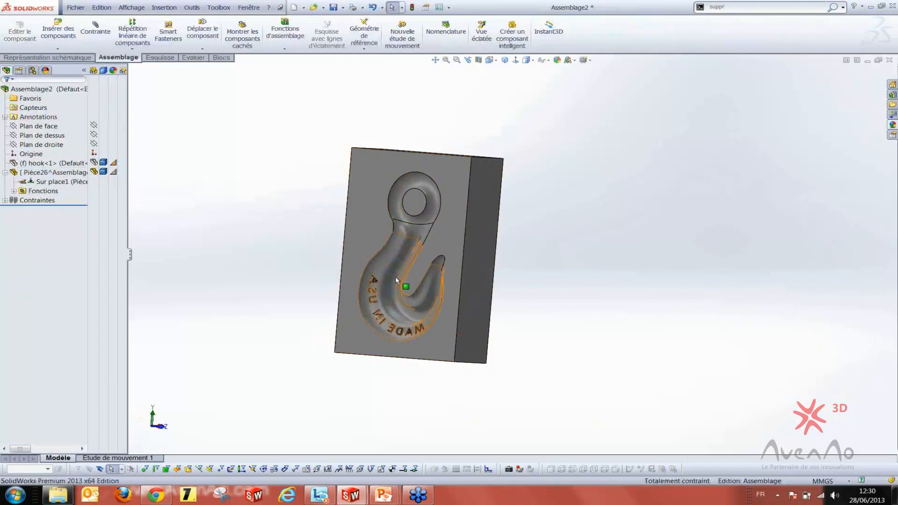
pyautogui.moveTo(397, 280); pyautogui.dragTo(228, 246, button='middle')
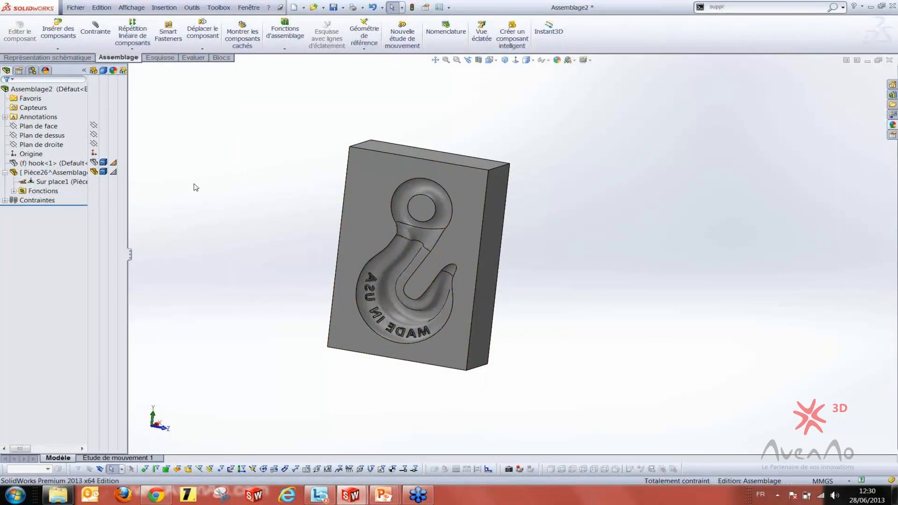
# Delete the Empreinte1 feature from the block part and show the hook again
pyautogui.click(14, 191)
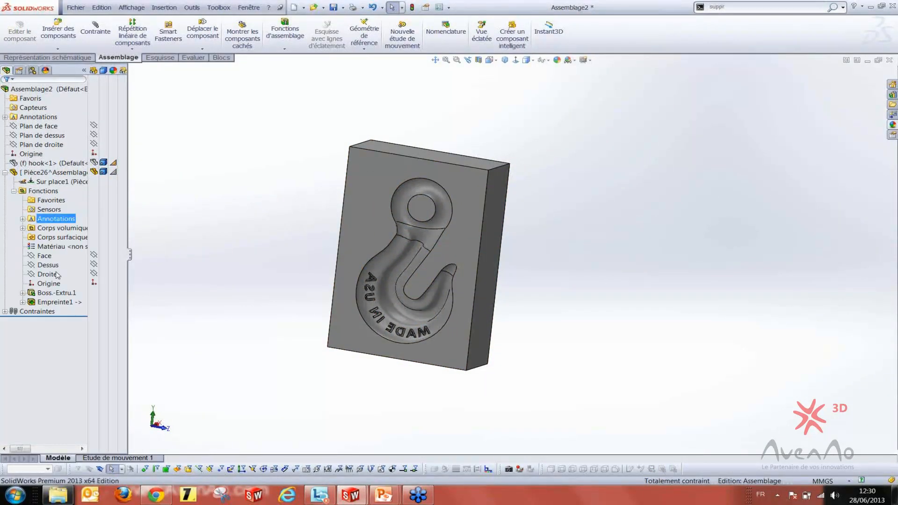
pyautogui.click(55, 302)
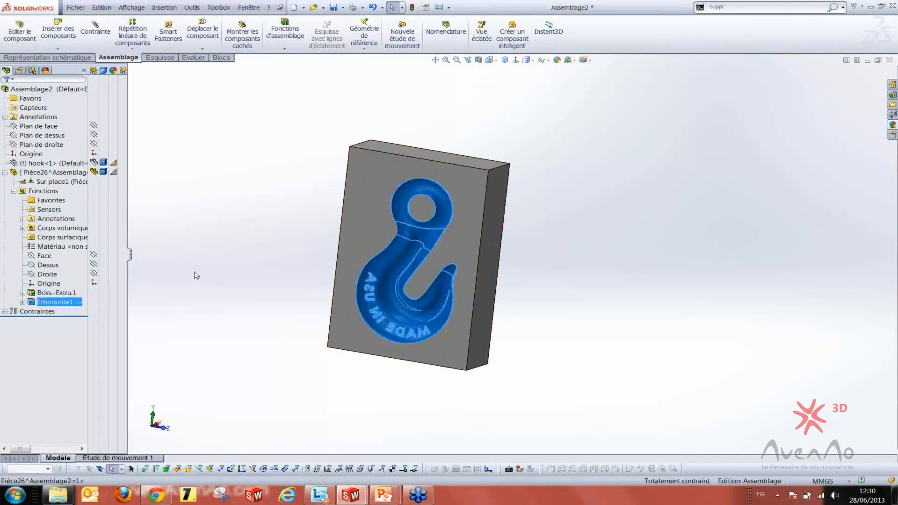
pyautogui.press('Delete')
pyautogui.click(405, 148)
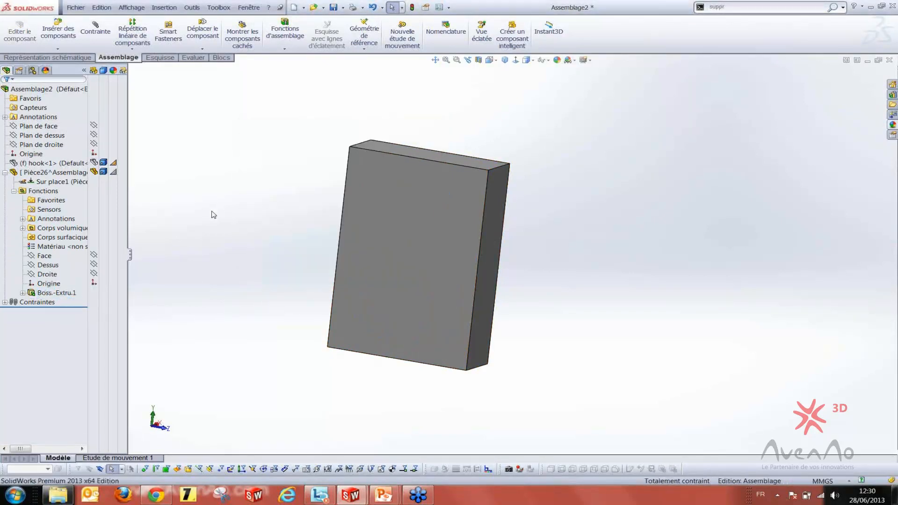
pyautogui.click(392, 217)
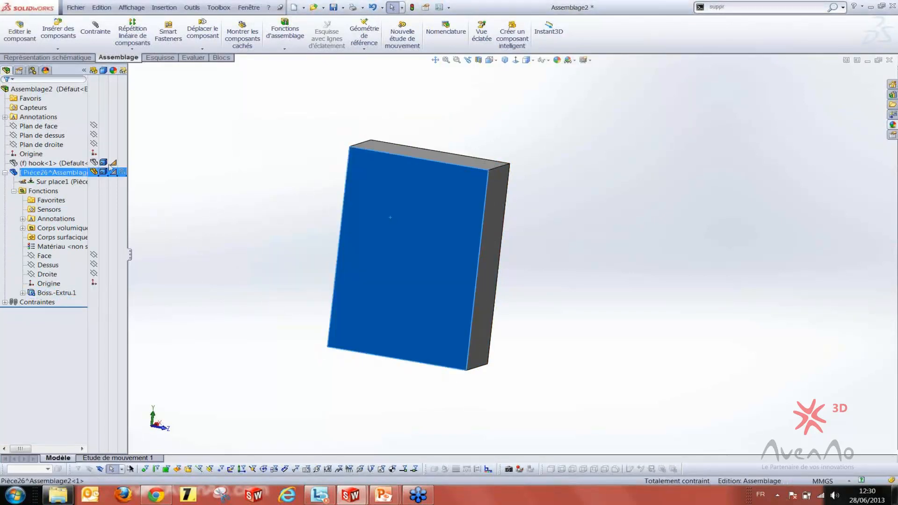
pyautogui.click(94, 163)
pyautogui.click(243, 169)
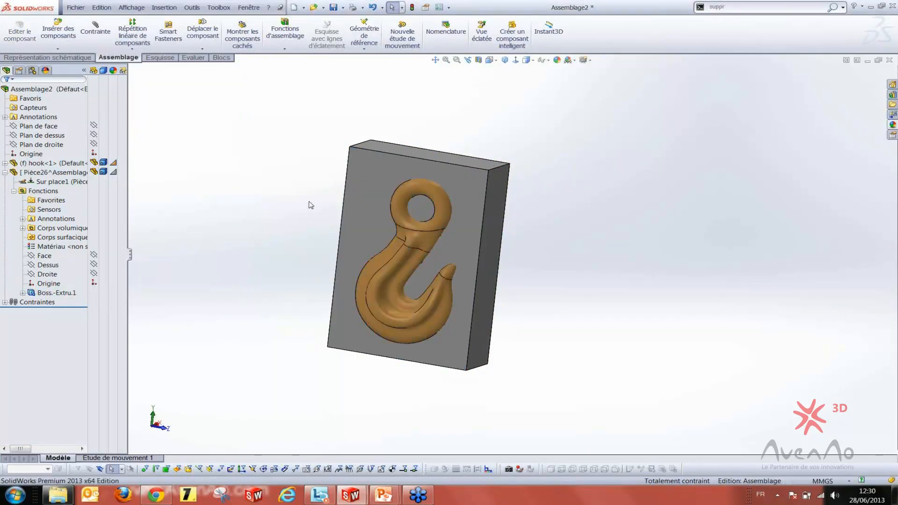
pyautogui.moveTo(311, 204); pyautogui.dragTo(303, 197, button='middle')
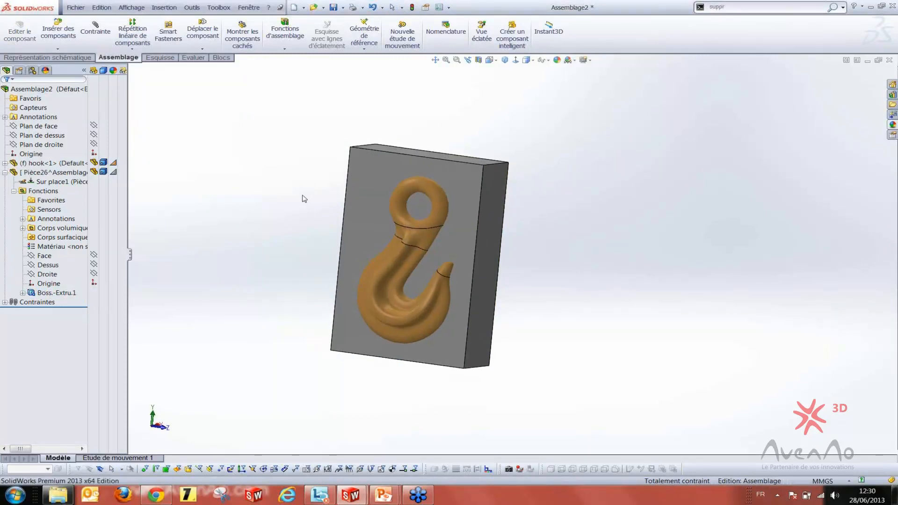
# Edit the block part in context and apply Joindre (Join) to the hook, with Cacher les pièces enabled
pyautogui.click(159, 8)
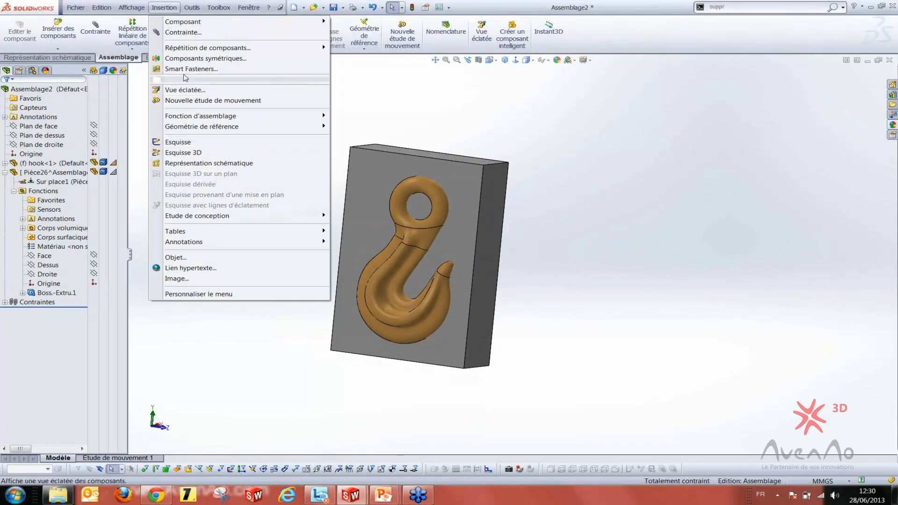
pyautogui.press('Escape')
pyautogui.click(385, 188)
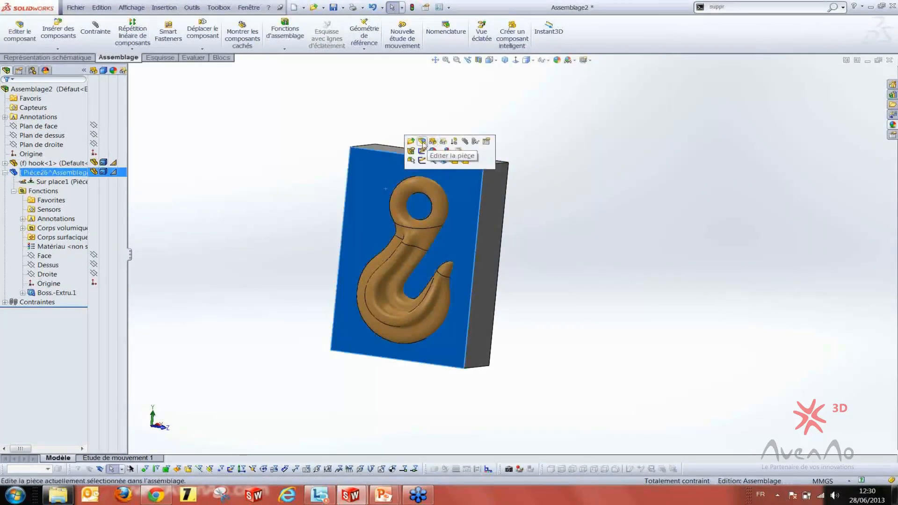
pyautogui.click(438, 149)
pyautogui.click(164, 8)
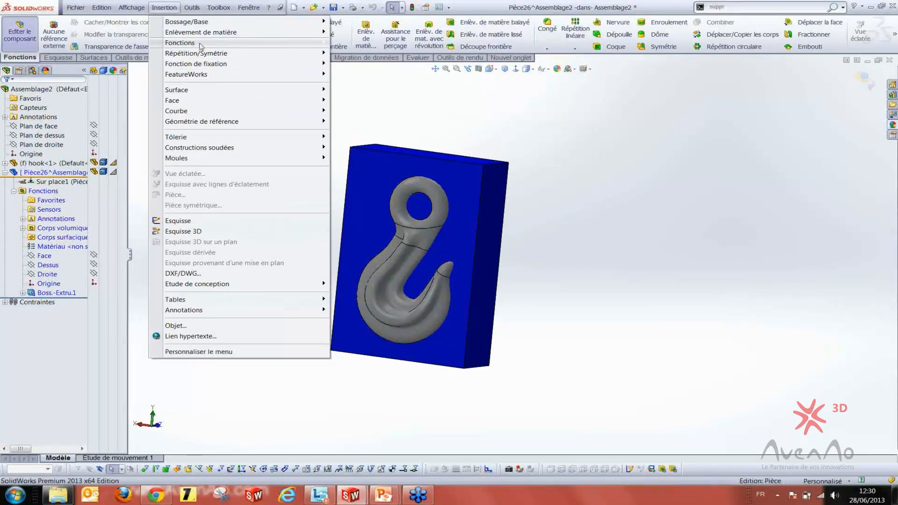
pyautogui.moveTo(300, 42)
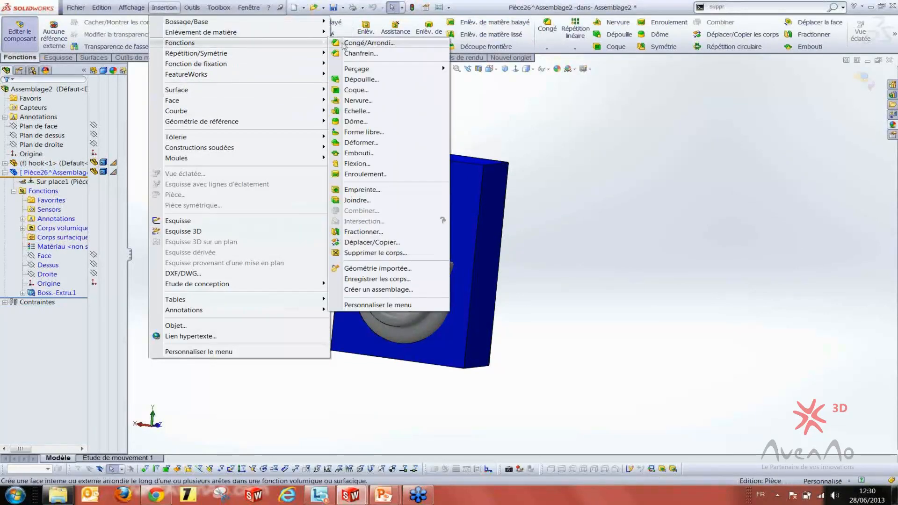
pyautogui.click(358, 200)
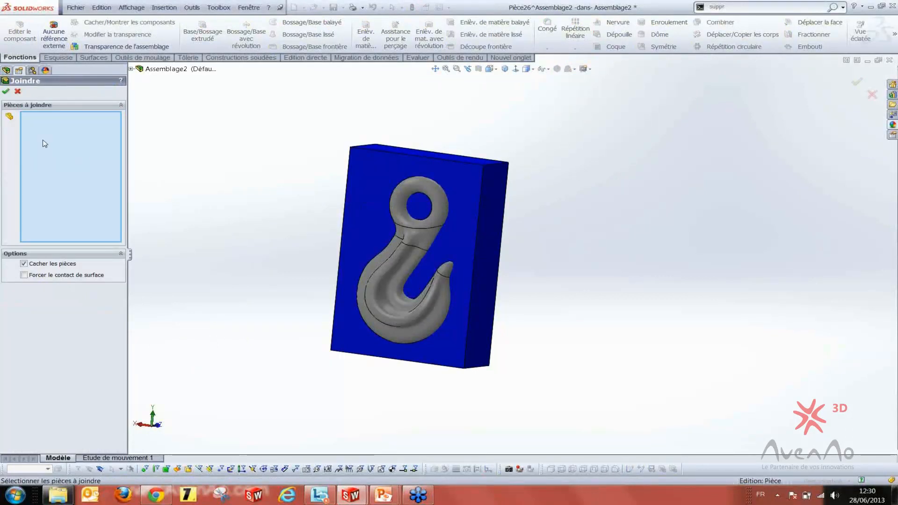
pyautogui.click(397, 241)
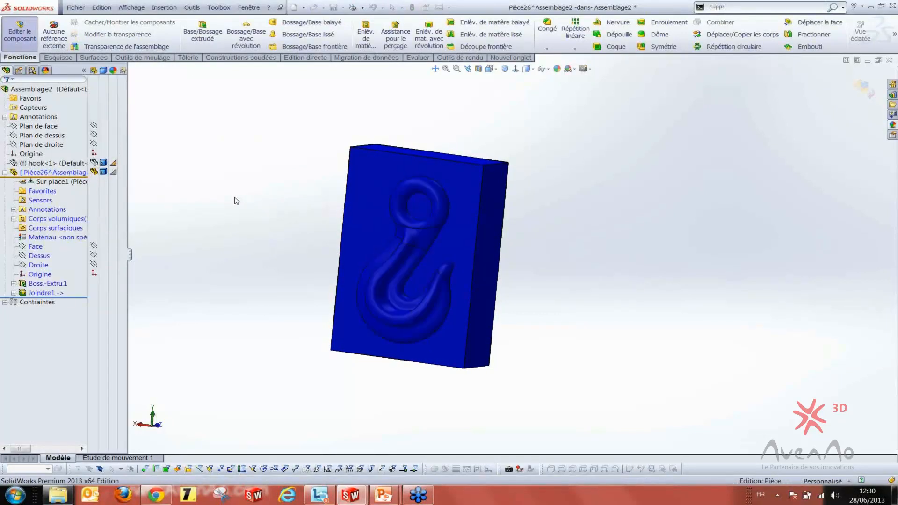
# Finish editing the block part in context, return to the assembly and show the hook component again
pyautogui.click(51, 172)
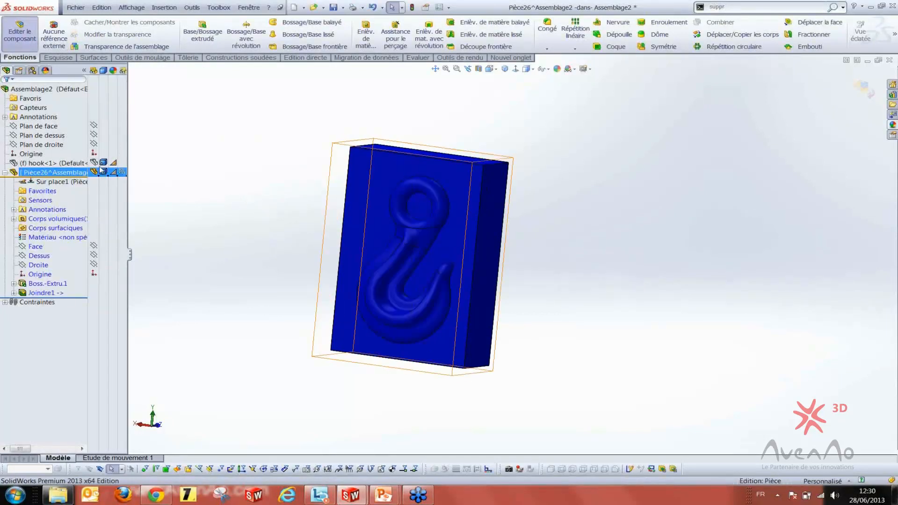
pyautogui.moveTo(323, 203); pyautogui.dragTo(291, 218, button='middle')
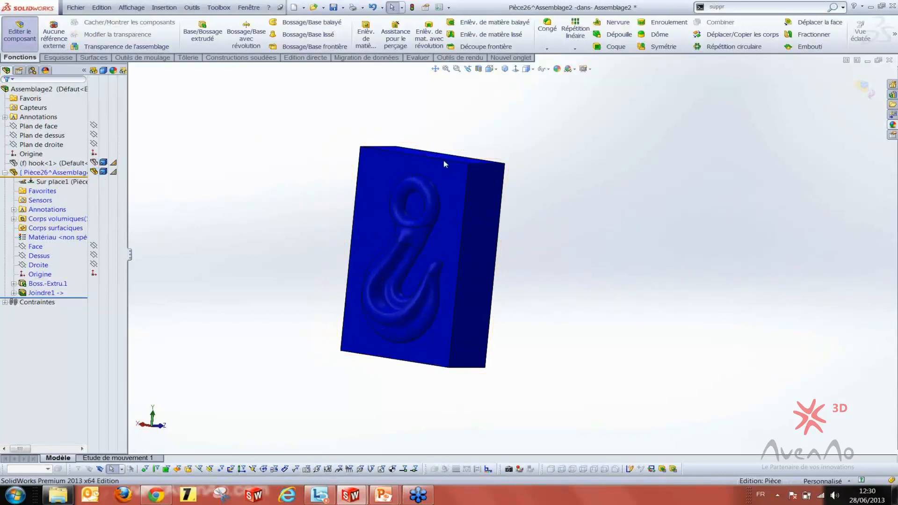
pyautogui.click(867, 92)
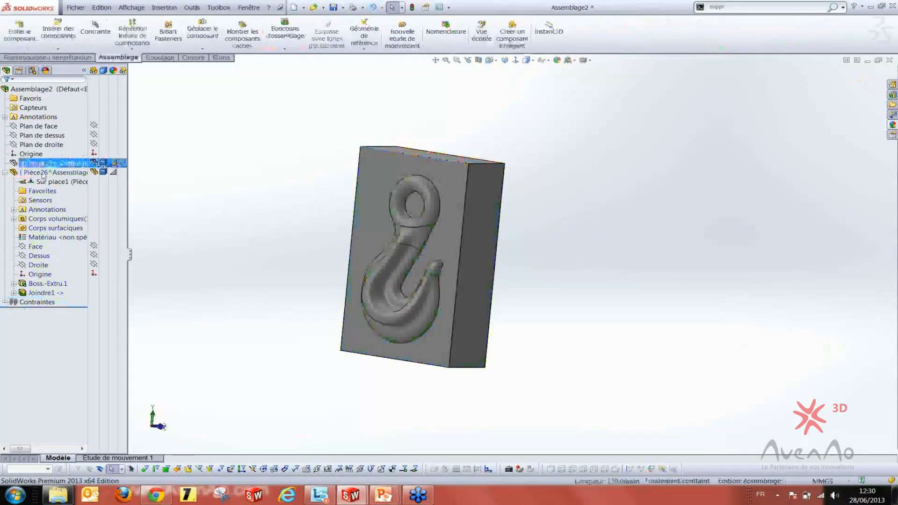
pyautogui.click(95, 164)
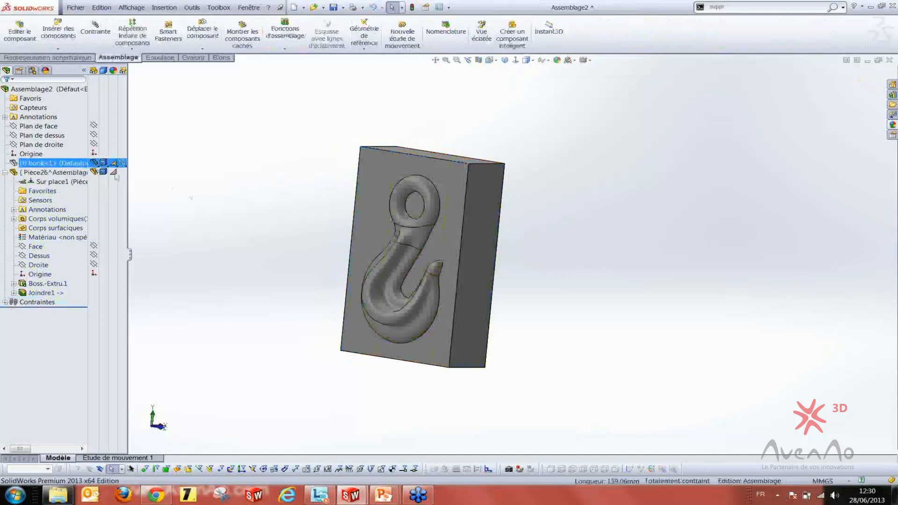
pyautogui.click(243, 182)
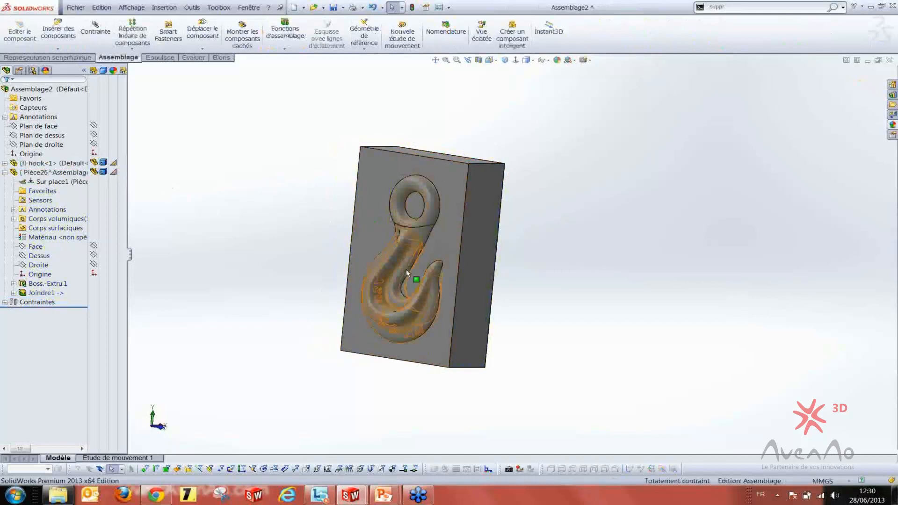
# Hide the block part to examine the hook on its own, and show the block again
pyautogui.scroll(-5, 410, 262)
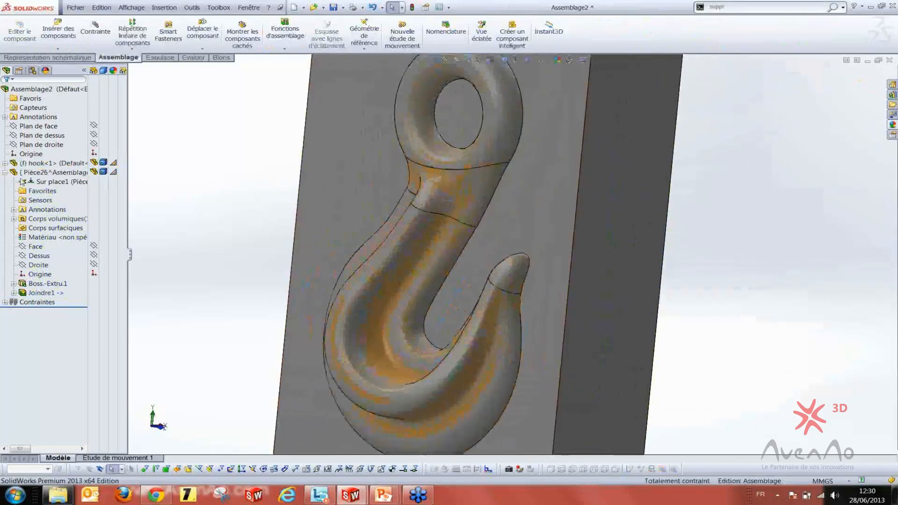
pyautogui.click(95, 173)
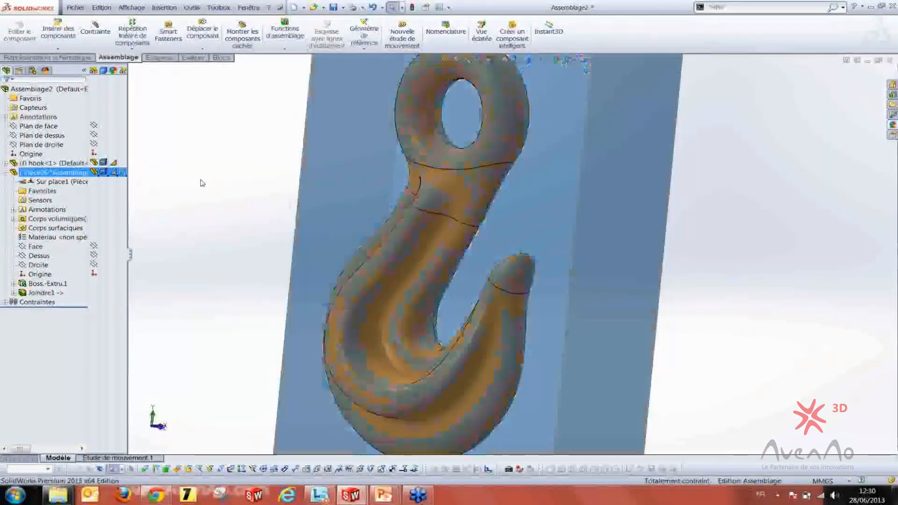
pyautogui.scroll(3, 334, 216)
pyautogui.click(92, 173)
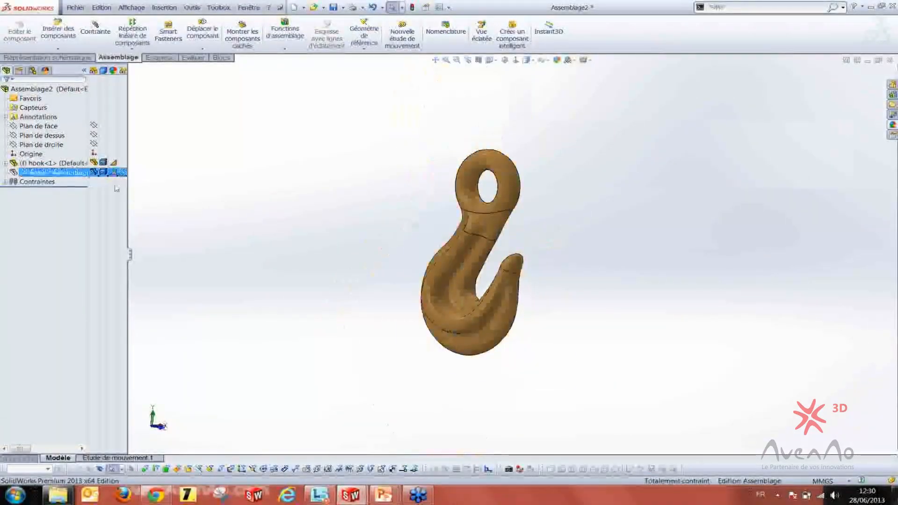
pyautogui.click(379, 415)
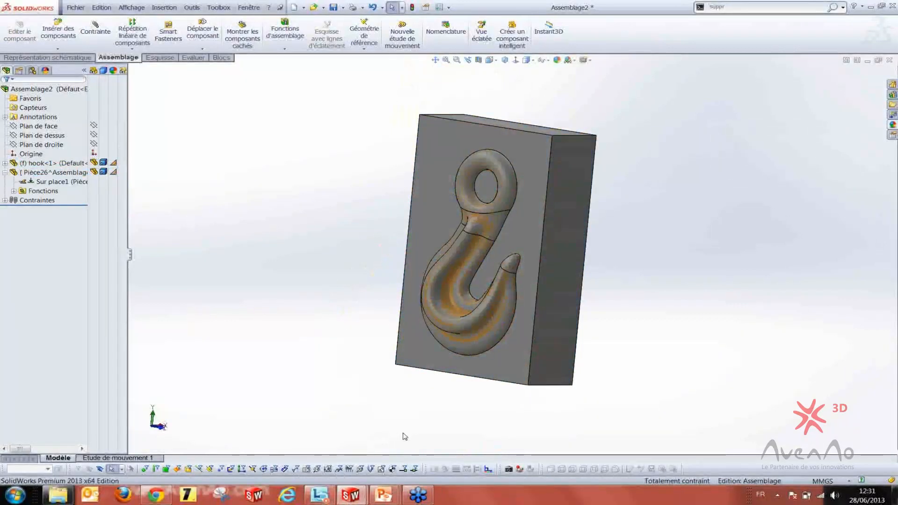
# Switch to the PowerPoint slide show and advance from the Assemblage slide to the Conclusion slide
pyautogui.press('super+Tab')
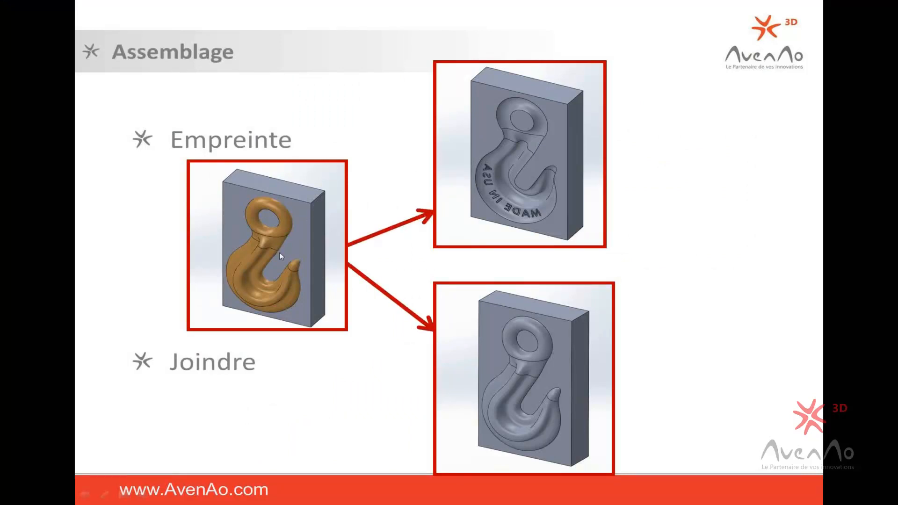
pyautogui.click(373, 304)
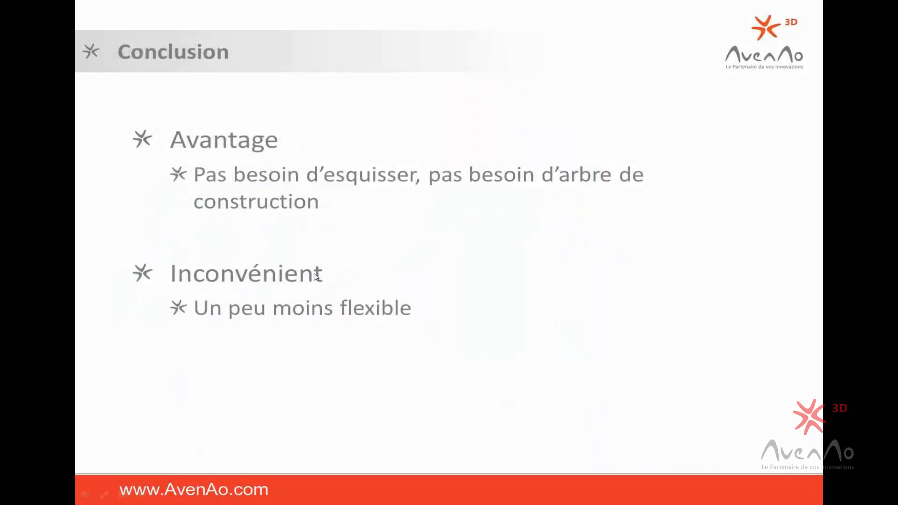